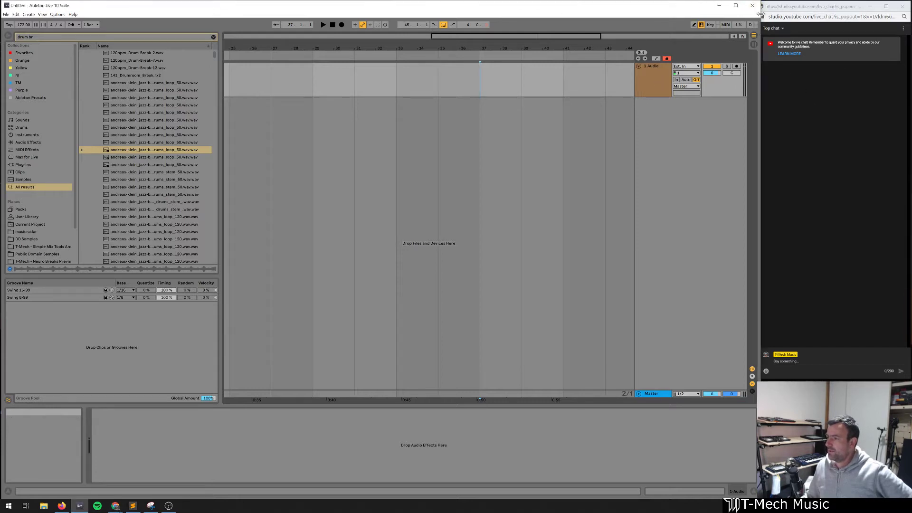
# Fit the live chat window beside the Ableton Live window and above the webcam, and post "Hi everyone!" in the chat
pyautogui.moveTo(760, 18); pyautogui.dragTo(785, 10)
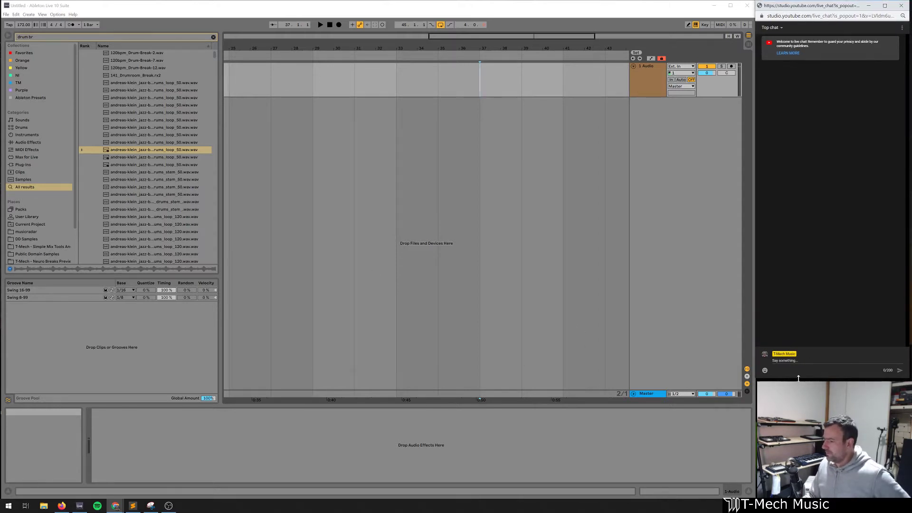
pyautogui.moveTo(798, 379); pyautogui.dragTo(799, 380)
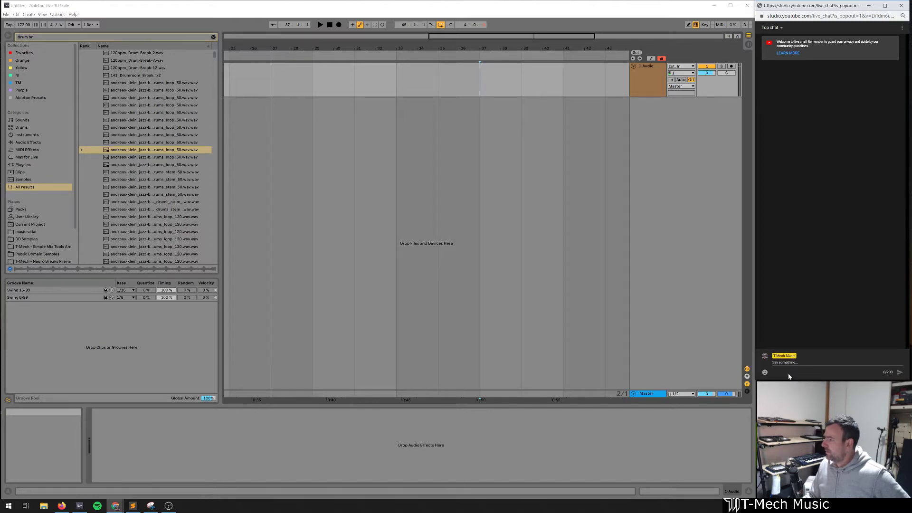
pyautogui.click(799, 362)
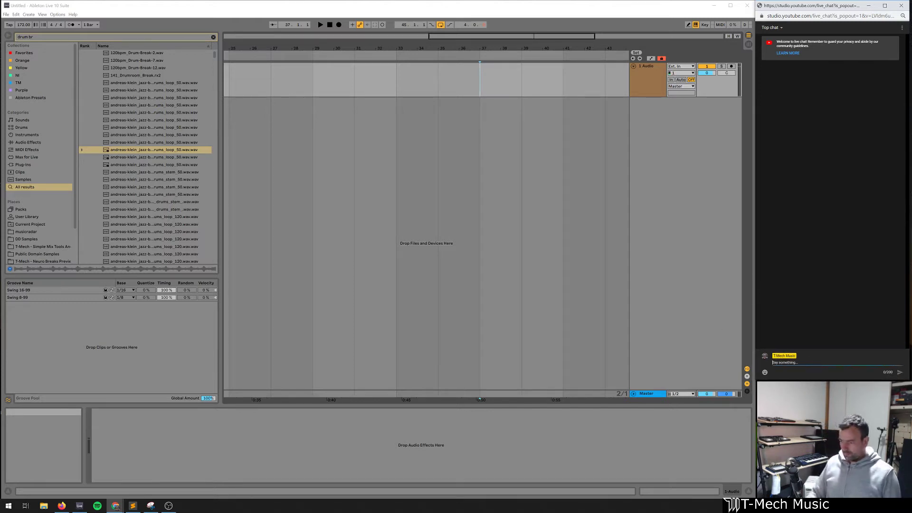
pyautogui.write('Hi everyone!')
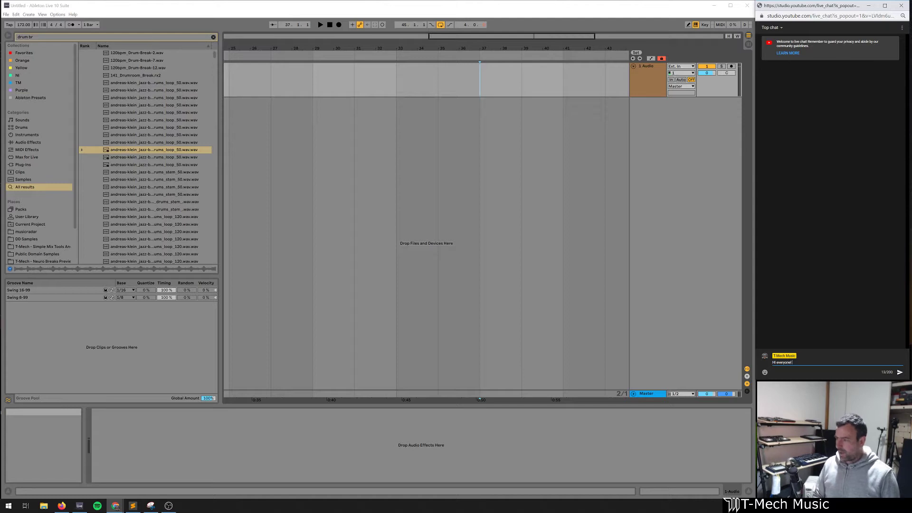
pyautogui.press('Return')
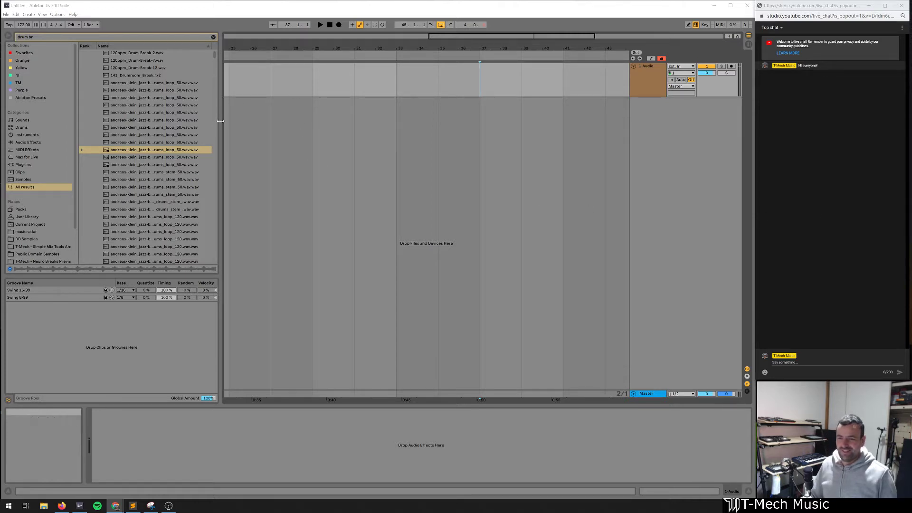
# Clear the Ableton Live browser search, and narrow the browser and its category column
pyautogui.moveTo(221, 122); pyautogui.dragTo(146, 122)
pyautogui.click(233, 130)
pyautogui.hotkey('ctrl', 'f')
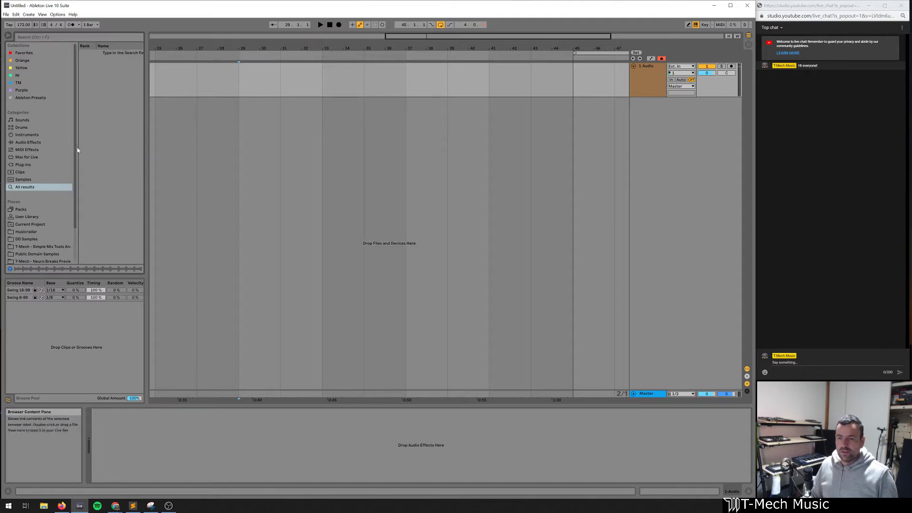
pyautogui.moveTo(76, 151); pyautogui.dragTo(70, 151)
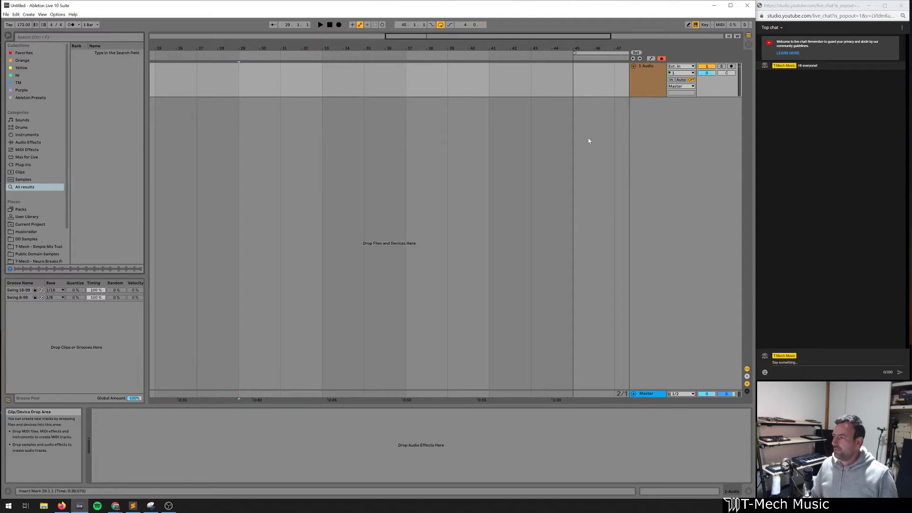
# Open a blank Notepad document and position its window over the arrangement
pyautogui.press('super')
pyautogui.write('note')
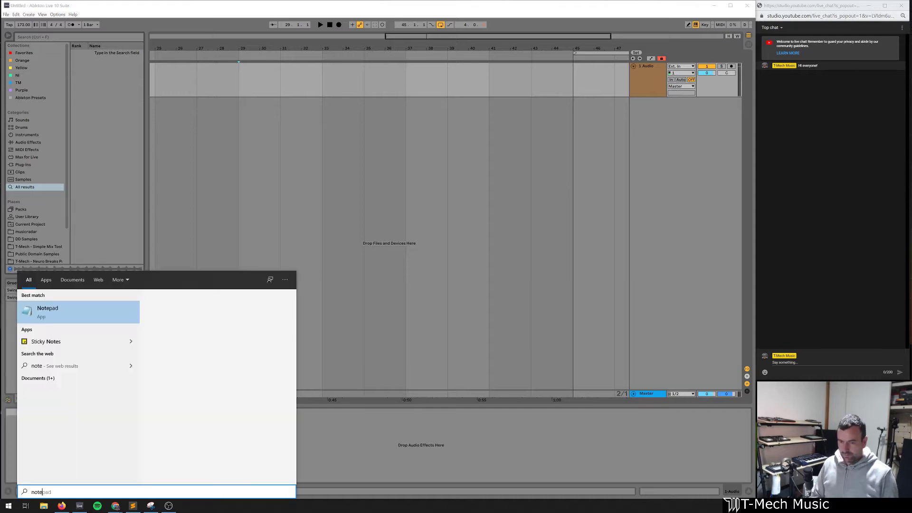
pyautogui.press('Return')
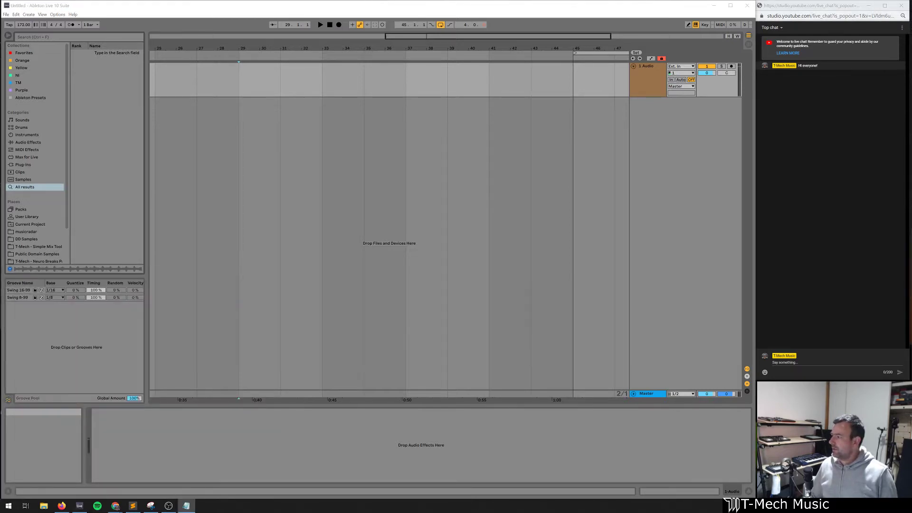
pyautogui.moveTo(634, 113); pyautogui.dragTo(550, 89)
# Reset the live chat zoom to 100%, and resize the Notepad and chat windows, leaving free space above the chat
pyautogui.click(831, 140)
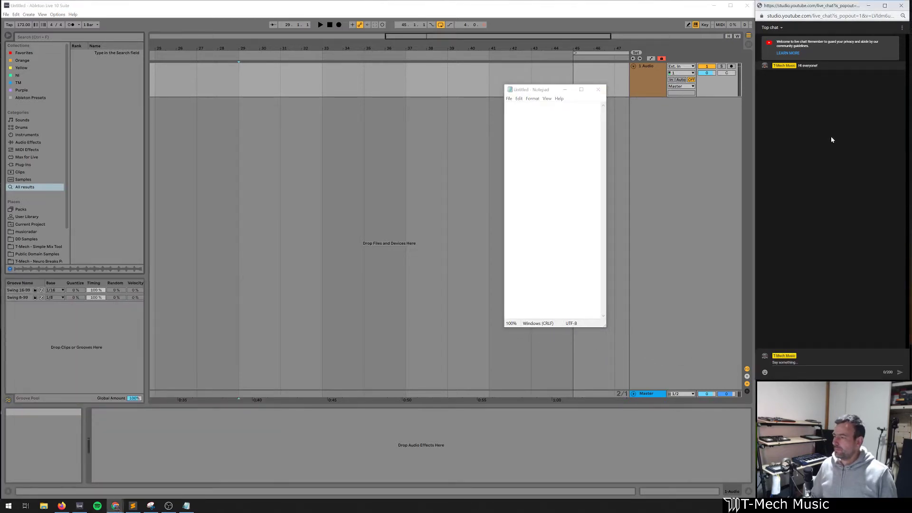
pyautogui.hotkey('ctrl', '0')
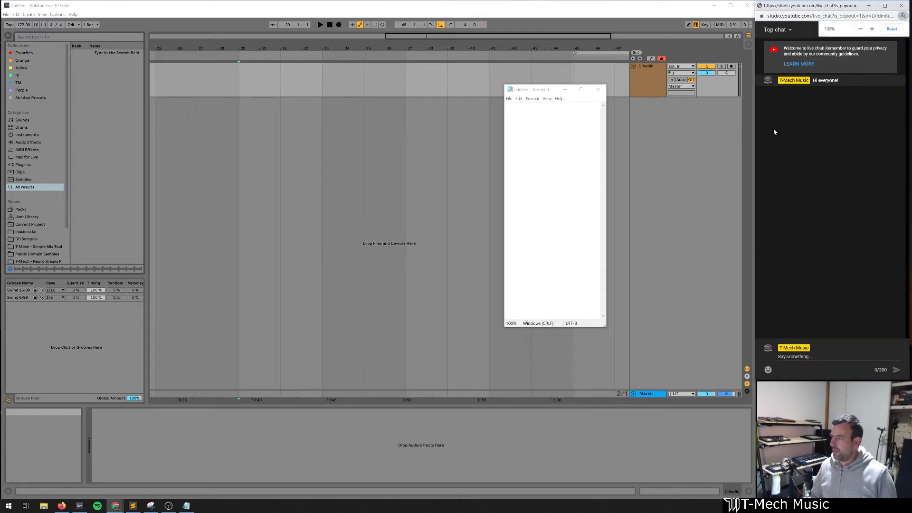
pyautogui.moveTo(609, 87); pyautogui.dragTo(700, 186)
pyautogui.moveTo(825, 2); pyautogui.dragTo(826, 146)
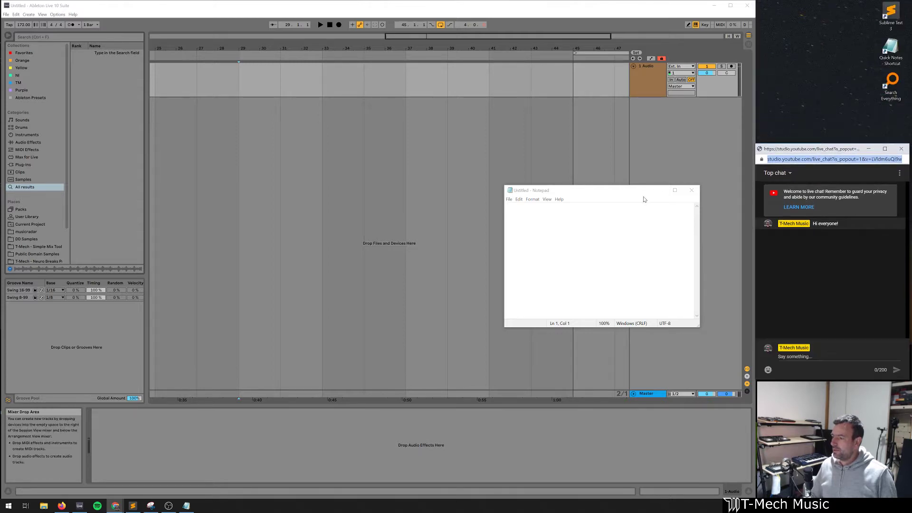
# Move the Notepad window into the free space above the chat area and bring the Ableton Live window back
pyautogui.moveTo(632, 193); pyautogui.dragTo(844, 10)
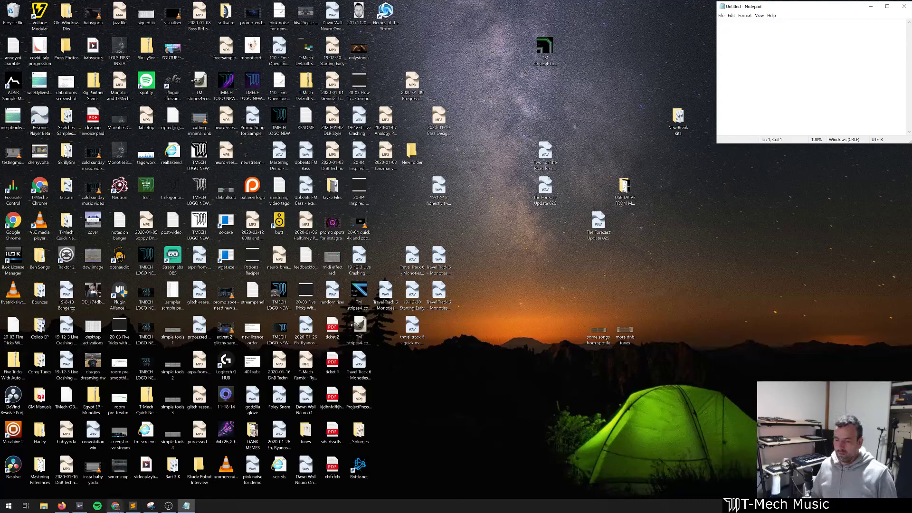
pyautogui.click(63, 507)
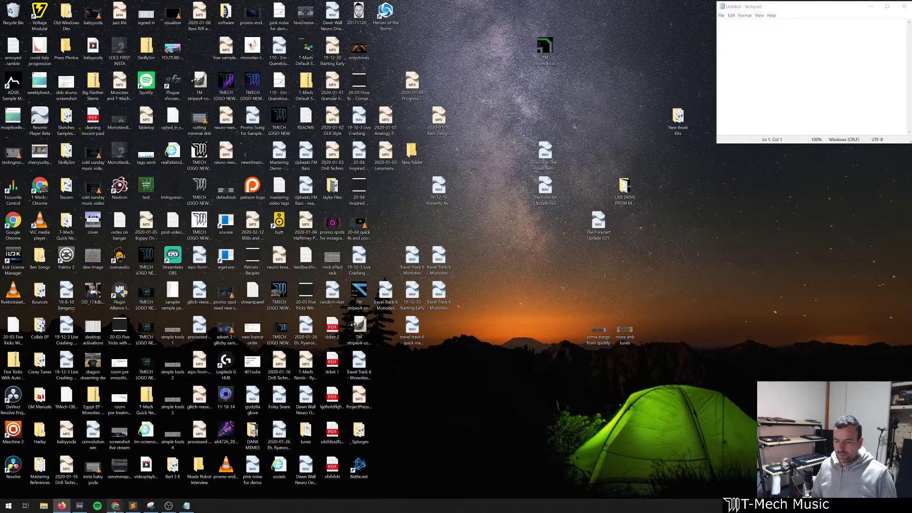
pyautogui.click(79, 505)
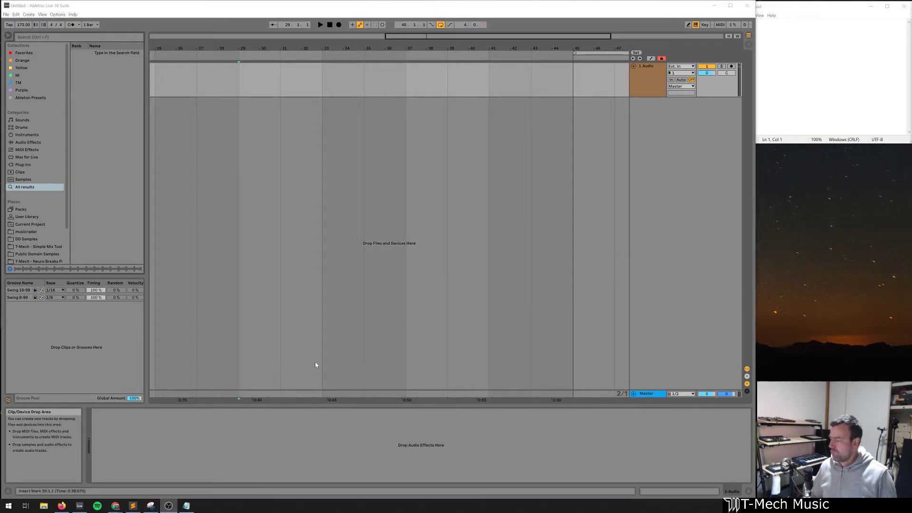
# Narrow the Notepad window to fit beside Ableton Live and restore the live chat window beneath it
pyautogui.moveTo(115, 506)
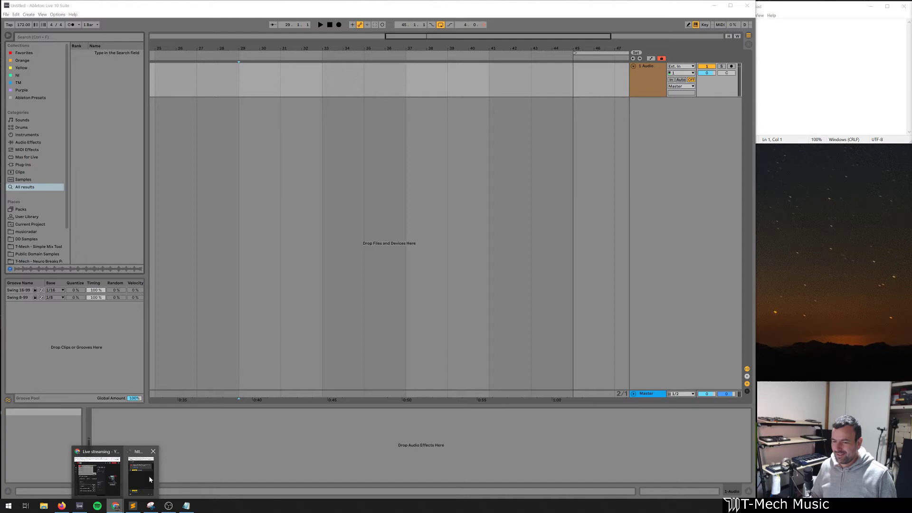
pyautogui.click(104, 478)
pyautogui.click(817, 71)
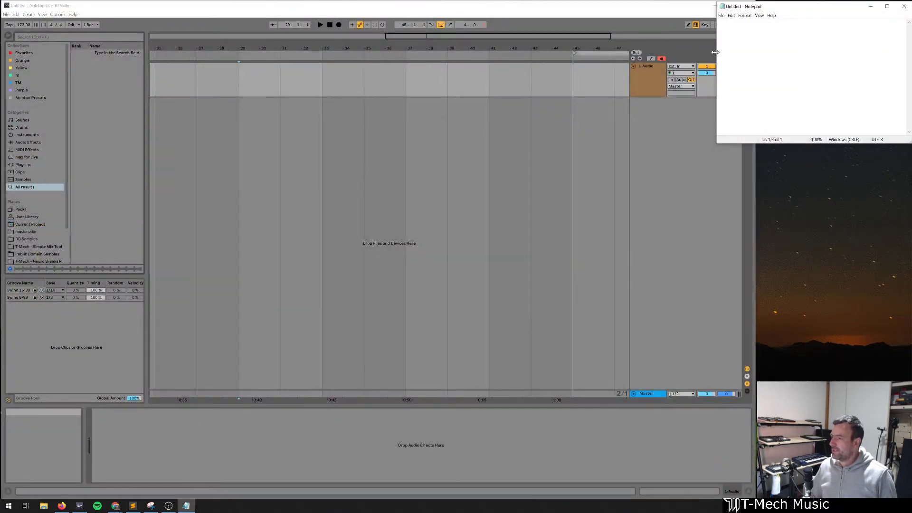
pyautogui.moveTo(716, 52); pyautogui.dragTo(756, 52)
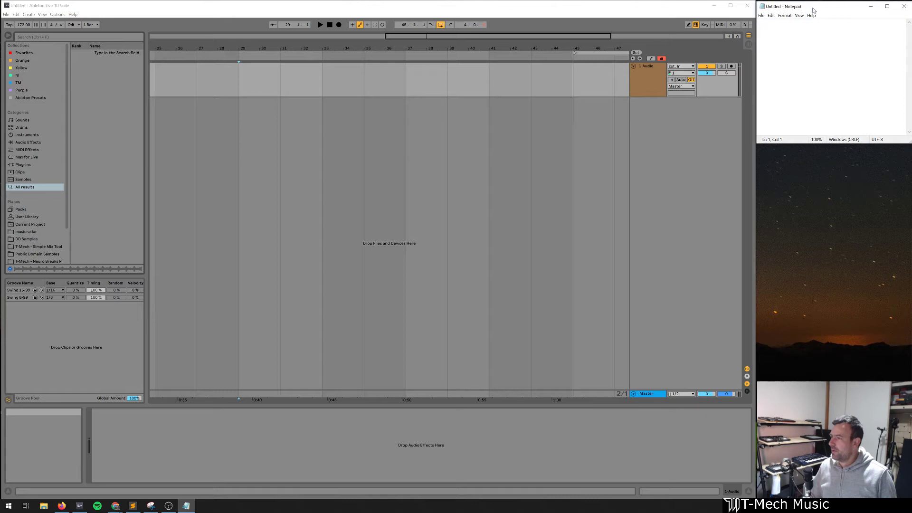
pyautogui.moveTo(813, 8); pyautogui.dragTo(812, 6)
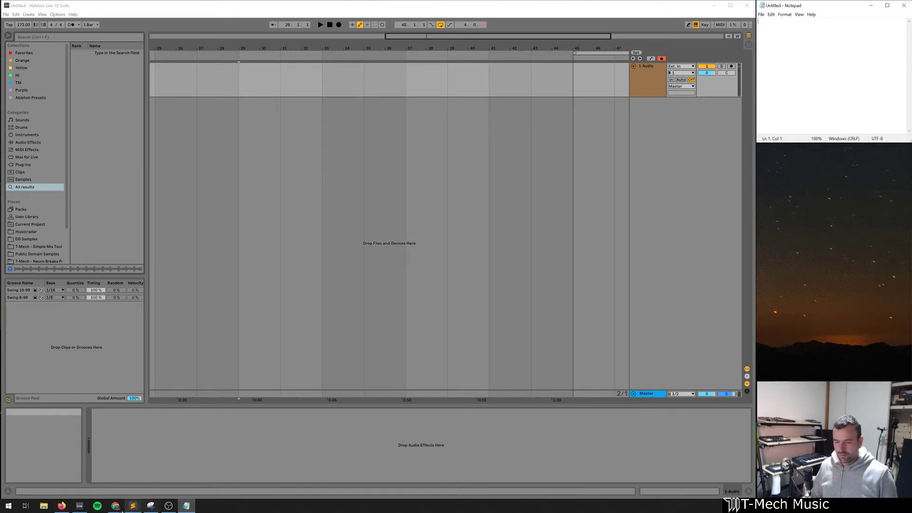
pyautogui.moveTo(115, 505)
pyautogui.click(137, 485)
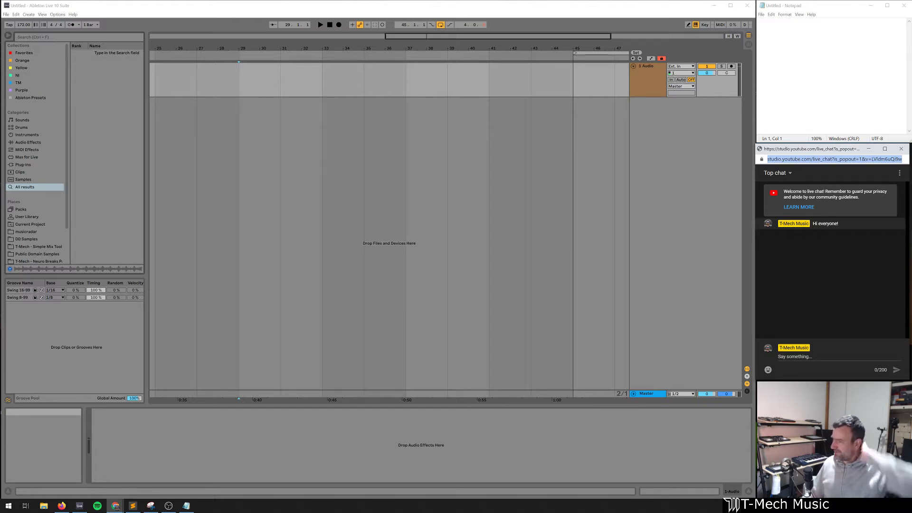
# Switch to Notepad and write the heading "hitlist for stream:" followed by an empty line
pyautogui.hotkey('alt', 'Tab')
pyautogui.write('hitlist for')
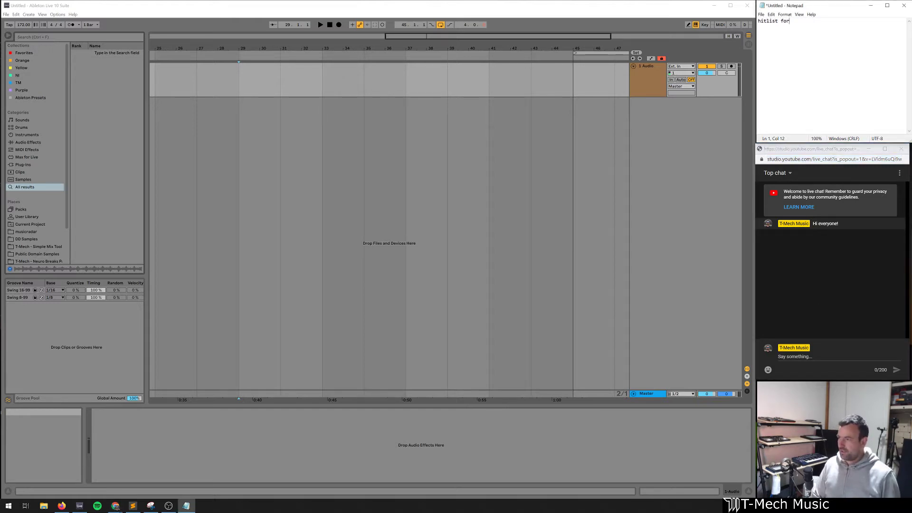
pyautogui.write(' strem,')
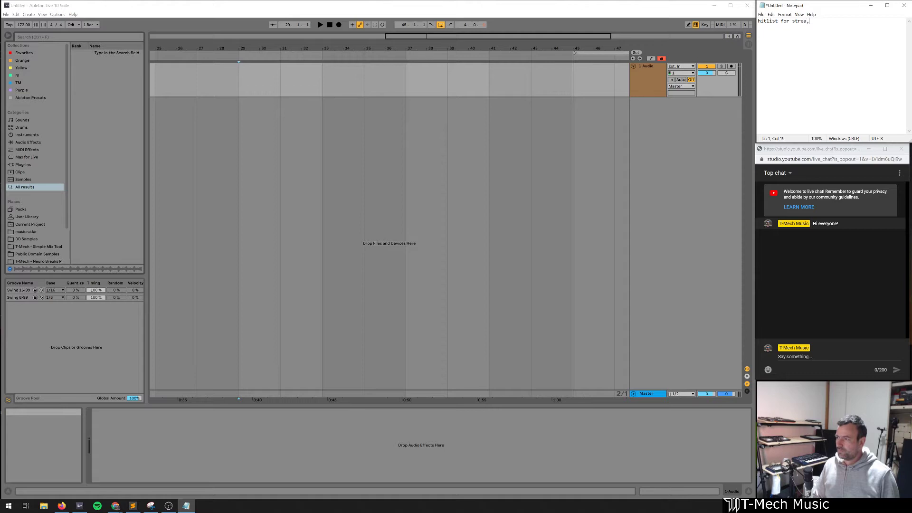
pyautogui.write('m:')
pyautogui.press('Return')
pyautogui.press('Return')
# Add "claps in serum" as the first item of the hitlist
pyautogui.write('clap ')
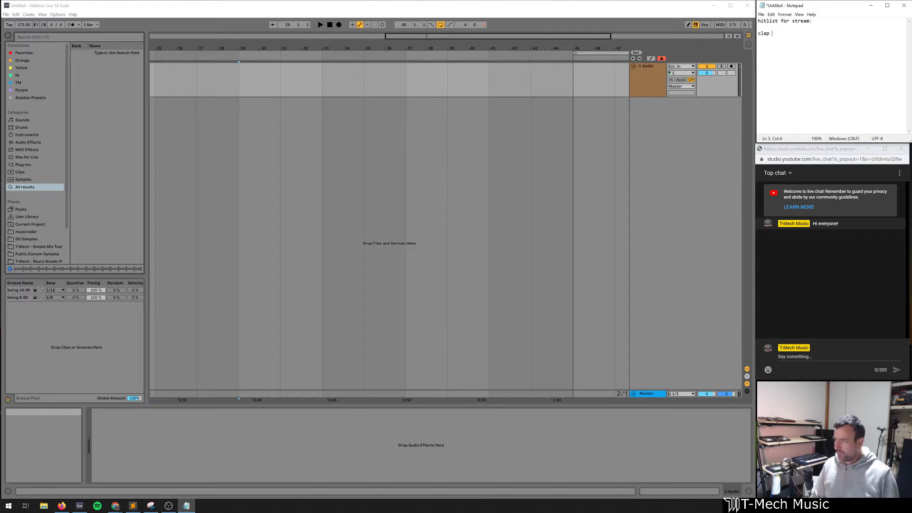
pyautogui.write(' in sd')
pyautogui.press('BackSpace')
pyautogui.write('erum')
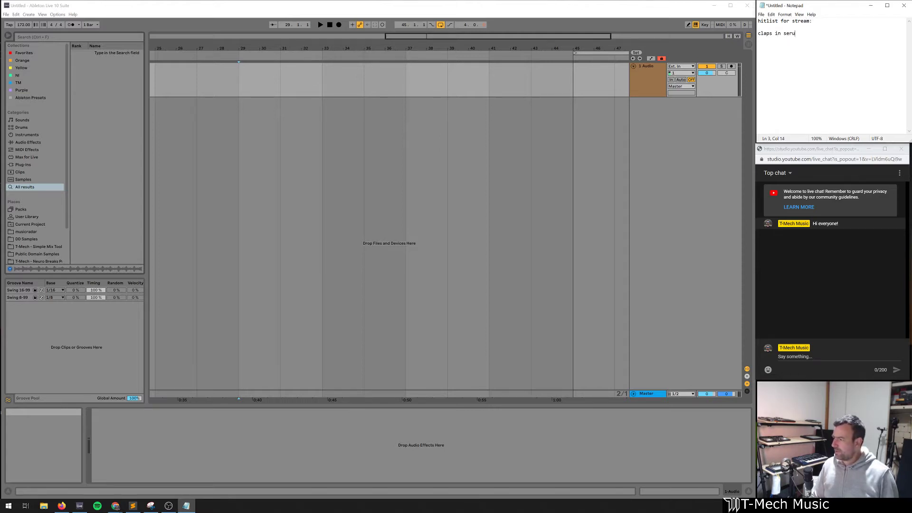
pyautogui.press('Return')
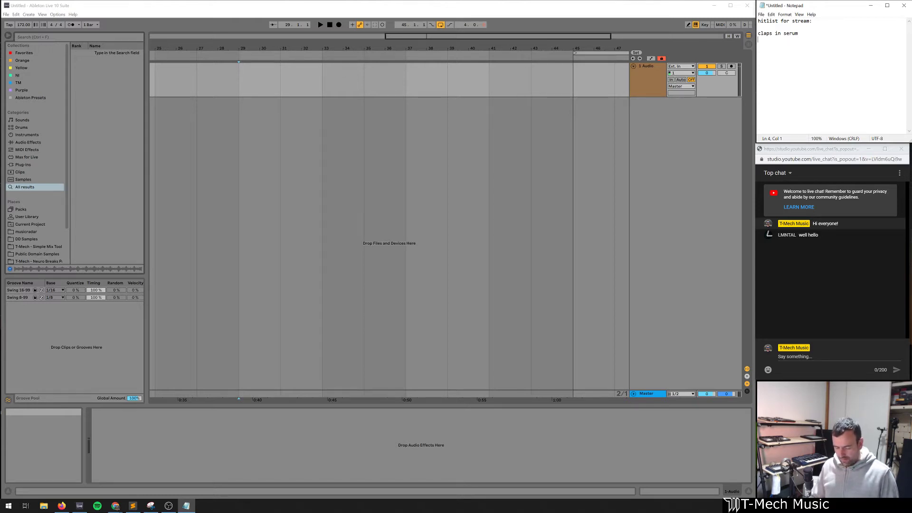
# Add the hitlist items "snare in serum" and "kick in serum - try 2 osc" on separate lines
pyautogui.write('snare in serum')
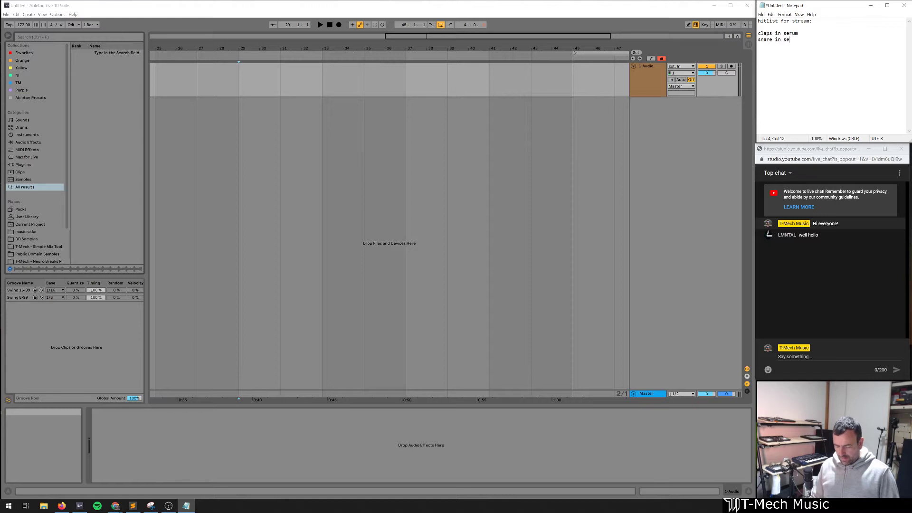
pyautogui.press('Return')
pyautogui.write('kick in ser')
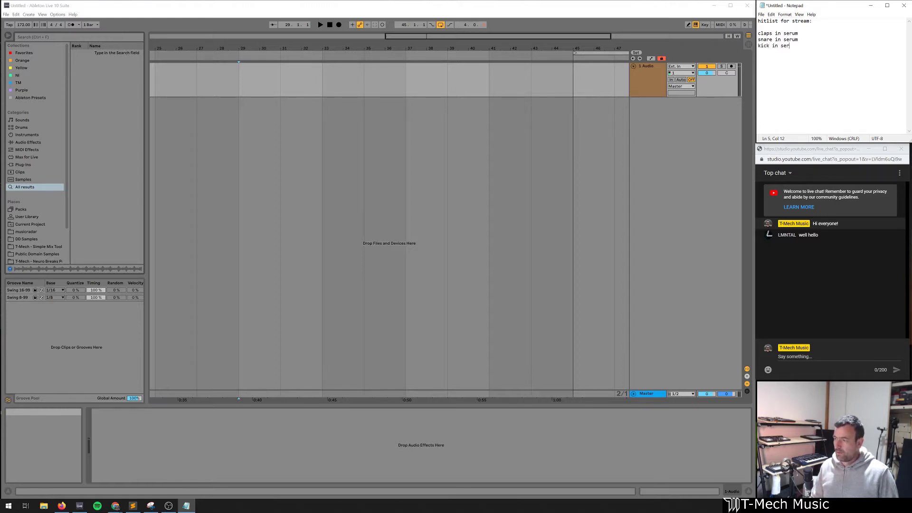
pyautogui.write('um - tr')
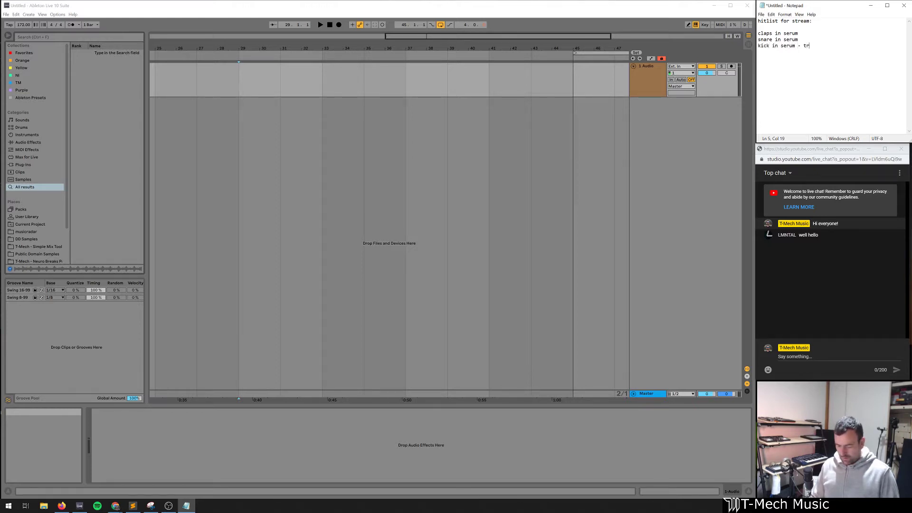
pyautogui.write('y 2 osc')
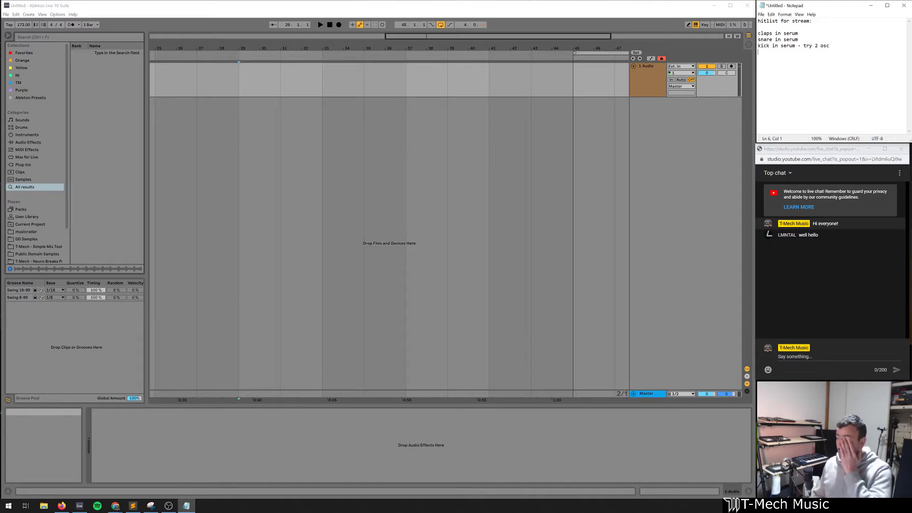
# Add the hitlist items "hats cl/oh" and "rides (fake rides)" on separate lines, followed by empty lines
pyautogui.write('hats')
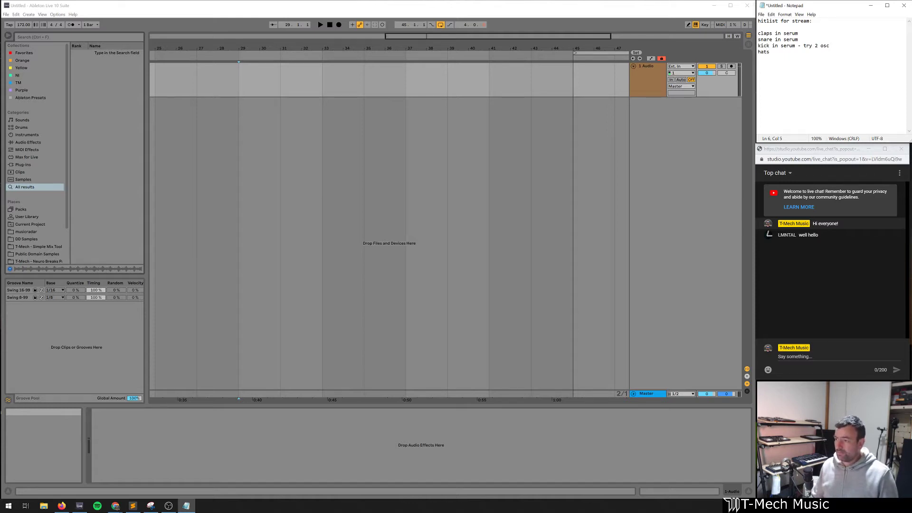
pyautogui.write(' cl/oh')
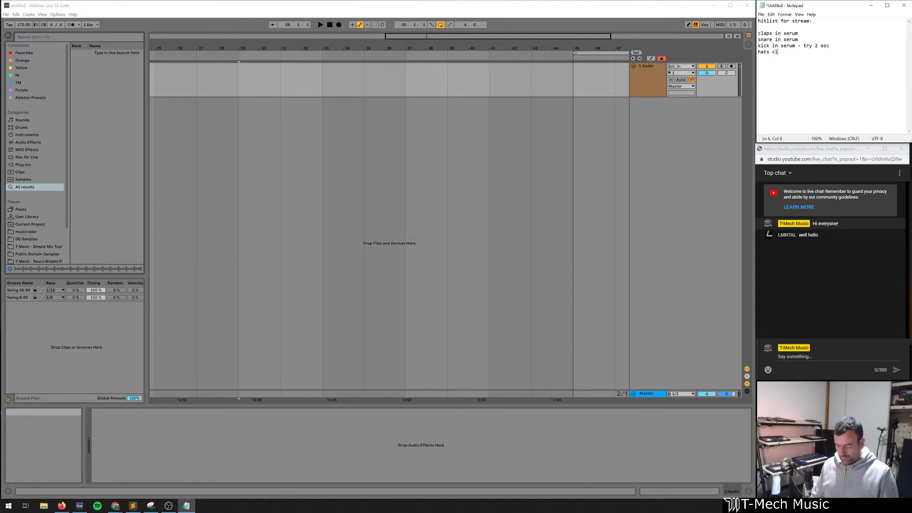
pyautogui.press('Return')
pyautogui.write('ride')
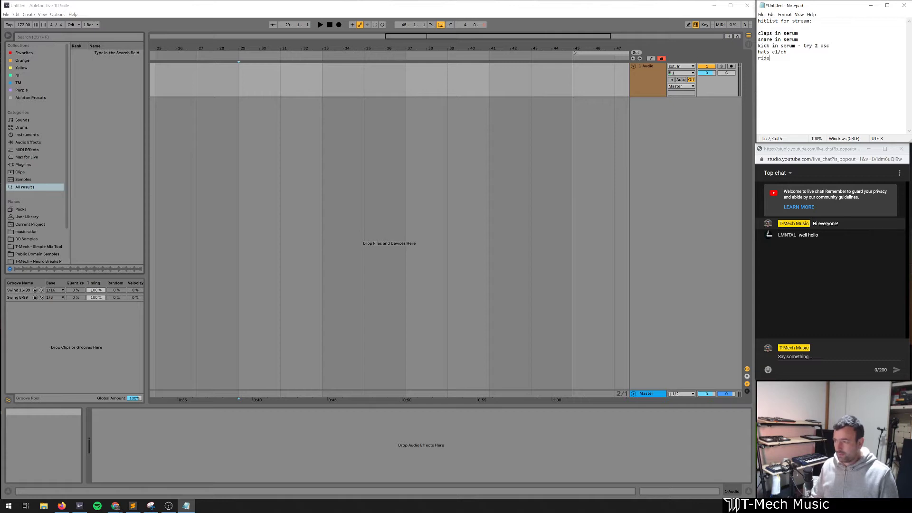
pyautogui.write('s (')
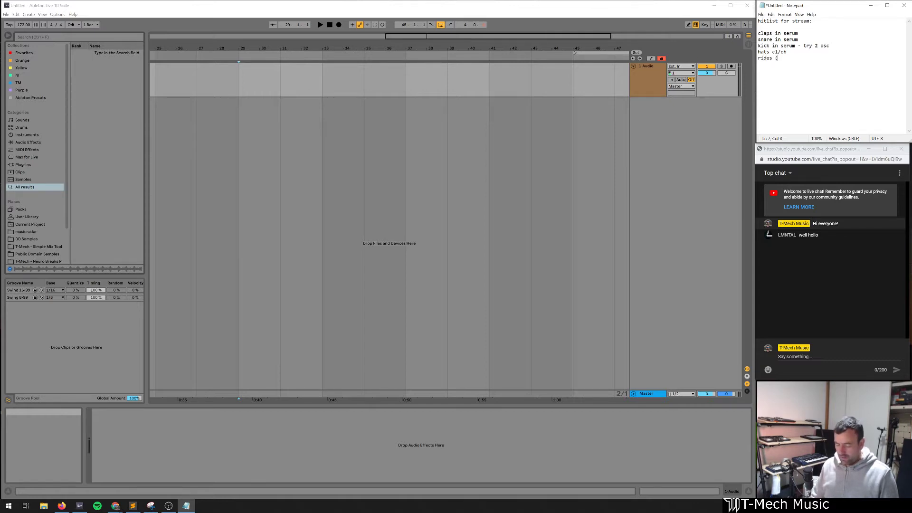
pyautogui.write('fake rides)')
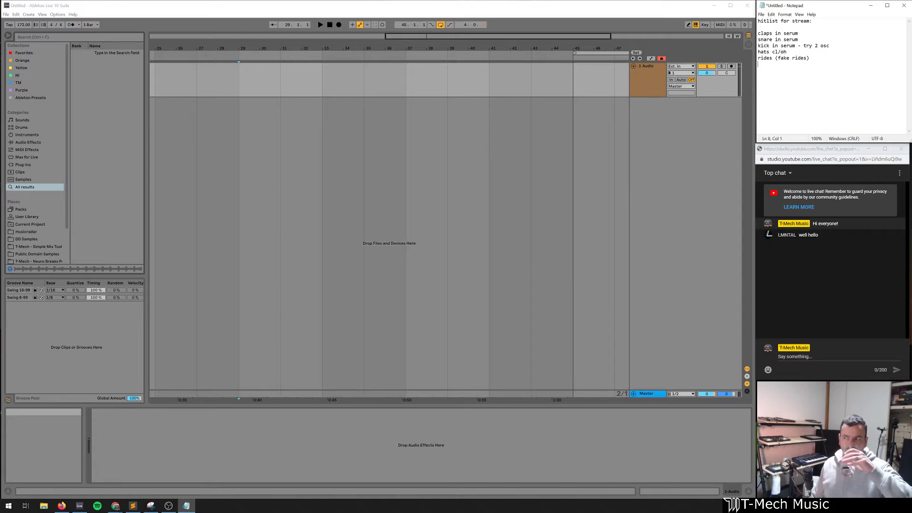
pyautogui.press('Return')
pyautogui.press('Return')
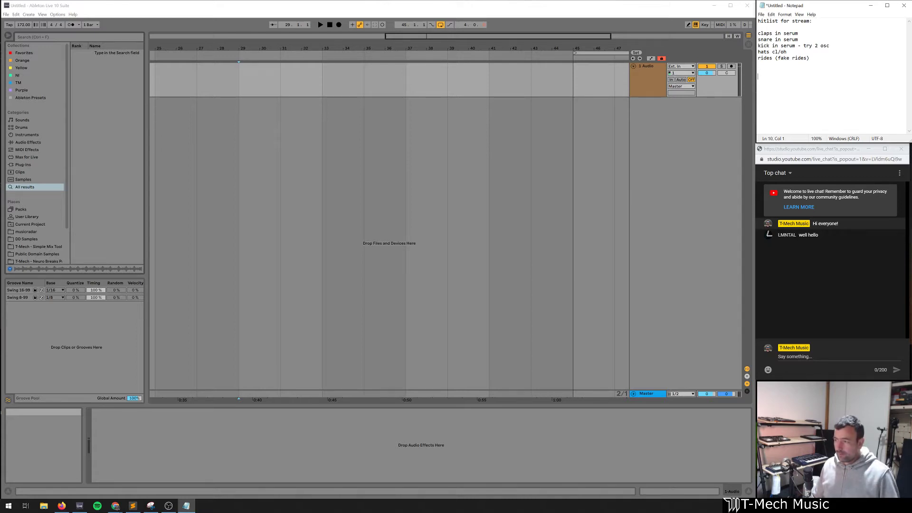
# Add the hitlist item "reese template" with "- variations" on the line below it
pyautogui.write('reese ')
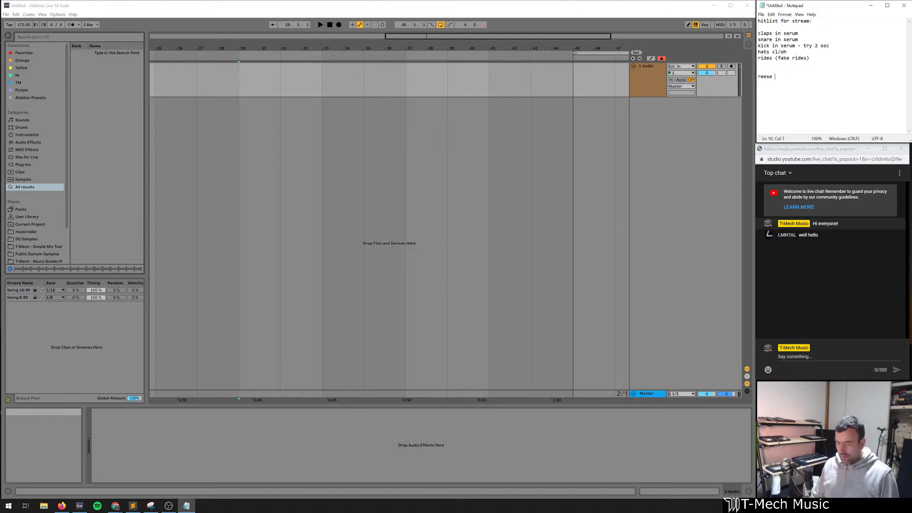
pyautogui.write('template ')
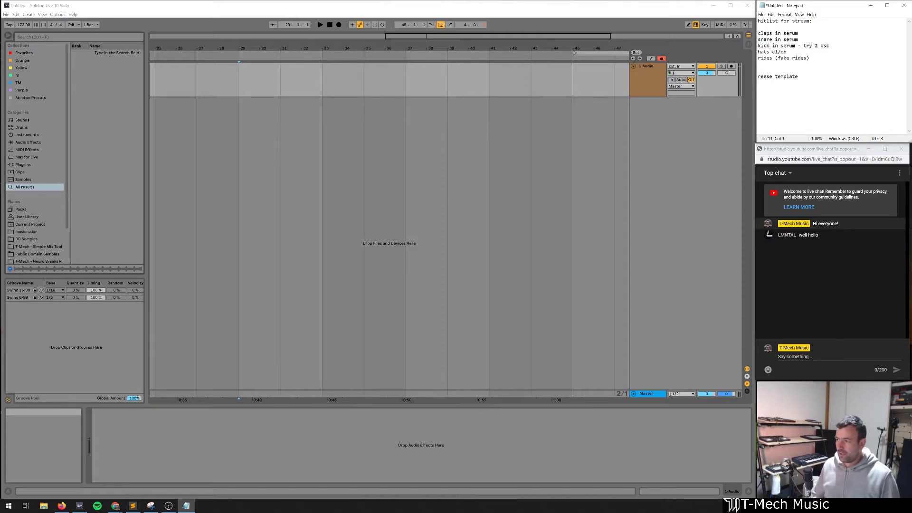
pyautogui.write('- variations')
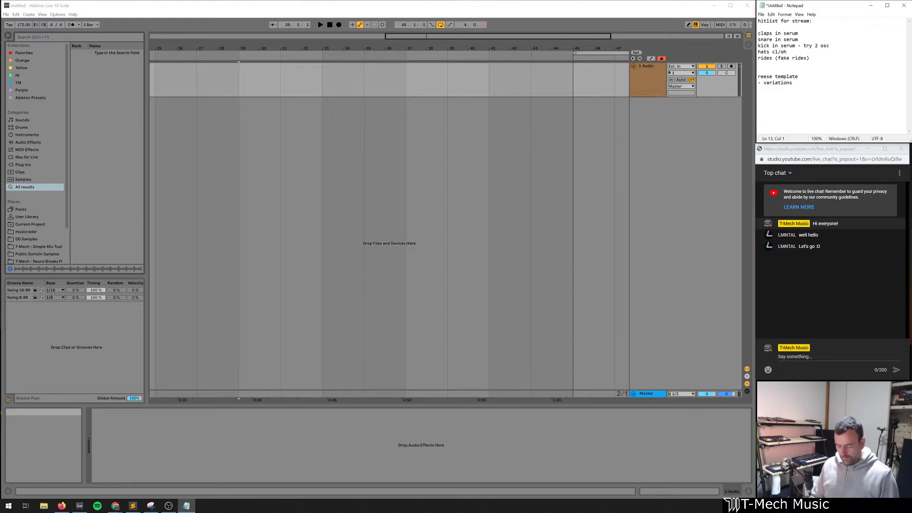
# Add the item "one shots with effect" to the hitlist, separated from the reese lines by an empty line
pyautogui.write('one shots ')
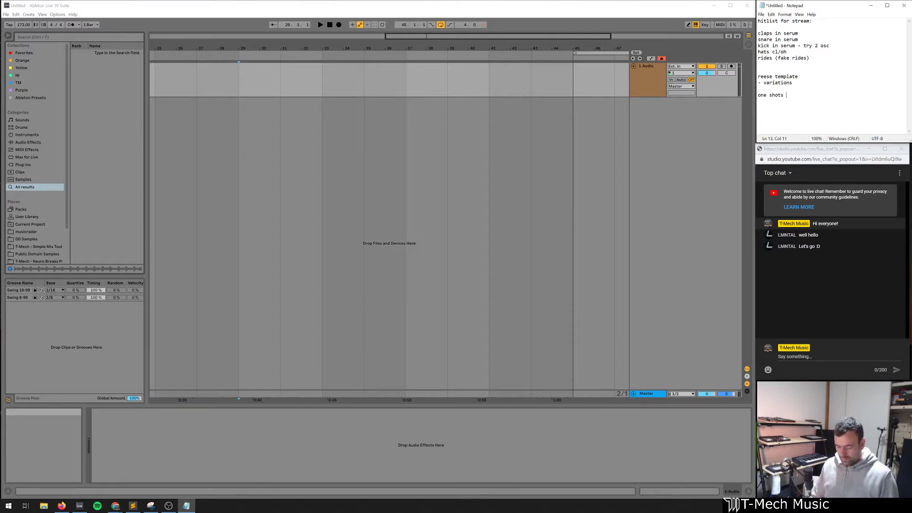
pyautogui.write('with effects')
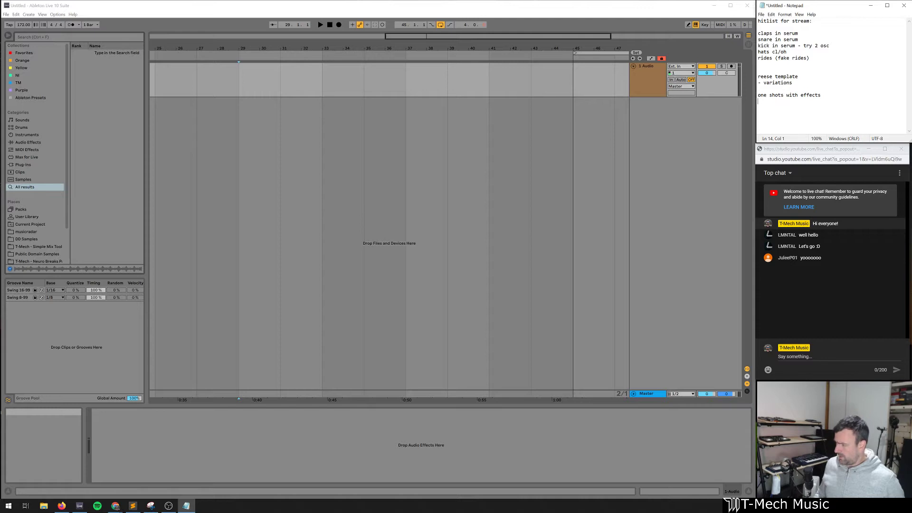
pyautogui.hotkey('ctrl', '+')
pyautogui.hotkey('ctrl', '+')
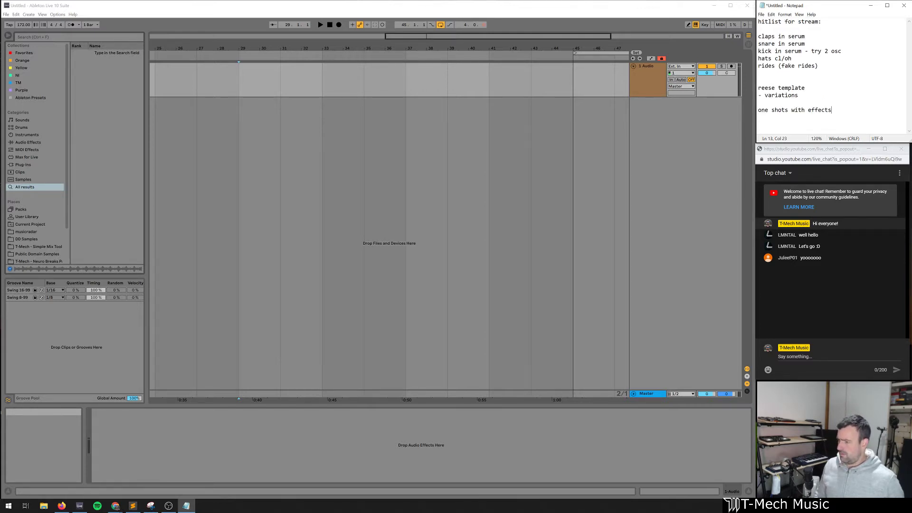
pyautogui.press('BackSpace')
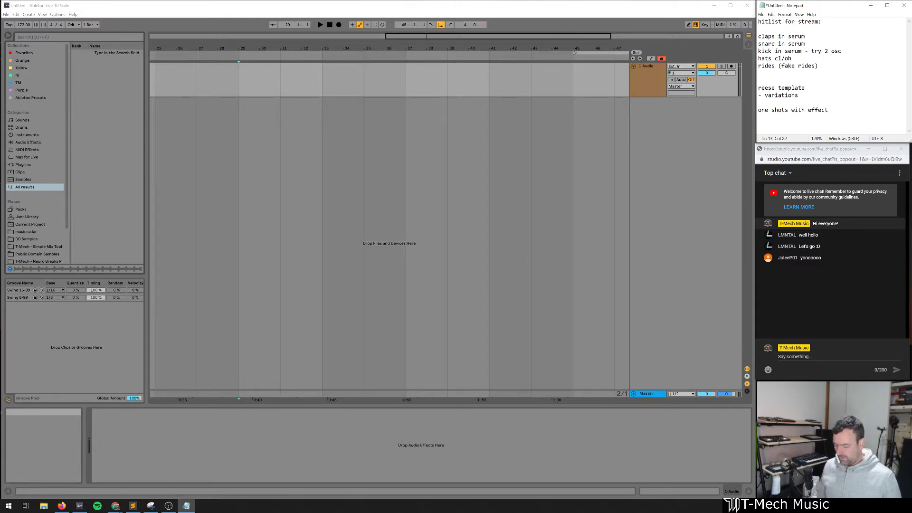
pyautogui.hotkey('ctrl', '-')
pyautogui.hotkey('ctrl', '-')
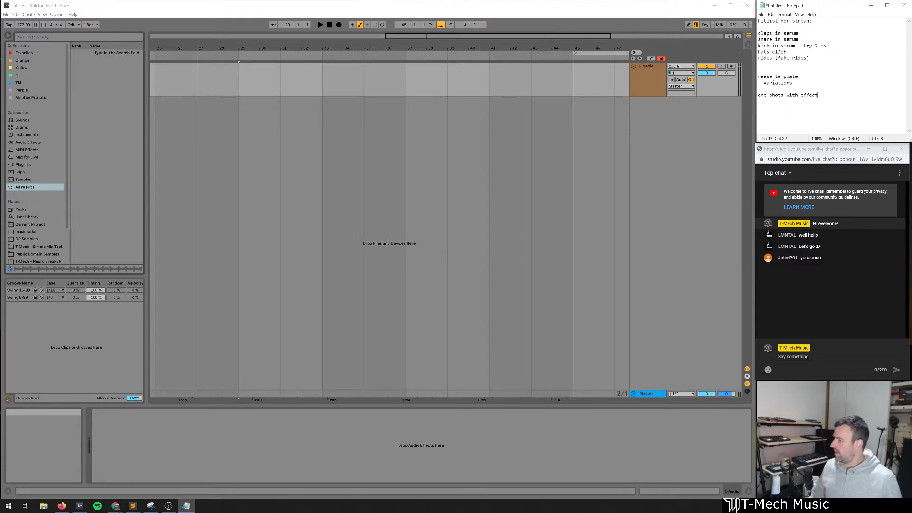
# Insert a "snare ideas:" heading between the rides item and the reese template item of the Notepad hitlist
pyautogui.hotkey('alt', 'Tab')
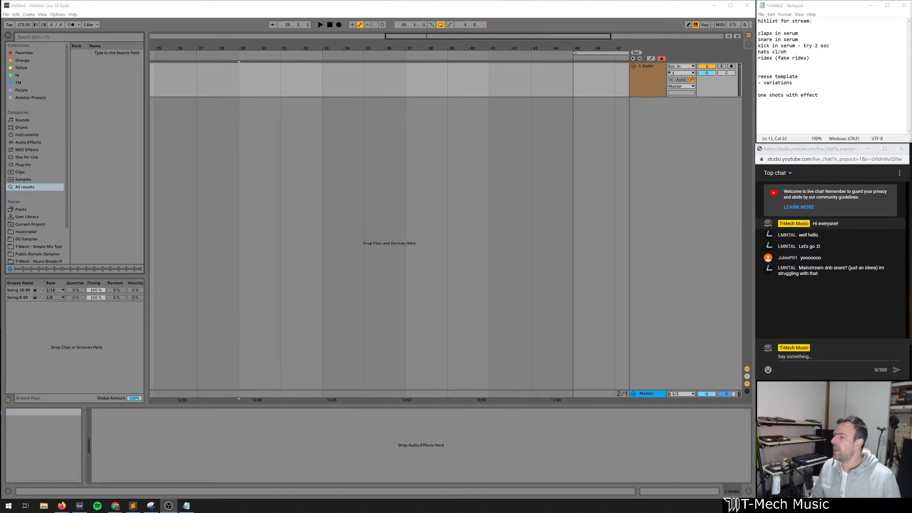
pyautogui.click(799, 40)
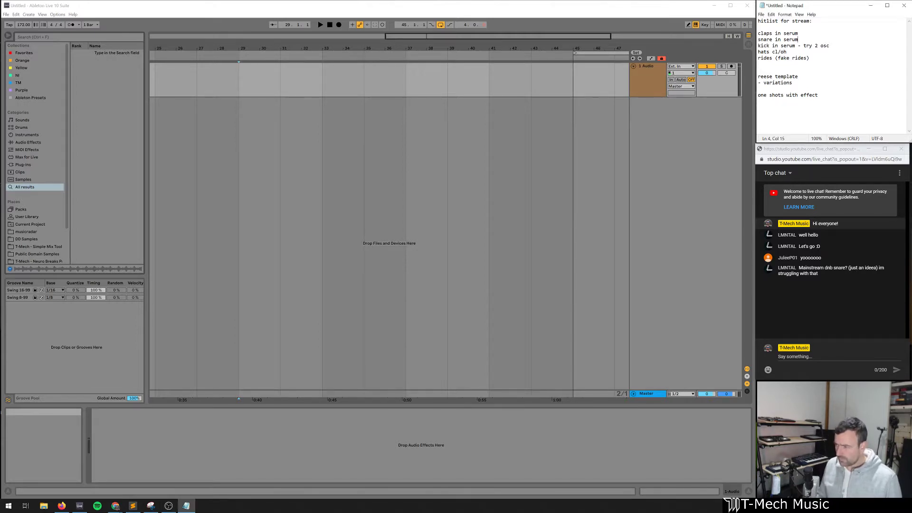
pyautogui.press('Return')
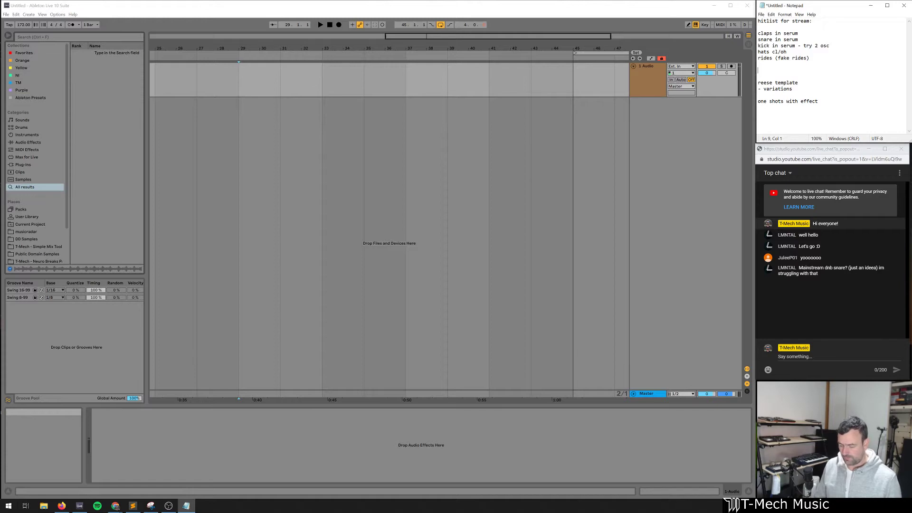
pyautogui.write('snare:')
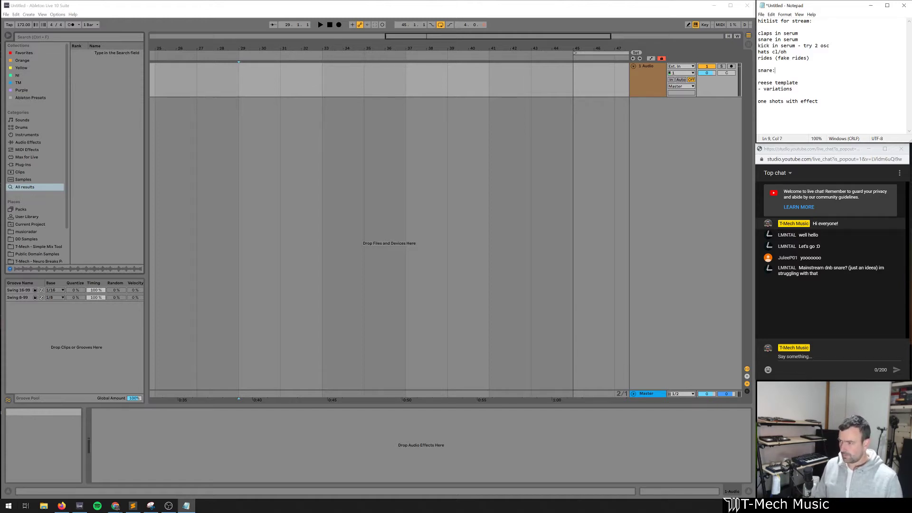
pyautogui.press('BackSpace')
pyautogui.write('ideas:')
pyautogui.press('Return')
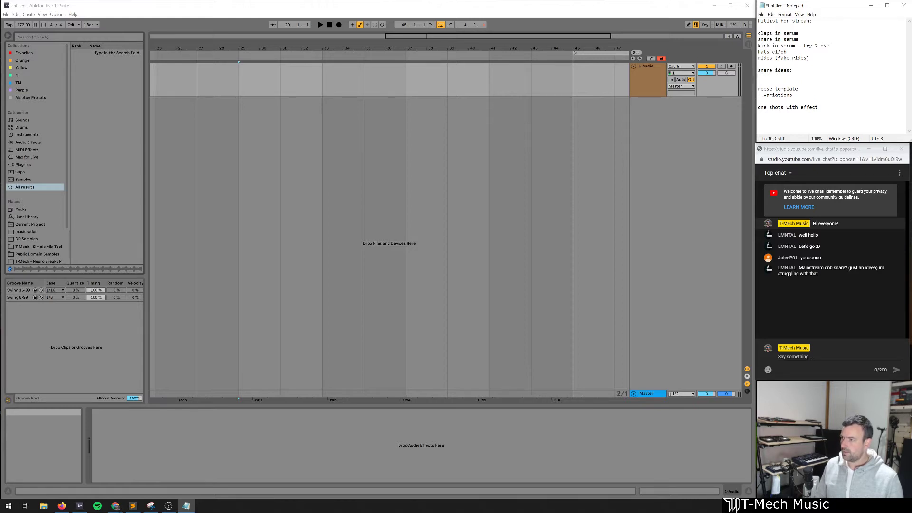
# List "- signal / imanu", "- DLR snare (acoustic)" and "- monty snares" on separate lines under the snare ideas heading
pyautogui.write('- signal ')
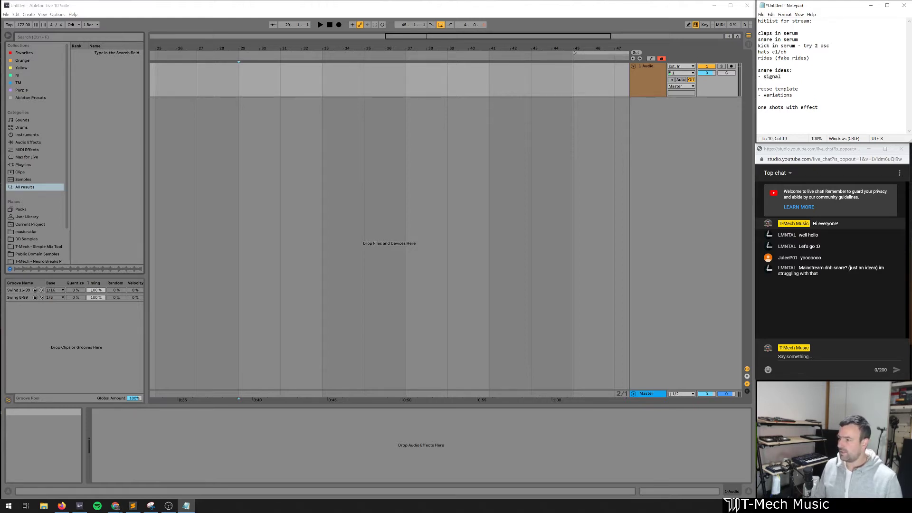
pyautogui.write('/ imanu')
pyautogui.press('Return')
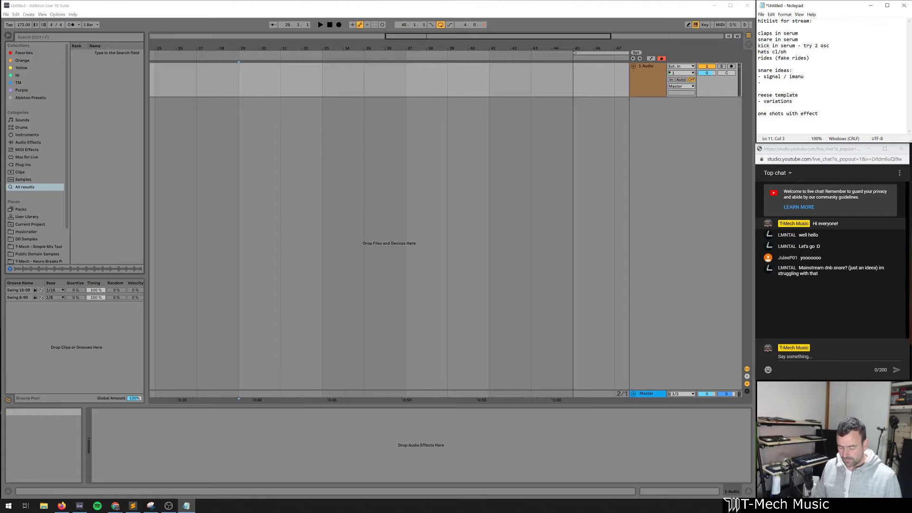
pyautogui.write('- DLR snare')
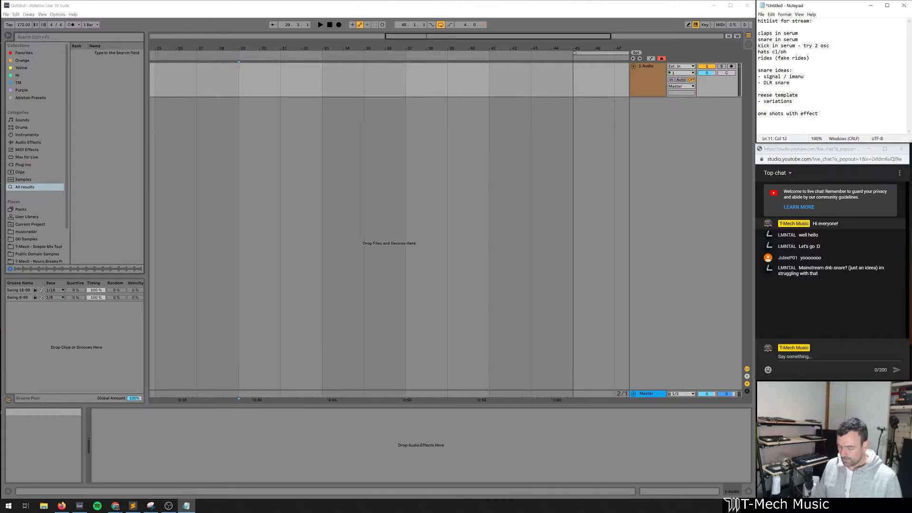
pyautogui.write(' (acoustic)')
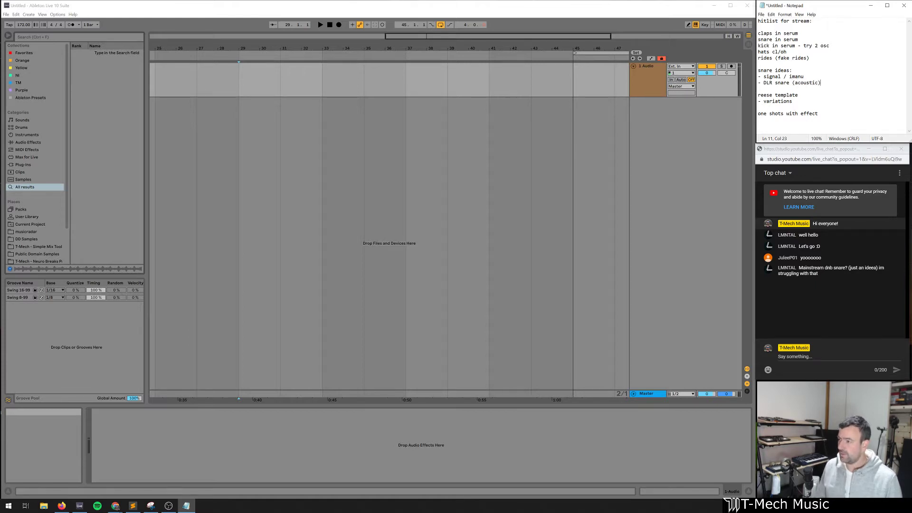
pyautogui.press('Return')
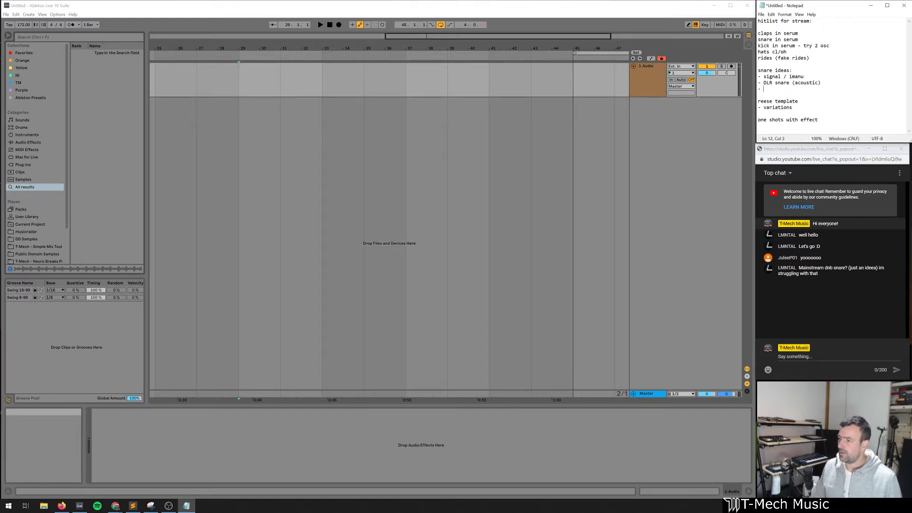
pyautogui.write('- monty ')
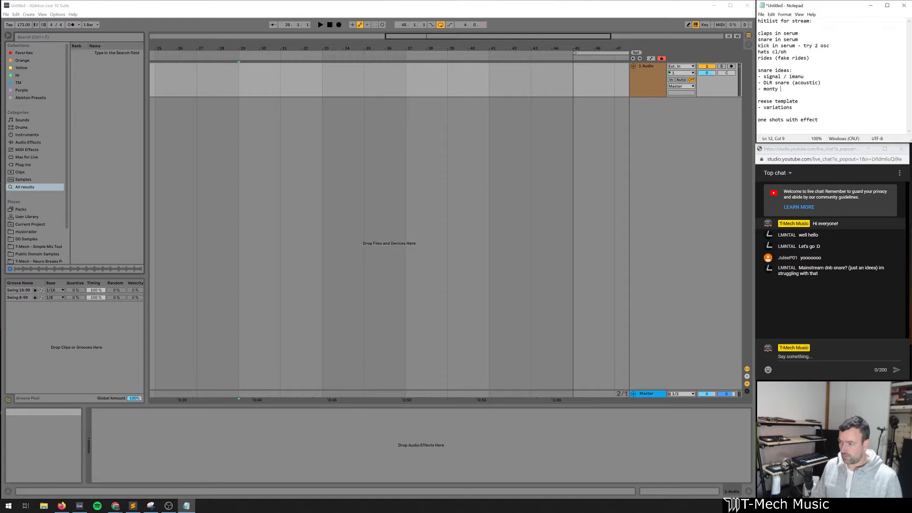
pyautogui.write('snares')
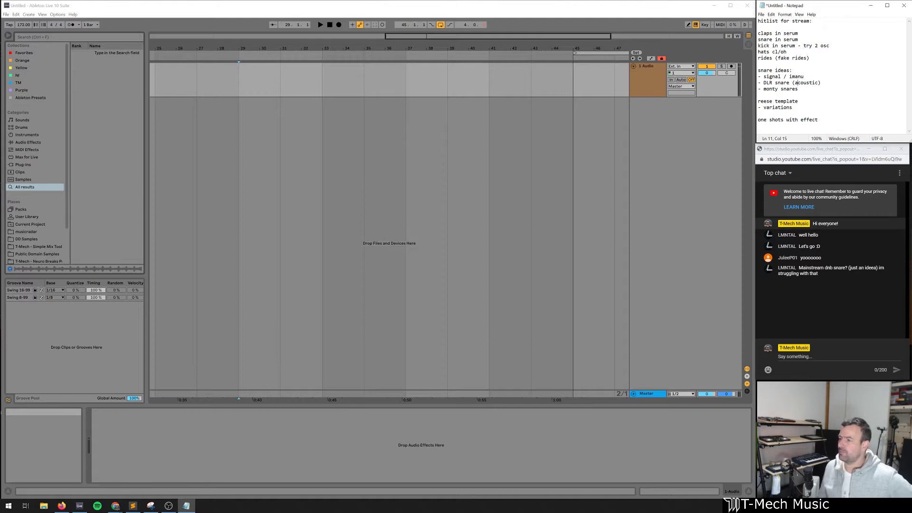
# Make the Notepad window taller by extending its lower edge over the top of the chat window
pyautogui.press('Up')
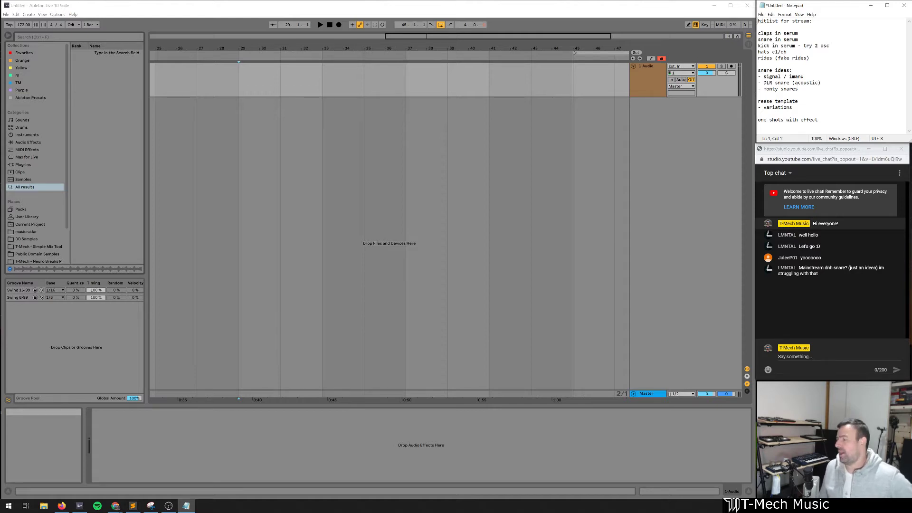
pyautogui.moveTo(821, 151); pyautogui.dragTo(818, 164)
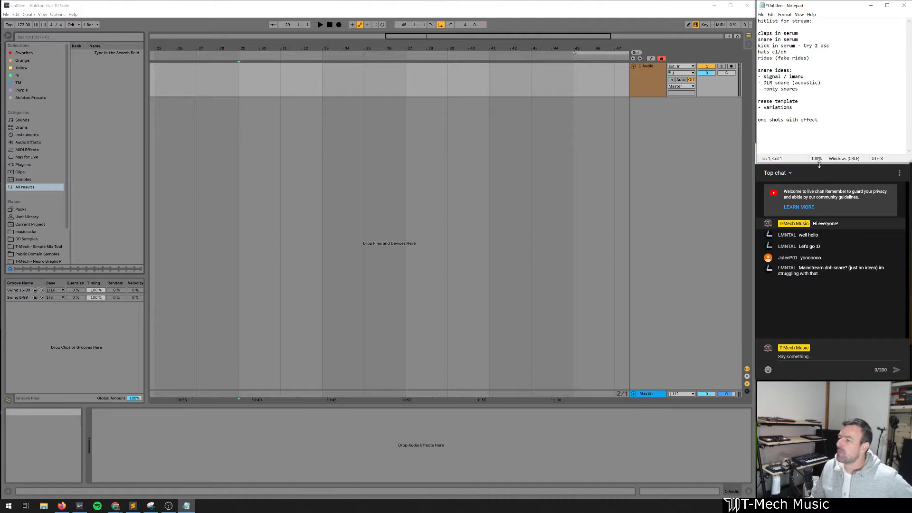
# Switch to Ableton Live, search the browser for "serum vst" and load Serum_x64 onto a new track
pyautogui.click(285, 82)
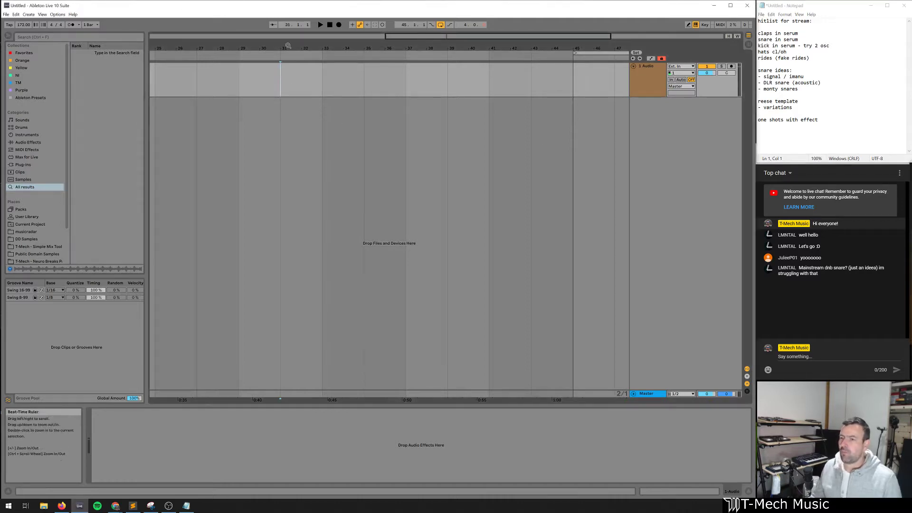
pyautogui.moveTo(285, 47); pyautogui.dragTo(324, 82)
pyautogui.click(529, 88)
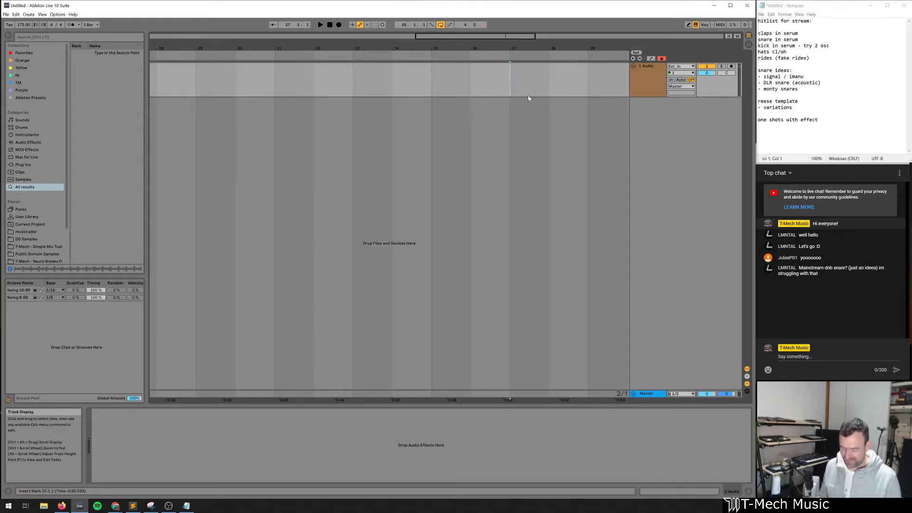
pyautogui.hotkey('ctrl', 'f')
pyautogui.write('serum')
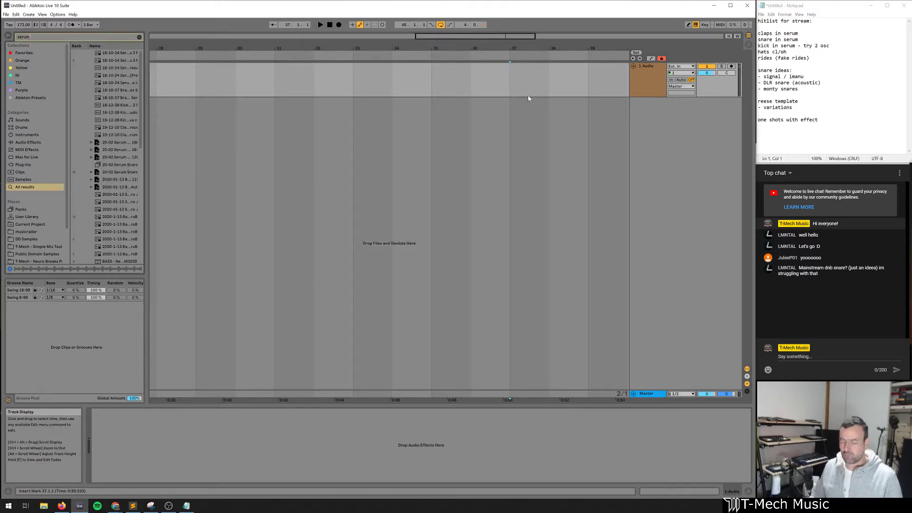
pyautogui.write(' vst')
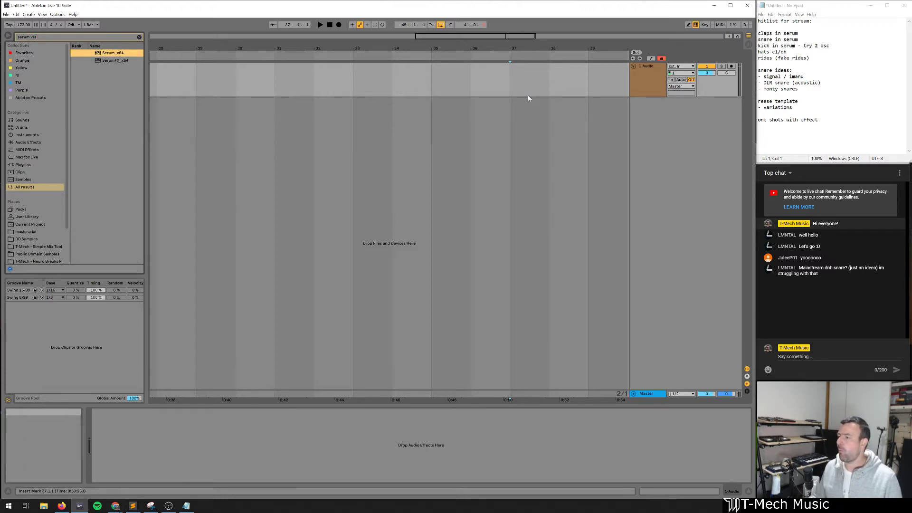
pyautogui.press('Return')
# Switch to Notepad and extend the last hitlist item to "one shots with effected portions (for layers)"
pyautogui.click(832, 122)
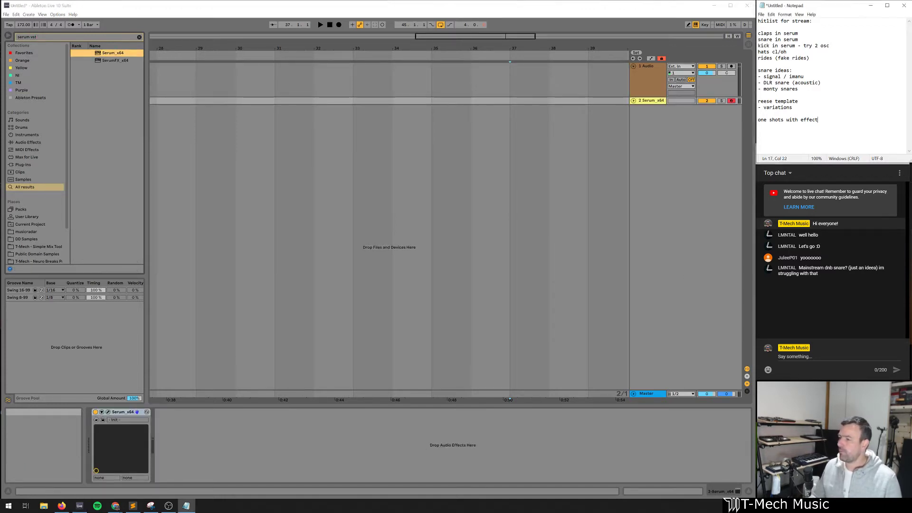
pyautogui.write('ed portio')
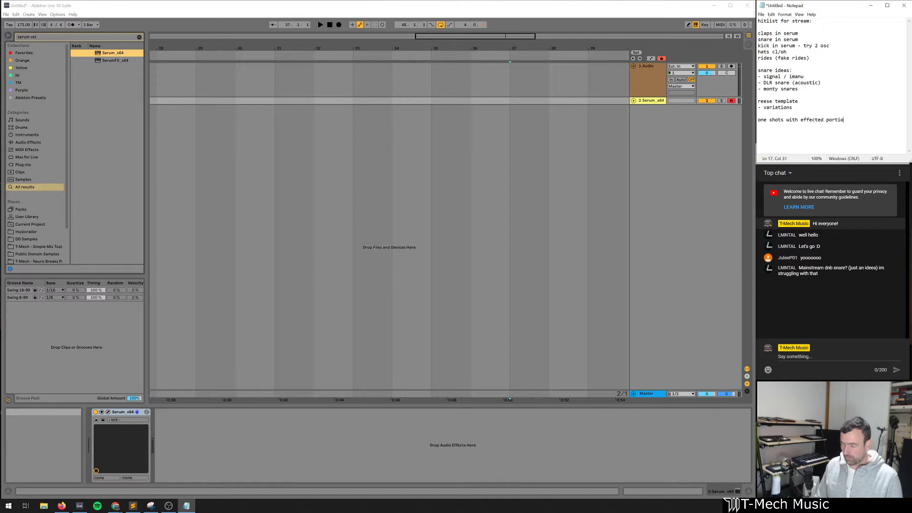
pyautogui.write('ns (for layers)')
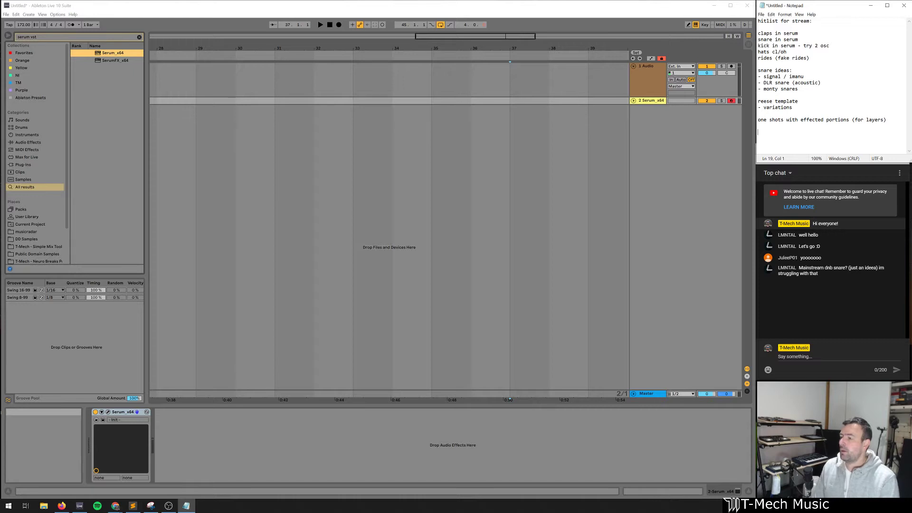
# Add the hitlist item "high passed pad thing in serum" after an empty line and leave empty lines below it
pyautogui.write('high pa')
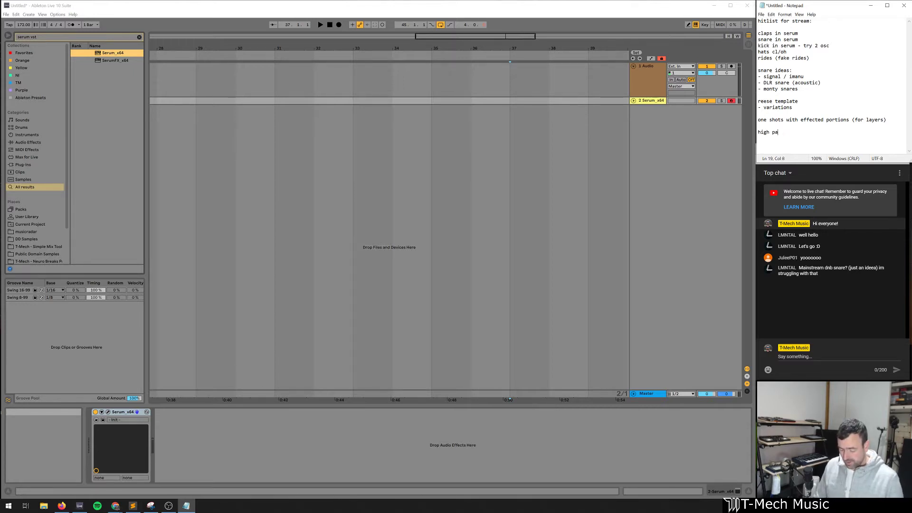
pyautogui.write('ssed pad thing inserum')
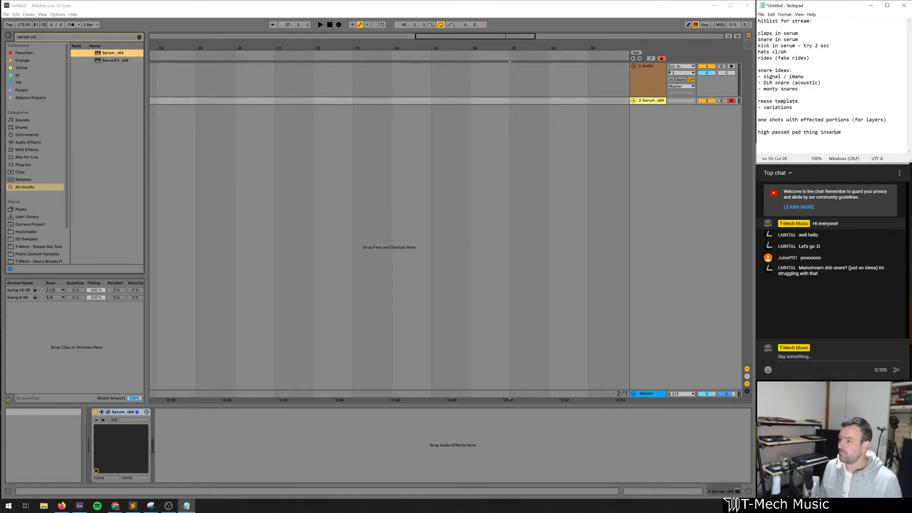
pyautogui.press('End')
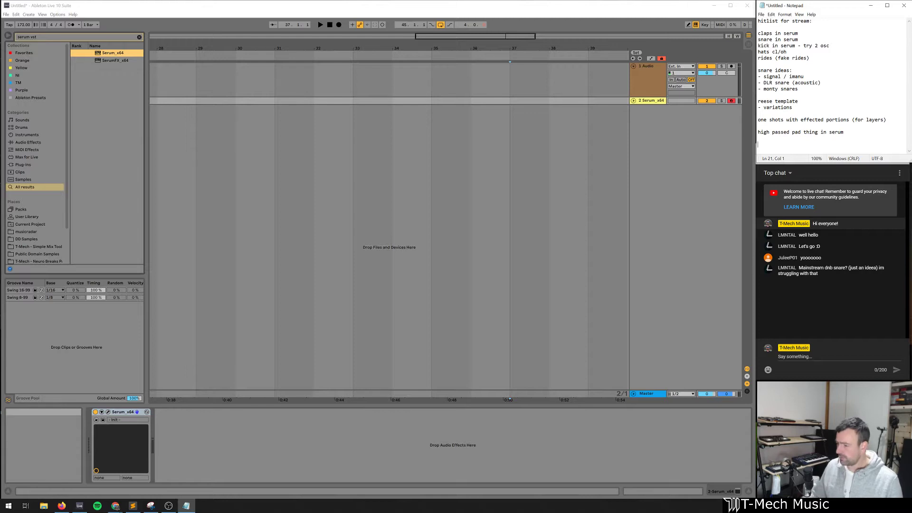
# Switch to Ableton Live, unfold the Serum track and open Oscillator A's wavetable editor in the Serum plug-in window
pyautogui.click(633, 101)
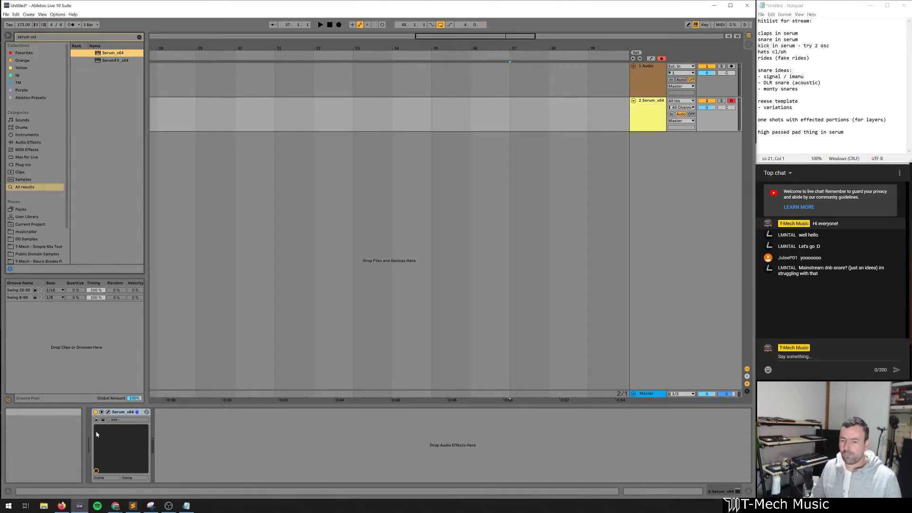
pyautogui.click(108, 412)
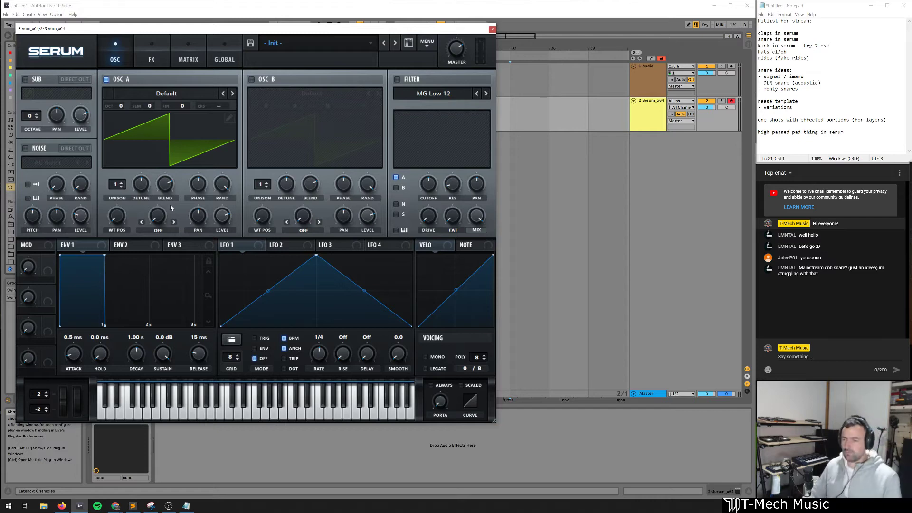
pyautogui.click(229, 118)
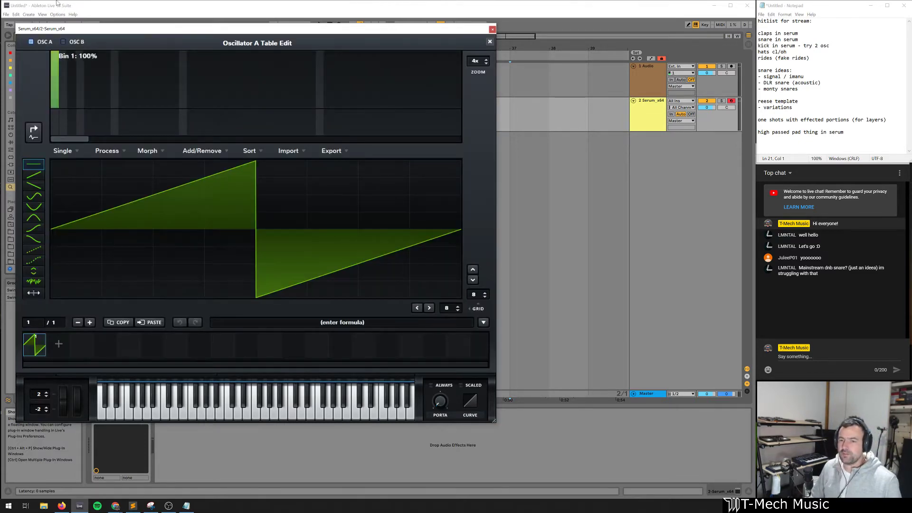
# Close the wavetable editor, shape LFO 1 as a falling ramp and assign it to Oscillator A's level with the level set to 0%
pyautogui.click(490, 42)
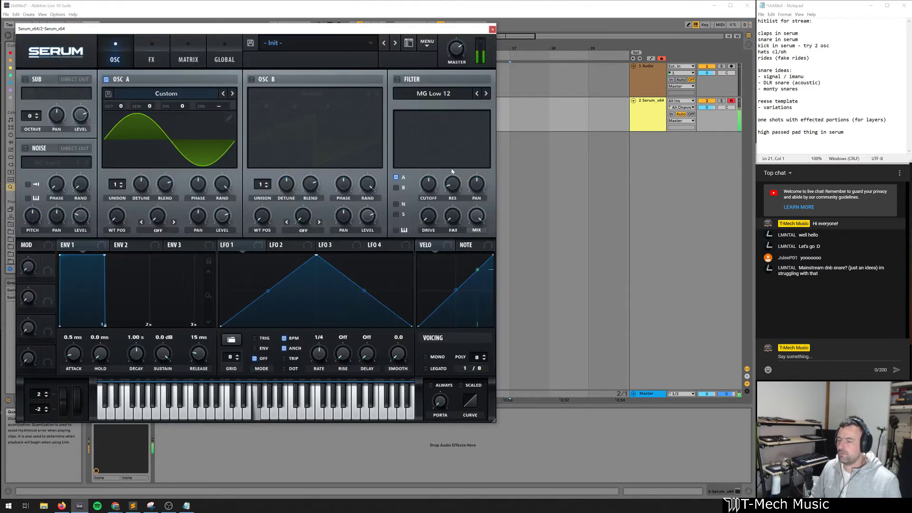
pyautogui.moveTo(316, 255); pyautogui.dragTo(220, 255)
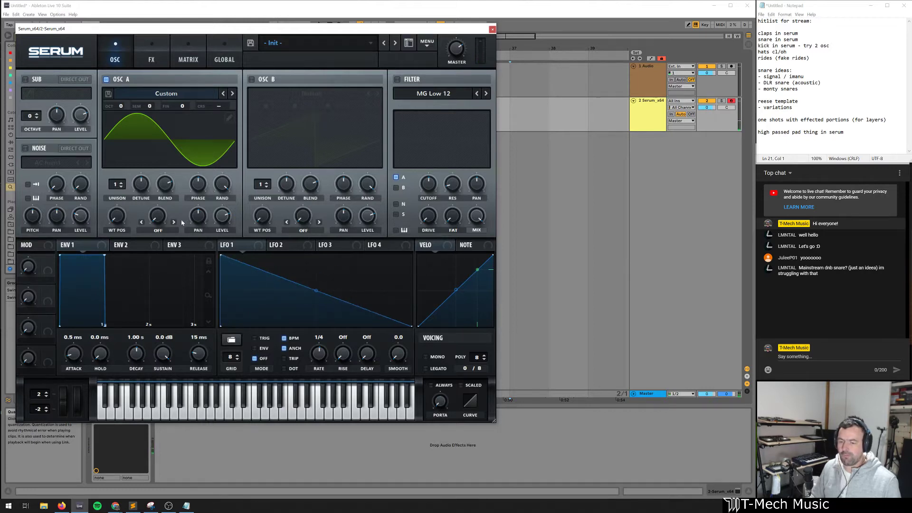
pyautogui.press('z')
pyautogui.press('f')
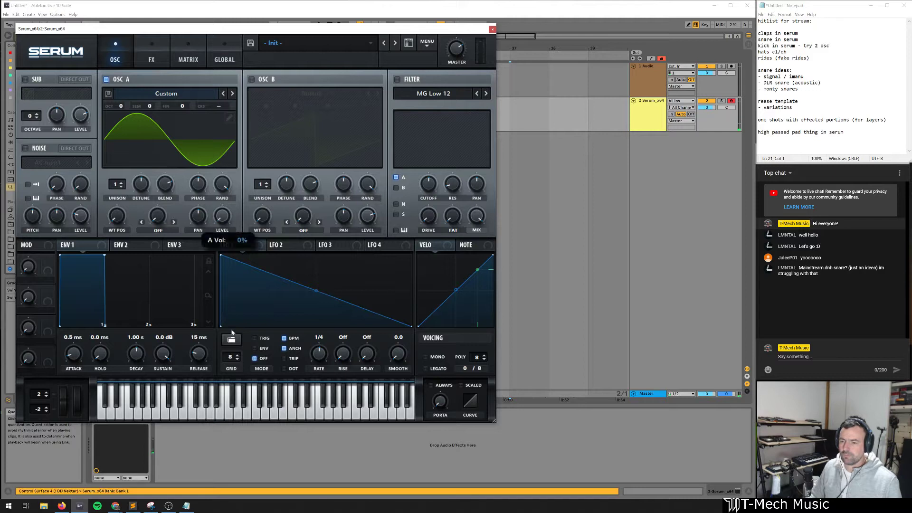
pyautogui.moveTo(223, 245); pyautogui.dragTo(221, 217)
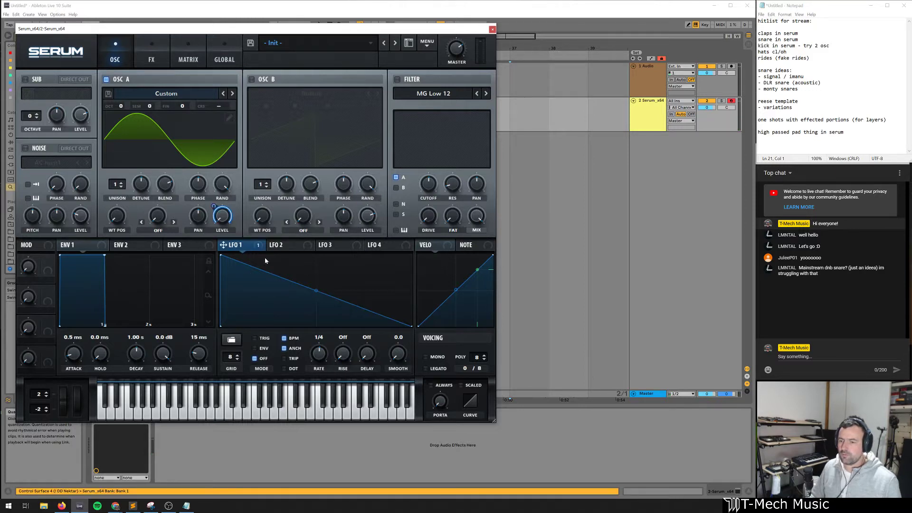
# Add a point to LFO 1 so it holds at maximum until about the midpoint before falling, and set it to ENV mode
pyautogui.doubleClick(284, 279)
pyautogui.moveTo(284, 279); pyautogui.dragTo(318, 255)
pyautogui.press('f')
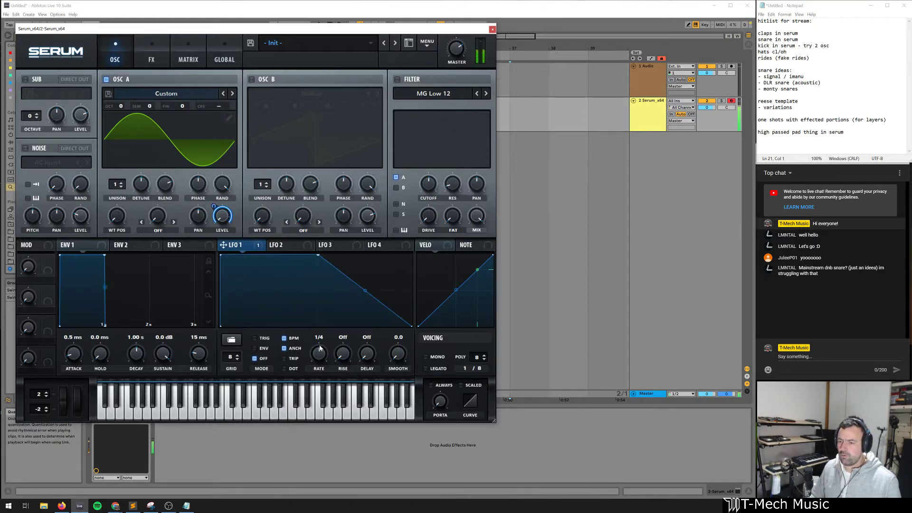
pyautogui.click(262, 348)
# Assign LFO 2 to Oscillator A's coarse pitch and check the routing in the modulation matrix
pyautogui.click(306, 247)
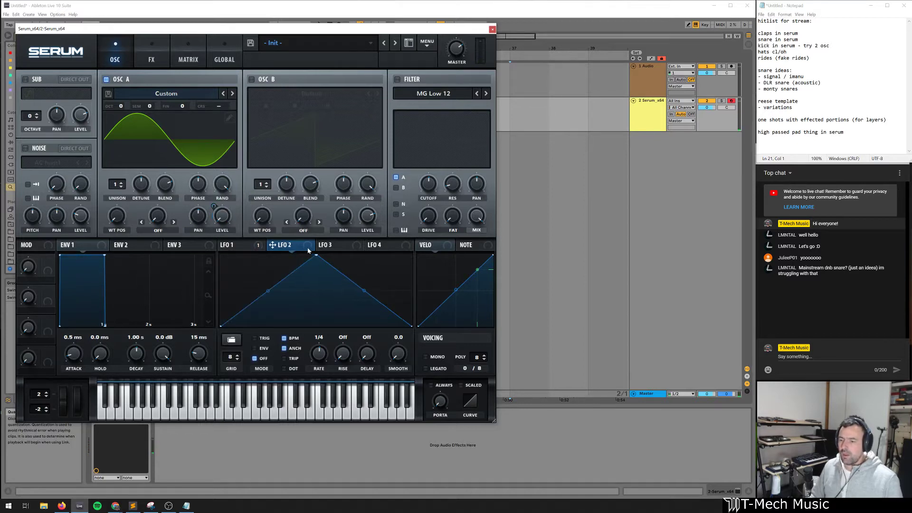
pyautogui.moveTo(308, 251); pyautogui.dragTo(220, 105)
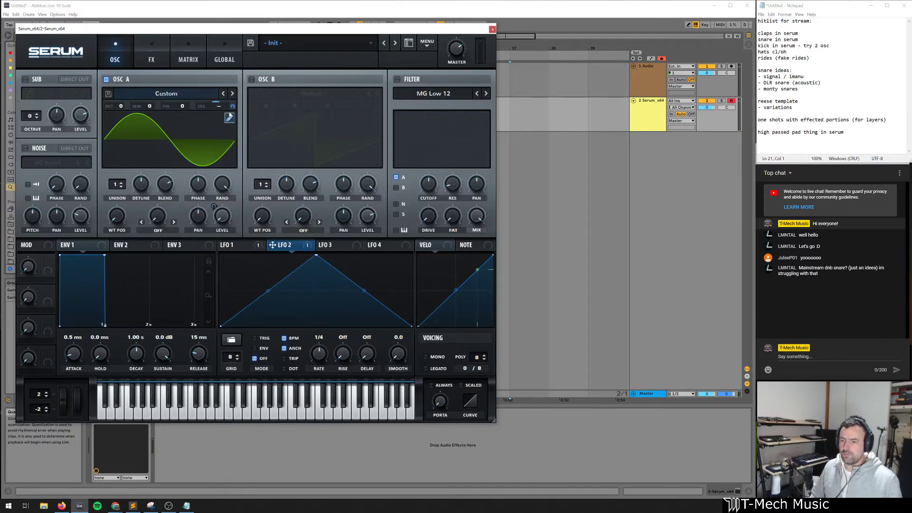
pyautogui.click(188, 60)
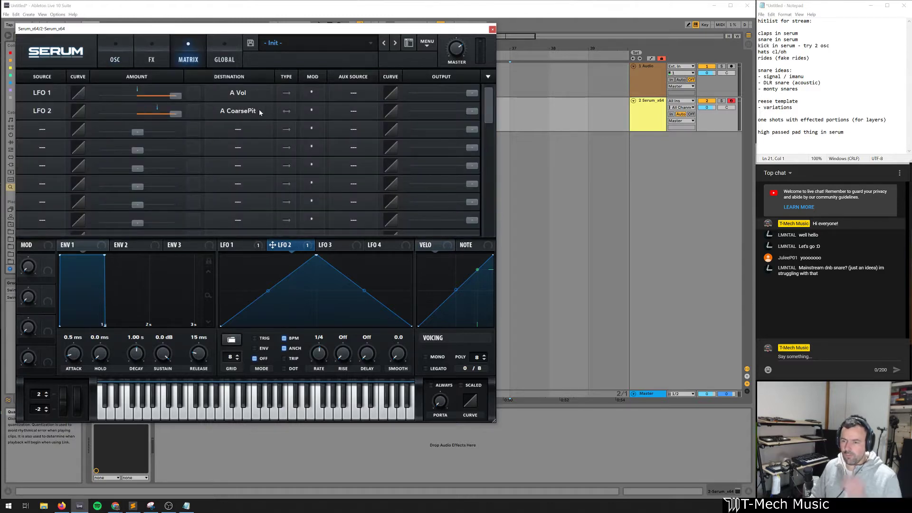
pyautogui.click(115, 60)
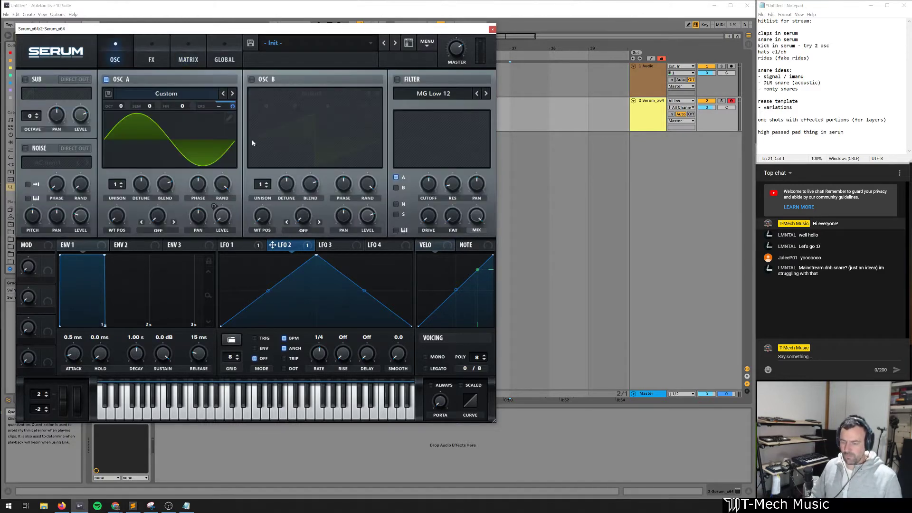
# Set LFO 2 to ENV mode and shape it as a steep initial drop with a low tail ending about a third through
pyautogui.click(255, 348)
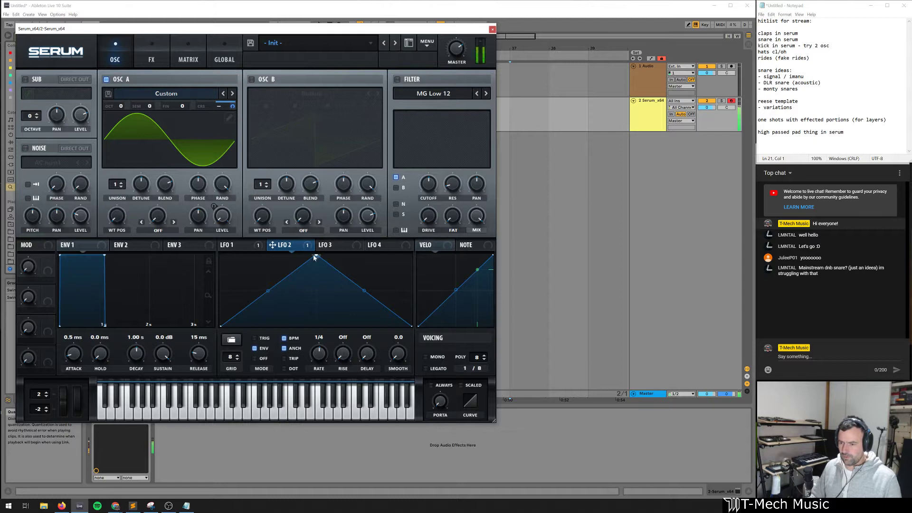
pyautogui.moveTo(316, 257); pyautogui.dragTo(250, 326)
pyautogui.doubleClick(238, 277)
pyautogui.doubleClick(251, 323)
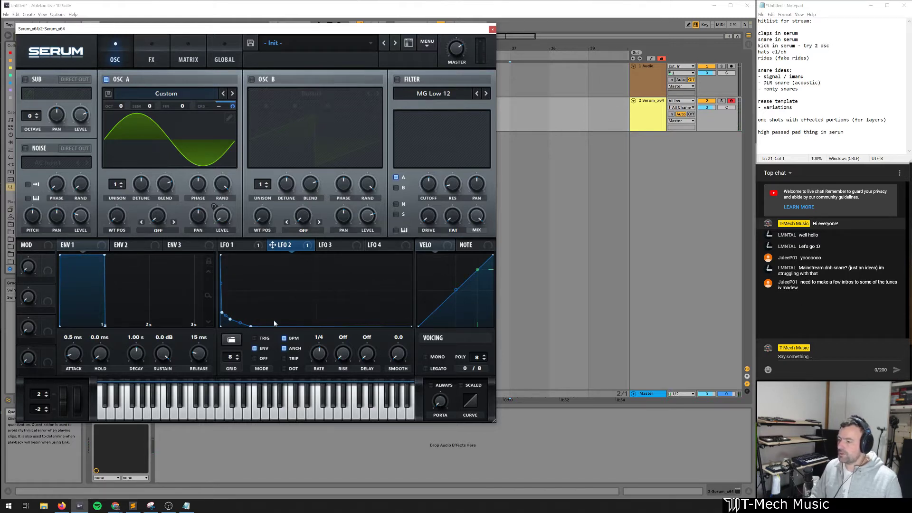
pyautogui.moveTo(251, 327); pyautogui.dragTo(286, 326)
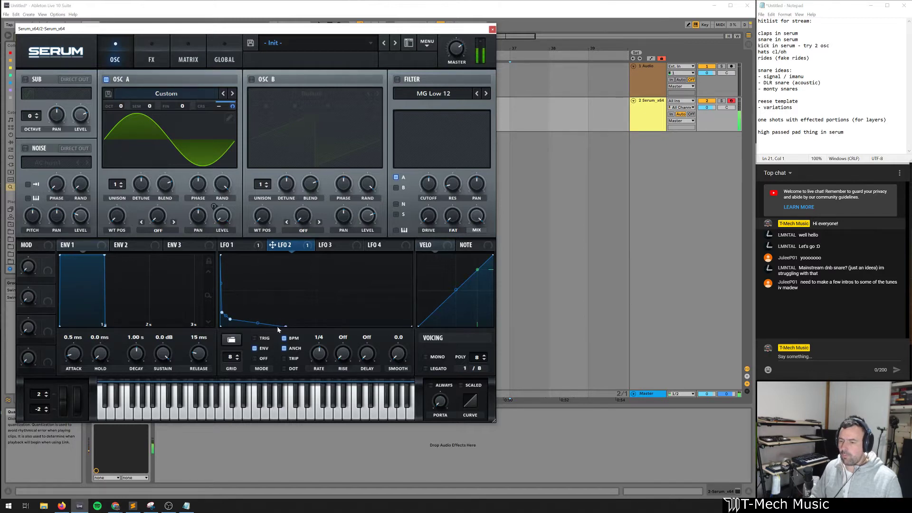
pyautogui.moveTo(230, 318); pyautogui.dragTo(229, 320)
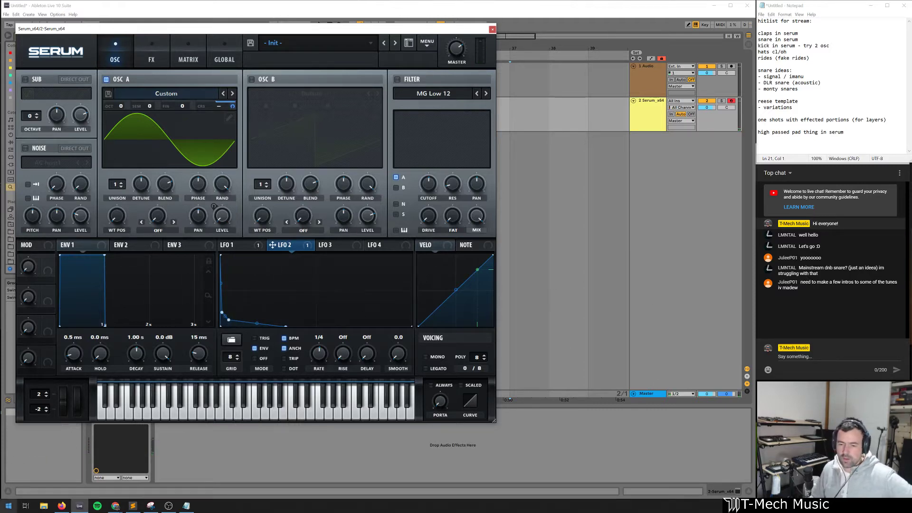
# Switch to File Explorer, open the Desktop folder and sort its files by type to find the reference images
pyautogui.click(45, 508)
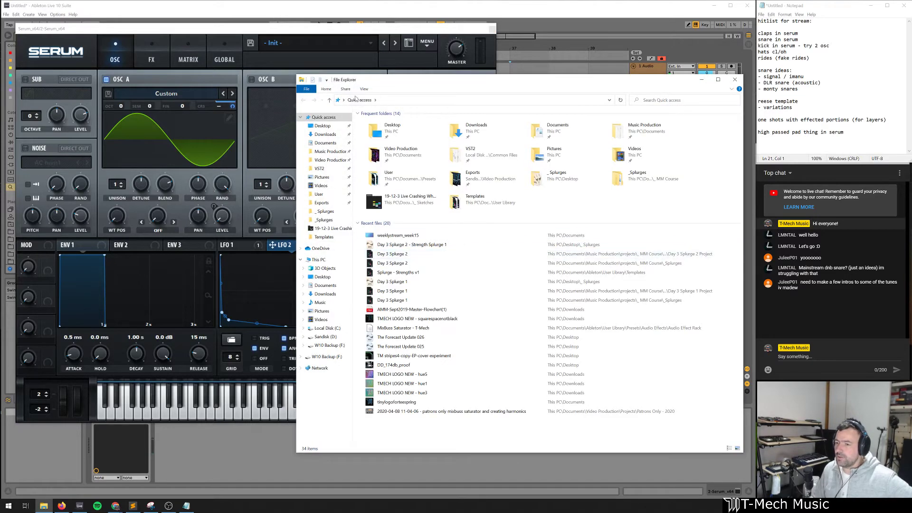
pyautogui.doubleClick(394, 136)
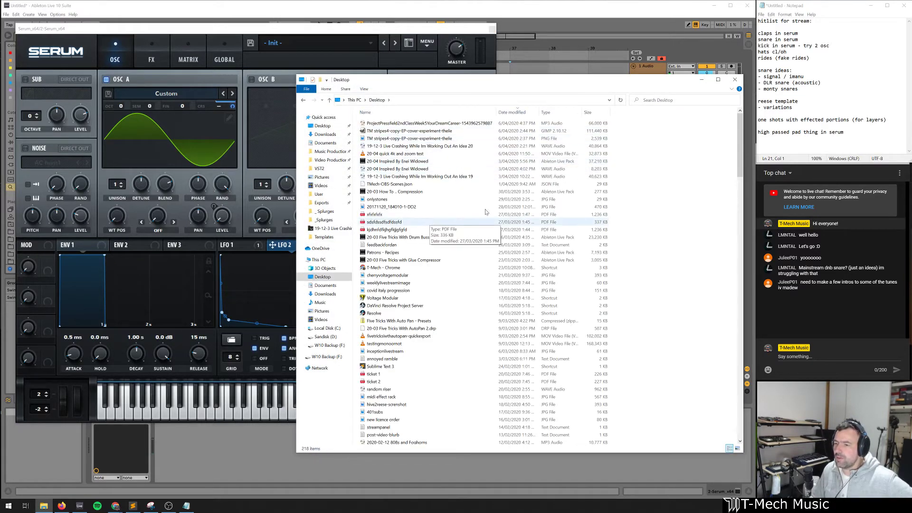
pyautogui.click(558, 112)
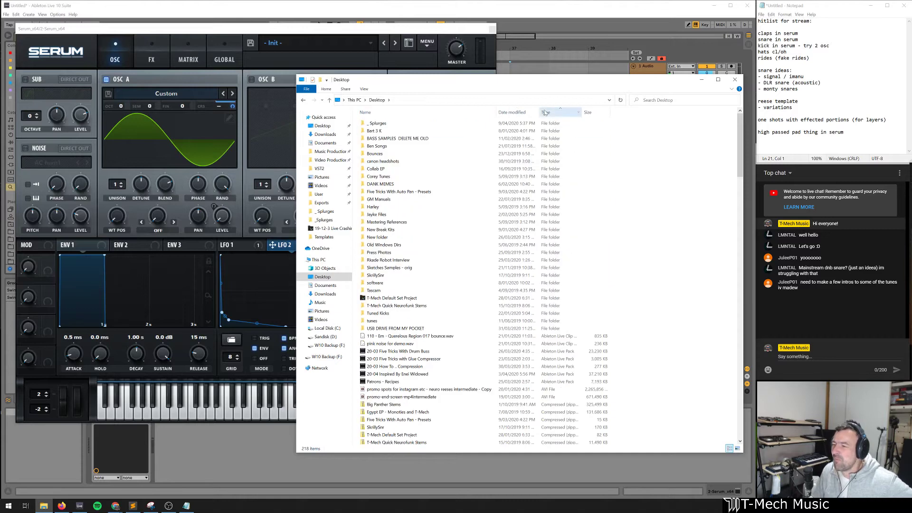
pyautogui.scroll(-3, 544, 323)
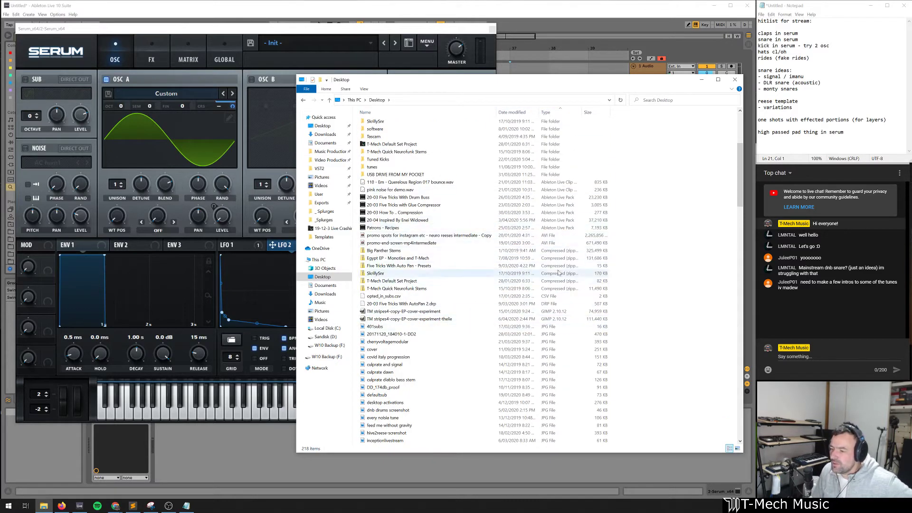
pyautogui.scroll(-3, 544, 328)
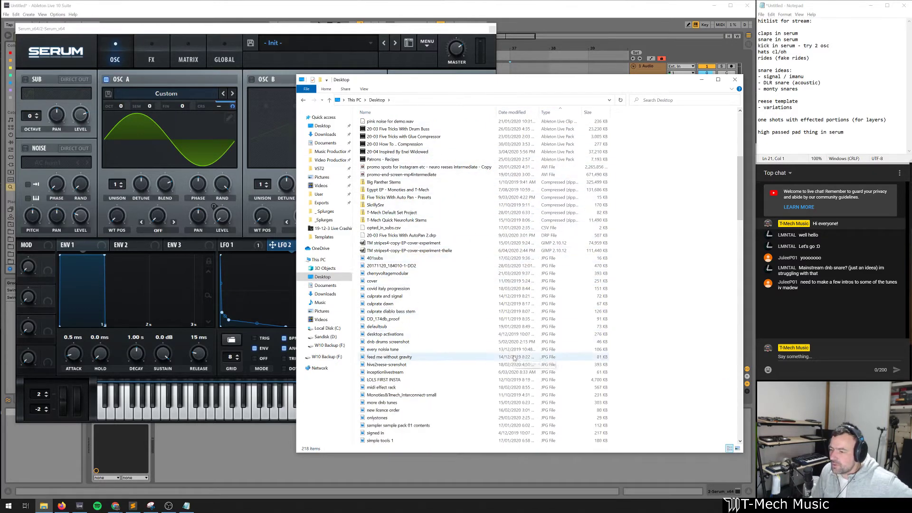
# View the images "culprate and signal" and "every noisia tune" in Photos, closing each one
pyautogui.doubleClick(416, 297)
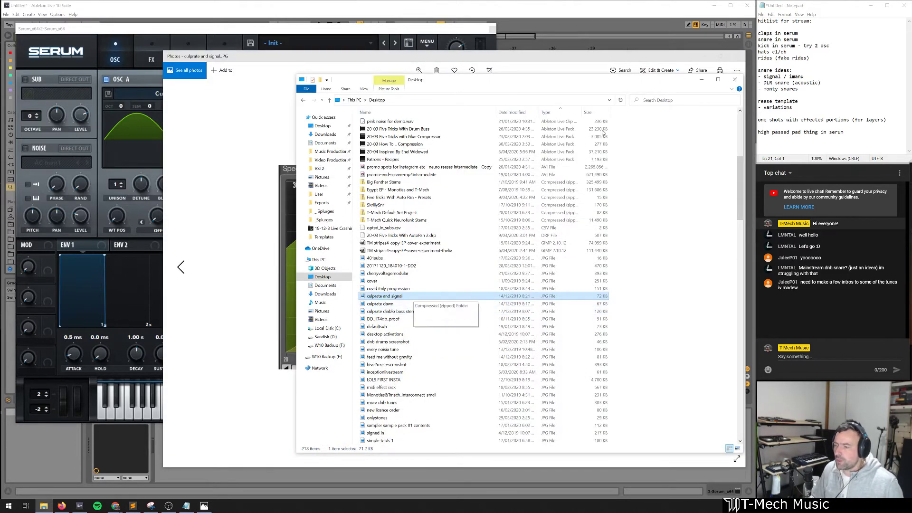
pyautogui.click(737, 56)
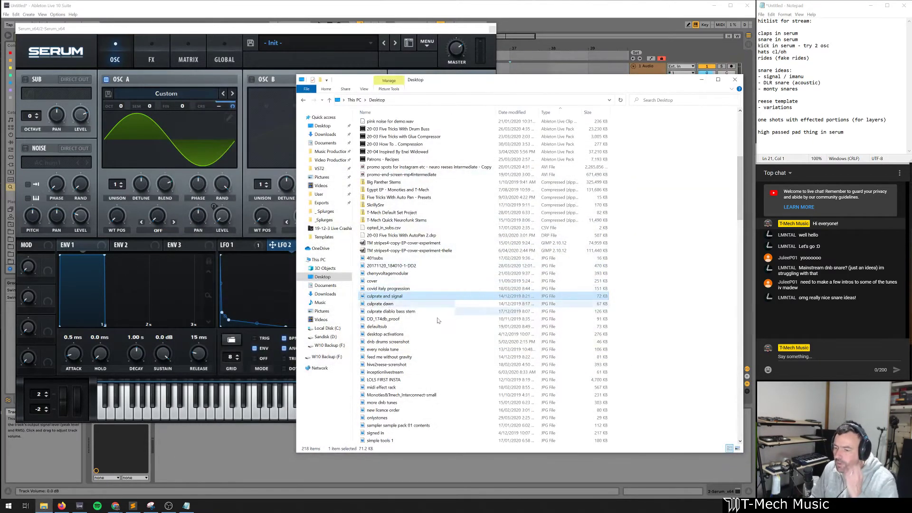
pyautogui.doubleClick(411, 352)
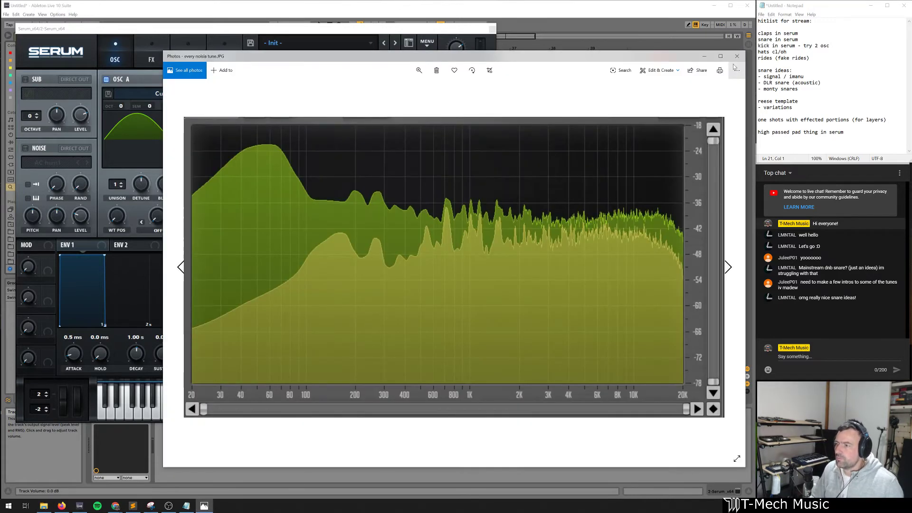
pyautogui.click(737, 56)
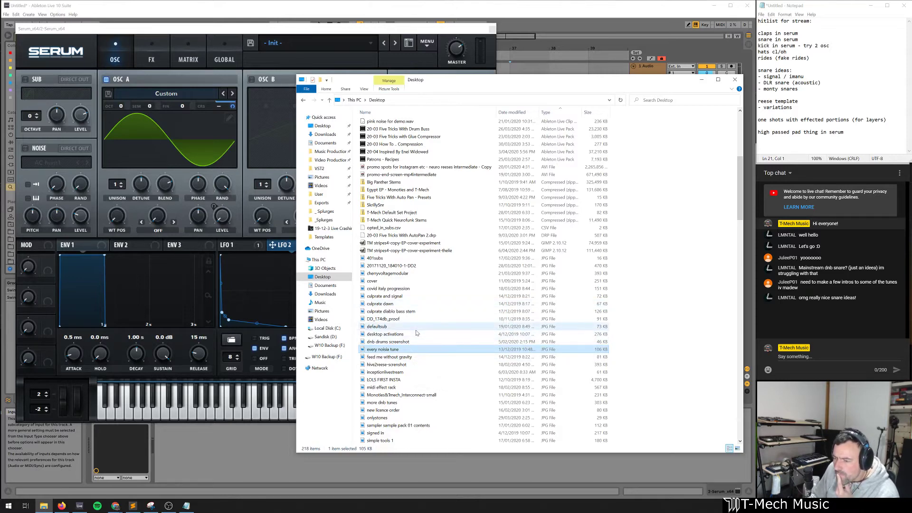
# Open the Desktop images "more dnb tunes" and "some songs from spotify" in Photos and arrange their windows so they overlap
pyautogui.scroll(-2, 418, 332)
pyautogui.scroll(-4, 425, 352)
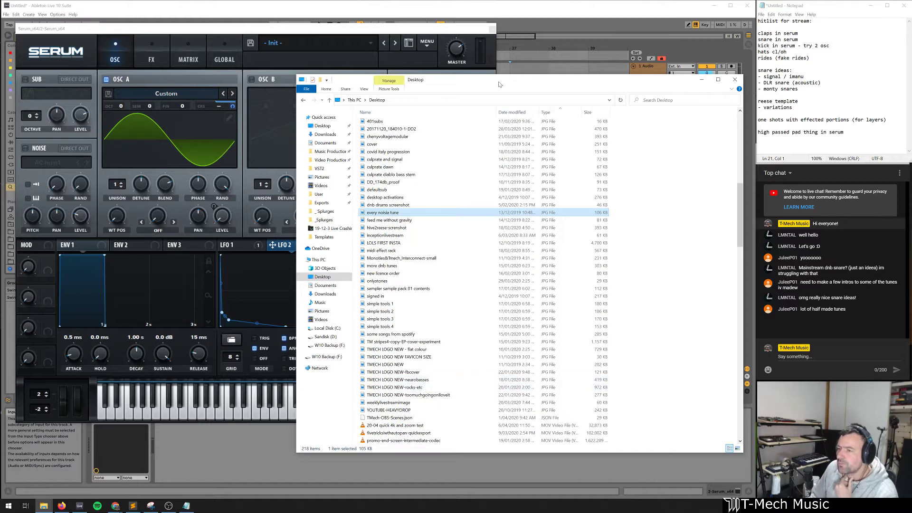
pyautogui.moveTo(500, 83); pyautogui.dragTo(366, 108)
pyautogui.moveTo(610, 100); pyautogui.dragTo(366, 92)
pyautogui.moveTo(303, 96); pyautogui.dragTo(911, 67)
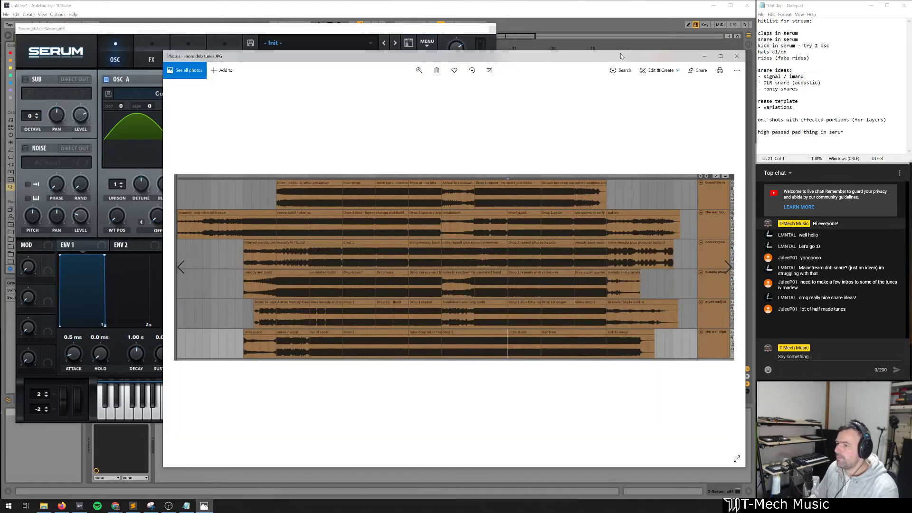
pyautogui.moveTo(620, 56); pyautogui.dragTo(473, 27)
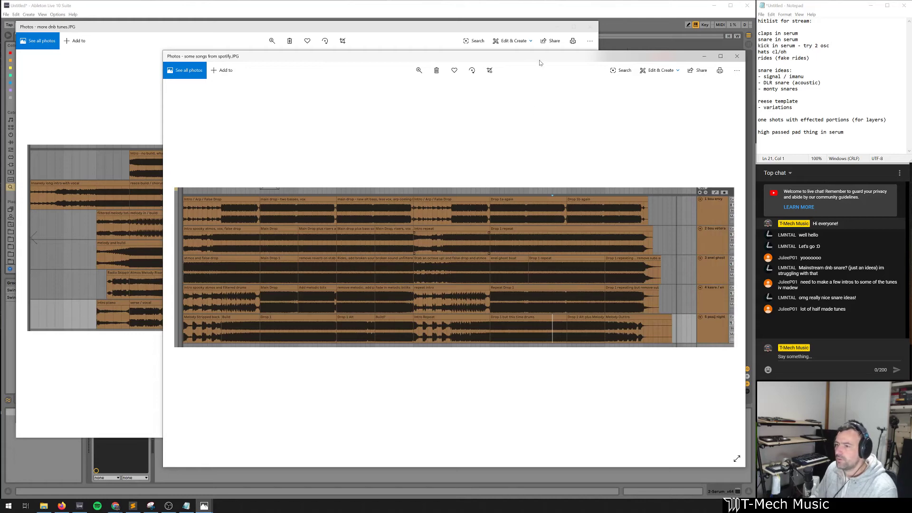
pyautogui.moveTo(539, 59); pyautogui.dragTo(495, 37)
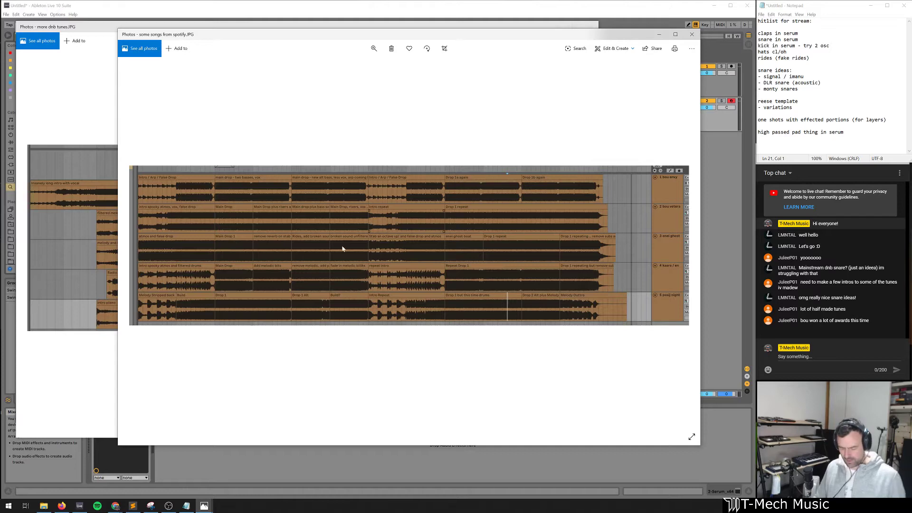
# Examine the labelled intro, drop and repeat sections of the five tracks in "some songs from spotify"
pyautogui.scroll(2, 341, 248)
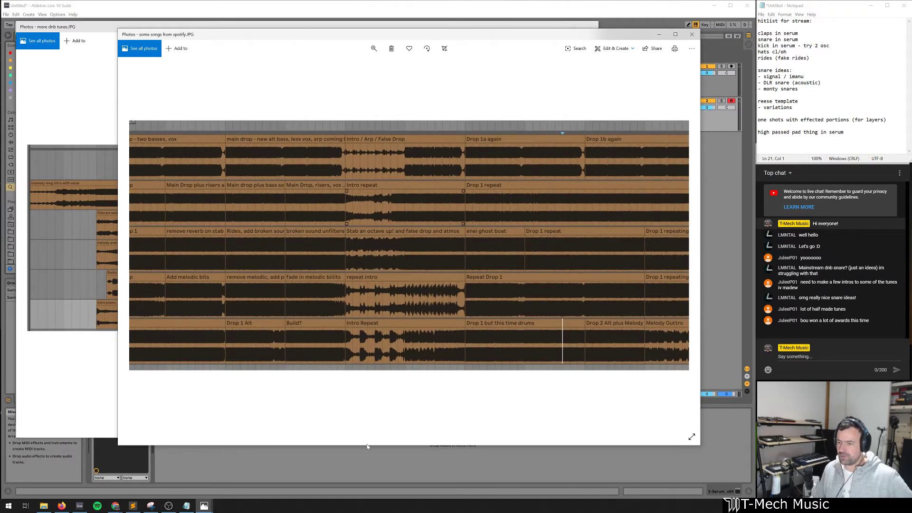
pyautogui.moveTo(309, 311); pyautogui.dragTo(415, 306)
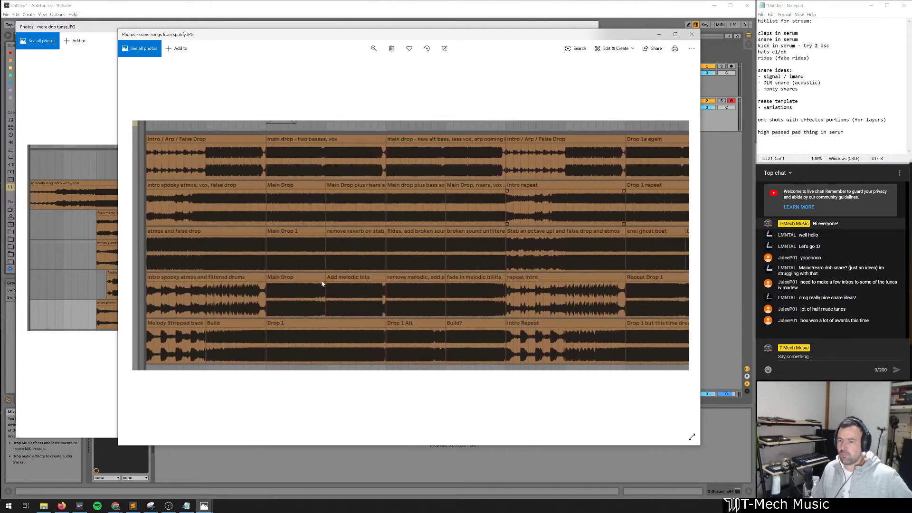
pyautogui.moveTo(504, 249); pyautogui.dragTo(393, 238)
pyautogui.moveTo(449, 251); pyautogui.dragTo(587, 245)
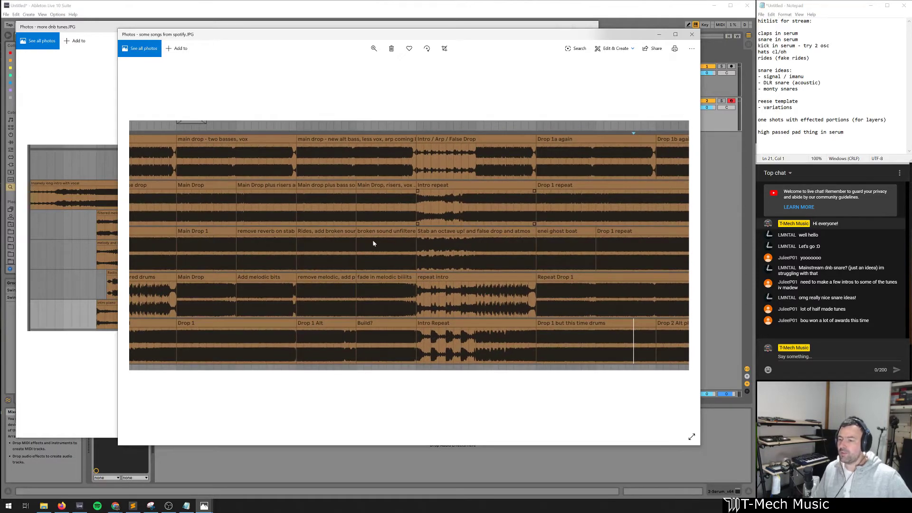
pyautogui.moveTo(408, 243)
pyautogui.mouseDown()
pyautogui.moveTo(258, 240)
pyautogui.moveTo(414, 247)
pyautogui.mouseUp()
pyautogui.moveTo(348, 247); pyautogui.dragTo(412, 258)
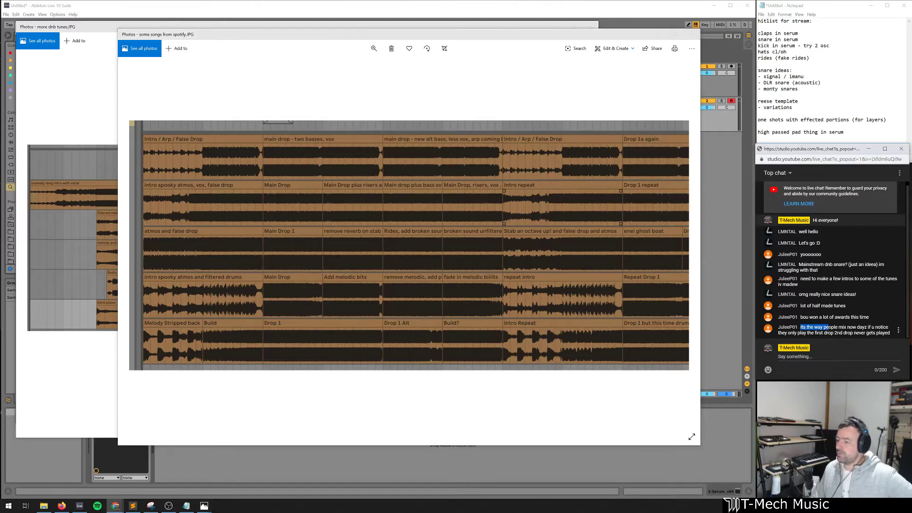
pyautogui.moveTo(428, 249)
pyautogui.mouseDown()
pyautogui.moveTo(379, 248)
pyautogui.moveTo(431, 238)
pyautogui.mouseUp()
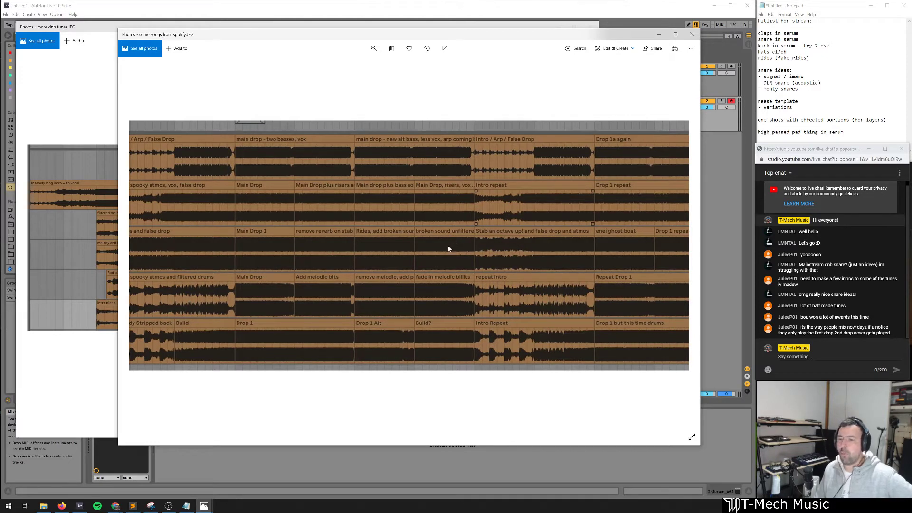
pyautogui.moveTo(448, 248); pyautogui.dragTo(337, 245)
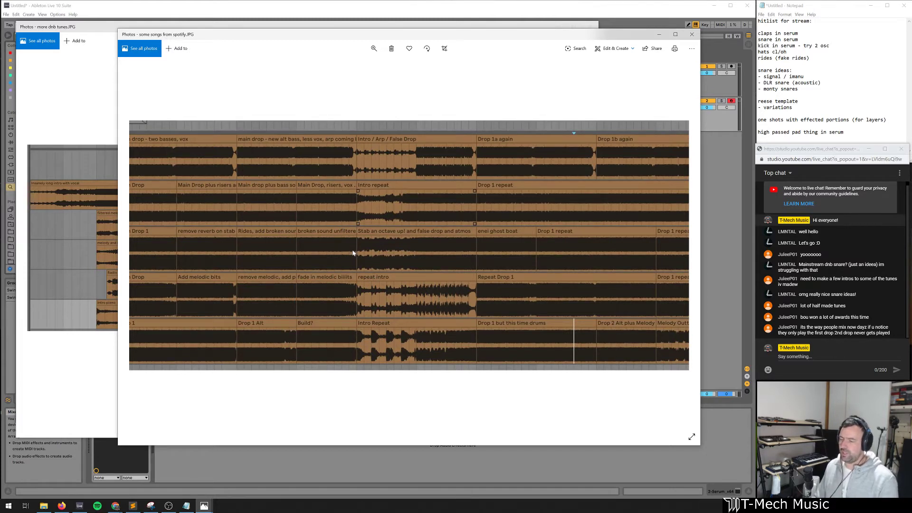
pyautogui.moveTo(348, 251); pyautogui.dragTo(401, 242)
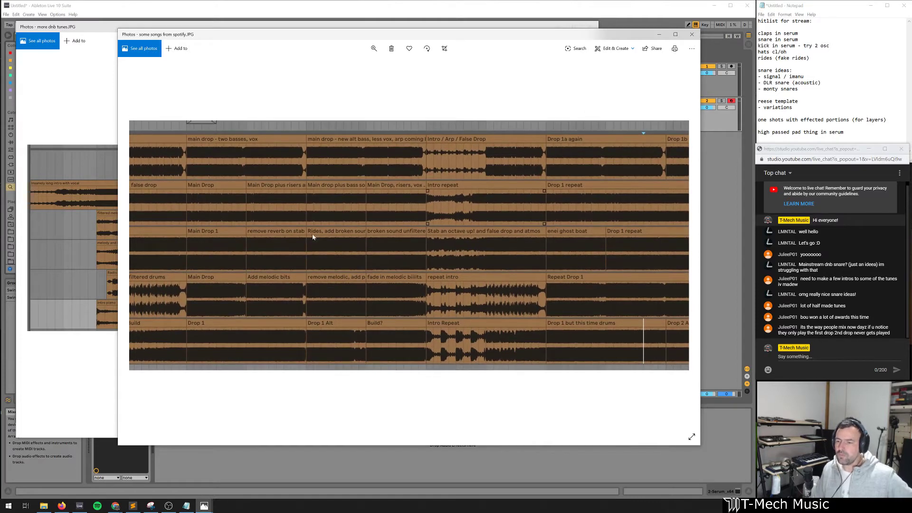
pyautogui.moveTo(354, 260); pyautogui.dragTo(535, 236)
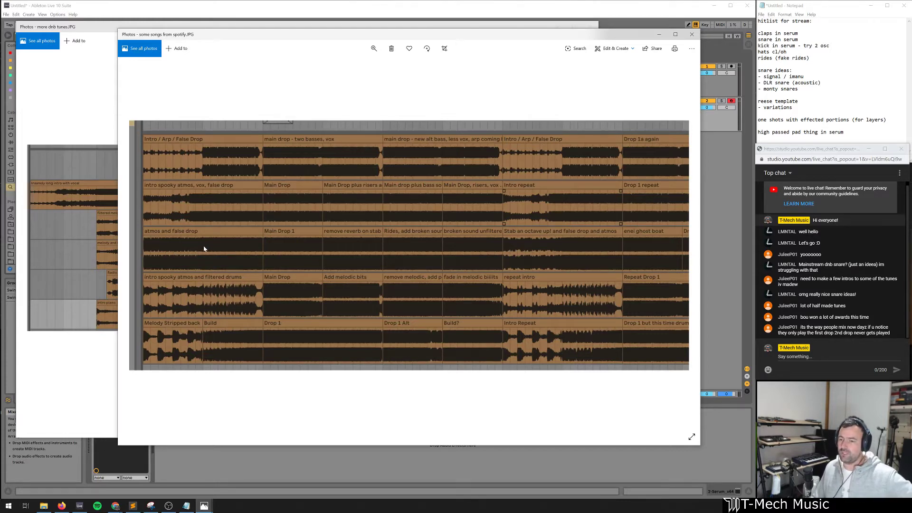
pyautogui.moveTo(254, 251); pyautogui.dragTo(138, 252)
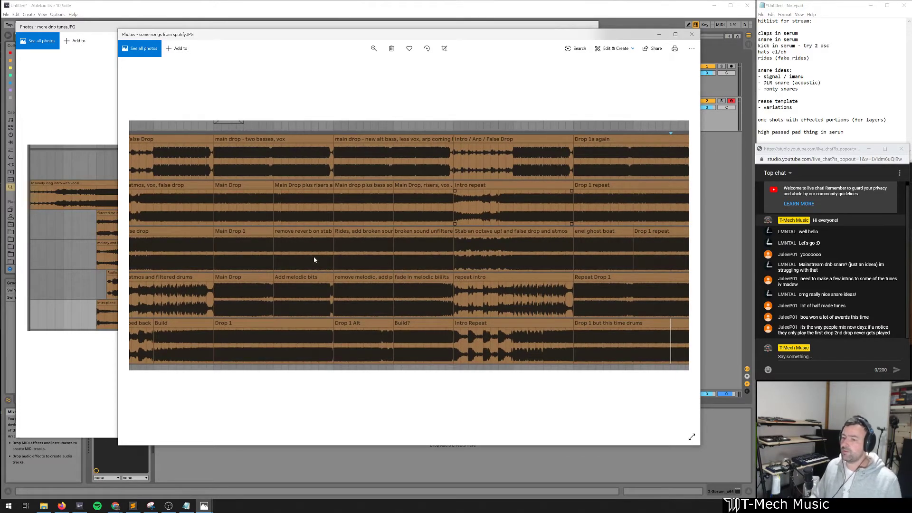
# Look over the remaining drop and repeat sections in "some songs from spotify", then bring "more dnb tunes" to the front
pyautogui.moveTo(406, 291); pyautogui.dragTo(266, 238)
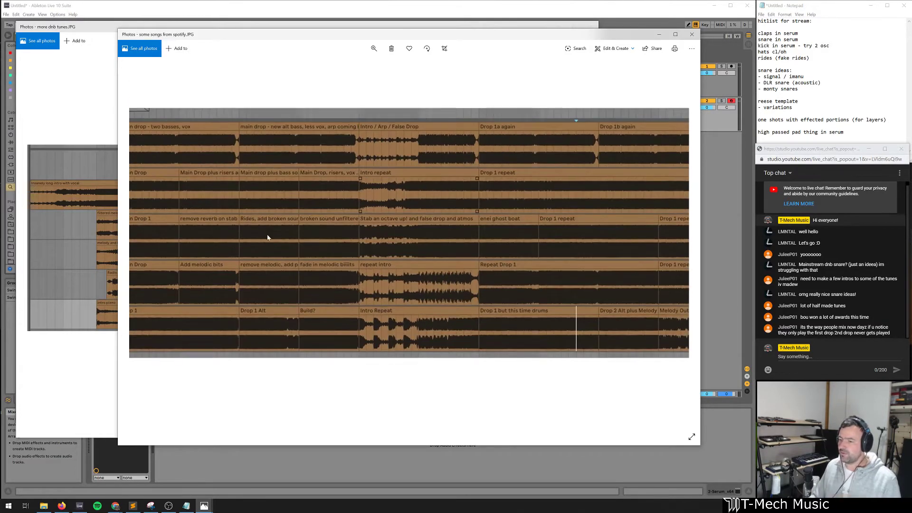
pyautogui.scroll(-3, 426, 272)
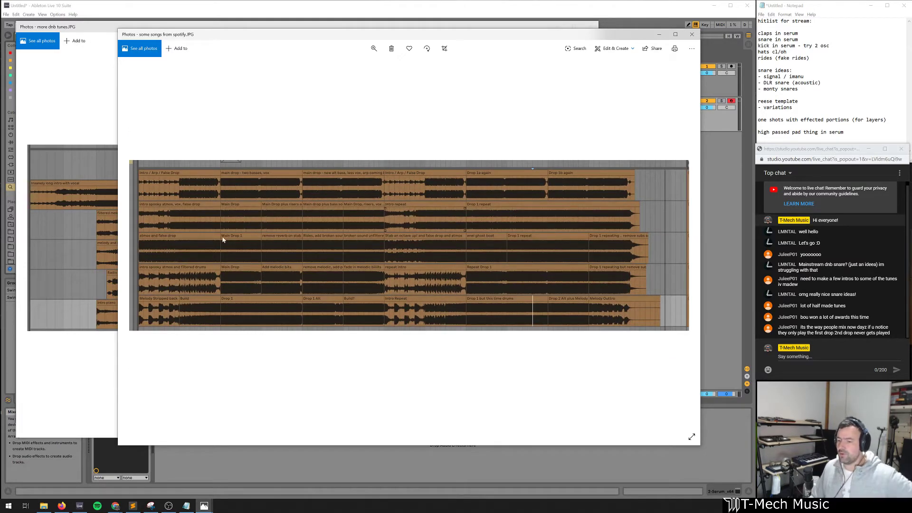
pyautogui.click(103, 215)
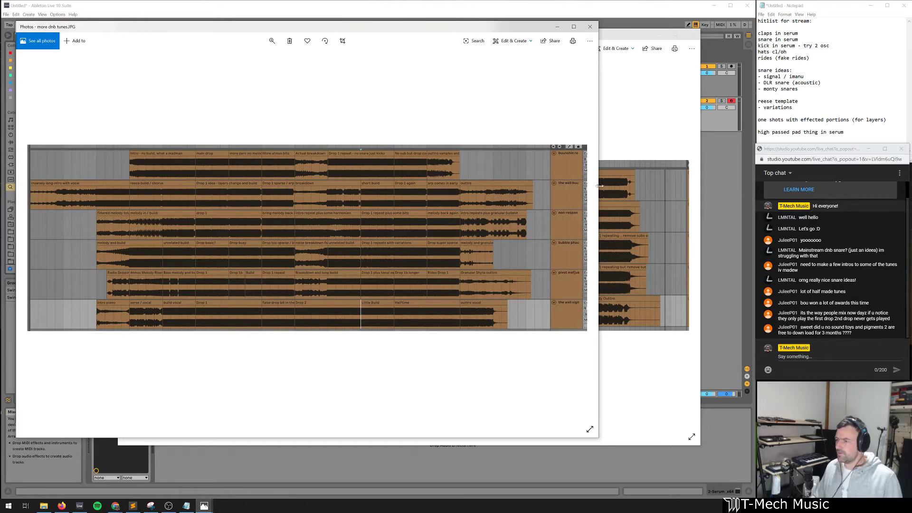
pyautogui.click(591, 27)
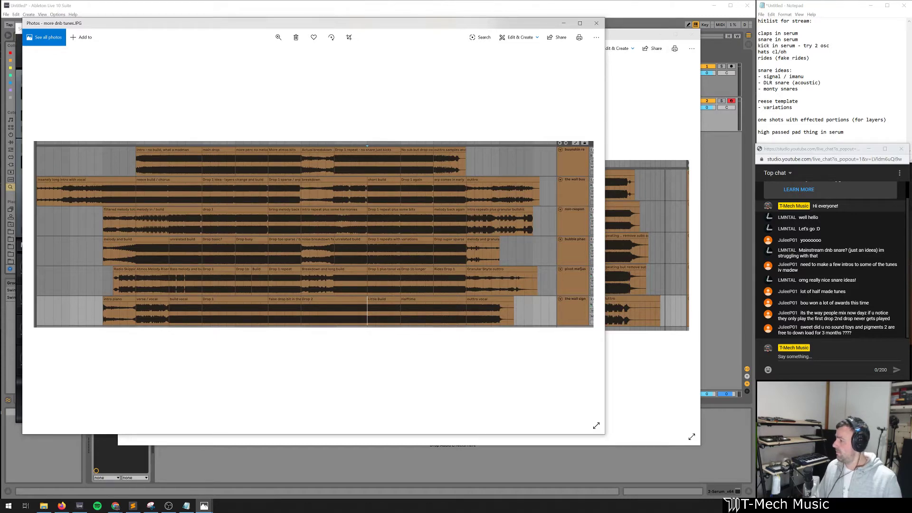
# Switch to Firefox showing the 11 Day Idea Explosion page, place its window over the images and widen it
pyautogui.hotkey('alt', 'Tab')
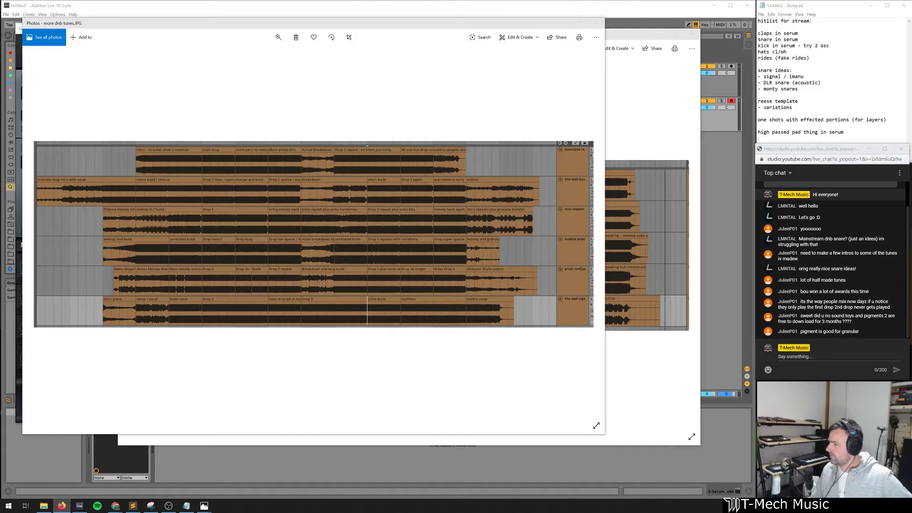
pyautogui.moveTo(792, 306); pyautogui.dragTo(320, 105)
pyautogui.moveTo(426, 111); pyautogui.dragTo(307, 53)
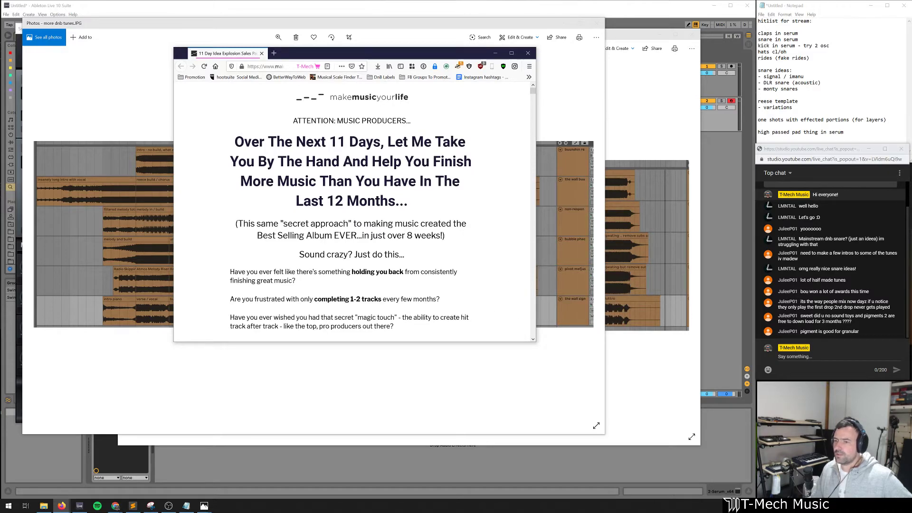
pyautogui.moveTo(537, 258); pyautogui.dragTo(682, 258)
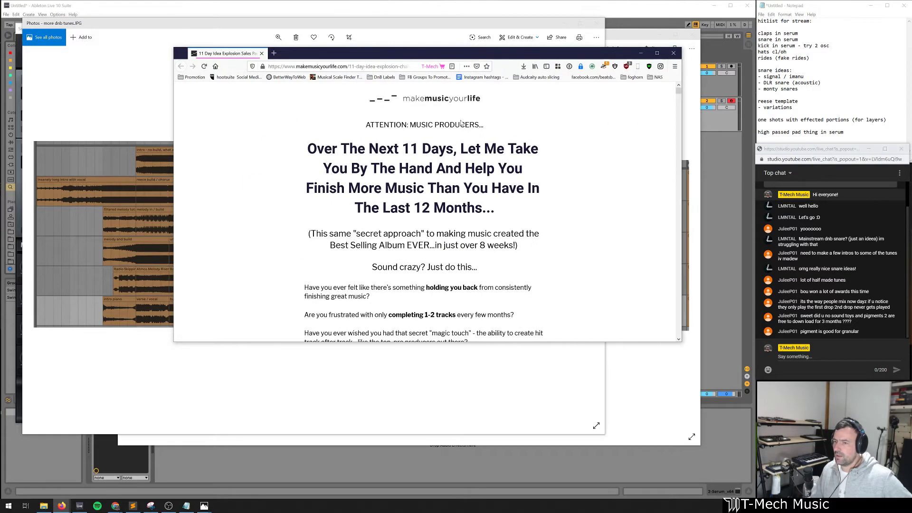
# Copy the page's address and post it in the live chat followed by "with code PRODUCER2020"
pyautogui.hotkey('ctrl', 'l')
pyautogui.hotkey('ctrl', 'c')
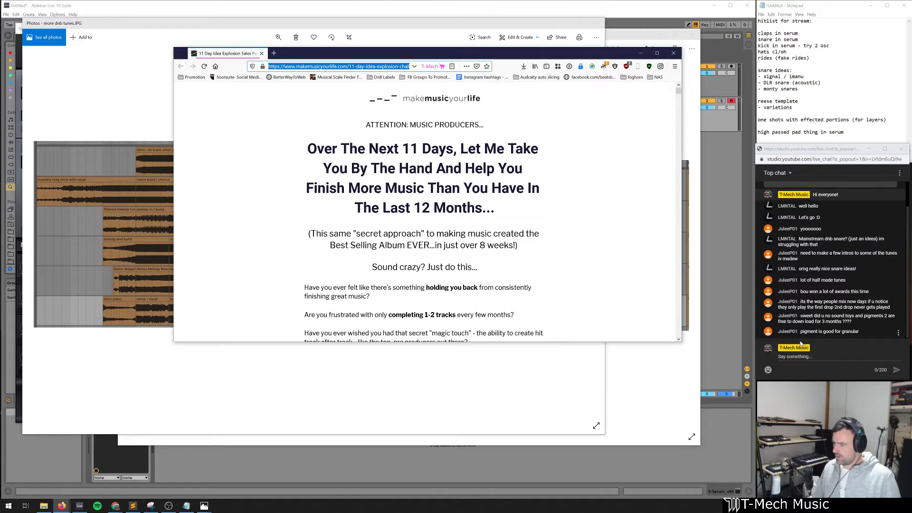
pyautogui.click(868, 359)
pyautogui.hotkey('ctrl', 'v')
pyautogui.write('with c')
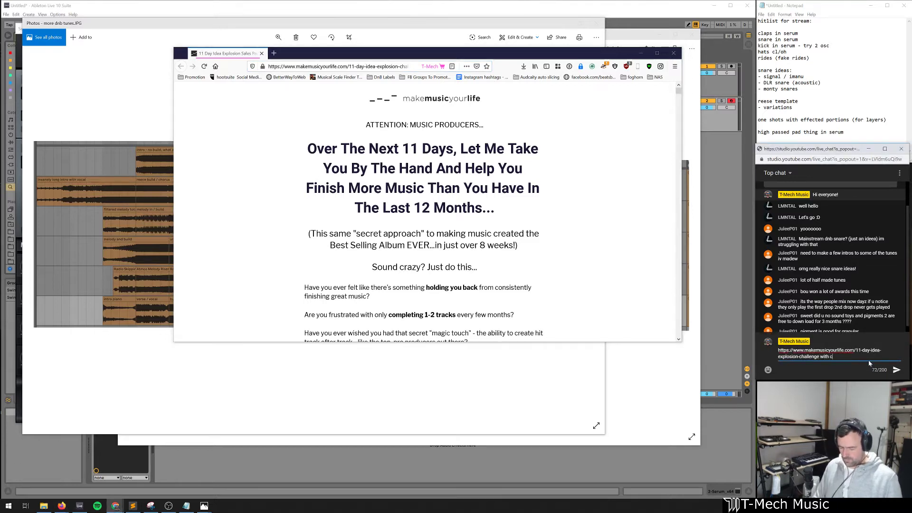
pyautogui.write('ode PRODUCER2020')
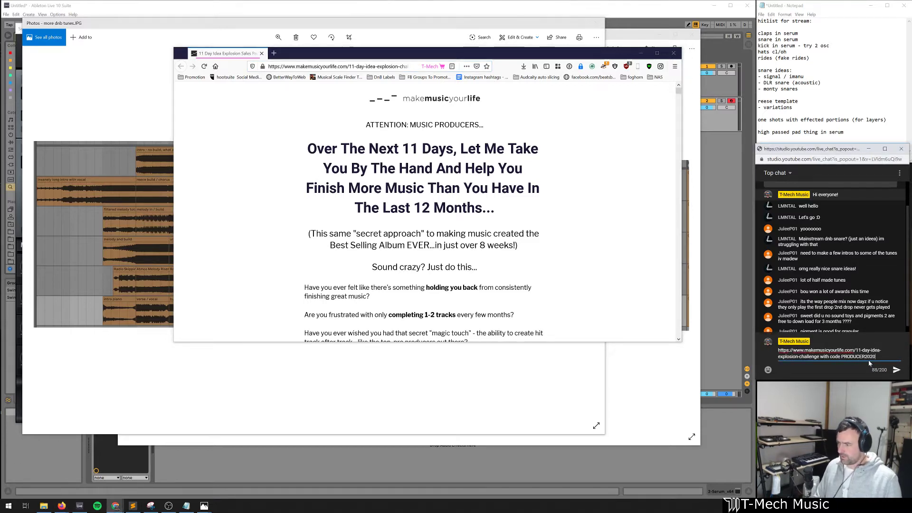
pyautogui.press('Return')
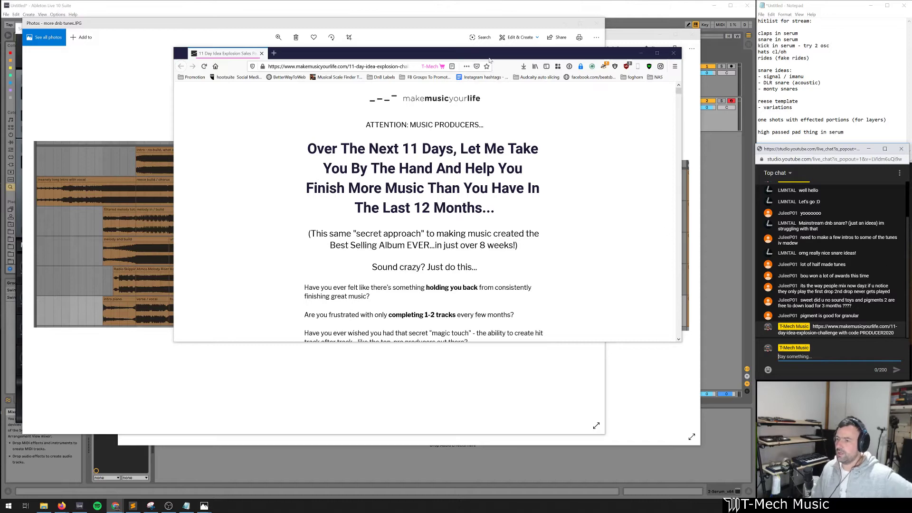
# Move the Firefox window to the upper part of the screen and enlarge it for reading
pyautogui.moveTo(487, 54); pyautogui.dragTo(421, 12)
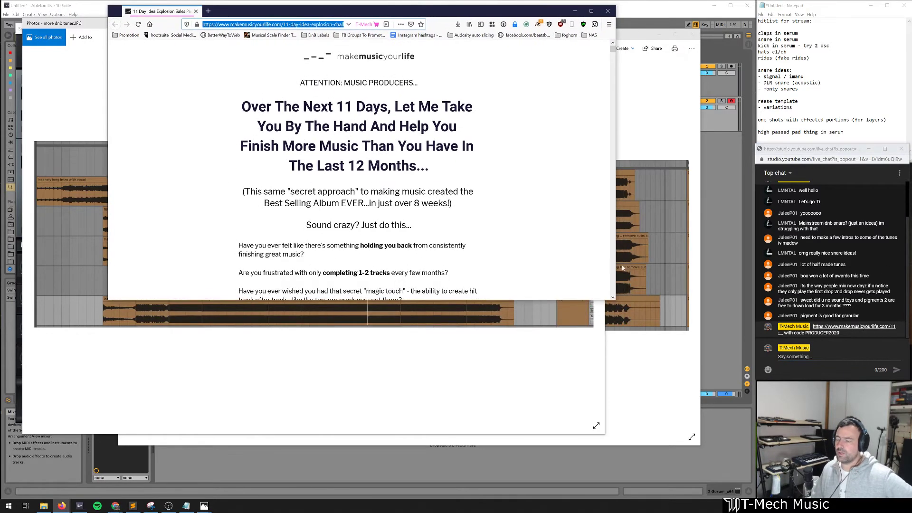
pyautogui.click(613, 297)
pyautogui.moveTo(613, 297); pyautogui.dragTo(712, 459)
# Skim the 11 Day Idea Explosion page through to the "No day without a line..." section and return to its beginning
pyautogui.scroll(1, 656, 327)
pyautogui.scroll(-20, 656, 327)
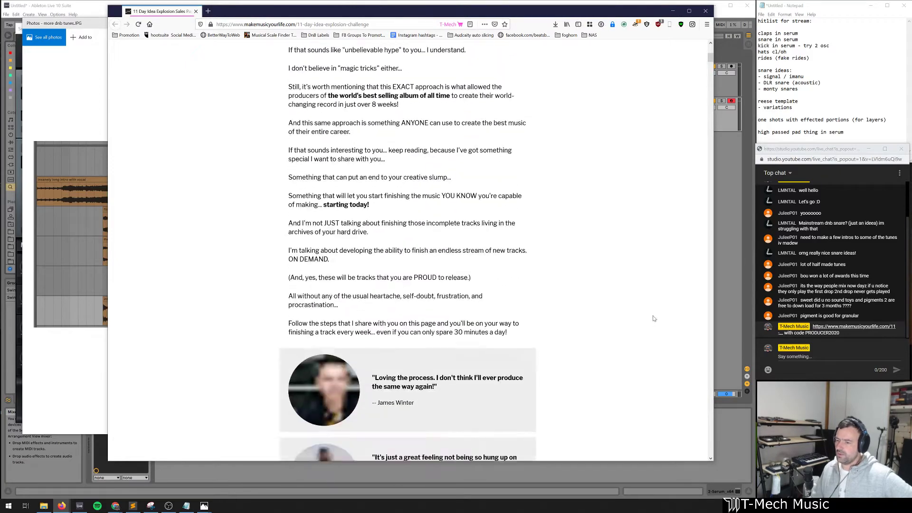
pyautogui.scroll(-12, 651, 307)
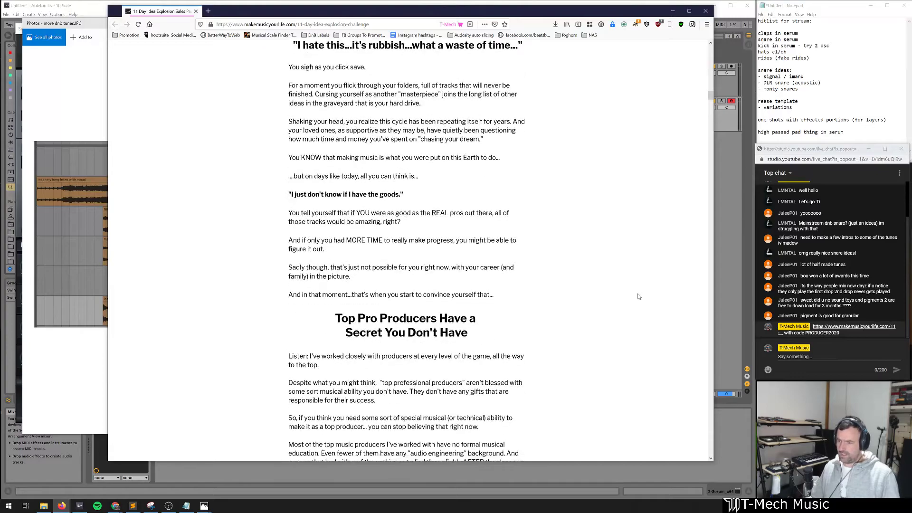
pyautogui.scroll(-4, 639, 295)
pyautogui.scroll(-4, 637, 296)
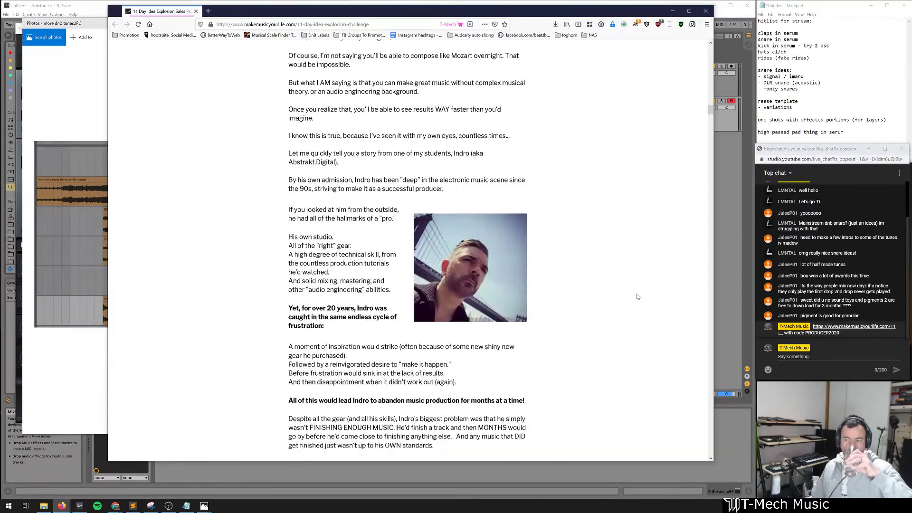
pyautogui.scroll(-5, 638, 297)
pyautogui.scroll(-5, 637, 297)
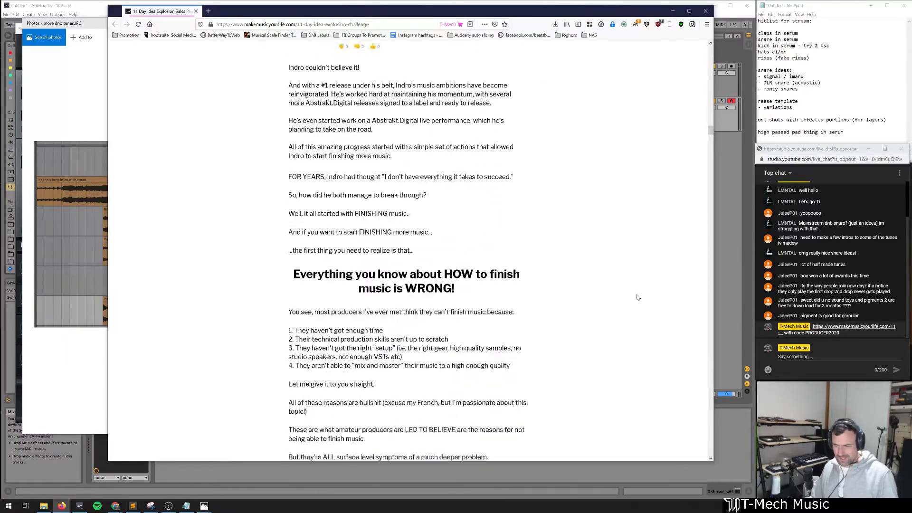
pyautogui.scroll(-20, 638, 297)
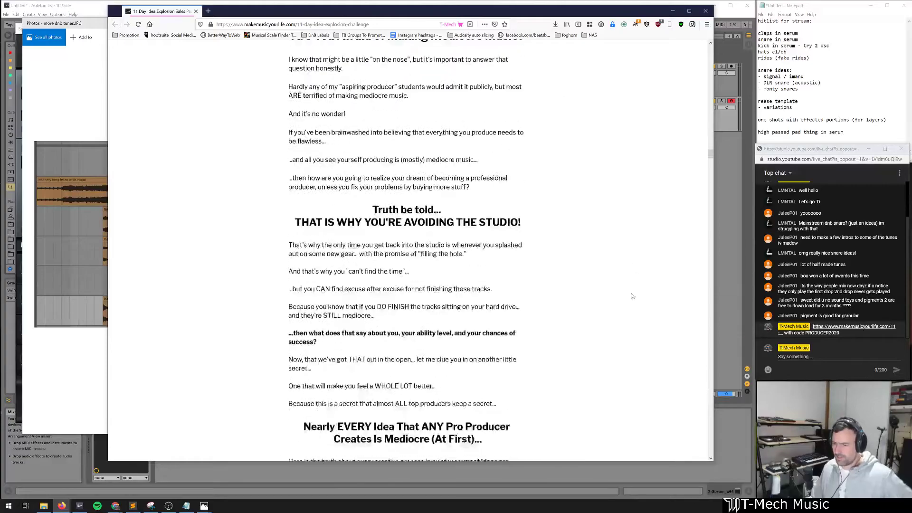
pyautogui.scroll(-20, 632, 296)
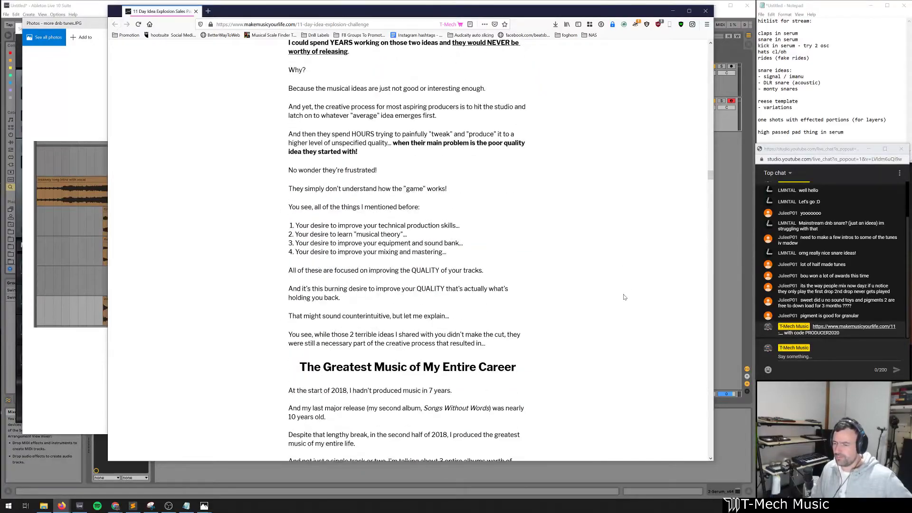
pyautogui.scroll(-15, 624, 297)
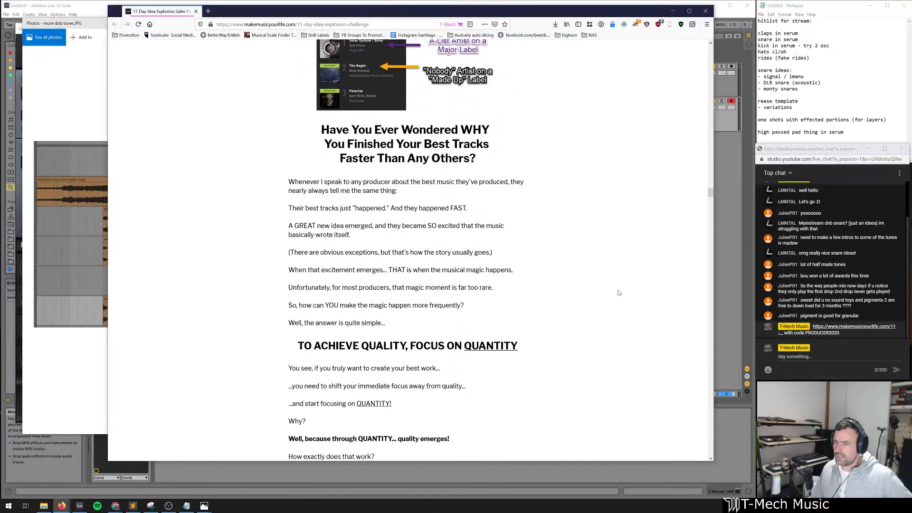
pyautogui.scroll(-20, 618, 293)
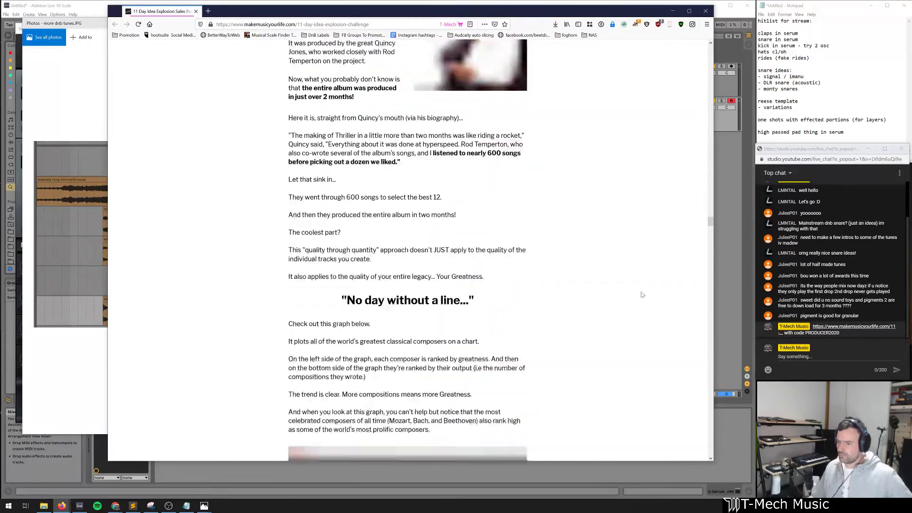
pyautogui.moveTo(710, 222); pyautogui.dragTo(701, 41)
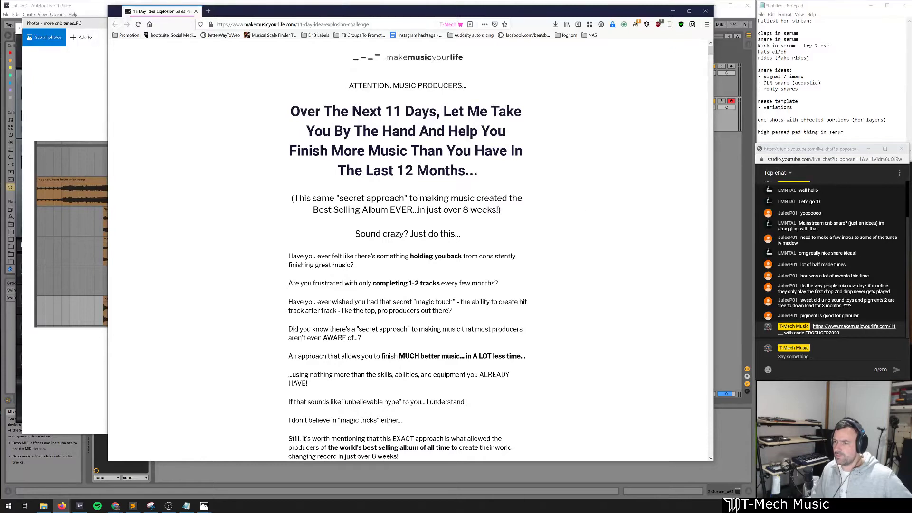
pyautogui.moveTo(472, 229); pyautogui.dragTo(446, 152)
pyautogui.click(510, 224)
pyautogui.moveTo(516, 265); pyautogui.dragTo(522, 297)
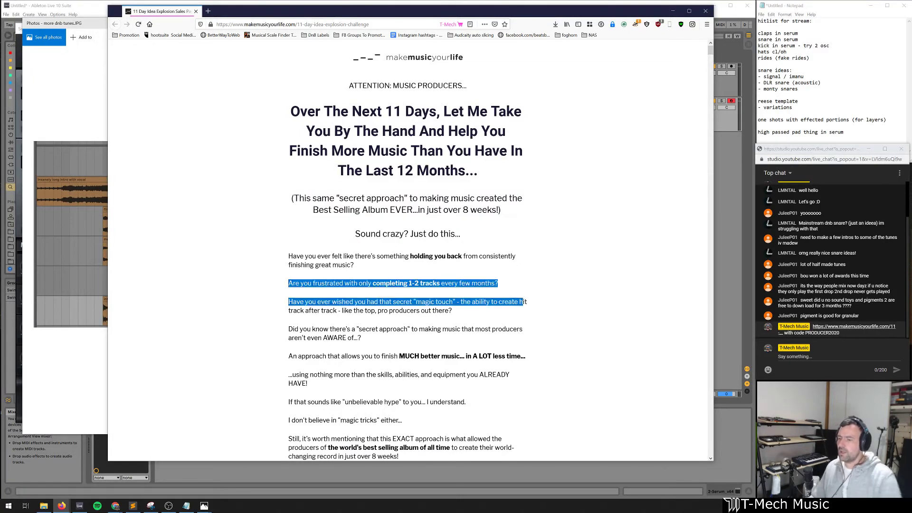
pyautogui.click(536, 285)
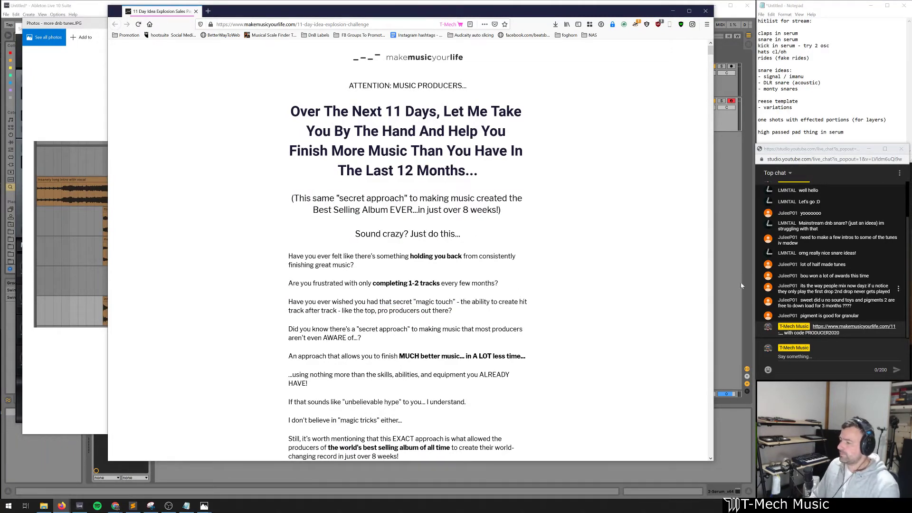
pyautogui.moveTo(470, 183); pyautogui.dragTo(496, 229)
pyautogui.click(495, 230)
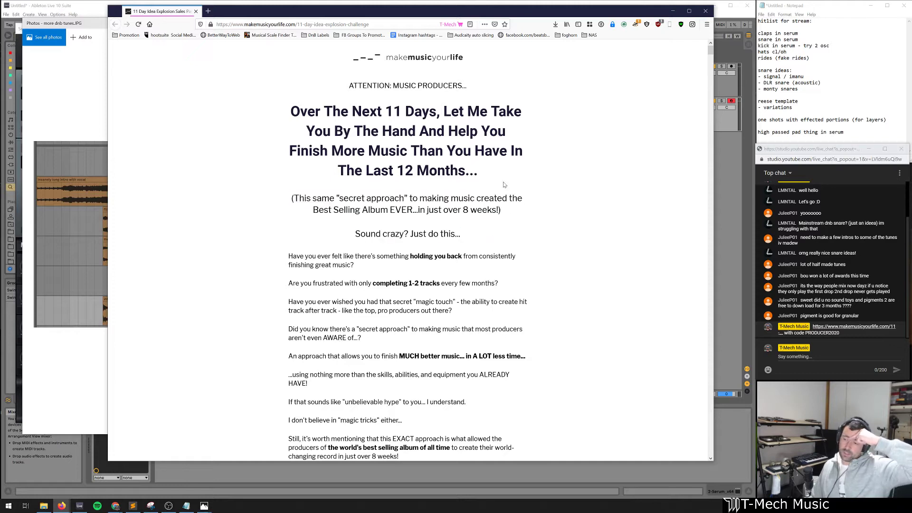
pyautogui.moveTo(505, 184); pyautogui.dragTo(518, 238)
pyautogui.click(517, 239)
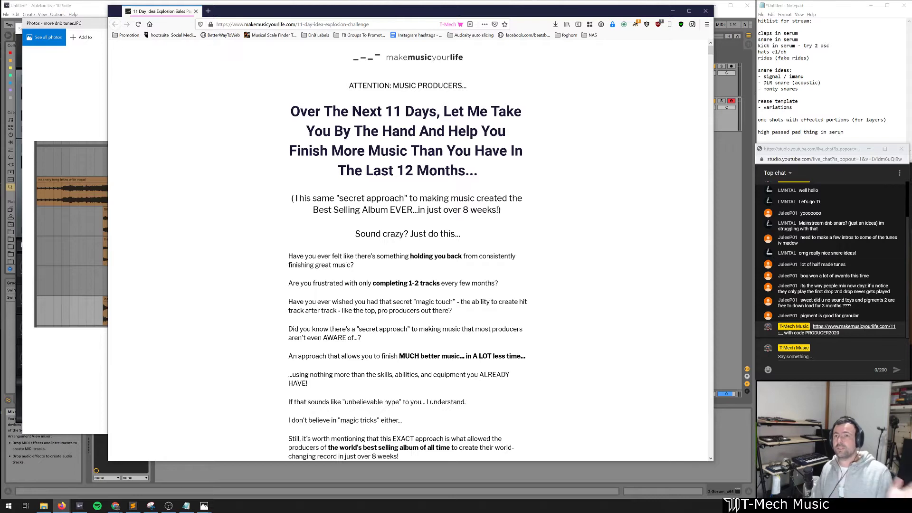
pyautogui.moveTo(386, 111); pyautogui.dragTo(498, 165)
pyautogui.click(498, 165)
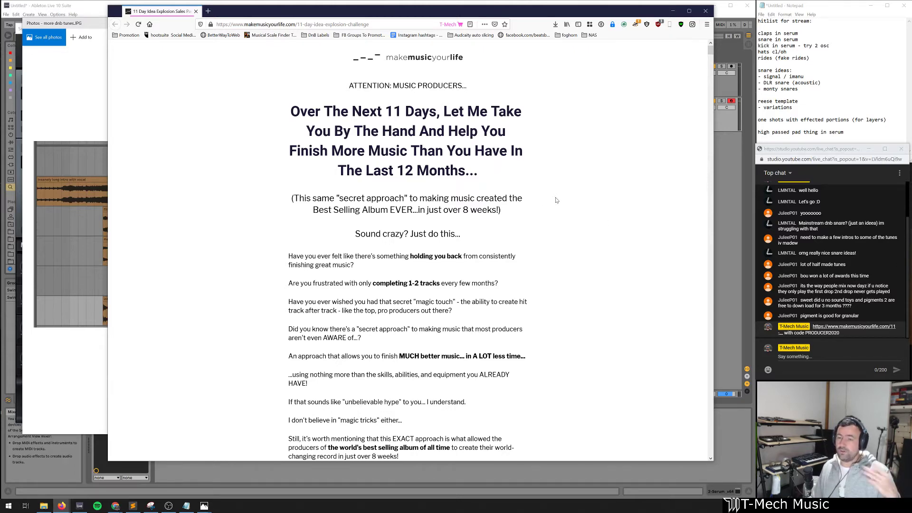
# Find the "comeback" album board screenshot on the page, examine it at 150% zoom and reset the zoom
pyautogui.scroll(-8, 553, 194)
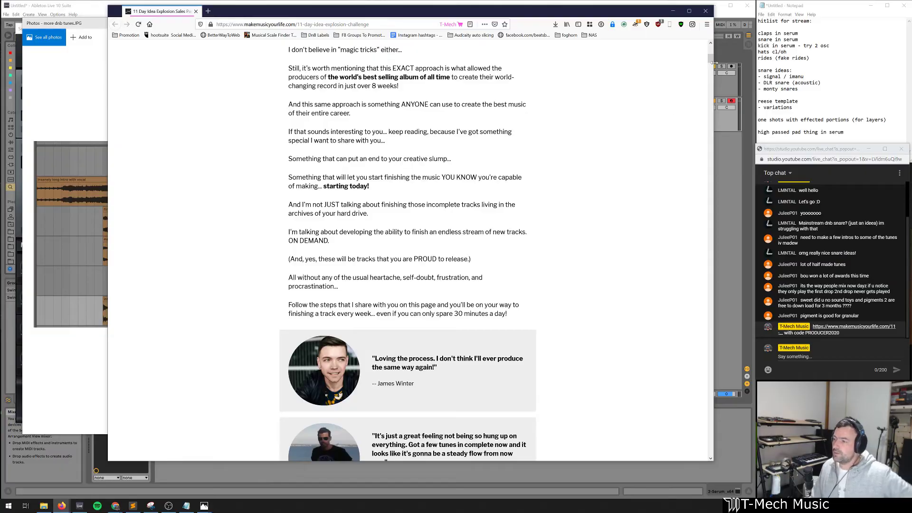
pyautogui.moveTo(713, 63); pyautogui.dragTo(712, 189)
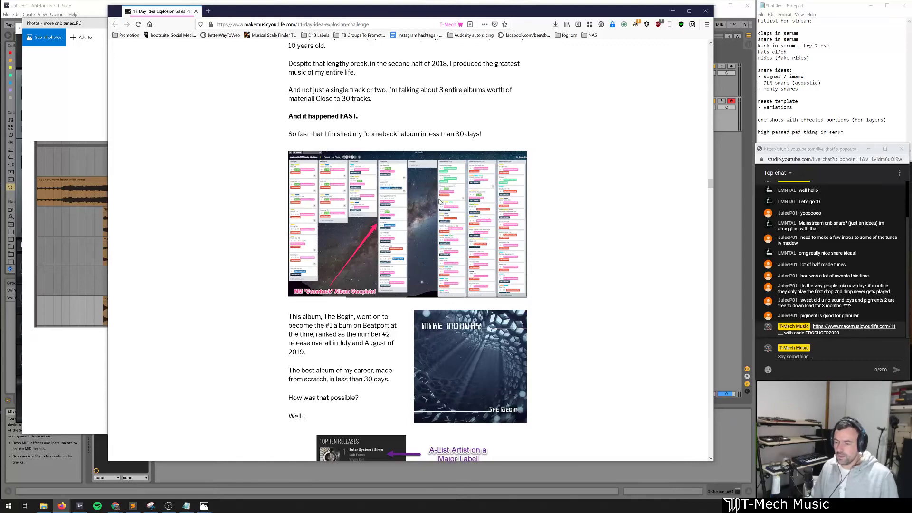
pyautogui.hotkey('ctrl', '+')
pyautogui.hotkey('ctrl', '+')
pyautogui.hotkey('ctrl', '+')
pyautogui.hotkey('ctrl', '+')
pyautogui.scroll(6, 417, 212)
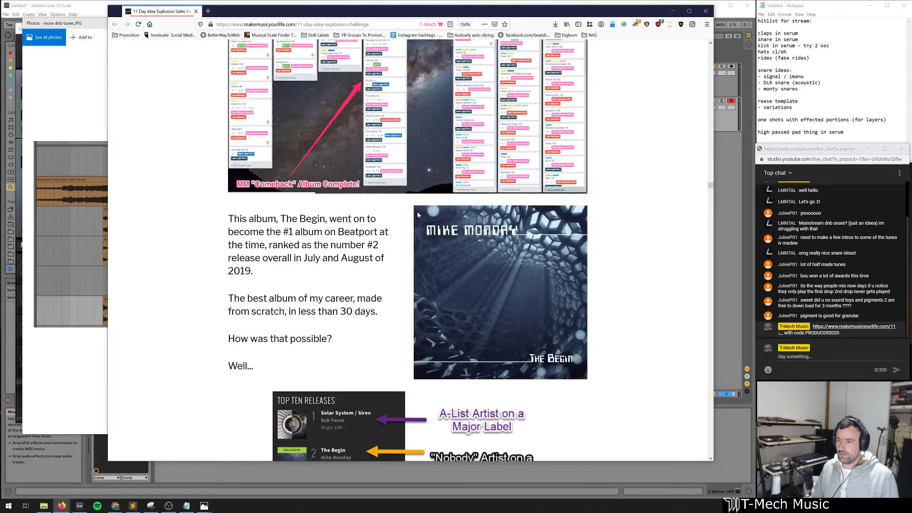
pyautogui.scroll(-3, 321, 306)
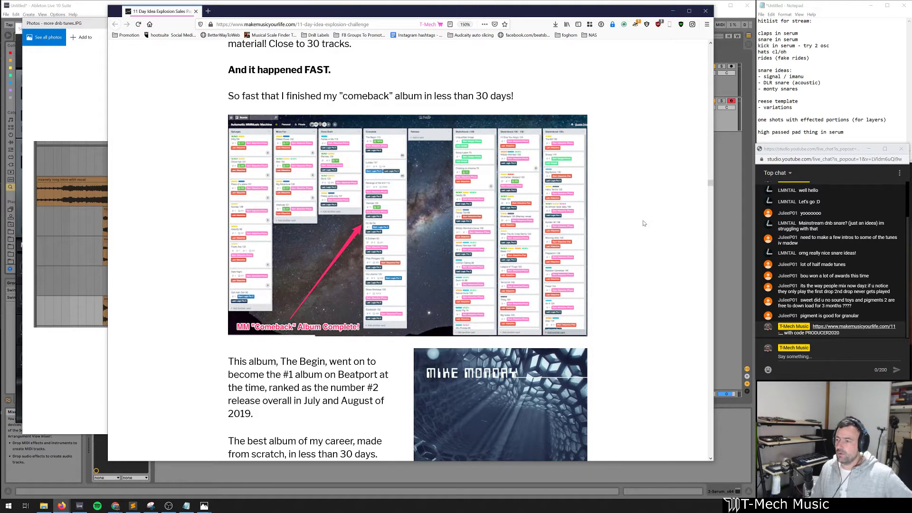
pyautogui.scroll(-1, 639, 254)
pyautogui.scroll(1, 639, 251)
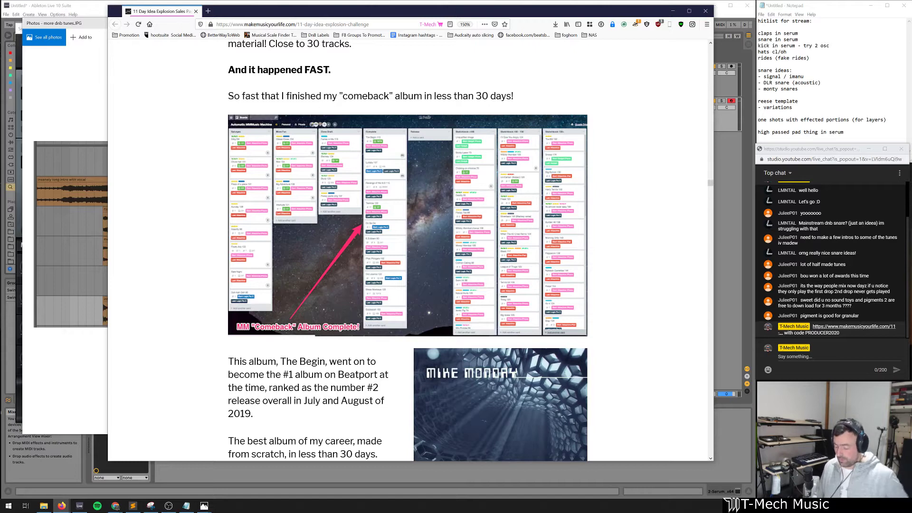
pyautogui.hotkey('ctrl', '0')
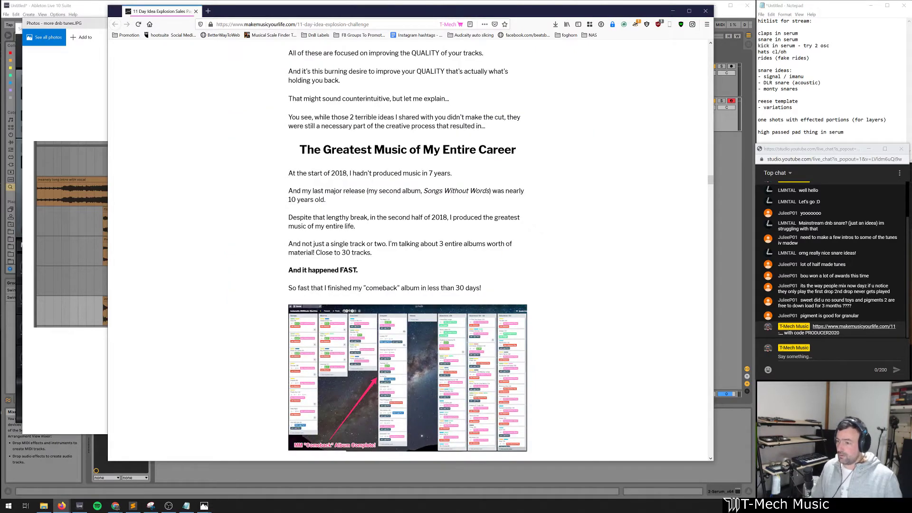
# Review "The Greatest Music of My Entire Career" section through the top ten releases image and return to the page's opening headline
pyautogui.moveTo(385, 150); pyautogui.dragTo(462, 151)
pyautogui.click(483, 167)
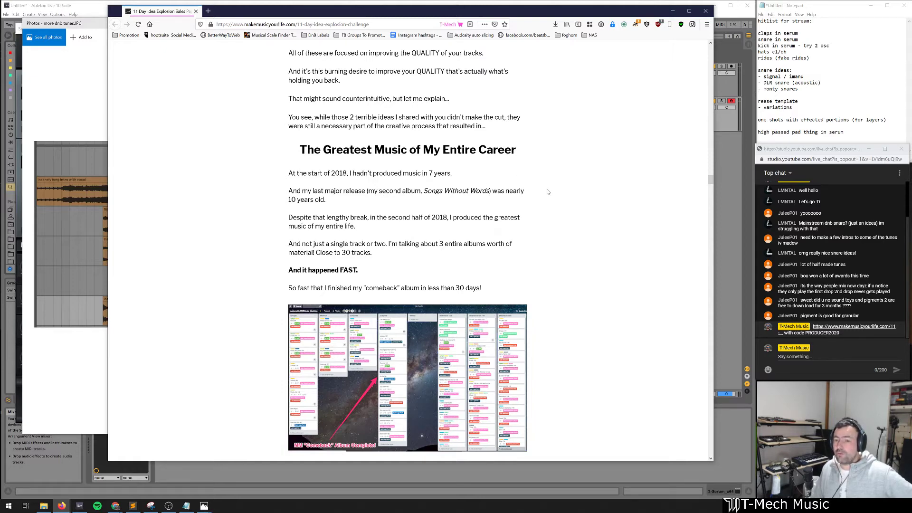
pyautogui.scroll(3, 601, 161)
pyautogui.scroll(-8, 414, 169)
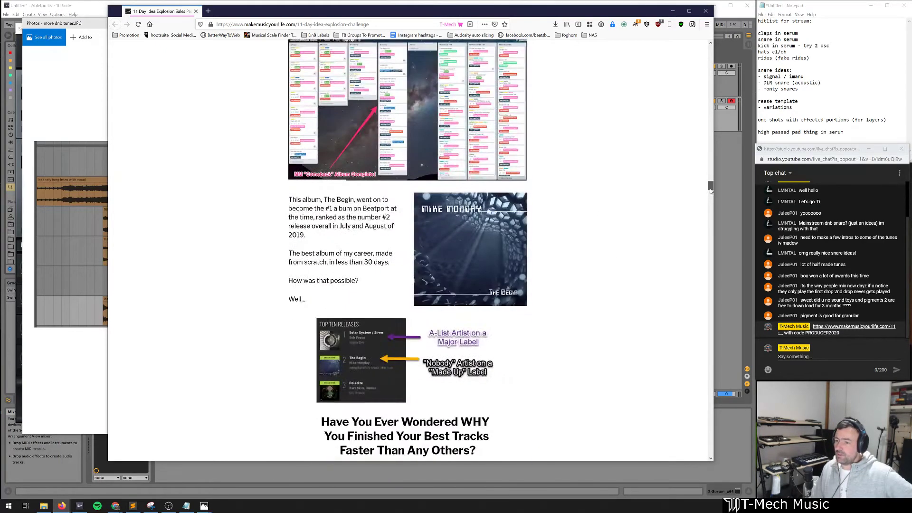
pyautogui.moveTo(711, 184); pyautogui.dragTo(698, 49)
pyautogui.moveTo(358, 87); pyautogui.dragTo(491, 97)
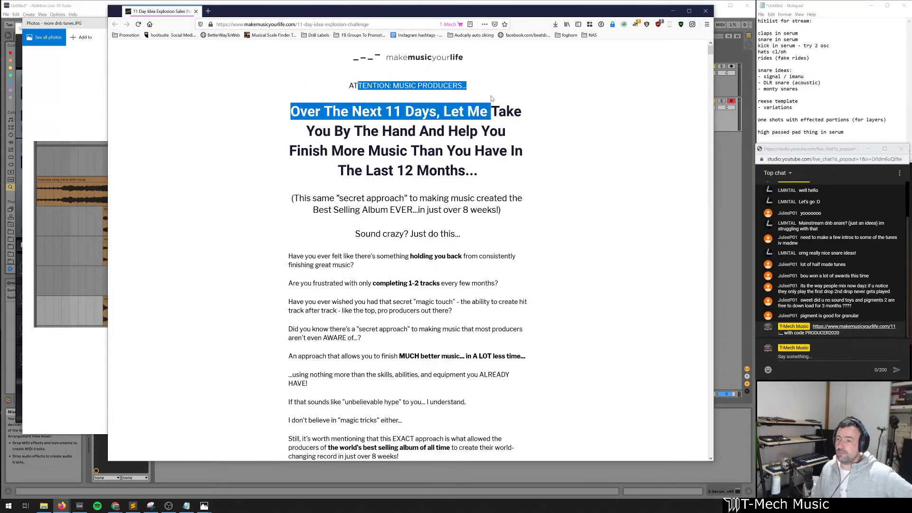
# Close the 11 Day Idea Explosion page and clear away both arrangement photo windows to return to the Ableton Live set
pyautogui.click(491, 97)
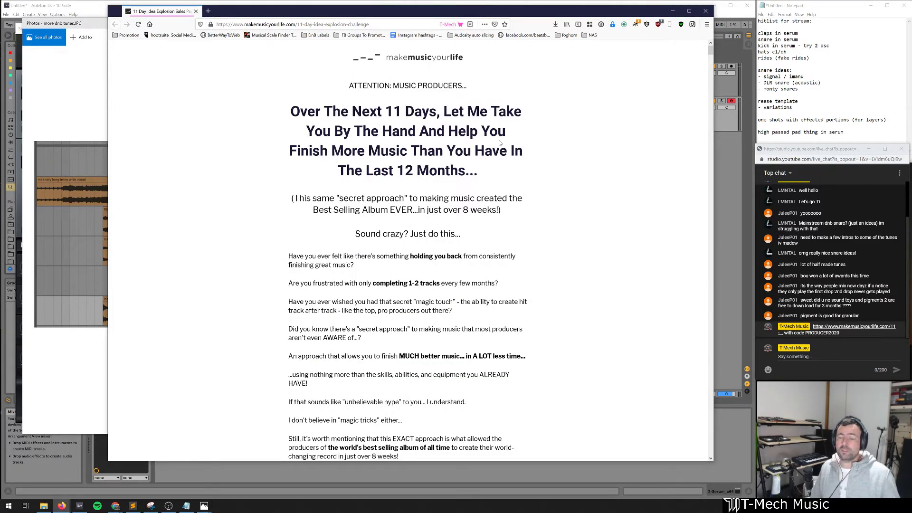
pyautogui.moveTo(624, 14)
pyautogui.mouseDown()
pyautogui.moveTo(652, 74)
pyautogui.moveTo(616, 10)
pyautogui.moveTo(621, 25)
pyautogui.mouseUp()
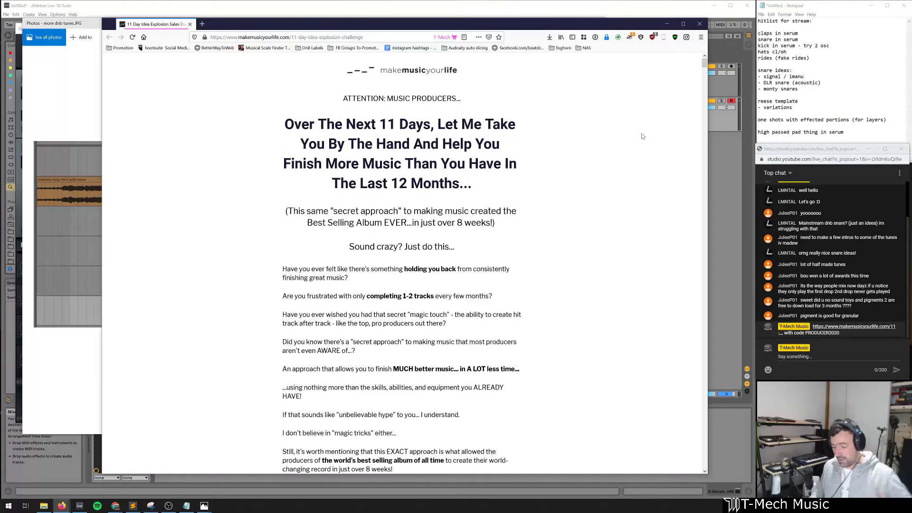
pyautogui.click(699, 23)
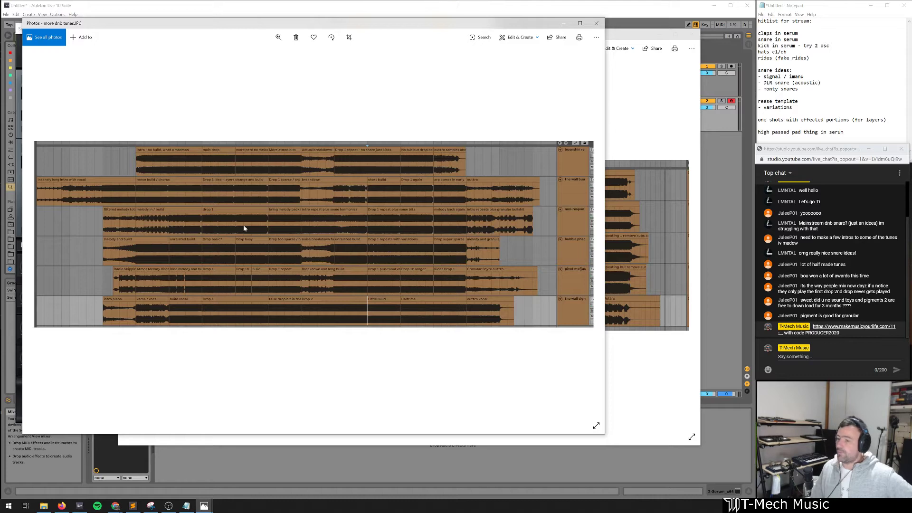
pyautogui.click(620, 102)
pyautogui.click(610, 25)
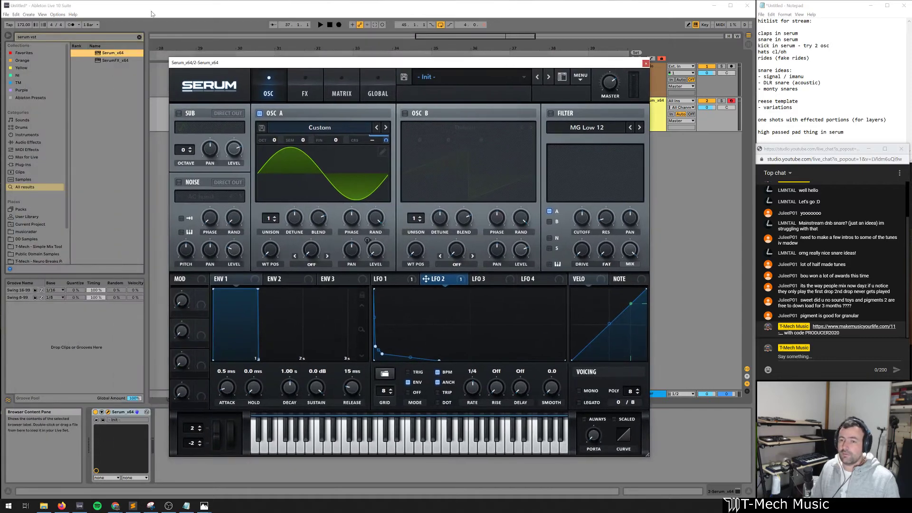
# Open the Splurge v1.als template from the User Library's Templates folder, discarding the changes to the current set
pyautogui.scroll(-2, 34, 204)
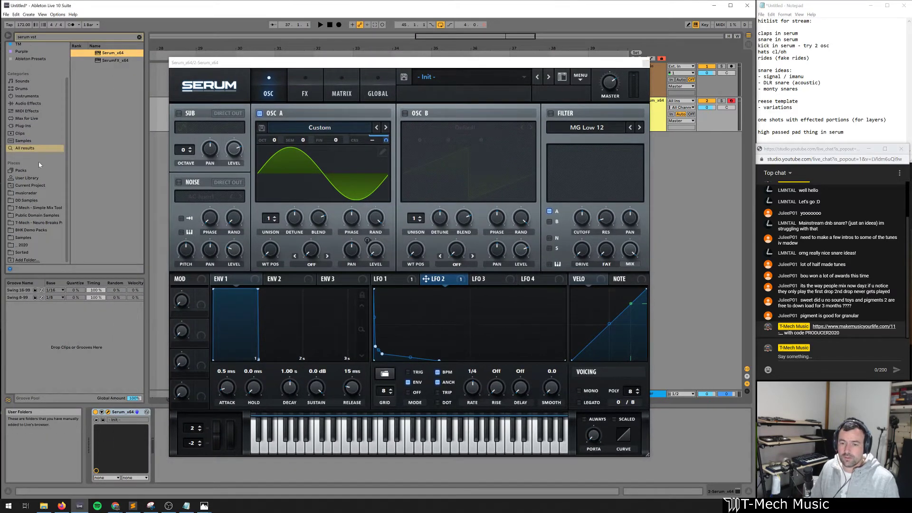
pyautogui.click(27, 177)
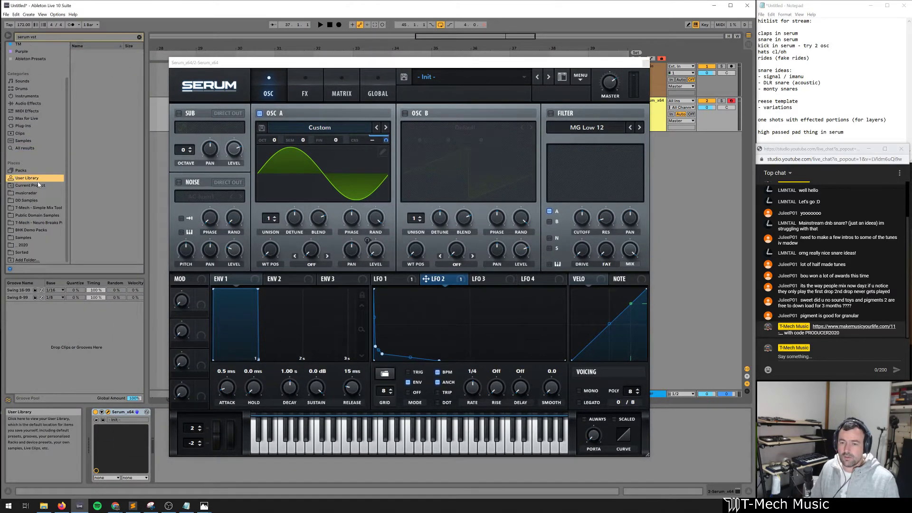
pyautogui.click(139, 37)
pyautogui.click(74, 97)
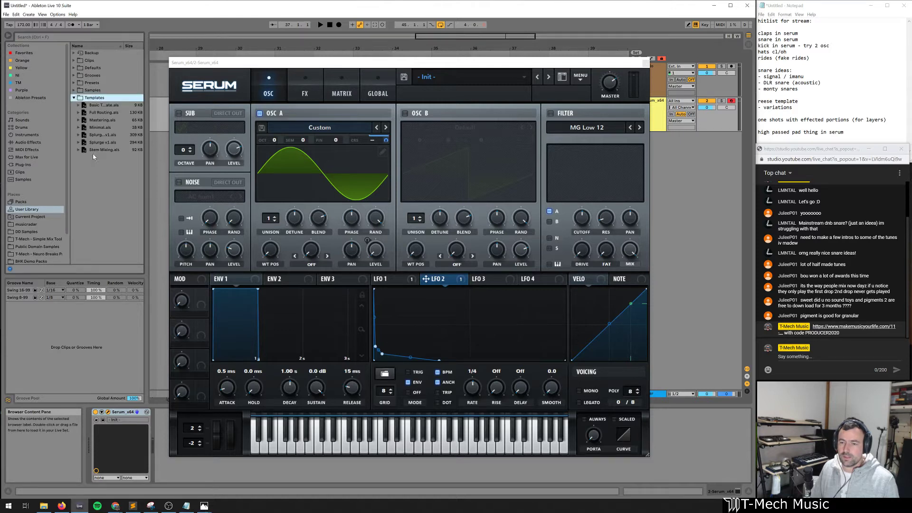
pyautogui.doubleClick(103, 143)
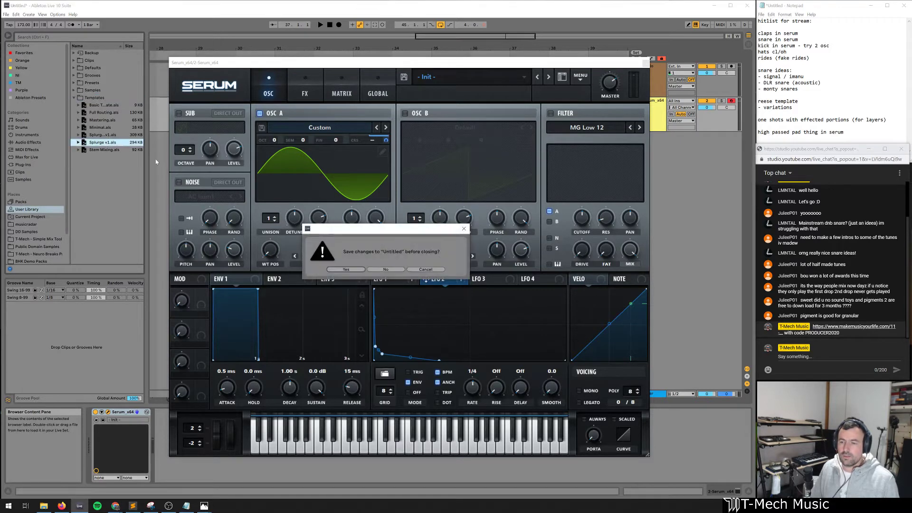
pyautogui.click(386, 270)
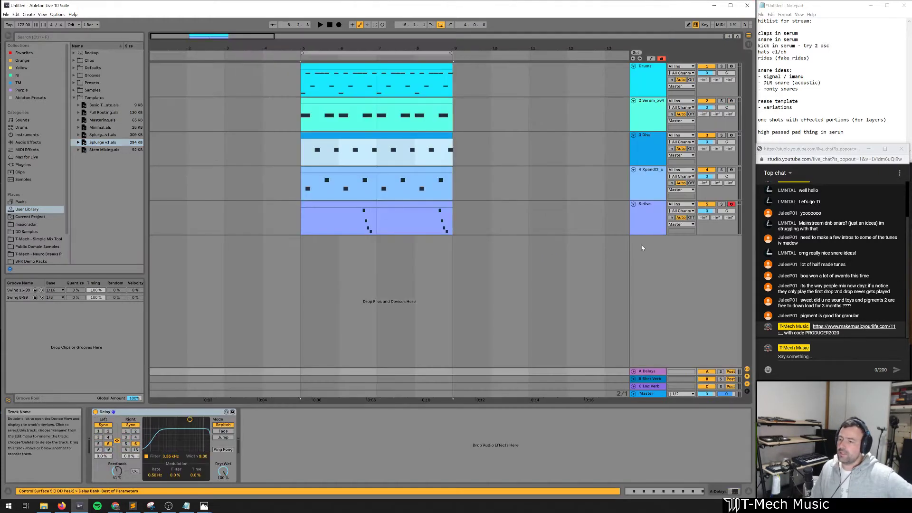
# Delete the template's existing MIDI clips from all five tracks, leaving the arrangement empty
pyautogui.moveTo(474, 115); pyautogui.dragTo(392, 220)
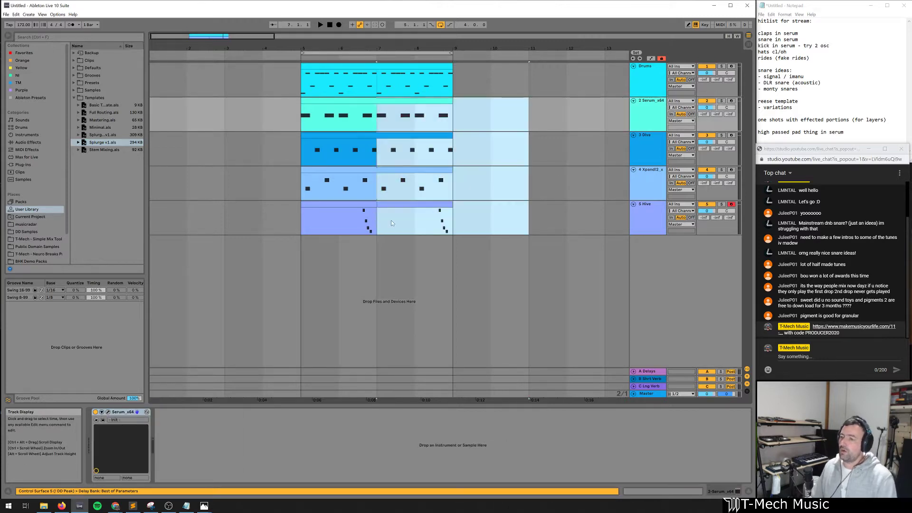
pyautogui.press('Delete')
pyautogui.click(406, 67)
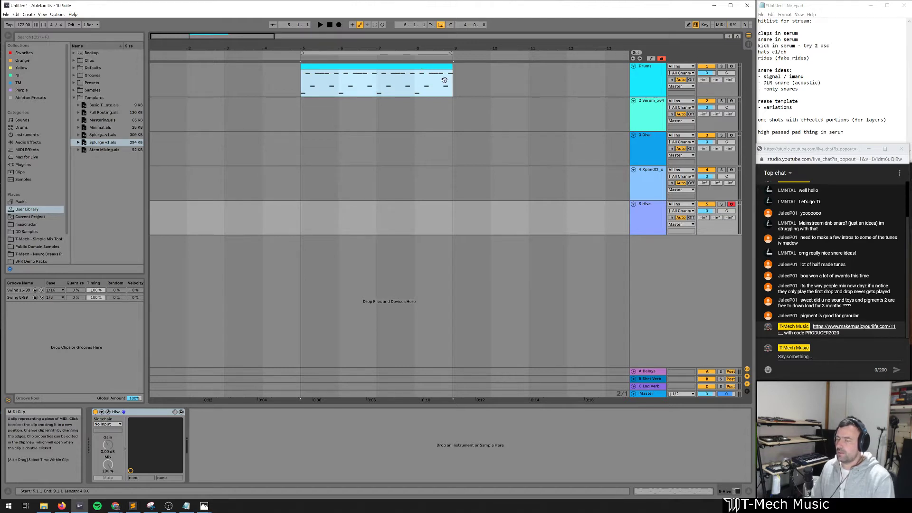
pyautogui.press('Delete')
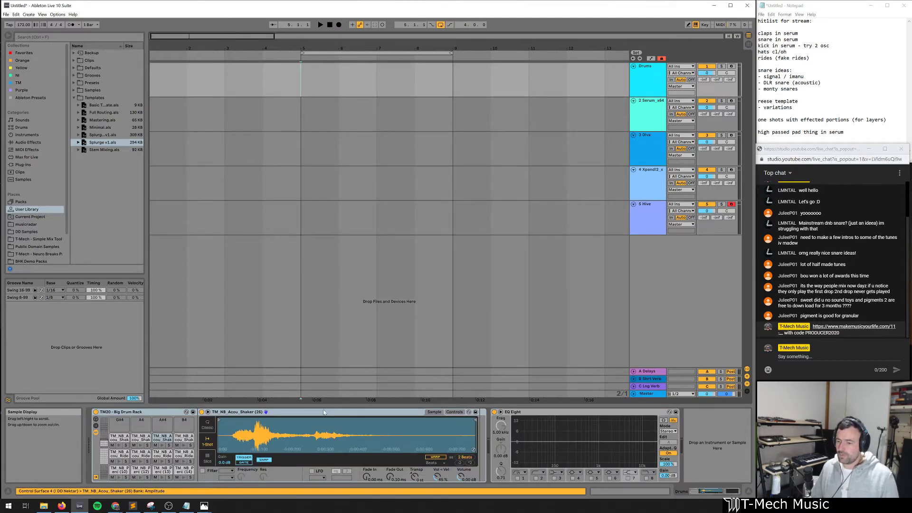
# Create an empty two-bar MIDI clip on the Drums track starting at bar 5 and set its note grid to 1/8
pyautogui.moveTo(315, 78); pyautogui.dragTo(371, 78)
pyautogui.hotkey('ctrl', 'shift', 'm')
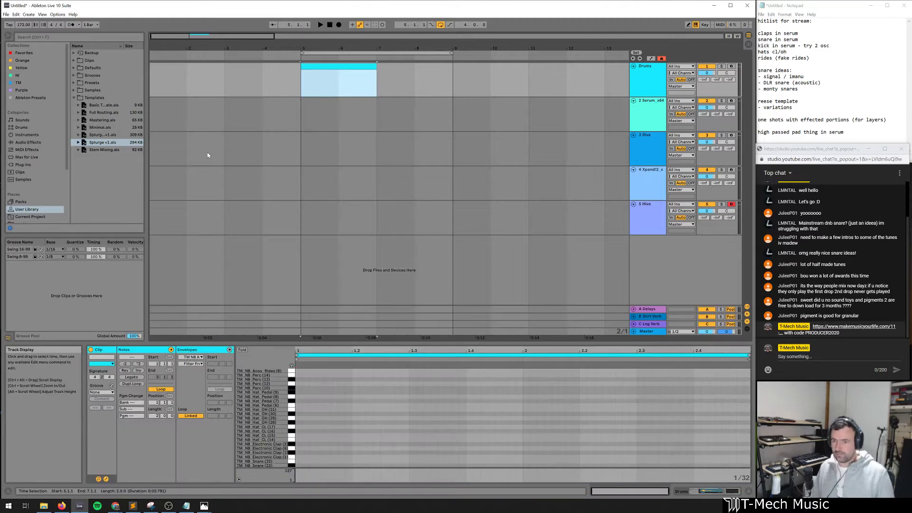
pyautogui.rightClick(421, 430)
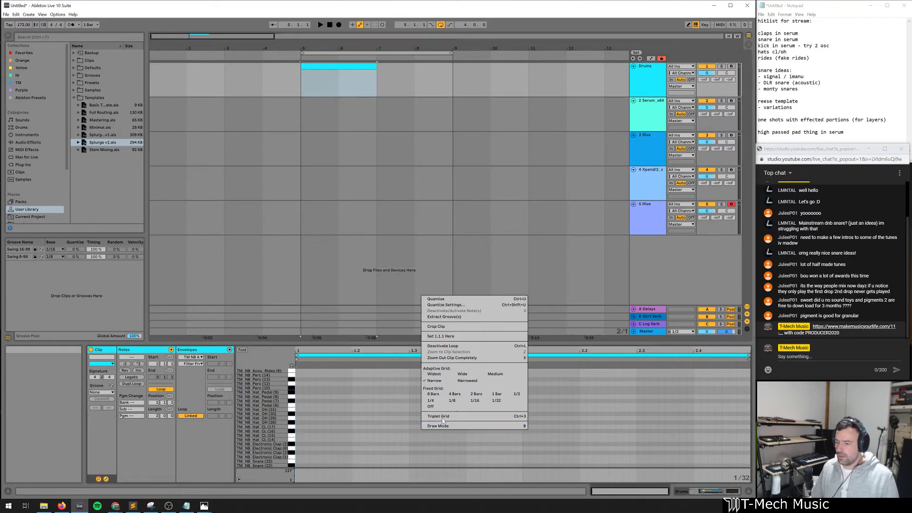
pyautogui.click(457, 400)
pyautogui.rightClick(457, 400)
pyautogui.click(486, 371)
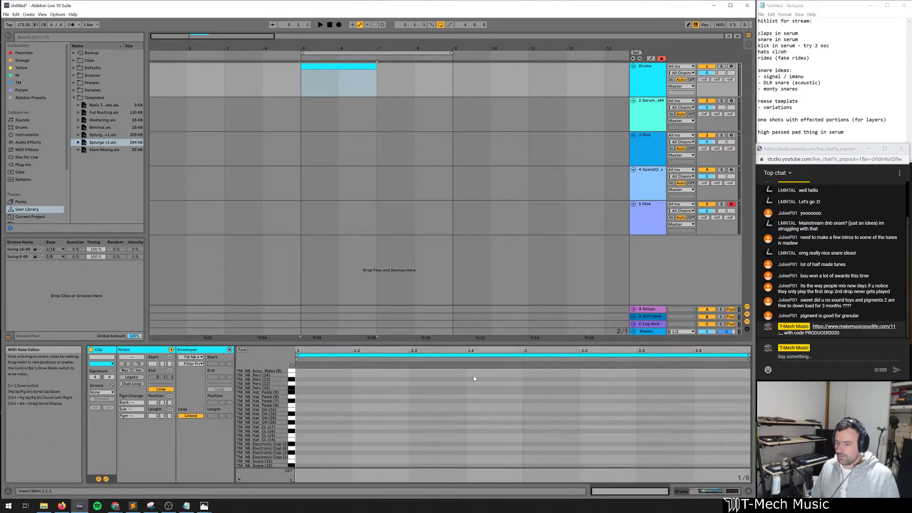
pyautogui.rightClick(479, 379)
pyautogui.click(400, 432)
# Add TM_NB Snare (11) notes on beats 1.2 and 1.4 of the drum clip
pyautogui.scroll(-5, 319, 450)
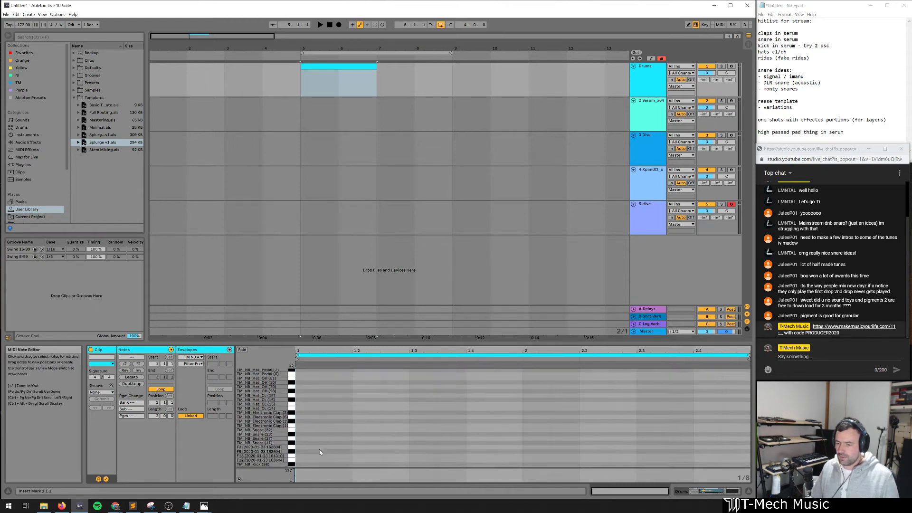
pyautogui.doubleClick(369, 401)
pyautogui.doubleClick(415, 413)
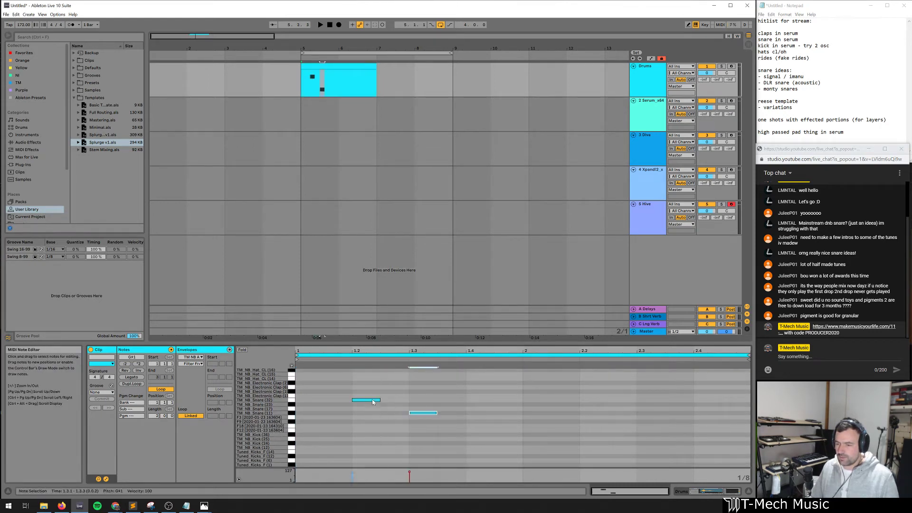
pyautogui.press('Down')
pyautogui.press('Down')
pyautogui.press('Down')
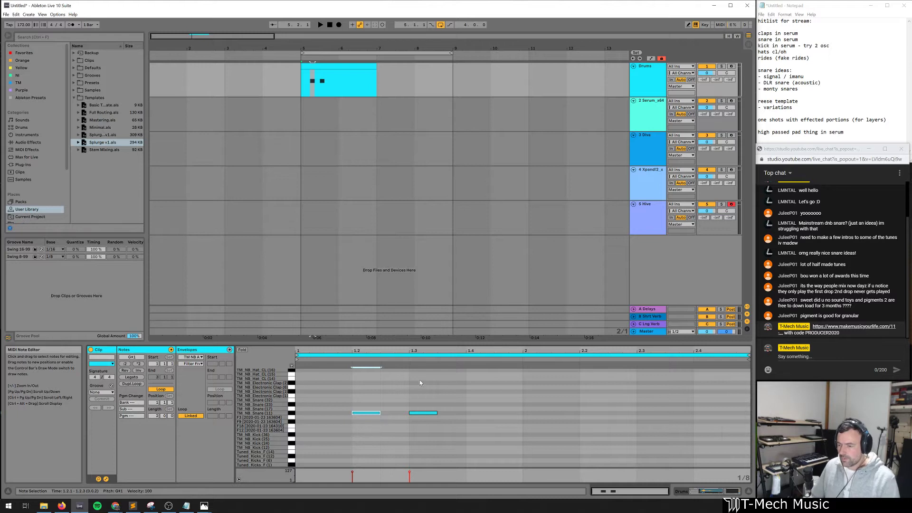
pyautogui.moveTo(418, 392); pyautogui.dragTo(506, 441)
pyautogui.press('Right')
pyautogui.press('Right')
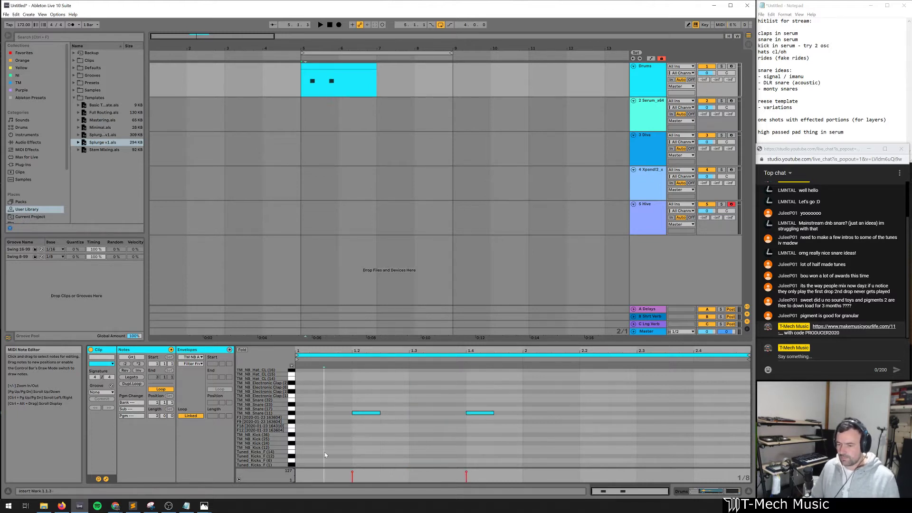
# Add Tuned_Kicks_F (14) notes at 1.1 and 1.3.3 and a Tuned_Kicks_F (12) note at 1.4.3, and duplicate the pattern into the second bar
pyautogui.doubleClick(325, 452)
pyautogui.press('Left')
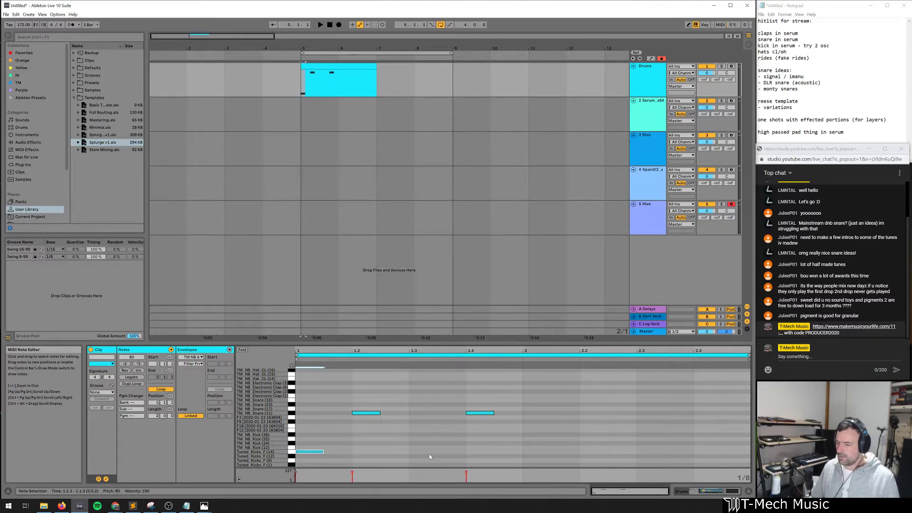
pyautogui.doubleClick(444, 447)
pyautogui.press('Down')
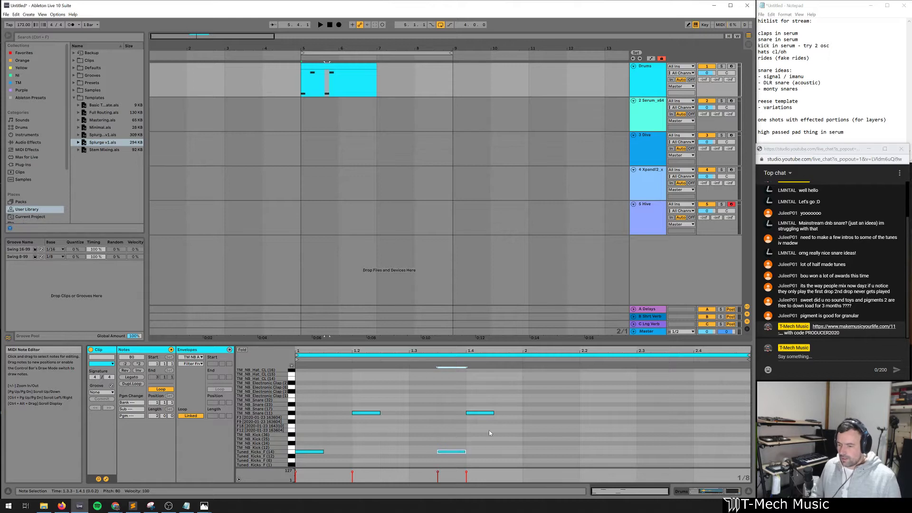
pyautogui.doubleClick(517, 455)
pyautogui.moveTo(518, 454); pyautogui.dragTo(518, 458)
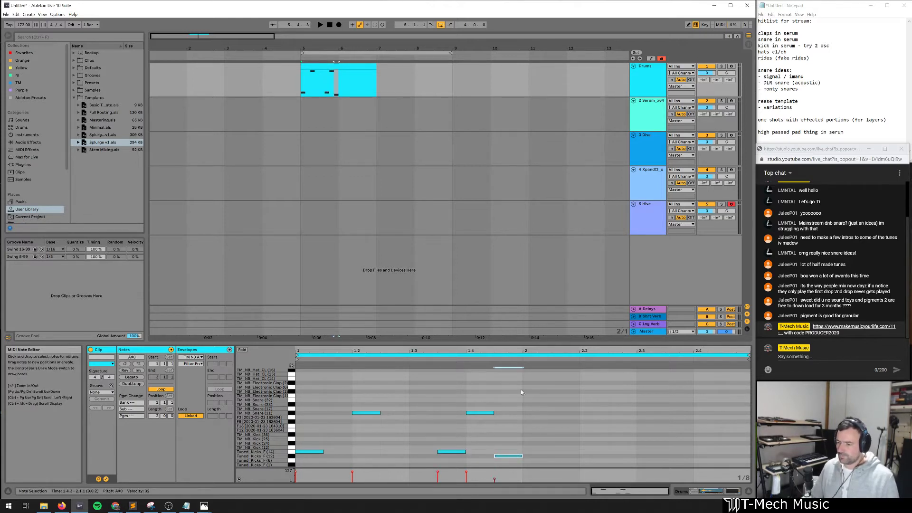
pyautogui.hotkey('ctrl', 'a')
pyautogui.hotkey('ctrl', 'd')
# Add a TM_NB Hat CL (14) note on the first beat and repeat it on every quarter note across both bars
pyautogui.doubleClick(304, 378)
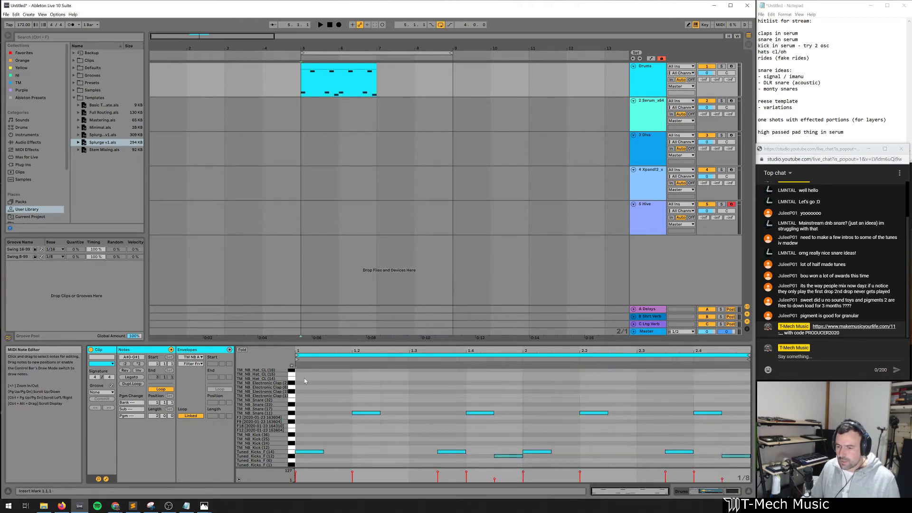
pyautogui.rightClick(357, 380)
pyautogui.click(366, 345)
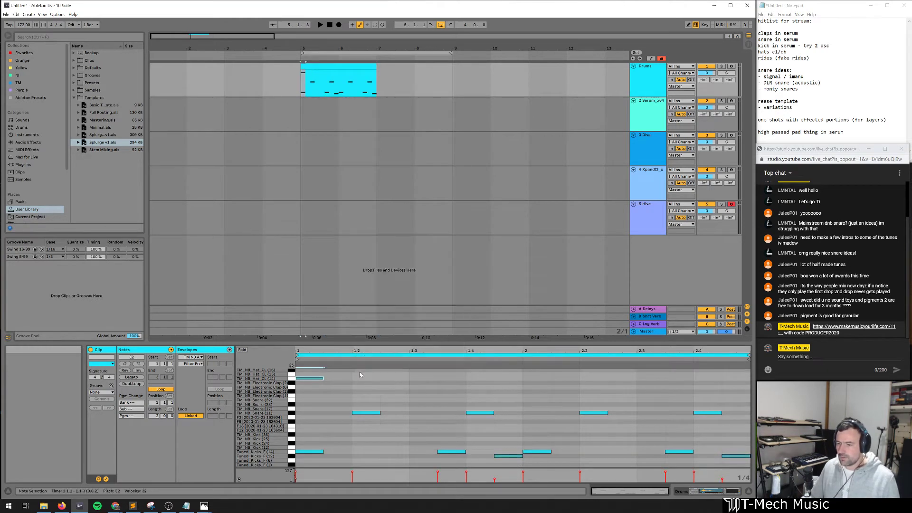
pyautogui.hotkey('ctrl', 'd')
pyautogui.hotkey('ctrl', 'd')
pyautogui.hotkey('ctrl', 'd')
pyautogui.hotkey('ctrl', 'd')
pyautogui.hotkey('ctrl', 'd')
pyautogui.hotkey('ctrl', 'd')
pyautogui.hotkey('ctrl', 'd')
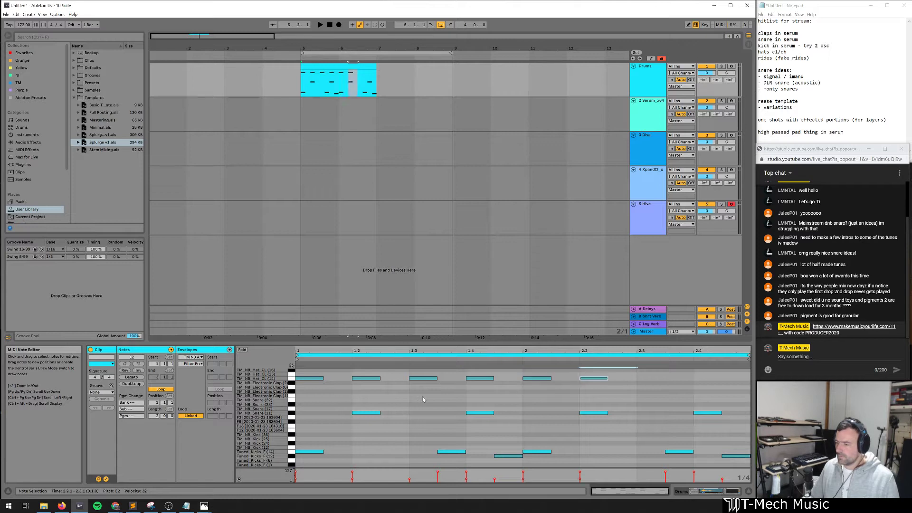
# Audition the drum beat and set the Drums track volume to -6 dB
pyautogui.press('space')
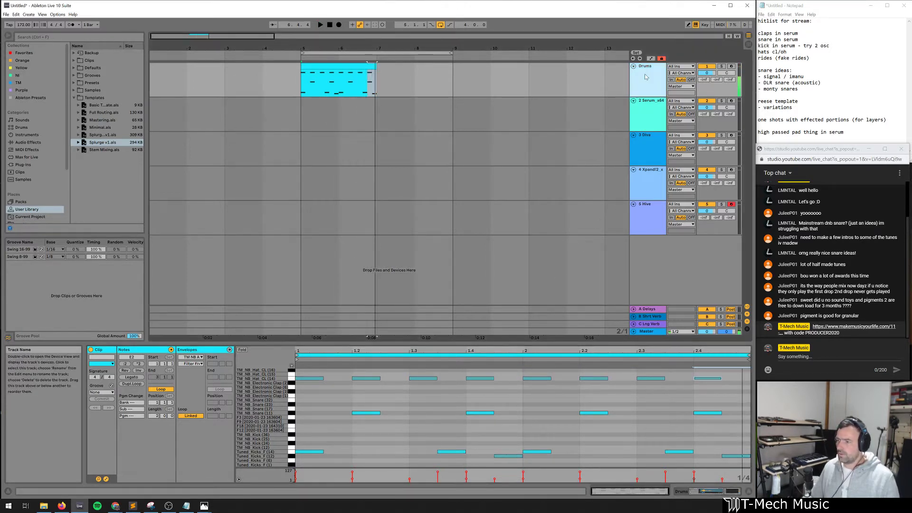
pyautogui.hotkey('ctrl', 'f')
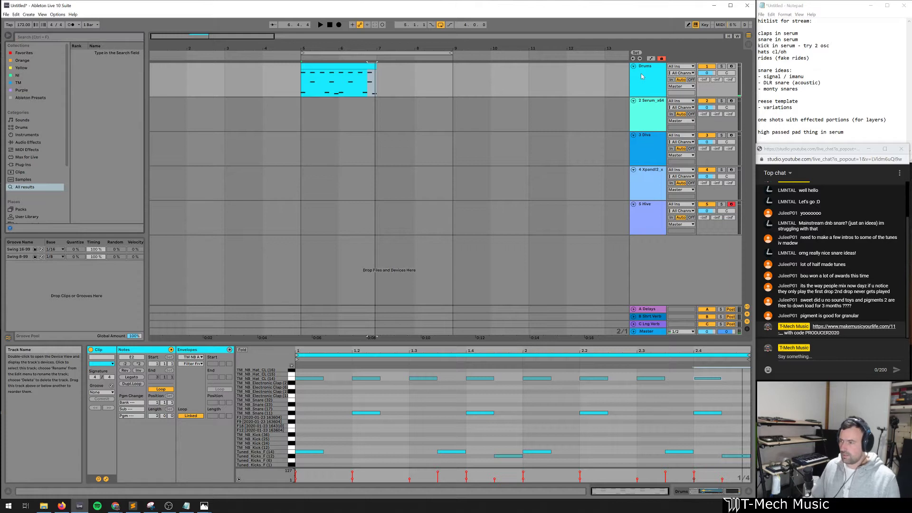
pyautogui.click(714, 74)
pyautogui.write('-6')
pyautogui.press('Return')
pyautogui.press('space')
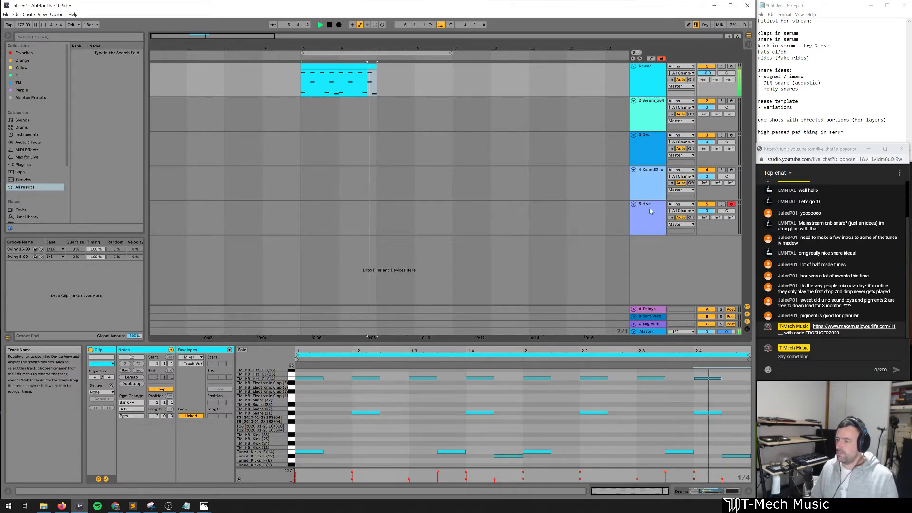
# Arm the Serum track for recording and open its Serum plug-in window
pyautogui.click(647, 114)
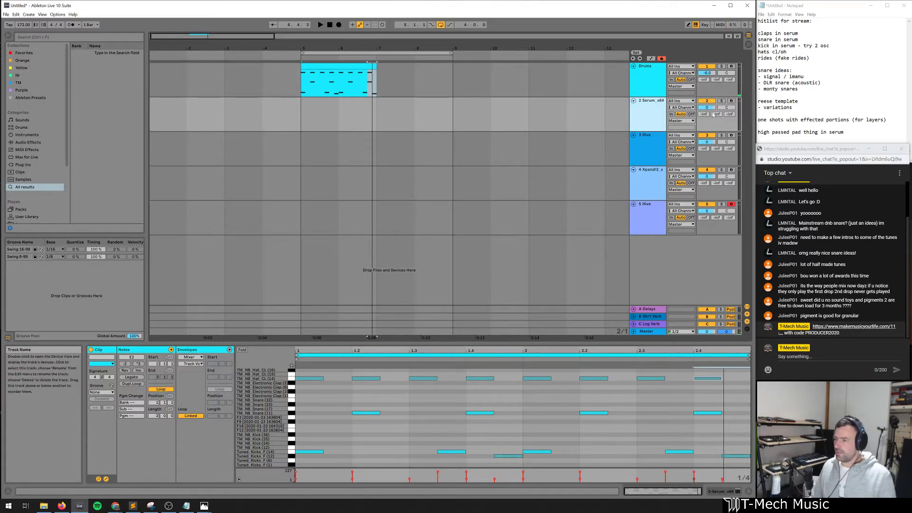
pyautogui.click(731, 101)
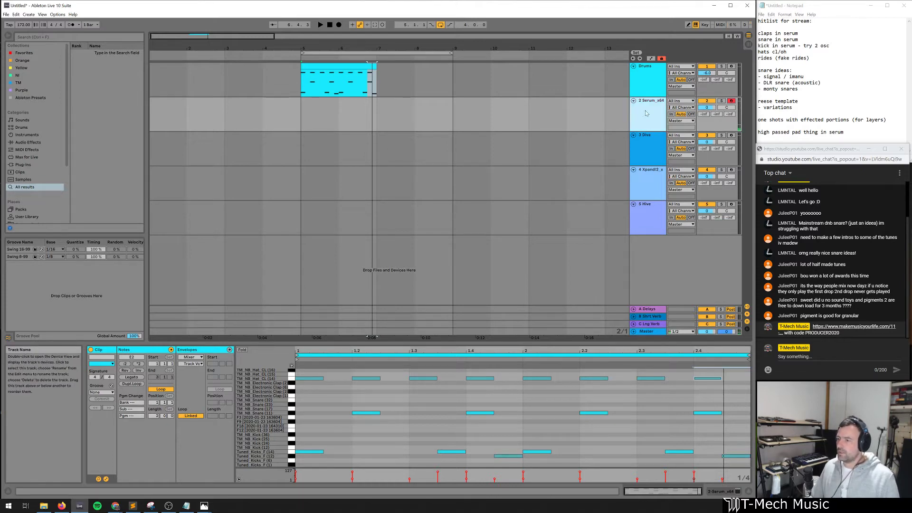
pyautogui.hotkey('shift', 'Tab')
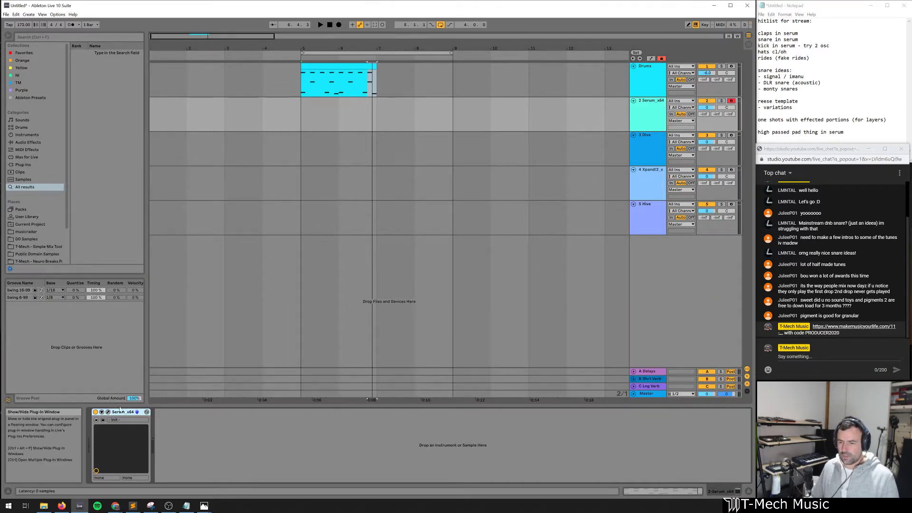
pyautogui.hotkey('ctrl', 'alt', 'p')
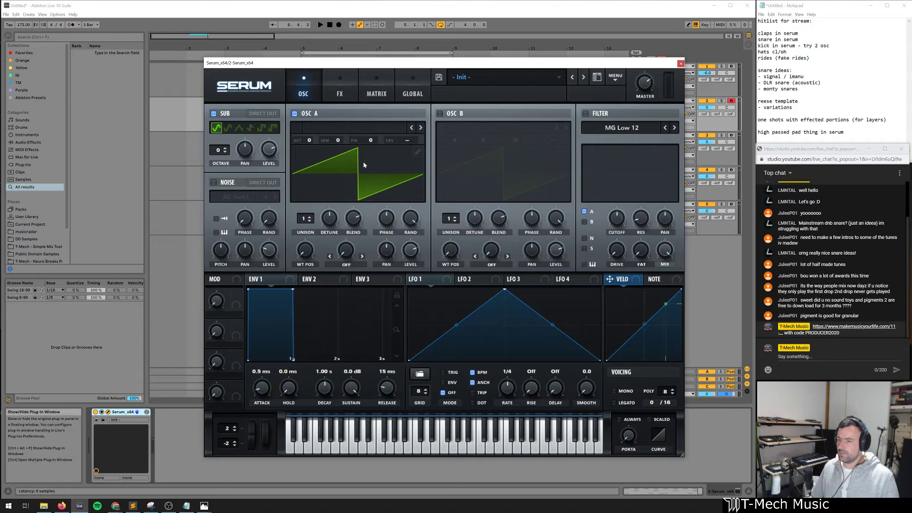
# Load the TM20 - Acid Complex preset from the 20-04 folder of Serum's User presets
pyautogui.click(451, 79)
pyautogui.moveTo(489, 159)
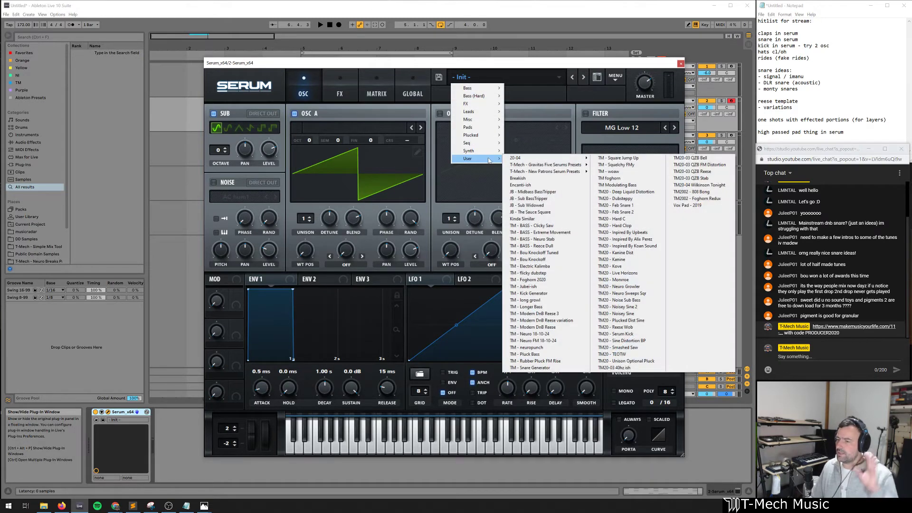
pyautogui.moveTo(546, 159)
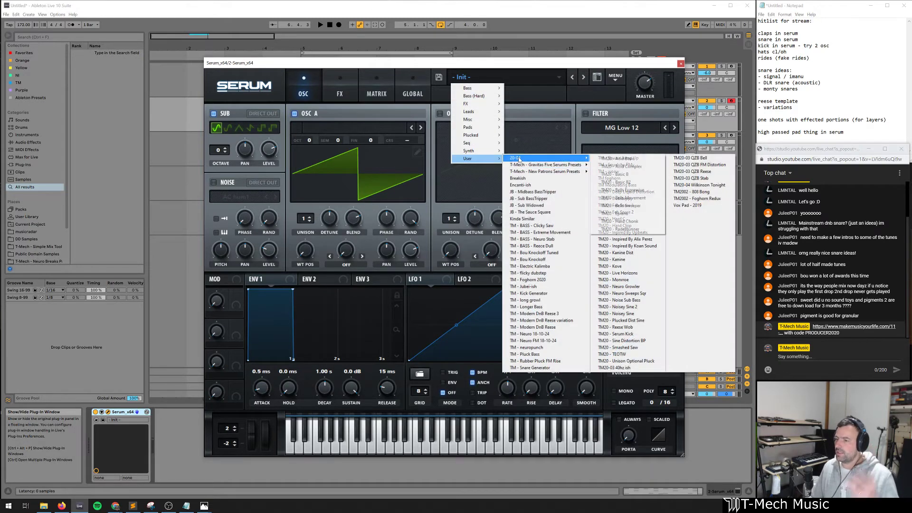
pyautogui.click(627, 166)
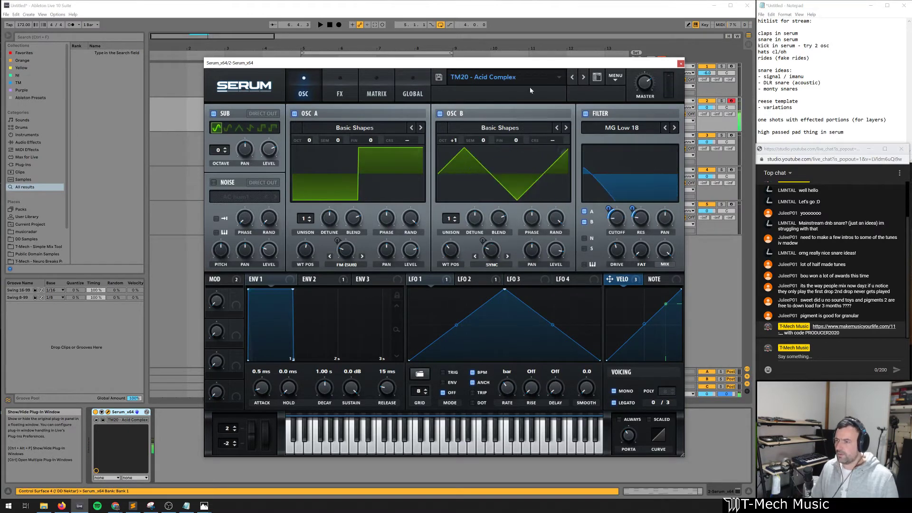
# Load the TM20 - Acid Basic preset and set Envelope 1 to a 328 ms decay with sustain at -32.7 dB
pyautogui.click(573, 78)
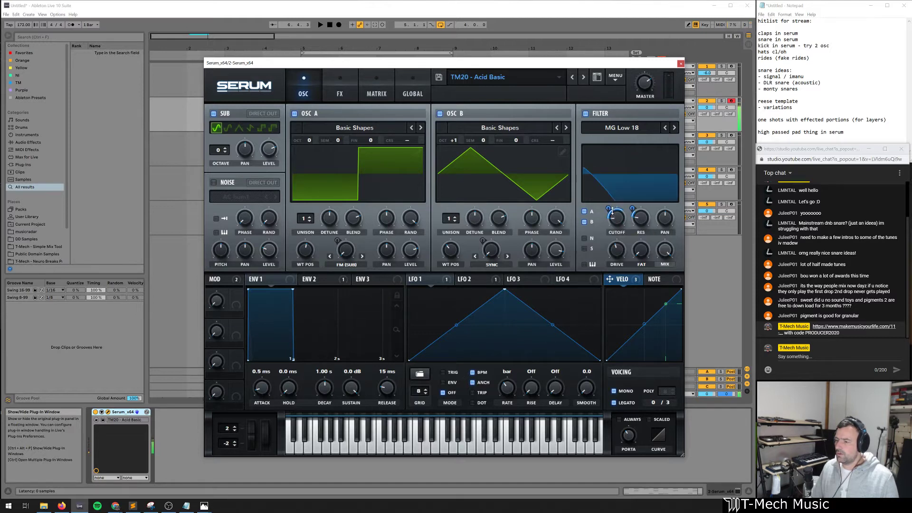
pyautogui.click(318, 280)
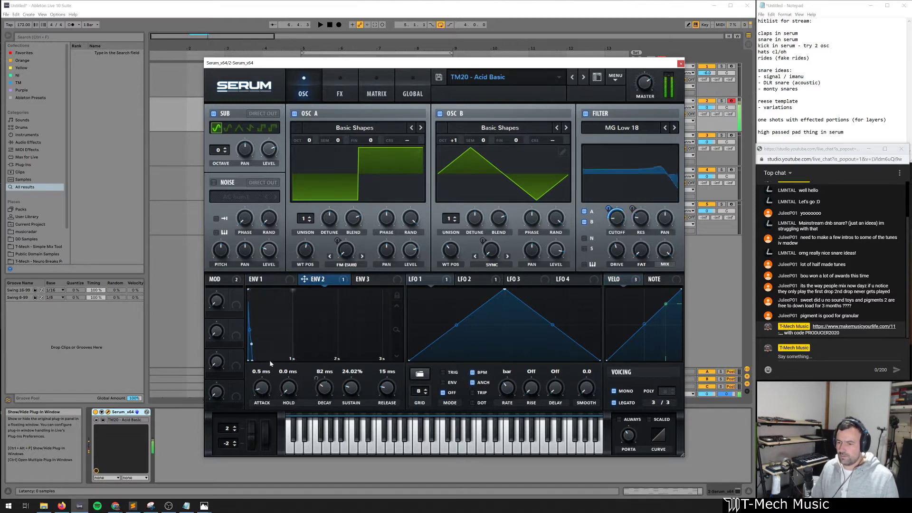
pyautogui.moveTo(324, 389); pyautogui.dragTo(324, 380)
pyautogui.click(265, 279)
pyautogui.moveTo(291, 289); pyautogui.dragTo(262, 350)
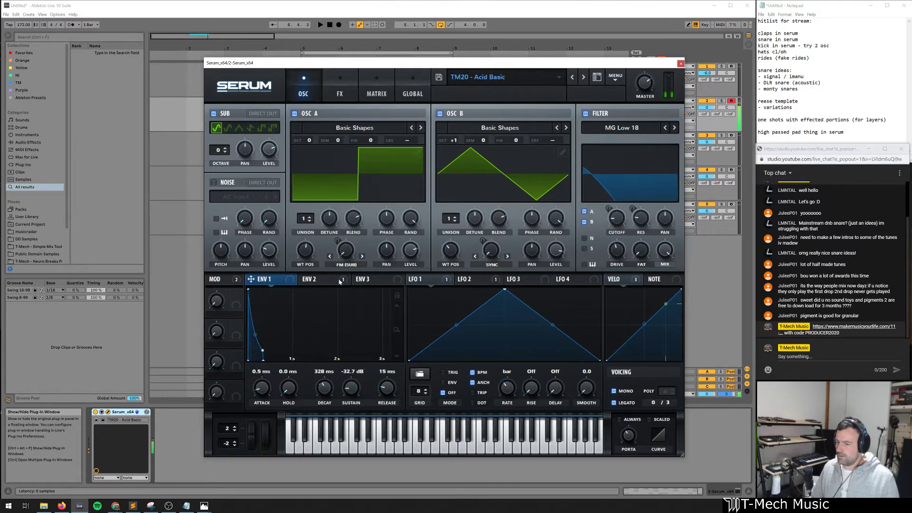
# Set Envelope 2 to an 82 ms attack and 879 ms decay, try the sound an octave lower, and close Serum's window
pyautogui.click(309, 280)
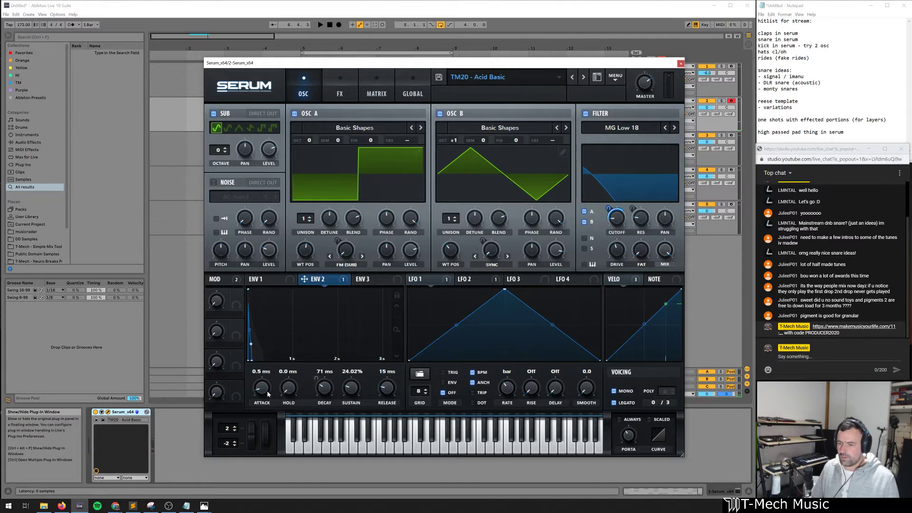
pyautogui.moveTo(264, 379); pyautogui.dragTo(262, 373)
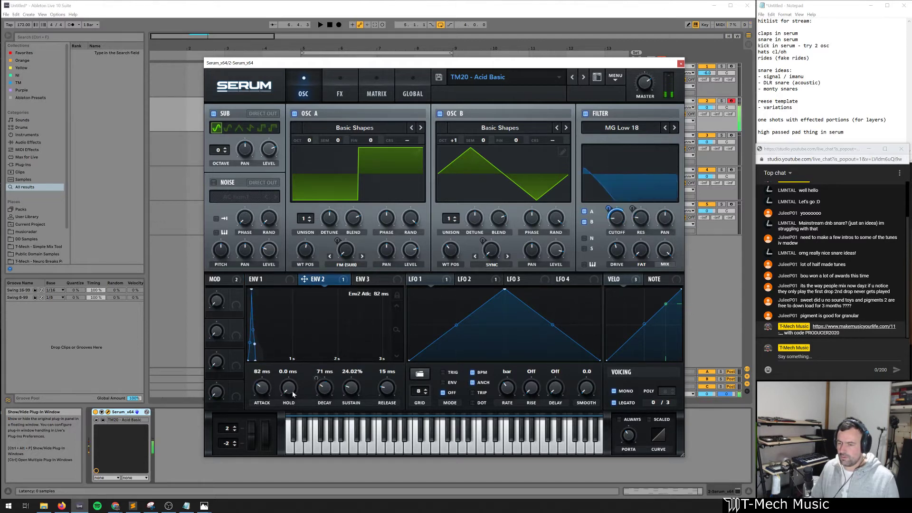
pyautogui.moveTo(325, 390); pyautogui.dragTo(327, 385)
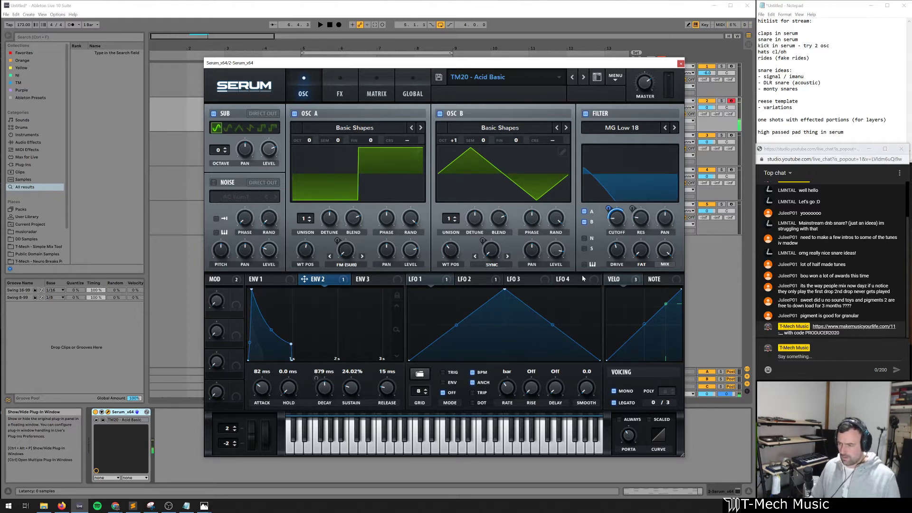
pyautogui.press('z')
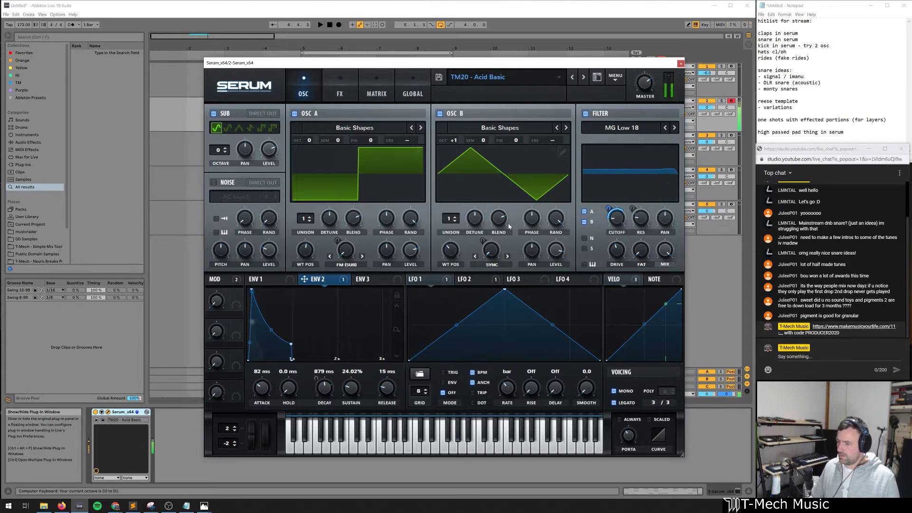
pyautogui.click(681, 63)
# Set the arrangement loop to the two-bar drum clip and create a matching two-bar MIDI clip on the Serum track
pyautogui.click(310, 115)
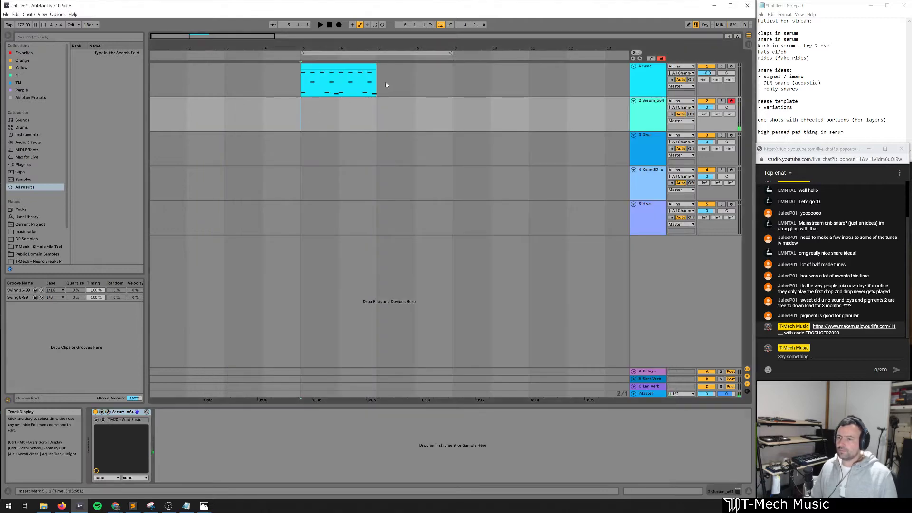
pyautogui.moveTo(378, 85); pyautogui.dragTo(302, 88)
pyautogui.hotkey('ctrl', 'l')
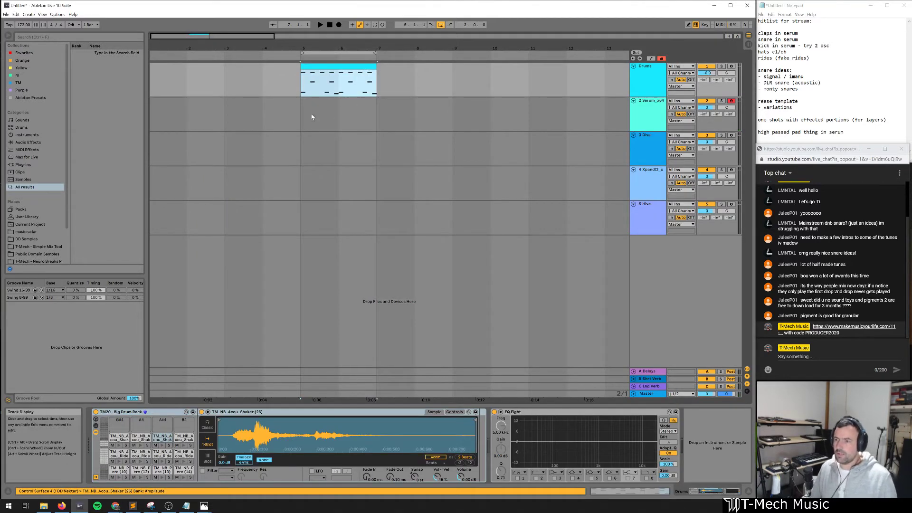
pyautogui.press('Down')
pyautogui.hotkey('ctrl', 'shift', 'm')
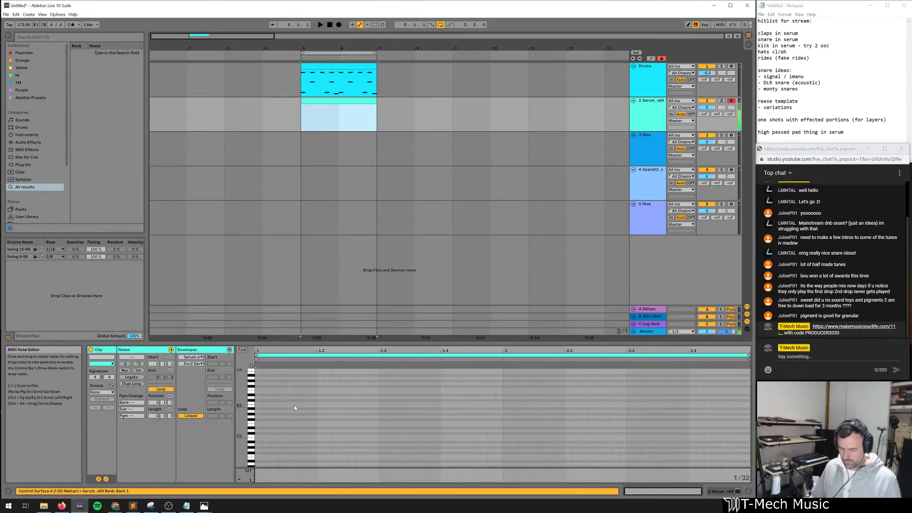
# Set the note grid to a fixed 1/8 and place an eighth-note F0 at the start of the Serum clip
pyautogui.scroll(-5, 281, 420)
pyautogui.rightClick(278, 426)
pyautogui.click(308, 397)
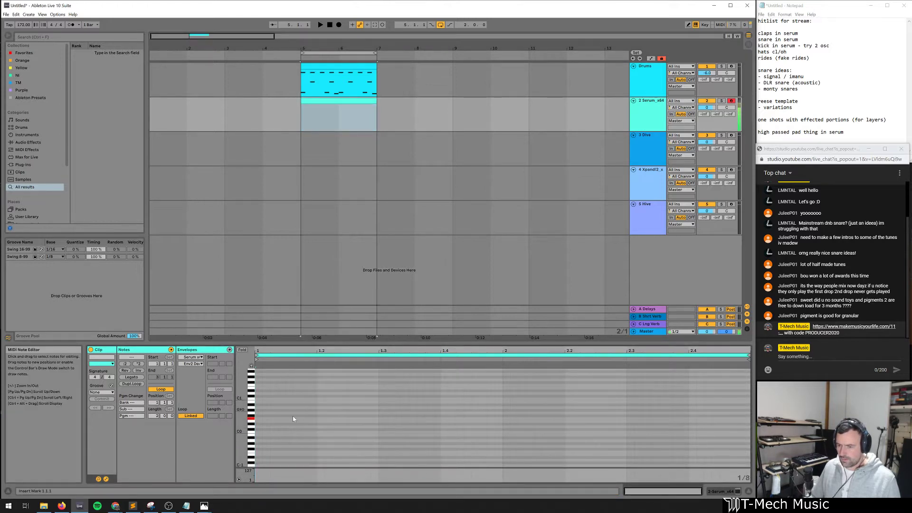
pyautogui.doubleClick(295, 416)
pyautogui.press('Down')
pyautogui.press('Left')
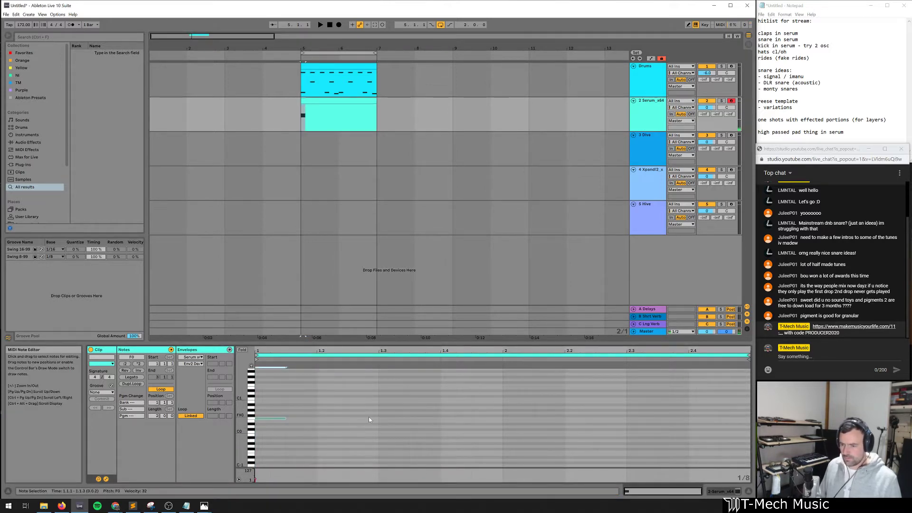
# Repeat the F0 eighth note across the first bar and duplicate the full bar of notes into the second bar
pyautogui.hotkey('ctrl', 'd')
pyautogui.hotkey('ctrl', 'd')
pyautogui.hotkey('ctrl', 'd')
pyautogui.hotkey('ctrl', 'd')
pyautogui.hotkey('ctrl', 'd')
pyautogui.hotkey('ctrl', 'd')
pyautogui.hotkey('ctrl', 'd')
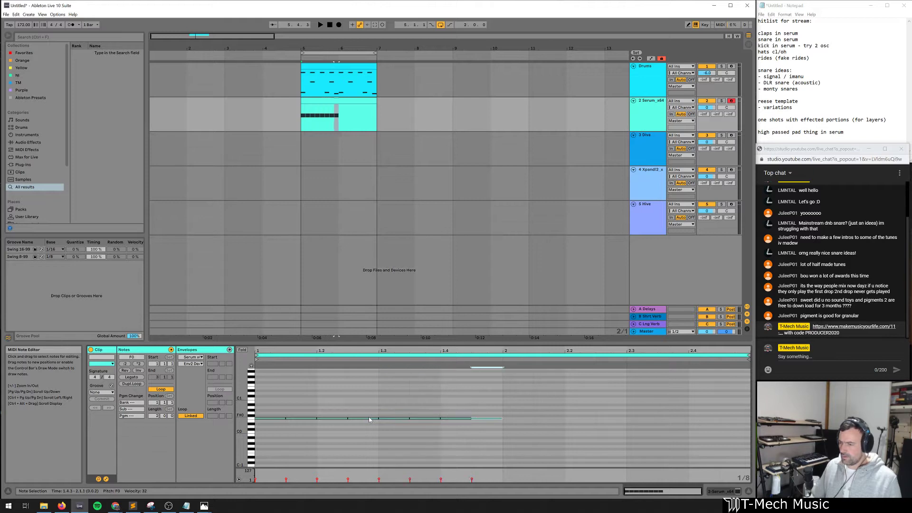
pyautogui.click(498, 419)
pyautogui.rightClick(507, 398)
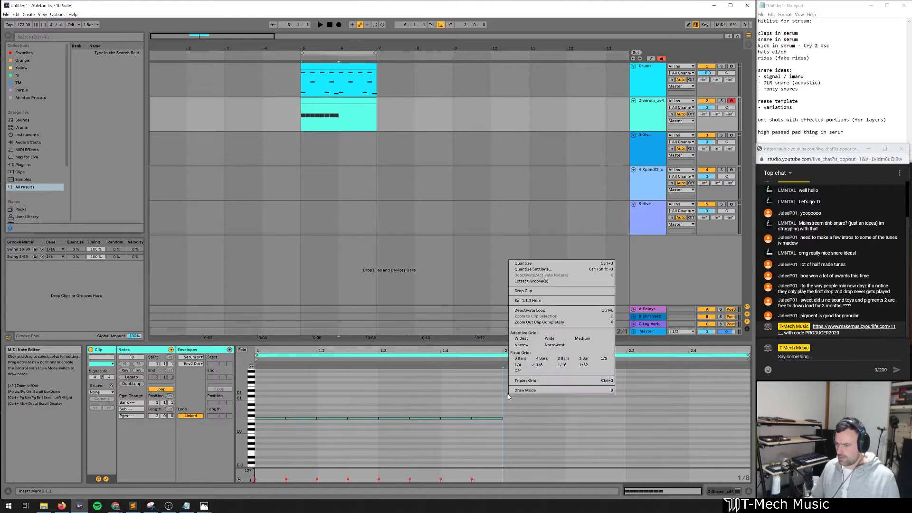
pyautogui.click(454, 377)
pyautogui.moveTo(483, 397); pyautogui.dragTo(105, 447)
pyautogui.hotkey('ctrl', 'd')
# Audition the bassline and set the velocity of the F0 notes at 1.1.3 to 83 and at 1.2.3 to 127
pyautogui.press('space')
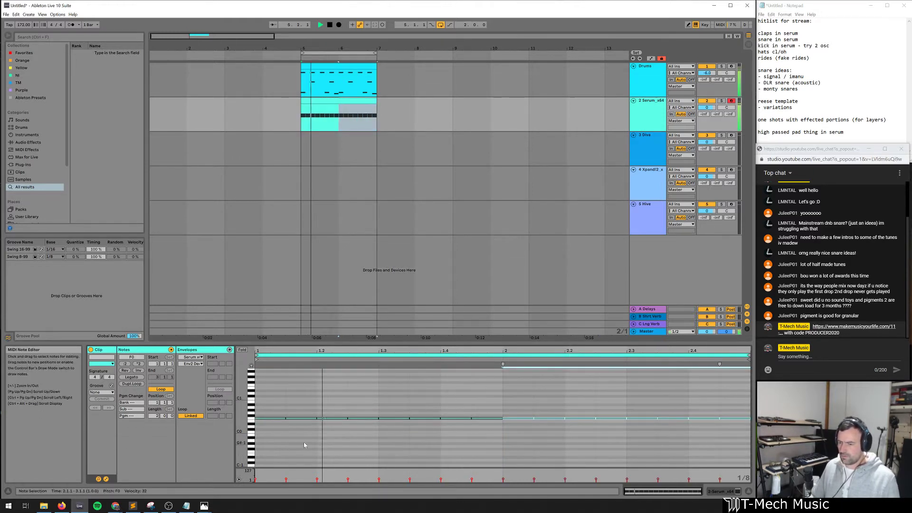
pyautogui.moveTo(273, 404); pyautogui.dragTo(728, 459)
pyautogui.press('space')
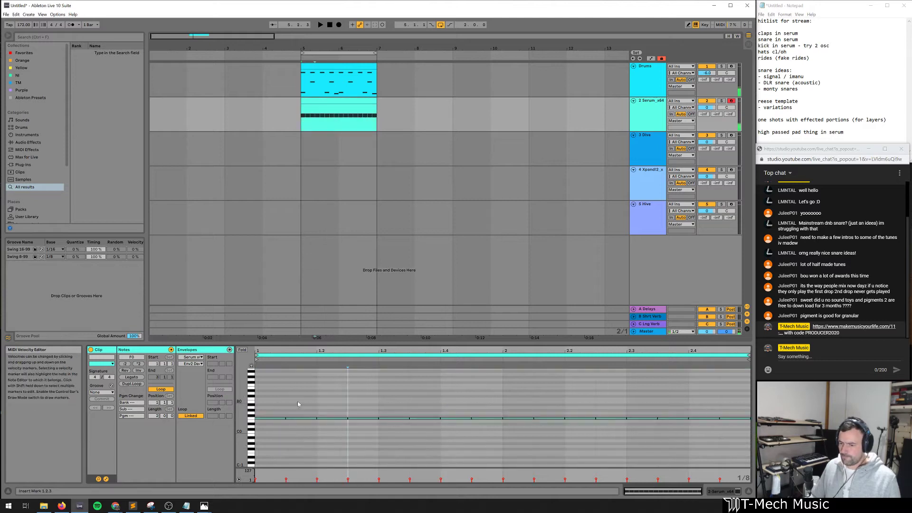
pyautogui.click(298, 420)
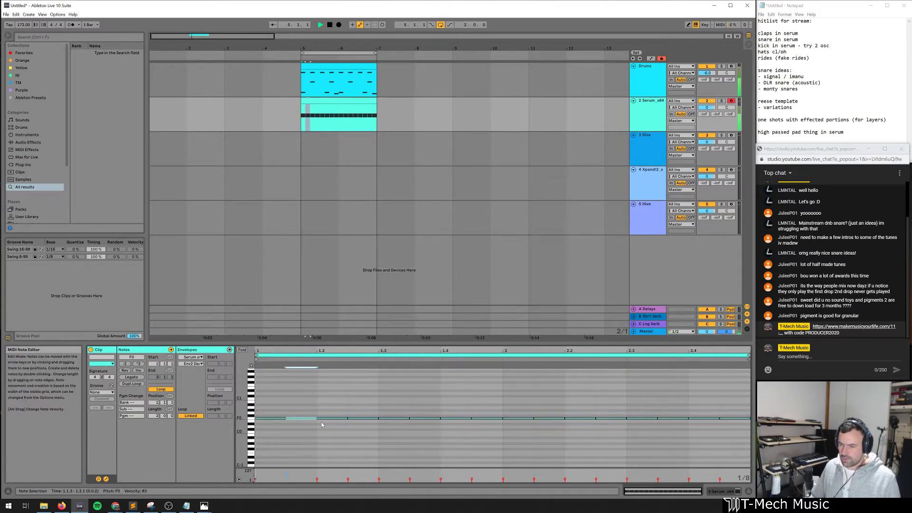
pyautogui.click(358, 418)
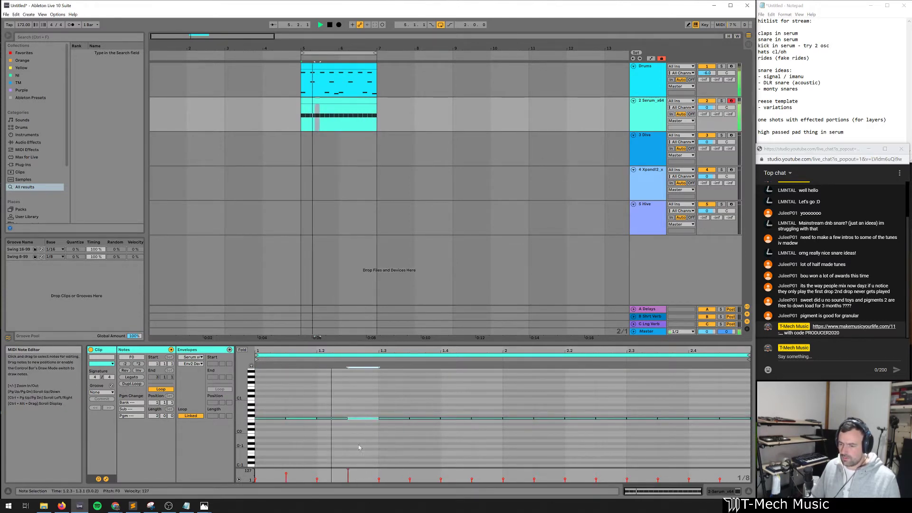
pyautogui.press('space')
# Raise the notes at 1.2 and 1.3.3 an octave to F1 and lengthen the F0 notes before them to overlap slightly
pyautogui.click(331, 419)
pyautogui.hotkey('shift', 'Up')
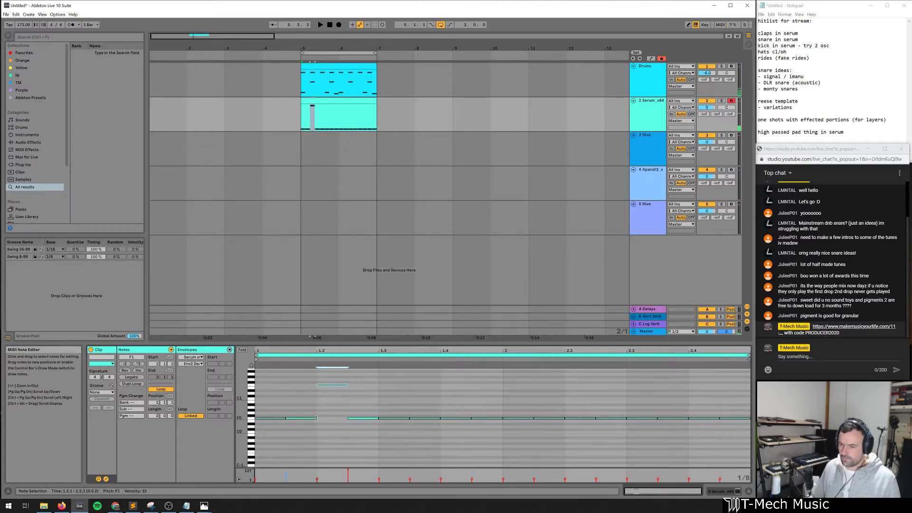
pyautogui.press('Delete')
pyautogui.press('space')
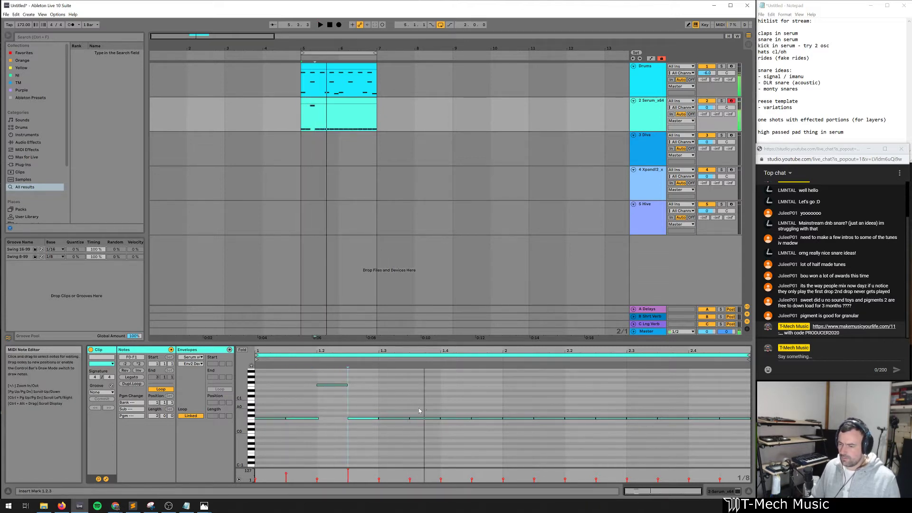
pyautogui.click(424, 418)
pyautogui.moveTo(408, 418); pyautogui.dragTo(414, 419)
pyautogui.press('space')
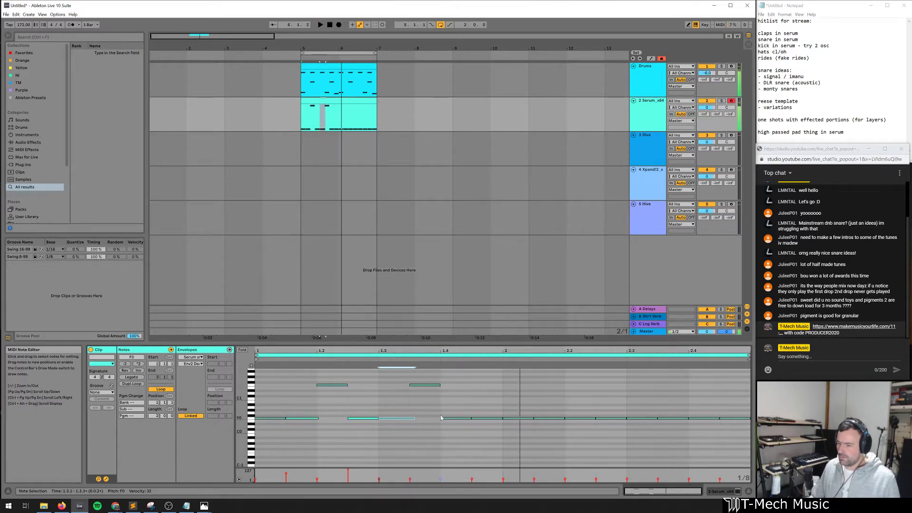
pyautogui.hotkey('shift', 'Tab')
pyautogui.hotkey('shift', 'Tab')
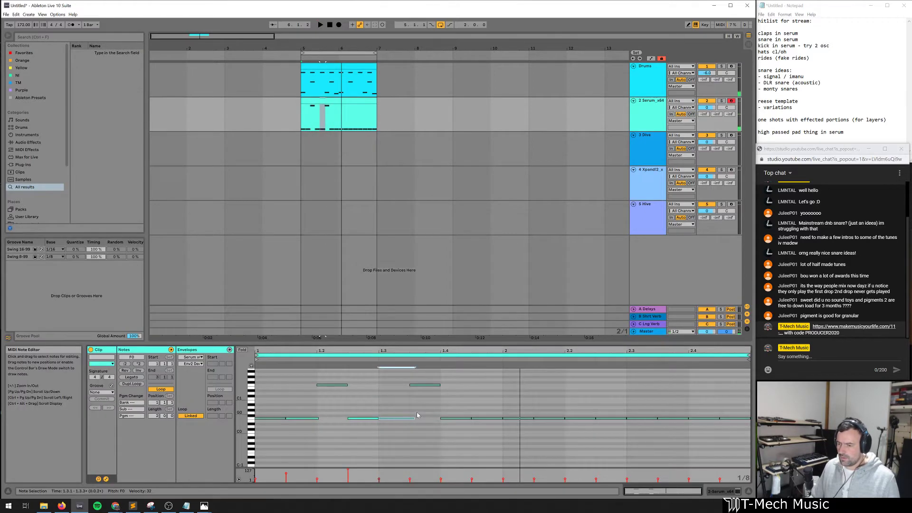
pyautogui.click(427, 386)
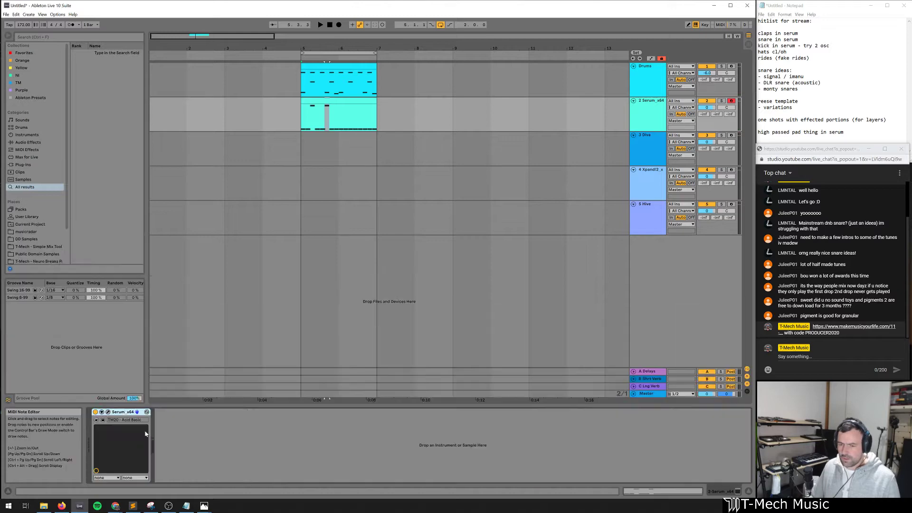
# Reopen Serum and adjust its portamento and filter cutoff while the loop plays, and close the plug-in window
pyautogui.hotkey('shift', 'Tab')
pyautogui.click(109, 412)
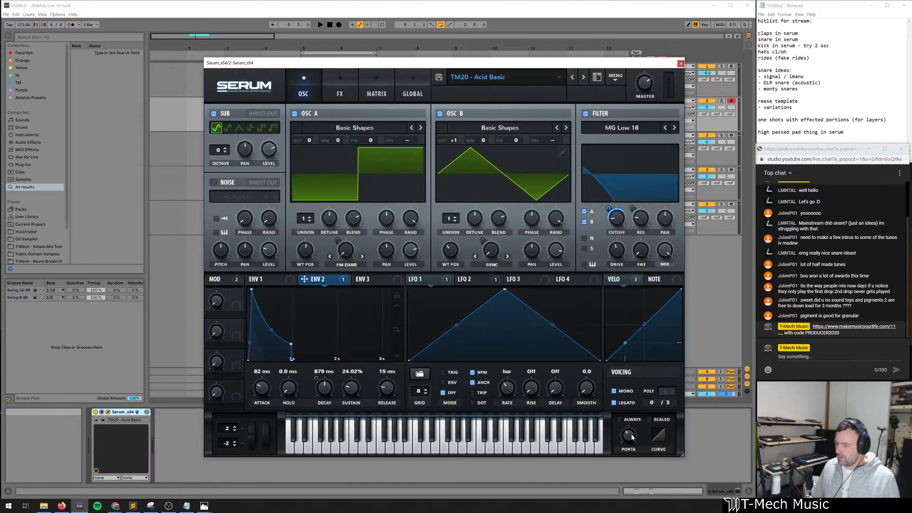
pyautogui.press('space')
pyautogui.moveTo(631, 436); pyautogui.dragTo(633, 447)
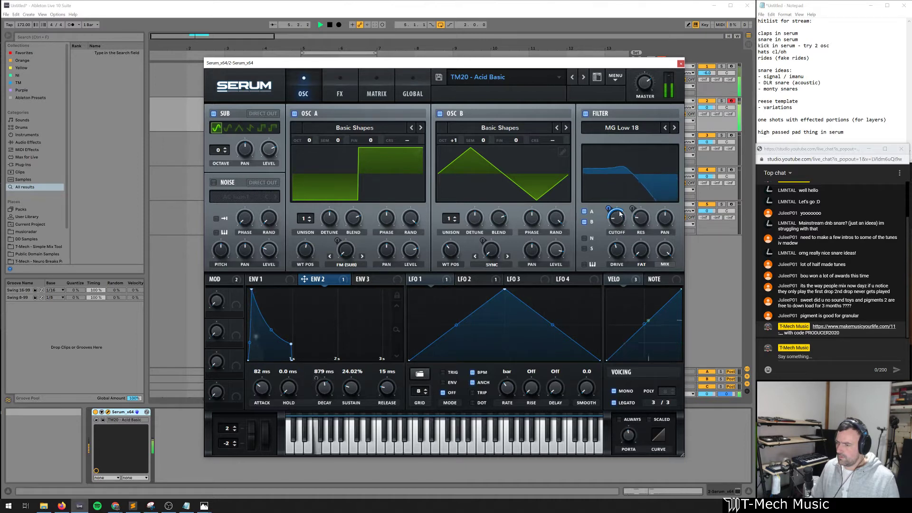
pyautogui.moveTo(619, 215)
pyautogui.mouseDown()
pyautogui.moveTo(619, 205)
pyautogui.moveTo(608, 218)
pyautogui.mouseUp()
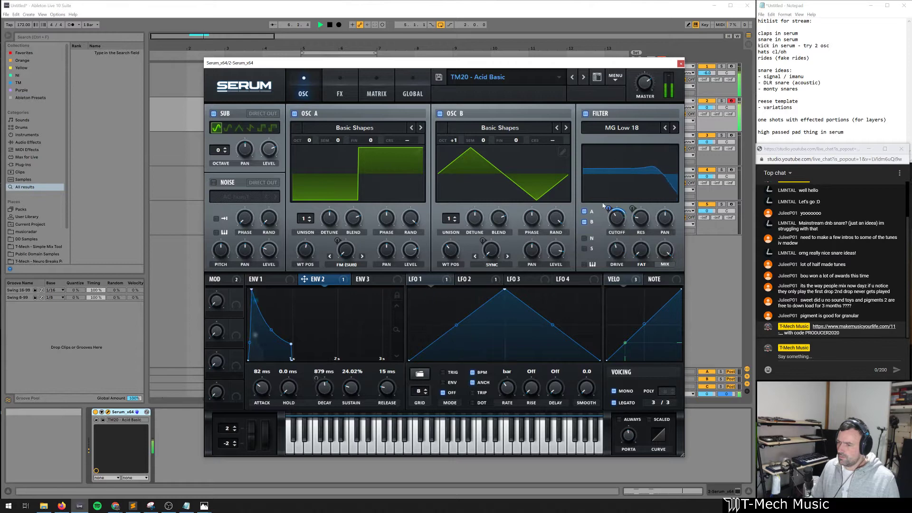
pyautogui.click(340, 90)
pyautogui.click(306, 97)
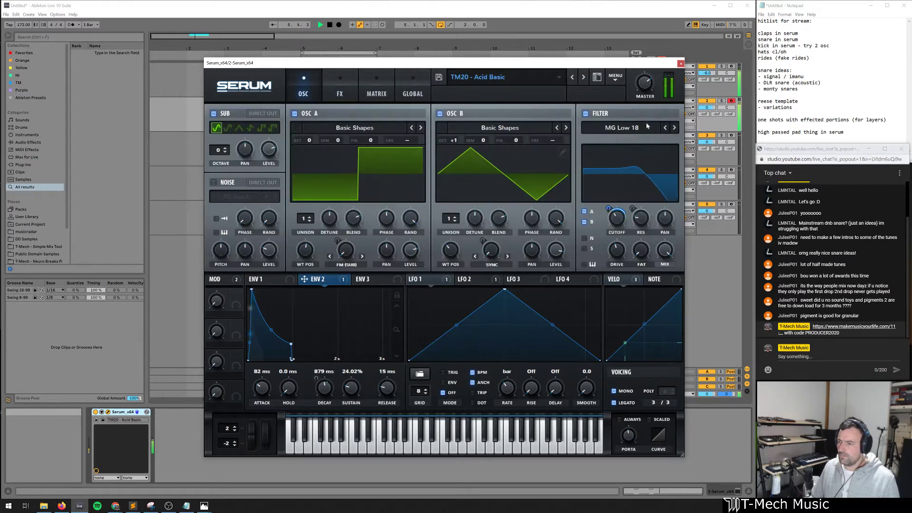
pyautogui.hotkey('ctrl', 'alt', 'p')
# Transpose the second bar's Serum notes up a semitone to F#0 and set the note at 2.3.3 to velocity 46
pyautogui.doubleClick(371, 101)
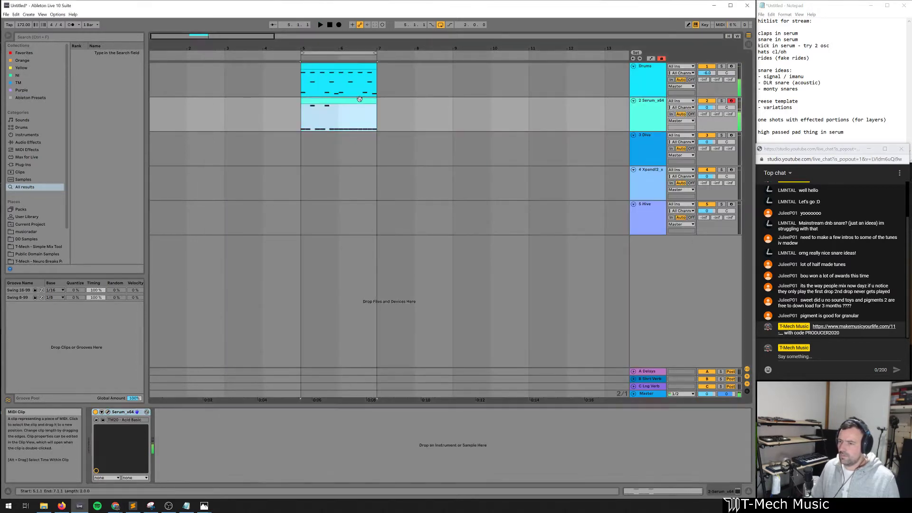
pyautogui.moveTo(523, 404); pyautogui.dragTo(751, 467)
pyautogui.press('Up')
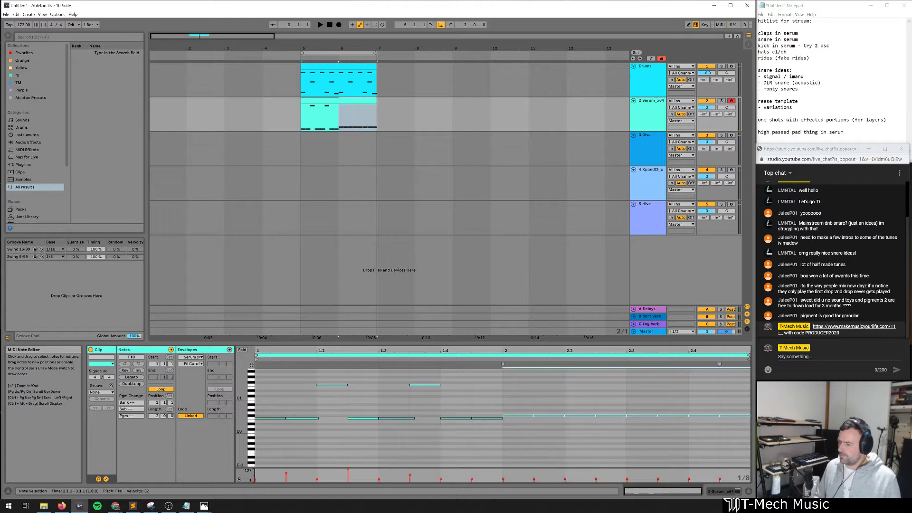
pyautogui.press('space')
pyautogui.click(564, 448)
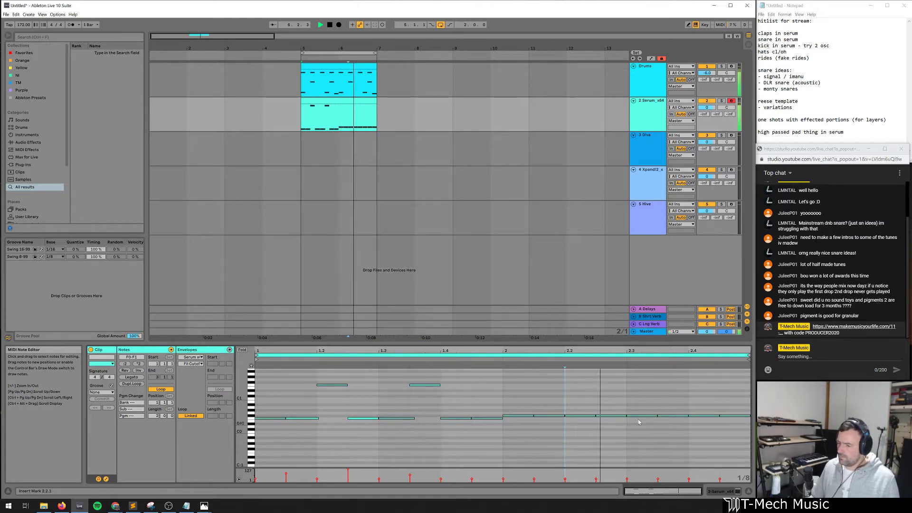
pyautogui.moveTo(626, 410); pyautogui.dragTo(735, 434)
pyautogui.click(678, 416)
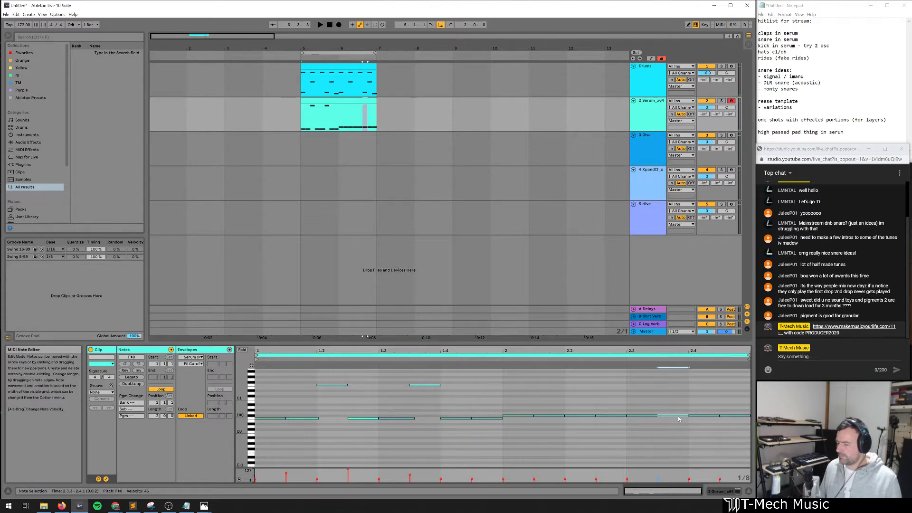
# Raise the note at 2.2 an octave to F#1 with velocity 36 and lengthen the preceding F#0 note to overlap it
pyautogui.click(575, 415)
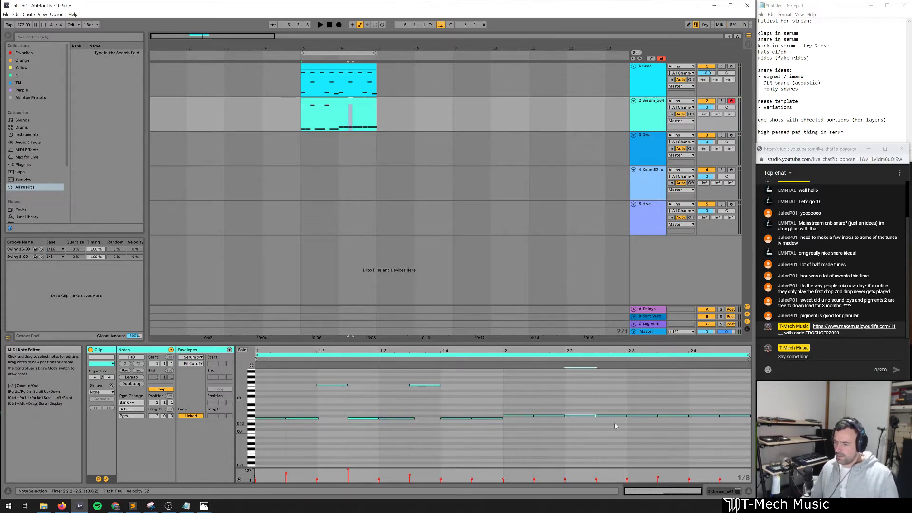
pyautogui.moveTo(582, 416); pyautogui.dragTo(581, 414)
pyautogui.hotkey('shift', 'Up')
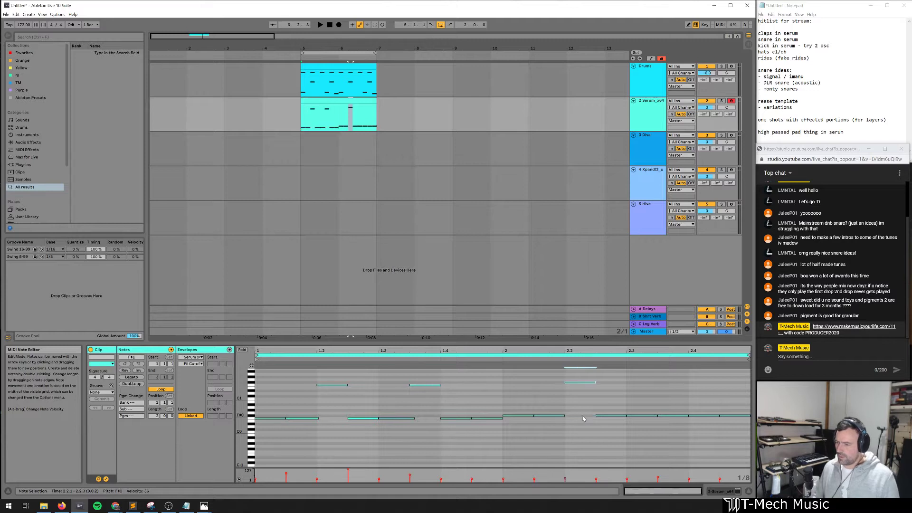
pyautogui.click(565, 415)
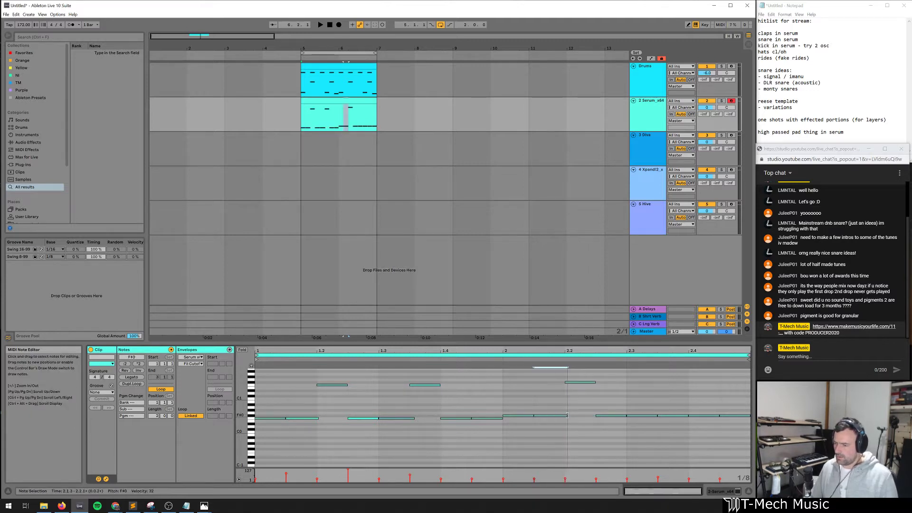
pyautogui.click(550, 415)
pyautogui.press('space')
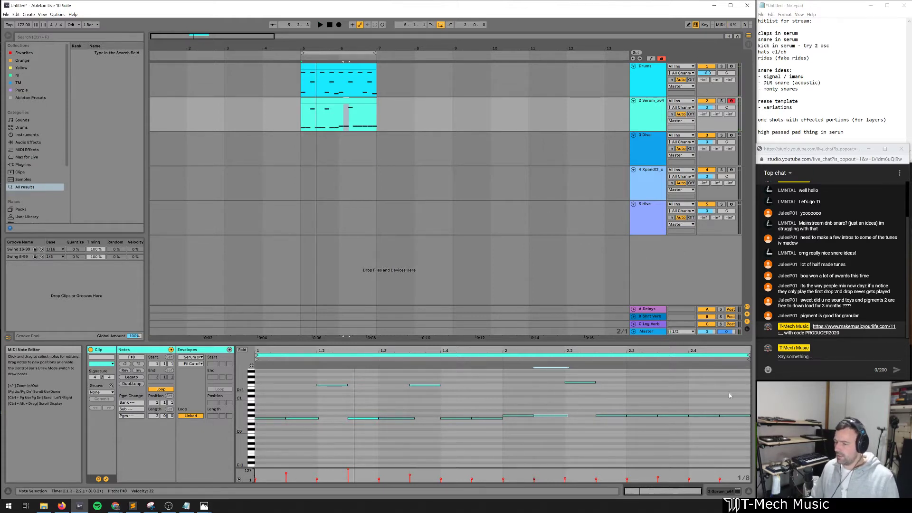
# Raise the Serum clip's note at 2.3.3 to D#1 and play the loop
pyautogui.click(658, 447)
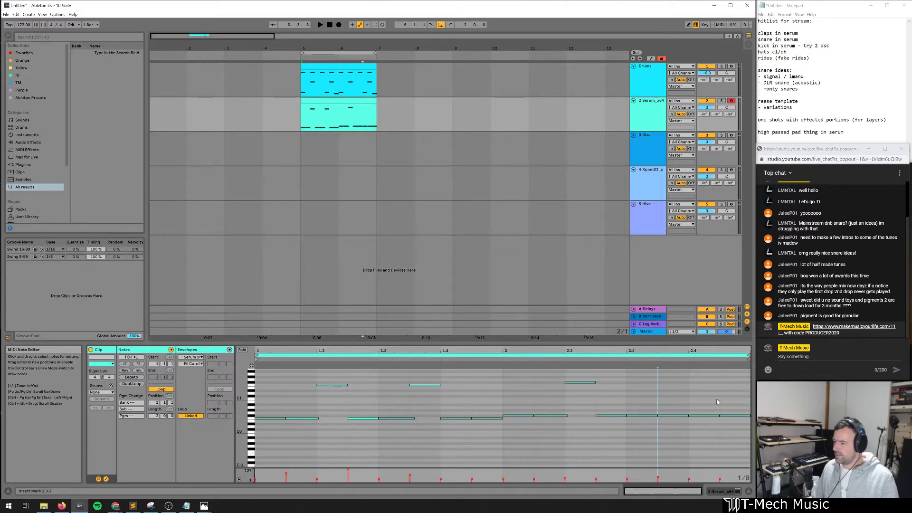
pyautogui.click(827, 262)
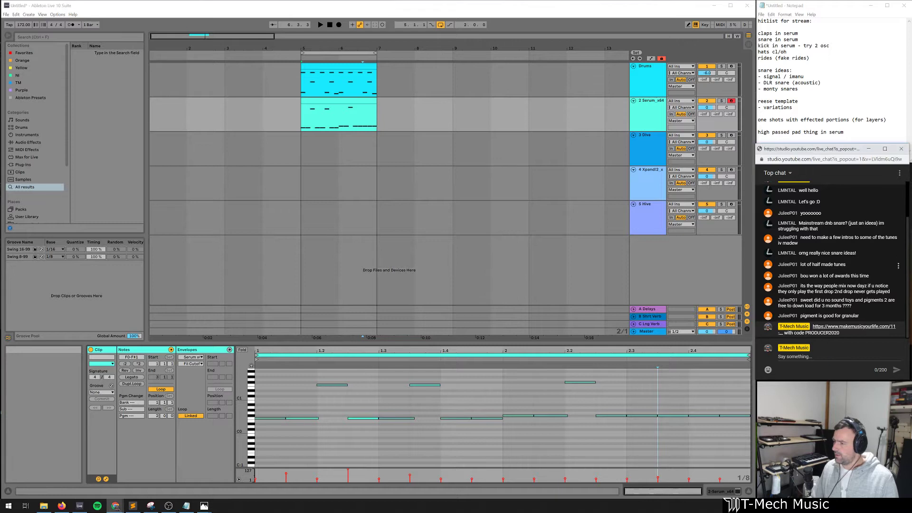
pyautogui.click(698, 399)
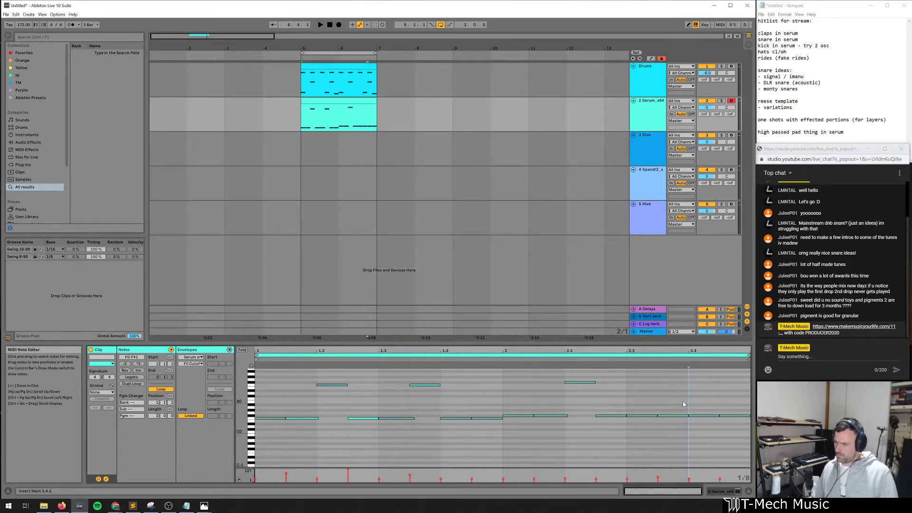
pyautogui.moveTo(683, 404); pyautogui.dragTo(672, 439)
pyautogui.press('Down')
pyautogui.press('Down')
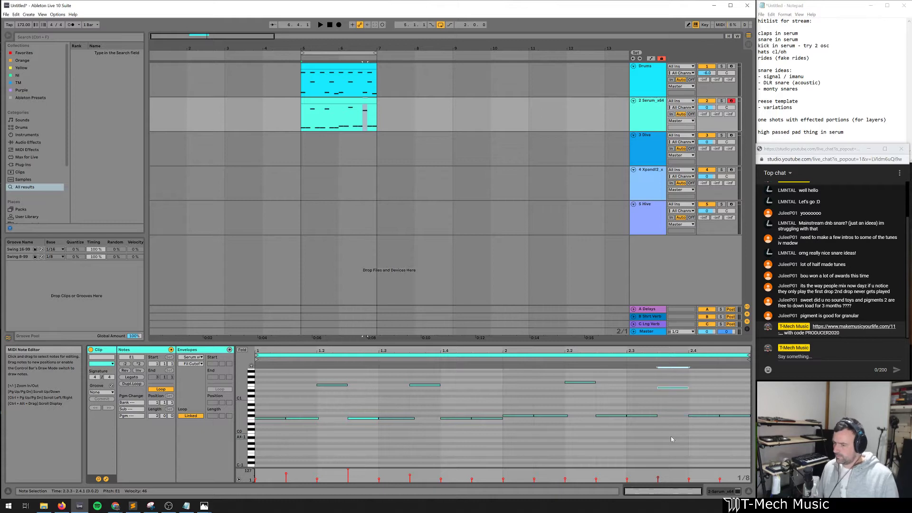
pyautogui.press('space')
pyautogui.press('Down')
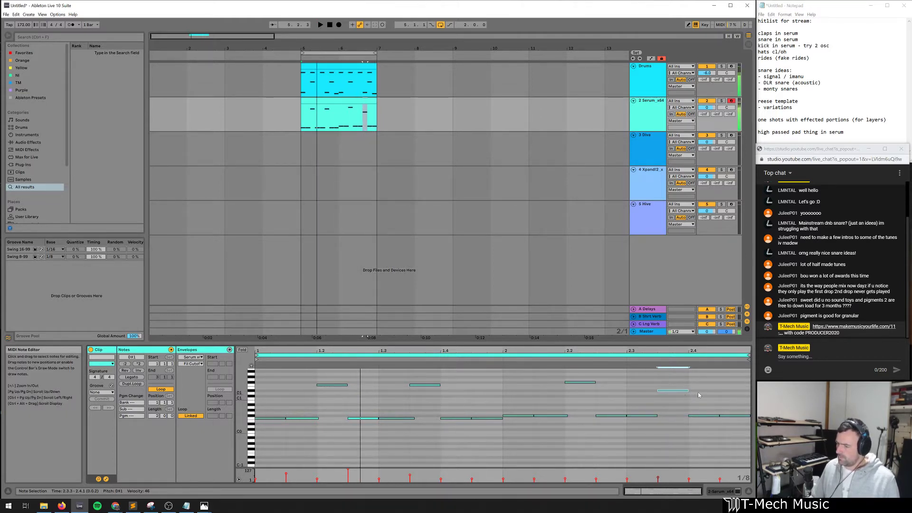
# Raise the last Serum note, at 2.4.3, to D#1
pyautogui.click(735, 416)
pyautogui.hotkey('shift', 'Up')
pyautogui.press('Down')
pyautogui.press('Down')
pyautogui.press('Down')
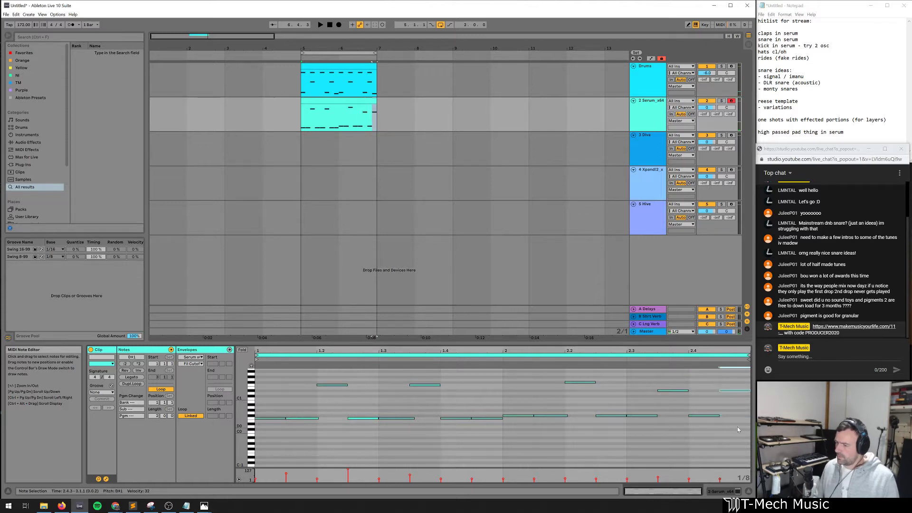
# Finish bar 2 with sixteenth notes: add D#1 at 2.4.2 and A#0 at 2.4.4, and shorten the 2.4.3 note and lower it to C#1
pyautogui.doubleClick(705, 391)
pyautogui.moveTo(719, 417); pyautogui.dragTo(716, 416)
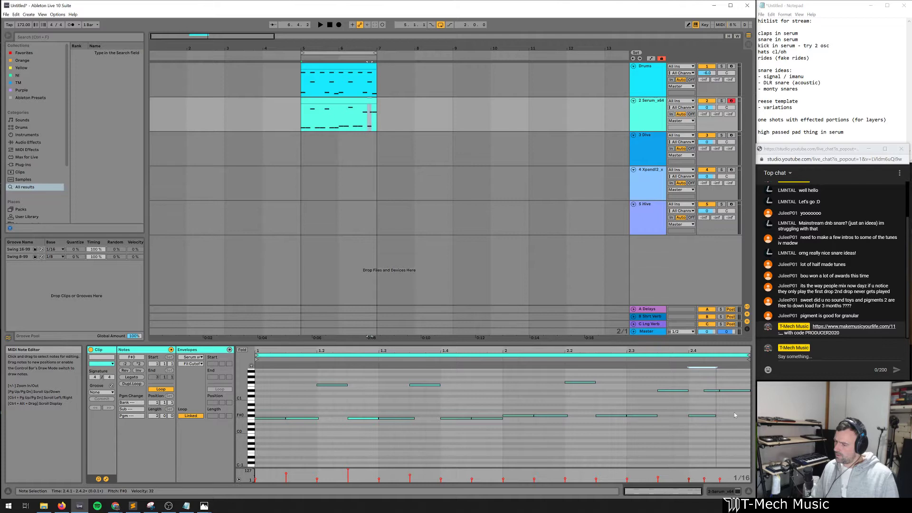
pyautogui.click(745, 408)
pyautogui.doubleClick(744, 407)
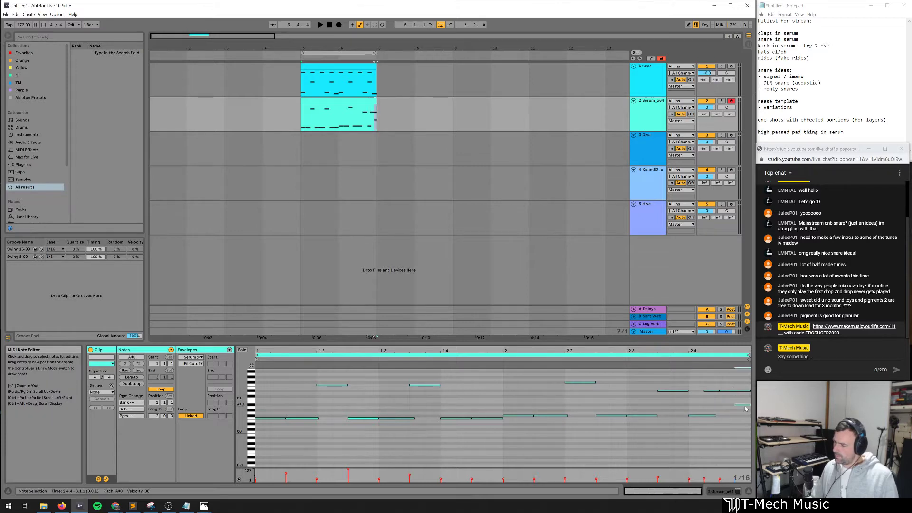
pyautogui.moveTo(750, 390); pyautogui.dragTo(740, 391)
pyautogui.press('space')
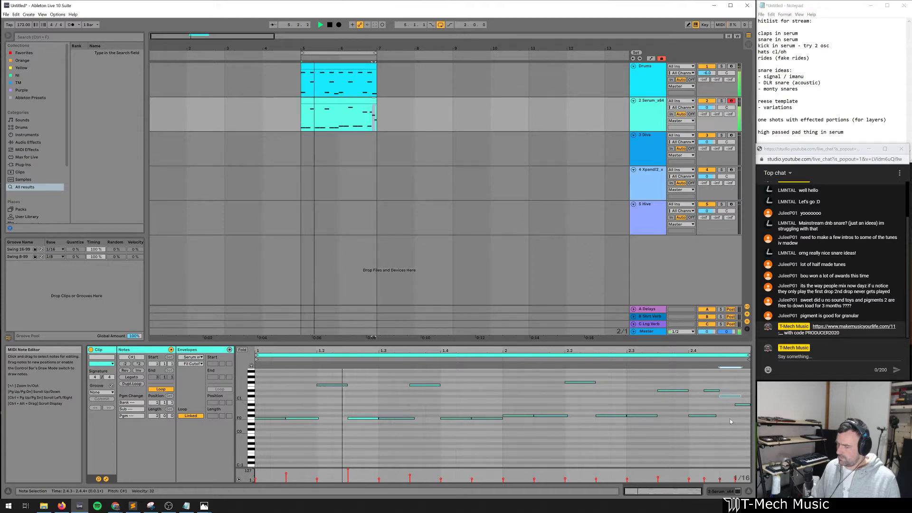
# Duplicate the Serum clip three times and extend the Drums clip to bar 13 so both parts span eight bars
pyautogui.click(342, 114)
pyautogui.hotkey('ctrl', 'd')
pyautogui.hotkey('ctrl', 'd')
pyautogui.hotkey('ctrl', 'd')
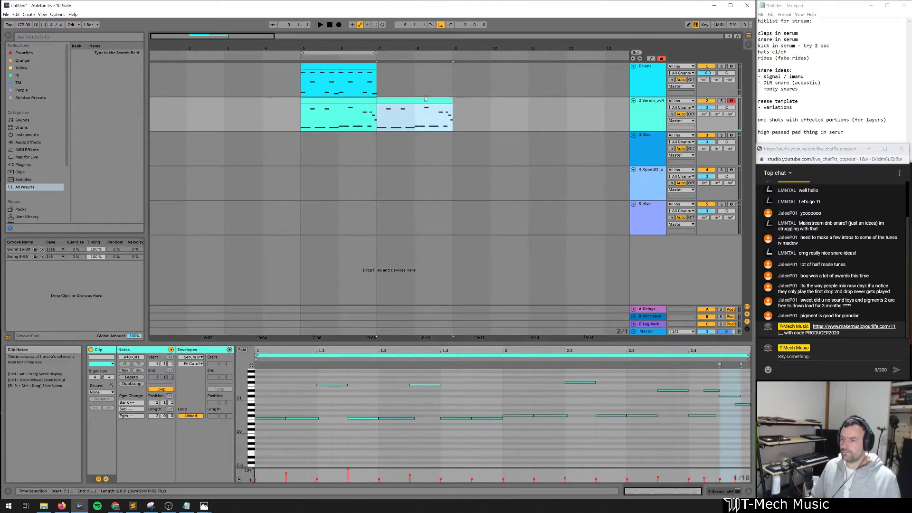
pyautogui.moveTo(423, 49)
pyautogui.mouseDown()
pyautogui.moveTo(249, 30)
pyautogui.moveTo(319, 54)
pyautogui.mouseUp()
pyautogui.click(225, 66)
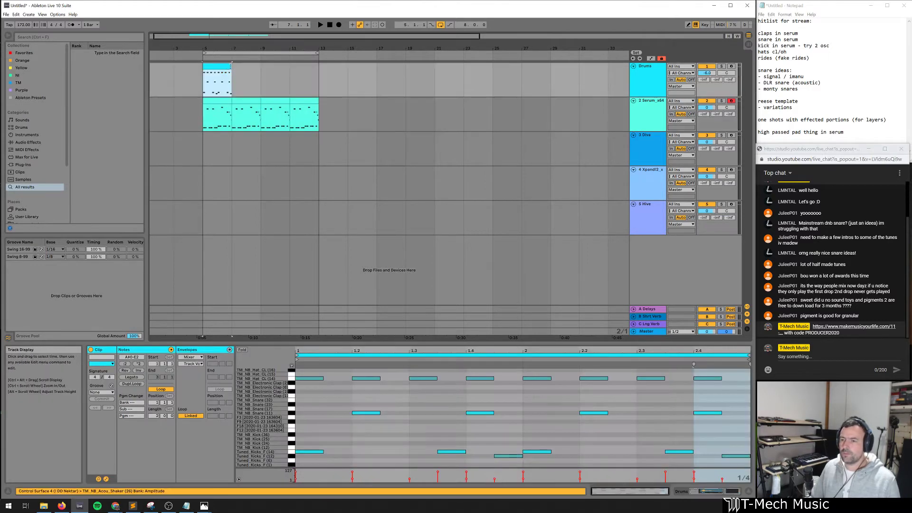
pyautogui.moveTo(231, 66); pyautogui.dragTo(327, 68)
# Open Serum on the second track, look through the 20-04 folder of its user presets, and close the plug-in window
pyautogui.click(648, 128)
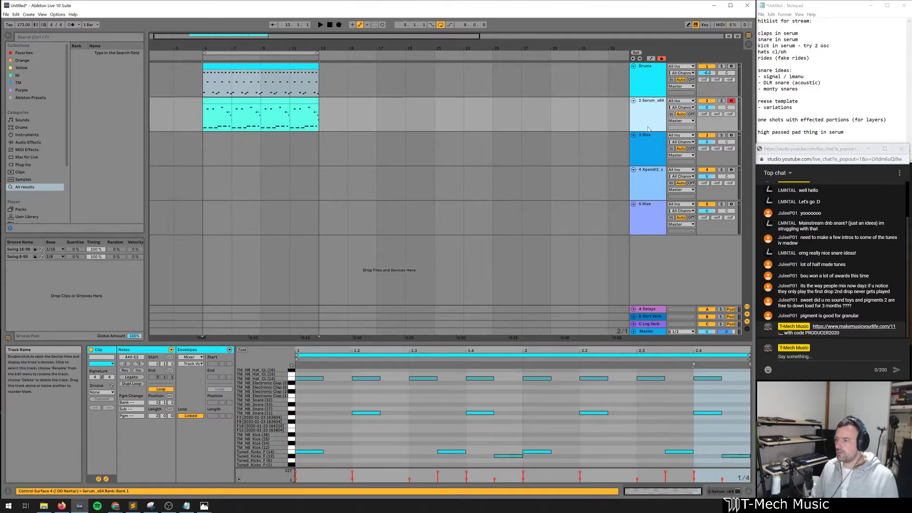
pyautogui.hotkey('shift', 'Tab')
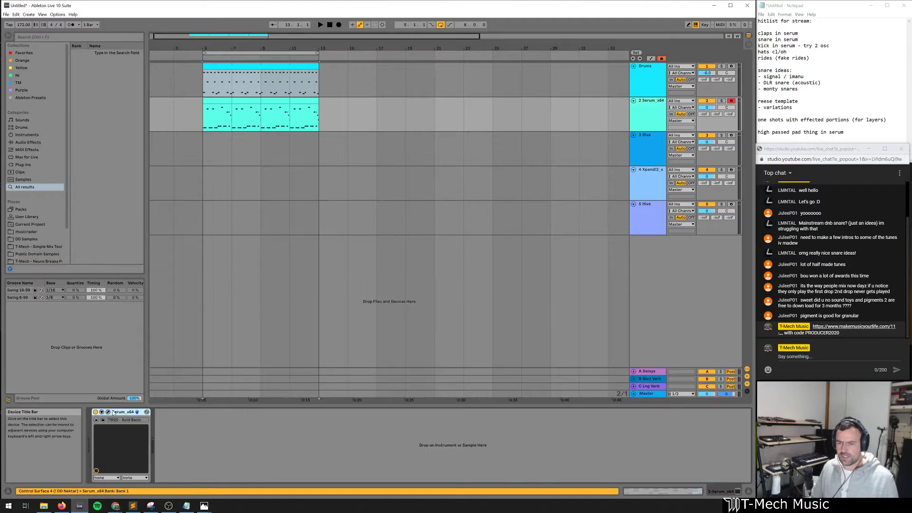
pyautogui.click(110, 413)
pyautogui.click(465, 79)
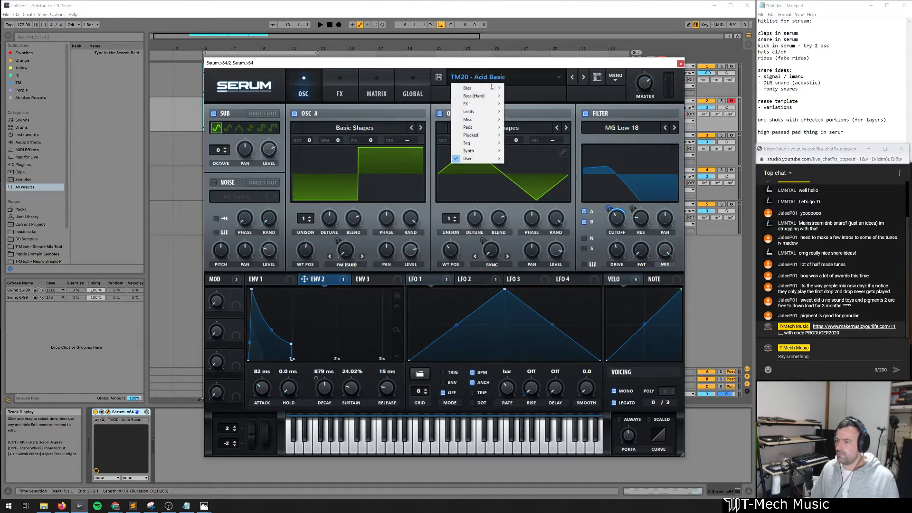
pyautogui.moveTo(484, 160)
pyautogui.moveTo(546, 158)
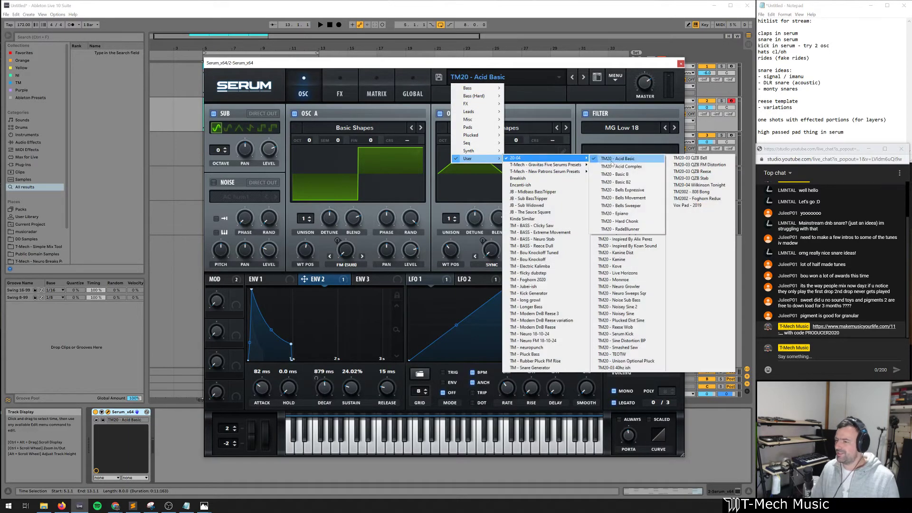
pyautogui.click(620, 198)
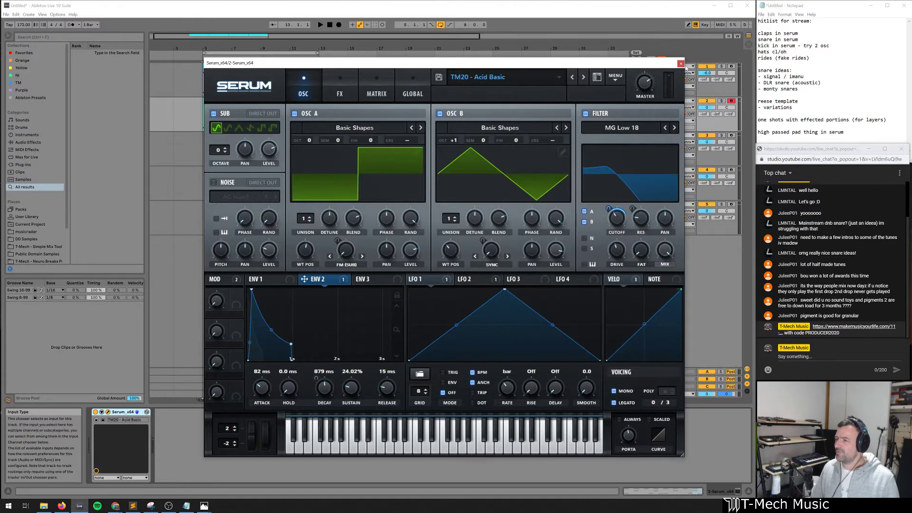
pyautogui.click(680, 63)
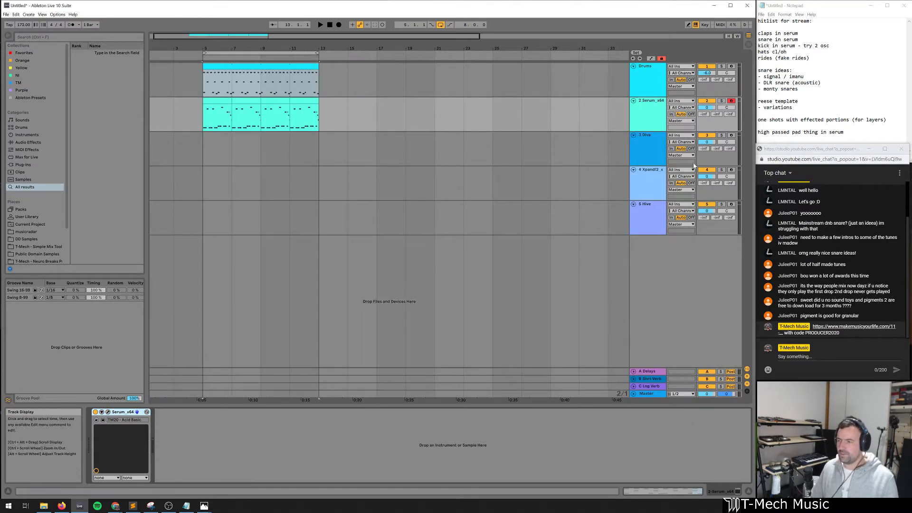
# Browse DD Samples to the Loops folder of the T-Mech Neuro Breaks Vol 1 pack inside 2020 Packs
pyautogui.press('Down')
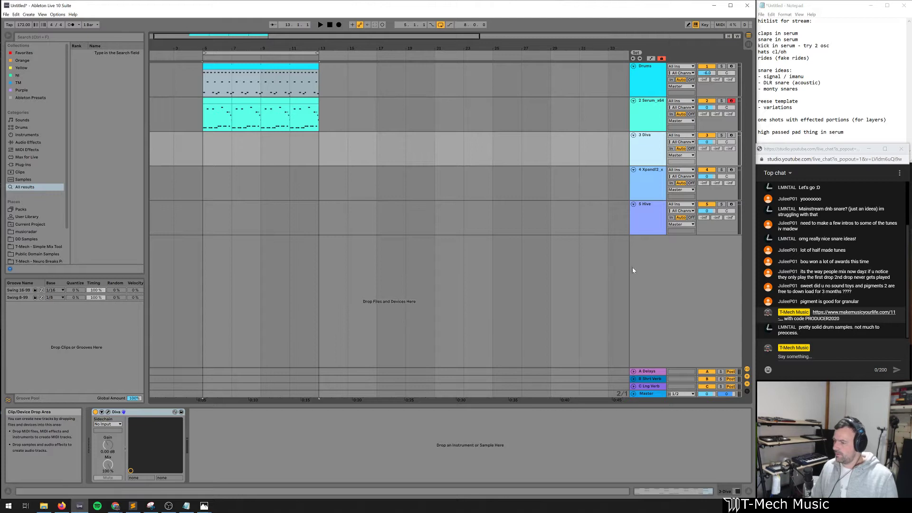
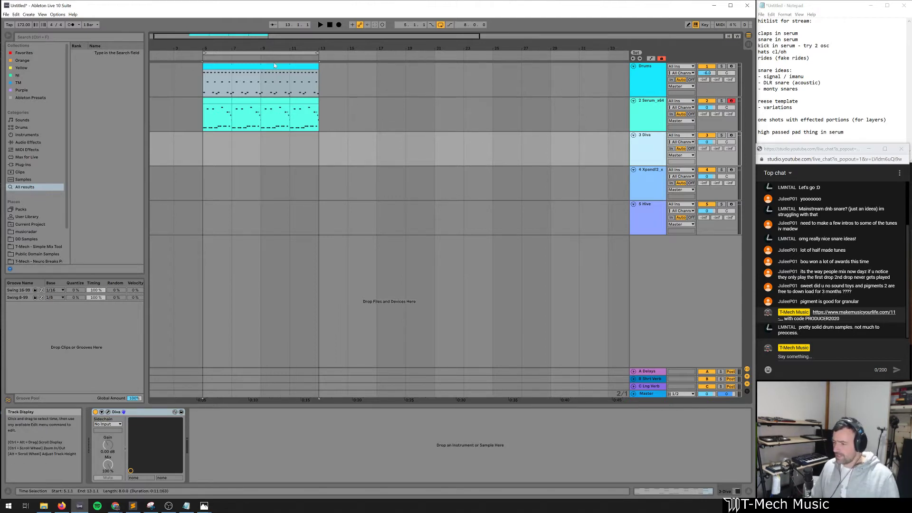
pyautogui.click(239, 69)
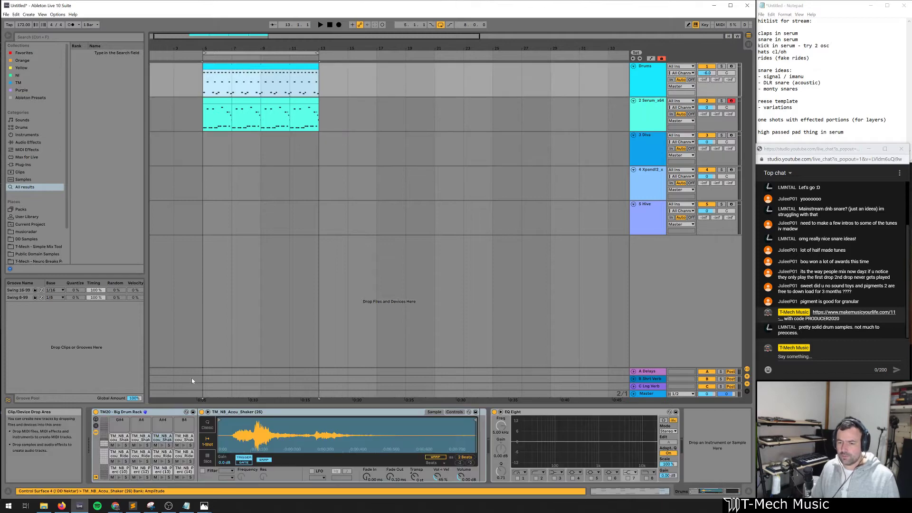
pyautogui.scroll(-3, 41, 243)
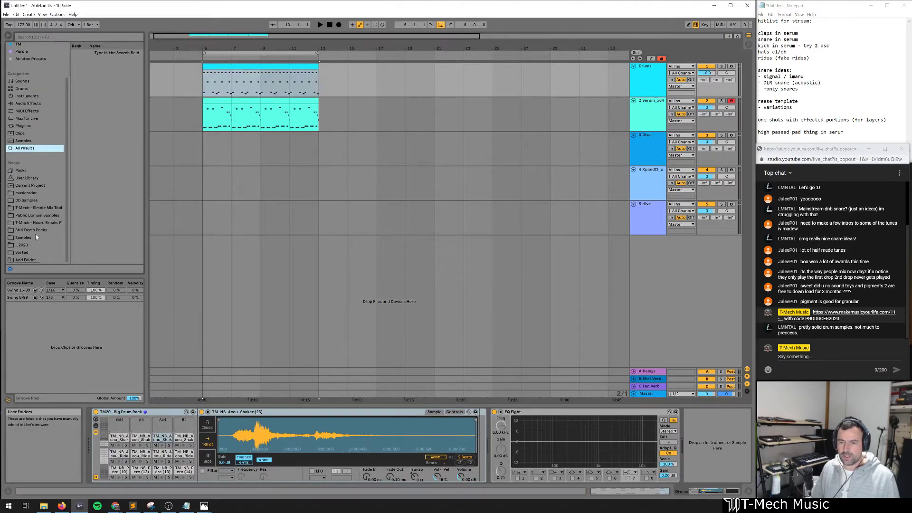
pyautogui.click(33, 238)
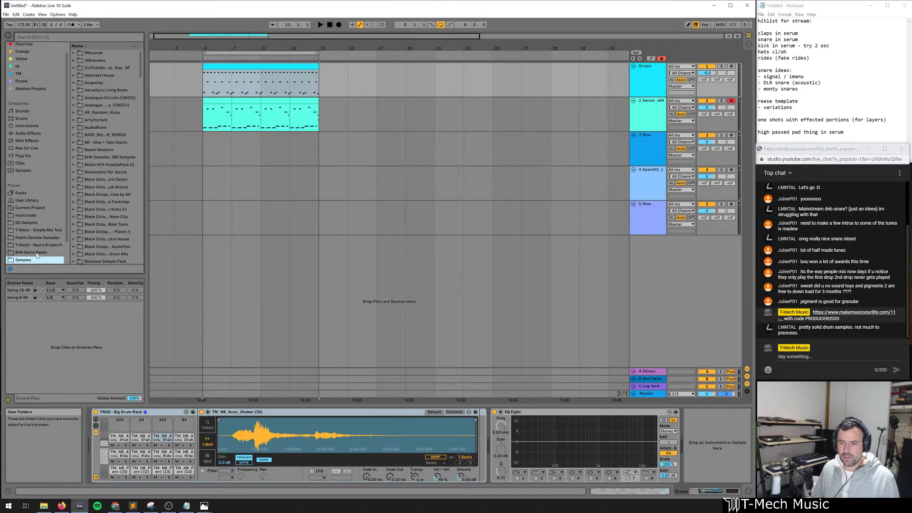
pyautogui.scroll(-2, 38, 252)
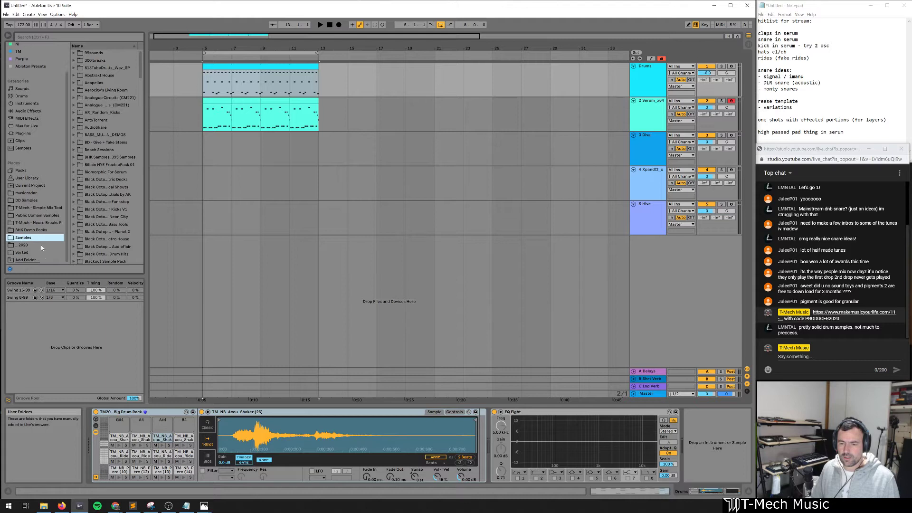
pyautogui.click(36, 200)
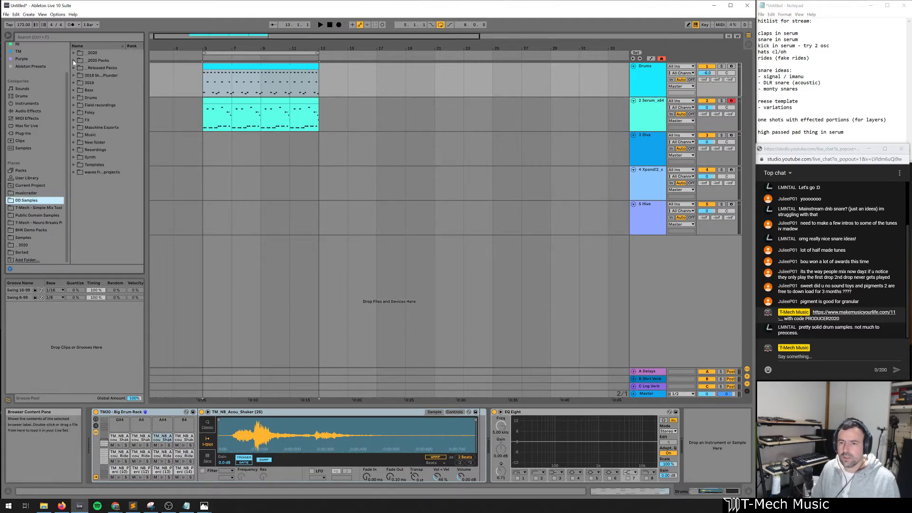
pyautogui.click(73, 60)
pyautogui.moveTo(145, 105); pyautogui.dragTo(352, 109)
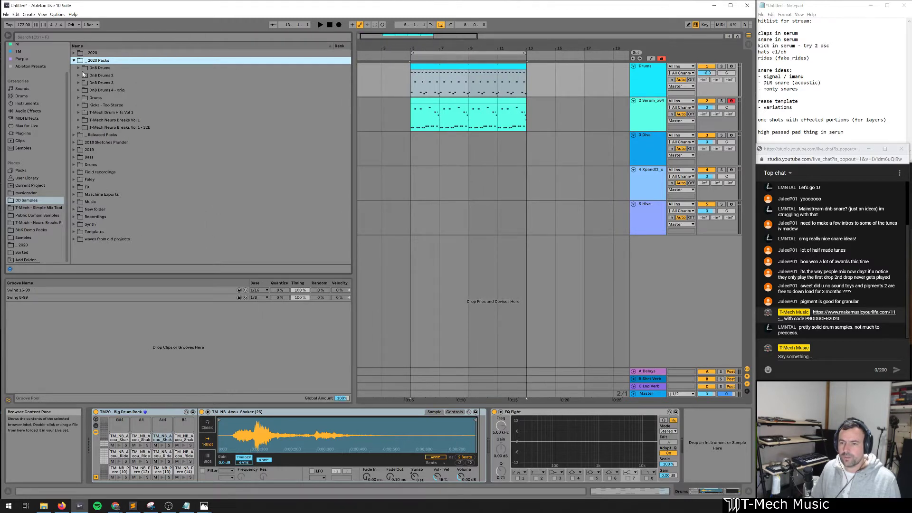
pyautogui.click(79, 120)
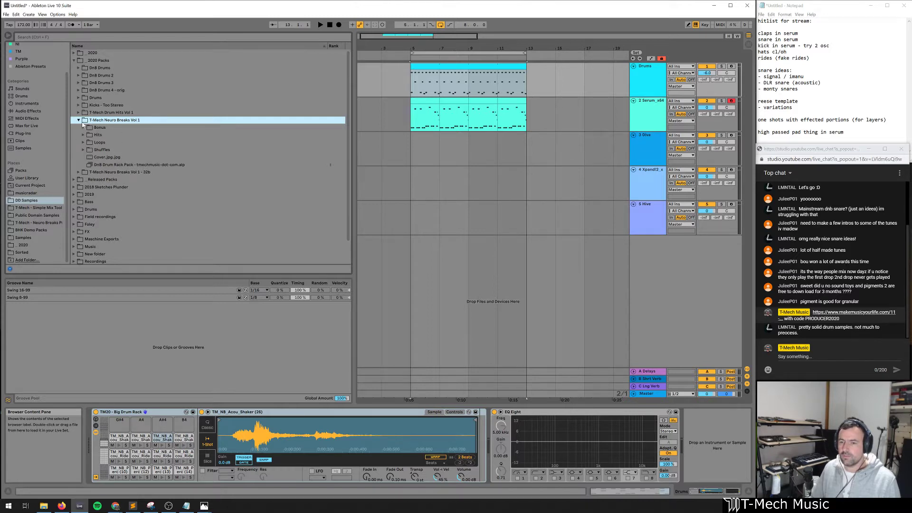
pyautogui.click(83, 143)
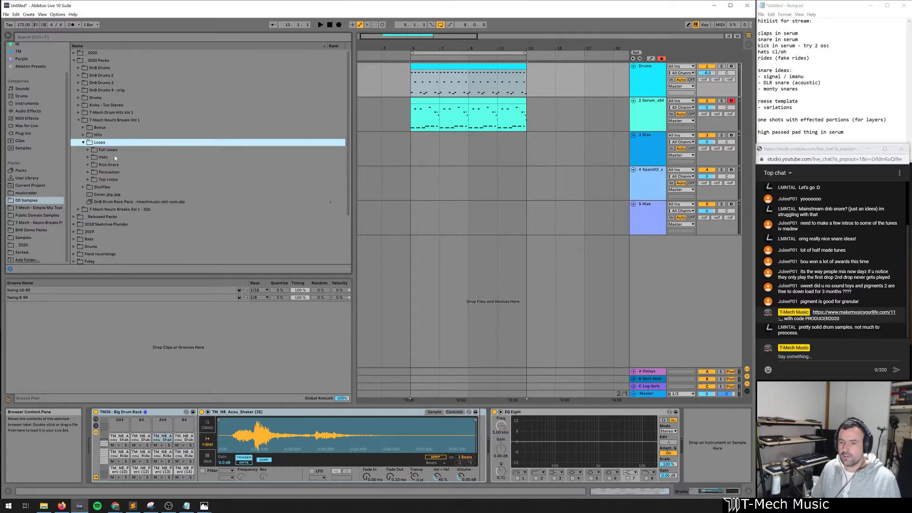
# Audition several drum loops in the pack's Full Loops folder, including TM_NB_Loops_Full (15), (32), (39) and (27), and collapse the folder
pyautogui.click(89, 150)
pyautogui.scroll(-3, 129, 190)
pyautogui.click(130, 191)
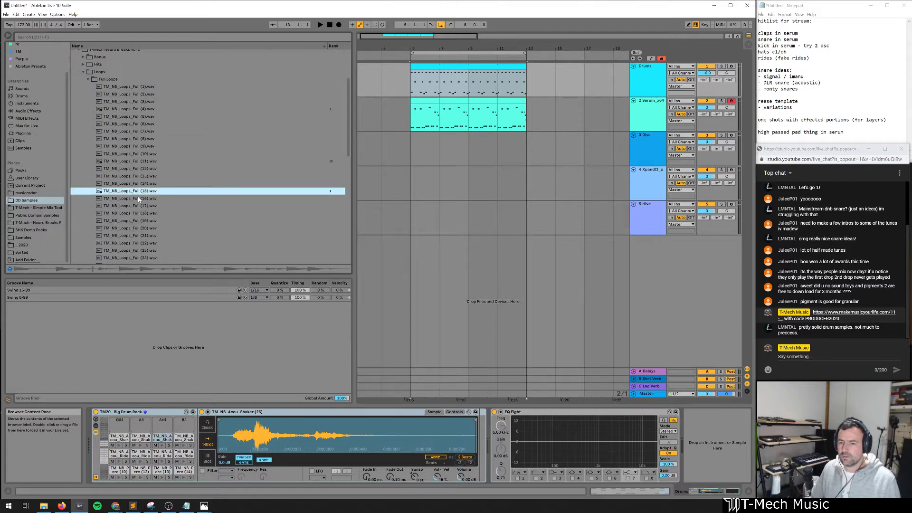
pyautogui.scroll(-5, 139, 200)
pyautogui.click(141, 192)
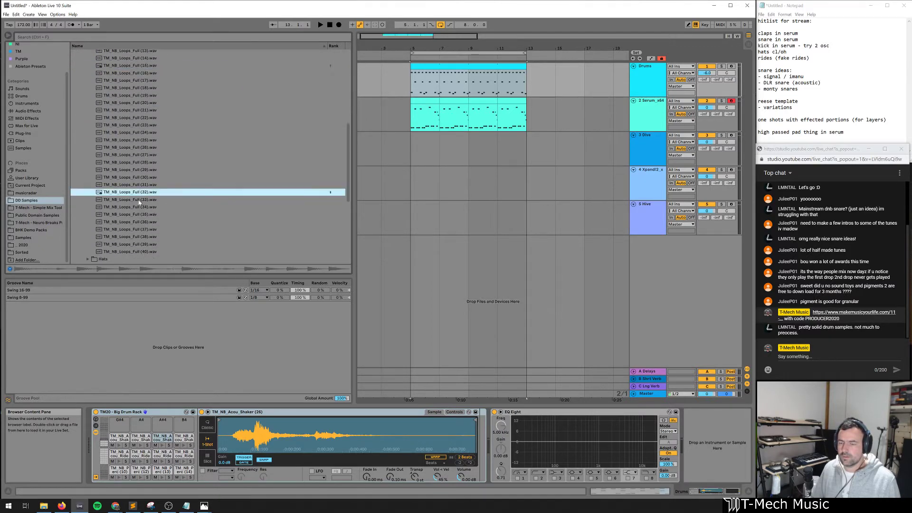
pyautogui.scroll(-3, 139, 203)
pyautogui.click(142, 181)
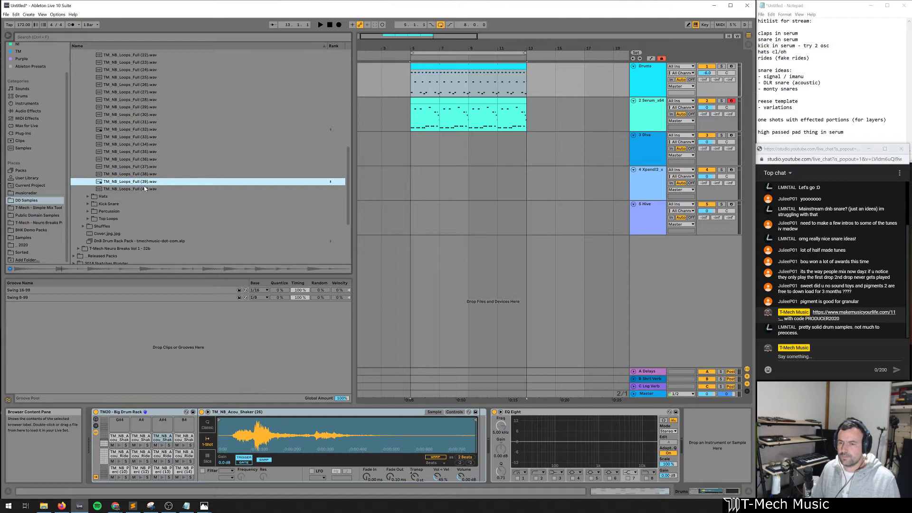
pyautogui.scroll(3, 143, 171)
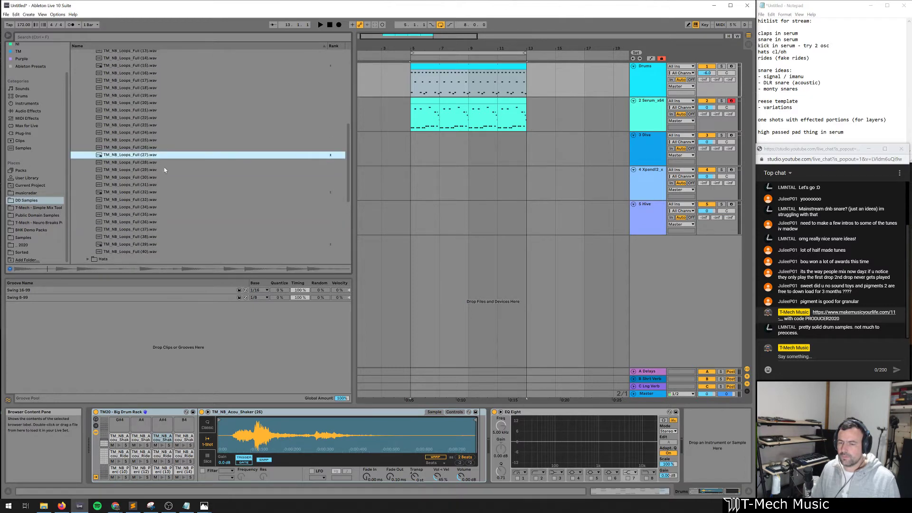
pyautogui.scroll(10, 142, 156)
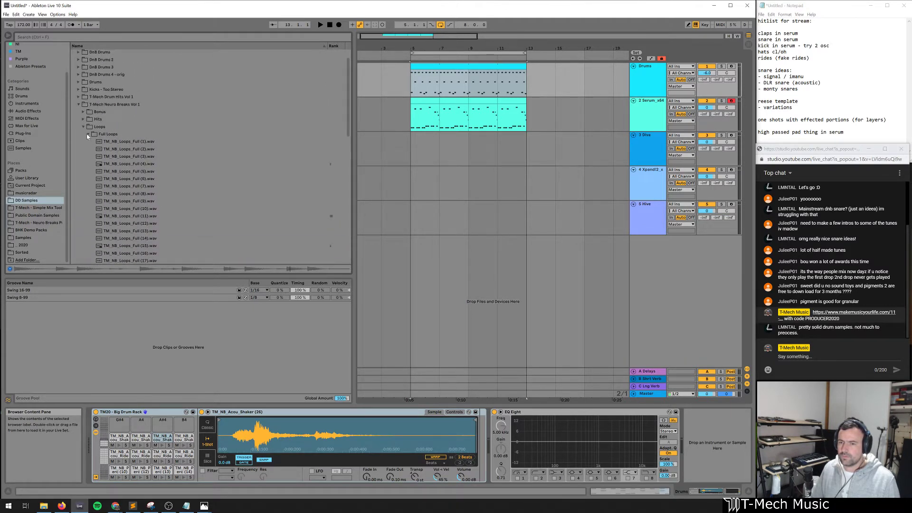
pyautogui.click(87, 134)
# Play the arrangement briefly, narrow the sample browser, and place the insert marker at bar 5 on the Diva track
pyautogui.press('space')
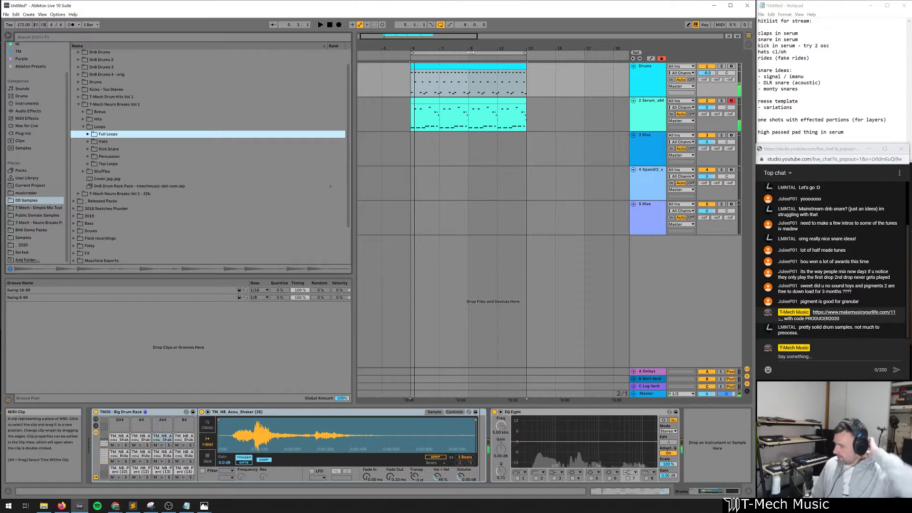
pyautogui.moveTo(470, 48); pyautogui.dragTo(467, 40)
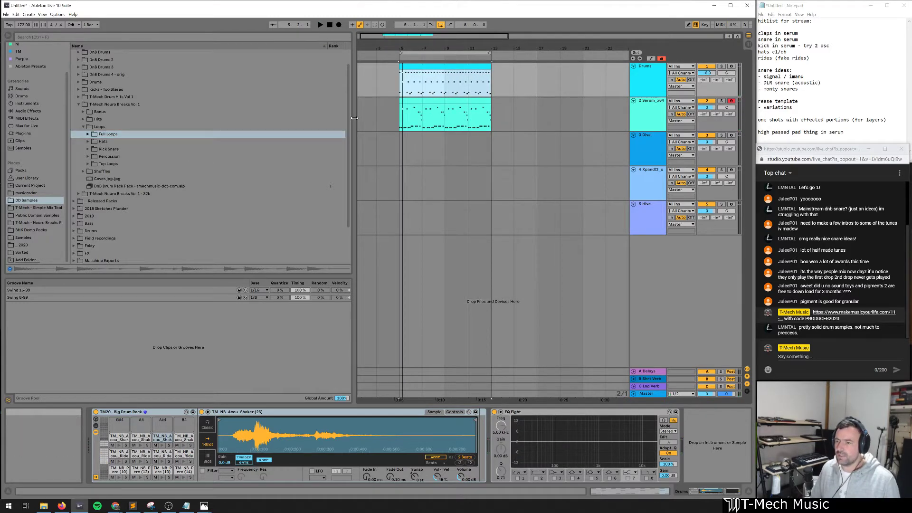
pyautogui.moveTo(354, 118); pyautogui.dragTo(202, 123)
pyautogui.click(253, 149)
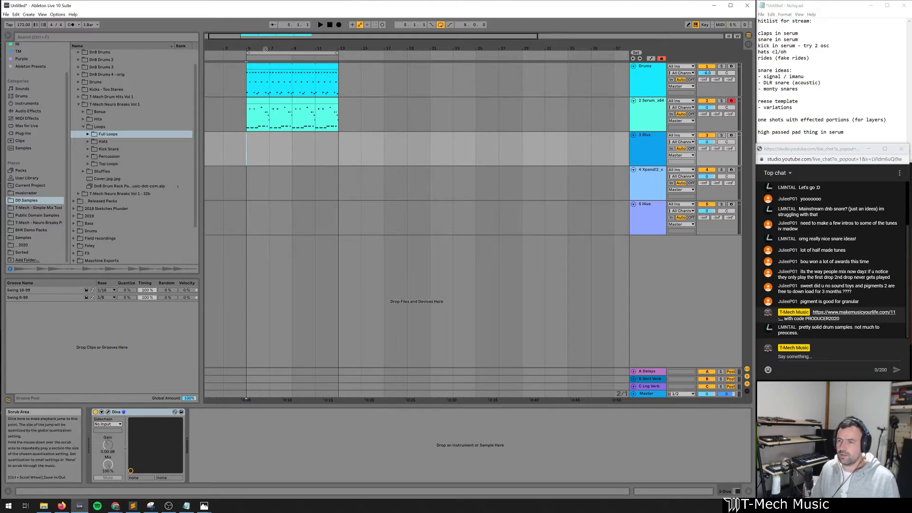
# Arm the Diva track for recording and open Diva's preset browser
pyautogui.moveTo(273, 51); pyautogui.dragTo(286, 51)
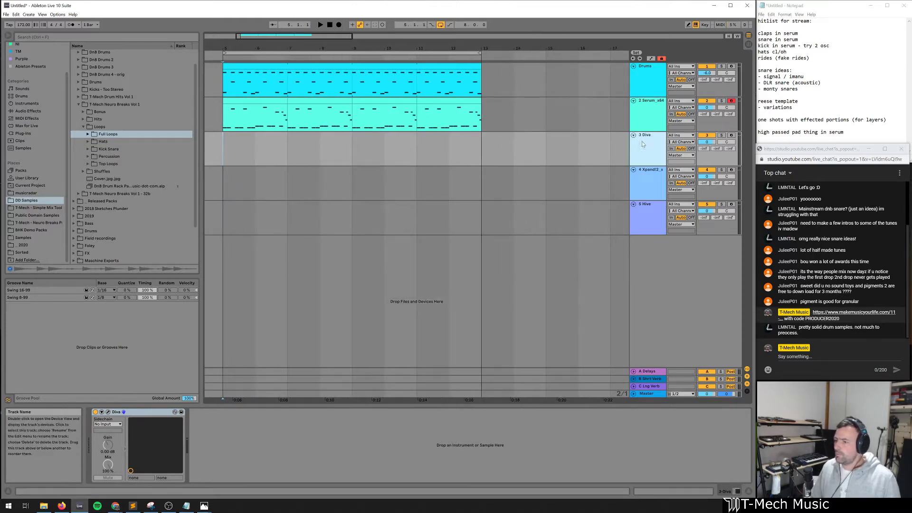
pyautogui.click(731, 136)
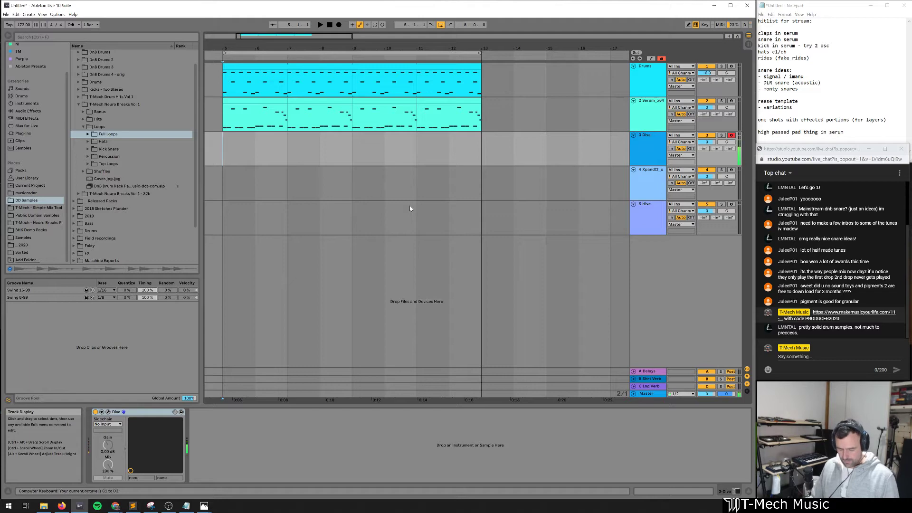
pyautogui.click(646, 147)
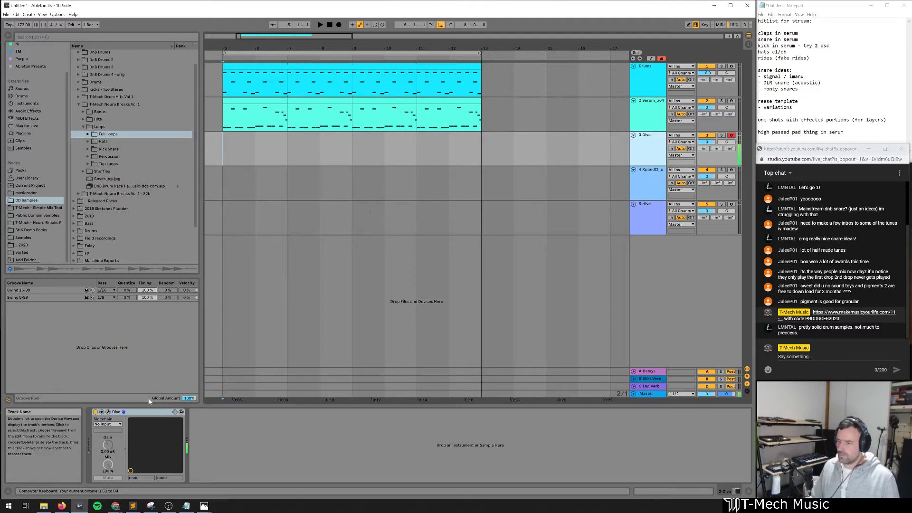
pyautogui.click(108, 411)
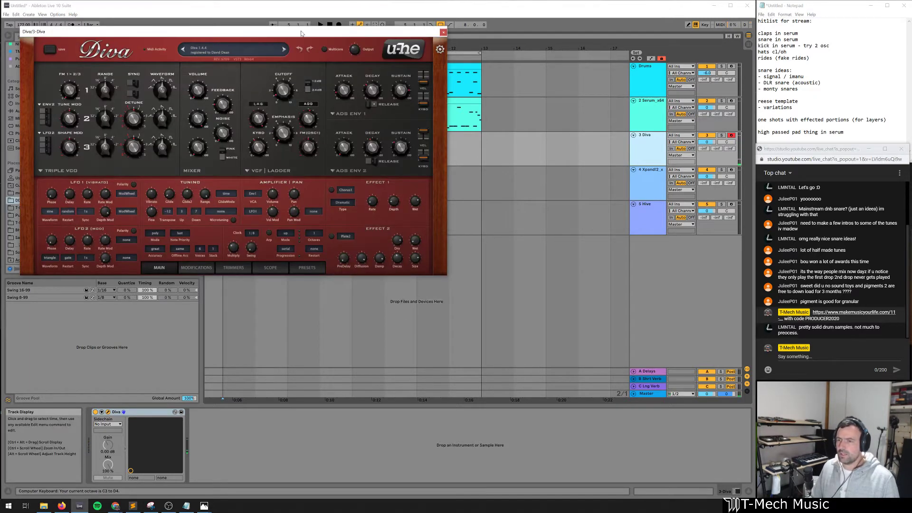
pyautogui.moveTo(301, 34); pyautogui.dragTo(514, 99)
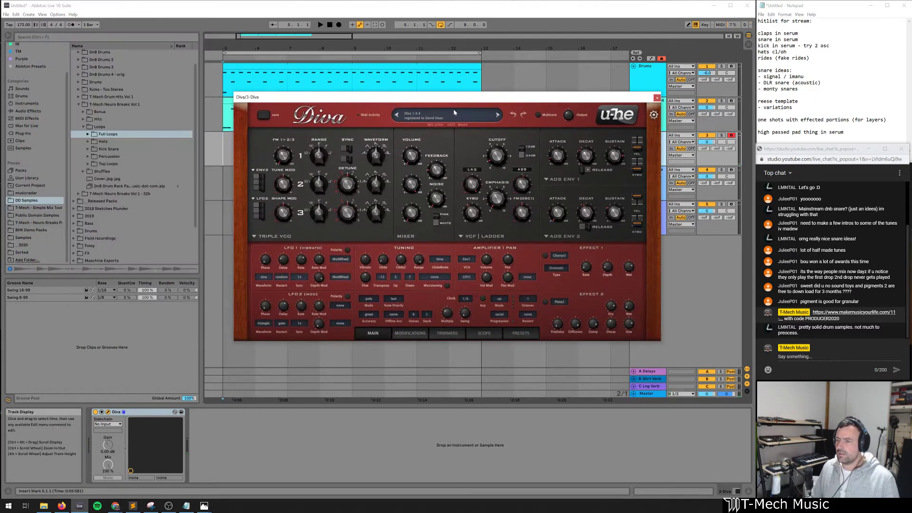
pyautogui.click(521, 333)
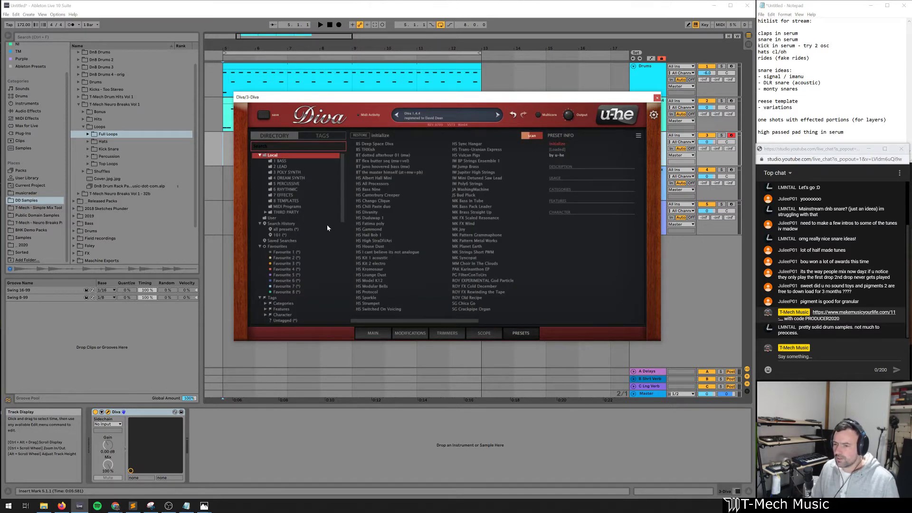
# Audition presets in Diva's 2 LEAD folder, including MK Bass Marshall and HS Phobos Grunt, load MK Overdrive High and close the plug-in window
pyautogui.click(282, 167)
pyautogui.click(474, 246)
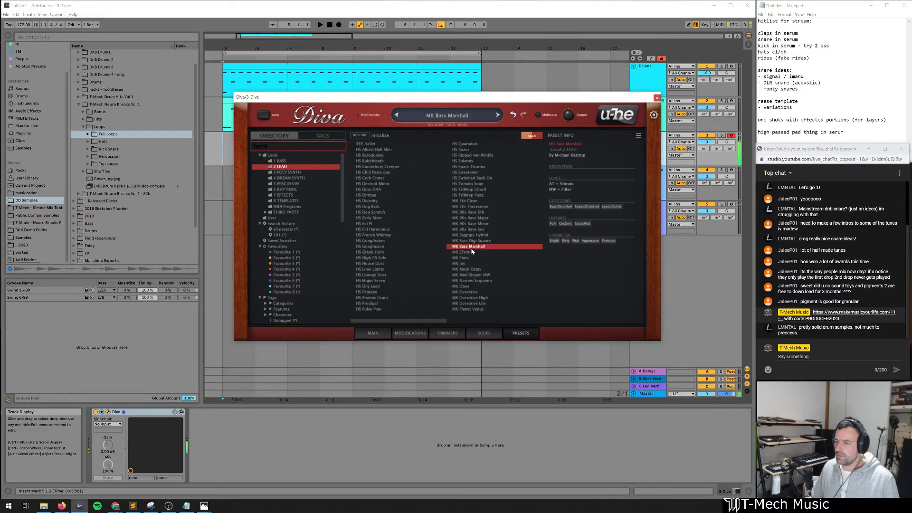
pyautogui.click(470, 269)
pyautogui.click(398, 298)
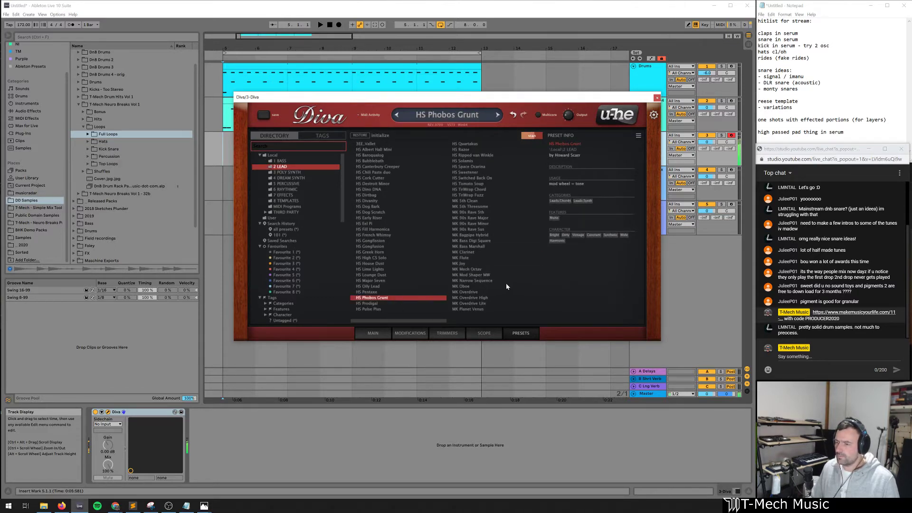
pyautogui.click(475, 298)
pyautogui.click(459, 321)
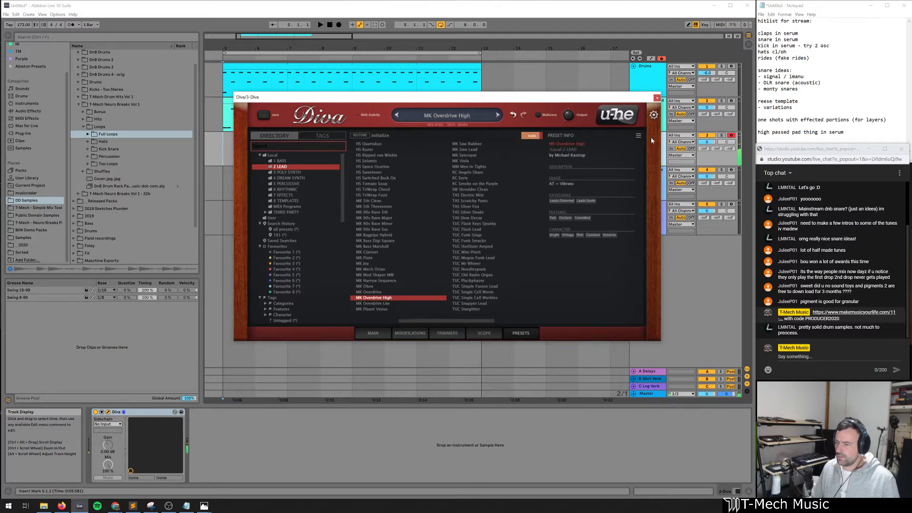
pyautogui.click(657, 98)
# Insert an empty four-bar MIDI clip on the Diva track from bar 5 to bar 9
pyautogui.moveTo(223, 148); pyautogui.dragTo(352, 148)
pyautogui.hotkey('ctrl', 'shift', 'm')
pyautogui.press('f')
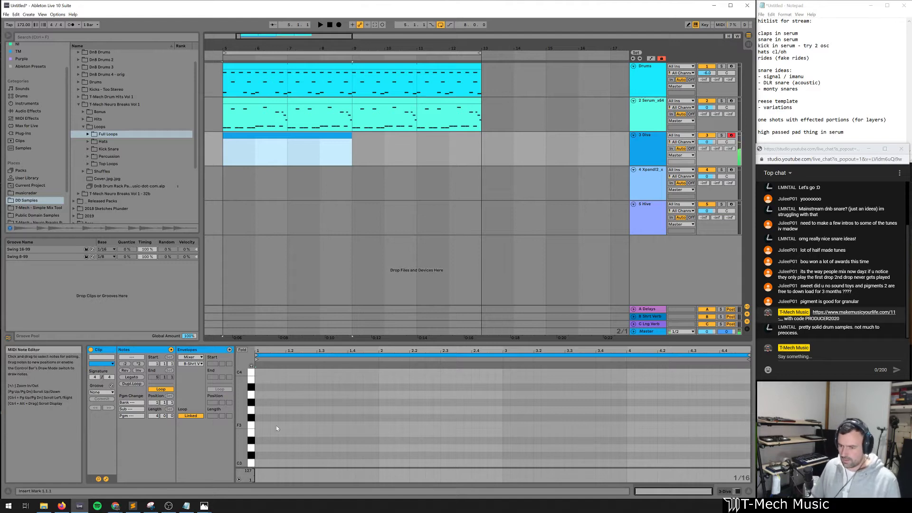
# Try short F3 notes at the start and around beat 1.4 of the Diva clip during playback, and delete them
pyautogui.doubleClick(260, 424)
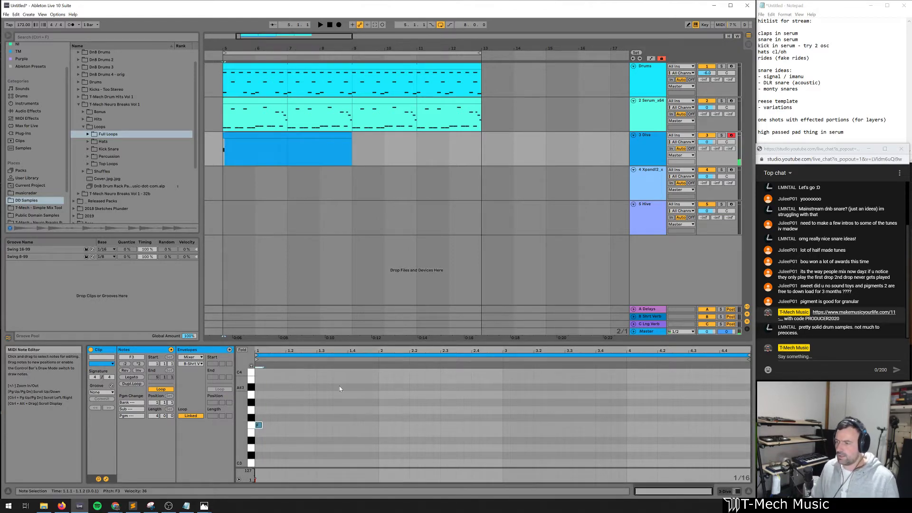
pyautogui.press('space')
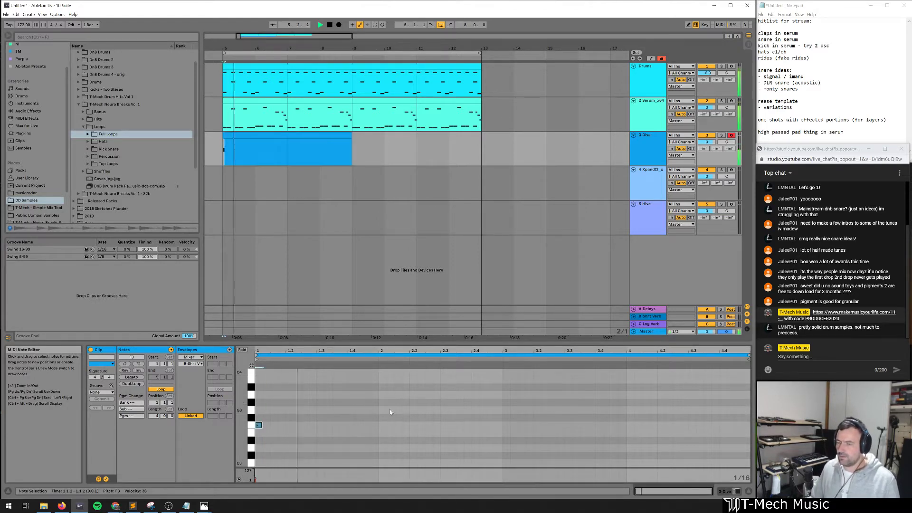
pyautogui.doubleClick(350, 425)
pyautogui.press('space')
pyautogui.press('space')
pyautogui.moveTo(283, 418); pyautogui.dragTo(249, 432)
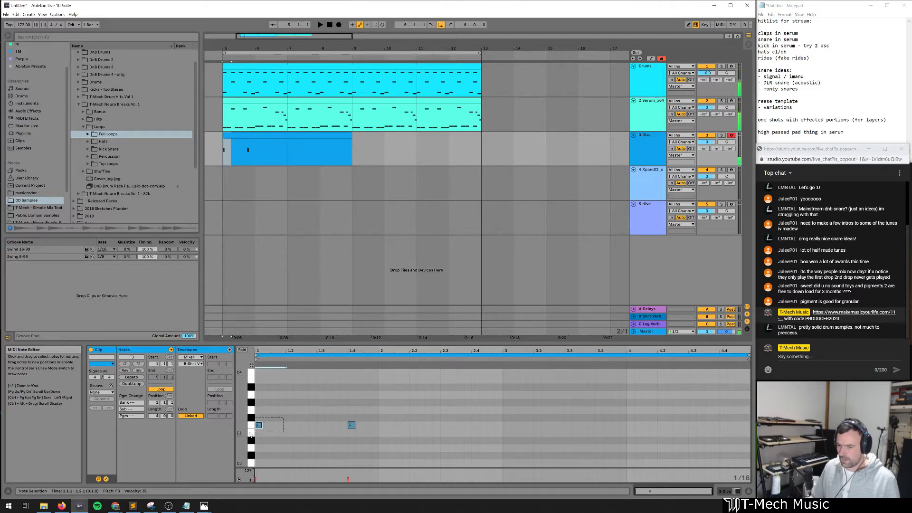
pyautogui.click(292, 425)
pyautogui.moveTo(380, 417); pyautogui.dragTo(218, 448)
pyautogui.press('Delete')
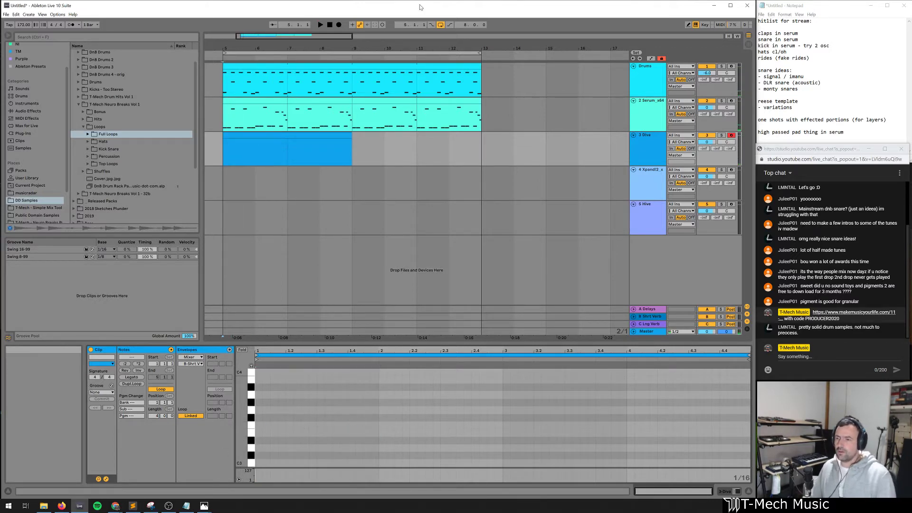
# Stretch the notes of the drum clip to half tempo and play the arrangement
pyautogui.click(400, 72)
pyautogui.click(350, 384)
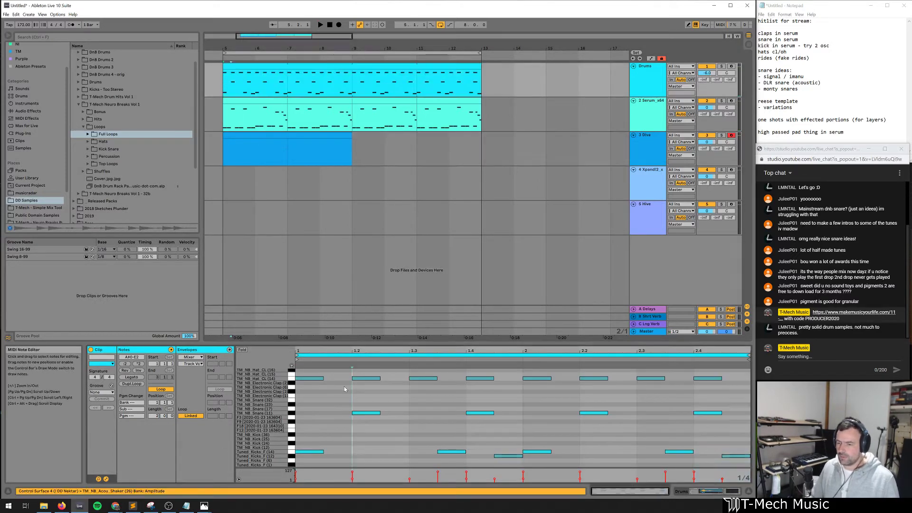
pyautogui.click(138, 364)
pyautogui.press('space')
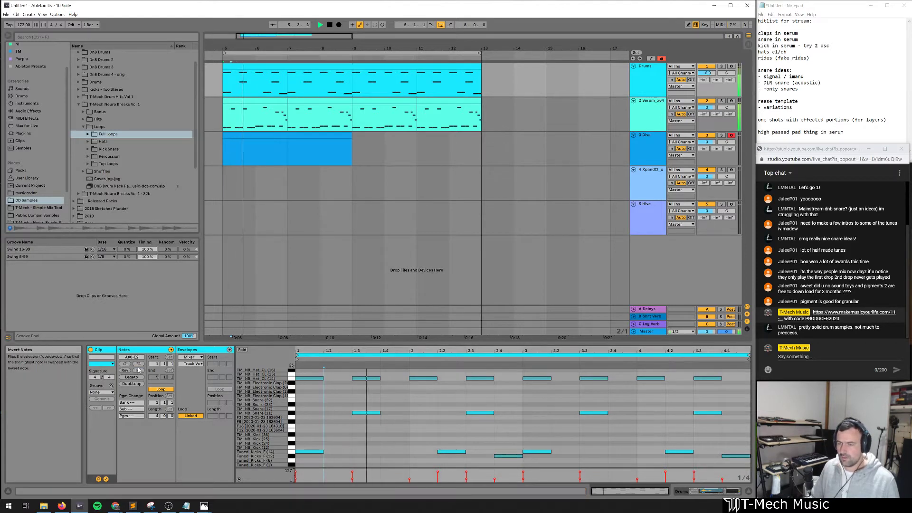
# Place a sixteenth-long F3 note at beat 1.2 in the Diva clip and play it back
pyautogui.click(300, 135)
pyautogui.press('space')
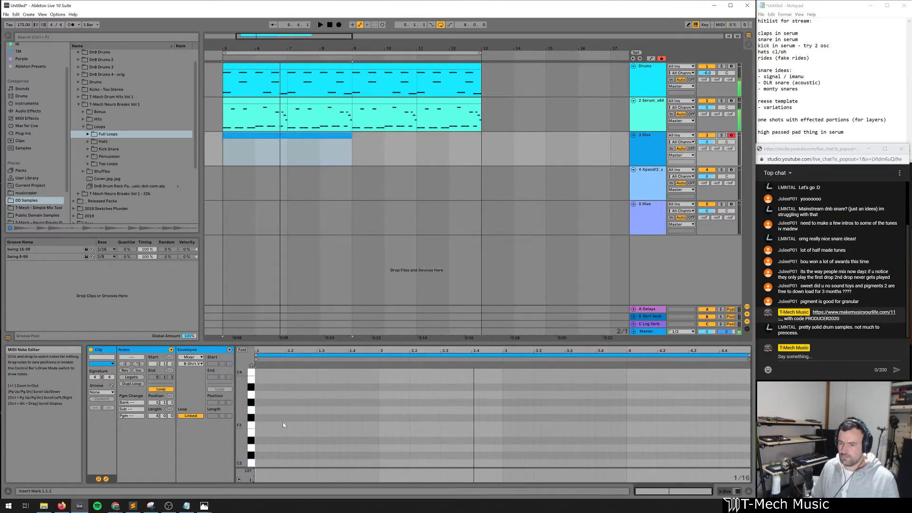
pyautogui.doubleClick(289, 425)
pyautogui.press('space')
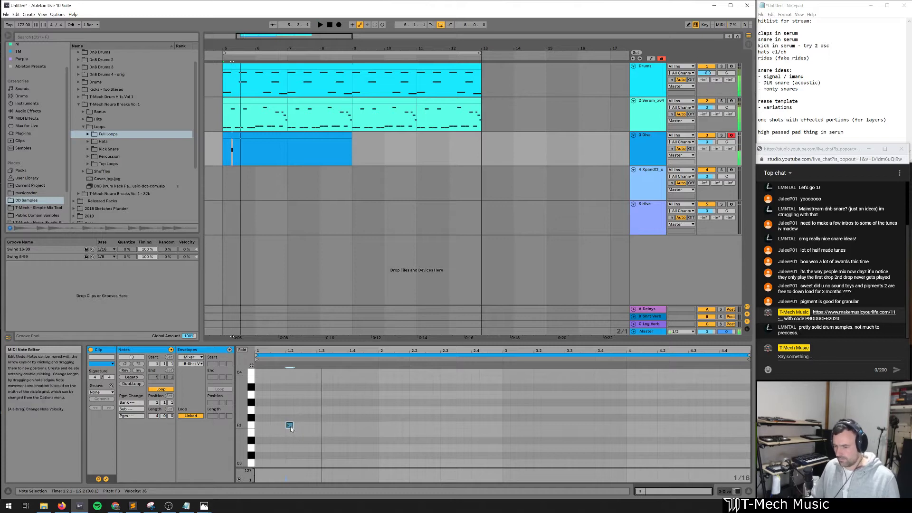
# Add a second F3 note at about 1.4.3 in the Diva clip and duplicate the two-bar pattern into bars 3 and 4
pyautogui.click(340, 427)
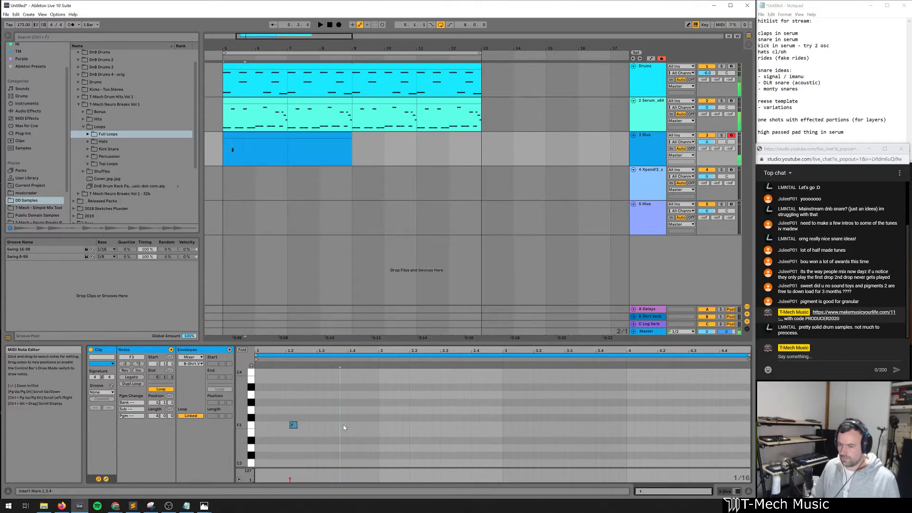
pyautogui.doubleClick(343, 425)
pyautogui.press('space')
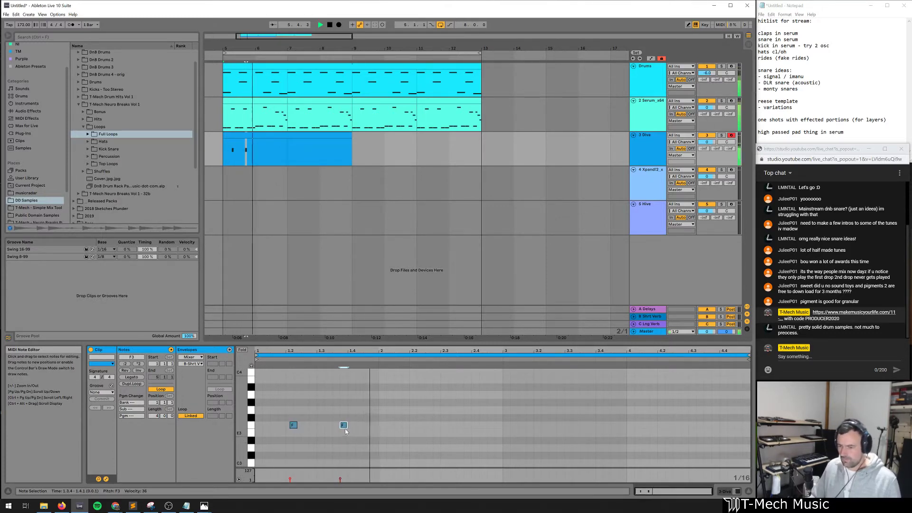
pyautogui.moveTo(345, 428); pyautogui.dragTo(371, 428)
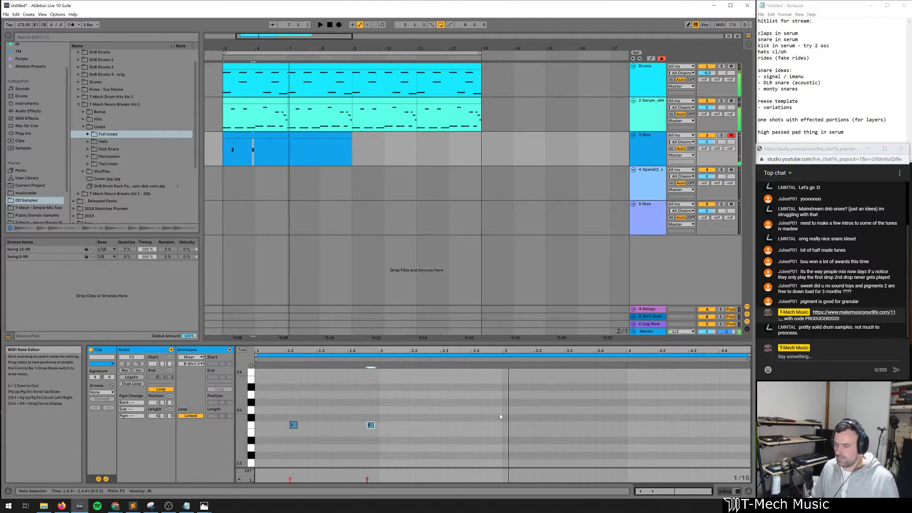
pyautogui.press('space')
pyautogui.moveTo(500, 414); pyautogui.dragTo(122, 449)
pyautogui.hotkey('ctrl', 'd')
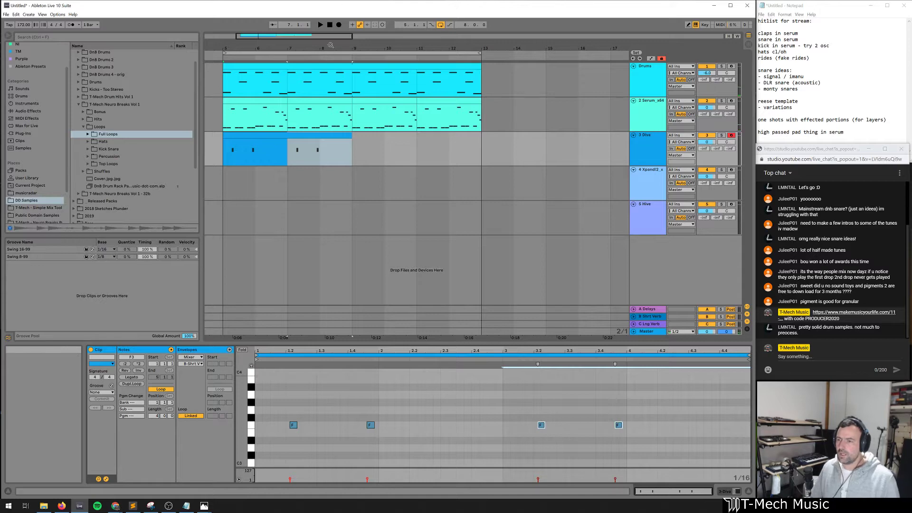
# Compress the drum clip's notes back to double tempo
pyautogui.click(239, 76)
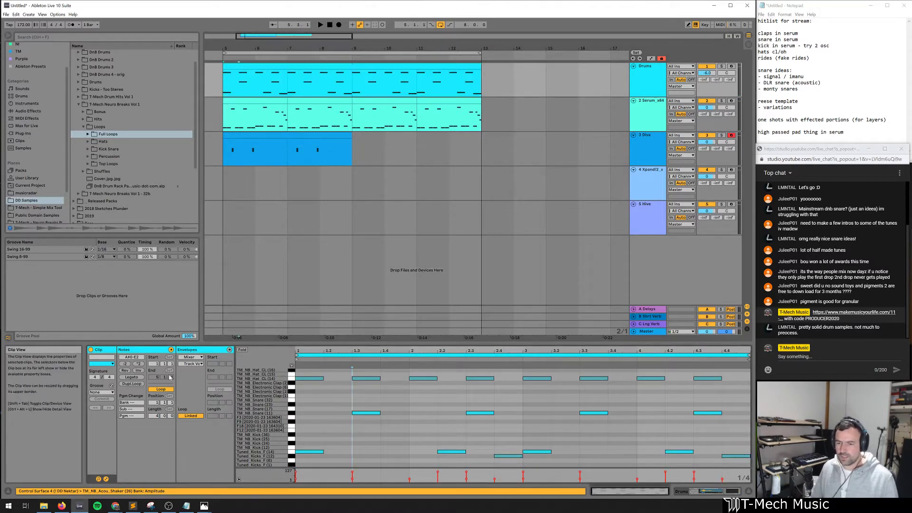
pyautogui.click(125, 364)
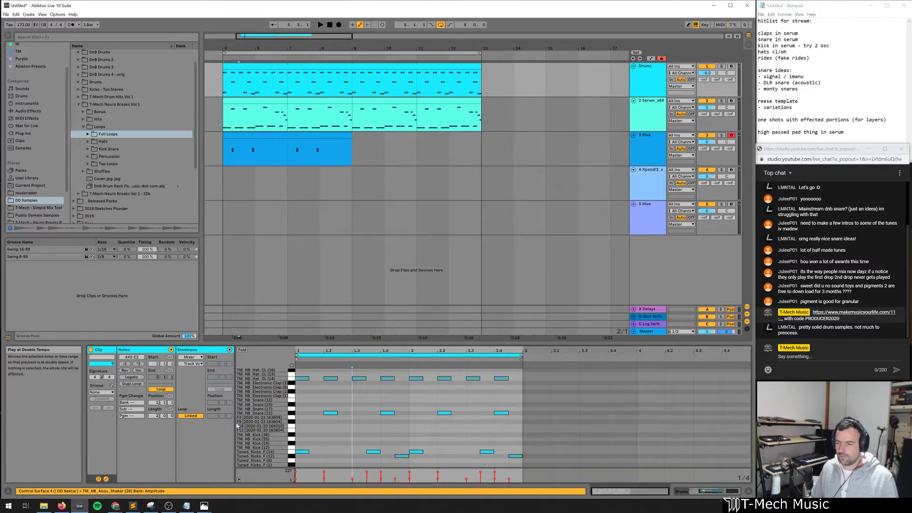
# Duplicate the four-bar Diva clip to bars 9 to 13 and play the arrangement with the eight-bar part
pyautogui.click(332, 136)
pyautogui.hotkey('ctrl', 'd')
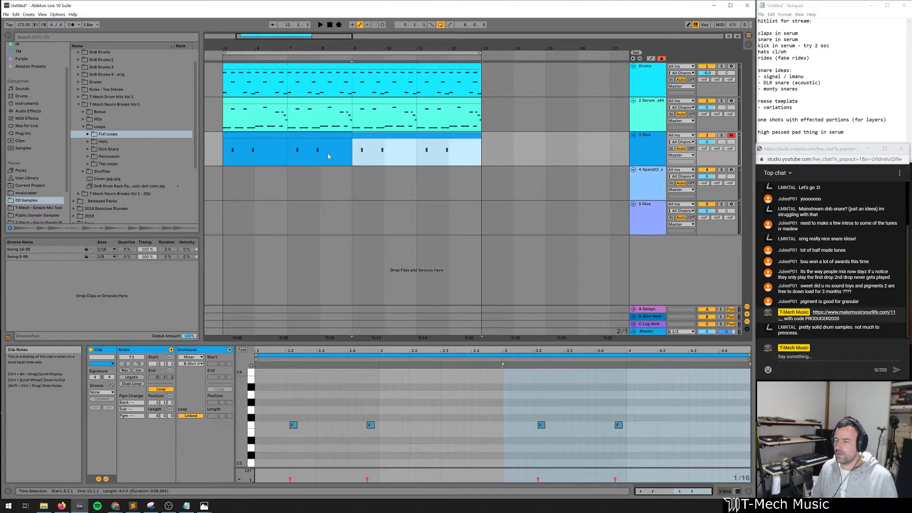
pyautogui.click(318, 200)
pyautogui.moveTo(352, 138); pyautogui.dragTo(477, 138)
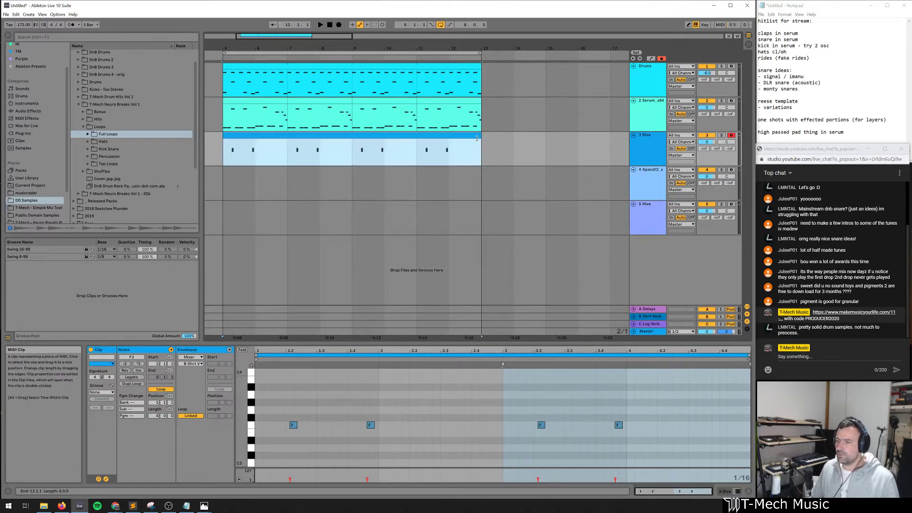
pyautogui.press('space')
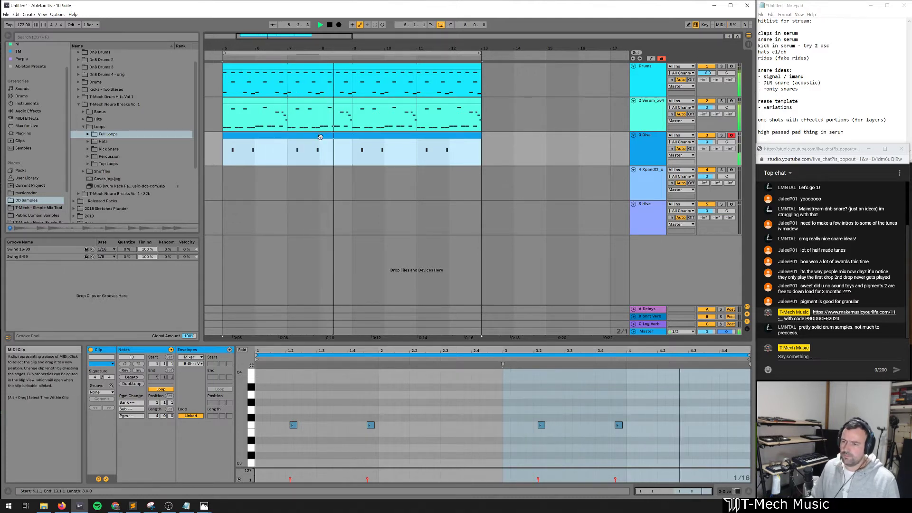
pyautogui.press('space')
pyautogui.click(360, 146)
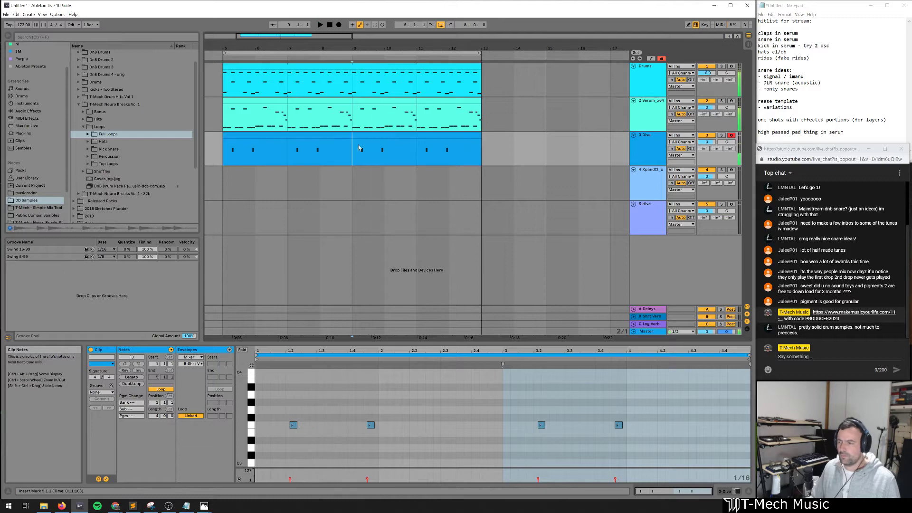
# Reopen Diva on its main page, adjust the filter cutoff during playback, and close the plug-in window
pyautogui.click(645, 146)
pyautogui.hotkey('shift', 'Tab')
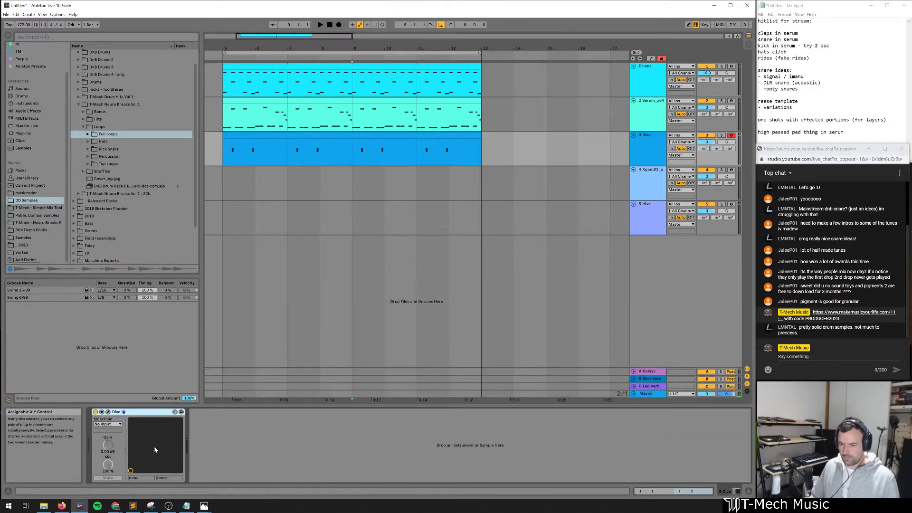
pyautogui.click(108, 411)
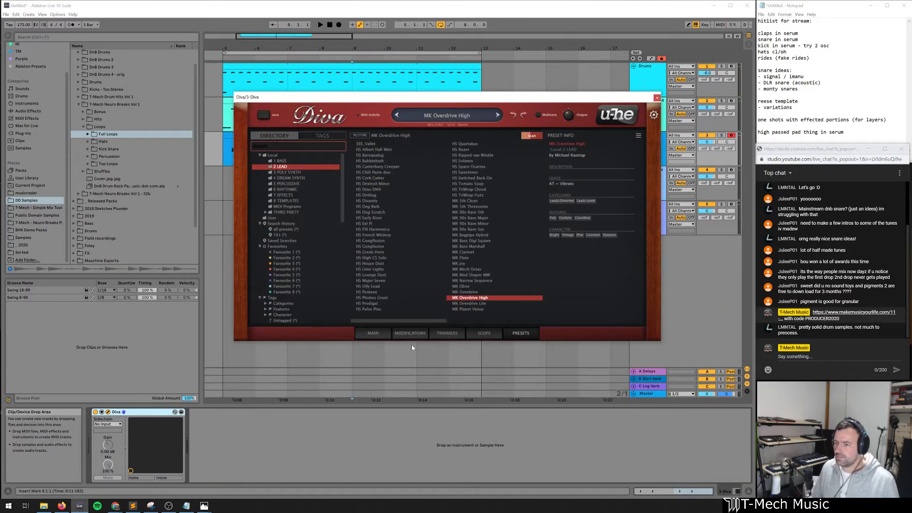
pyautogui.click(373, 333)
pyautogui.press('space')
pyautogui.moveTo(491, 162); pyautogui.dragTo(498, 129)
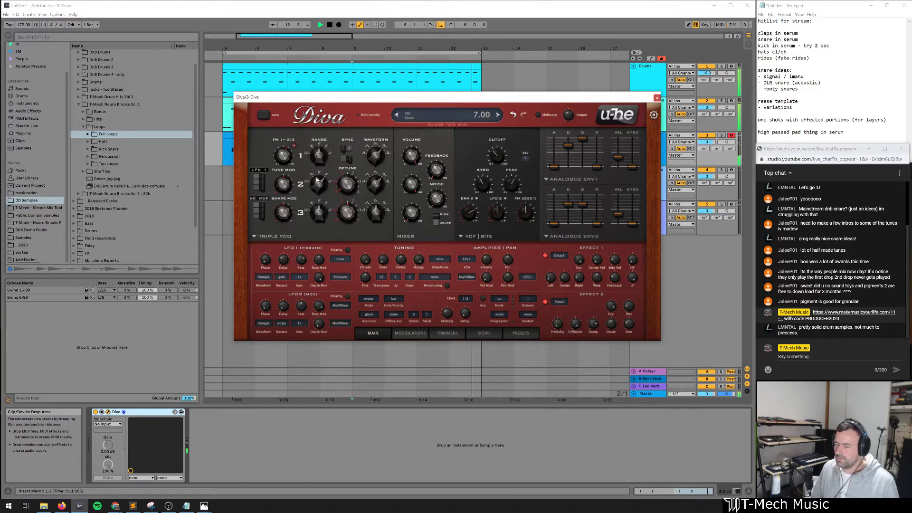
pyautogui.moveTo(483, 100); pyautogui.dragTo(473, 136)
pyautogui.click(645, 133)
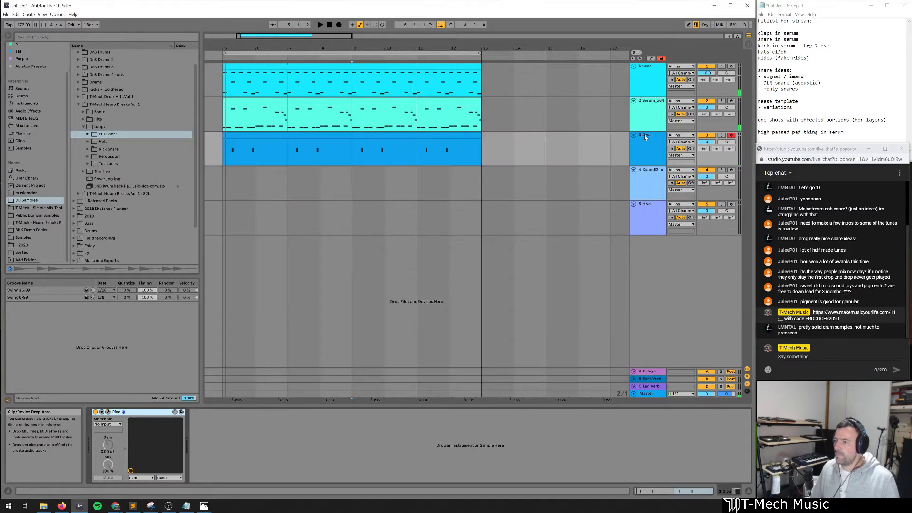
pyautogui.press('space')
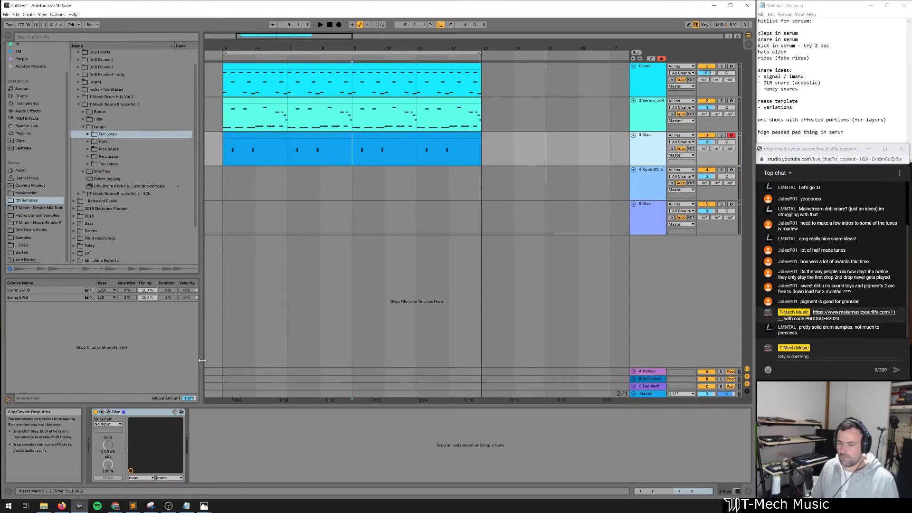
# Expose Diva's Shape1, Shape2, Shape3, Frequency, Resonance and KeyFollow as configured device parameters, closing the plug-in window and leaving Configure mode
pyautogui.click(102, 412)
pyautogui.click(196, 412)
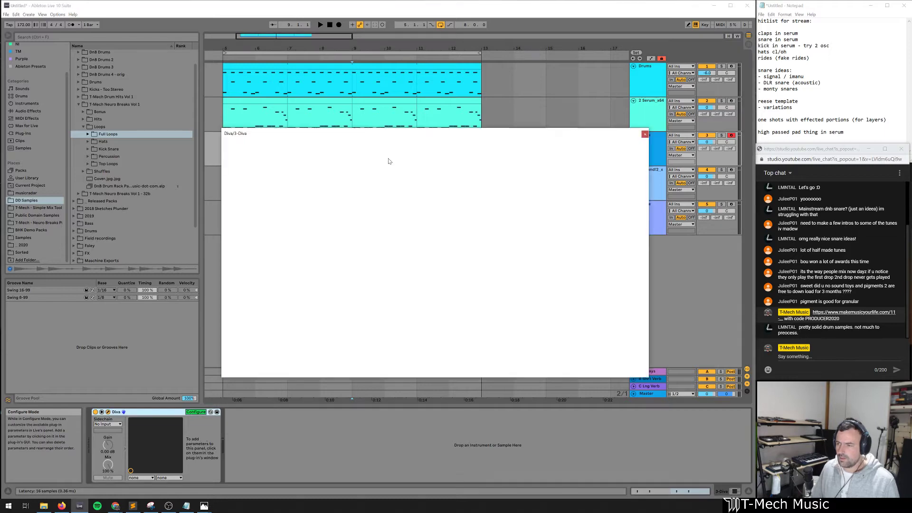
pyautogui.click(363, 198)
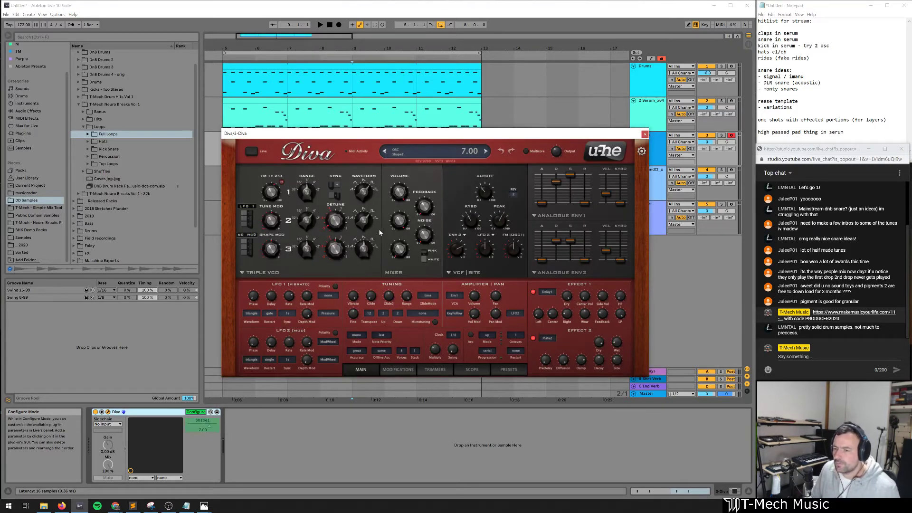
pyautogui.click(364, 227)
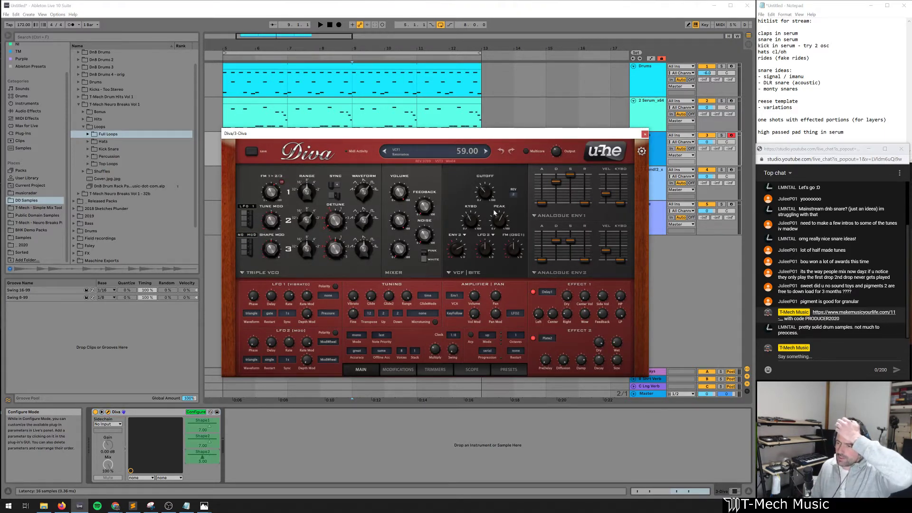
pyautogui.click(499, 222)
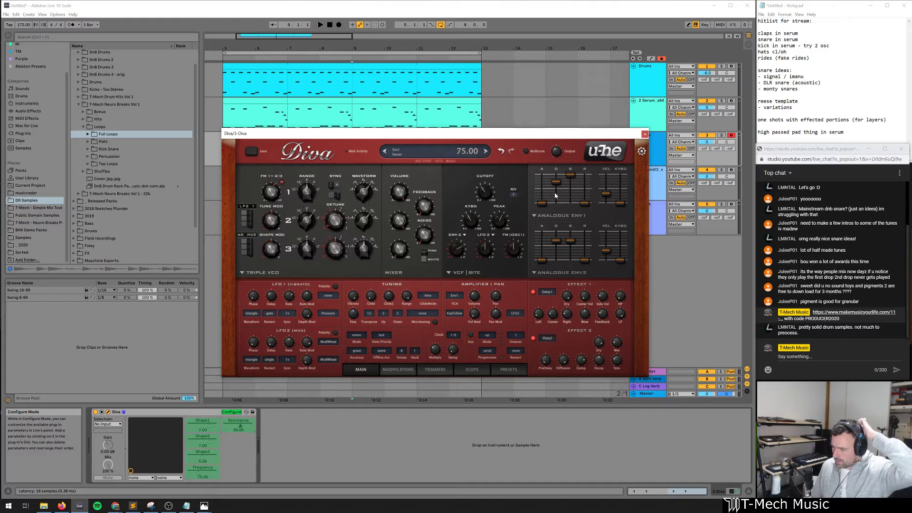
pyautogui.click(644, 135)
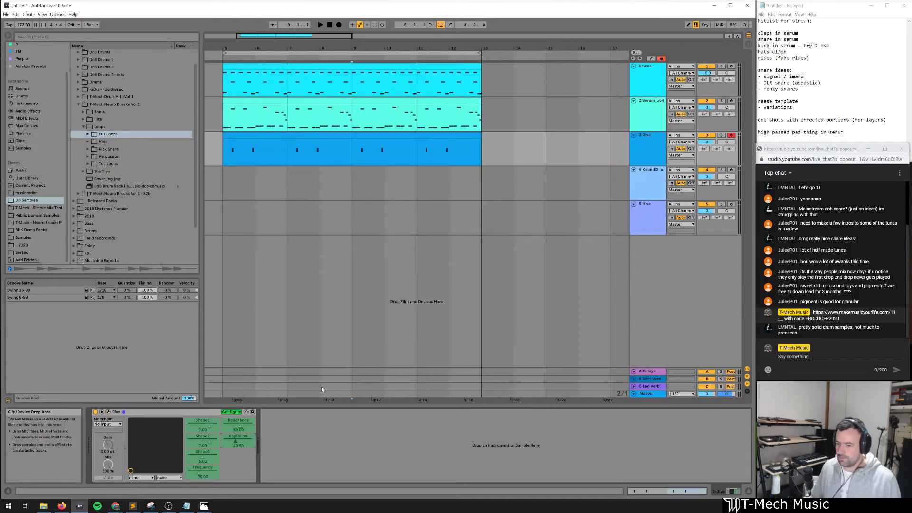
pyautogui.click(232, 413)
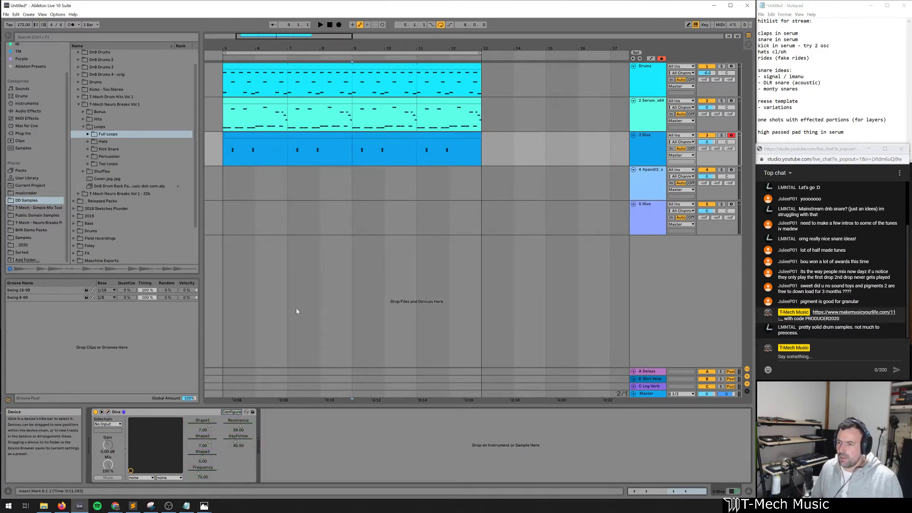
# Show the automation of Diva's Shape1 and Resonance parameters in new lanes on the Diva track
pyautogui.rightClick(206, 434)
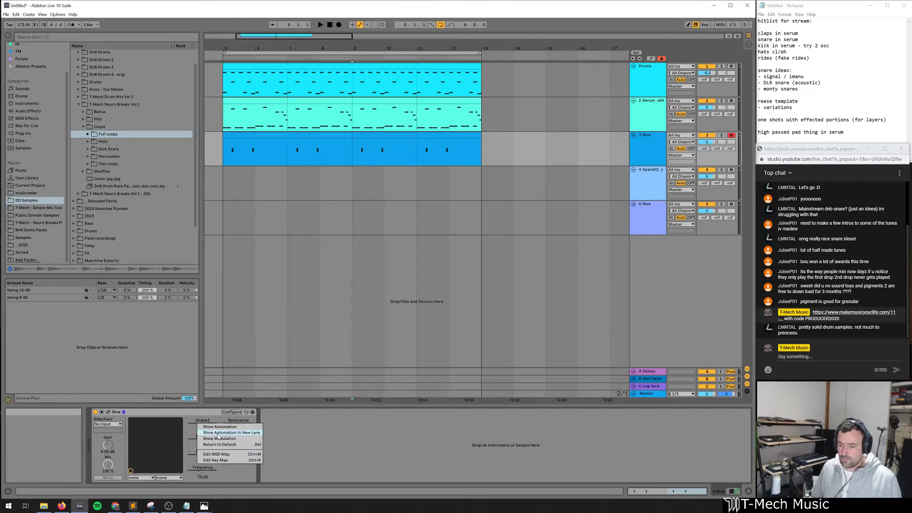
pyautogui.click(307, 431)
pyautogui.rightClick(204, 426)
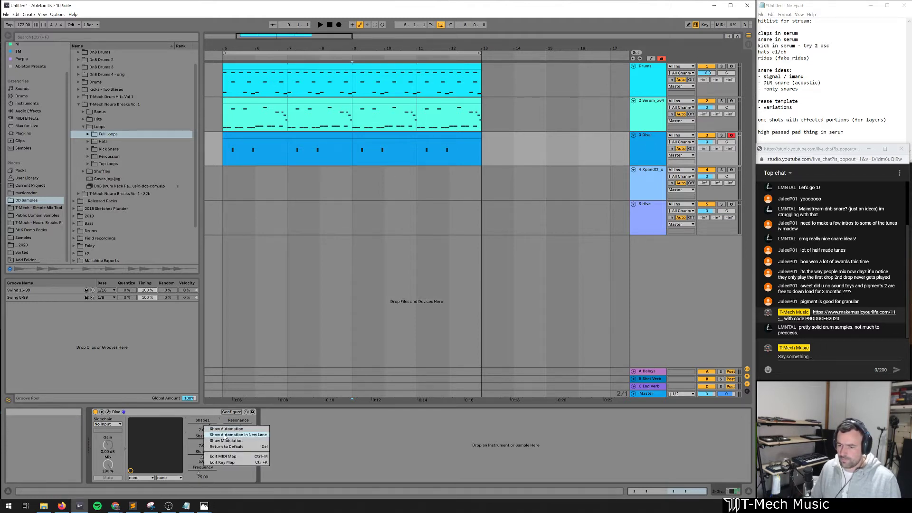
pyautogui.click(242, 434)
pyautogui.rightClick(240, 426)
pyautogui.click(245, 434)
# Show the automation of Diva's Shape2, KeyFollow, Shape3 and Frequency parameters in further new lanes
pyautogui.rightClick(208, 440)
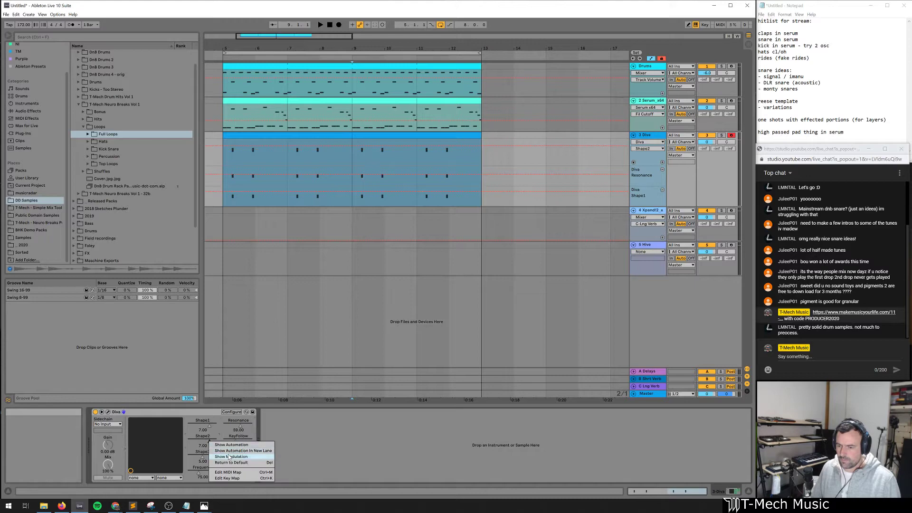
pyautogui.click(226, 454)
pyautogui.hotkey('shift', 'Tab')
pyautogui.rightClick(208, 441)
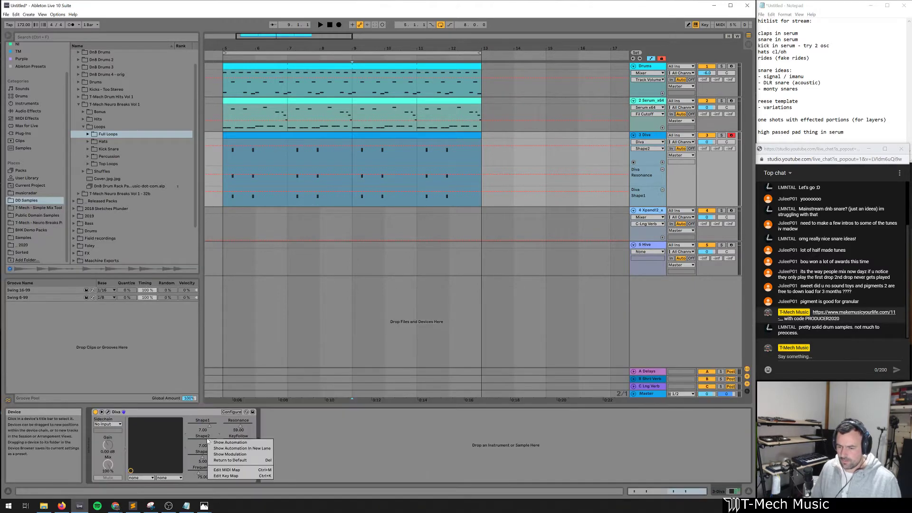
pyautogui.click(228, 449)
pyautogui.rightClick(241, 438)
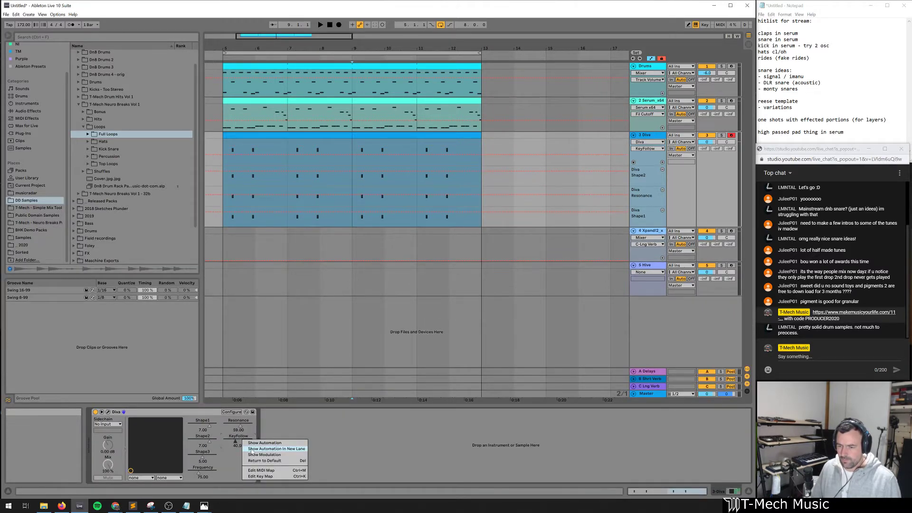
pyautogui.click(259, 446)
pyautogui.rightClick(209, 455)
pyautogui.click(228, 462)
pyautogui.rightClick(204, 471)
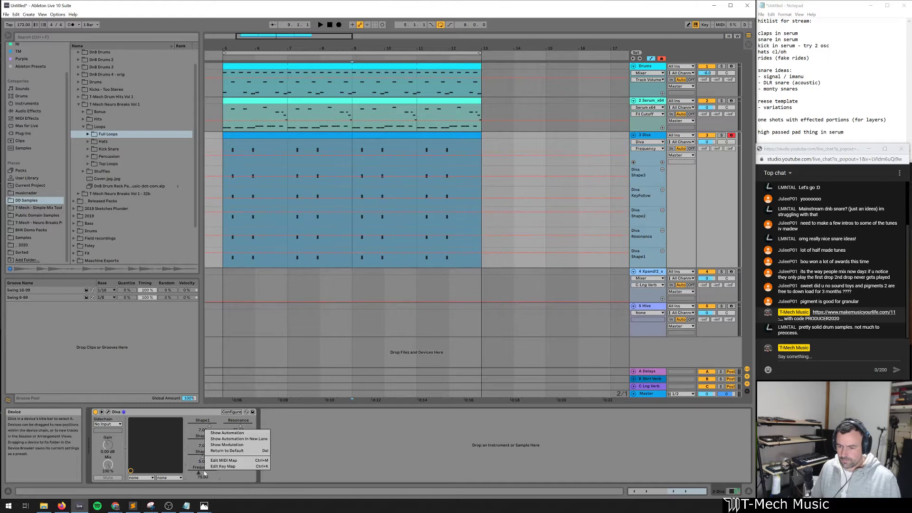
pyautogui.click(239, 438)
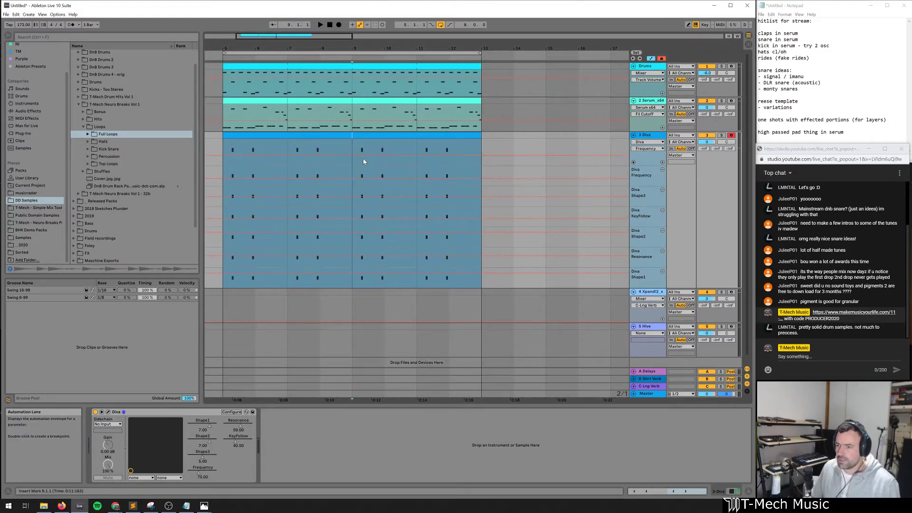
# Draw stepped automation over bars 9 to 13 in all the Diva lanes, with Resonance about 70.59 and KeyFollow about 67.35
pyautogui.press('b')
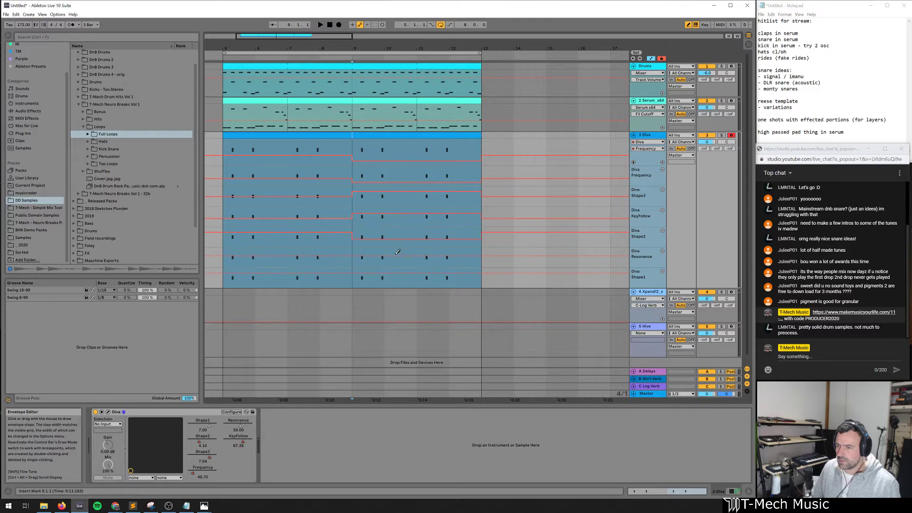
pyautogui.click(389, 275)
pyautogui.press('b')
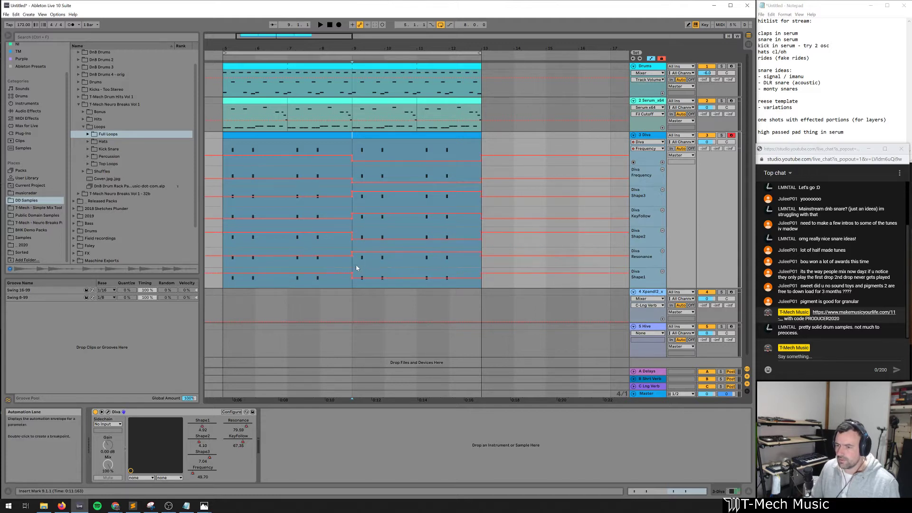
# Set the Shape1 automation before bar 9 to about 7.65 and briefly play the arrangement
pyautogui.press('space')
pyautogui.click(247, 262)
pyautogui.press('space')
pyautogui.press('space')
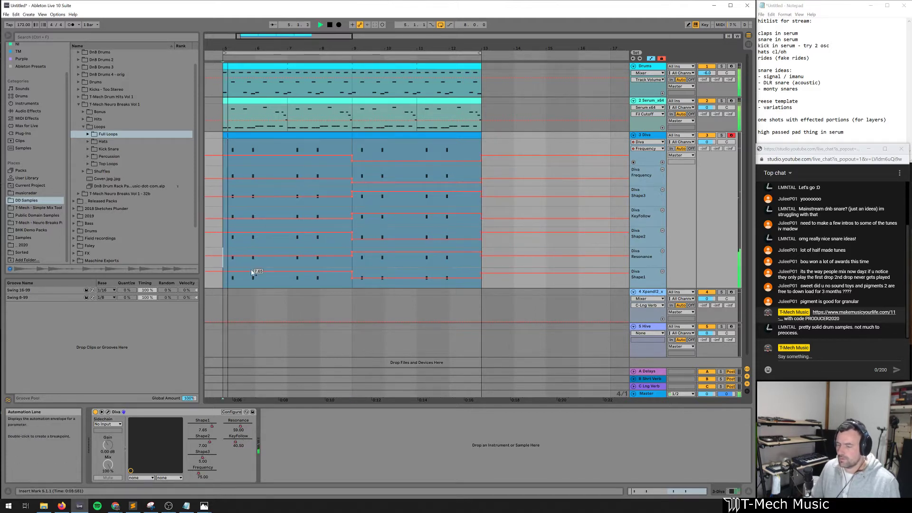
pyautogui.press('space')
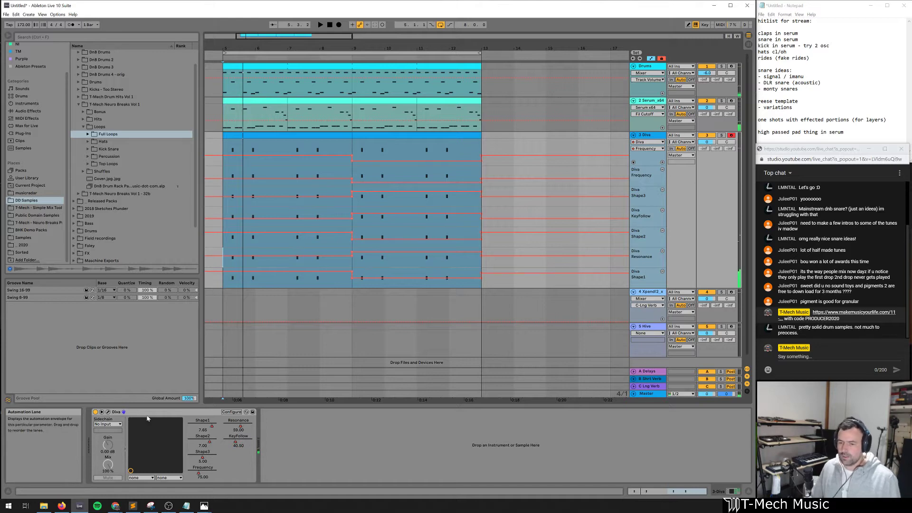
pyautogui.click(636, 136)
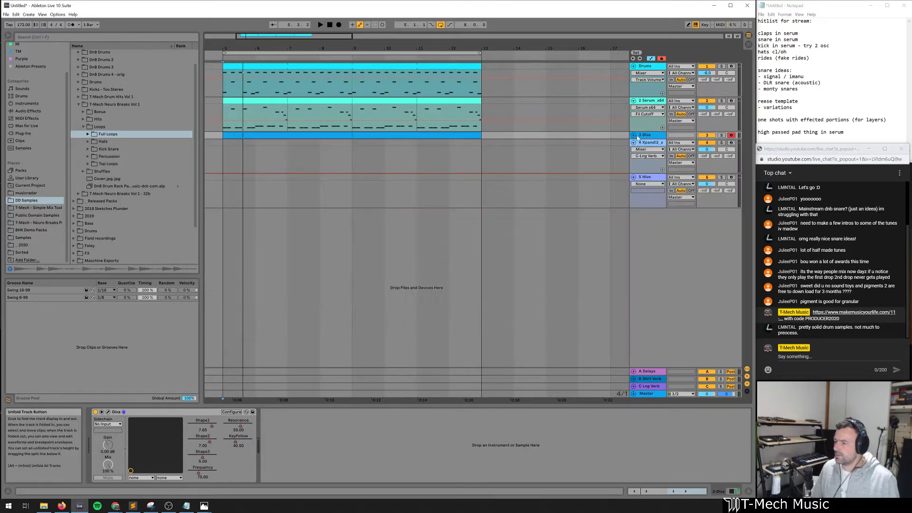
pyautogui.click(633, 135)
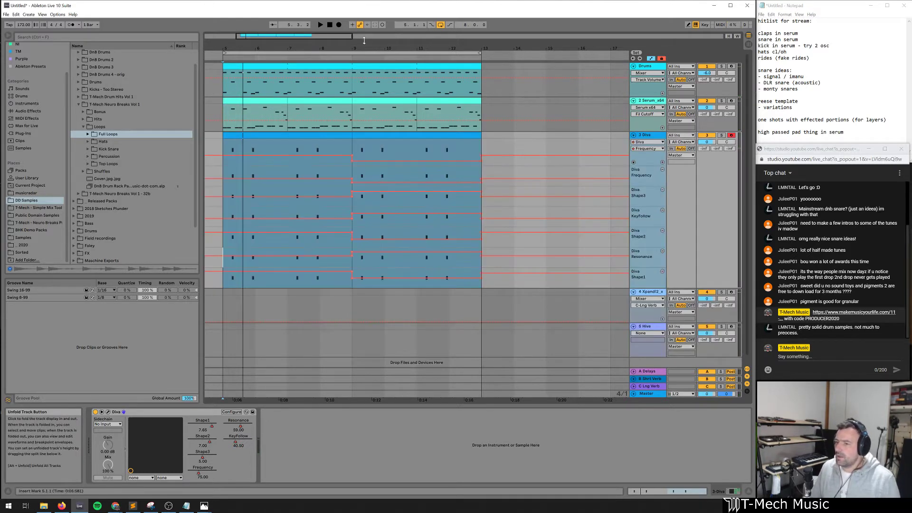
pyautogui.moveTo(372, 45); pyautogui.dragTo(372, 23)
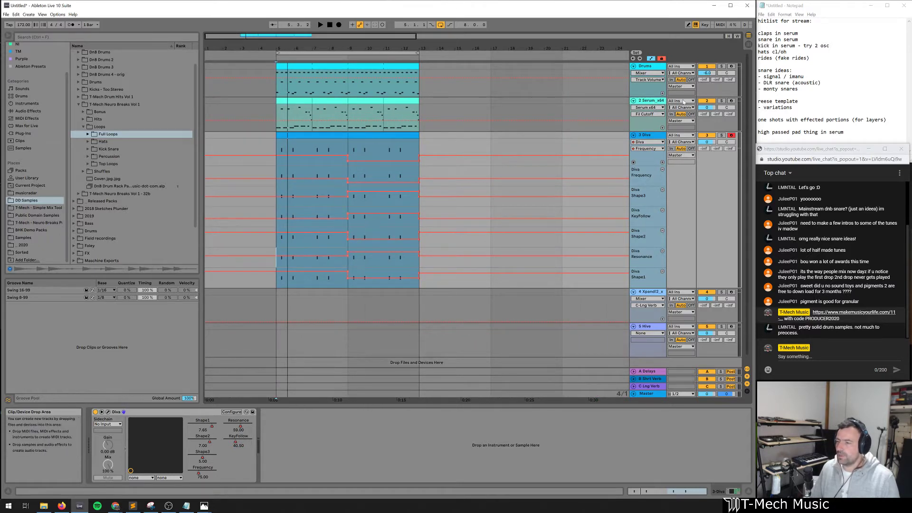
# Search the browser for "pitch" and load the +12 Pitch preset onto the Serum track
pyautogui.click(662, 116)
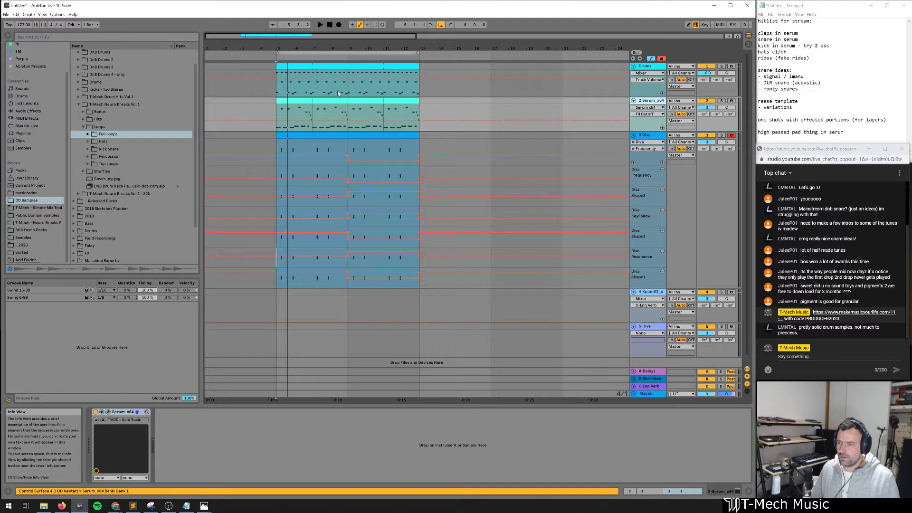
pyautogui.hotkey('ctrl', 'f')
pyautogui.write('pltch')
pyautogui.press('Down')
pyautogui.press('Down')
pyautogui.press('Down')
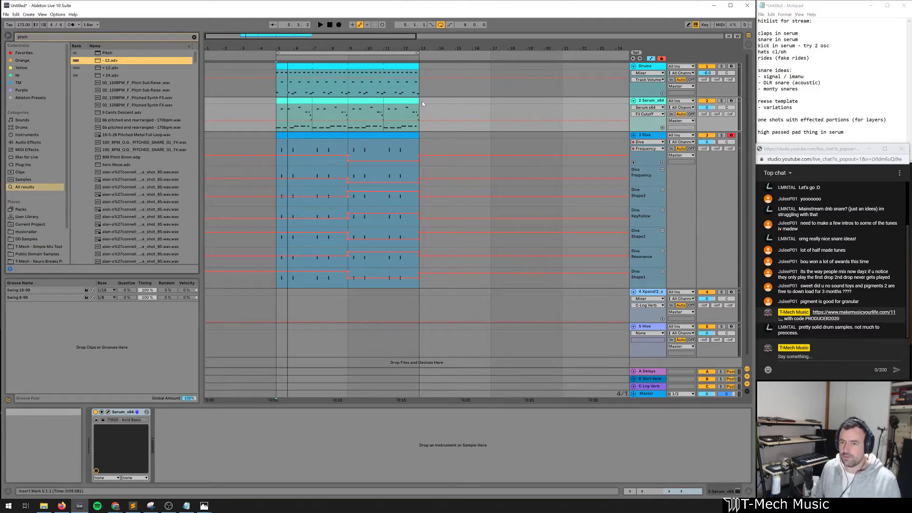
pyautogui.press('Return')
# Play the arrangement, solo the Serum track while lowering its volume, and unsolo it
pyautogui.press('space')
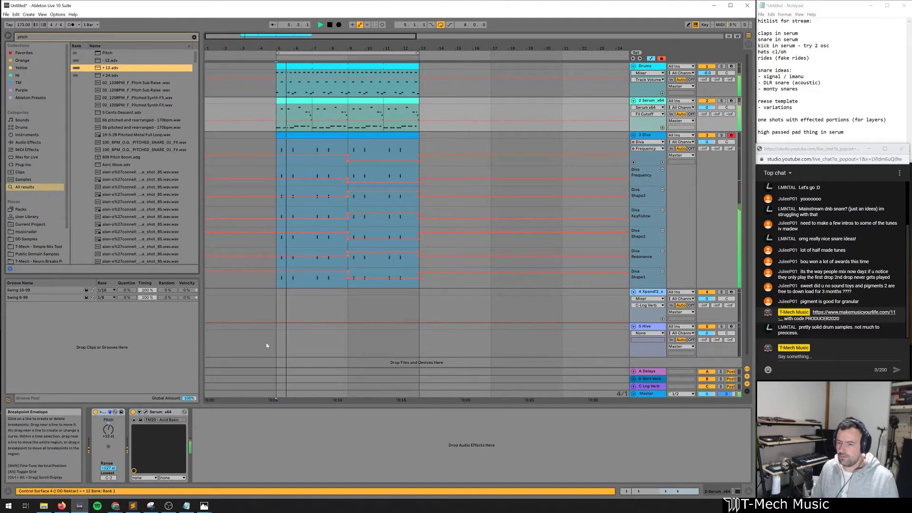
pyautogui.click(721, 101)
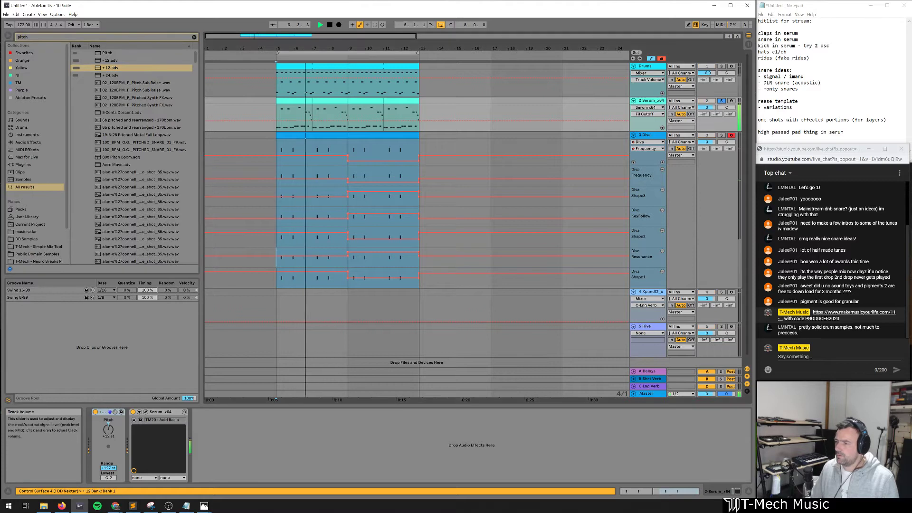
pyautogui.click(708, 108)
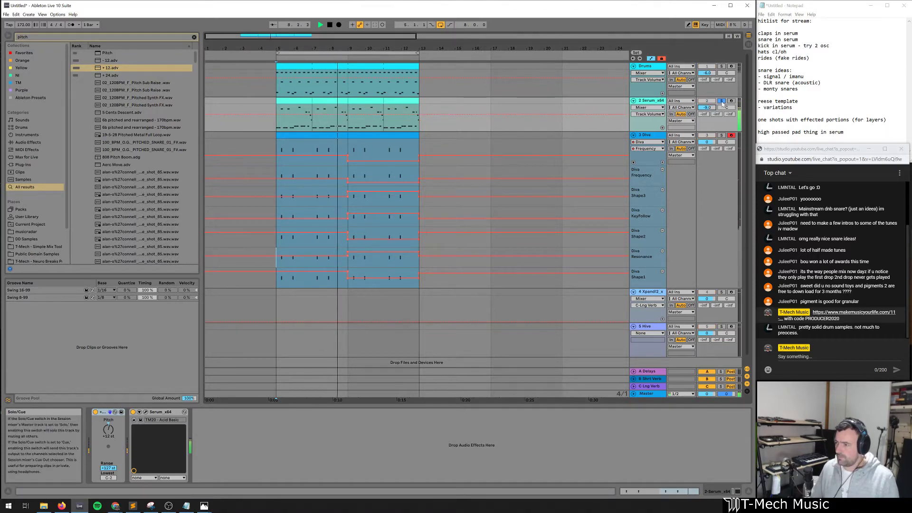
pyautogui.click(722, 101)
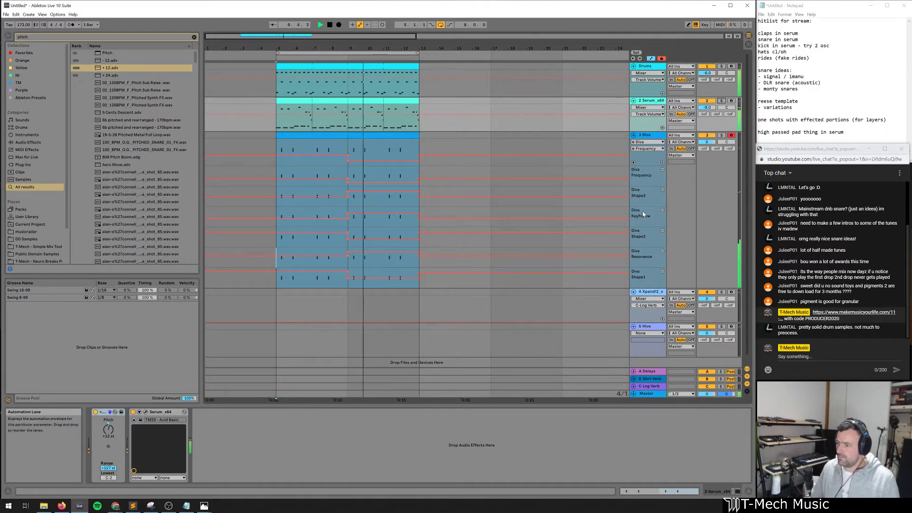
# Fold the Diva and Serum tracks, select the Hive track for playing, and stop playback
pyautogui.click(634, 136)
pyautogui.click(633, 101)
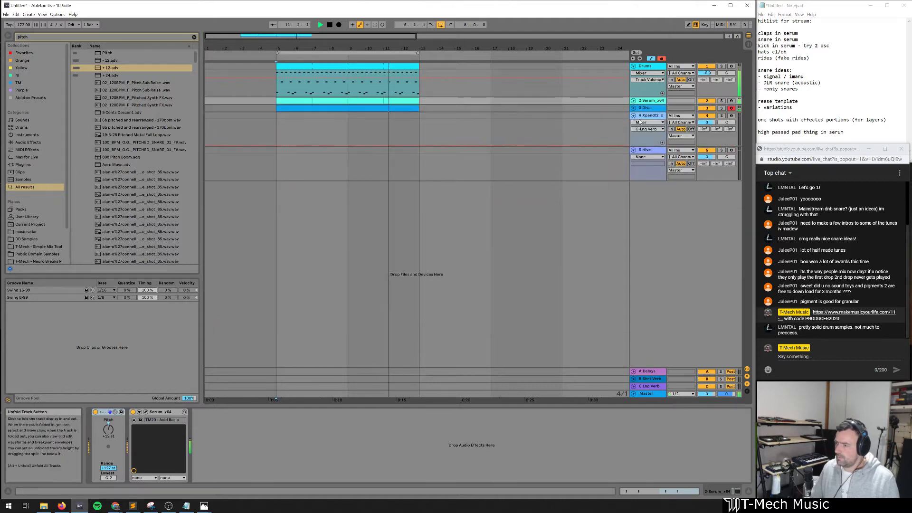
pyautogui.click(647, 116)
pyautogui.click(646, 149)
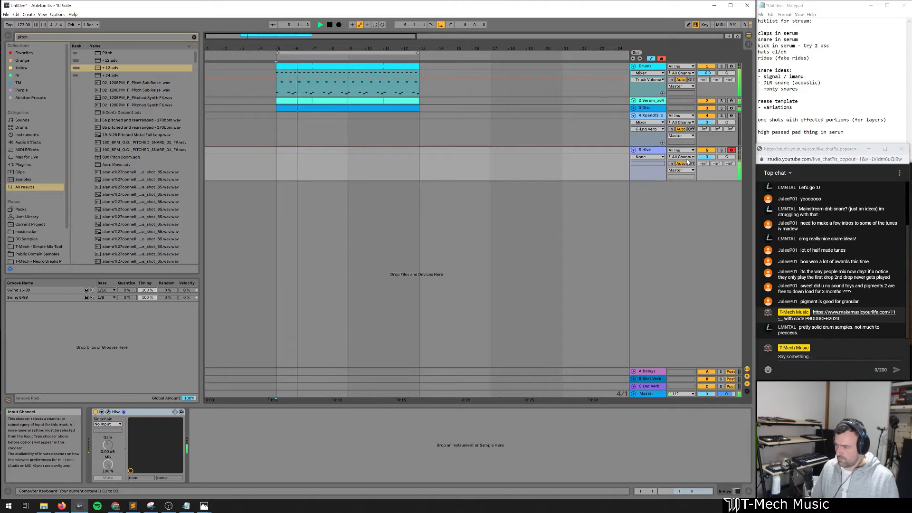
pyautogui.press('space')
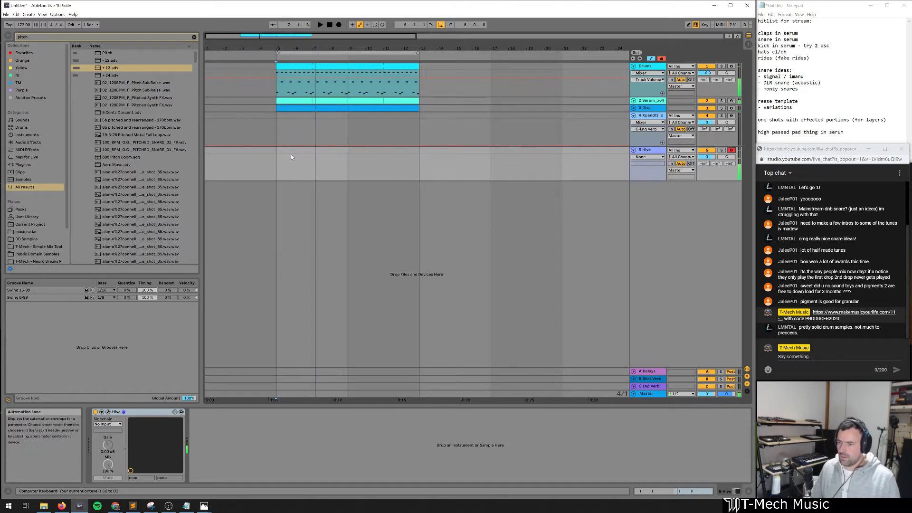
# Open the Hive plug-in, switch from the preset browser to the synth page, and initialise the patch
pyautogui.click(108, 413)
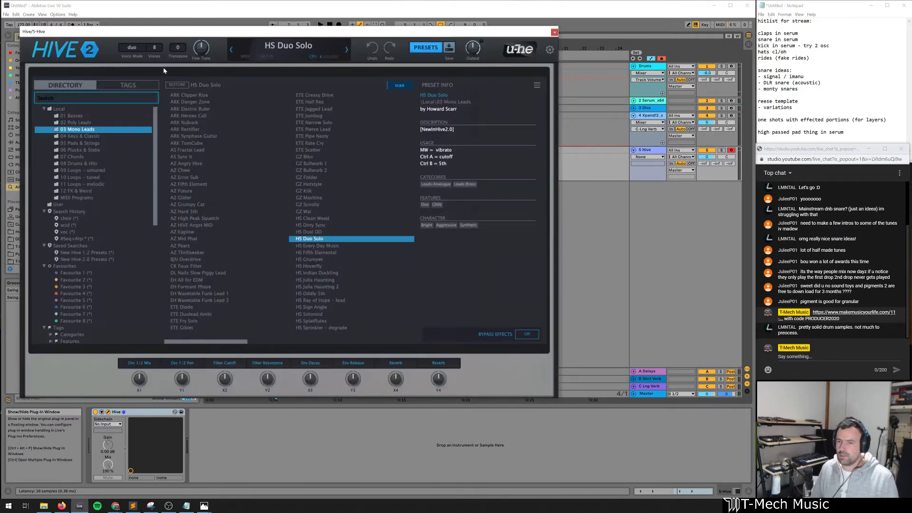
pyautogui.click(422, 50)
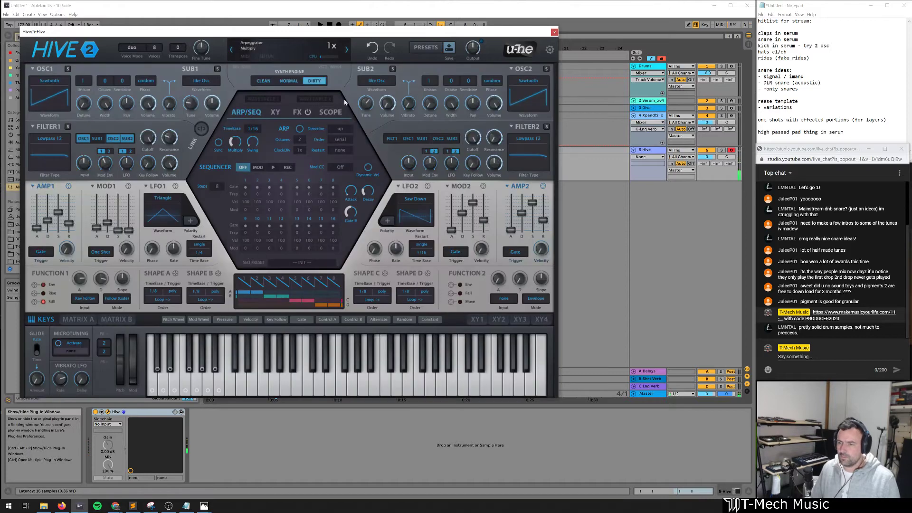
pyautogui.rightClick(298, 48)
pyautogui.click(296, 51)
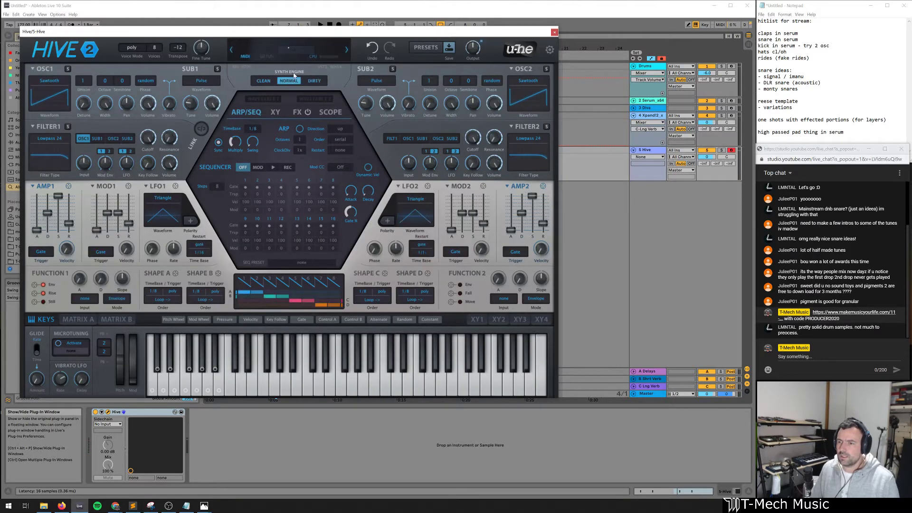
# Audition the initialised Hive patch with a few notes and set Oscillator 1's unison to 5
pyautogui.press('z')
pyautogui.press('f')
pyautogui.press('f')
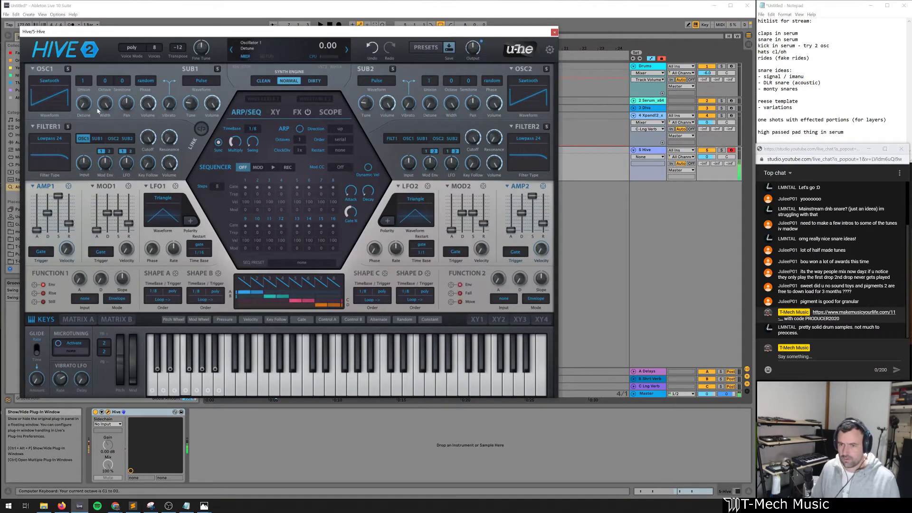
pyautogui.click(84, 80)
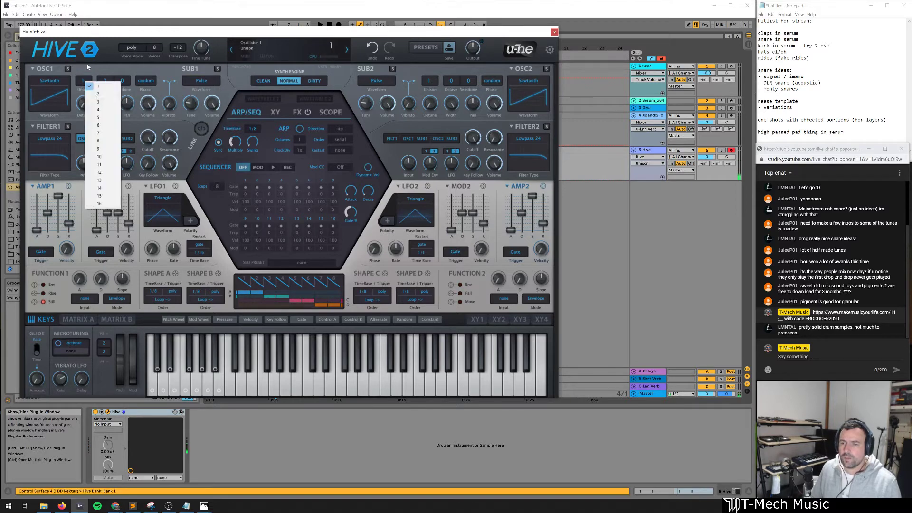
pyautogui.click(102, 116)
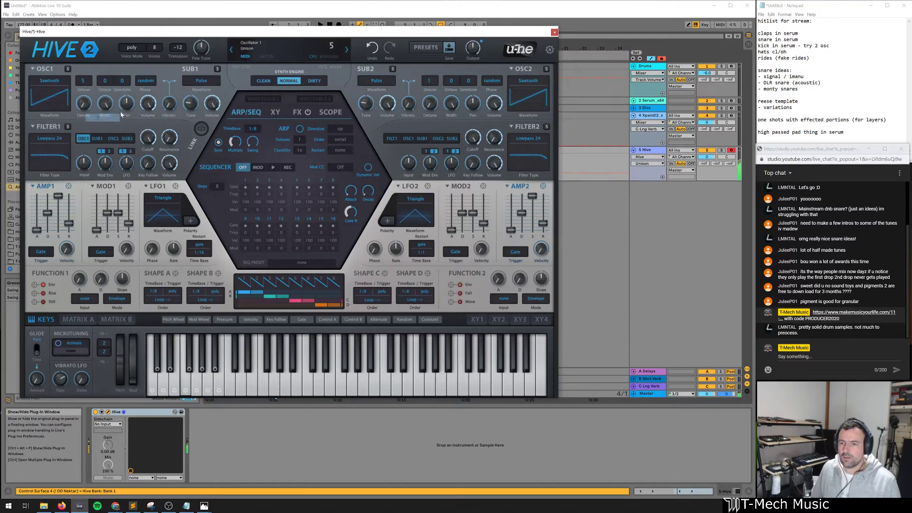
# Adjust Oscillator 1's detune in Hive while auditioning the patch with a few notes
pyautogui.press('f')
pyautogui.click(85, 99)
pyautogui.press('f')
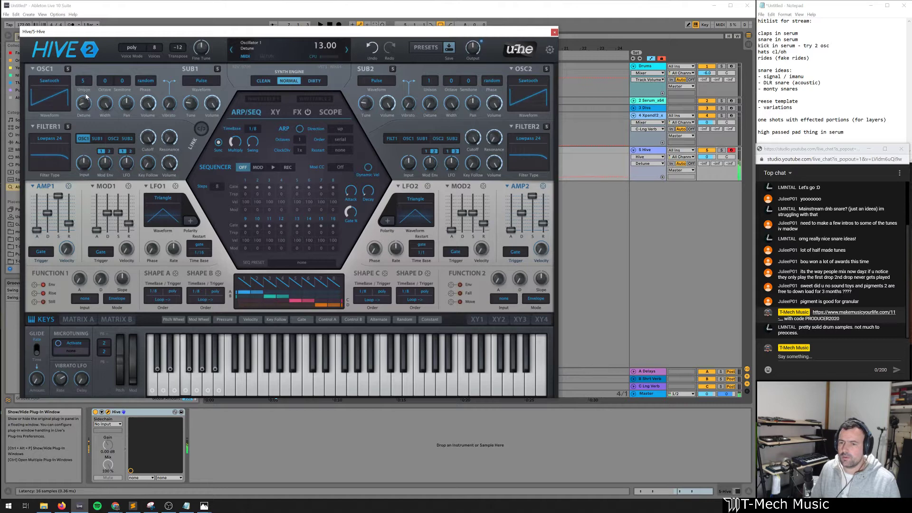
pyautogui.moveTo(87, 110); pyautogui.dragTo(89, 114)
pyautogui.press('f')
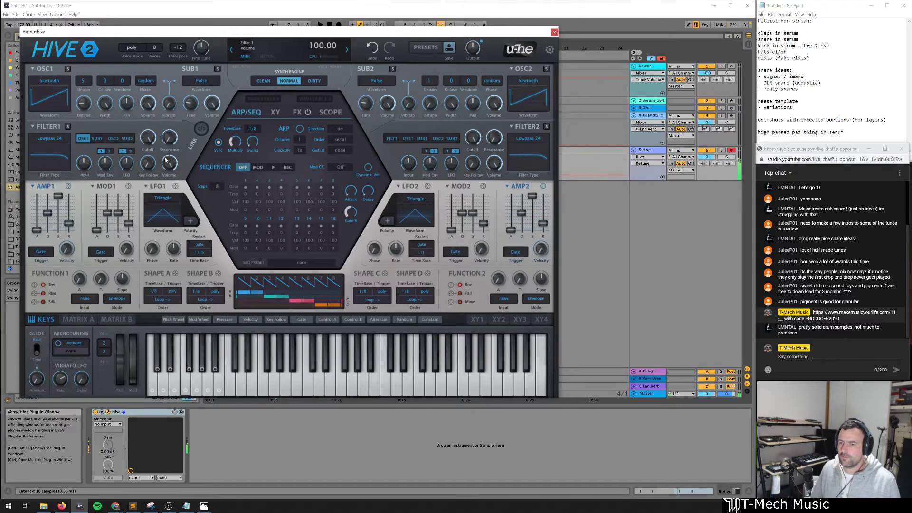
pyautogui.press('f')
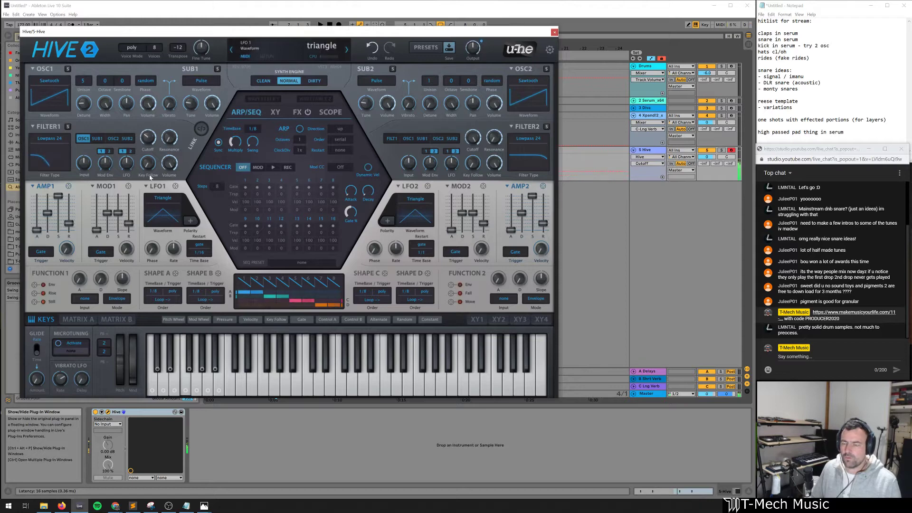
# Feed Sub 1 into Filter 1 as well, set the filter type to Lowpass 12, and set its cutoff to 87
pyautogui.click(97, 139)
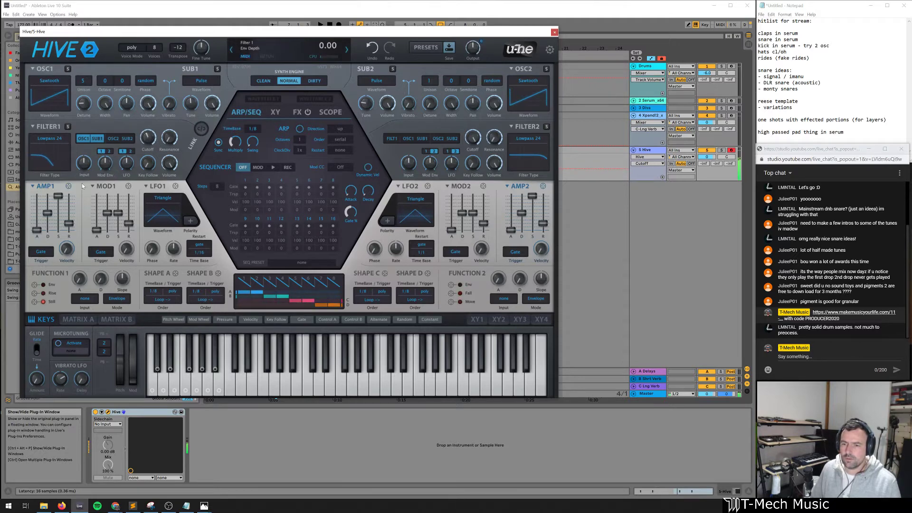
pyautogui.click(58, 139)
pyautogui.click(73, 145)
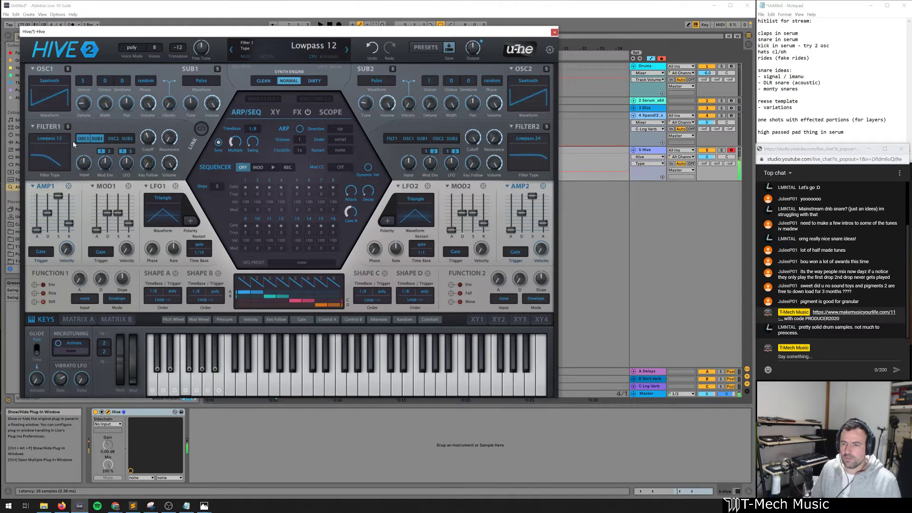
pyautogui.moveTo(167, 143); pyautogui.dragTo(173, 111)
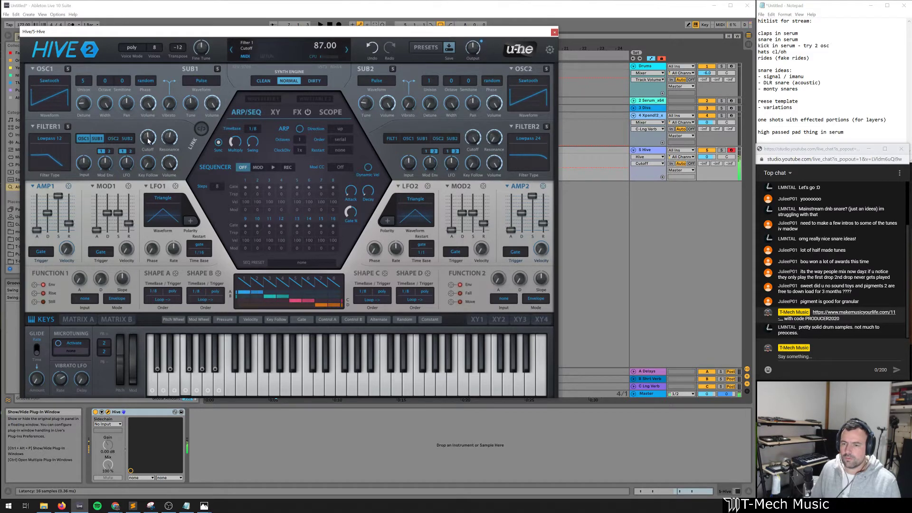
# Route Filter 1 into Filter 2, adjust Filter 2's cutoff, resonance and LFO 2 modulation, and set LFO 2's time base to 1/8
pyautogui.click(391, 138)
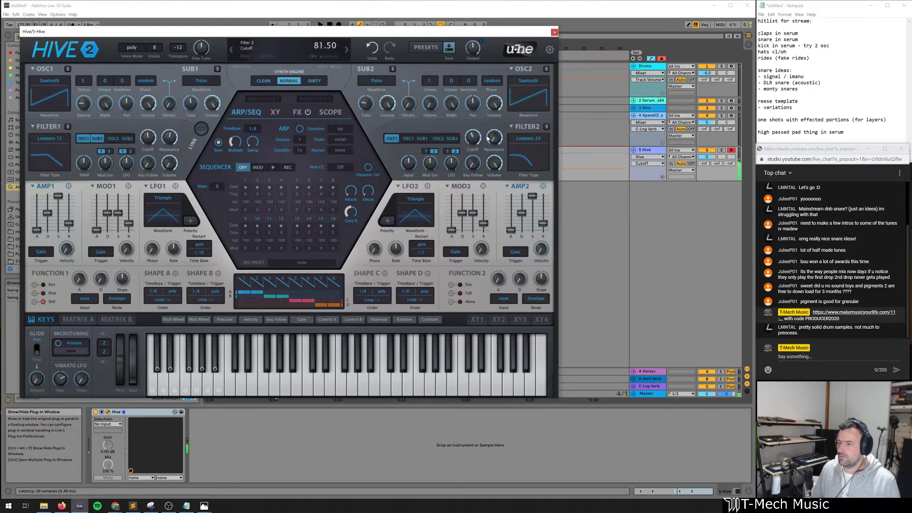
pyautogui.moveTo(493, 142); pyautogui.dragTo(453, 170)
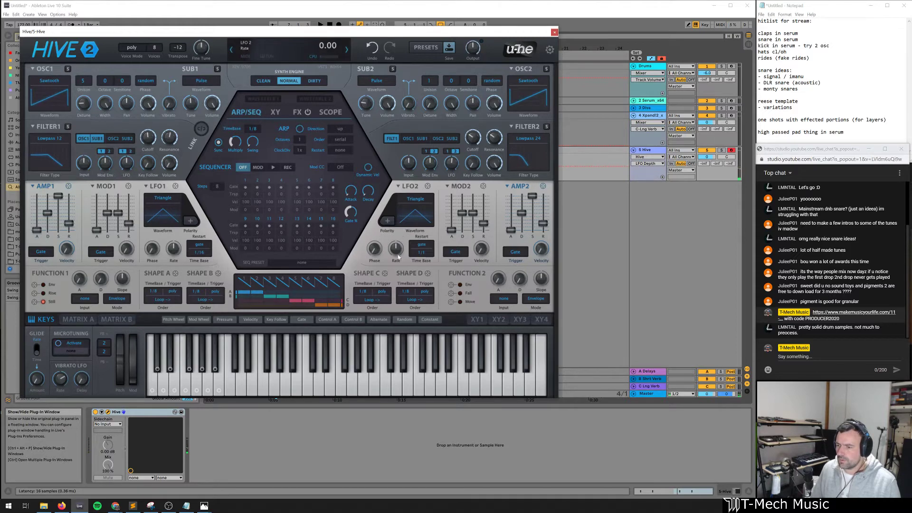
pyautogui.click(422, 252)
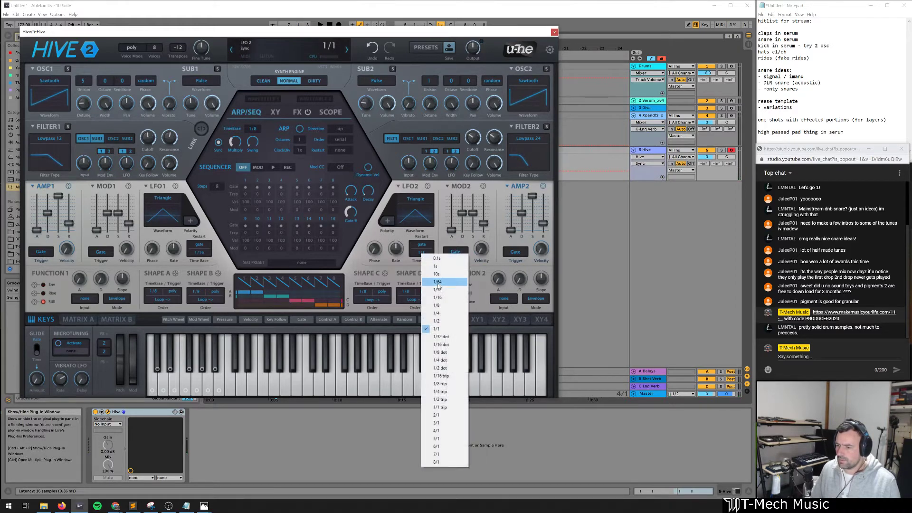
pyautogui.click(442, 307)
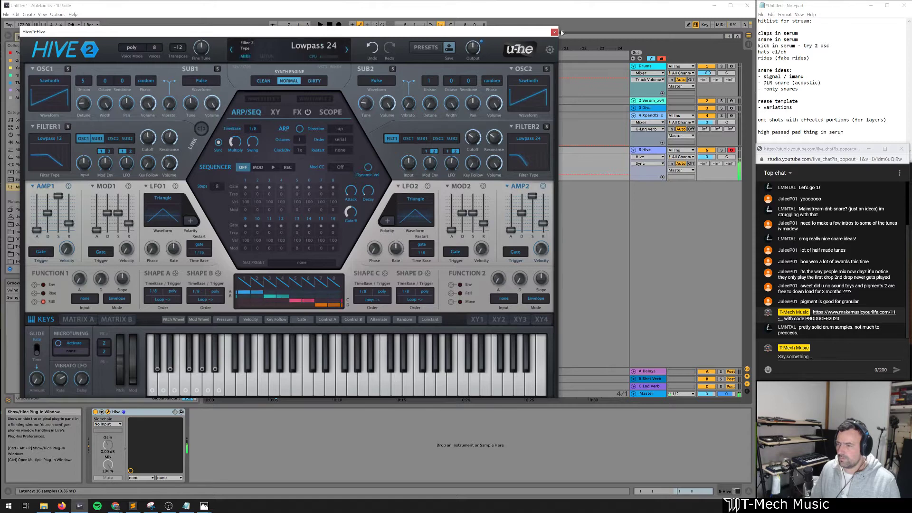
# Hide the Hive window and insert an empty four-bar MIDI clip on the Hive track from bar 5 to bar 9
pyautogui.hotkey('ctrl', 'alt', 'p')
pyautogui.hotkey('shift', 'Left')
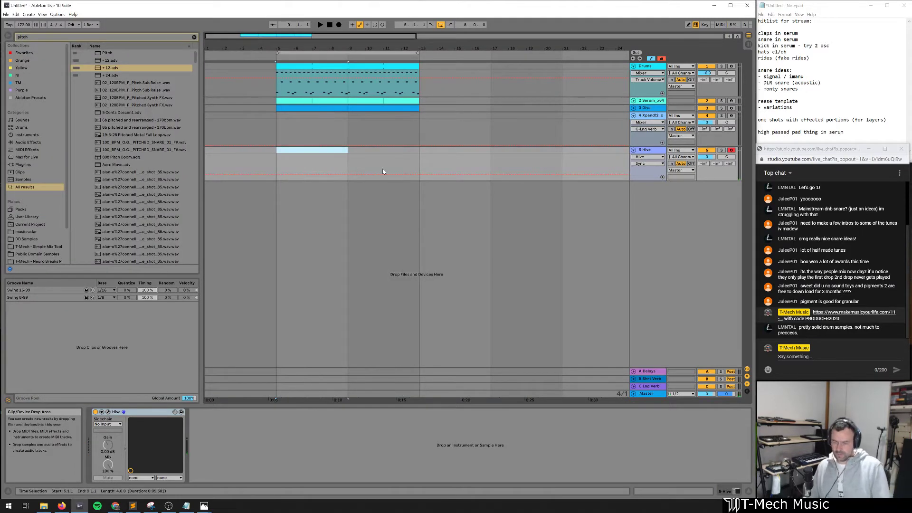
pyautogui.hotkey('ctrl', 'shift', 'm')
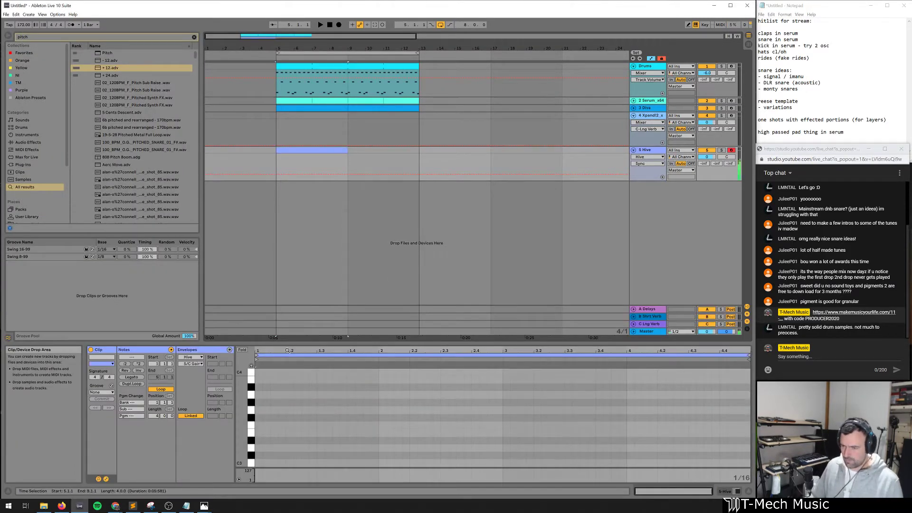
# Set the note grid to 1/8 and add a one-beat F1 note at the start of the Hive clip
pyautogui.scroll(-12, 281, 424)
pyautogui.scroll(1, 275, 420)
pyautogui.rightClick(274, 415)
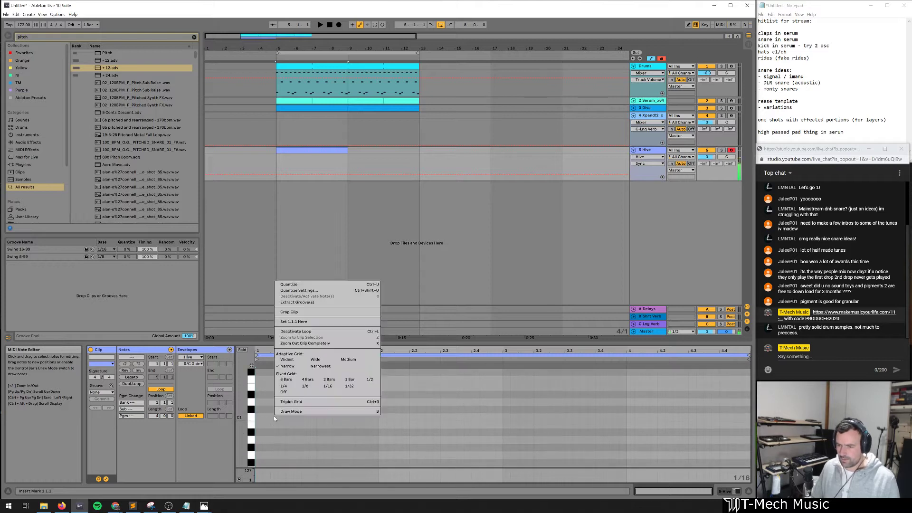
pyautogui.doubleClick(264, 379)
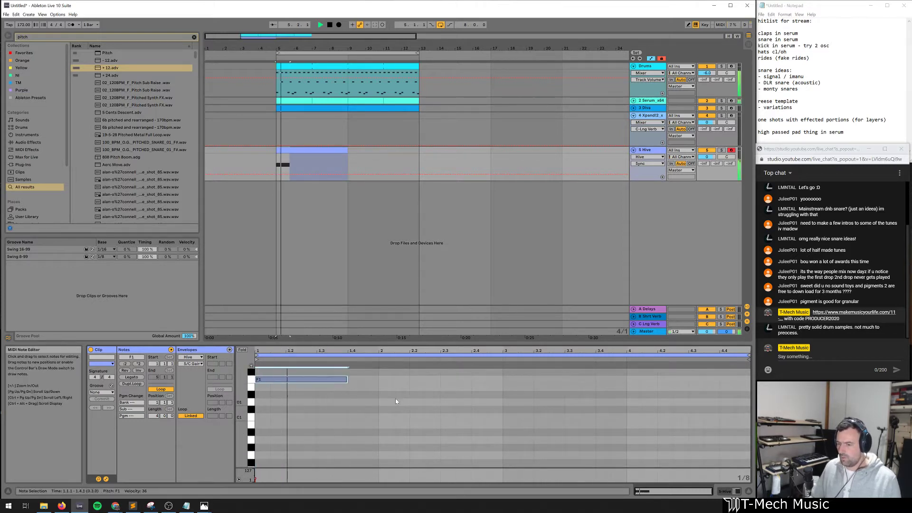
pyautogui.moveTo(344, 383); pyautogui.dragTo(293, 378)
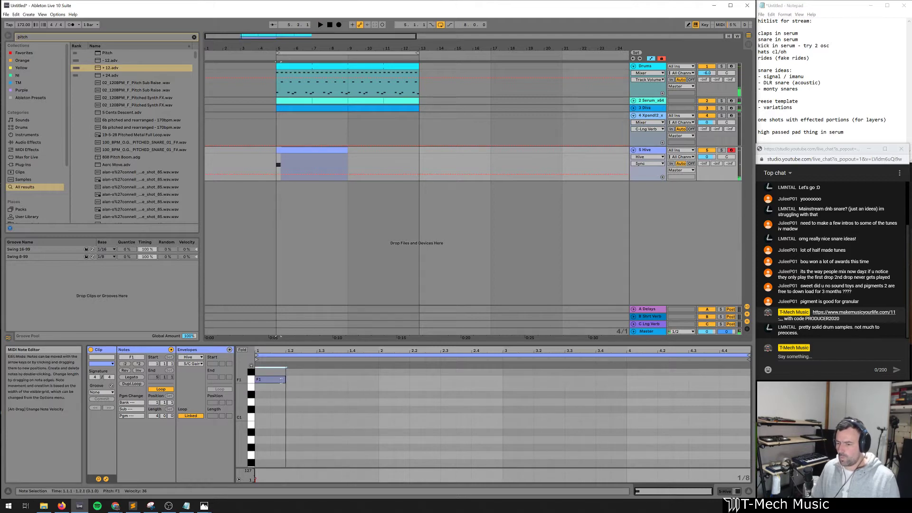
# Play the Hive track soloed, search the browser for "mixbu", and load MixBuss Saturator - T-Mech onto the track
pyautogui.press('space')
pyautogui.click(721, 150)
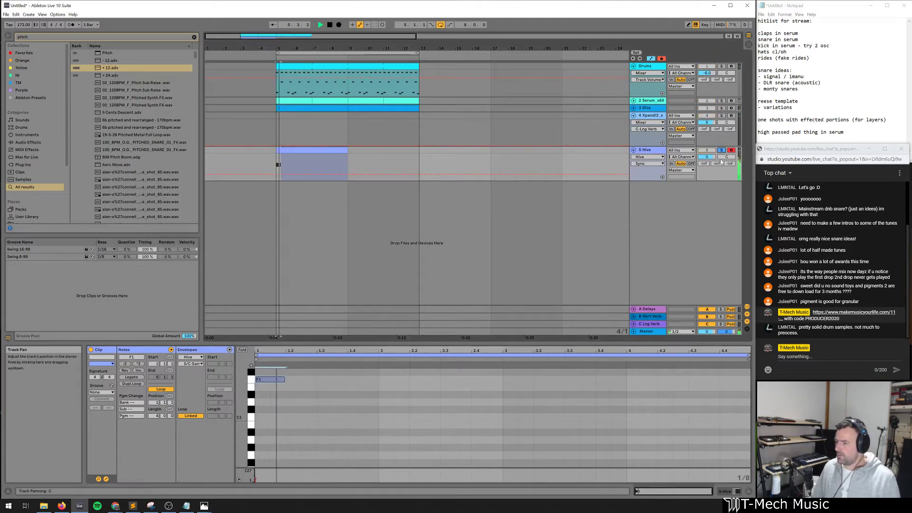
pyautogui.hotkey('shift', 'Tab')
pyautogui.hotkey('ctrl', 'f')
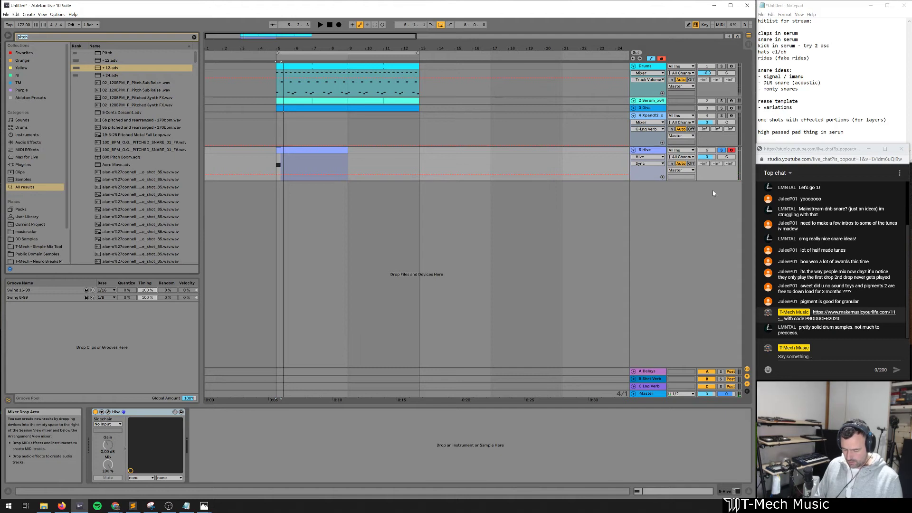
pyautogui.write('mixbu')
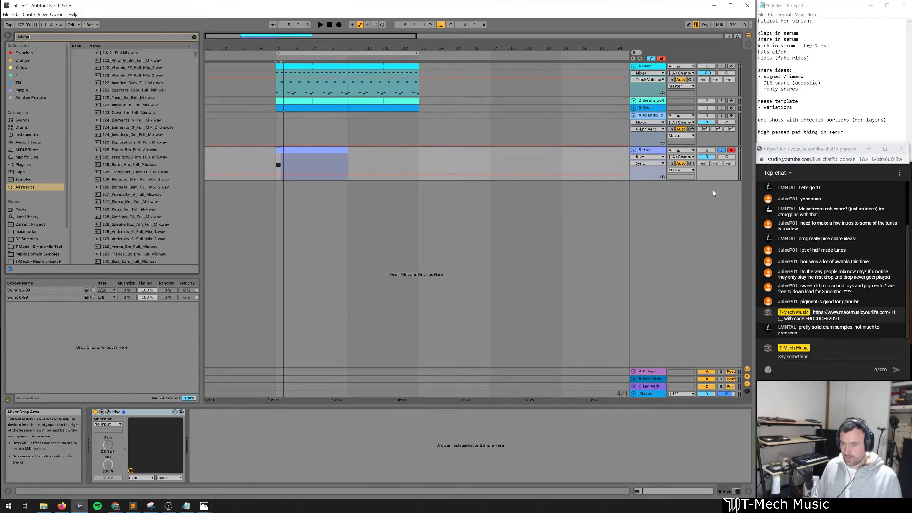
pyautogui.press('Return')
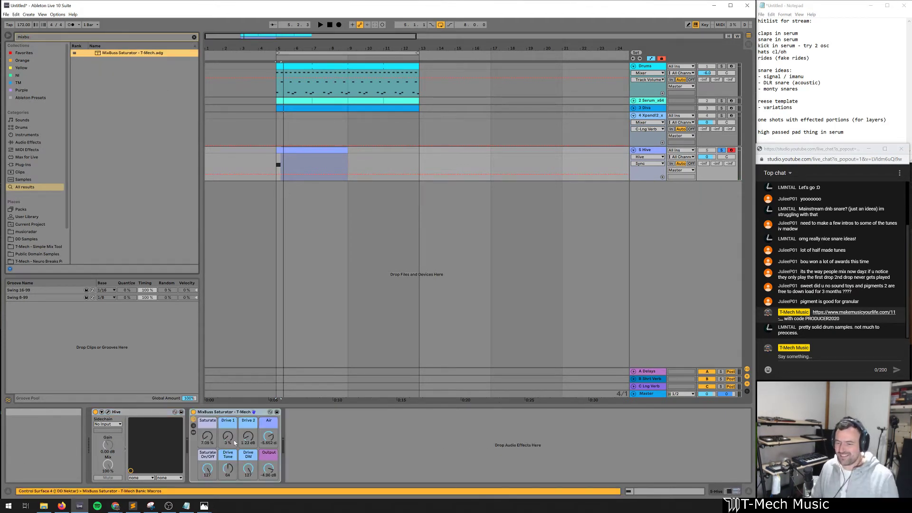
# Set the saturator's Drive 1 to 14 %, Drive 2 to 4.06 dB, Drive Tone to 53, Saturate to about 36 % and Output to 0 dB
pyautogui.press('space')
pyautogui.moveTo(234, 443); pyautogui.dragTo(247, 436)
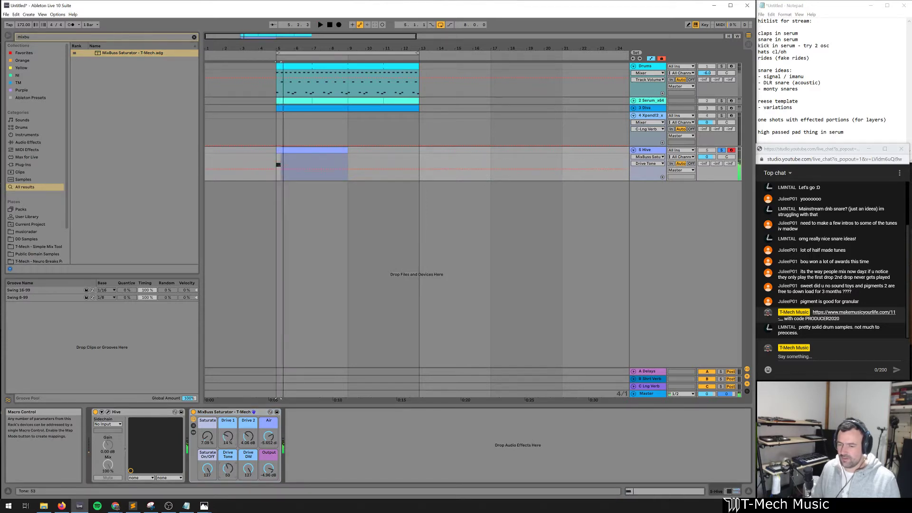
pyautogui.moveTo(211, 441); pyautogui.dragTo(211, 438)
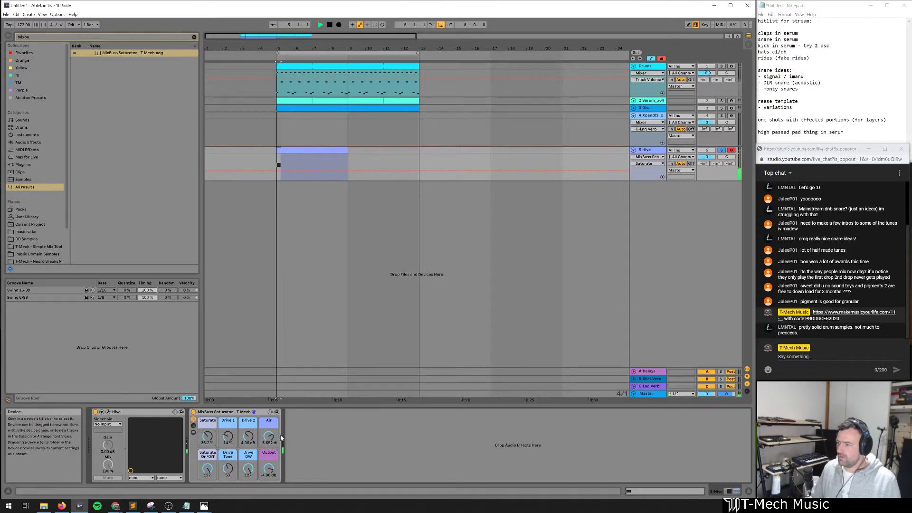
pyautogui.doubleClick(269, 469)
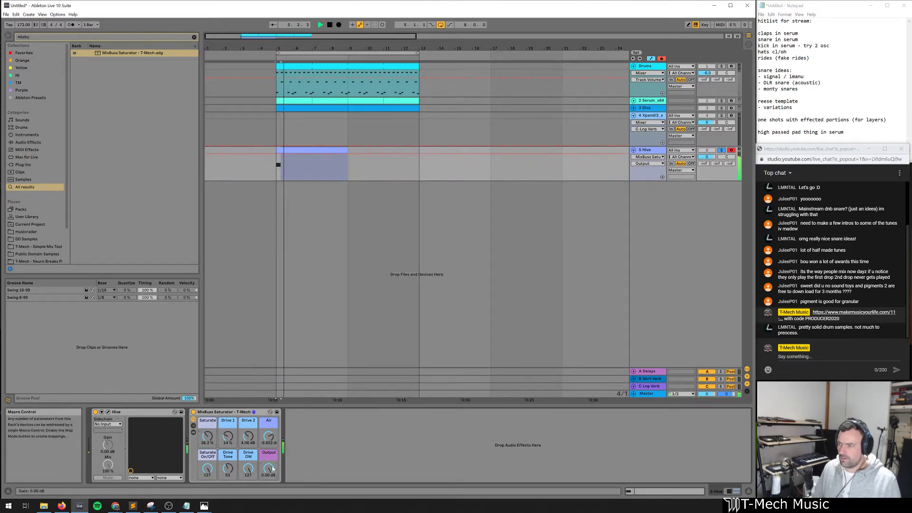
# Compare the Hive sound with and without the saturator during playback and adjust its Air level
pyautogui.click(194, 413)
pyautogui.press('space')
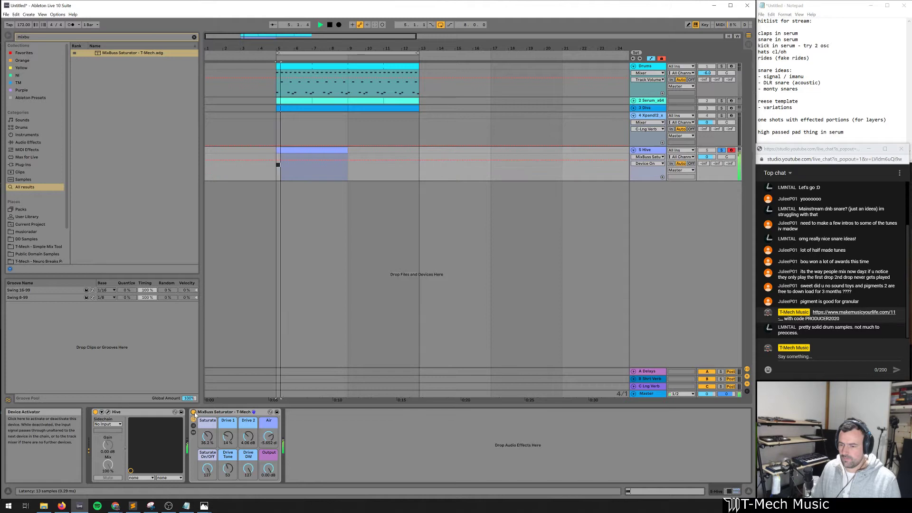
pyautogui.moveTo(269, 439)
pyautogui.mouseDown()
pyautogui.moveTo(271, 425)
pyautogui.moveTo(267, 437)
pyautogui.mouseUp()
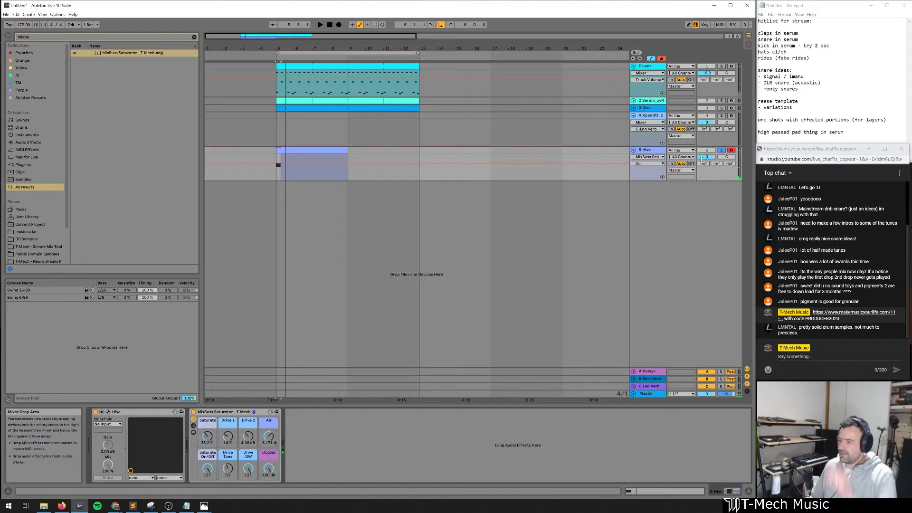
# Unsolo the Hive track and play it briefly together with the other tracks
pyautogui.press('space')
pyautogui.press('space')
pyautogui.press('space')
pyautogui.press('space')
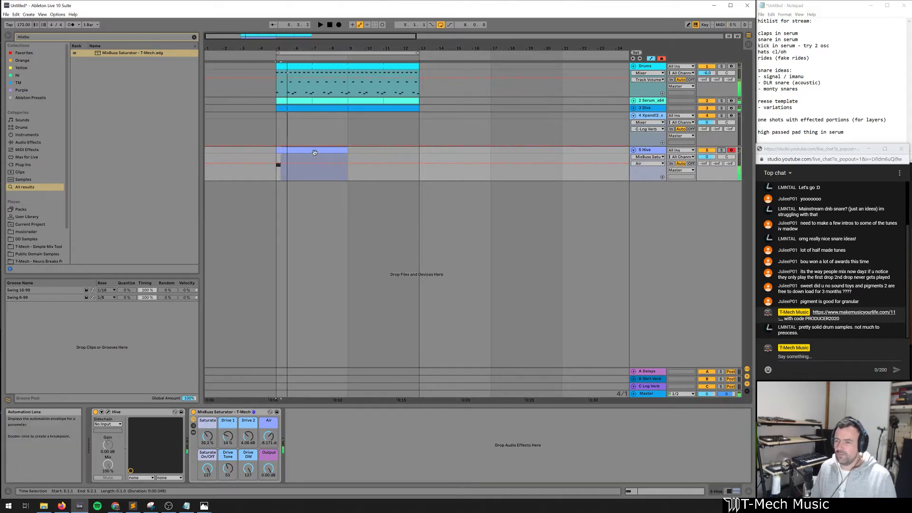
# Move the F1 note in the Hive clip to 1.2.3 and lengthen it to the start of bar 2
pyautogui.doubleClick(314, 150)
pyautogui.moveTo(313, 399); pyautogui.dragTo(266, 370)
pyautogui.press('Right')
pyautogui.press('Right')
pyautogui.press('Right')
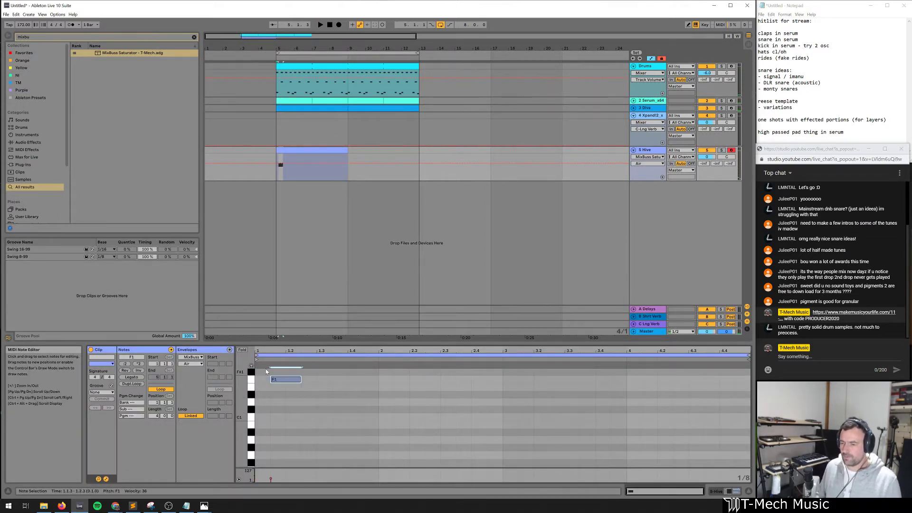
pyautogui.press('space')
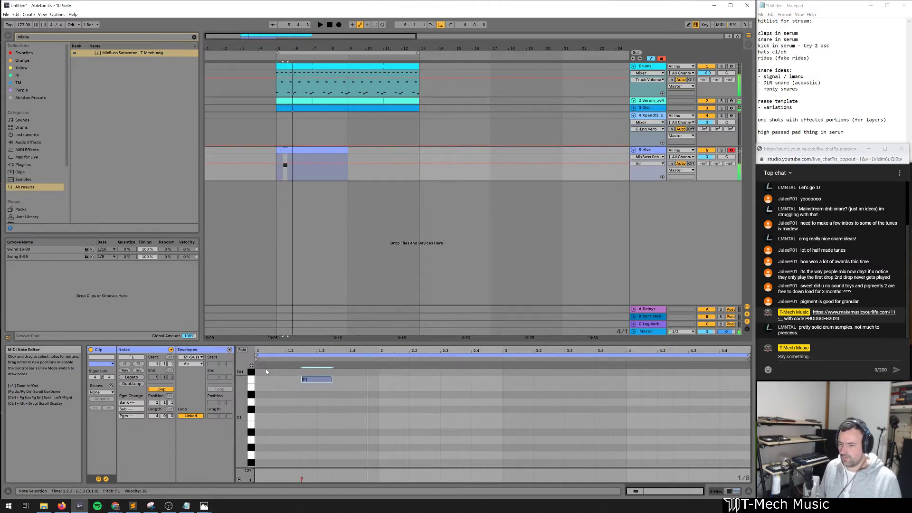
pyautogui.hotkey('shift', 'Right')
pyautogui.hotkey('shift', 'Right')
pyautogui.hotkey('shift', 'Right')
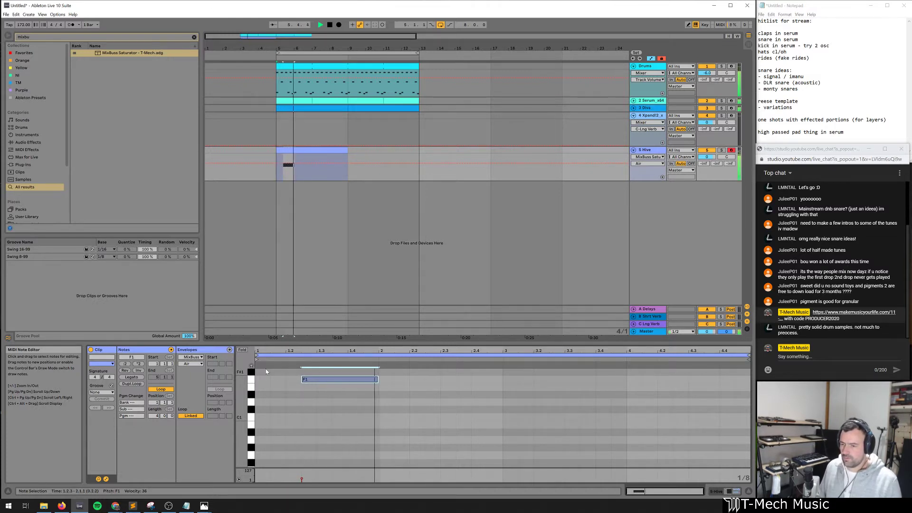
# Add an eighth-note F1 at the clip start, shorten the longer F1 to beat 1.4, and fill beat 1.4 with an F#1 note
pyautogui.doubleClick(259, 379)
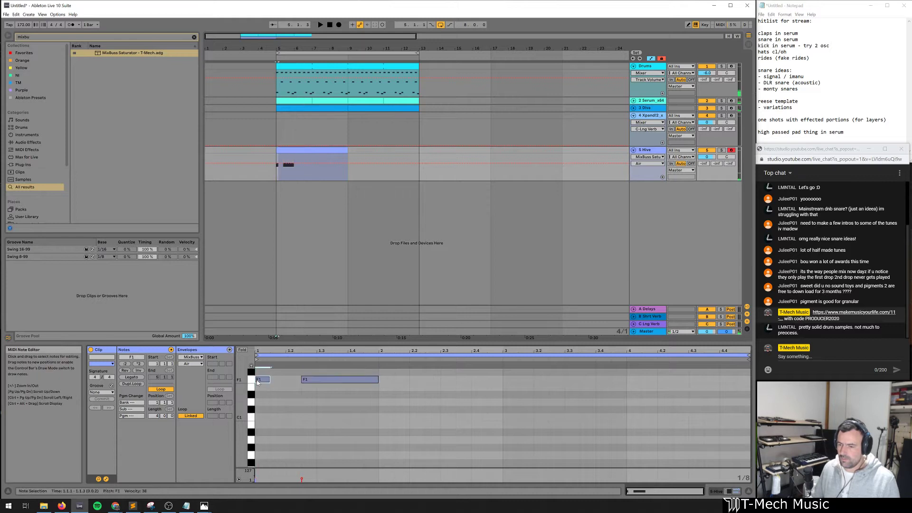
pyautogui.press('space')
pyautogui.press('space')
pyautogui.moveTo(377, 380); pyautogui.dragTo(372, 376)
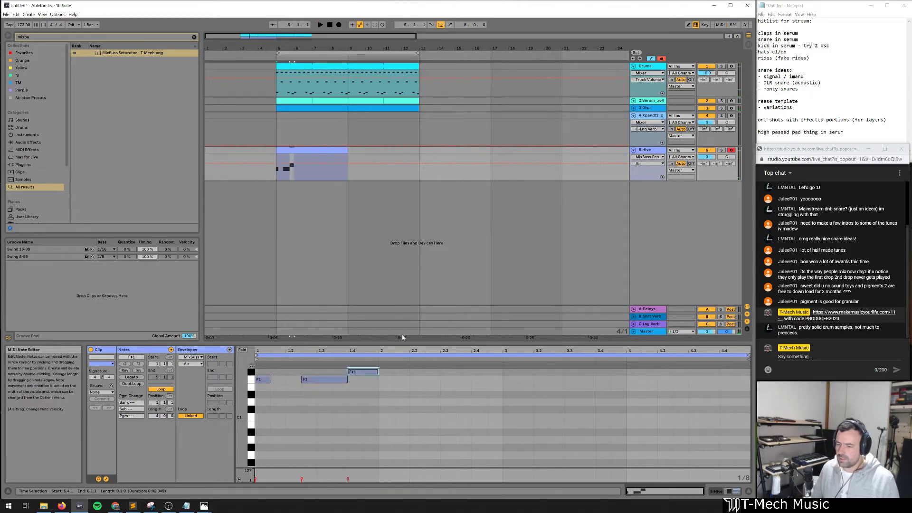
# Reopen Hive, adjust the glide amount, switch the voice mode to mono, and close the plug-in window
pyautogui.hotkey('shift', 'Tab')
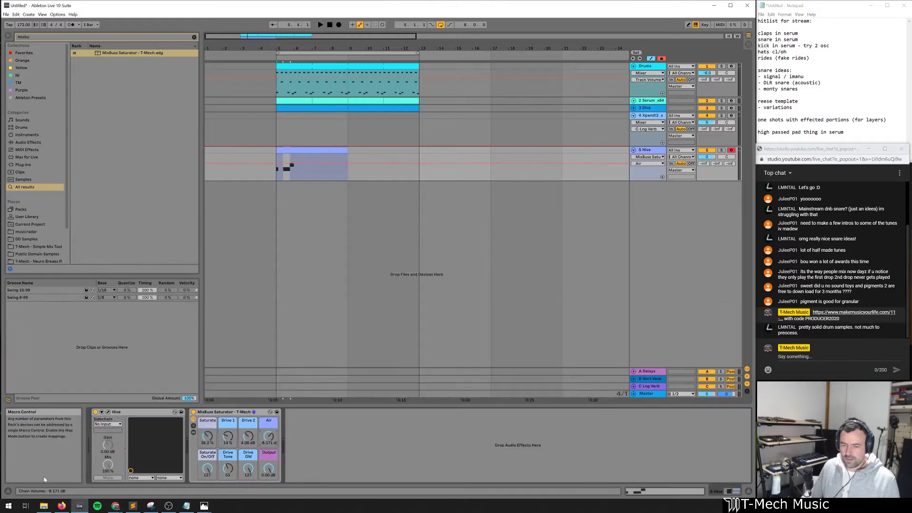
pyautogui.click(108, 412)
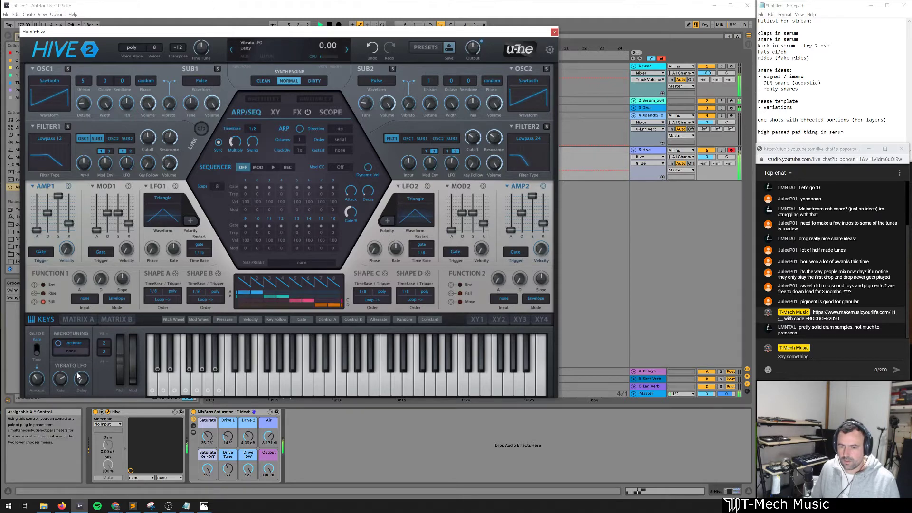
pyautogui.click(133, 46)
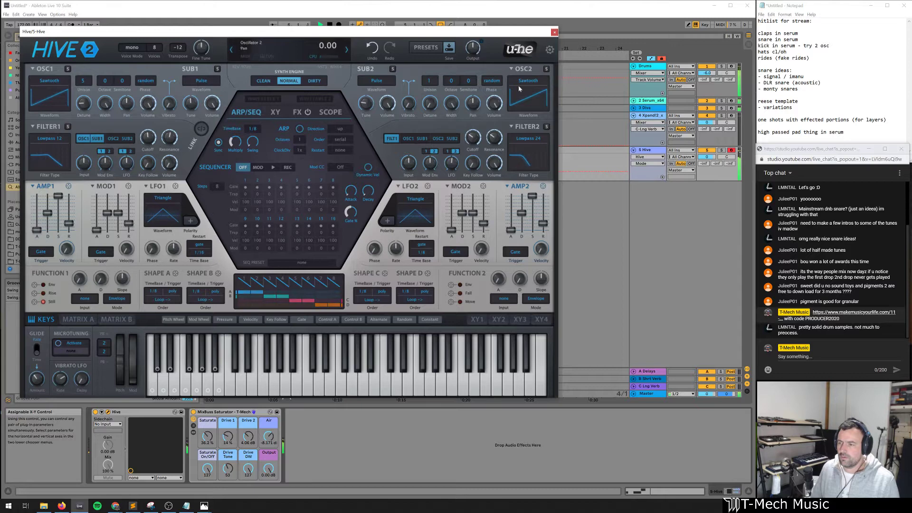
pyautogui.click(554, 32)
# Extend the longer F1 note slightly to overlap the F#1 note, and lengthen the F#1 to beat 2.2
pyautogui.click(285, 166)
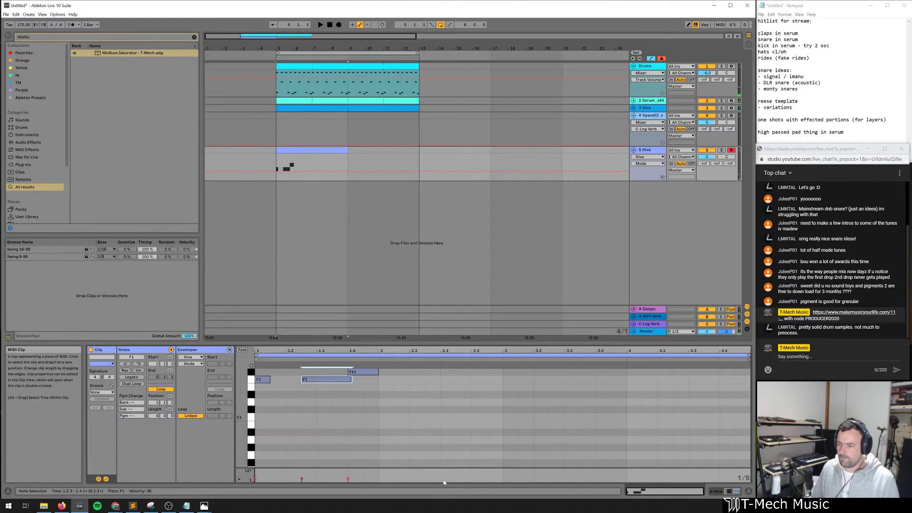
pyautogui.moveTo(378, 371); pyautogui.dragTo(409, 374)
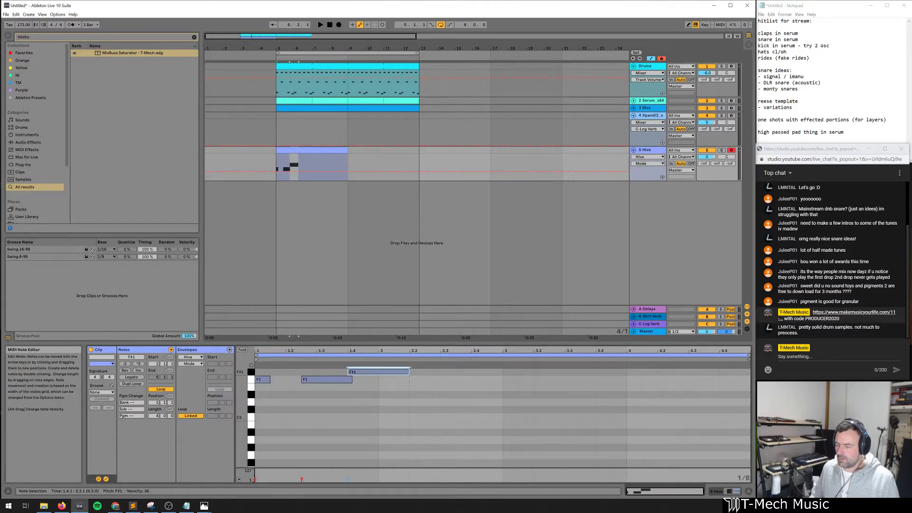
# Audition the F#1 note at beat 1.4 raised to G#1, and return it to F#1
pyautogui.press('Up')
pyautogui.press('Up')
pyautogui.press('space')
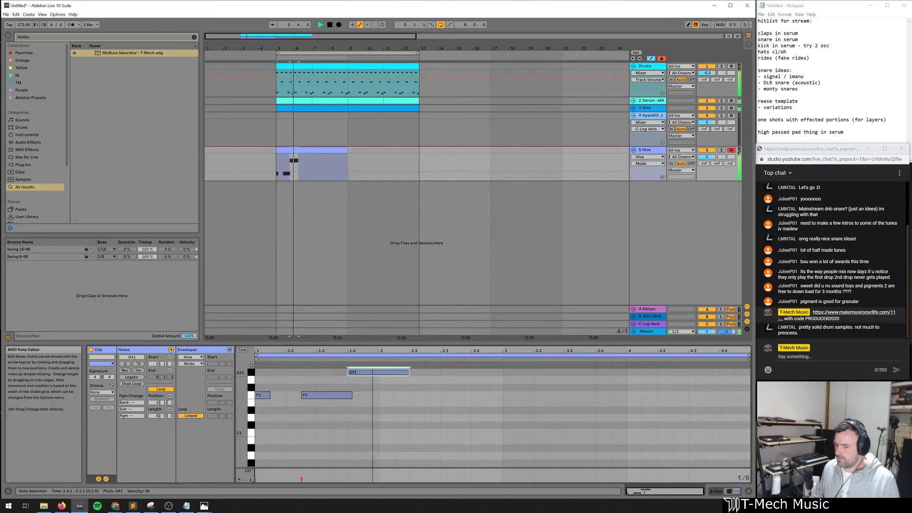
pyautogui.press('Down')
pyautogui.press('Down')
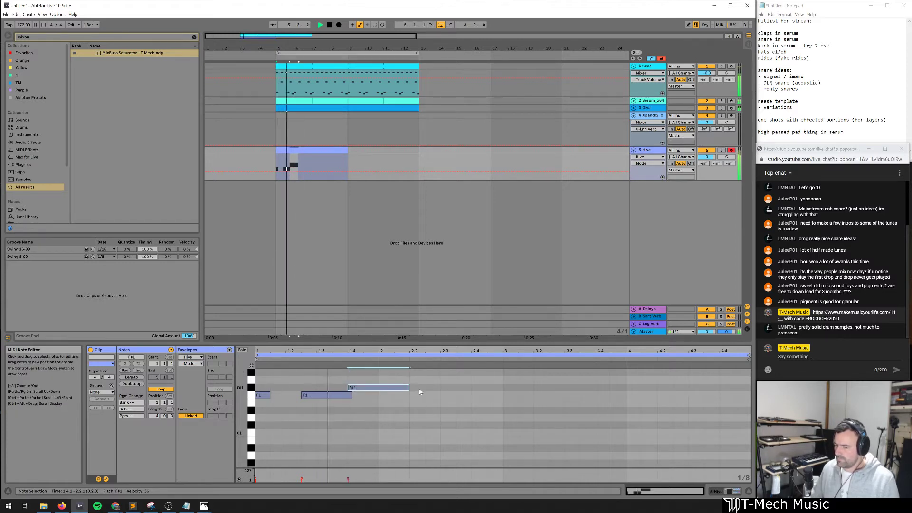
pyautogui.press('space')
# Add a one-beat F#1 note at beat 2.3 and a one-beat D#1 note at beat 2.4
pyautogui.doubleClick(446, 387)
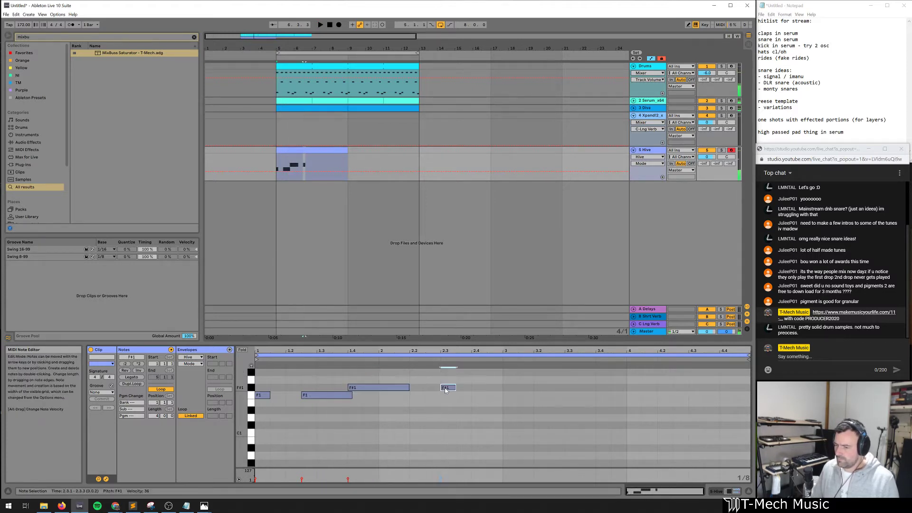
pyautogui.hotkey('ctrl', 'd')
pyautogui.press('Down')
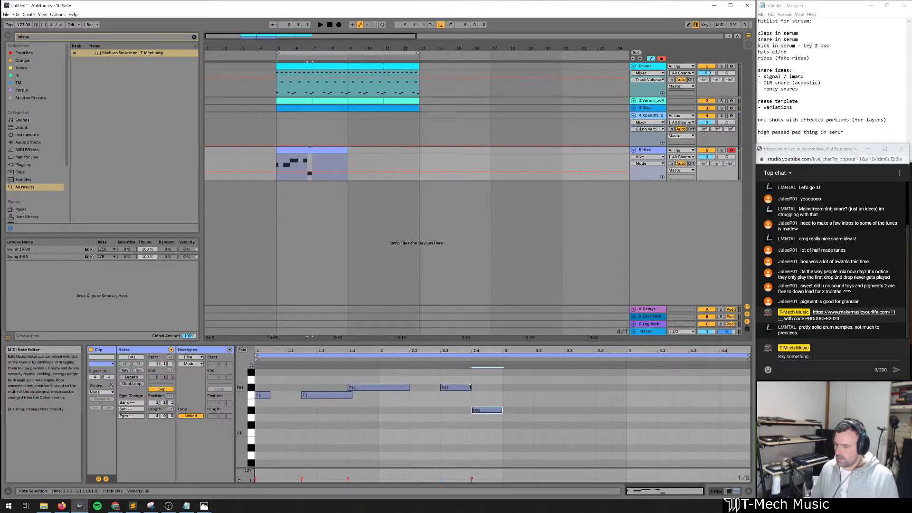
# Extend the F#1 at beat 2.3 slightly over the D#1, and duplicate the two-bar phrase into bars 3 and 4
pyautogui.moveTo(470, 388); pyautogui.dragTo(246, 465)
pyautogui.hotkey('ctrl', 'd')
pyautogui.press('space')
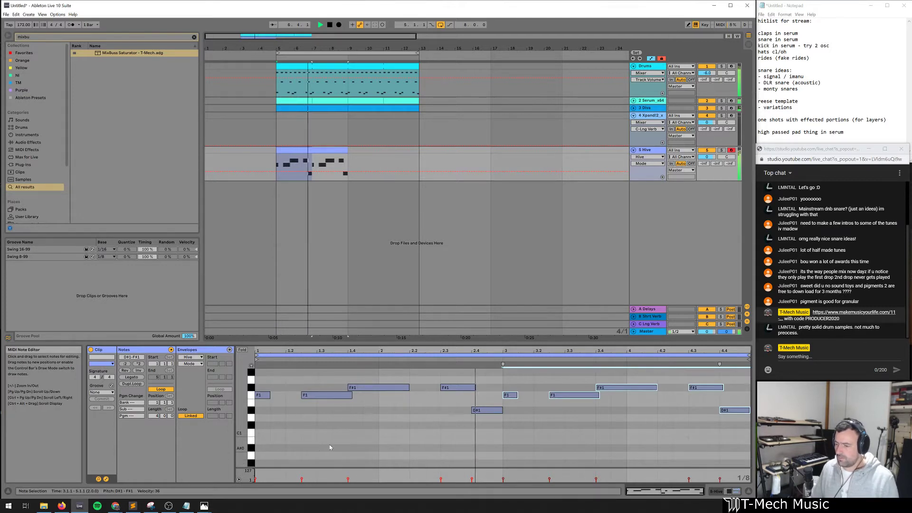
# Delete the F1 note at the start of bar 3 and lengthen the D#1 note from beat 2.4 to just past 3.1.3
pyautogui.click(523, 405)
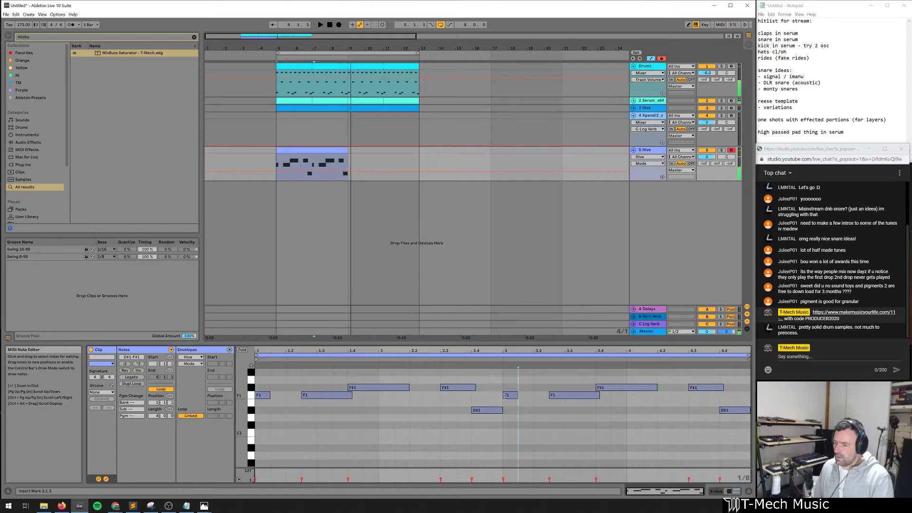
pyautogui.doubleClick(507, 396)
pyautogui.click(503, 412)
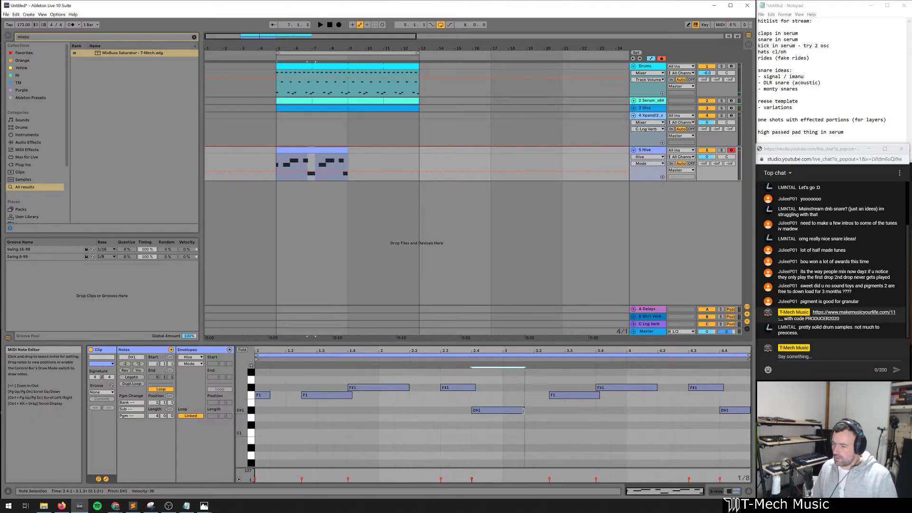
# Try transposing the second-half bass notes up two semitones, play the result, and return them to their original pitch
pyautogui.moveTo(593, 434); pyautogui.dragTo(747, 373)
pyautogui.press('Up')
pyautogui.press('Up')
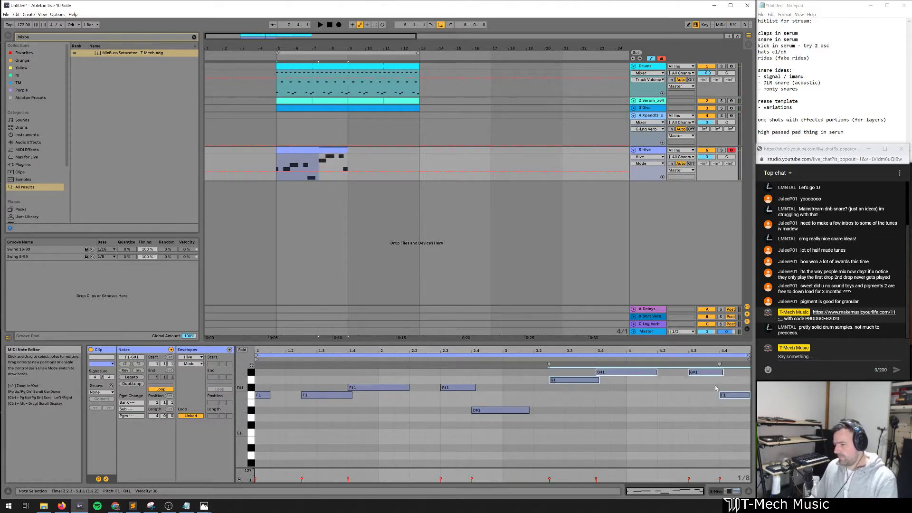
pyautogui.press('space')
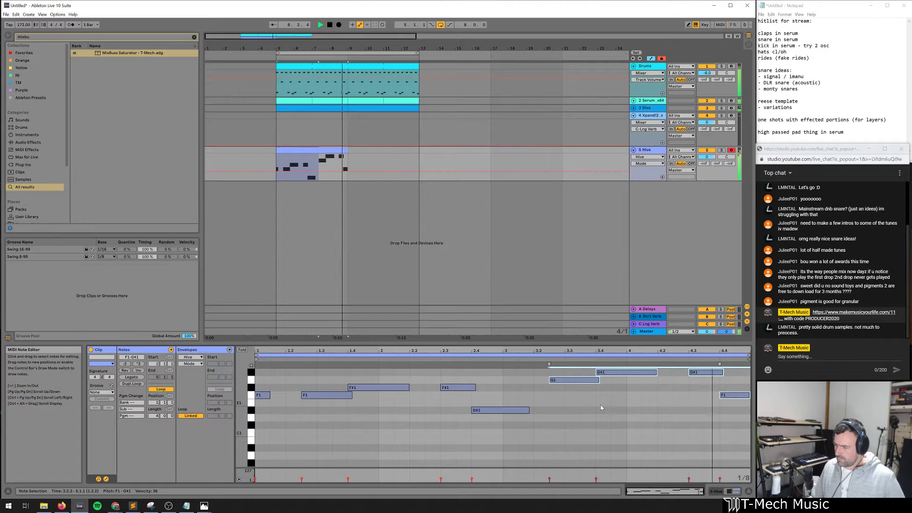
pyautogui.press('space')
pyautogui.press('Down')
pyautogui.press('Down')
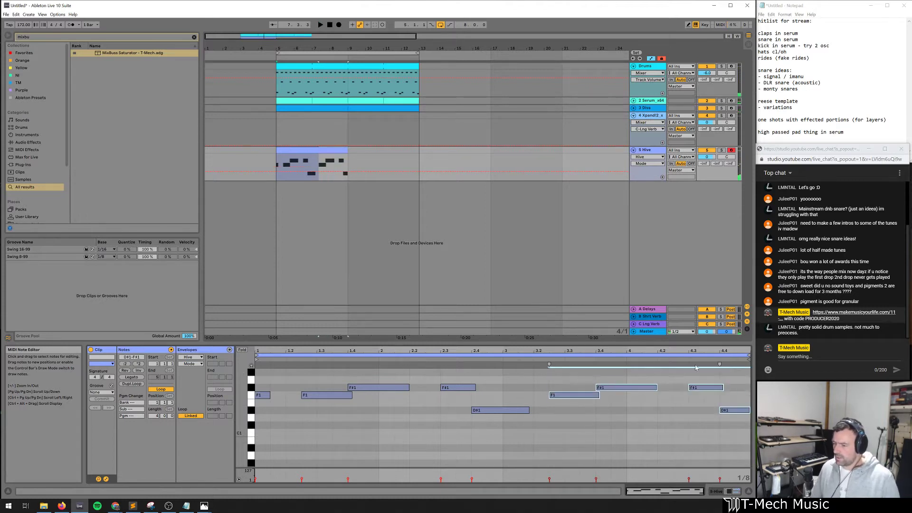
# Shorten the D#1 note at 2.4.1 in the bass clip to about three sixteenths
pyautogui.moveTo(457, 407); pyautogui.dragTo(513, 419)
pyautogui.hotkey('shift', 'Left')
pyautogui.hotkey('shift', 'Left')
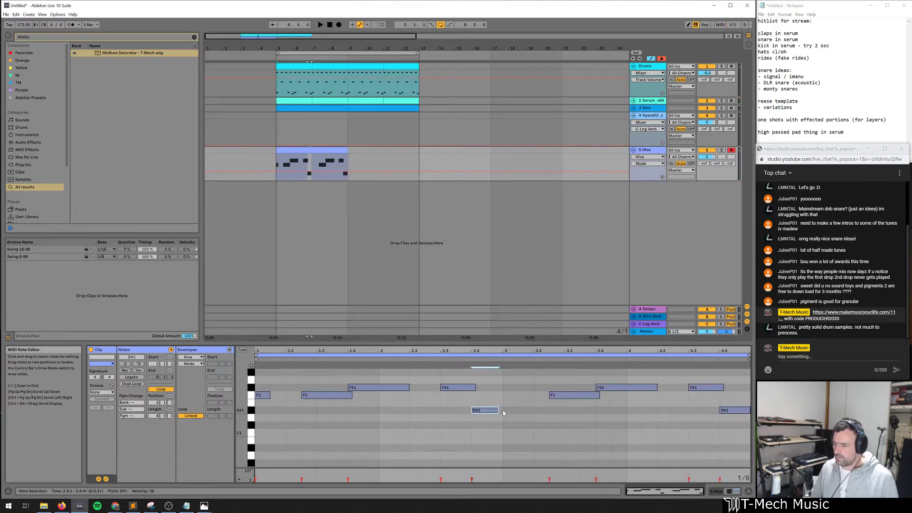
# Add an F1 note of about three sixteenths at bar 3, and duplicate the Hive bass clip right after itself
pyautogui.click(507, 393)
pyautogui.doubleClick(506, 395)
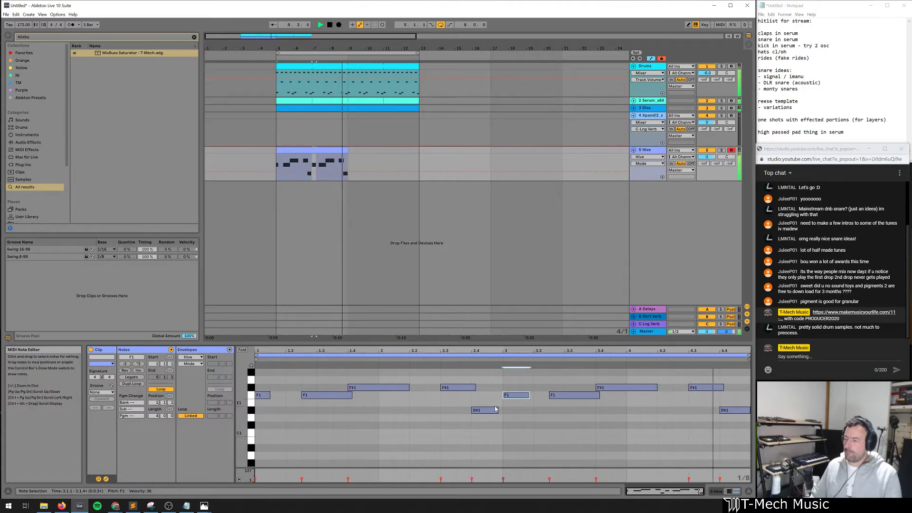
pyautogui.click(347, 162)
pyautogui.hotkey('ctrl', 'd')
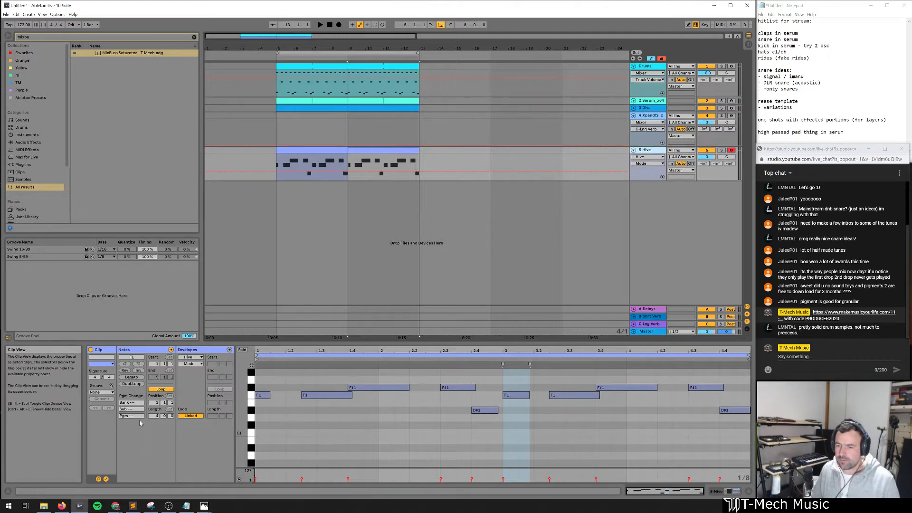
# Open the Hive synth on the bass track, audition its patch during playback, and close it
pyautogui.hotkey('shift', 'Tab')
pyautogui.click(109, 411)
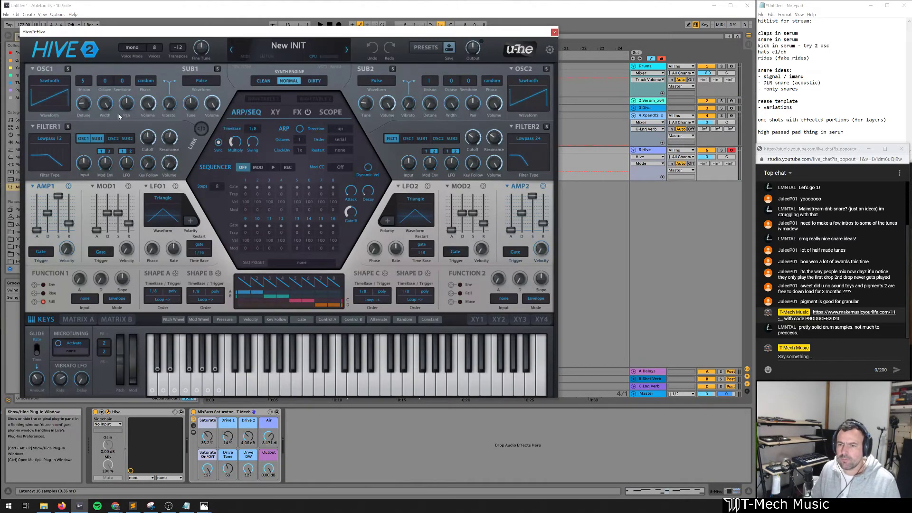
pyautogui.press('space')
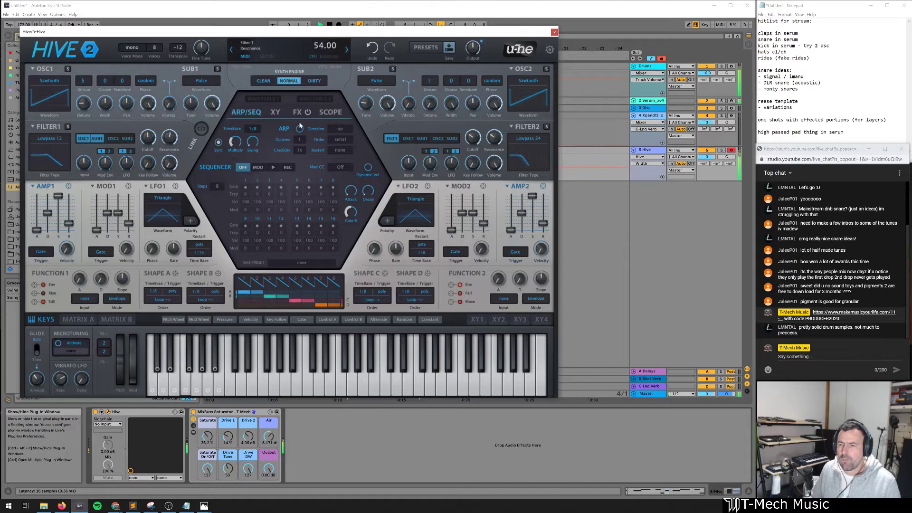
pyautogui.click(555, 33)
# Solo and arm the Xpand!2 track
pyautogui.click(645, 114)
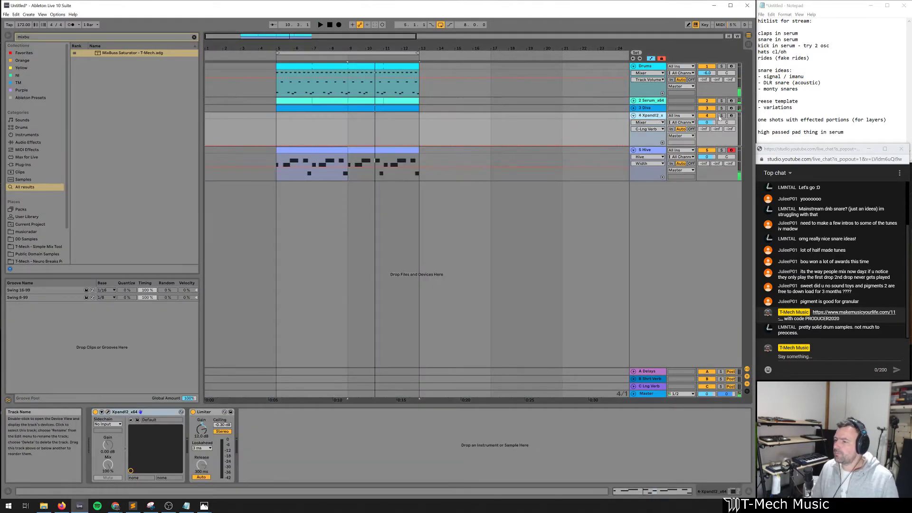
pyautogui.click(634, 108)
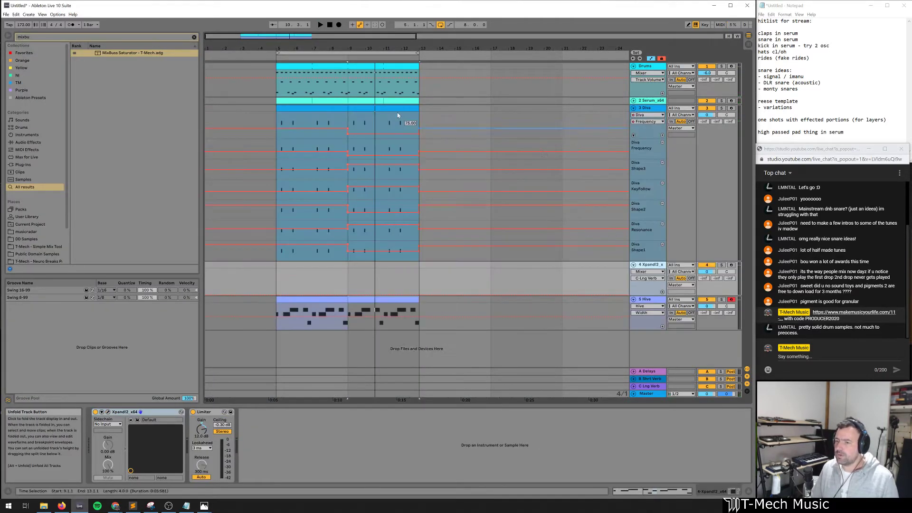
pyautogui.click(639, 109)
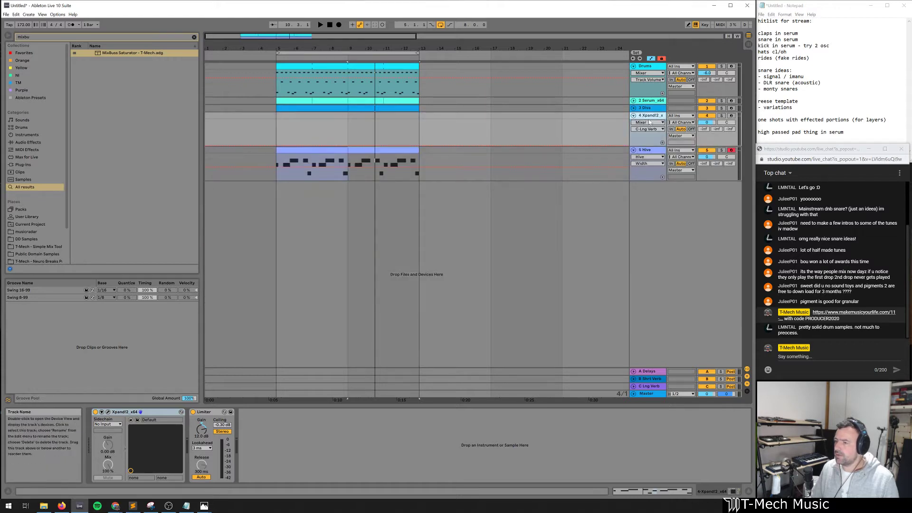
pyautogui.click(650, 122)
pyautogui.click(650, 122)
pyautogui.click(721, 115)
pyautogui.click(731, 116)
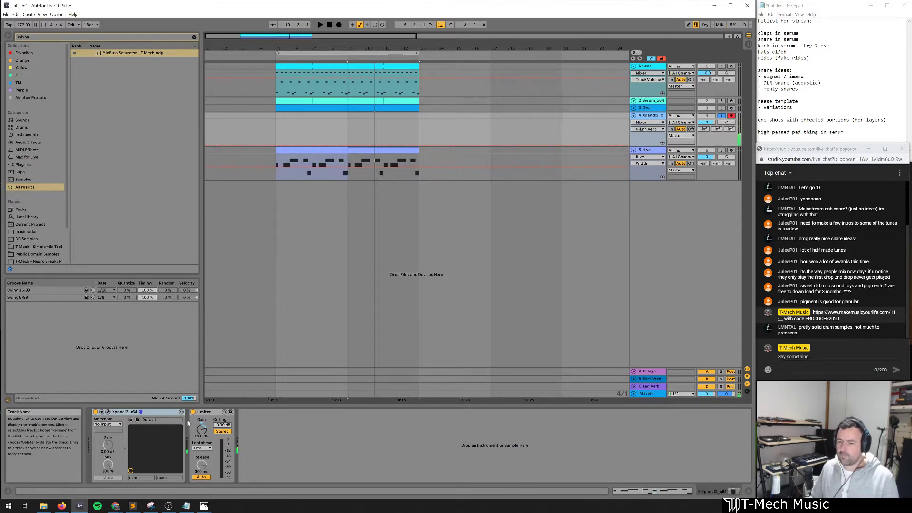
# Load the Nylon Harmonics+ guitar patch into part B of Xpand!2 and close the plug-in
pyautogui.click(107, 412)
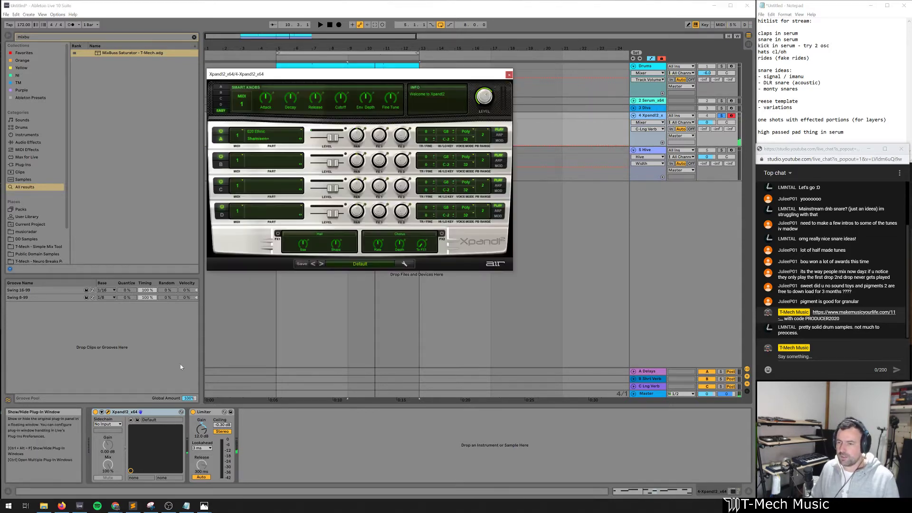
pyautogui.click(279, 165)
pyautogui.moveTo(279, 261)
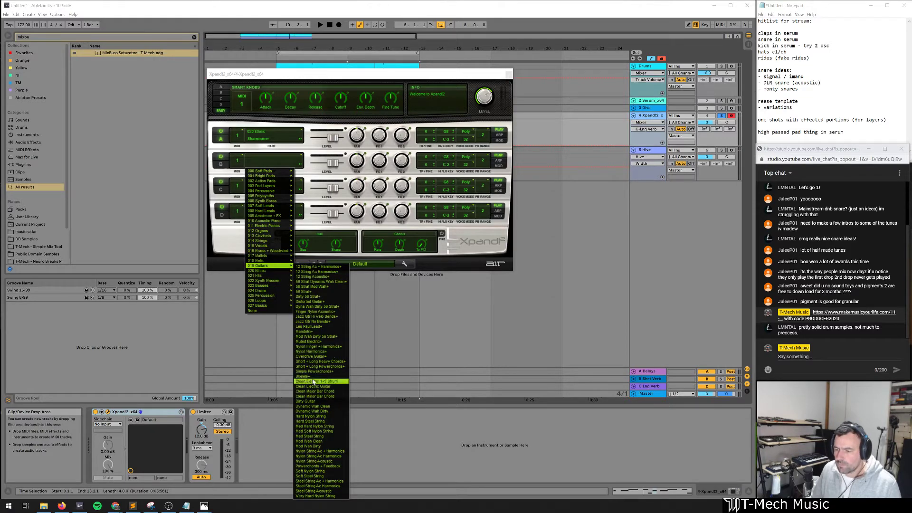
pyautogui.click(332, 352)
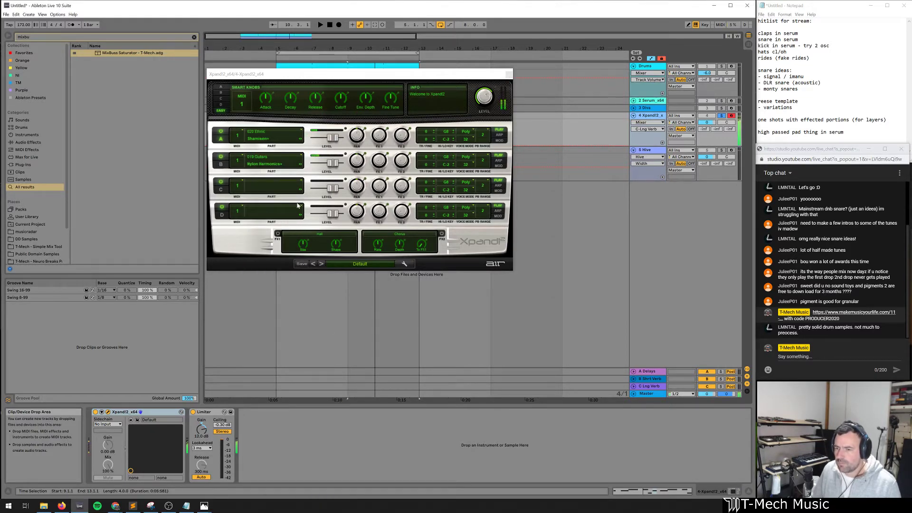
pyautogui.click(218, 157)
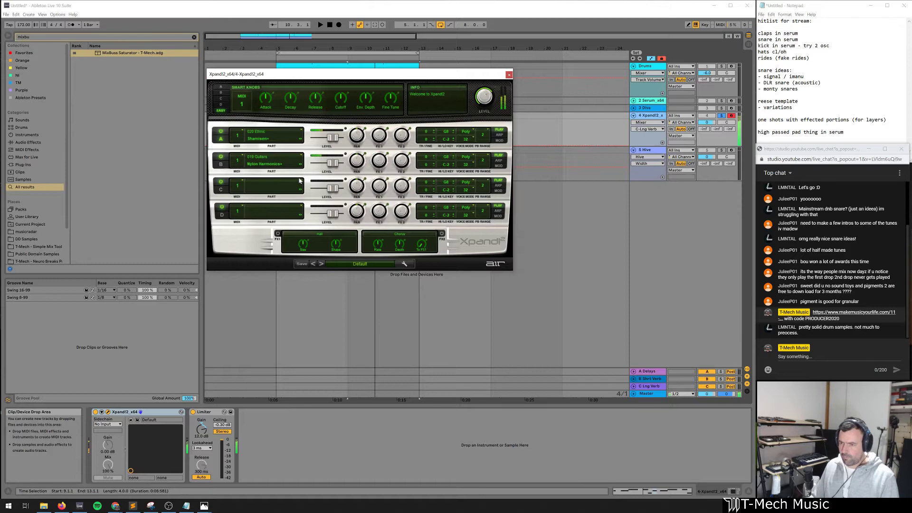
pyautogui.click(509, 75)
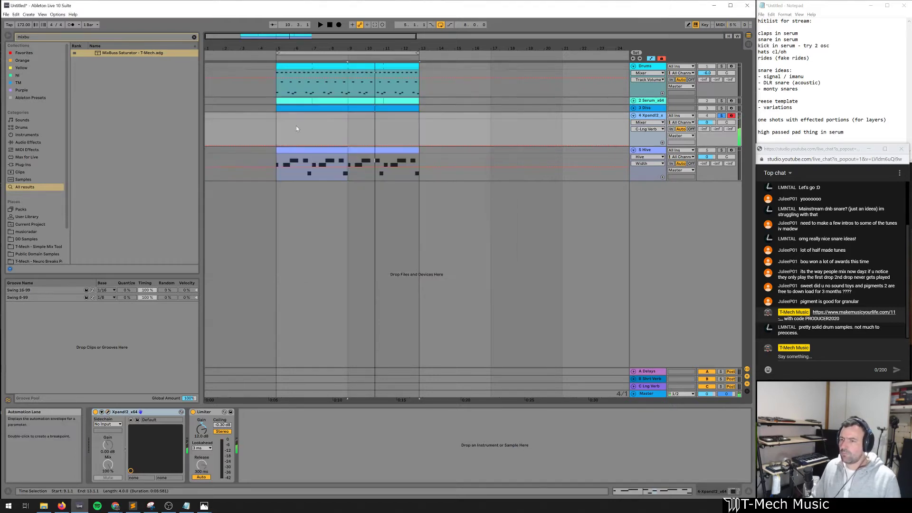
# Create an empty eight-bar MIDI clip on the Xpand!2 track from bar 5 to bar 13
pyautogui.moveTo(295, 126); pyautogui.dragTo(417, 126)
pyautogui.doubleClick(406, 134)
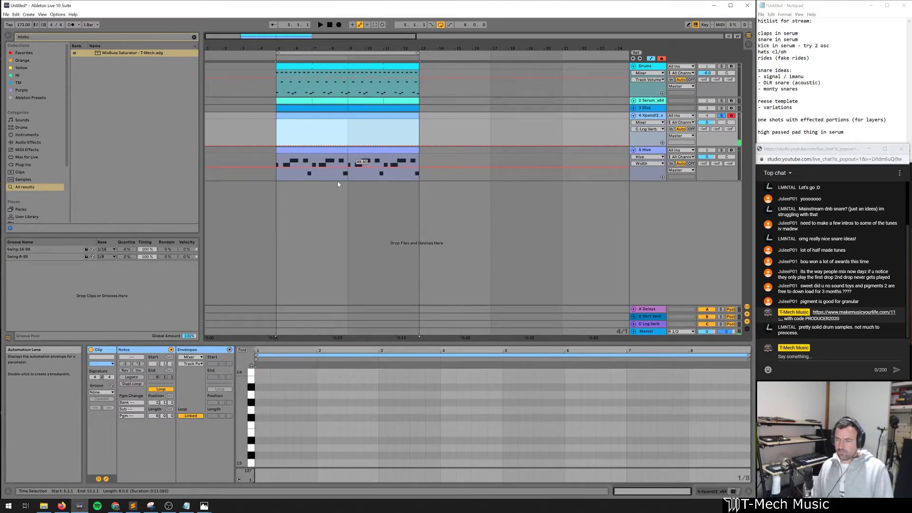
# Add an F3 note at the start of the Xpand!2 clip, lasting slightly over two bars
pyautogui.rightClick(286, 429)
pyautogui.click(301, 451)
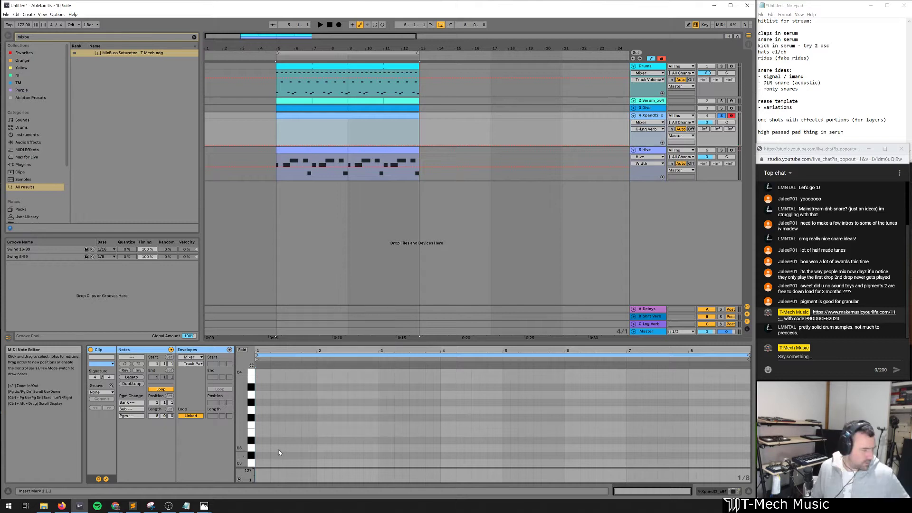
pyautogui.doubleClick(260, 424)
pyautogui.moveTo(263, 425); pyautogui.dragTo(391, 424)
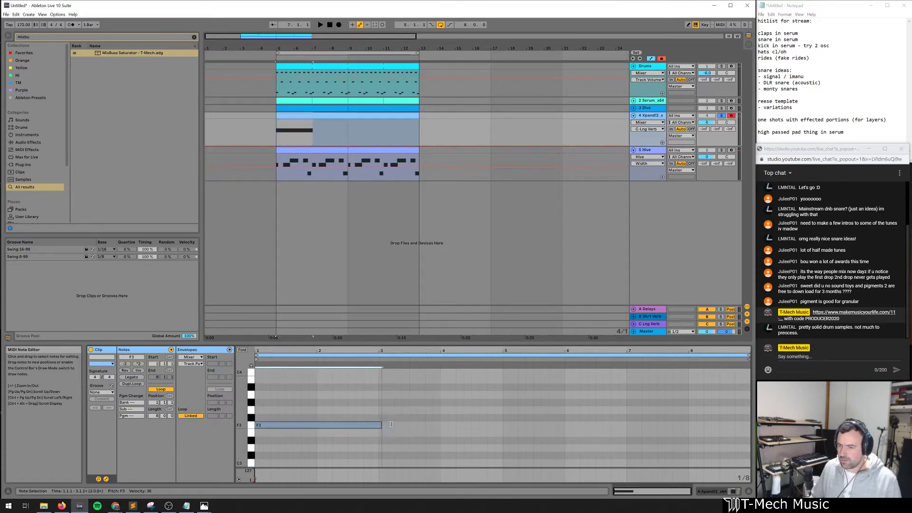
pyautogui.press('space')
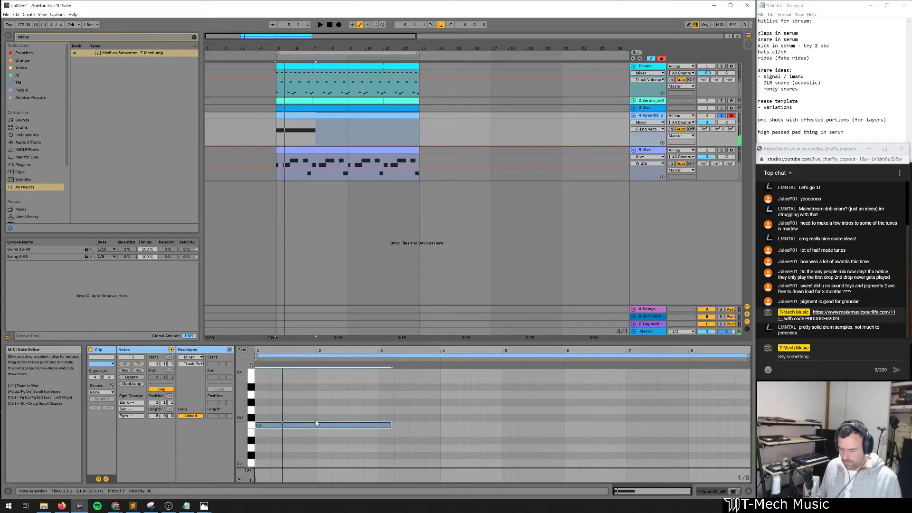
# Copy the F3 note in place and raise the copy to A#3
pyautogui.hotkey('ctrl', 'c')
pyautogui.hotkey('ctrl', 'v')
pyautogui.press('Up')
pyautogui.press('Up')
pyautogui.press('Up')
pyautogui.press('Up')
pyautogui.press('Up')
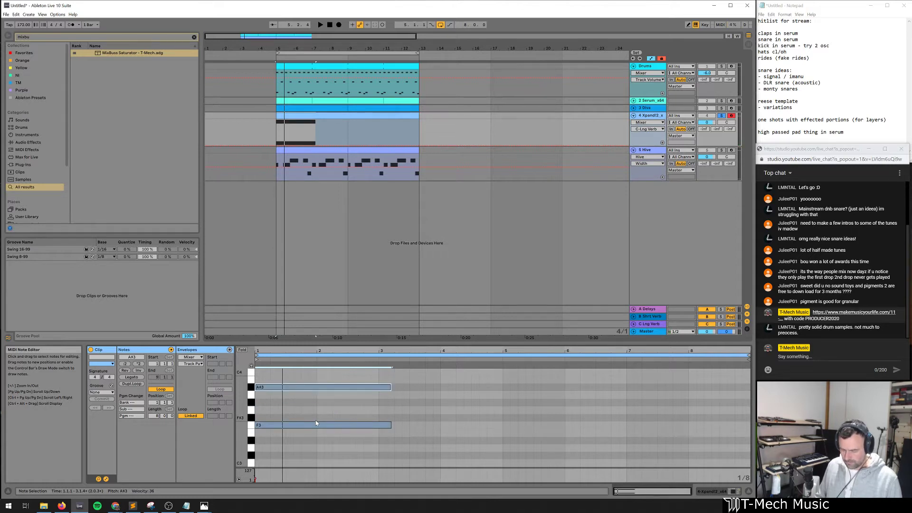
# Copy the A#3 note in place, raise the copy to C#4, and audition the three-note chord
pyautogui.hotkey('ctrl', 'c')
pyautogui.hotkey('ctrl', 'v')
pyautogui.press('Up')
pyautogui.press('Up')
pyautogui.press('Up')
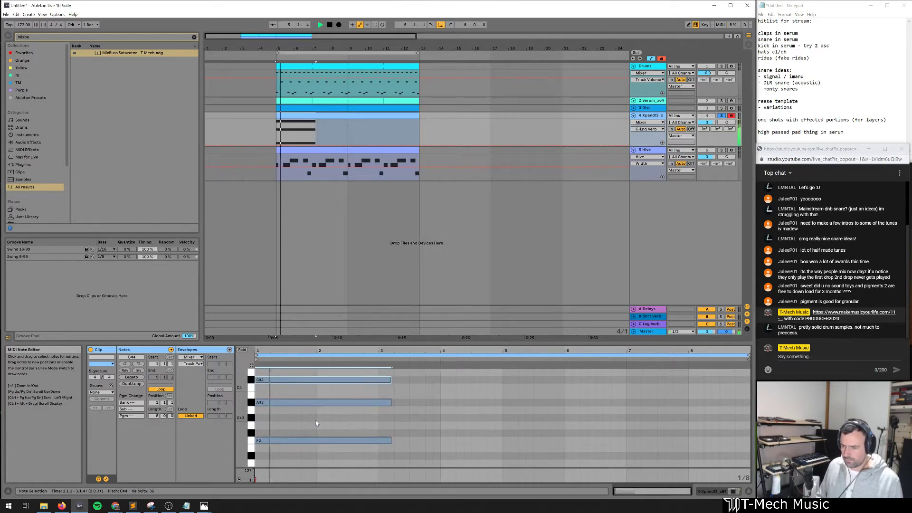
pyautogui.press('space')
# Copy the C#4 note, raise the copy to F4, and shift it to start at bar 2
pyautogui.hotkey('ctrl', 'c')
pyautogui.hotkey('ctrl', 'v')
pyautogui.press('Up')
pyautogui.press('Up')
pyautogui.press('Up')
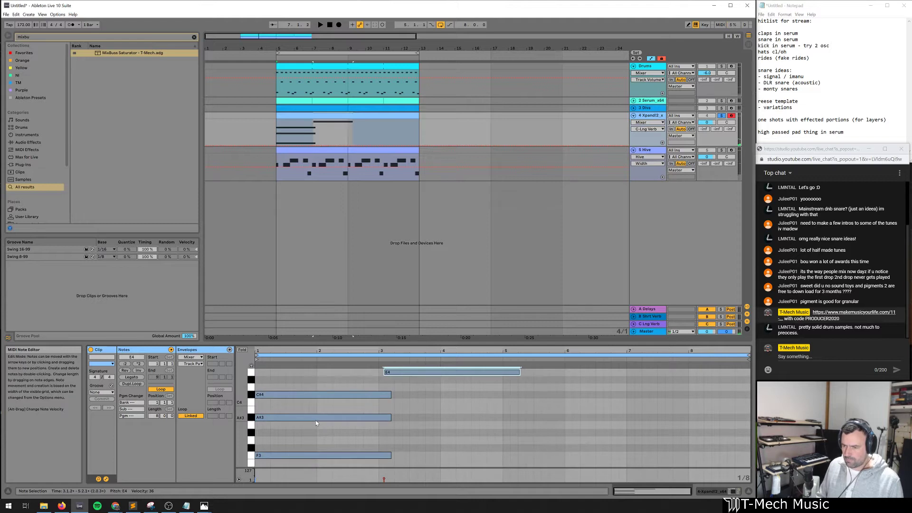
pyautogui.press('Left')
pyautogui.press('Left')
pyautogui.press('Left')
pyautogui.press('Left')
pyautogui.press('Left')
pyautogui.press('Left')
pyautogui.press('Left')
pyautogui.press('Left')
pyautogui.press('Left')
pyautogui.press('Up')
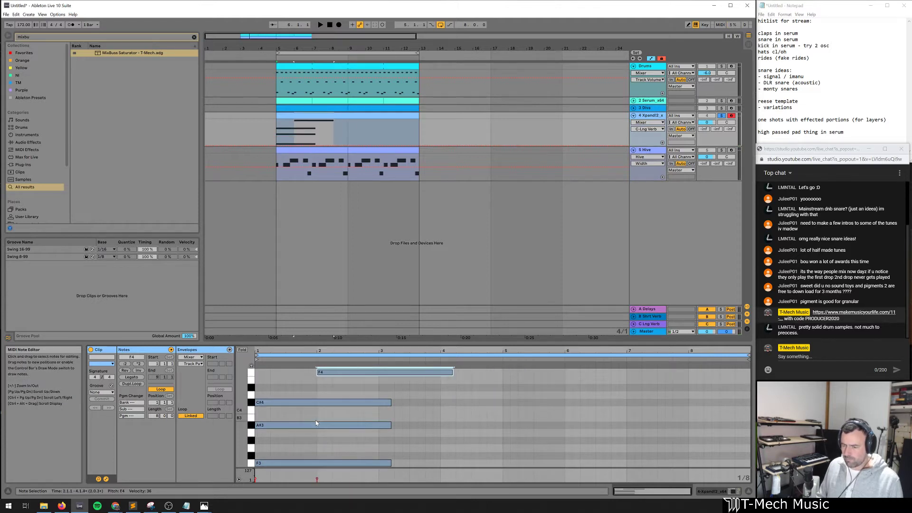
# Nudge the A#3 and C#4 notes slightly later to stagger the chord like a strum, and play it back
pyautogui.click(321, 429)
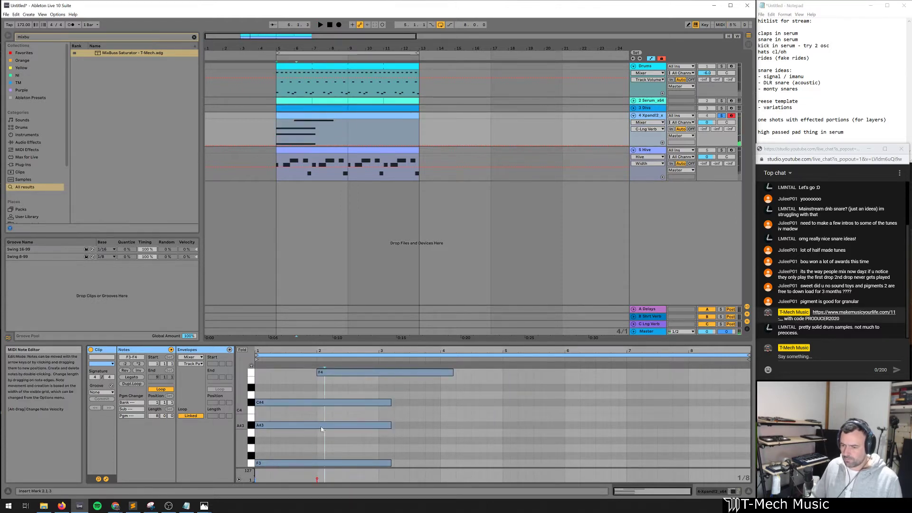
pyautogui.click(322, 429)
pyautogui.click(330, 406)
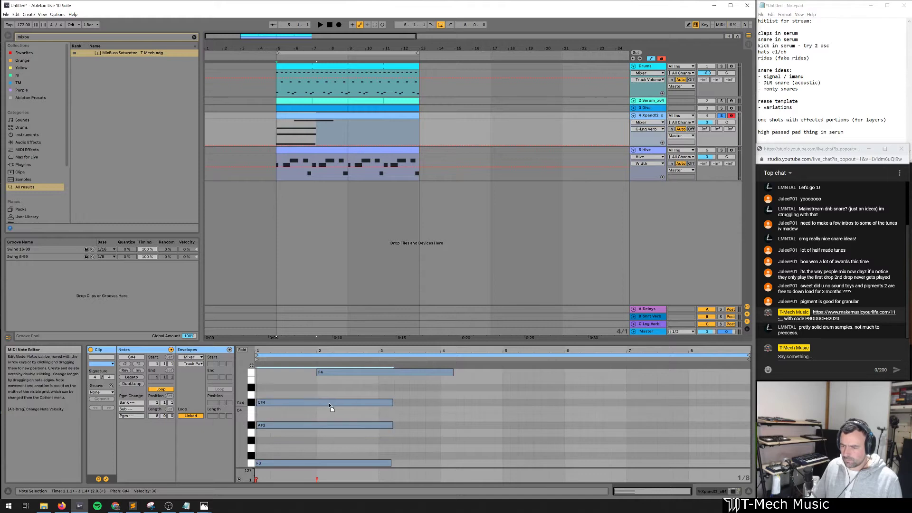
pyautogui.press('space')
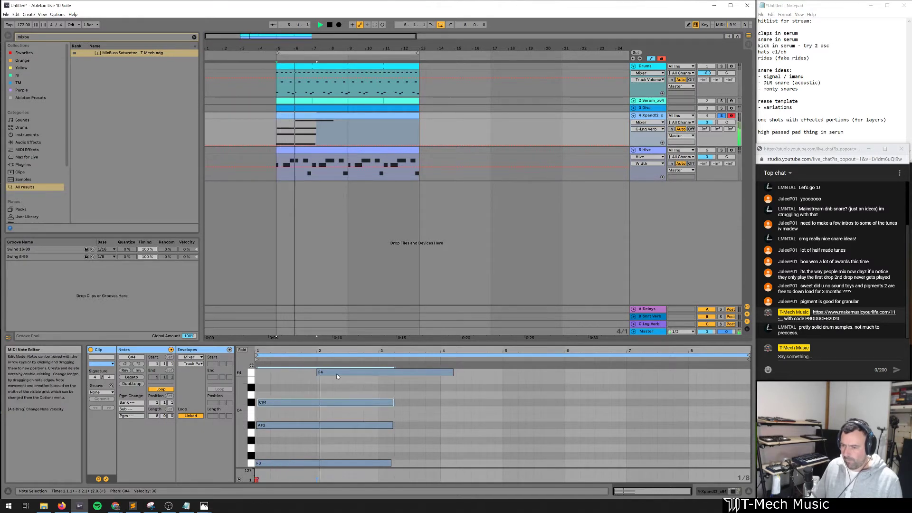
# Lower the F4 note at bar 2 to D#4 and shorten it to about one bar
pyautogui.moveTo(342, 375); pyautogui.dragTo(352, 391)
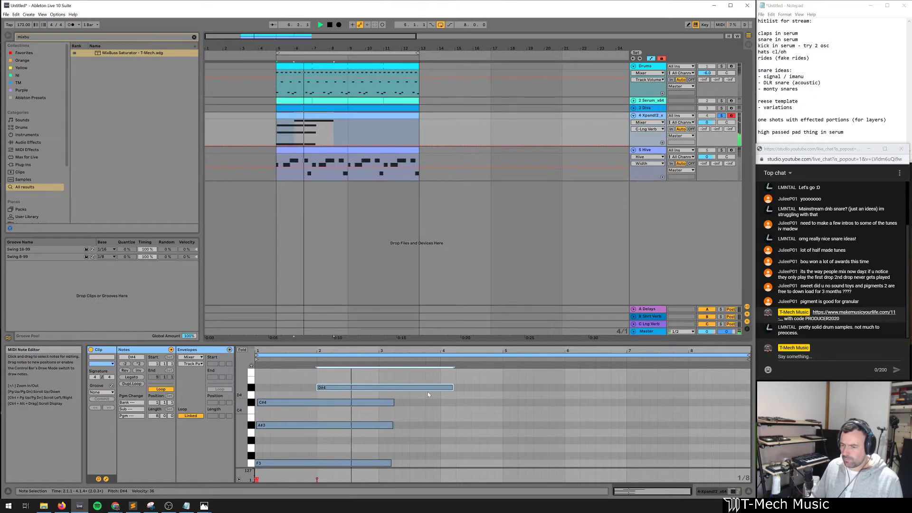
pyautogui.moveTo(452, 387); pyautogui.dragTo(387, 388)
pyautogui.scroll(-2, 431, 421)
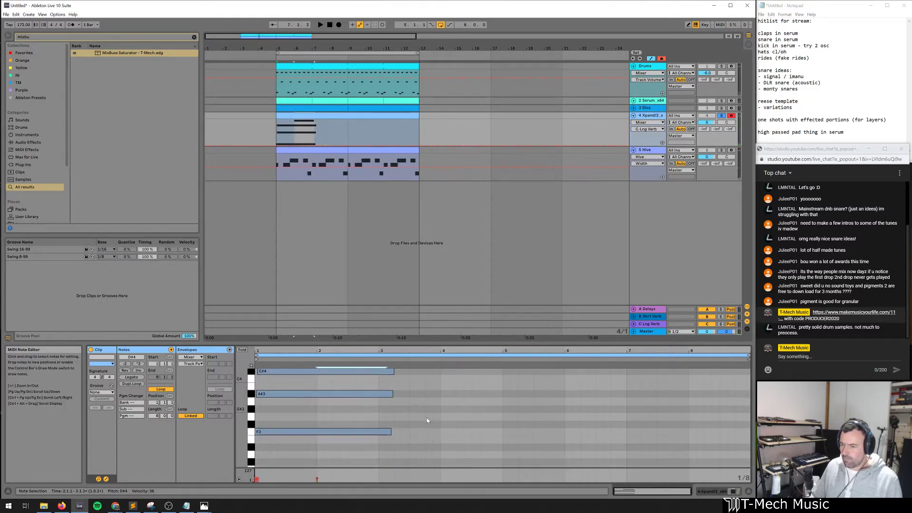
# Duplicate all four chord notes and shift the copies back to start around bar 3
pyautogui.click(419, 439)
pyautogui.click(242, 350)
pyautogui.moveTo(433, 420); pyautogui.dragTo(321, 334)
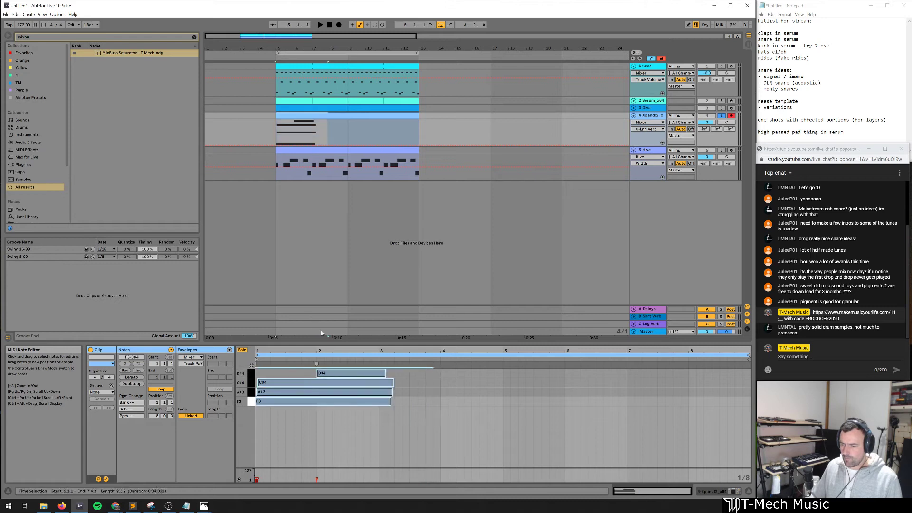
pyautogui.hotkey('ctrl', 'd')
pyautogui.press('Left')
pyautogui.press('Left')
pyautogui.press('Left')
pyautogui.press('Left')
pyautogui.press('Left')
pyautogui.press('Left')
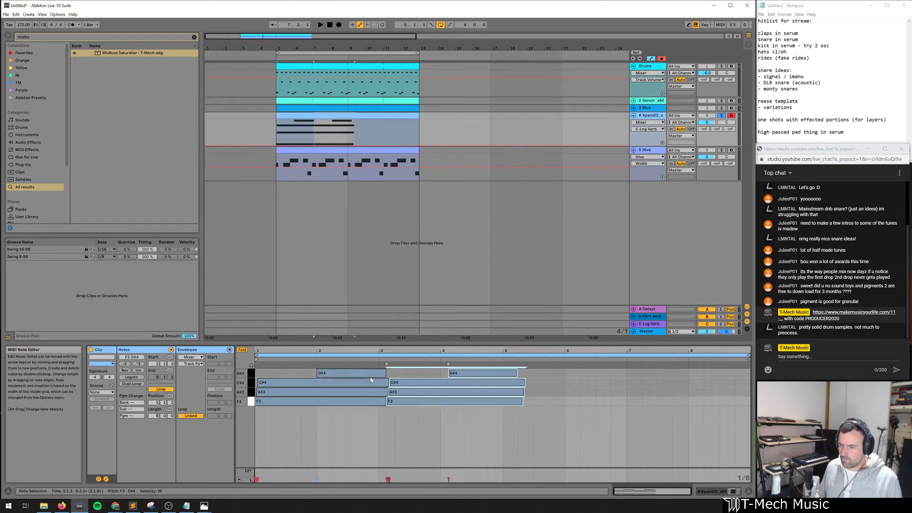
# Transpose the duplicated chord at bar 3 down two semitones
pyautogui.click(243, 350)
pyautogui.press('Down')
pyautogui.press('Down')
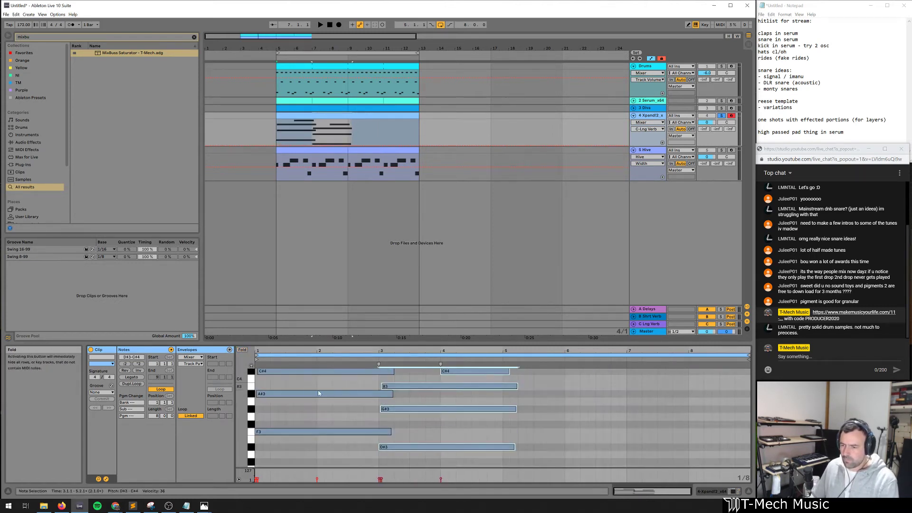
# Play back the chord progression and raise the second chord's B3 note to C4
pyautogui.press('space')
pyautogui.click(451, 386)
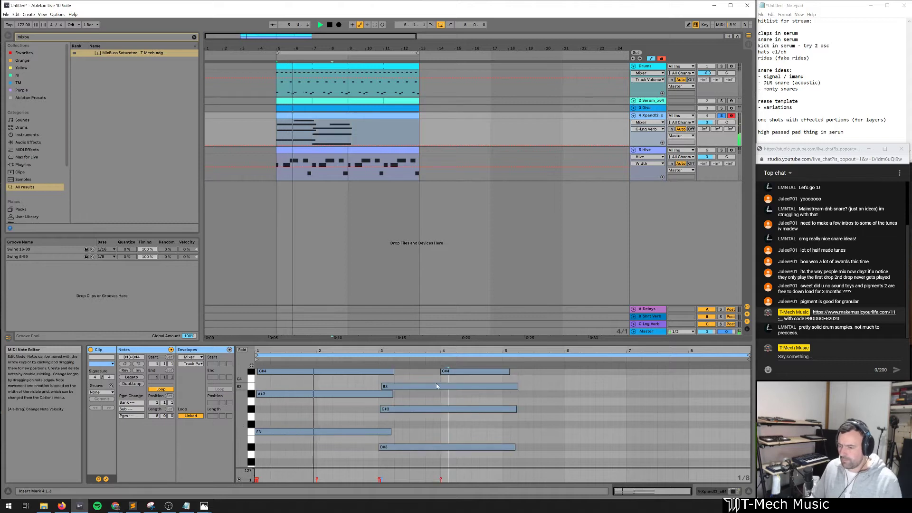
pyautogui.press('Up')
pyautogui.scroll(3, 468, 428)
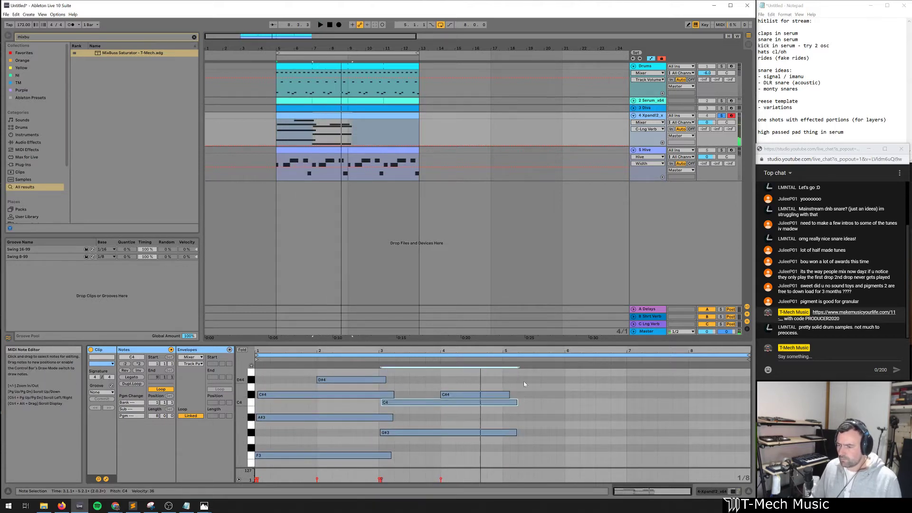
# Duplicate all the chord notes and nudge the copies back to start at bar 5 of the clip
pyautogui.press('space')
pyautogui.hotkey('ctrl', 'a')
pyautogui.hotkey('ctrl', 'shift', 's')
pyautogui.press('Escape')
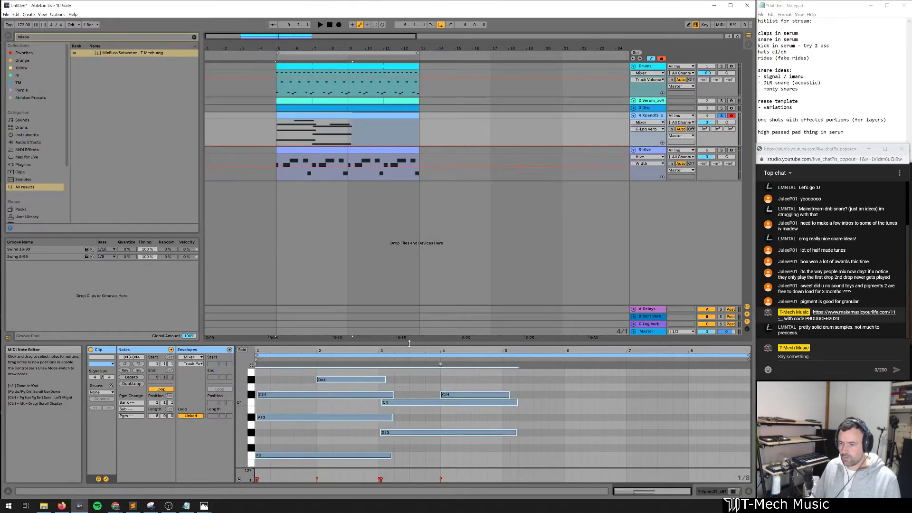
pyautogui.hotkey('ctrl', 'd')
pyautogui.press('Left')
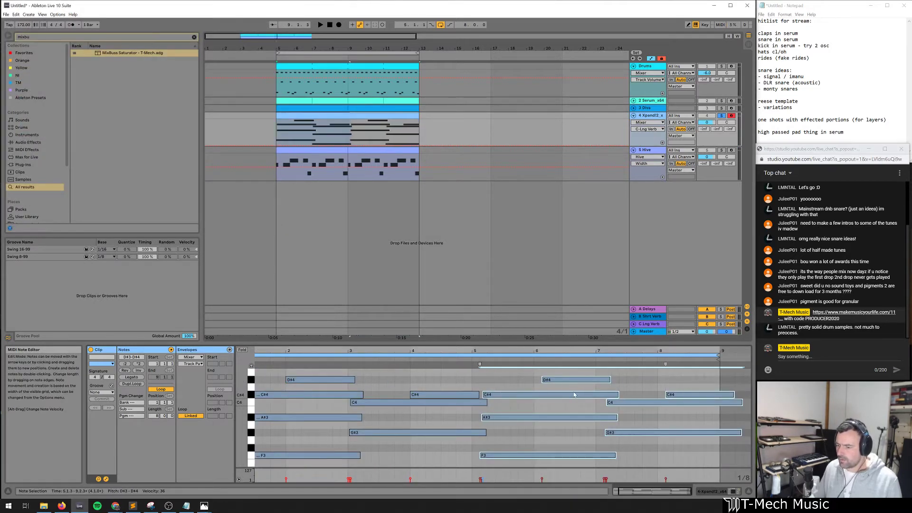
pyautogui.scroll(-3, 542, 409)
pyautogui.press('Left')
# Play back the duplicated chord progression with the drums and bass
pyautogui.press('space')
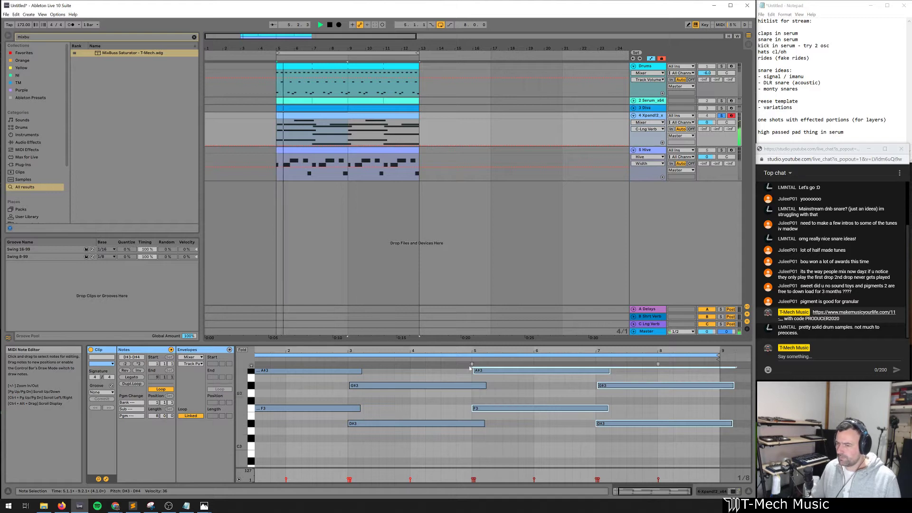
pyautogui.click(394, 402)
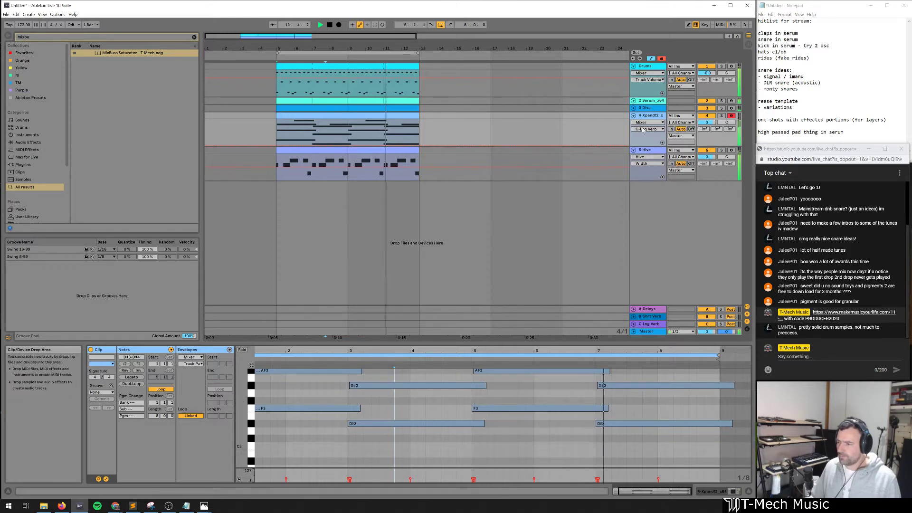
pyautogui.scroll(-1, 386, 130)
pyautogui.press('space')
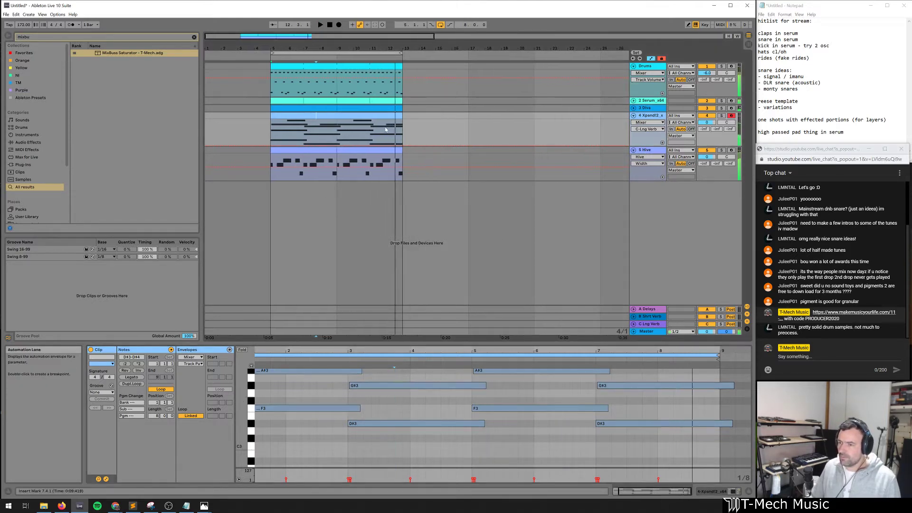
# Enlarge the note editor, invert the pitches of the last chord from bar 7 and audition it
pyautogui.click(672, 441)
pyautogui.scroll(3, 660, 427)
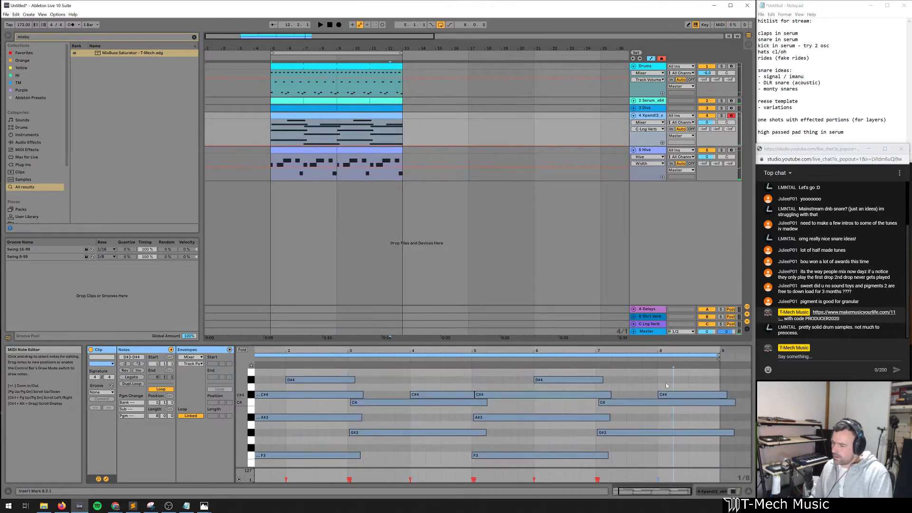
pyautogui.moveTo(665, 344); pyautogui.dragTo(668, 189)
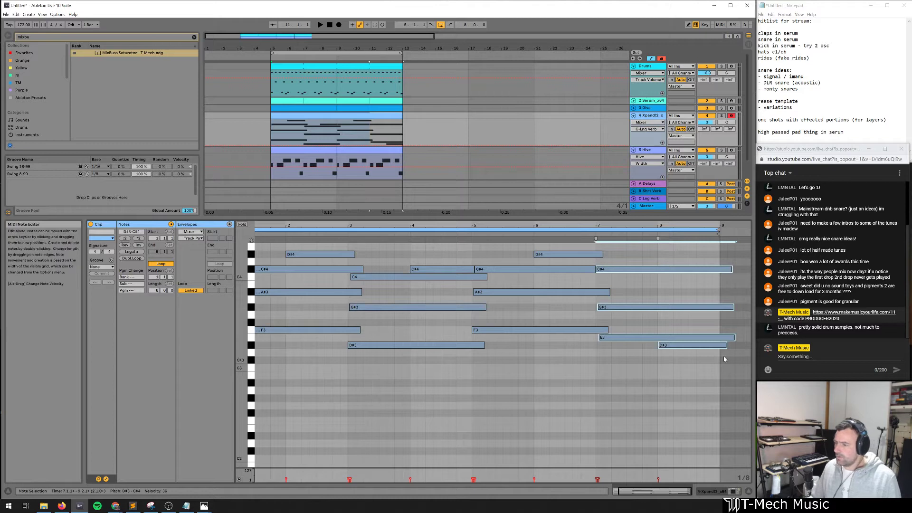
pyautogui.click(587, 234)
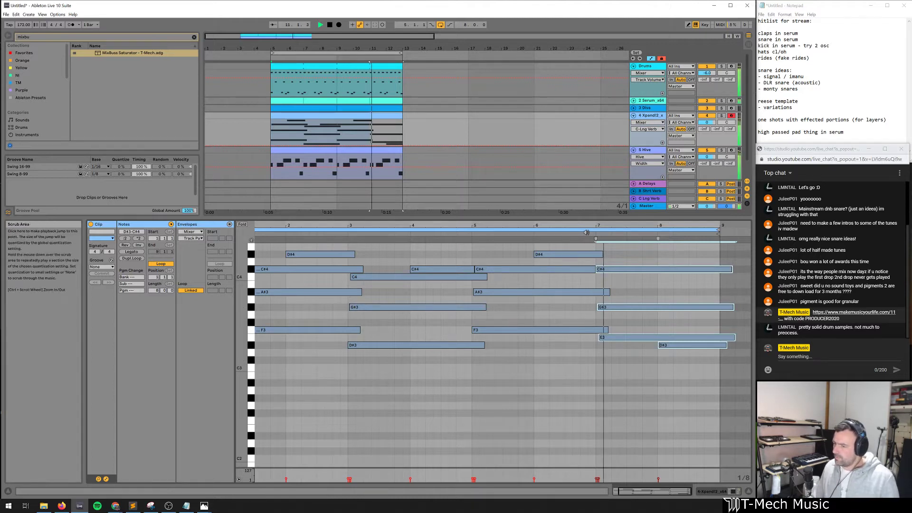
pyautogui.press('space')
# Lower the last chord's E3 note at bar 7 to D#3 and the D#3 note at bar 8 to C#3
pyautogui.click(650, 322)
pyautogui.click(644, 337)
pyautogui.press('Down')
pyautogui.press('Down')
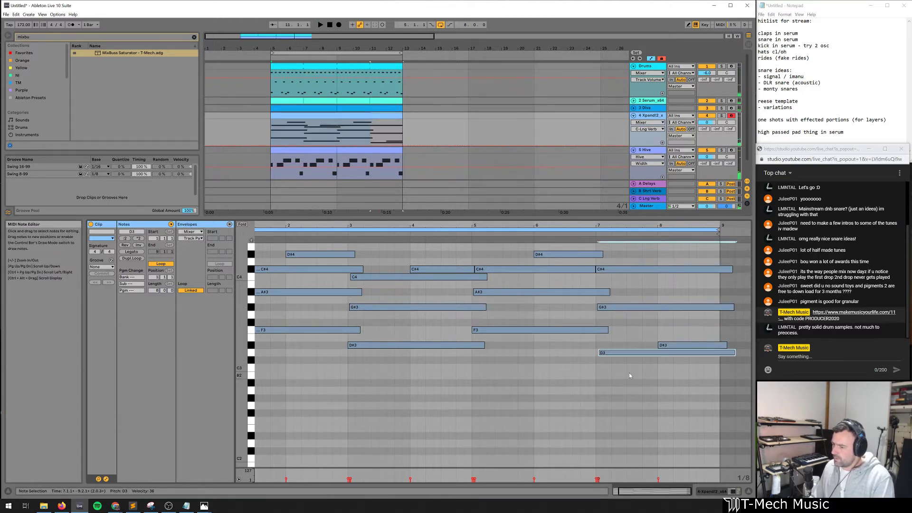
pyautogui.press('Up')
pyautogui.press('Up')
pyautogui.click(673, 346)
pyautogui.press('Down')
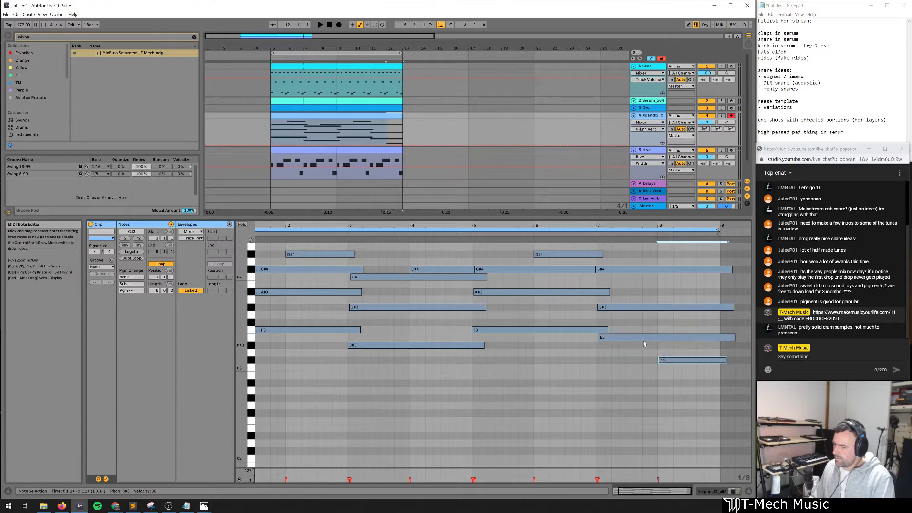
pyautogui.press('Down')
pyautogui.click(643, 338)
pyautogui.press('Down')
# Add an F#3 note over the last two beats of bar 8 and play back the progression
pyautogui.press('space')
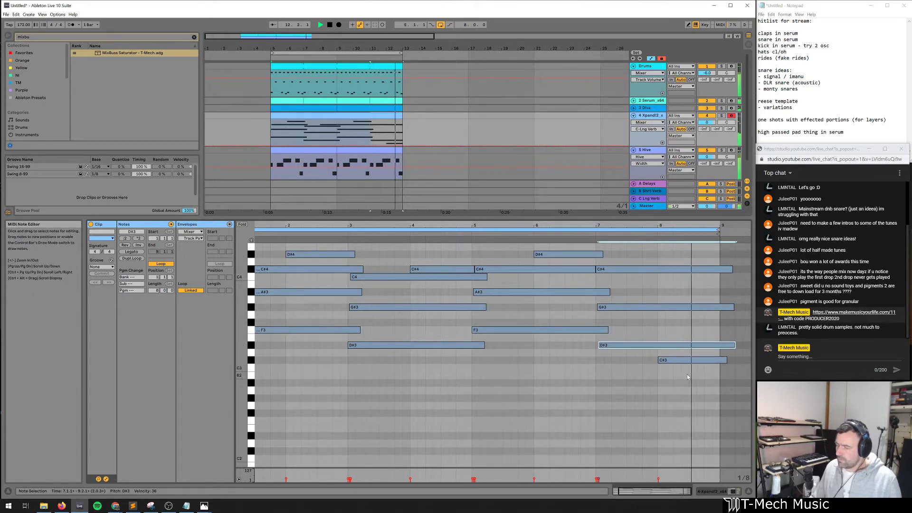
pyautogui.click(692, 323)
pyautogui.press('space')
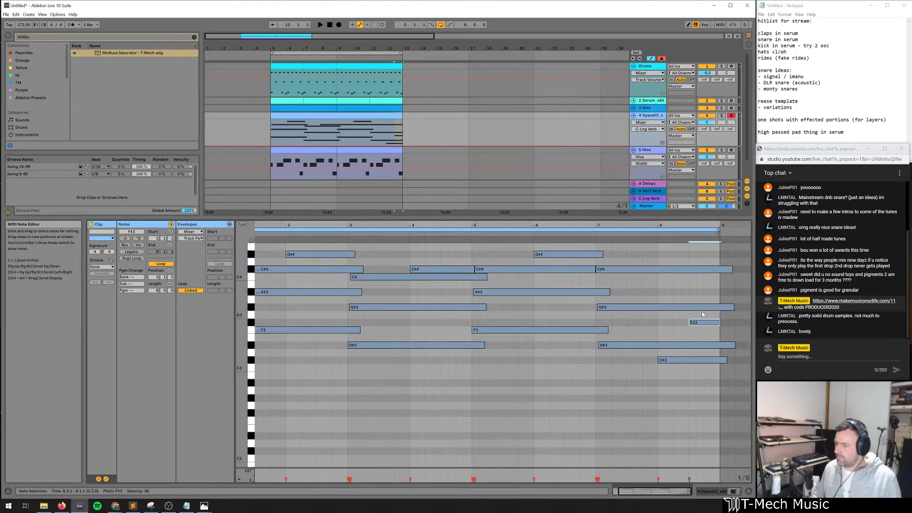
pyautogui.click(600, 229)
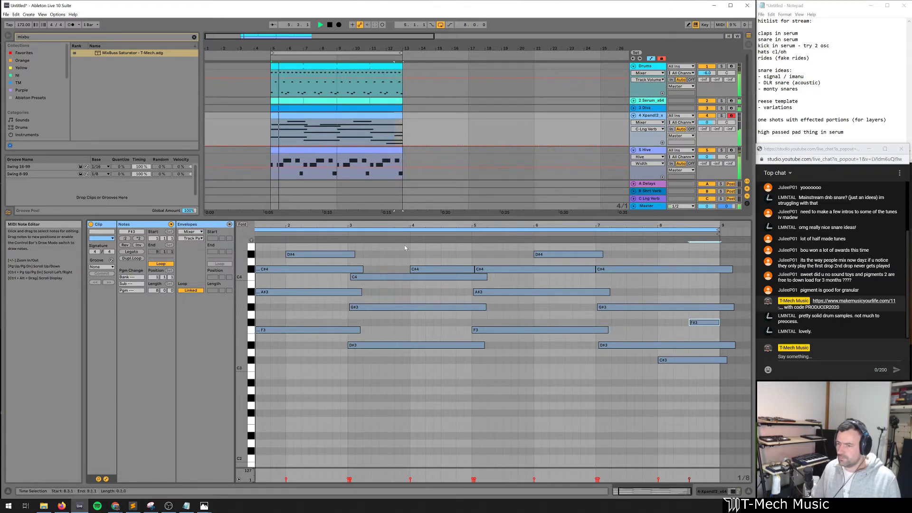
pyautogui.moveTo(332, 48); pyautogui.dragTo(320, 35)
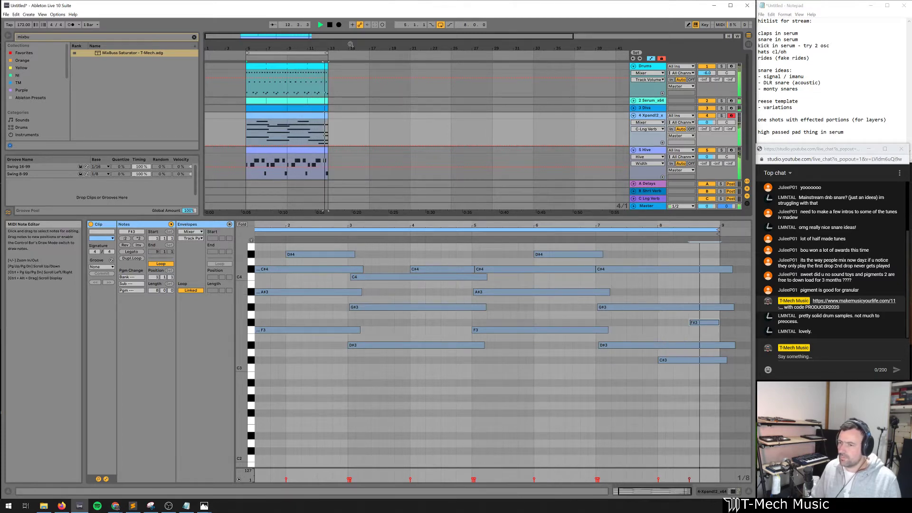
pyautogui.press('space')
# Duplicate the eight-bar section from bars 5 to 13 across all tracks using Duplicate Time
pyautogui.moveTo(350, 44); pyautogui.dragTo(350, 37)
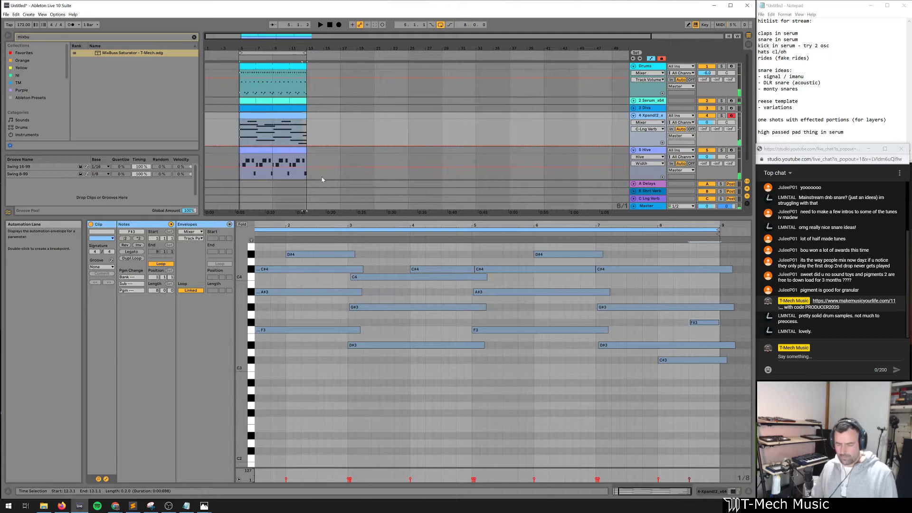
pyautogui.click(227, 130)
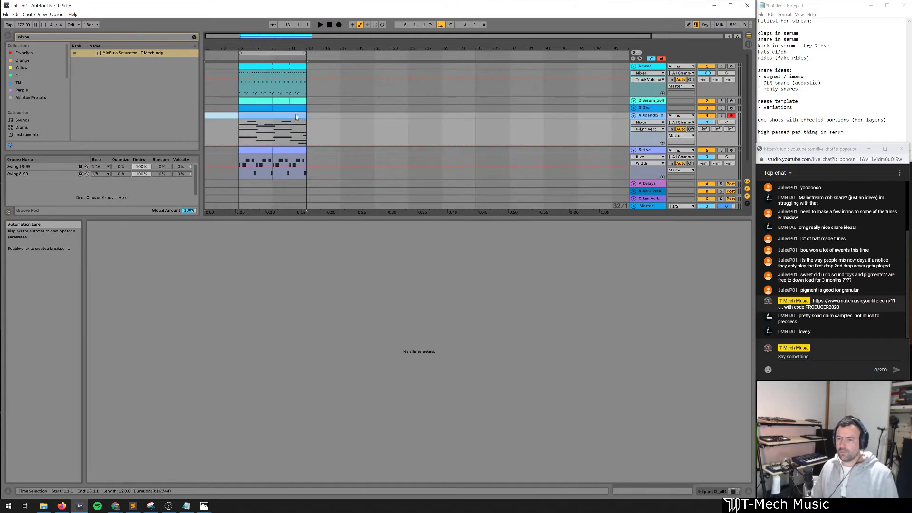
pyautogui.click(295, 115)
pyautogui.click(333, 134)
pyautogui.click(301, 109)
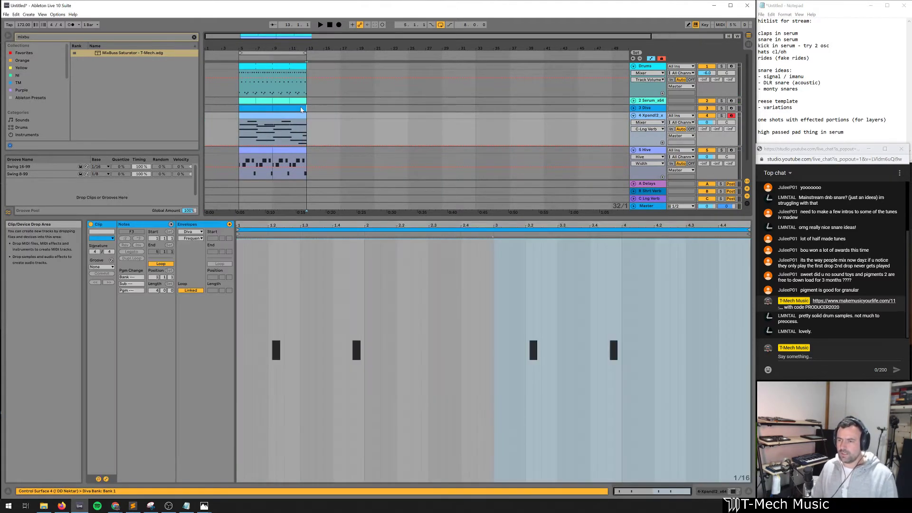
pyautogui.keyDown('shift'); pyautogui.click(251, 108); pyautogui.keyUp('shift')
pyautogui.hotkey('ctrl', 'shift', 'd')
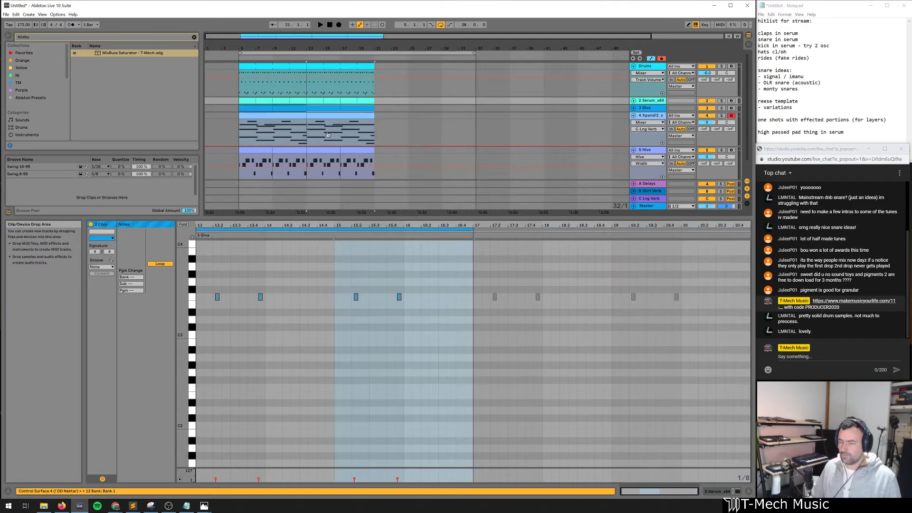
# Delete the duplicated Serum and Diva clips after bar 13 and play back the arrangement from there
pyautogui.click(406, 134)
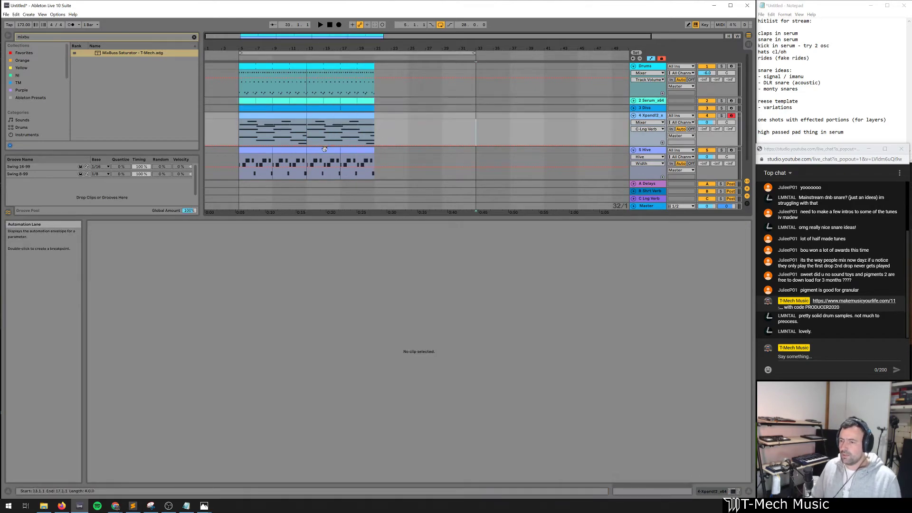
pyautogui.click(373, 131)
pyautogui.click(310, 102)
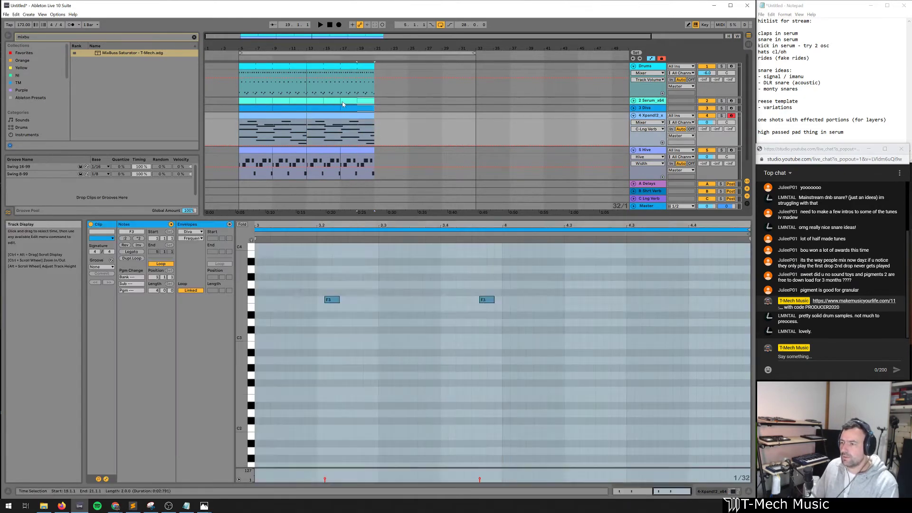
pyautogui.press('Delete')
pyautogui.click(309, 110)
pyautogui.press('space')
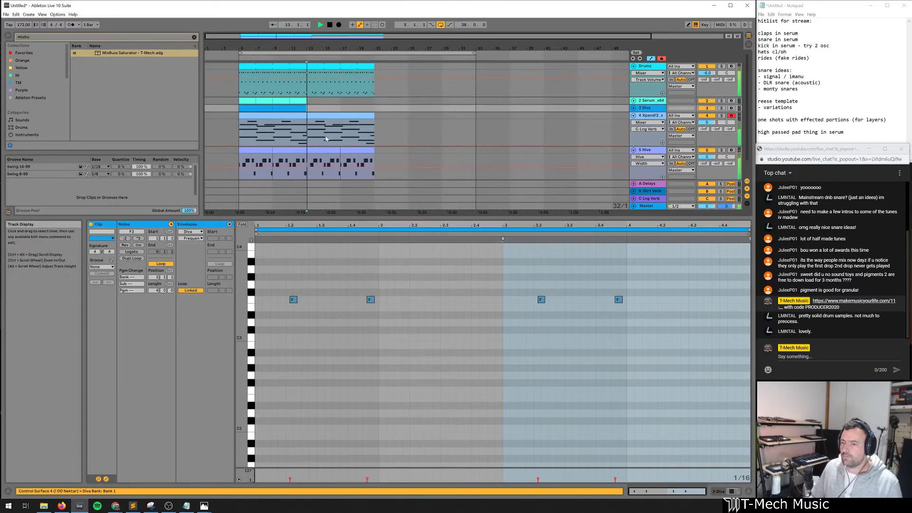
pyautogui.scroll(-1, 331, 159)
pyautogui.scroll(-1, 333, 137)
pyautogui.moveTo(311, 50); pyautogui.dragTo(310, 65)
pyautogui.press('space')
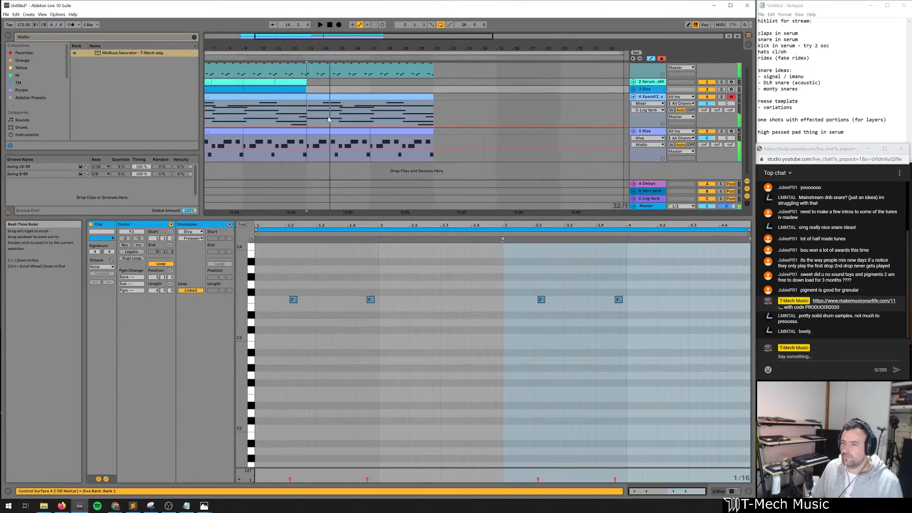
# Clear all notes from the Hive clip at bar 13 and draw an F1 note about 3.75 beats long from its start
pyautogui.doubleClick(333, 131)
pyautogui.moveTo(288, 254)
pyautogui.mouseDown()
pyautogui.moveTo(658, 274)
pyautogui.moveTo(745, 315)
pyautogui.mouseUp()
pyautogui.press('Delete')
pyautogui.moveTo(270, 270); pyautogui.dragTo(373, 272)
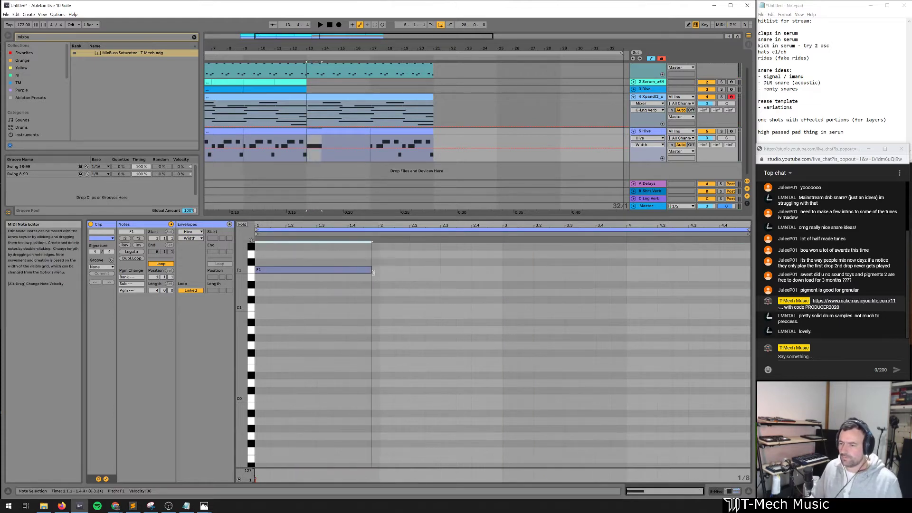
# Raise the new bass note to G#1 and shorten it to about 1.75 beats
pyautogui.press('Up')
pyautogui.press('Up')
pyautogui.press('Up')
pyautogui.hotkey('shift', 'Left')
pyautogui.hotkey('shift', 'Left')
pyautogui.hotkey('shift', 'Left')
pyautogui.hotkey('shift', 'Left')
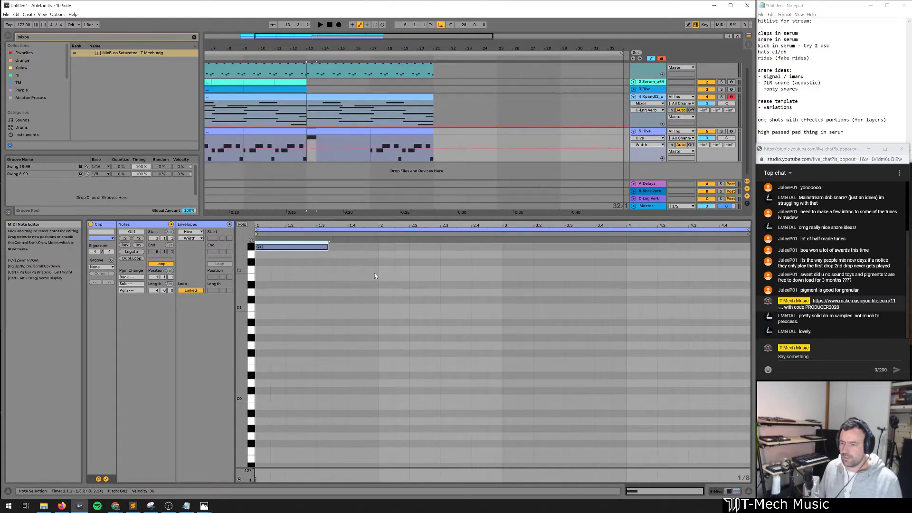
# Duplicate the G#1 note, lower the copy to G1, nudge it back to start at 1.2.3 and audition it
pyautogui.hotkey('ctrl', 'd')
pyautogui.press('Down')
pyautogui.press('Left')
pyautogui.press('space')
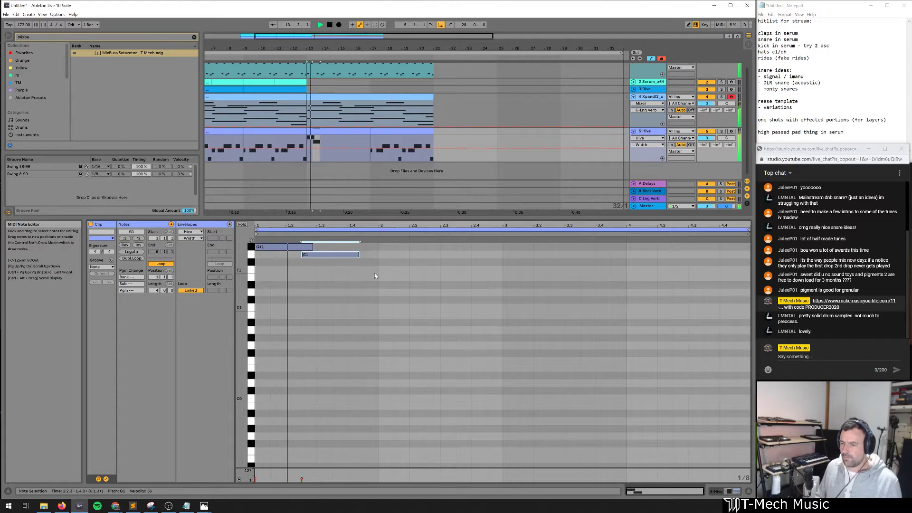
pyautogui.press('space')
# Duplicate the G1 note to follow near the end of bar 1, and try the second note at F1
pyautogui.hotkey('ctrl', 'd')
pyautogui.press('Left')
pyautogui.press('Down')
pyautogui.press('Down')
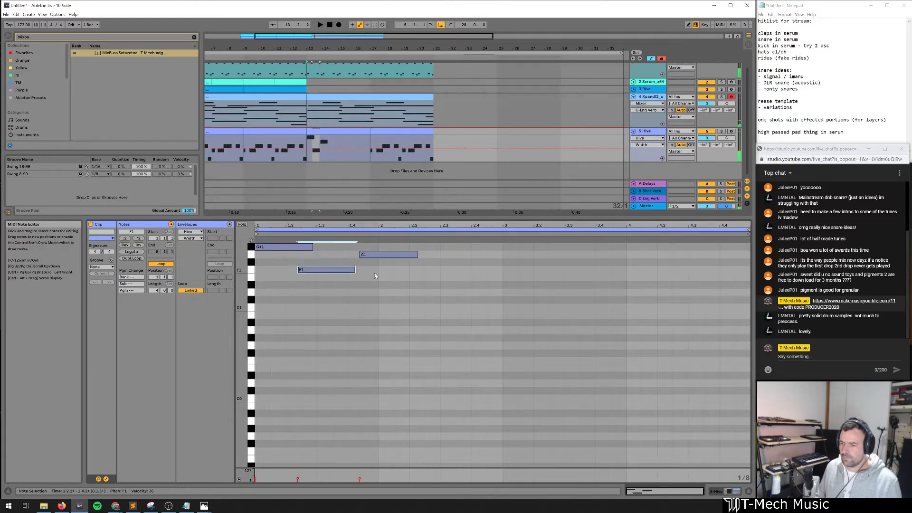
pyautogui.press('Up')
pyautogui.press('Up')
# Raise the first two bass notes an octave to G#2 and G2, and nudge the G2 note to start at 1.2.3
pyautogui.moveTo(335, 284); pyautogui.dragTo(264, 208)
pyautogui.hotkey('shift', 'Up')
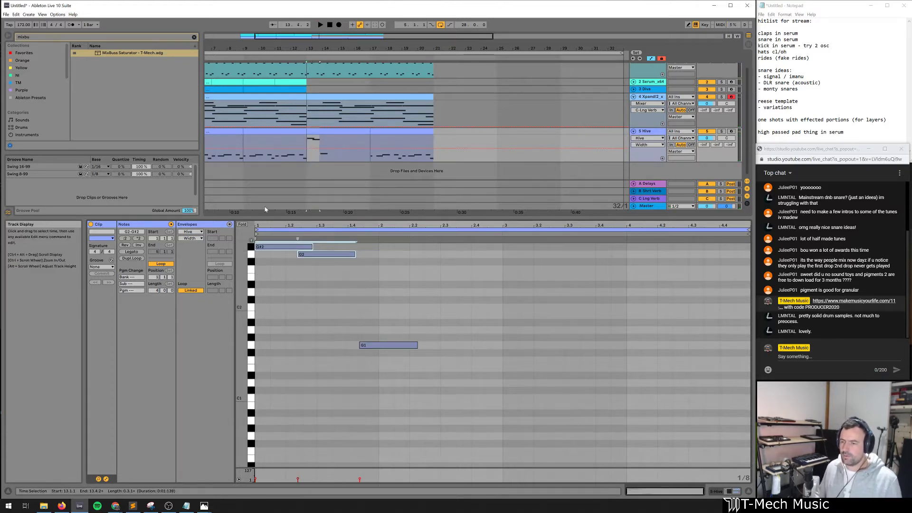
pyautogui.press('space')
pyautogui.click(307, 254)
pyautogui.press('space')
pyautogui.press('Right')
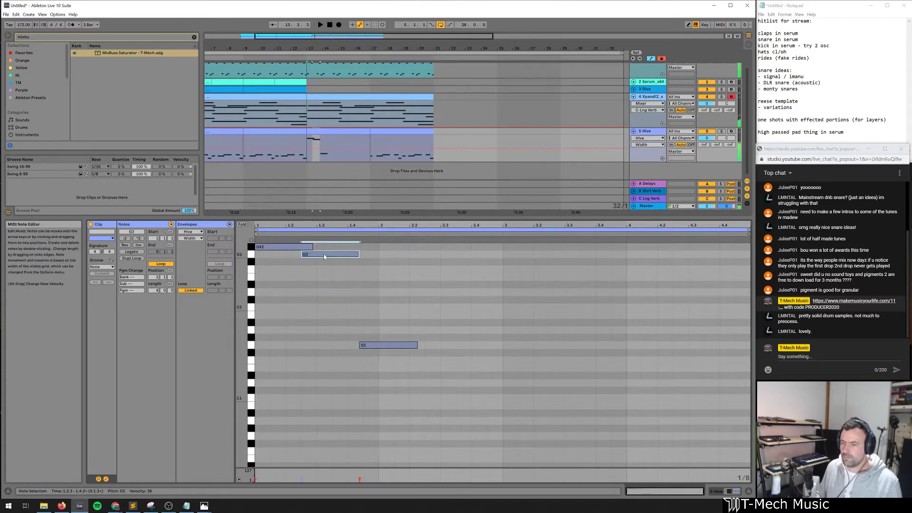
# Move the third bass note back to start at 1.3.1, lower it to F1 and play back the phrase
pyautogui.moveTo(366, 321); pyautogui.dragTo(449, 371)
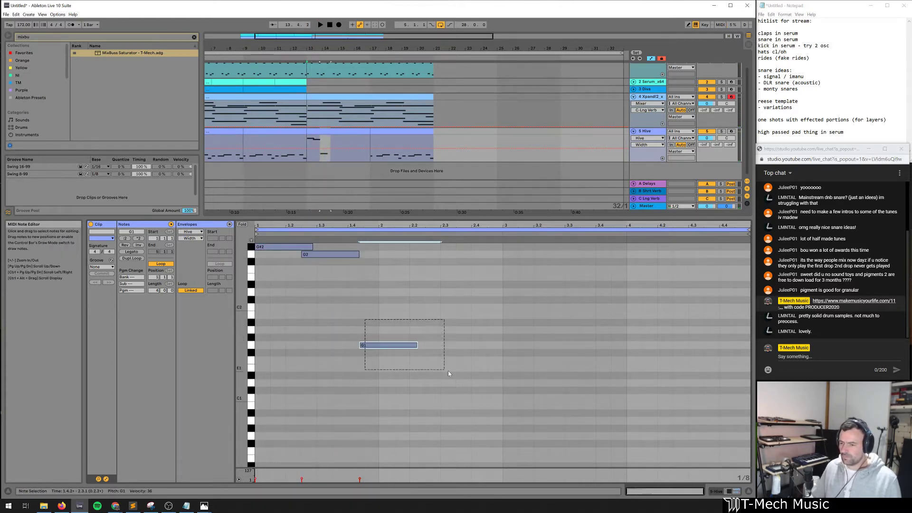
pyautogui.press('Left')
pyautogui.press('Left')
pyautogui.press('Left')
pyautogui.press('Left')
pyautogui.press('Right')
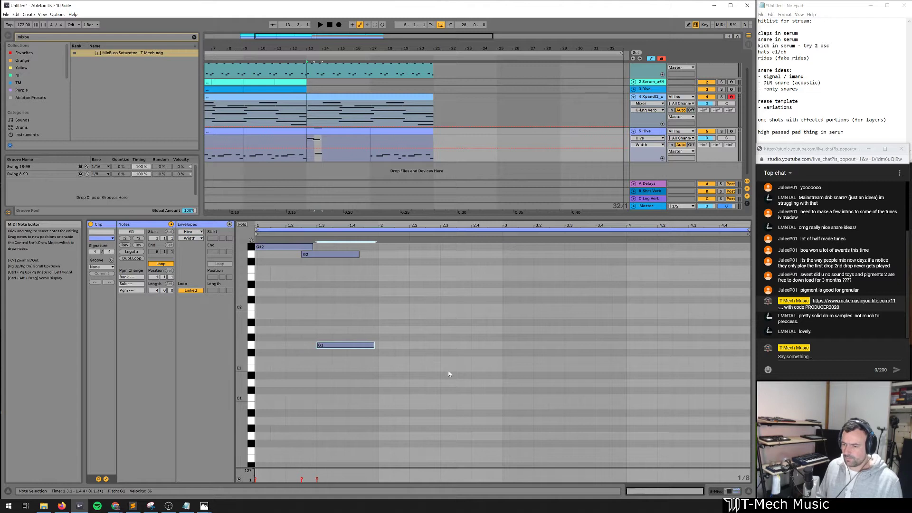
pyautogui.press('Down')
pyautogui.press('Down')
pyautogui.press('space')
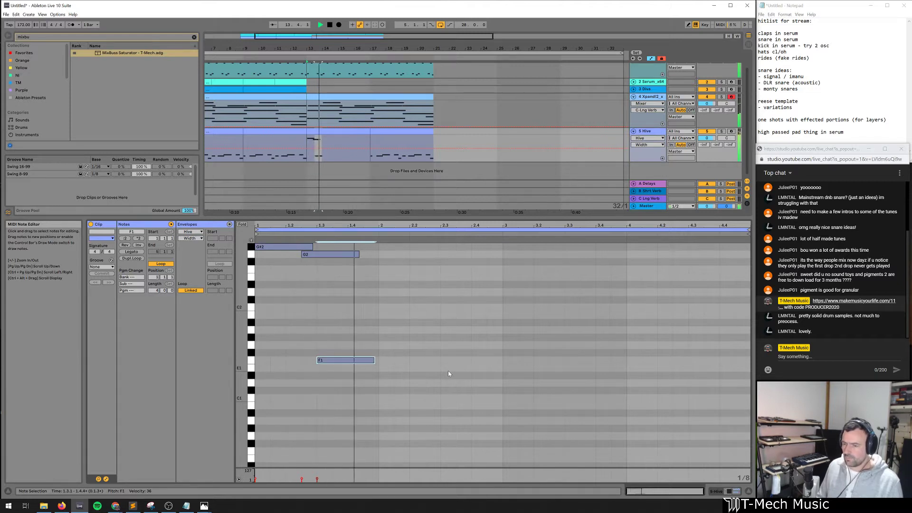
# Shift the F1 note to start at 1.4.1 and lengthen it to end just past the start of bar 3
pyautogui.hotkey('shift', 'Right')
pyautogui.hotkey('shift', 'Right')
pyautogui.press('Right')
pyautogui.press('Right')
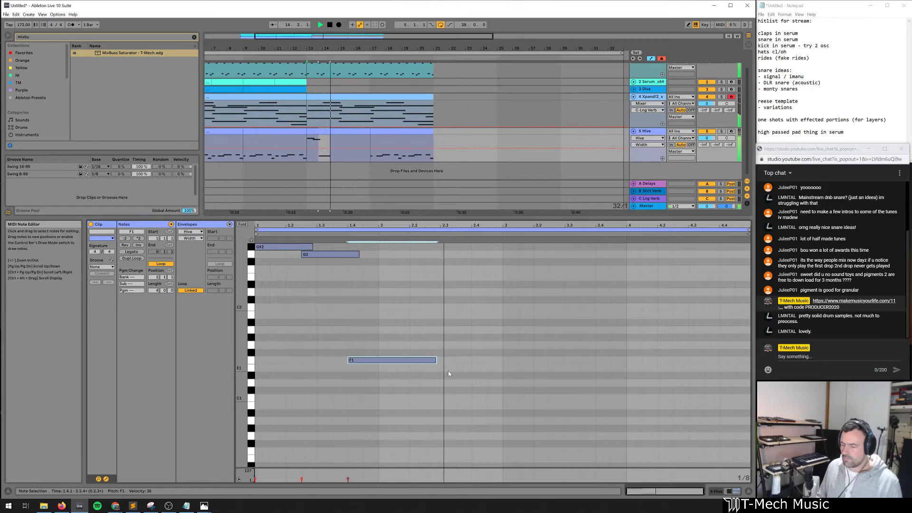
pyautogui.hotkey('shift', 'Right')
pyautogui.hotkey('shift', 'Right')
pyautogui.hotkey('shift', 'Right')
pyautogui.hotkey('shift', 'Right')
pyautogui.hotkey('shift', 'Right')
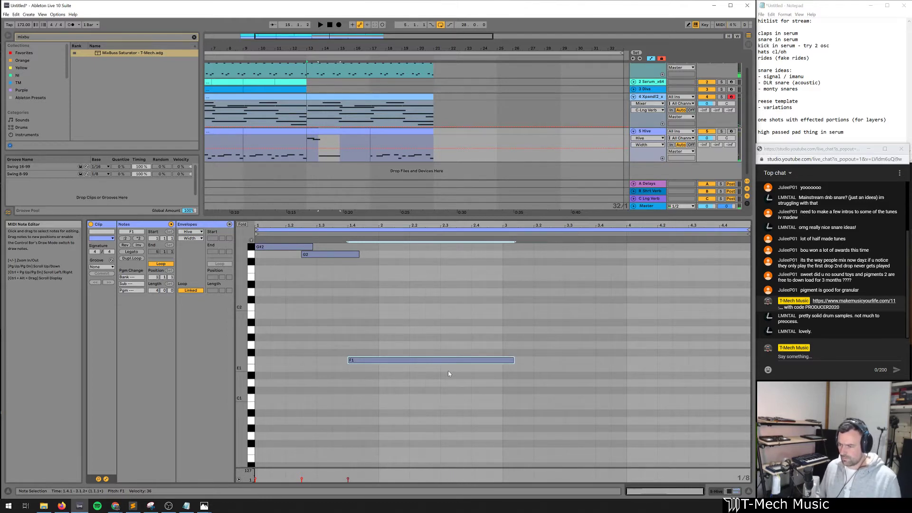
# Duplicate the three-note bass phrase to bar 3 and lower its two upper notes three semitones to F2 and E2
pyautogui.hotkey('ctrl', 'a')
pyautogui.hotkey('ctrl', 'd')
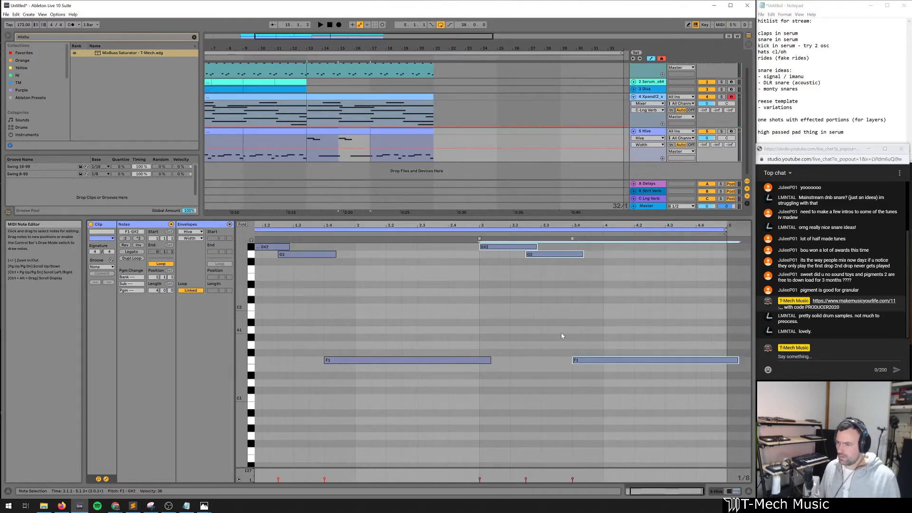
pyautogui.moveTo(475, 270); pyautogui.dragTo(574, 249)
pyautogui.press('Down')
pyautogui.press('Down')
pyautogui.press('Down')
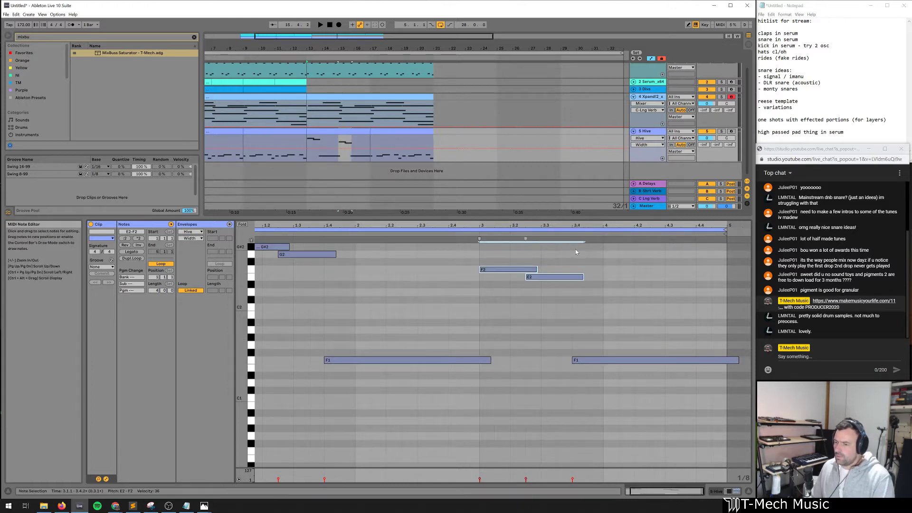
# Lower the two upper bass notes in bar 3 to D#2 and C#2, playing back the phrase
pyautogui.press('Down')
pyautogui.press('Up')
pyautogui.press('Down')
pyautogui.press('Down')
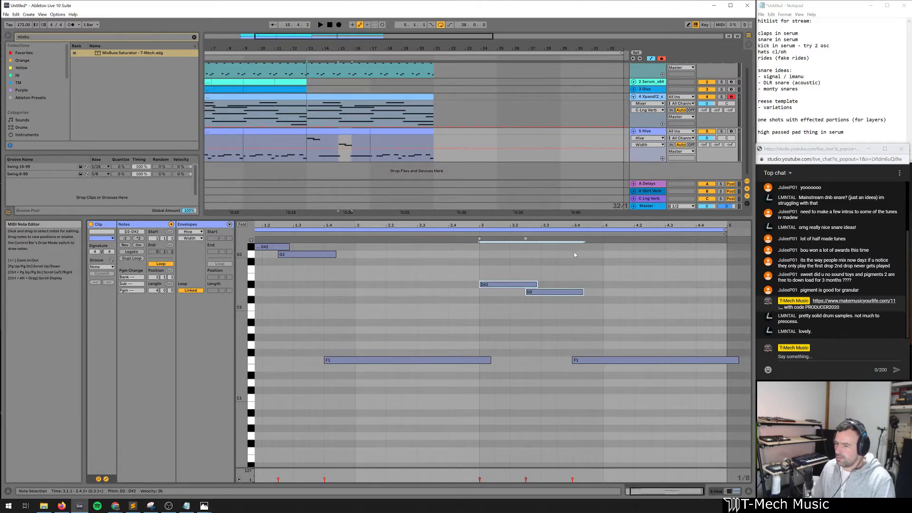
pyautogui.press('space')
pyautogui.click(574, 291)
pyautogui.press('Down')
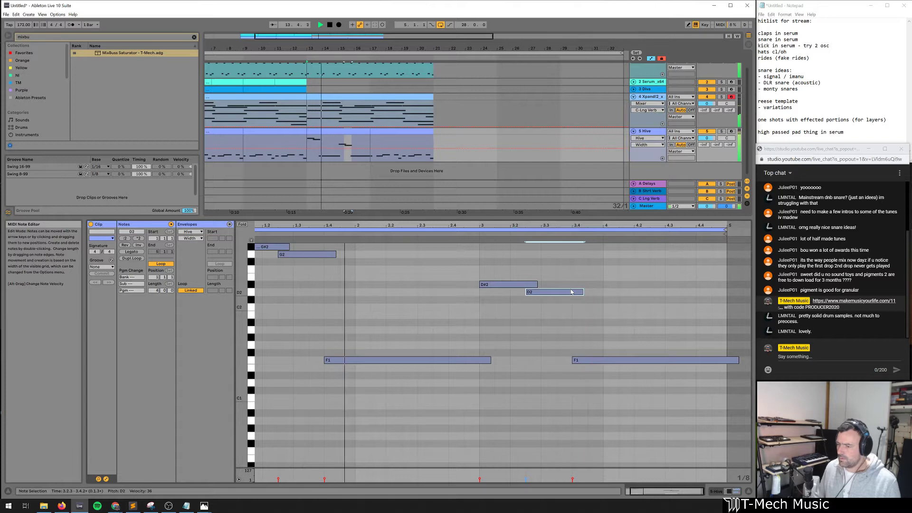
pyautogui.click(636, 309)
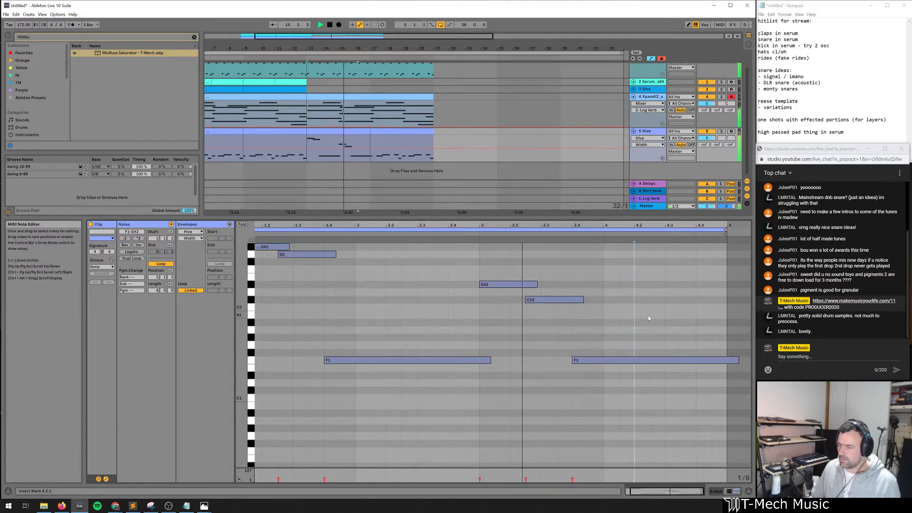
pyautogui.press('space')
# Raise the final F1 note starting at 3.4.1 to A#1 and shorten it to end just before 4.3
pyautogui.click(596, 360)
pyautogui.press('Up')
pyautogui.press('Up')
pyautogui.press('Up')
pyautogui.press('Up')
pyautogui.press('Up')
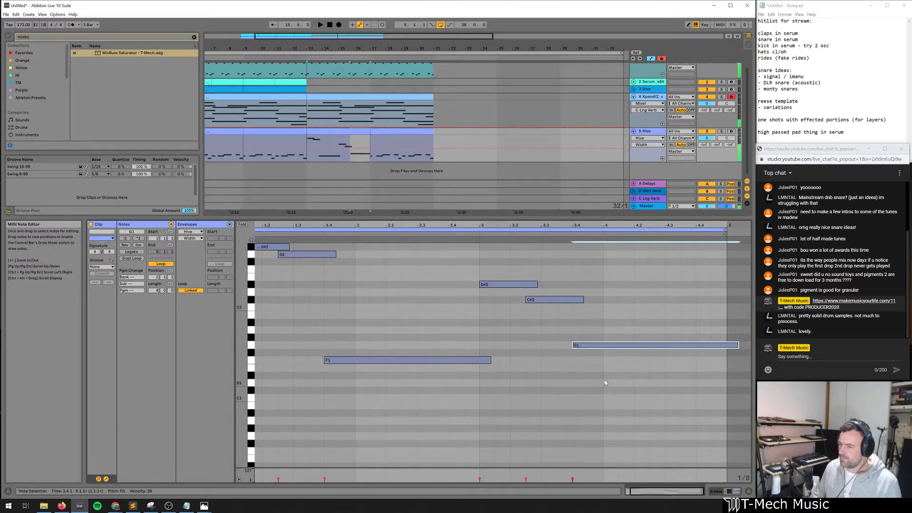
pyautogui.hotkey('shift', 'Left')
pyautogui.hotkey('shift', 'Left')
pyautogui.hotkey('shift', 'Left')
pyautogui.hotkey('shift', 'Left')
pyautogui.hotkey('shift', 'Left')
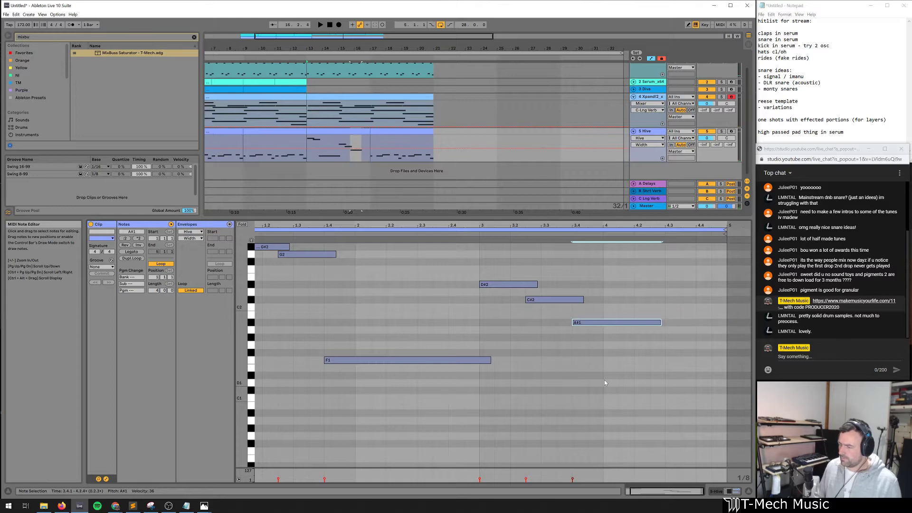
# Duplicate the A#1 note directly after itself and lower the copy to G#1 to close bar 4
pyautogui.hotkey('ctrl', 'd')
pyautogui.press('Down')
pyautogui.press('Down')
pyautogui.press('Right')
# Set the Filter 2 type in the Hive synth to Lowpass 12 and close the plug-in window
pyautogui.hotkey('shift', 'Tab')
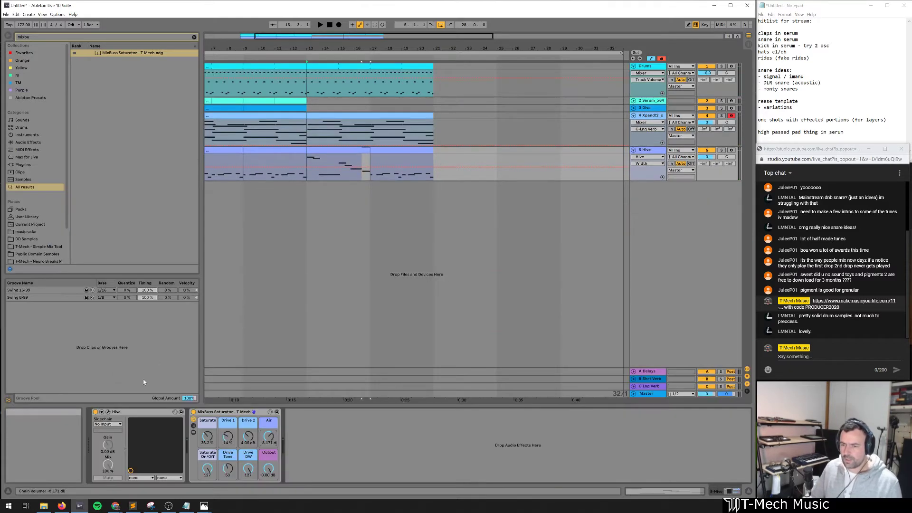
pyautogui.click(108, 412)
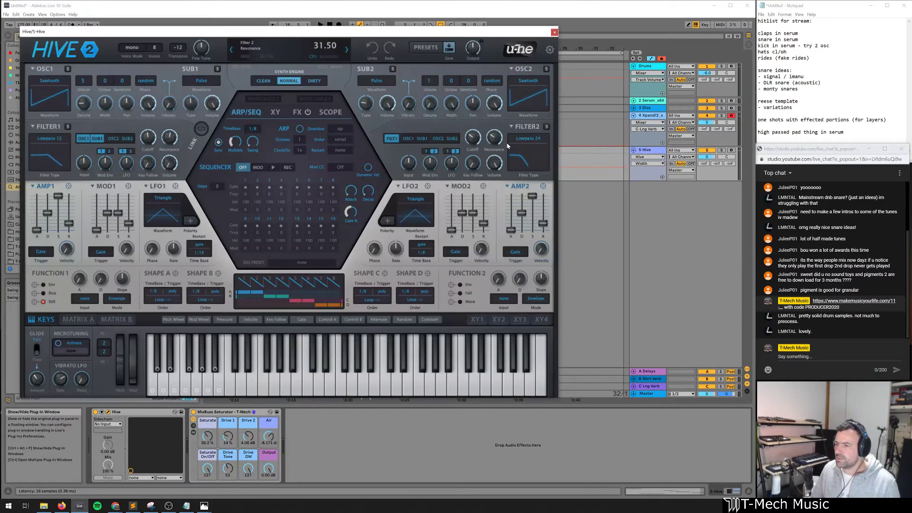
pyautogui.click(531, 142)
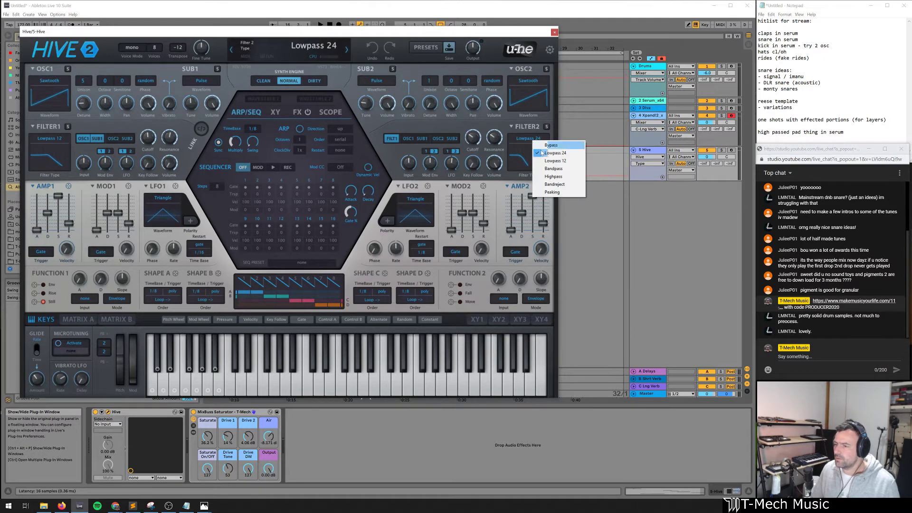
pyautogui.click(547, 162)
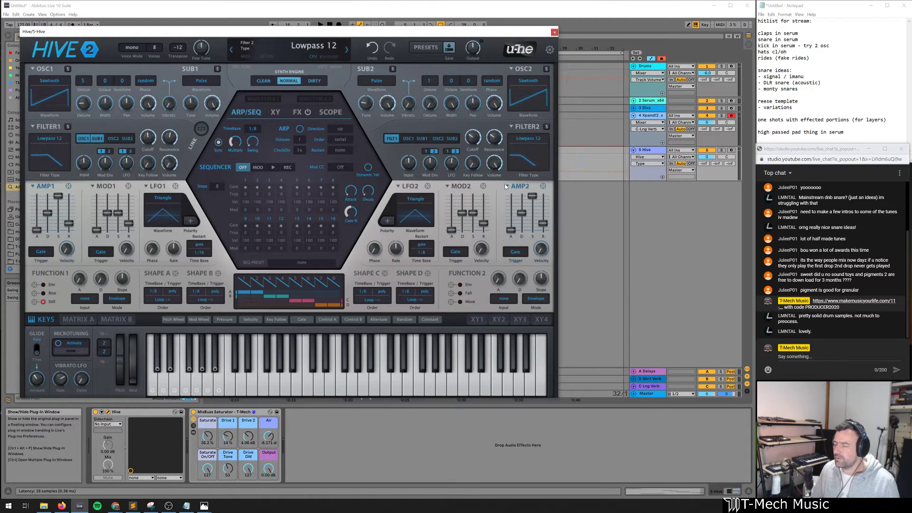
pyautogui.click(554, 32)
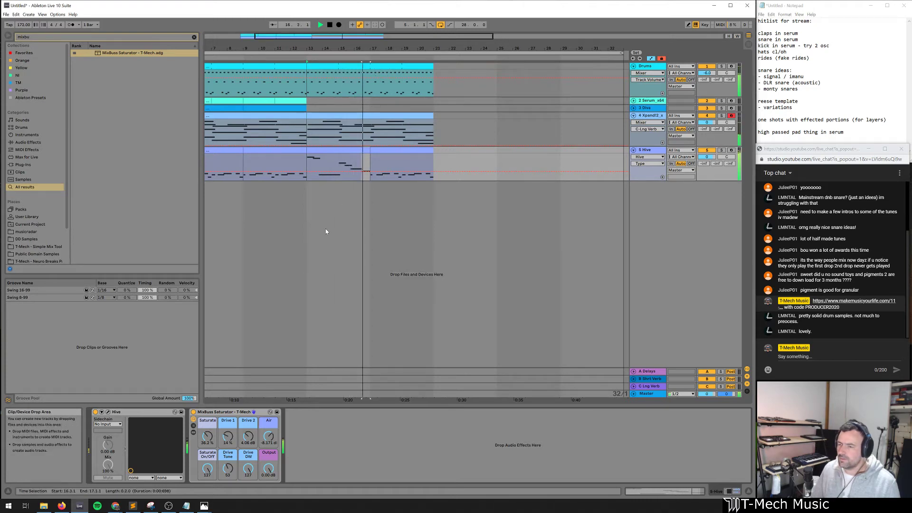
# Duplicate the new four-bar Hive clip from bar 13 to bar 17 and play back the arrangement
pyautogui.click(352, 151)
pyautogui.press('space')
pyautogui.hotkey('ctrl', 'd')
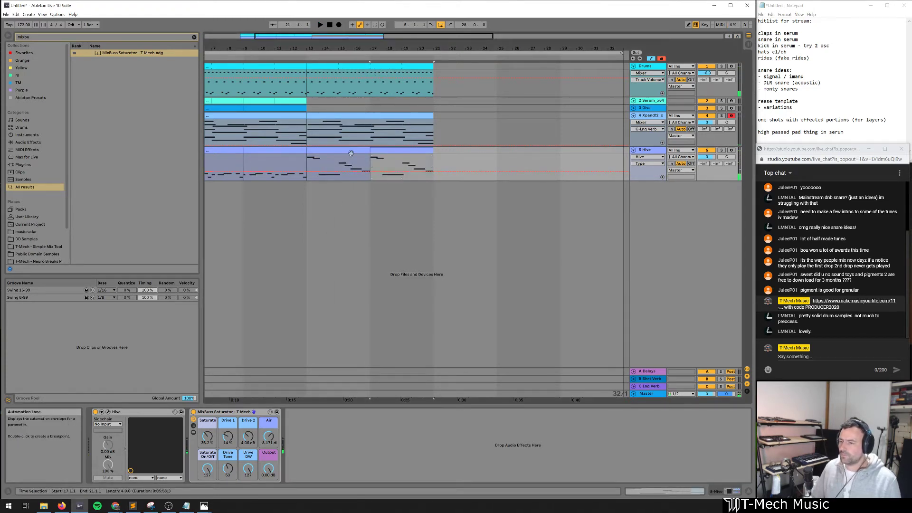
pyautogui.click(351, 153)
pyautogui.press('space')
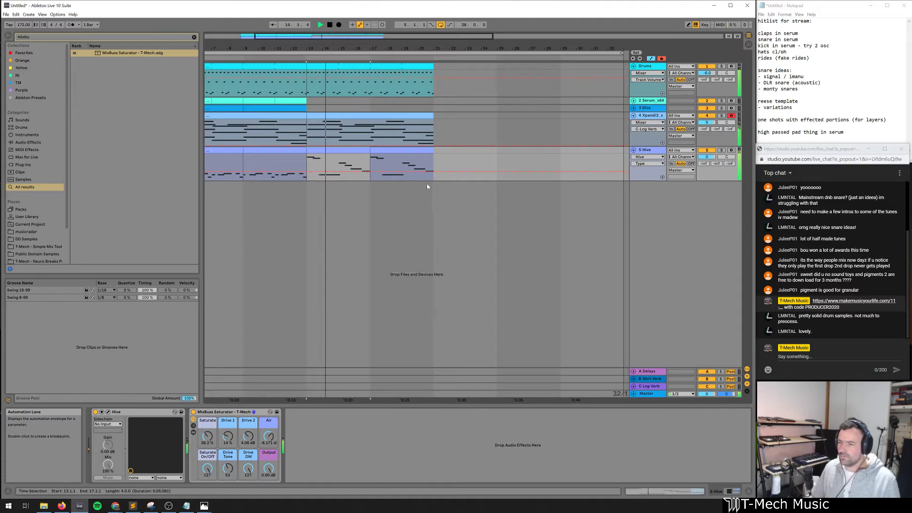
pyautogui.moveTo(352, 48); pyautogui.dragTo(431, 48)
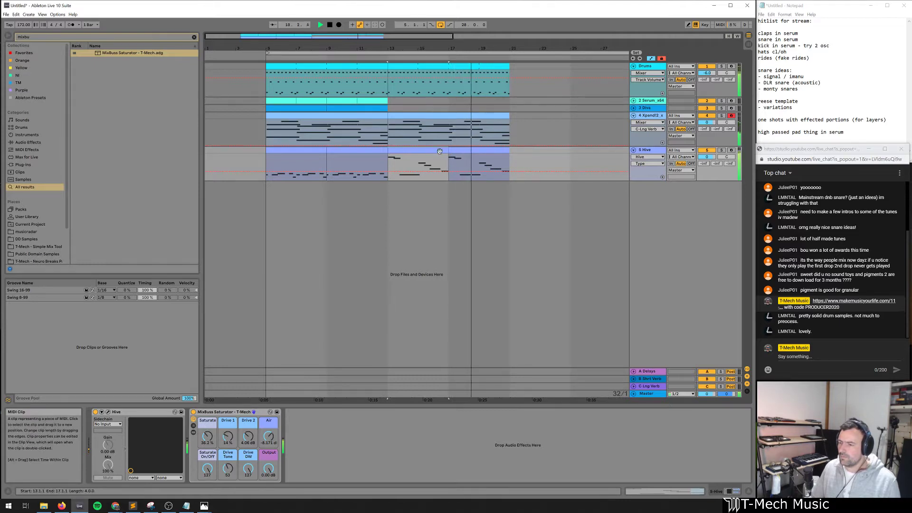
# Stop playback, duplicate the bar 13 Hive clip onto bar 17 again and consolidate both into one eight-bar clip
pyautogui.click(471, 157)
pyautogui.press('space')
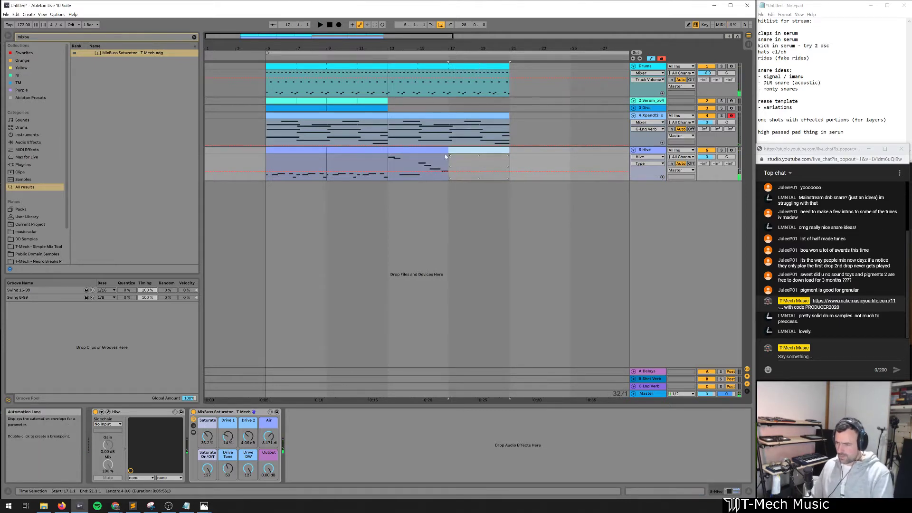
pyautogui.click(443, 150)
pyautogui.hotkey('ctrl', 'd')
pyautogui.click(438, 150)
pyautogui.keyDown('shift'); pyautogui.click(462, 150); pyautogui.keyUp('shift')
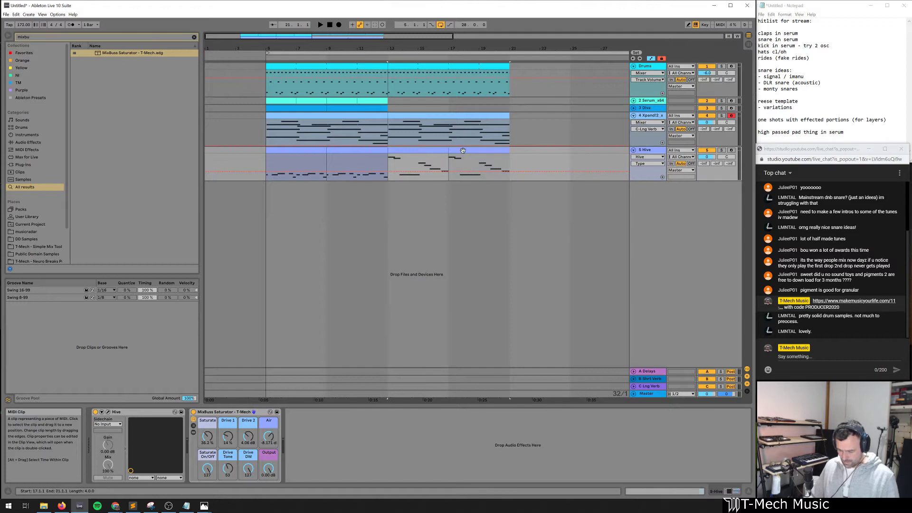
pyautogui.hotkey('ctrl', 'j')
pyautogui.click(494, 230)
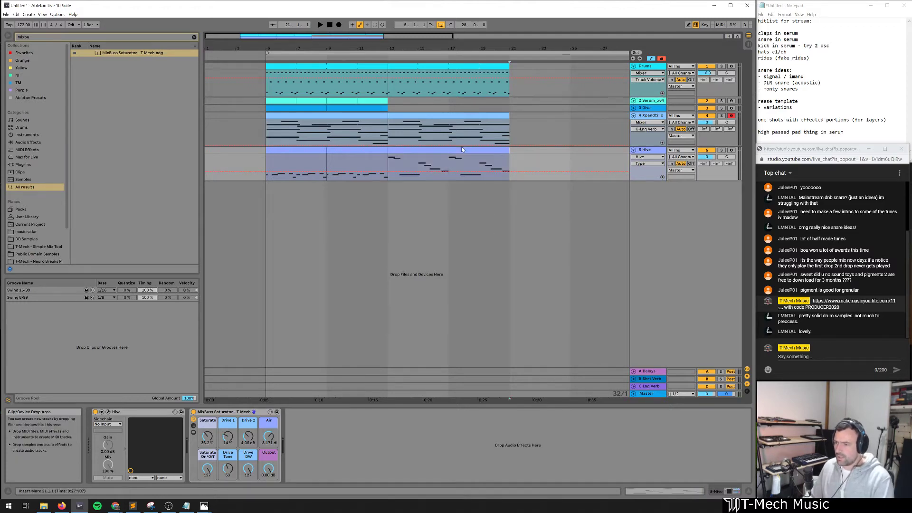
# Open the consolidated Hive clip, lower the first two notes of bar 5 to C#2 and C2 and play them back
pyautogui.doubleClick(462, 150)
pyautogui.click(580, 325)
pyautogui.moveTo(526, 312); pyautogui.dragTo(570, 369)
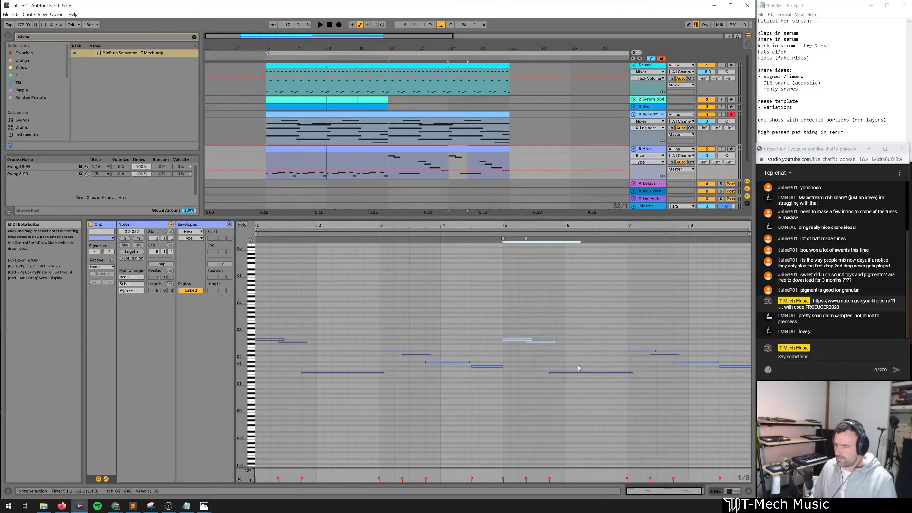
pyautogui.press('Down')
pyautogui.press('Down')
pyautogui.press('Down')
pyautogui.press('Down')
pyautogui.press('Down')
pyautogui.press('Down')
pyautogui.press('Down')
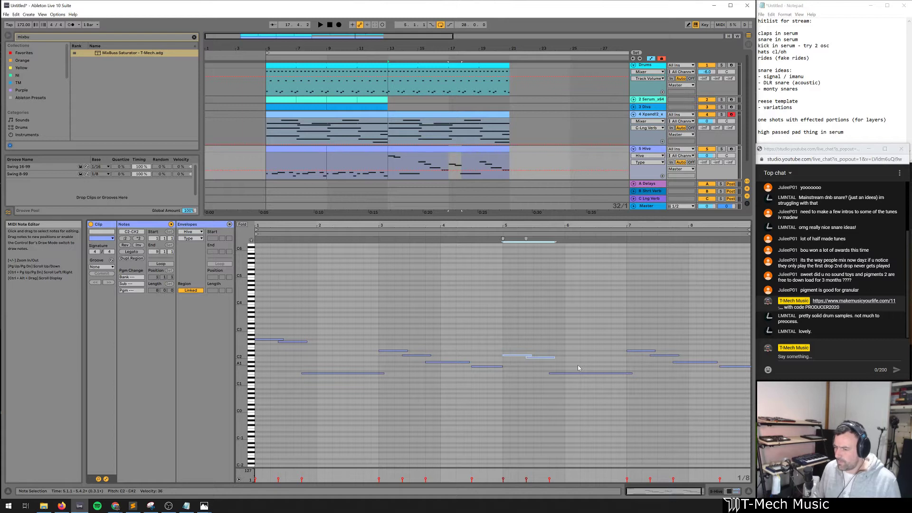
pyautogui.click(476, 239)
pyautogui.click(518, 294)
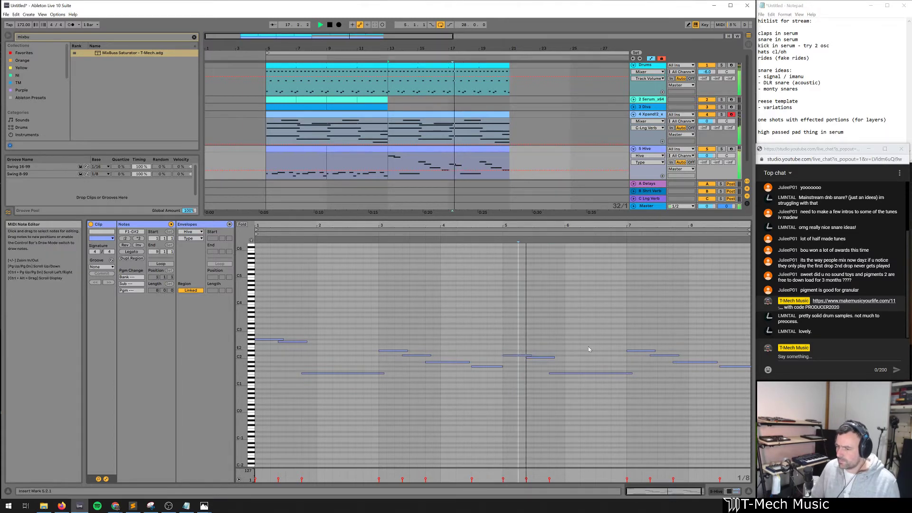
# Move the C2 note to the start of bar 6 with the following F1, and lengthen the C#2 and C2 notes to fill bars 5 and 6
pyautogui.click(544, 357)
pyautogui.keyDown('shift'); pyautogui.click(552, 374); pyautogui.keyUp('shift')
pyautogui.press('Right')
pyautogui.press('Right')
pyautogui.press('Right')
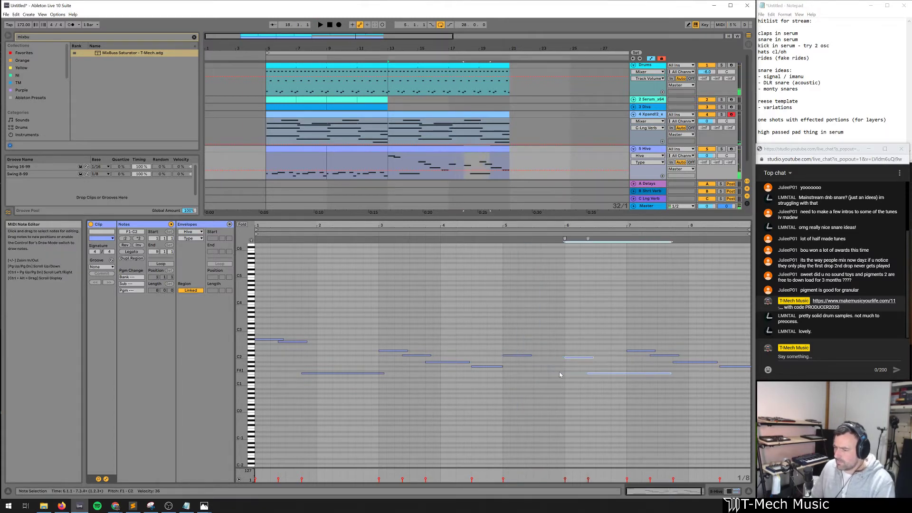
pyautogui.click(535, 358)
pyautogui.moveTo(532, 356); pyautogui.dragTo(618, 359)
pyautogui.click(598, 362)
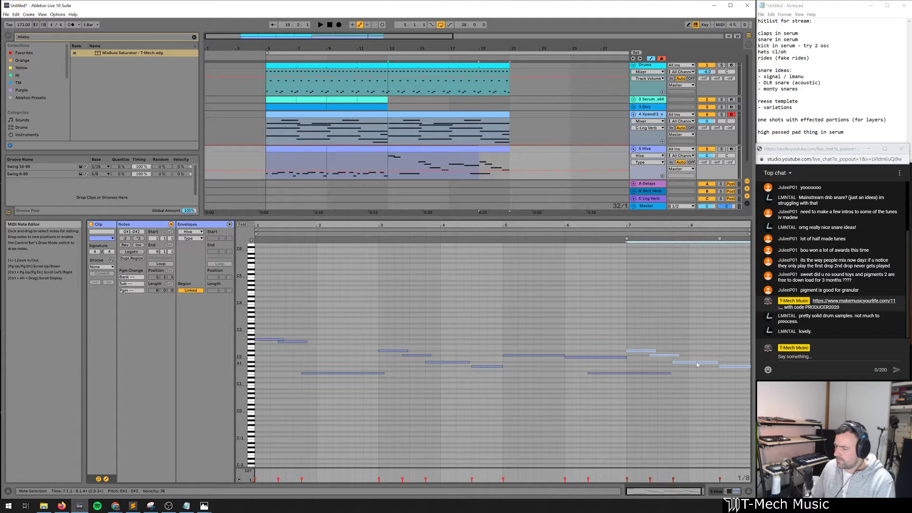
# Delete the F1 note in bar 6 and the first two notes of bar 7
pyautogui.click(669, 338)
pyautogui.moveTo(633, 367); pyautogui.dragTo(653, 383)
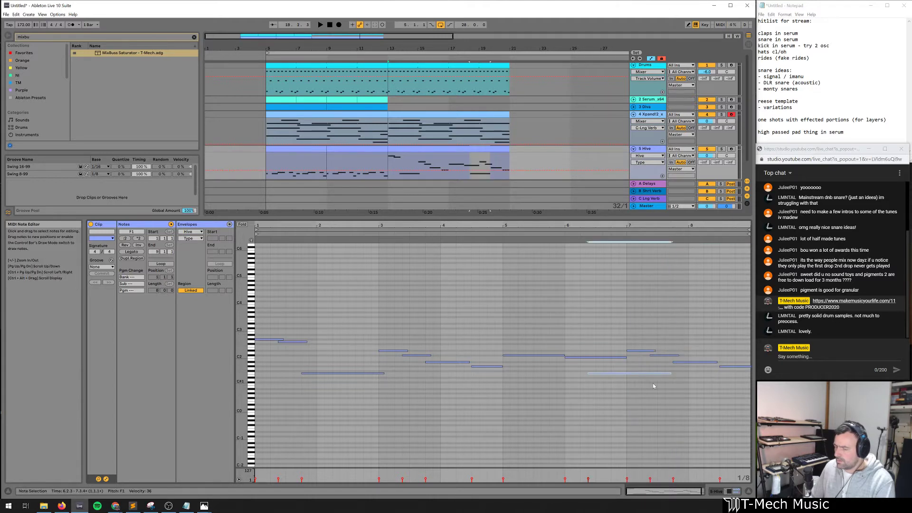
pyautogui.press('Delete')
pyautogui.moveTo(642, 336); pyautogui.dragTo(670, 373)
pyautogui.press('Delete')
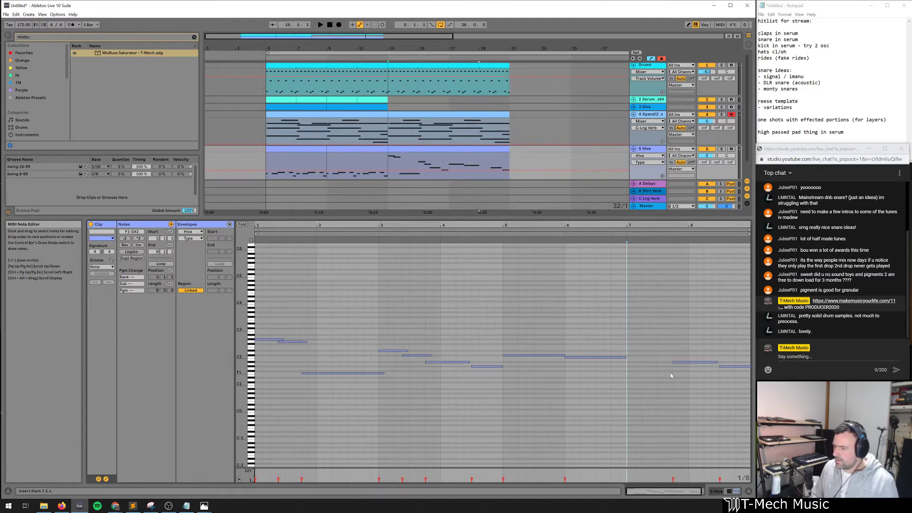
# Move the A#1 note in bar 7 back to the start of the bar
pyautogui.click(681, 363)
pyautogui.press('Left')
pyautogui.press('Left')
pyautogui.press('Left')
pyautogui.press('Left')
pyautogui.press('Left')
pyautogui.press('Left')
pyautogui.press('Left')
pyautogui.press('Left')
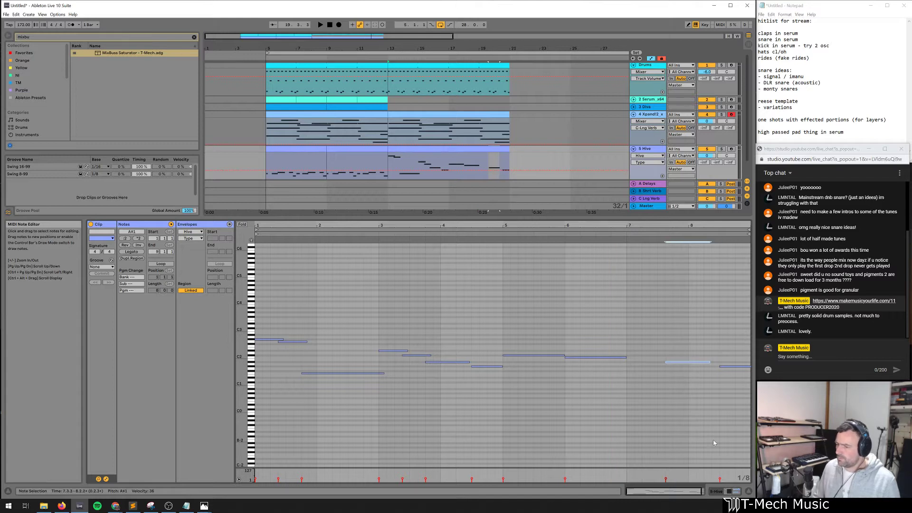
pyautogui.press('Right')
pyautogui.press('Right')
# Lengthen the A#1 note until it meets the final note in bar 8 and play back the second phrase
pyautogui.hotkey('shift', 'Right')
pyautogui.hotkey('shift', 'Right')
pyautogui.hotkey('shift', 'Right')
pyautogui.hotkey('shift', 'Right')
pyautogui.hotkey('shift', 'Right')
pyautogui.hotkey('shift', 'Right')
pyautogui.hotkey('shift', 'Right')
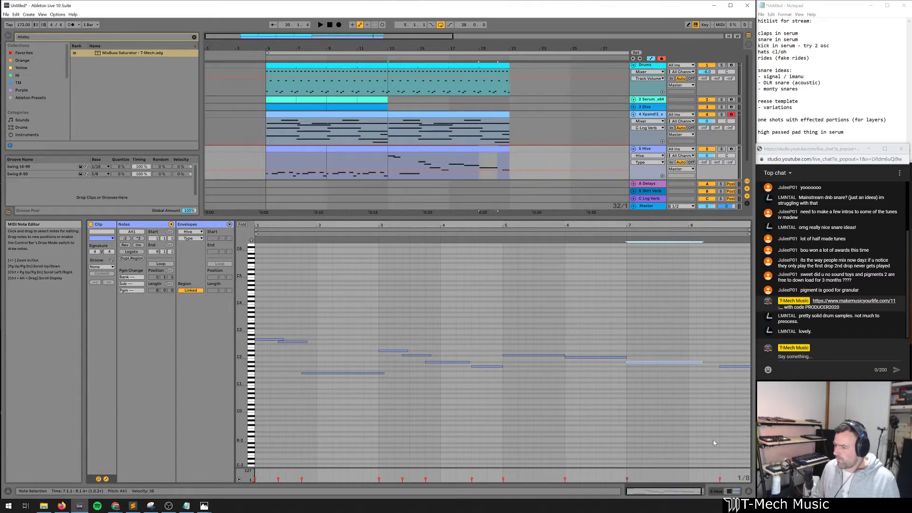
pyautogui.press('space')
pyautogui.click(588, 451)
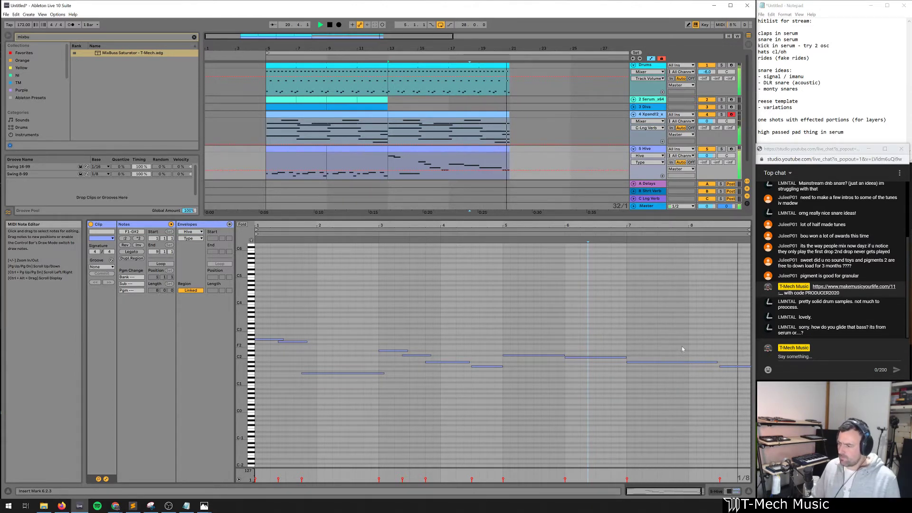
# Stop playback, shorten the A#1 note in bar 7 and try nudging its start along the grid
pyautogui.click(669, 362)
pyautogui.press('space')
pyautogui.hotkey('shift', 'Left')
pyautogui.hotkey('shift', 'Left')
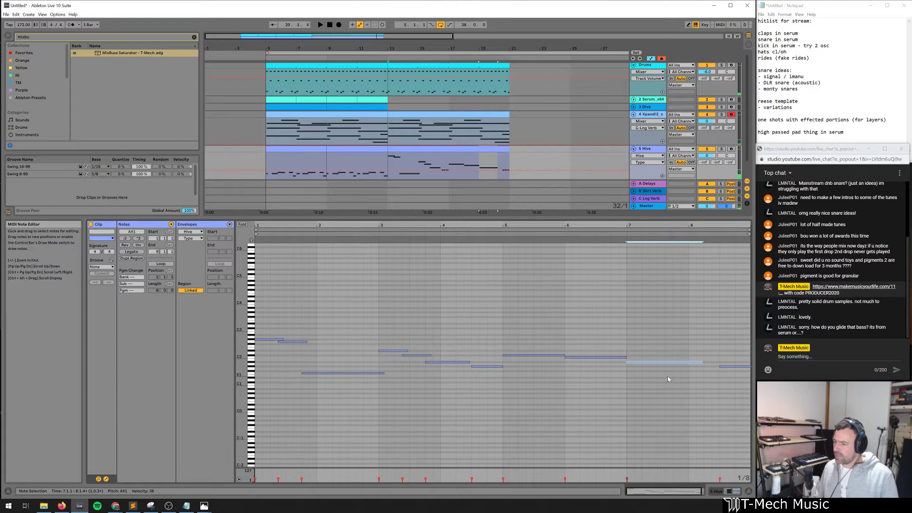
pyautogui.press('Right')
pyautogui.press('Right')
pyautogui.press('Right')
pyautogui.press('Left')
pyautogui.press('Left')
pyautogui.press('Left')
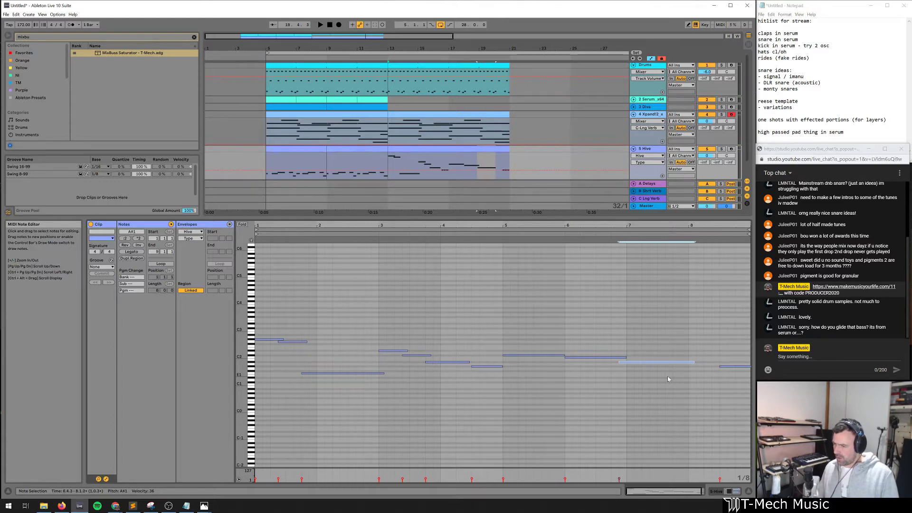
# Lower the A#1 note to G#1, stretch it from 7.1.1 to the final note, and lower that final note two semitones
pyautogui.press('Down')
pyautogui.press('Down')
pyautogui.hotkey('shift', 'Right')
pyautogui.hotkey('shift', 'Right')
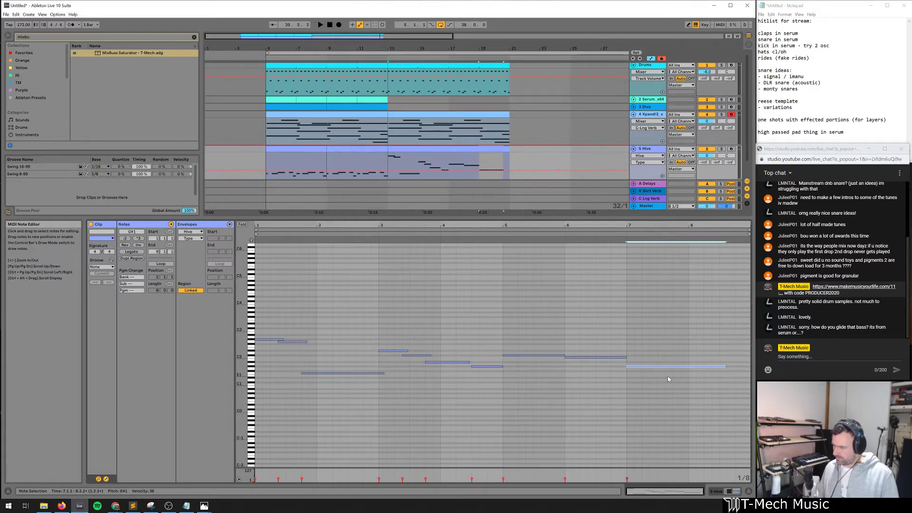
pyautogui.click(735, 366)
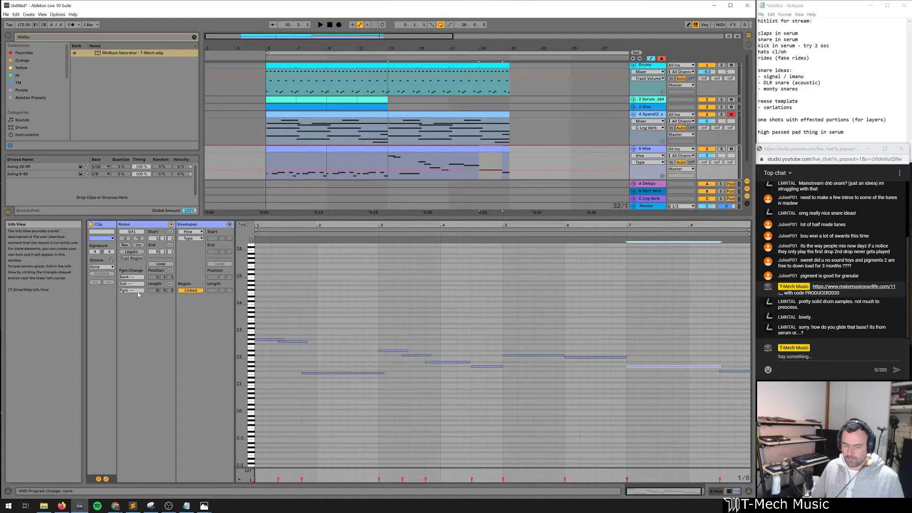
# Examine the voice mode and glide settings in the Hive synth, close its window and play back the bass line
pyautogui.hotkey('shift', 'Tab')
pyautogui.click(108, 411)
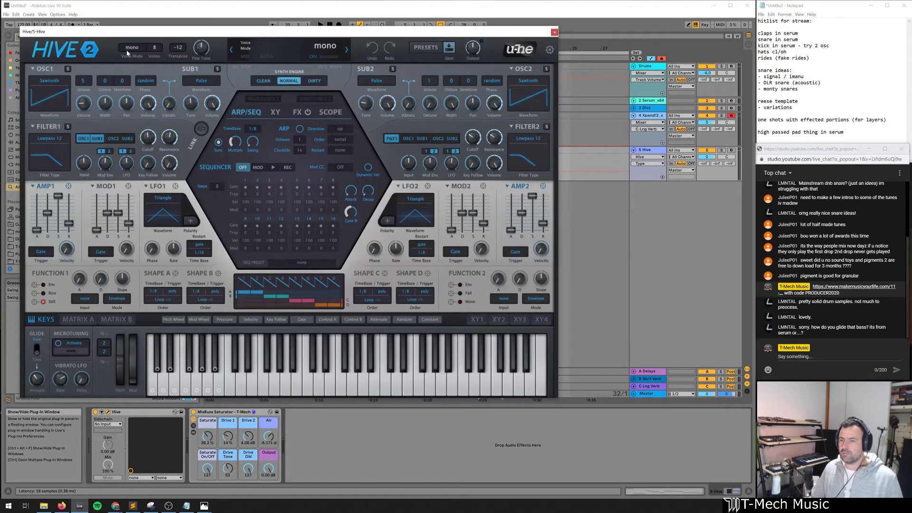
pyautogui.click(127, 50)
pyautogui.click(136, 42)
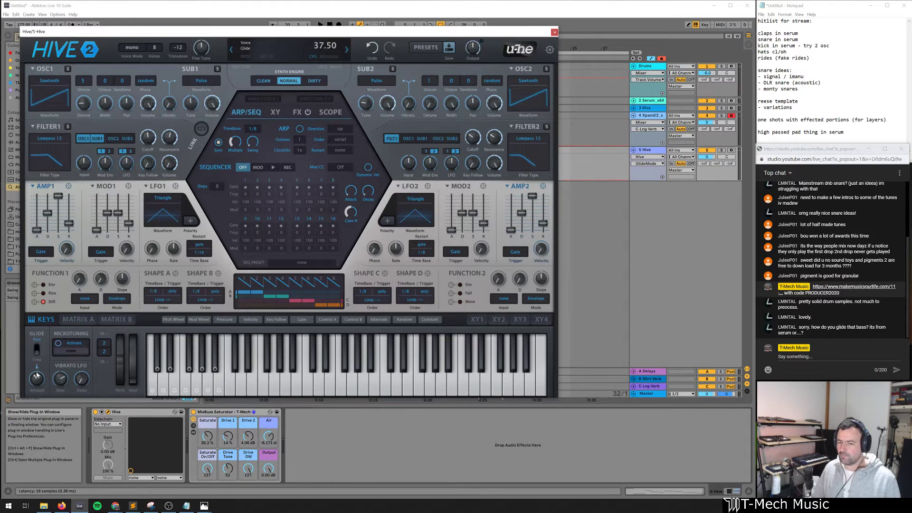
pyautogui.click(554, 32)
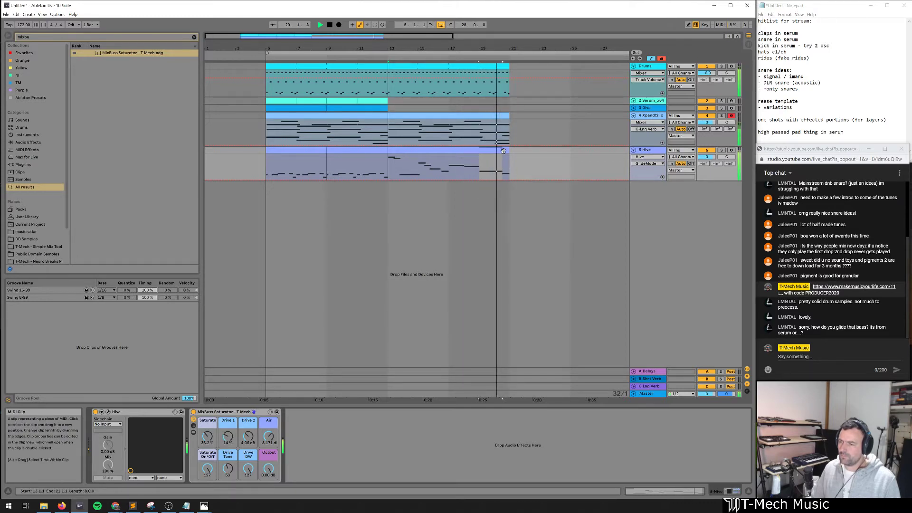
# Stop playback and save the set as "Day 4 Splurge 1" in the _Splurges folder
pyautogui.click(517, 168)
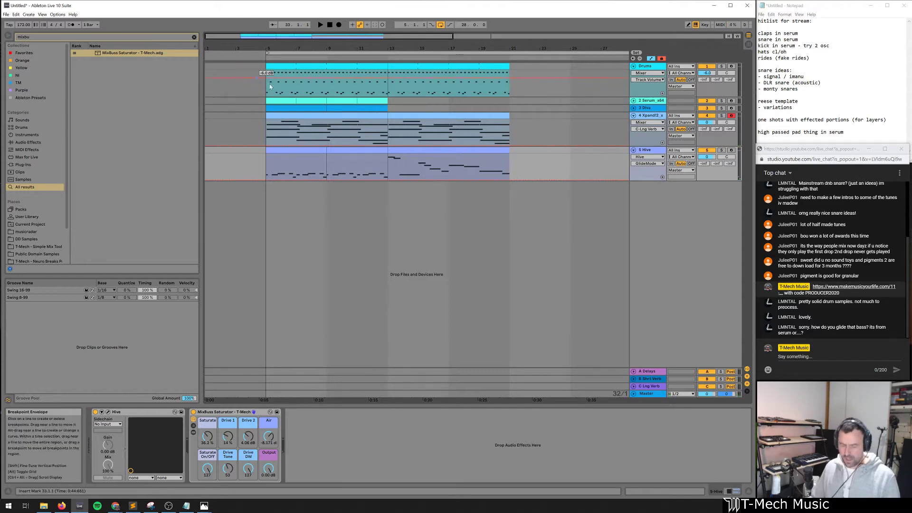
pyautogui.hotkey('ctrl', 's')
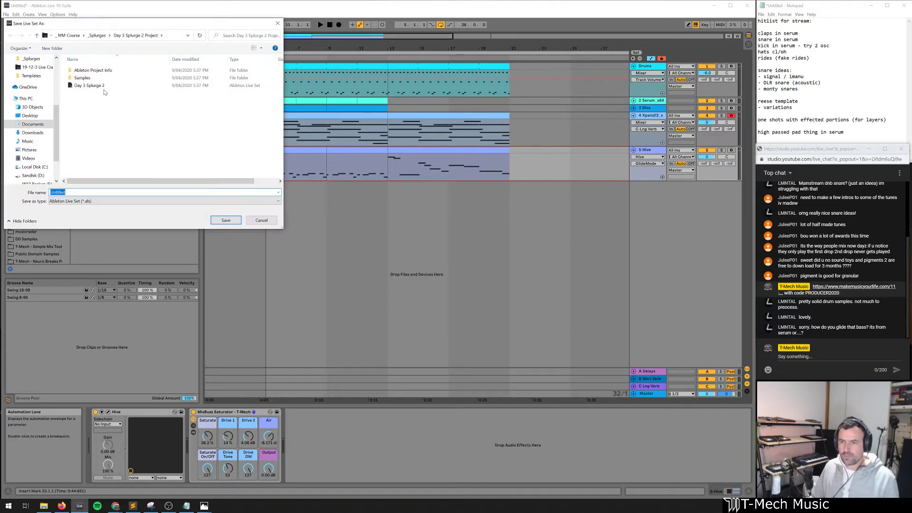
pyautogui.click(97, 35)
pyautogui.write('Day 4 Splurge 1')
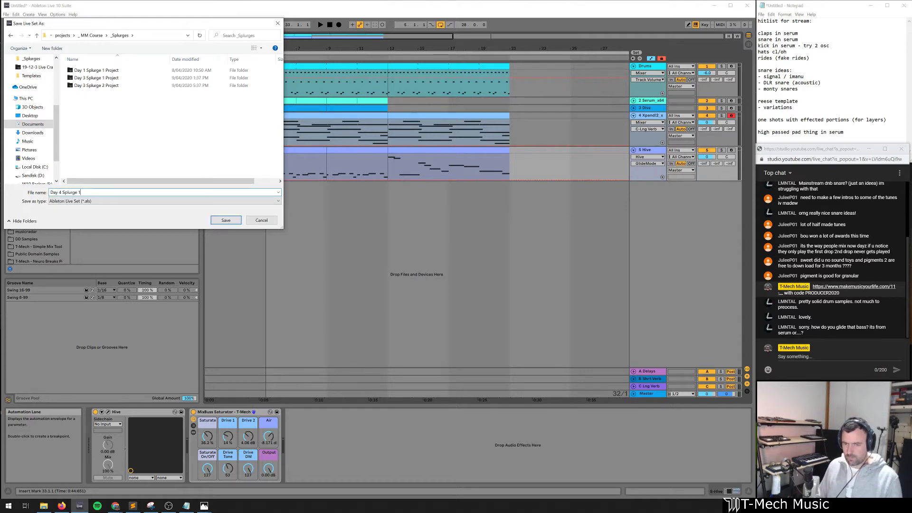
pyautogui.press('Return')
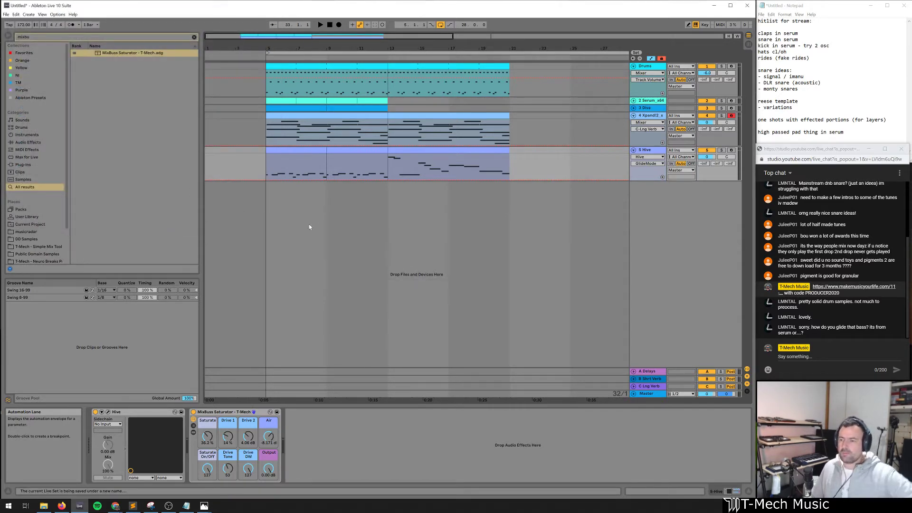
pyautogui.moveTo(266, 72); pyautogui.dragTo(510, 72)
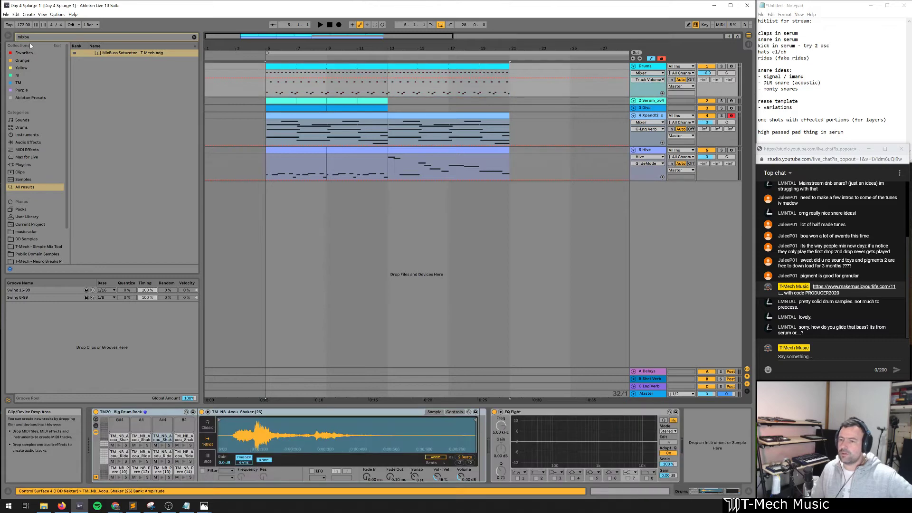
pyautogui.click(6, 14)
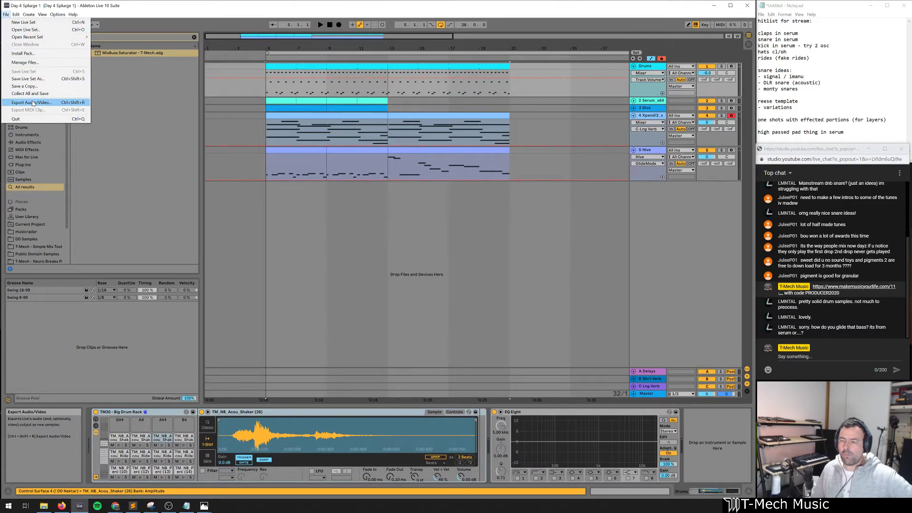
pyautogui.click(495, 264)
pyautogui.click(543, 161)
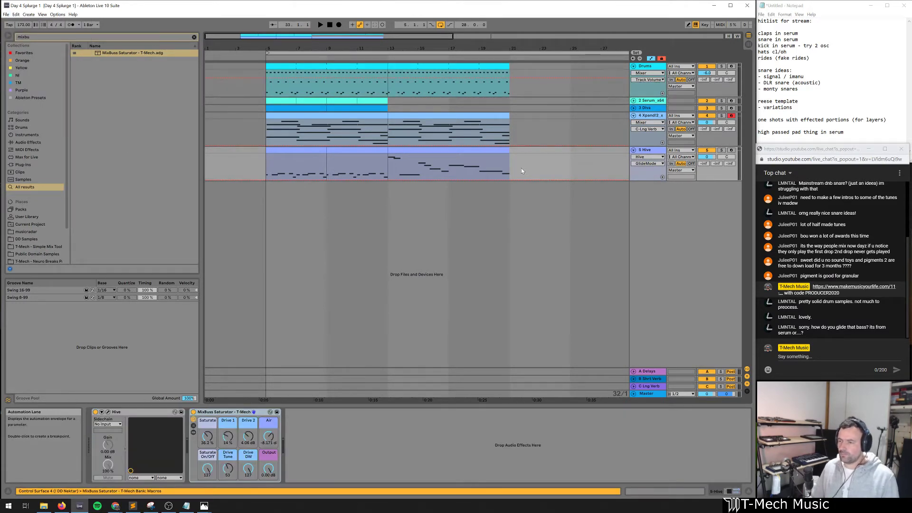
# Narrow the grid to four bars and duplicate the time from bar 13 to bar 21 across all tracks
pyautogui.hotkey('ctrl', '1')
pyautogui.moveTo(520, 168); pyautogui.dragTo(397, 126)
pyautogui.hotkey('ctrl', '1')
pyautogui.click(496, 106)
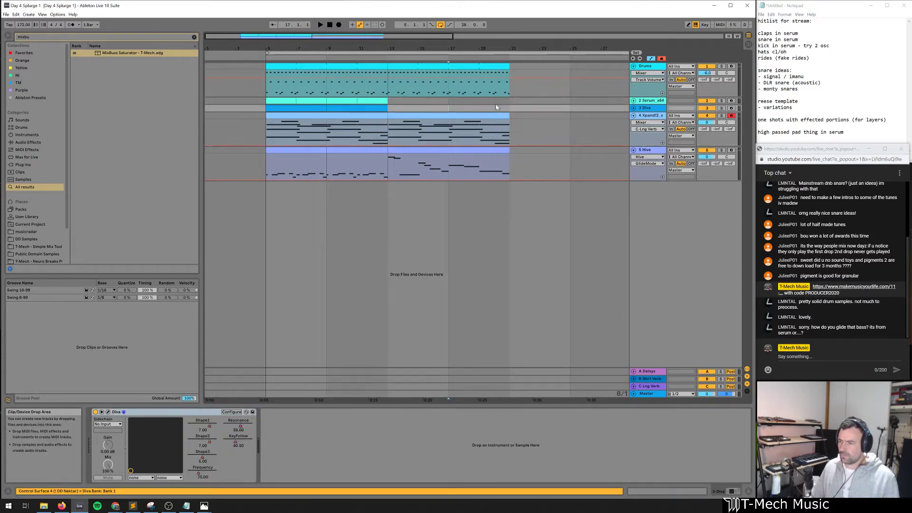
pyautogui.hotkey('ctrl', '1')
pyautogui.moveTo(510, 176); pyautogui.dragTo(393, 102)
pyautogui.hotkey('ctrl', 'd')
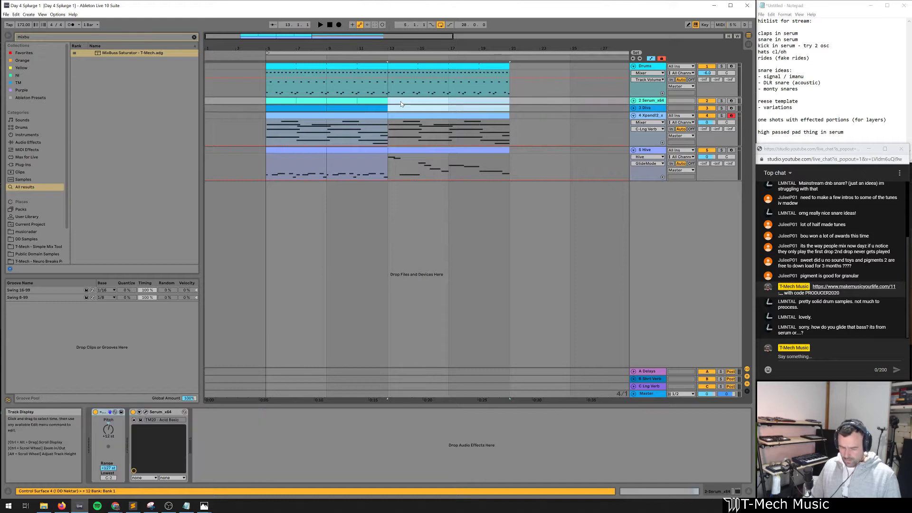
# Duplicate the time of the first eight-bar section, from bar 5 to bar 13, across all tracks
pyautogui.moveTo(335, 49); pyautogui.dragTo(335, 38)
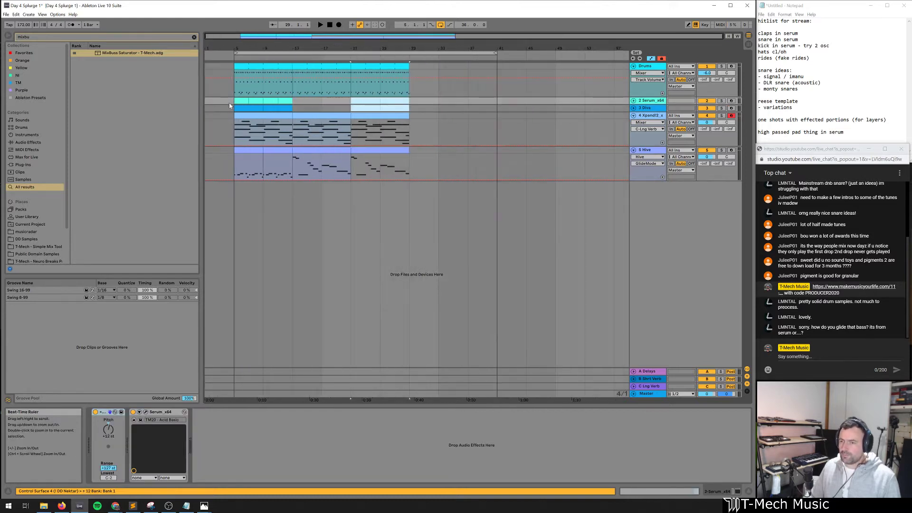
pyautogui.moveTo(230, 104); pyautogui.dragTo(293, 107)
pyautogui.hotkey('ctrl', 'shift', 'd')
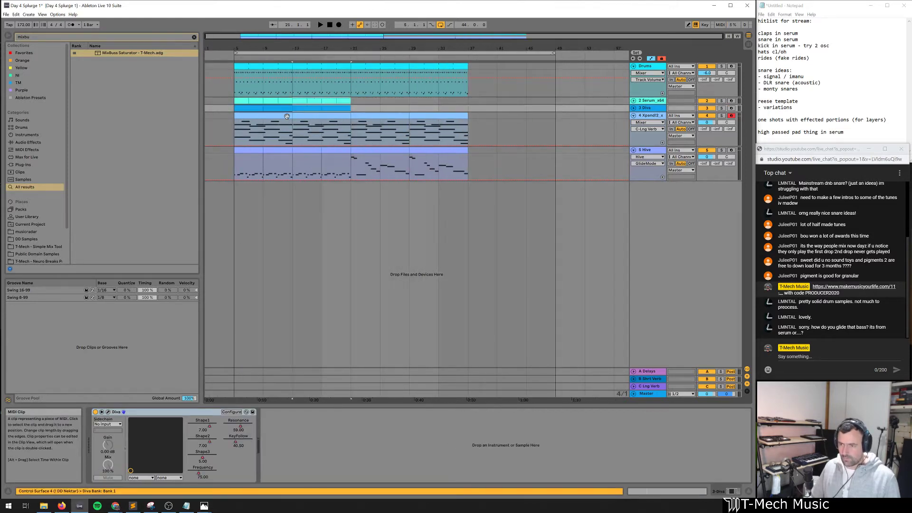
# Play back the extended arrangement from bar 5 through the start of the second bass phrase, and stop
pyautogui.click(236, 101)
pyautogui.press('space')
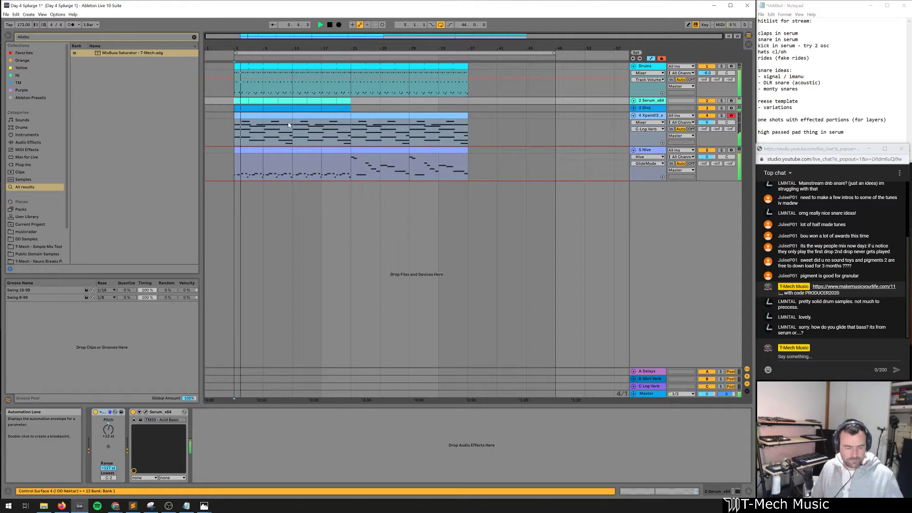
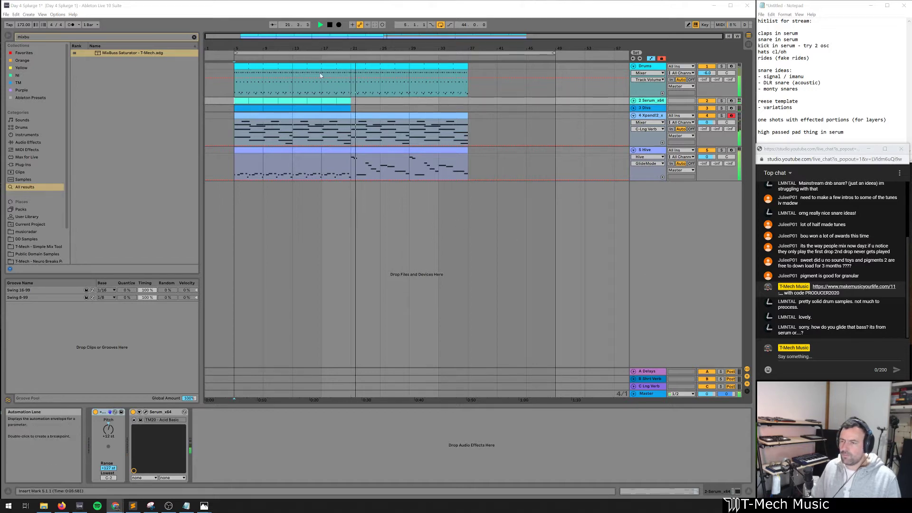
pyautogui.click(313, 48)
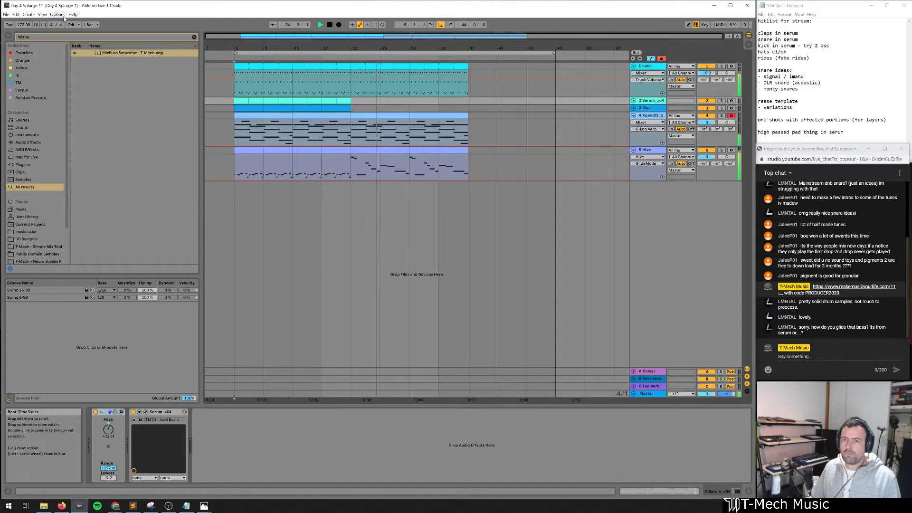
pyautogui.click(262, 167)
pyautogui.press('space')
# Select bars 5 to 41 on the Drums track and export the Master for that range with MP3 encoding on
pyautogui.click(7, 14)
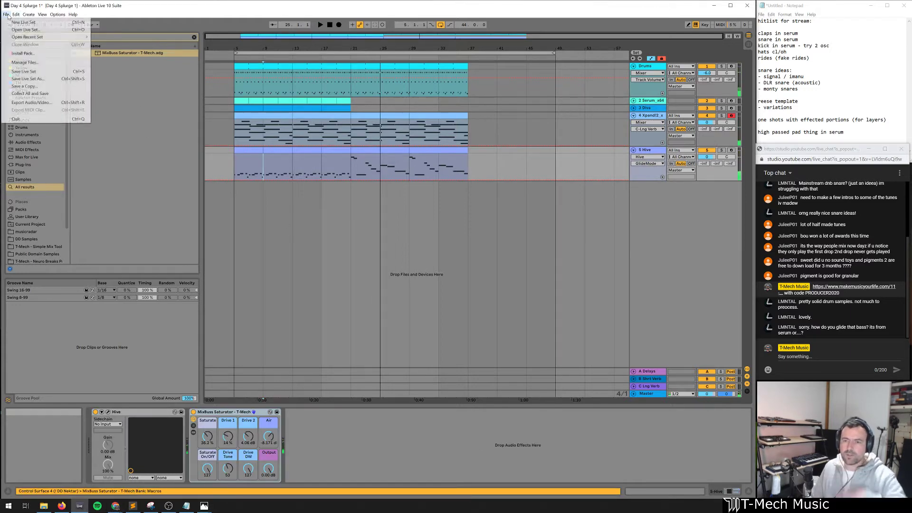
pyautogui.click(170, 5)
pyautogui.moveTo(232, 93); pyautogui.dragTo(497, 84)
pyautogui.click(6, 15)
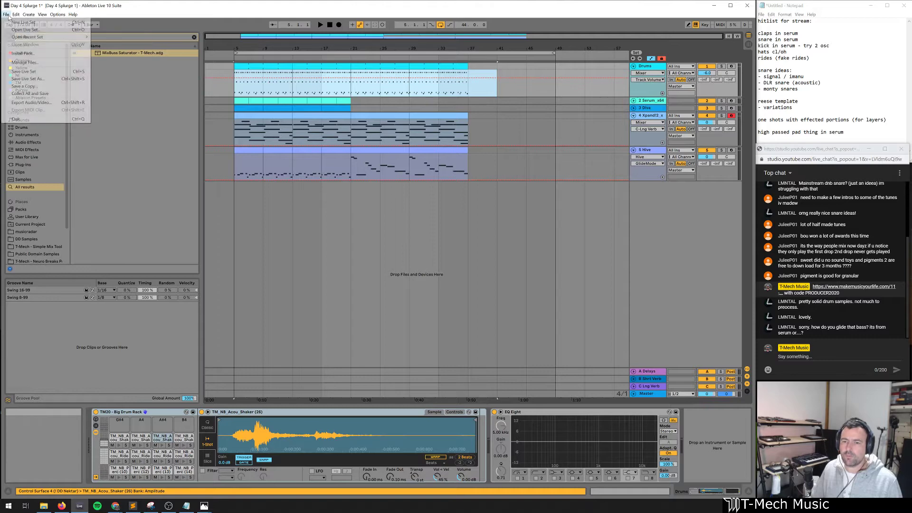
pyautogui.click(38, 103)
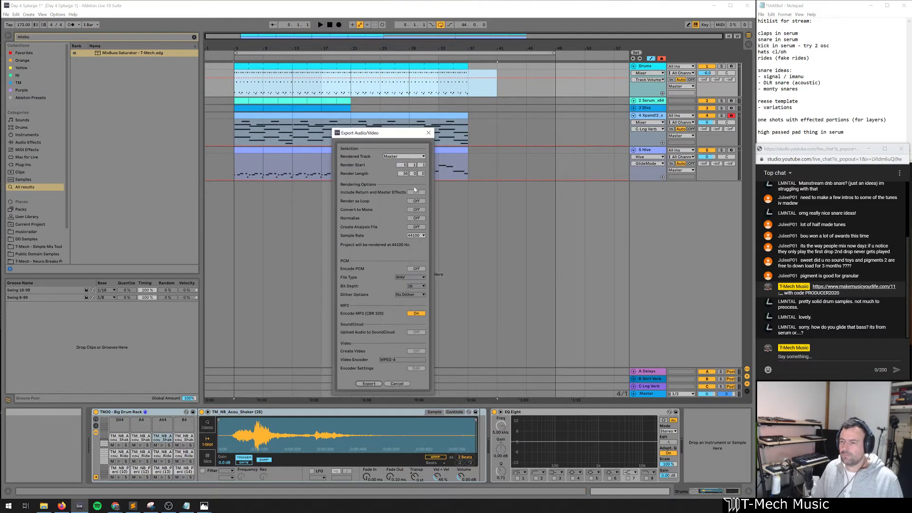
pyautogui.click(379, 384)
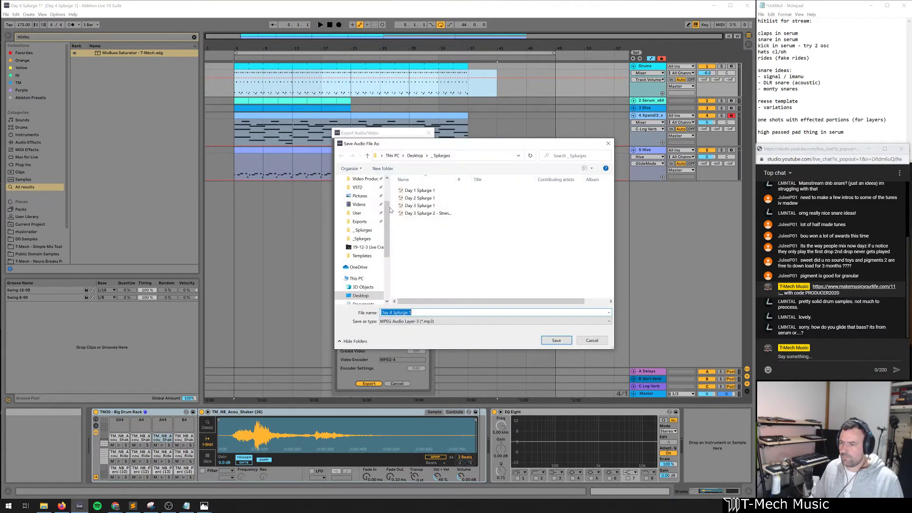
# Name the exported MP3 "Day 4 Splurge 1 - Liquidy", based on the previous splurge's file name, and save it in the Desktop's _Splurges folder
pyautogui.click(434, 213)
pyautogui.click(392, 312)
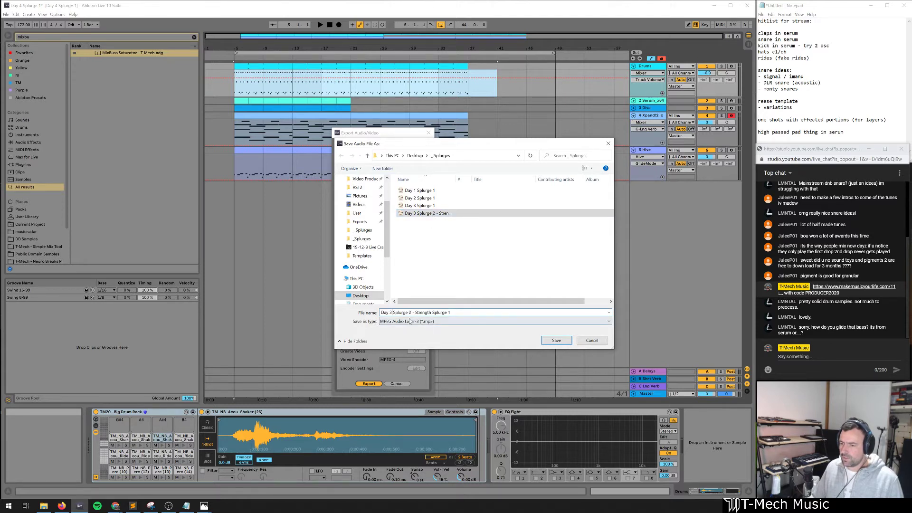
pyautogui.press('BackSpace')
pyautogui.write('4 Splurge 1 - Liquidy')
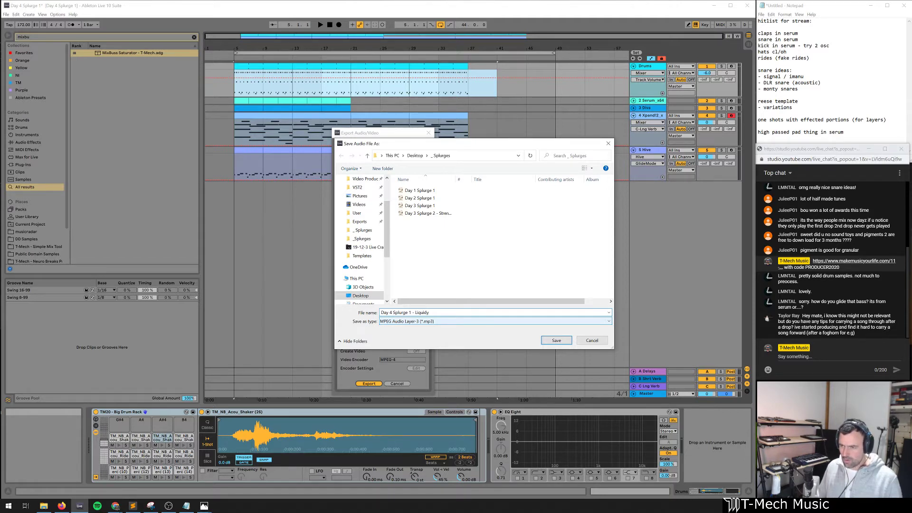
pyautogui.press('Return')
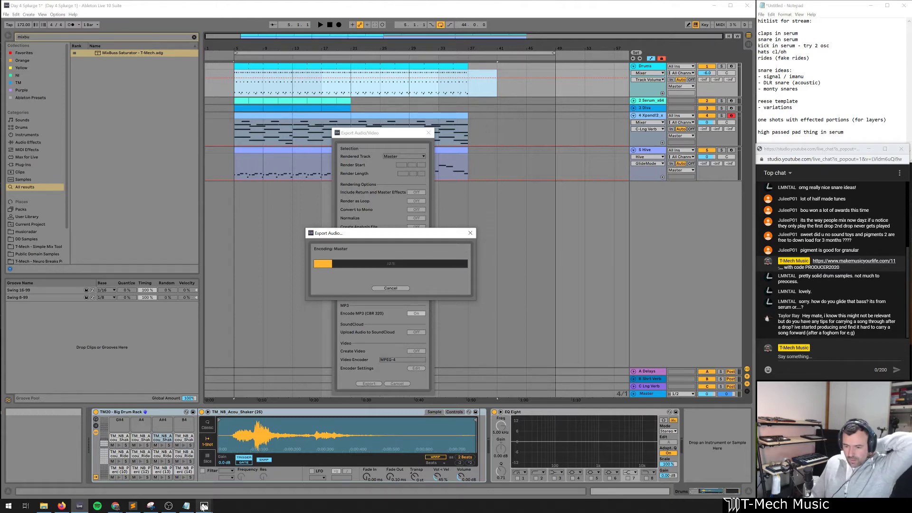
# Switch to Photos to examine the song structures in "some songs from spotify.JPG", and return to Ableton Live
pyautogui.moveTo(205, 505)
pyautogui.click(232, 477)
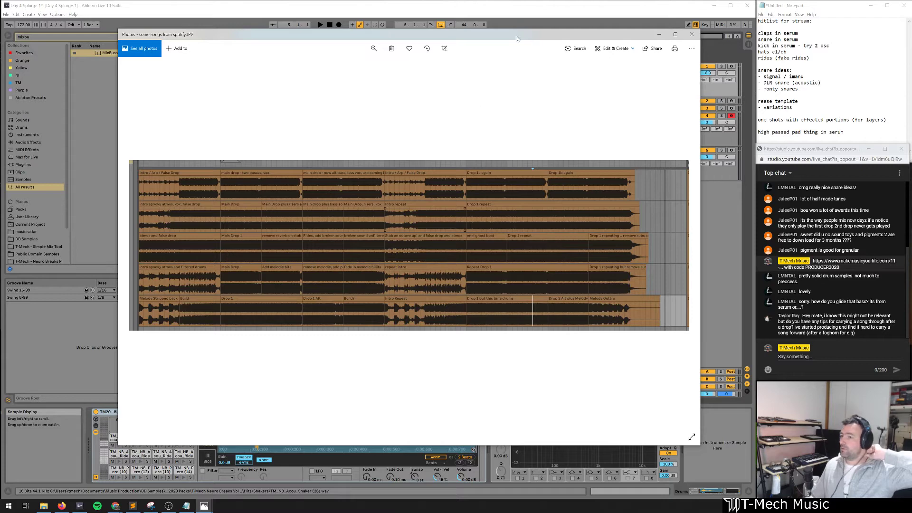
pyautogui.moveTo(516, 38); pyautogui.dragTo(557, 59)
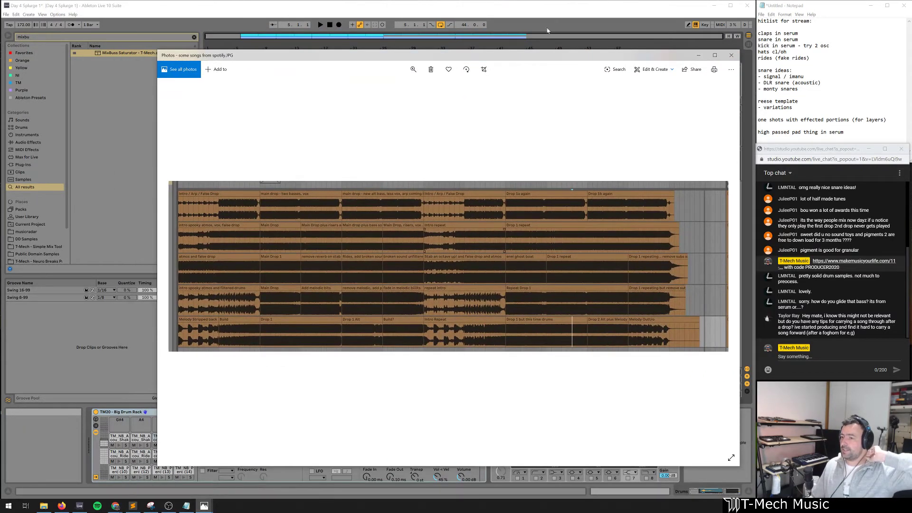
pyautogui.click(542, 12)
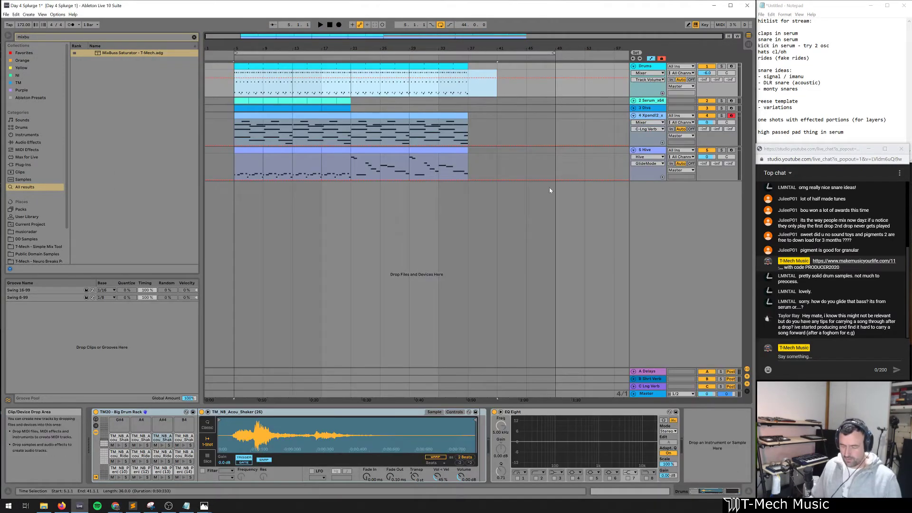
# Clear the browser search and create a new Live Set, saving the changes to "Day 4 Splurge 1"
pyautogui.click(194, 37)
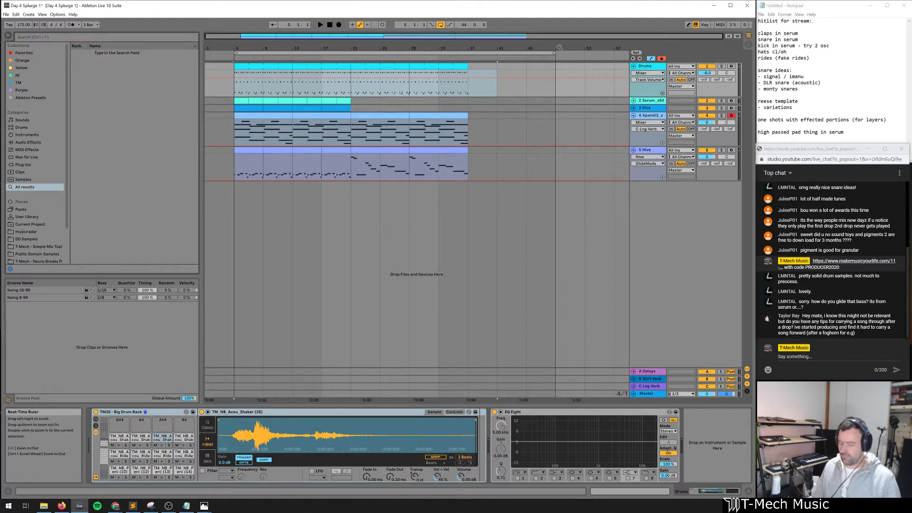
pyautogui.hotkey('ctrl', 'n')
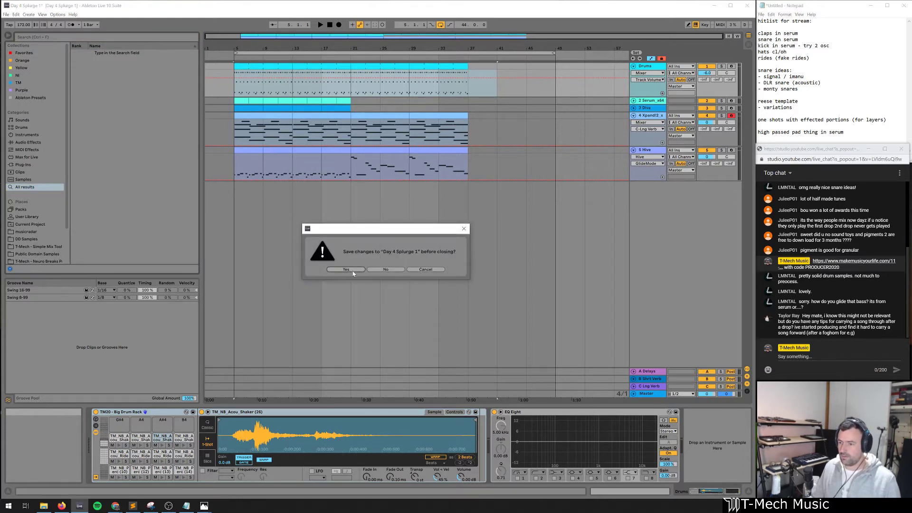
pyautogui.click(346, 269)
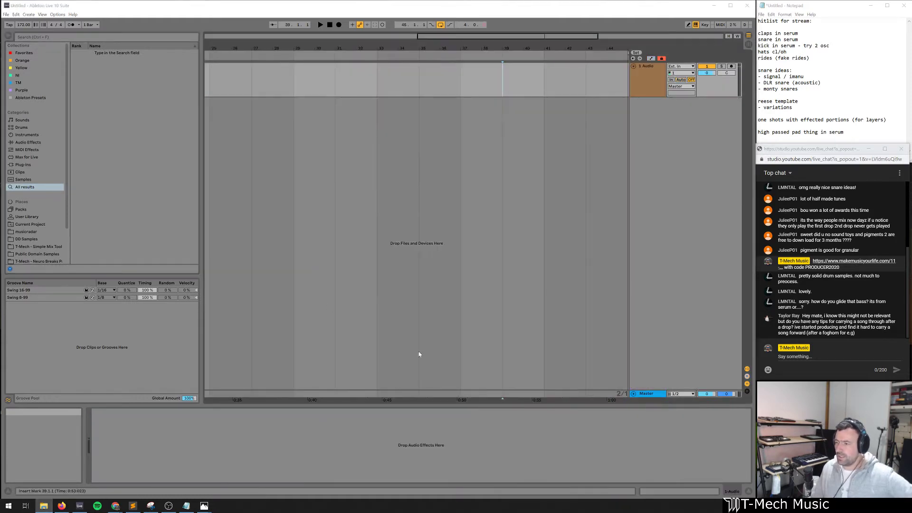
# Preview the Desktop audio files in Resonic Player, including "19-8-10 Bangerzz.wav", and return to Ableton Live
pyautogui.click(43, 506)
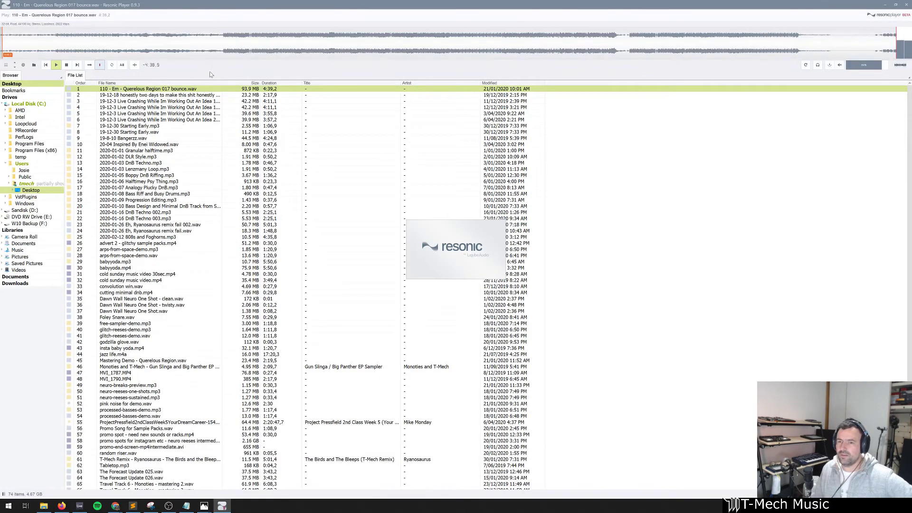
pyautogui.click(905, 4)
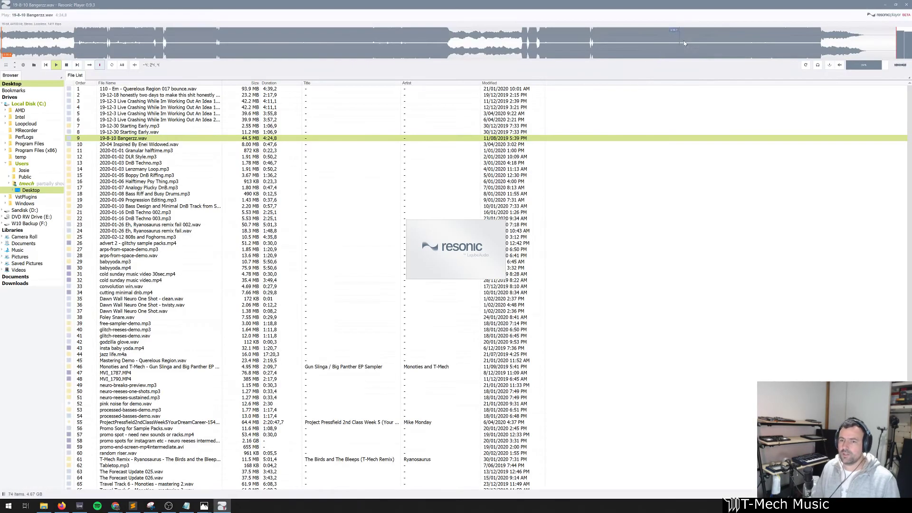
pyautogui.click(881, 3)
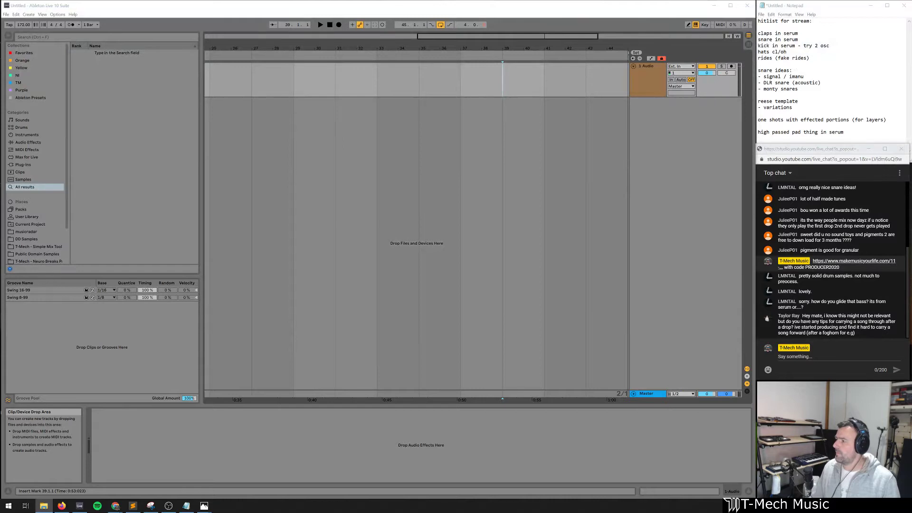
# Import the 19-8-10 Bangerzz audio file onto a new track and move the clip's start to bar 1
pyautogui.moveTo(617, 118); pyautogui.dragTo(220, 139)
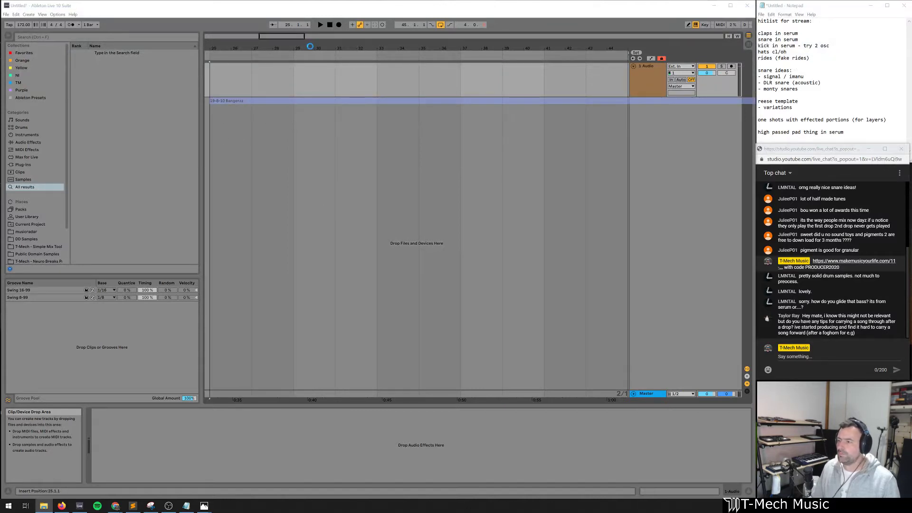
pyautogui.moveTo(309, 46); pyautogui.dragTo(308, 10)
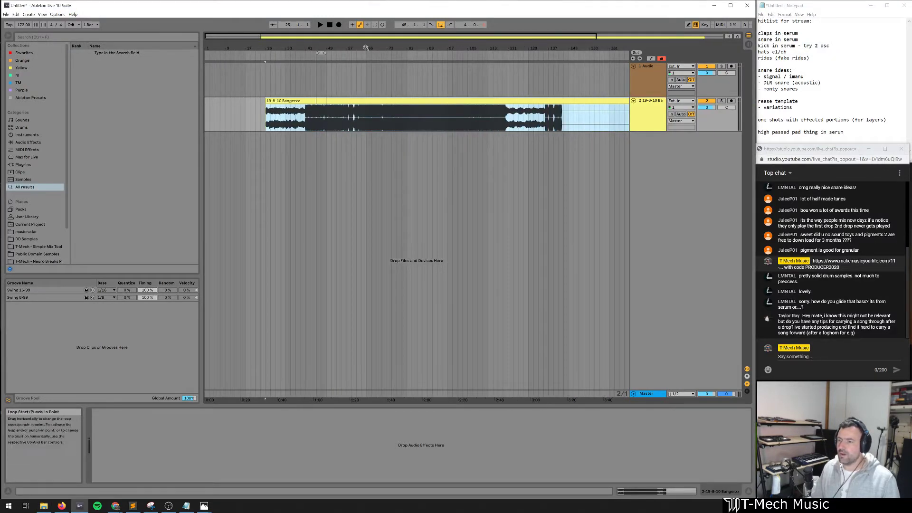
pyautogui.moveTo(366, 47); pyautogui.dragTo(365, 38)
pyautogui.moveTo(419, 101); pyautogui.dragTo(372, 101)
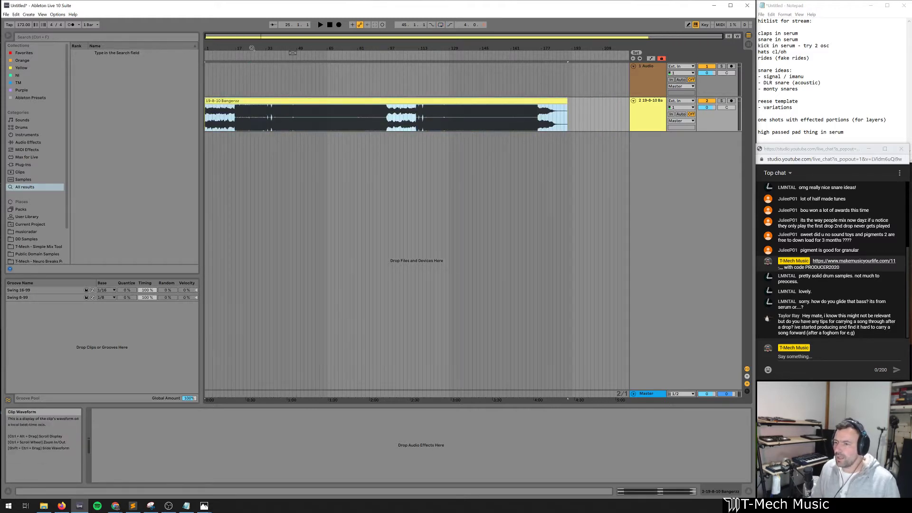
# Examine the waveform at the first drop of the Bangerzz clip and play it from just before the drop
pyautogui.moveTo(292, 52)
pyautogui.mouseDown()
pyautogui.moveTo(380, 75)
pyautogui.moveTo(370, 79)
pyautogui.mouseUp()
pyautogui.click(350, 119)
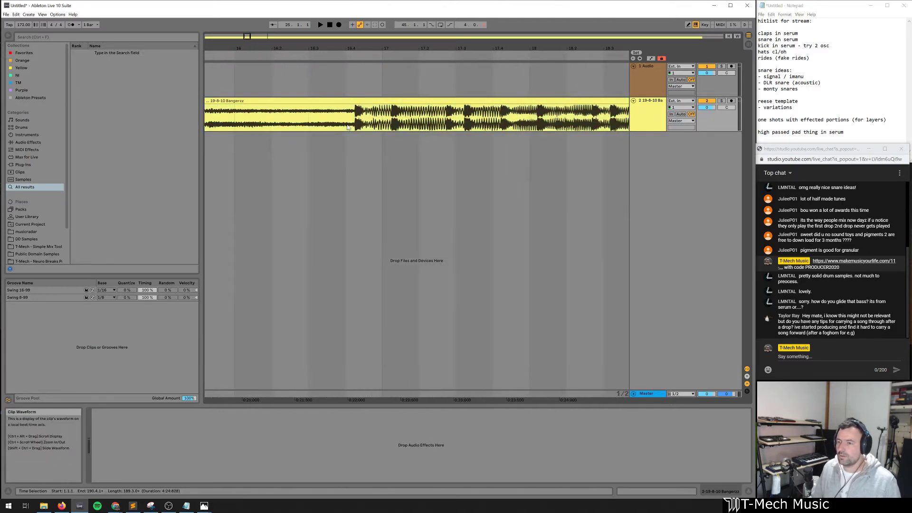
pyautogui.click(318, 124)
pyautogui.press('space')
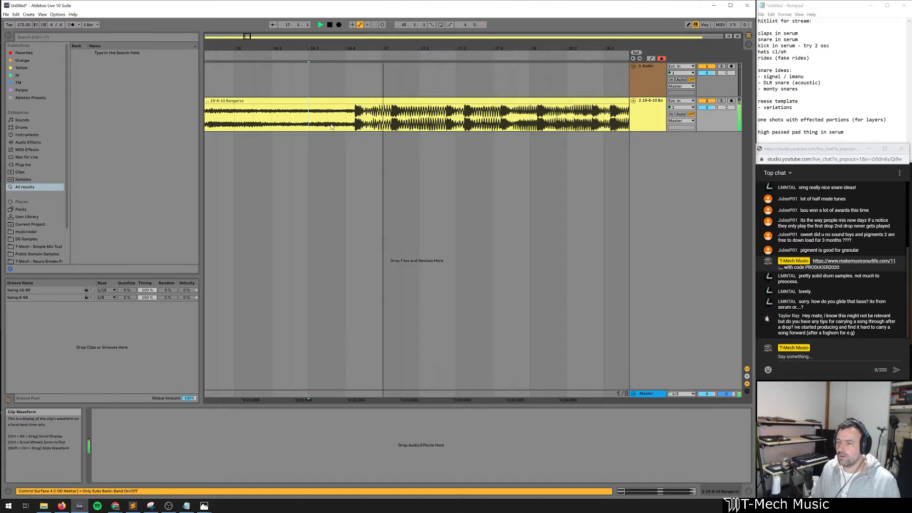
# Set the Live Set's tempo to 174 BPM
pyautogui.moveTo(343, 47); pyautogui.dragTo(340, 34)
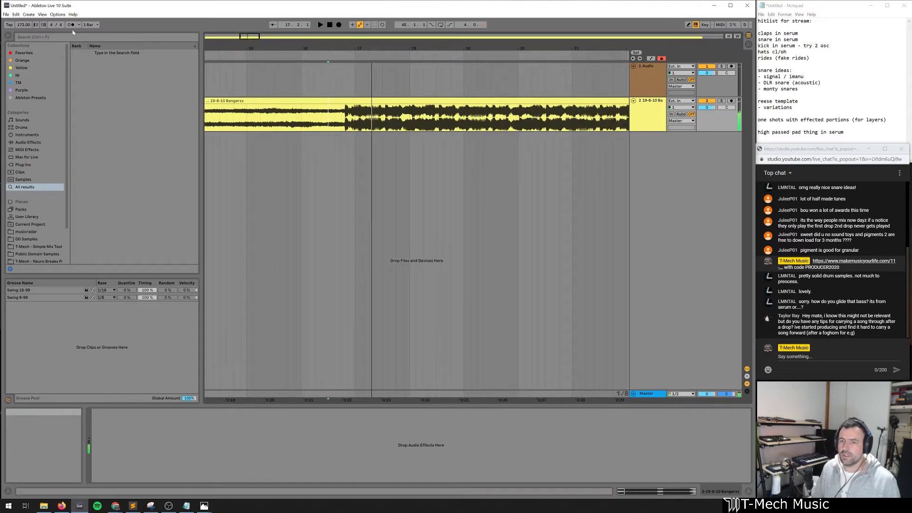
pyautogui.click(28, 27)
pyautogui.write('174')
pyautogui.press('Return')
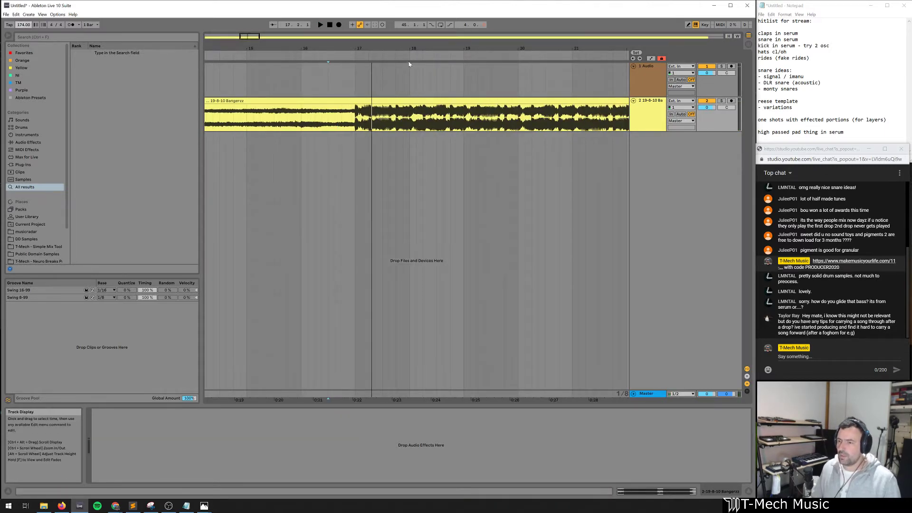
# View the whole Bangerzz clip and play its intro from bar 1, skipping ahead to about bar 12
pyautogui.moveTo(356, 48); pyautogui.dragTo(356, 24)
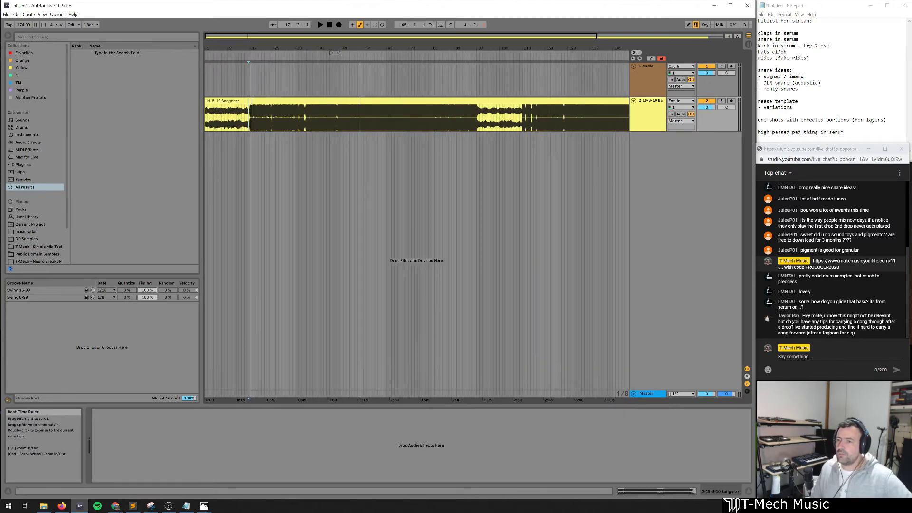
pyautogui.moveTo(285, 57); pyautogui.dragTo(284, 53)
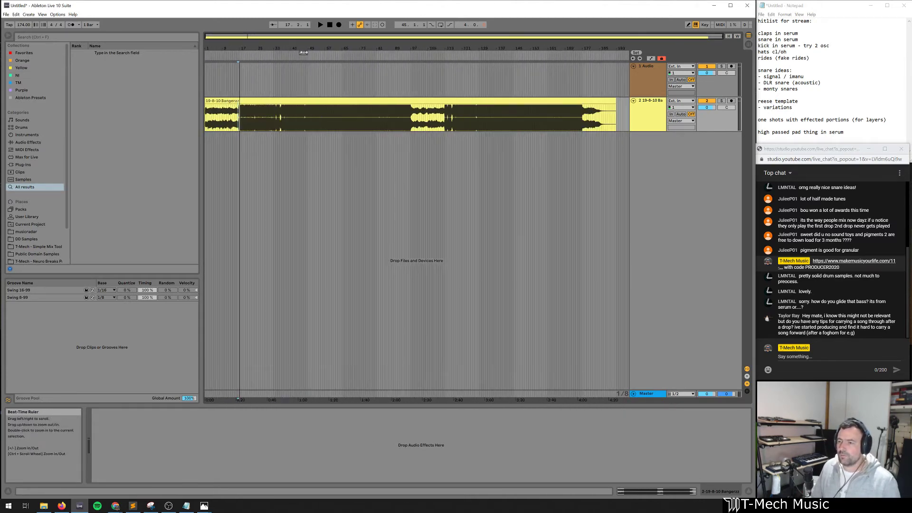
pyautogui.moveTo(213, 48); pyautogui.dragTo(261, 59)
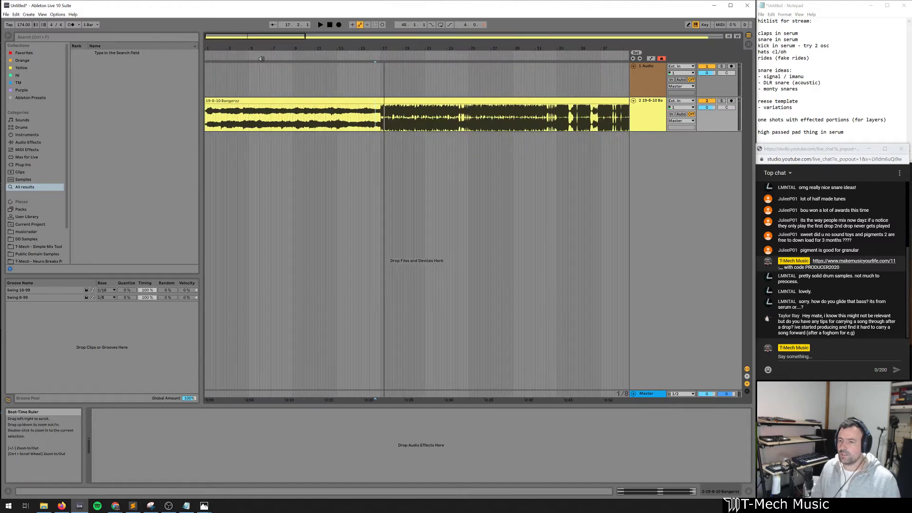
pyautogui.click(206, 117)
pyautogui.press('space')
pyautogui.click(334, 122)
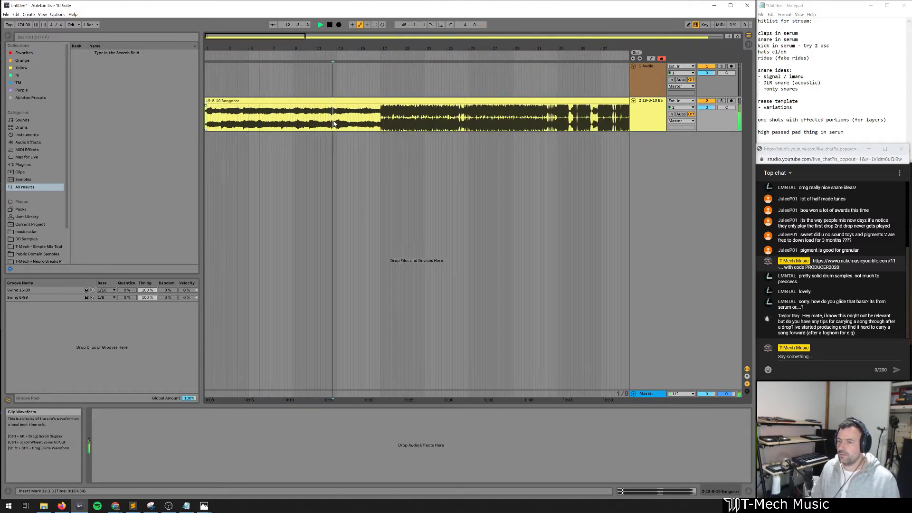
# Split the Bangerzz clip at bar 17 and rename the section before the split "Intro"
pyautogui.click(381, 124)
pyautogui.hotkey('ctrl', 'e')
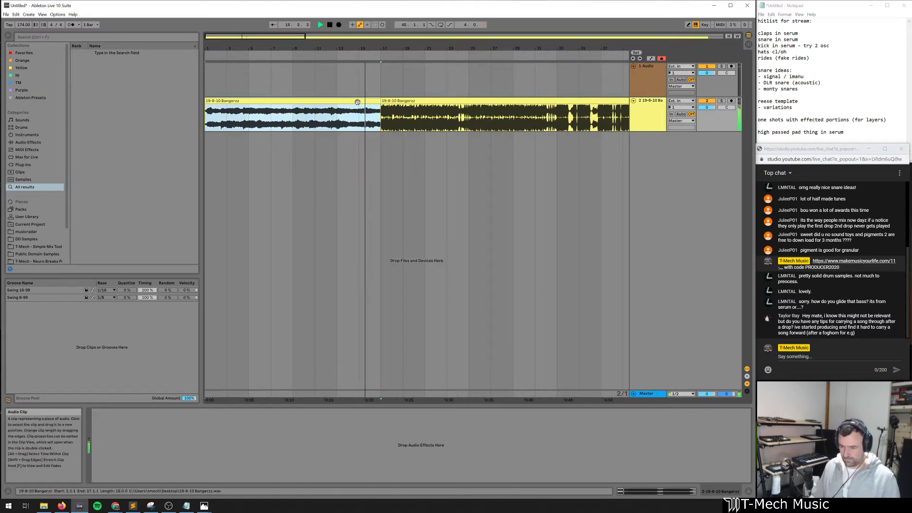
pyautogui.click(358, 101)
pyautogui.write('Intro')
pyautogui.press('Return')
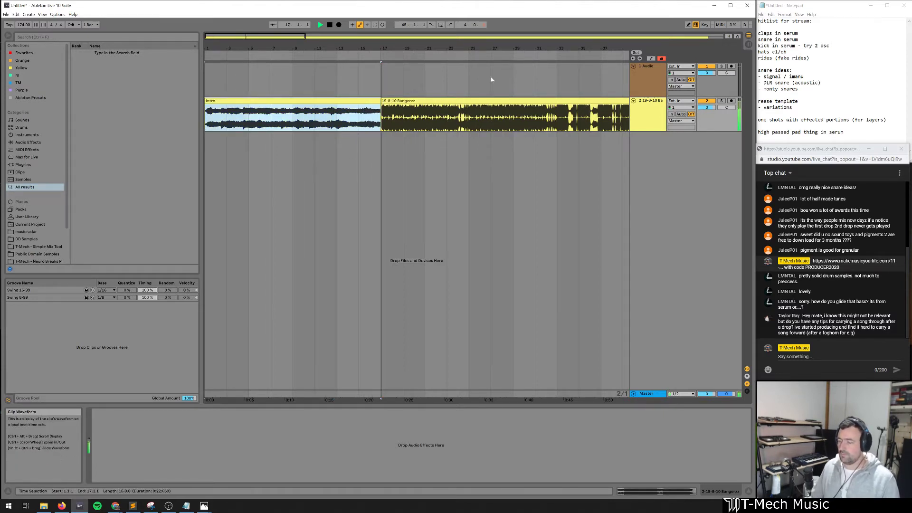
# Split the remaining Bangerzz clip at bar 33 and rename the section from bar 17 "Melodic Fake Drop"
pyautogui.moveTo(483, 47); pyautogui.dragTo(483, 30)
pyautogui.click(444, 125)
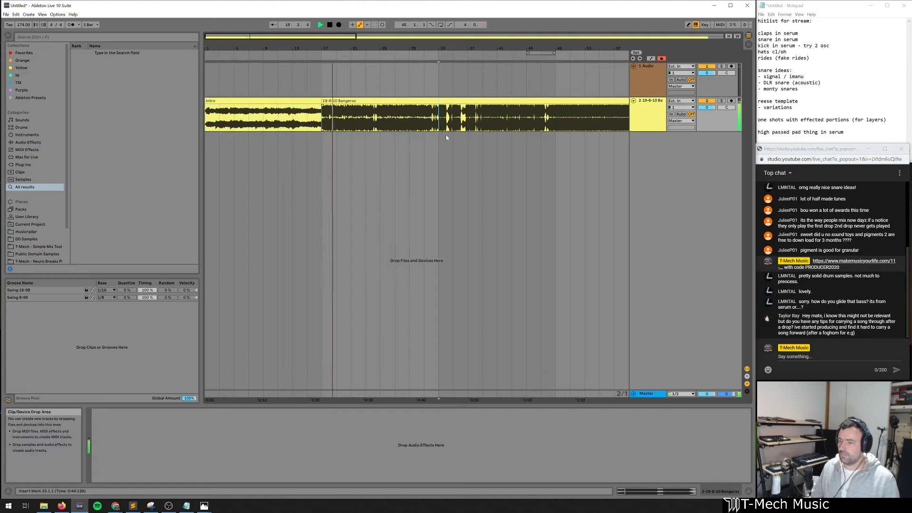
pyautogui.hotkey('ctrl', 'e')
pyautogui.click(420, 112)
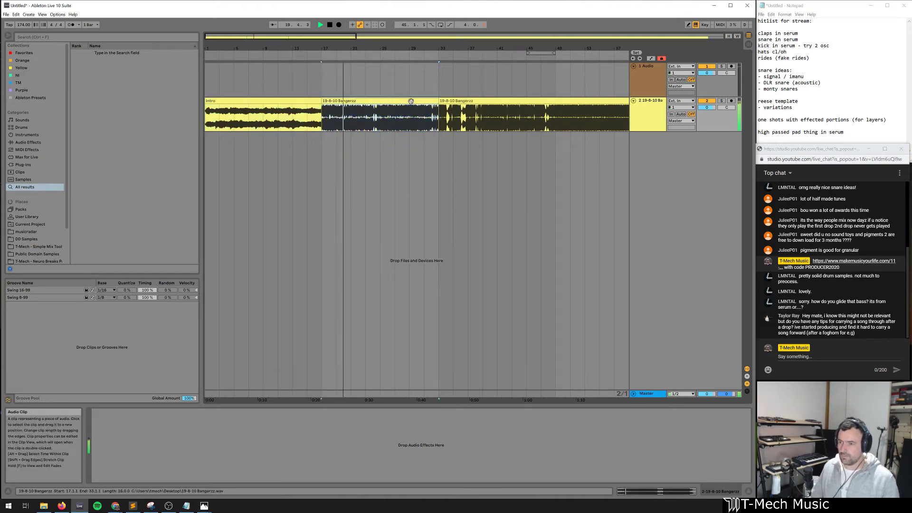
pyautogui.hotkey('ctrl', 'r')
pyautogui.write('Mel')
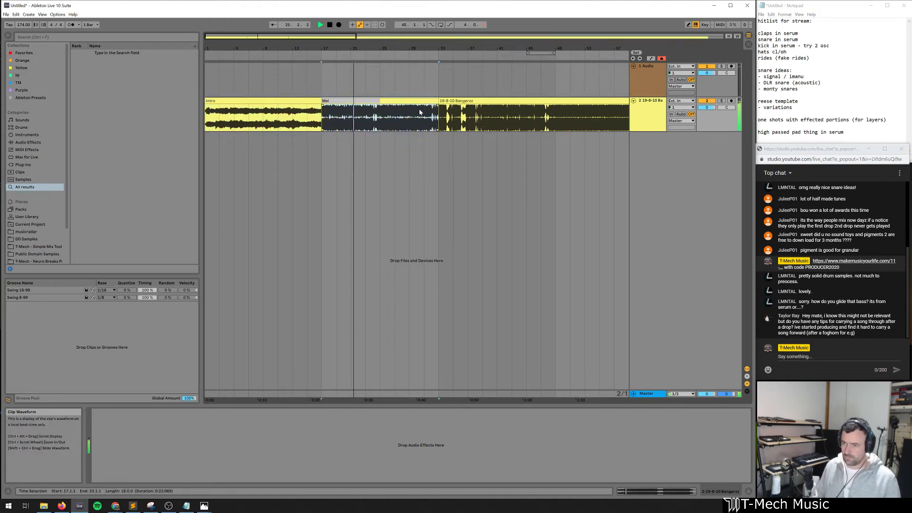
pyautogui.write('odic Pre Dr')
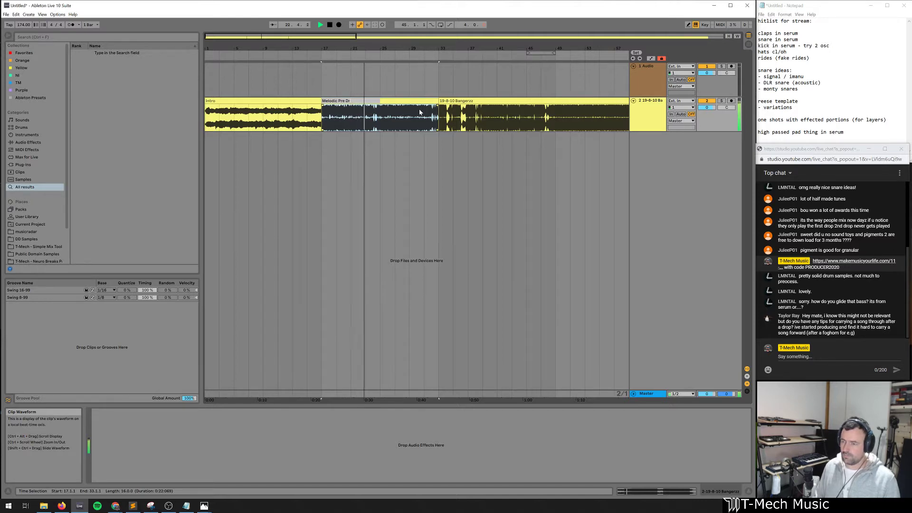
pyautogui.press('BackSpace')
pyautogui.press('BackSpace')
pyautogui.press('BackSpace')
pyautogui.write('Fake Drop')
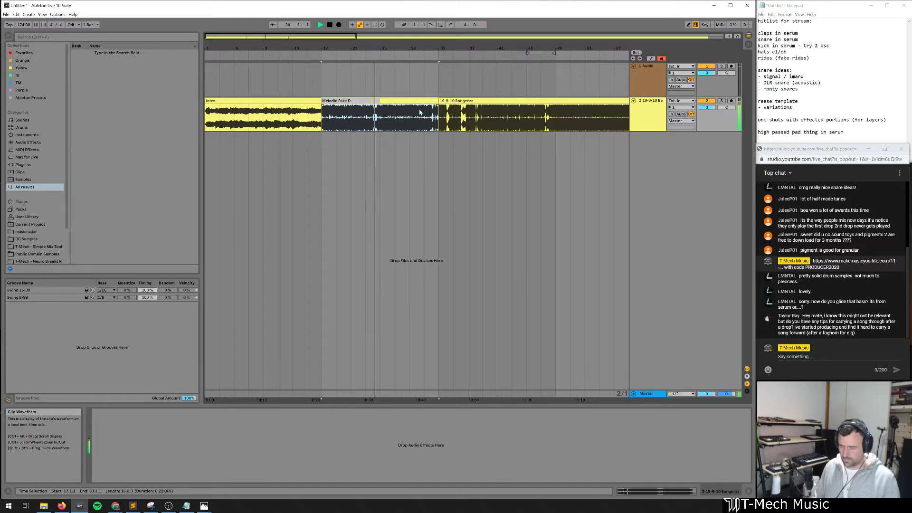
pyautogui.press('Return')
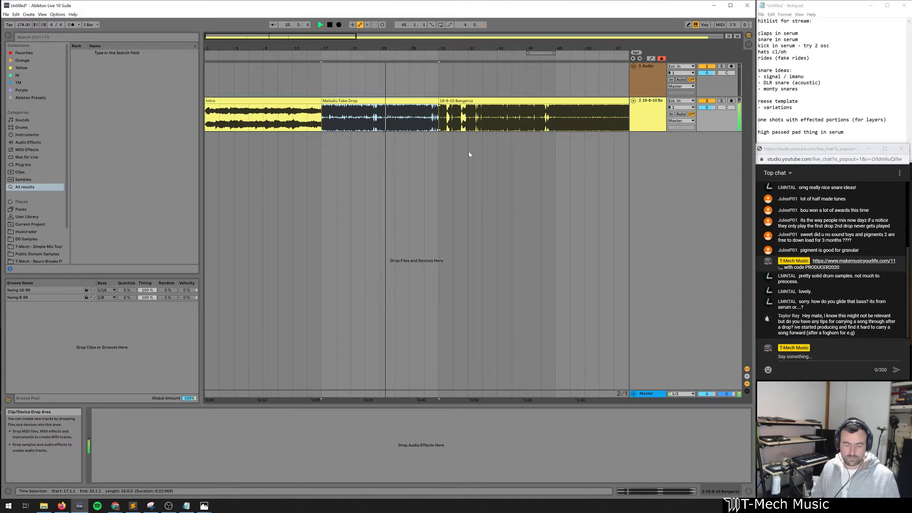
# Set the volume of the Bangerzz track to -3 dB
pyautogui.moveTo(499, 48); pyautogui.dragTo(500, 33)
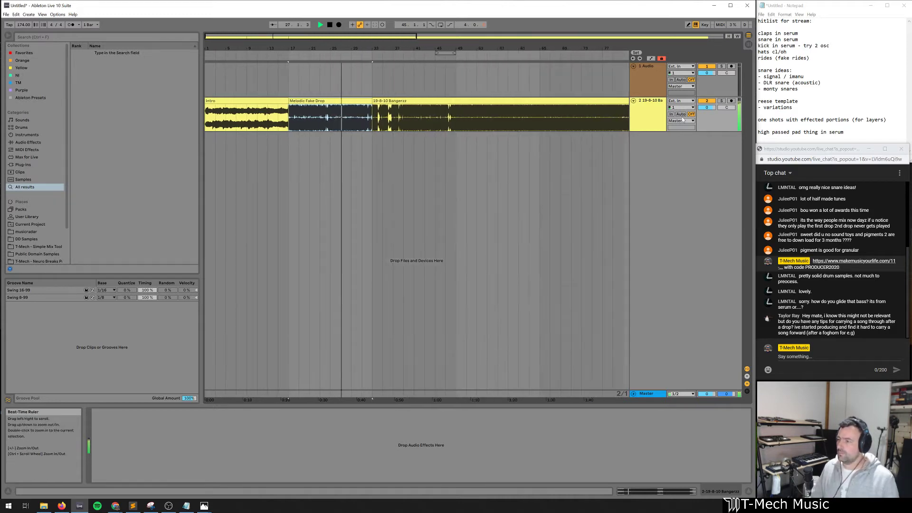
pyautogui.click(708, 108)
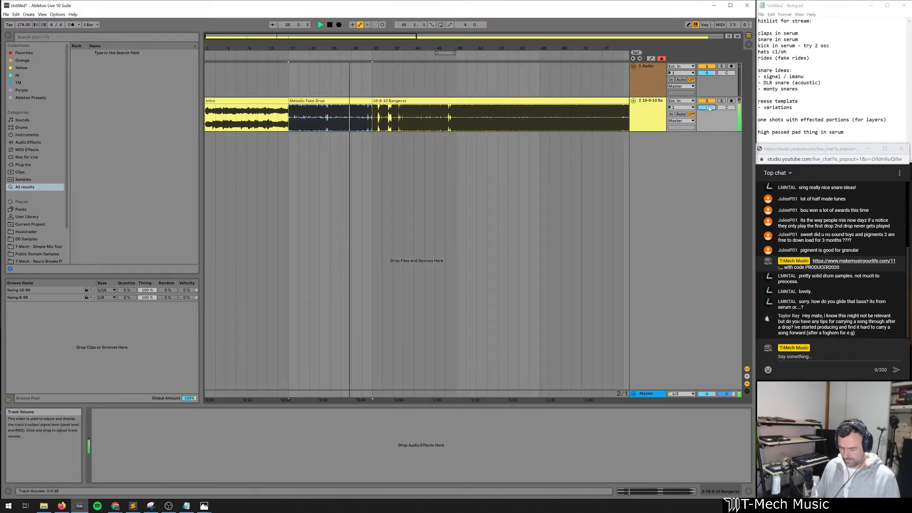
pyautogui.write('-3')
pyautogui.press('Return')
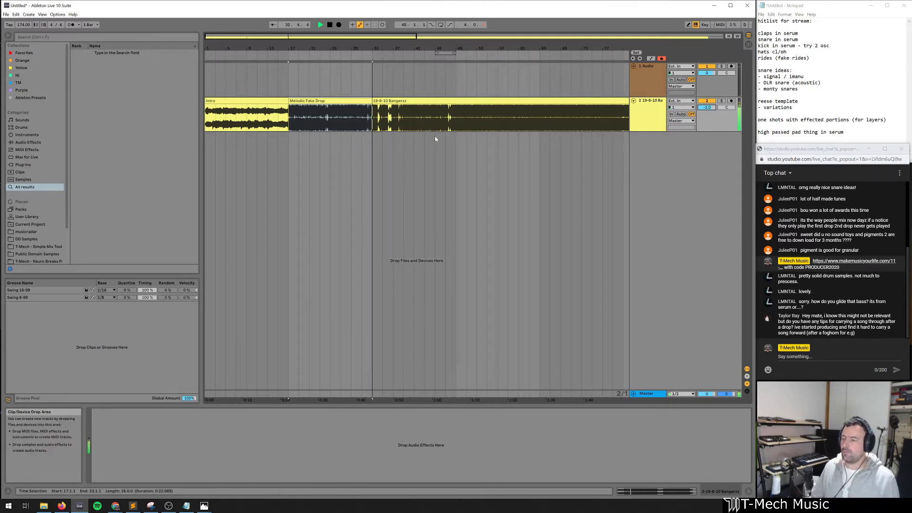
# Split the remaining clip at bar 49 and rename the section from bar 33 "Build"
pyautogui.click(456, 125)
pyautogui.hotkey('ctrl', 'e')
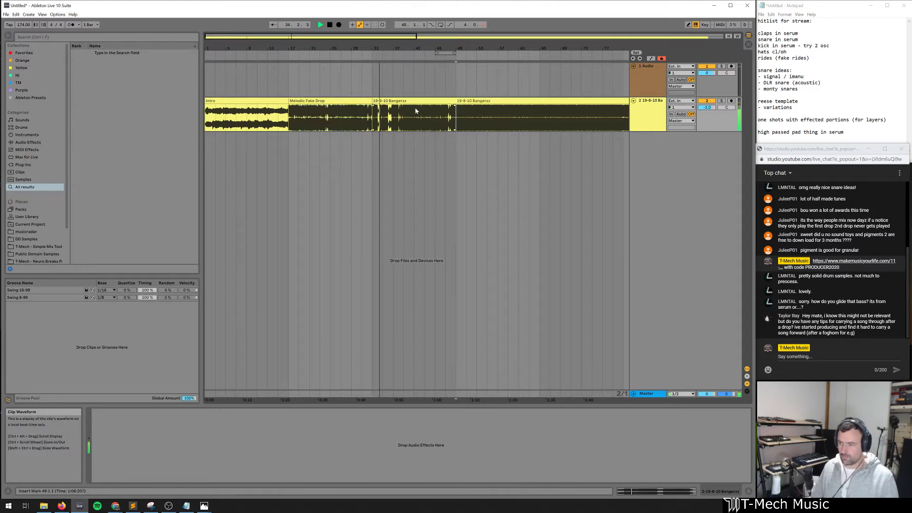
pyautogui.click(421, 103)
pyautogui.hotkey('ctrl', 'r')
pyautogui.write('Build')
pyautogui.press('Return')
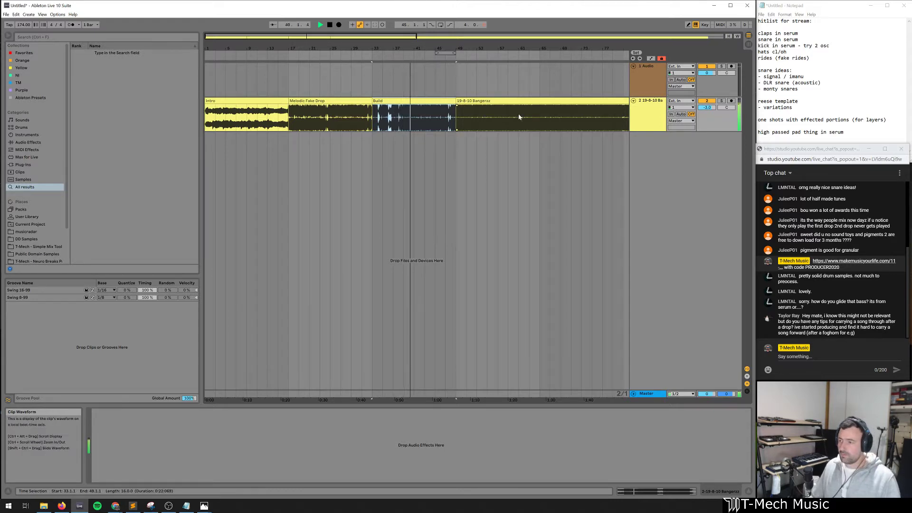
# Split the remaining clip at bar 65 and rename the section from bar 49 "Drop1 ?"
pyautogui.click(540, 117)
pyautogui.hotkey('ctrl', 'e')
pyautogui.click(515, 101)
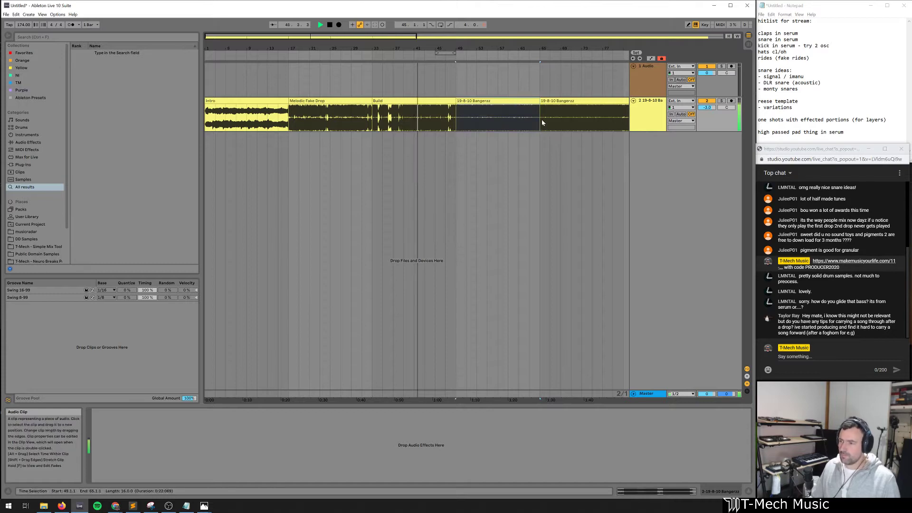
pyautogui.hotkey('ctrl', 'r')
pyautogui.write('Drop1 ?')
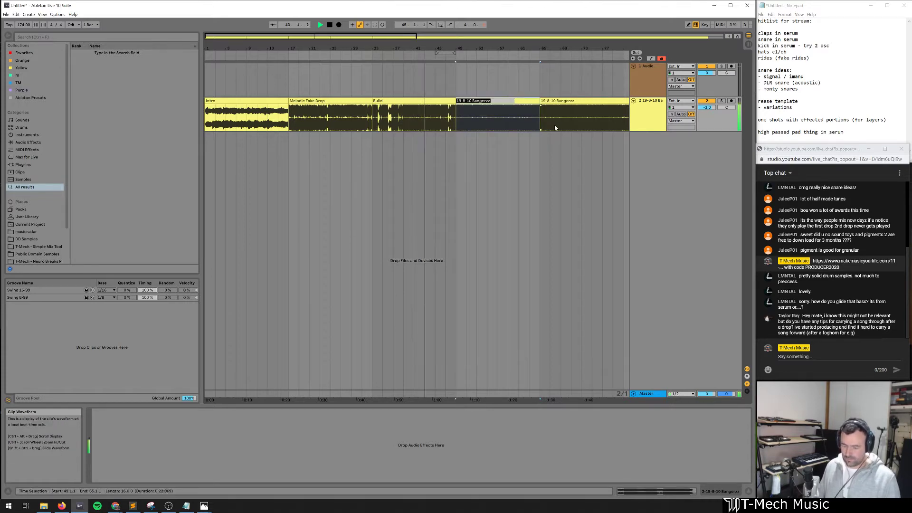
pyautogui.press('Return')
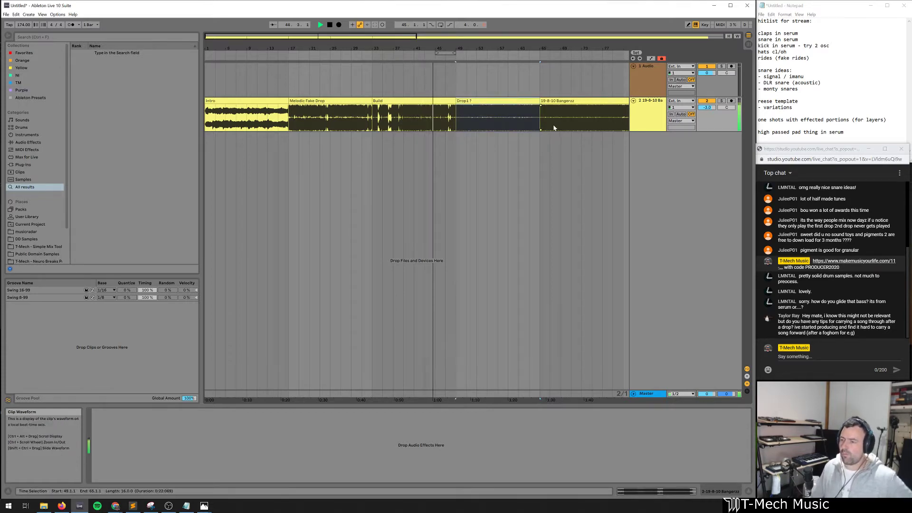
# Play the song from bar 65, right after the "Drop1 ?" section
pyautogui.moveTo(526, 48); pyautogui.dragTo(480, 48)
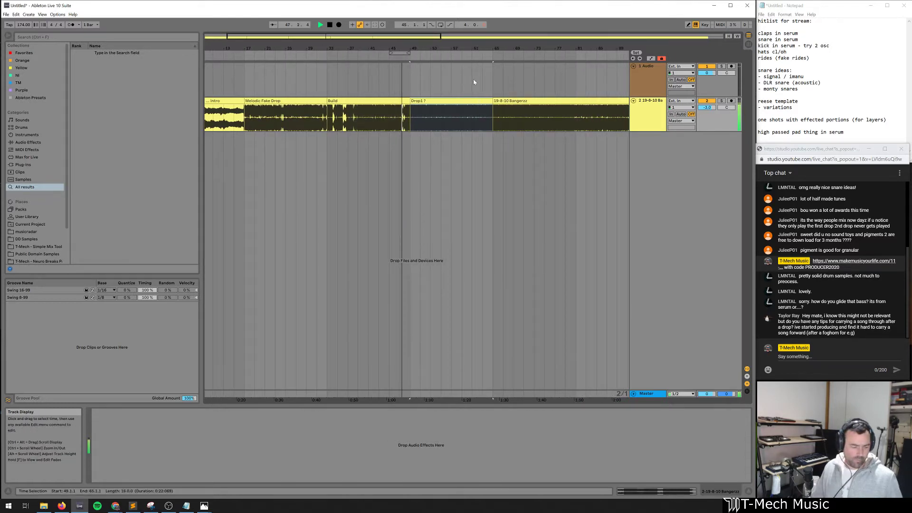
pyautogui.moveTo(502, 48); pyautogui.dragTo(453, 36)
pyautogui.click(449, 84)
pyautogui.press('space')
pyautogui.press('space')
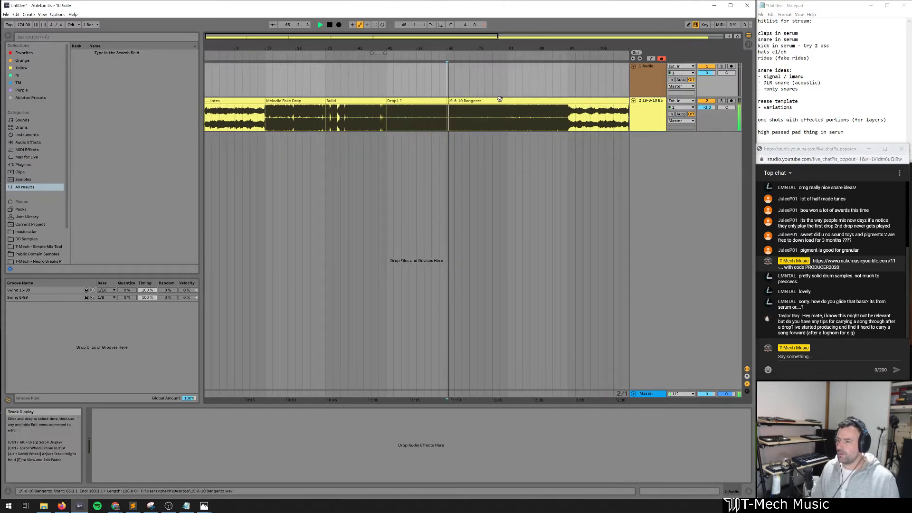
# Split the remaining clip at bar 81, stop playback and rename the section from bar 65 "Drop 1 Melodic"
pyautogui.click(507, 119)
pyautogui.hotkey('ctrl', 'e')
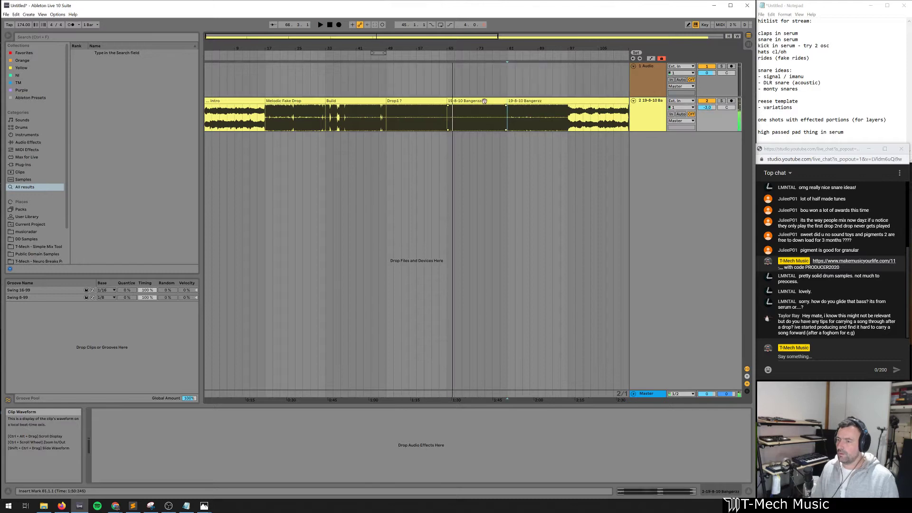
pyautogui.press('space')
pyautogui.click(487, 101)
pyautogui.hotkey('ctrl', 'r')
pyautogui.write('Drop')
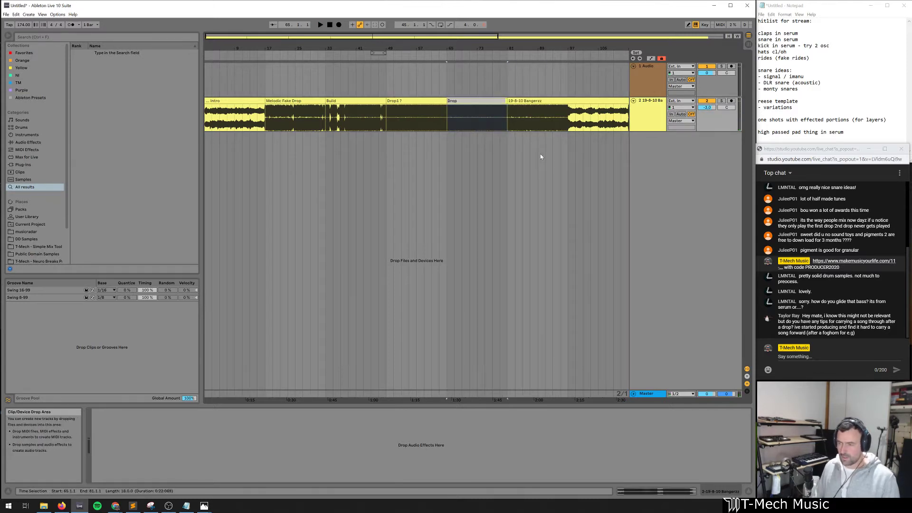
pyautogui.write(' 1 Va')
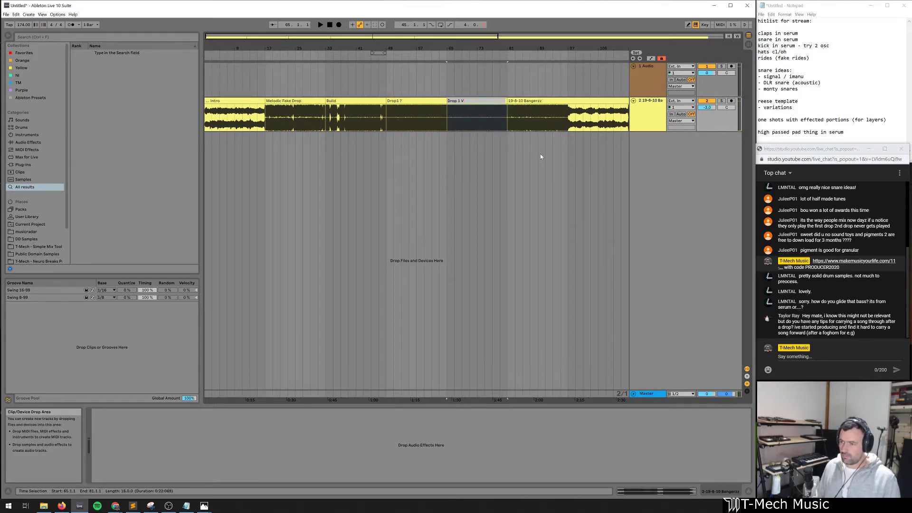
pyautogui.press('BackSpace')
pyautogui.write('Melodic')
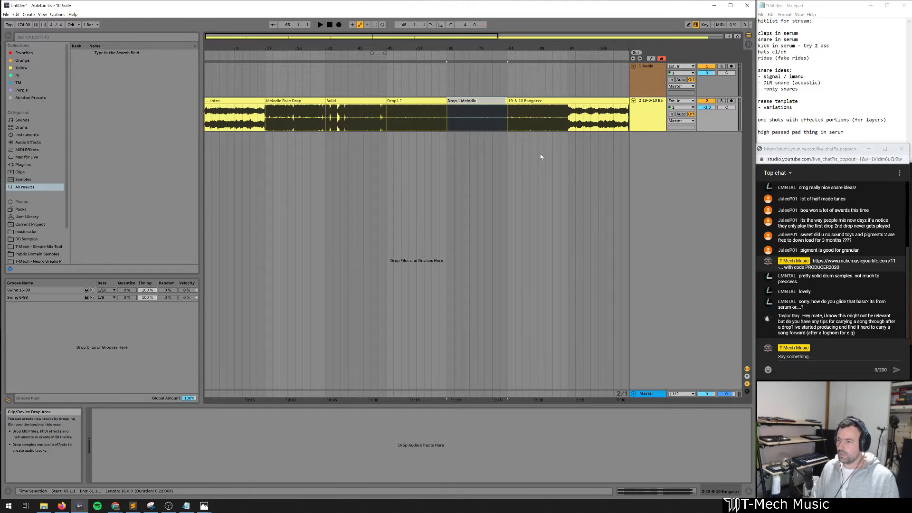
pyautogui.press('Return')
# Rename the "Drop1 ?" section to "Drop1"
pyautogui.press('Left')
pyautogui.hotkey('ctrl', 'r')
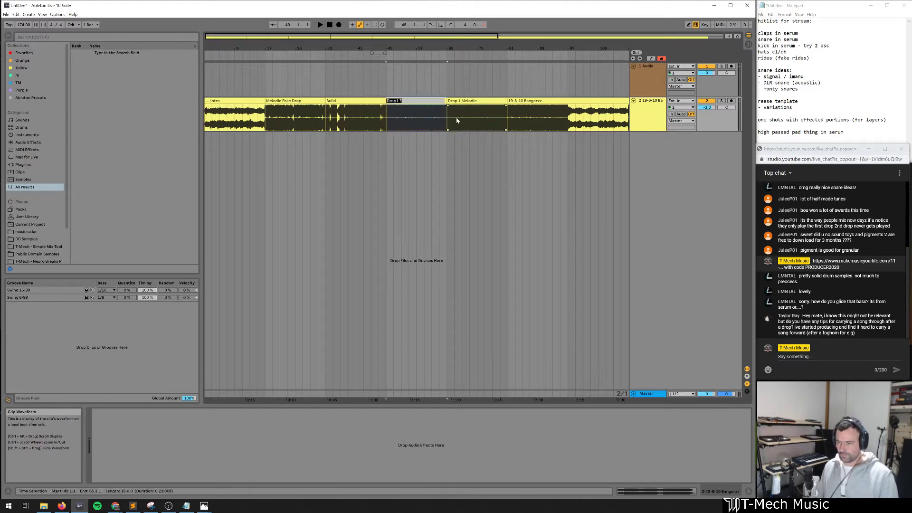
pyautogui.press('Return')
# Mark out bars 49 to 57 above the Drop1 section and move the playback position to bar 67
pyautogui.click(388, 133)
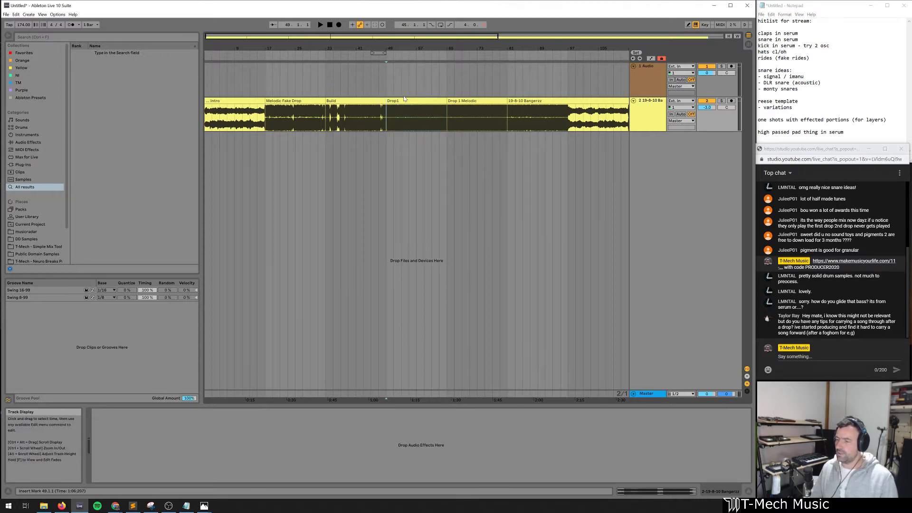
pyautogui.moveTo(388, 92); pyautogui.dragTo(417, 88)
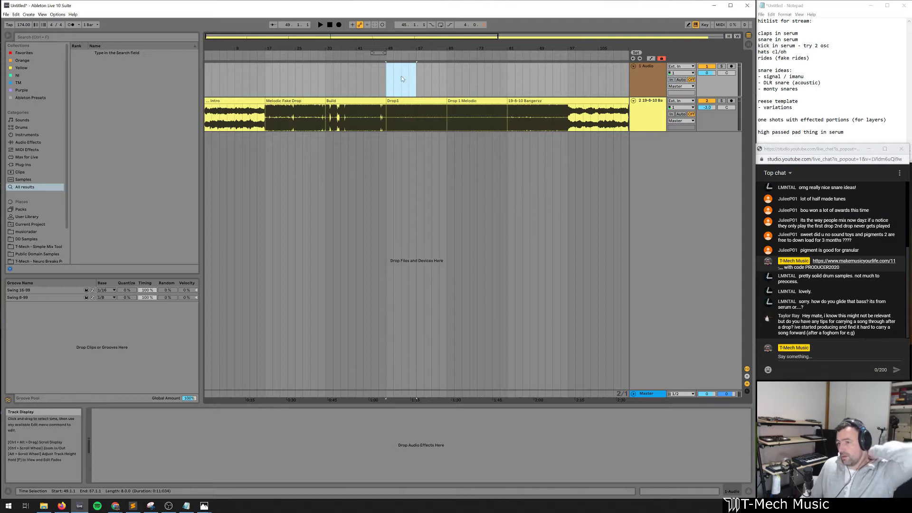
pyautogui.click(401, 128)
pyautogui.click(457, 111)
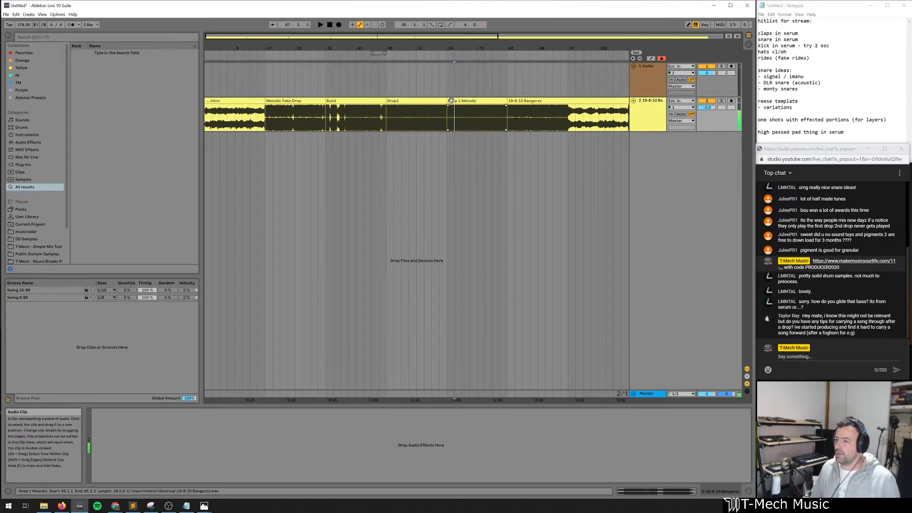
# Play the Drop 1 Melodic section from bar 65 and skip ahead to the unnamed section at bar 81
pyautogui.click(448, 141)
pyautogui.press('space')
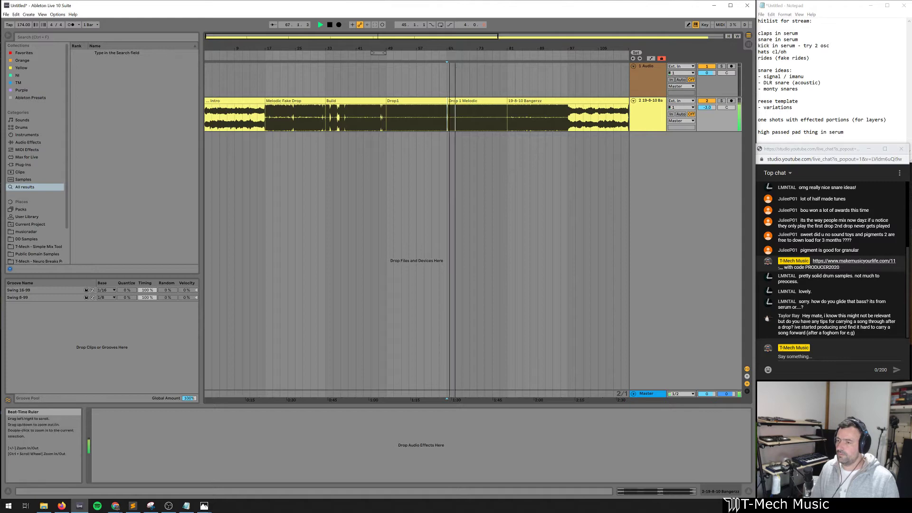
pyautogui.moveTo(450, 50); pyautogui.dragTo(449, 90)
pyautogui.moveTo(462, 44); pyautogui.dragTo(411, 10)
pyautogui.moveTo(448, 48); pyautogui.dragTo(437, 41)
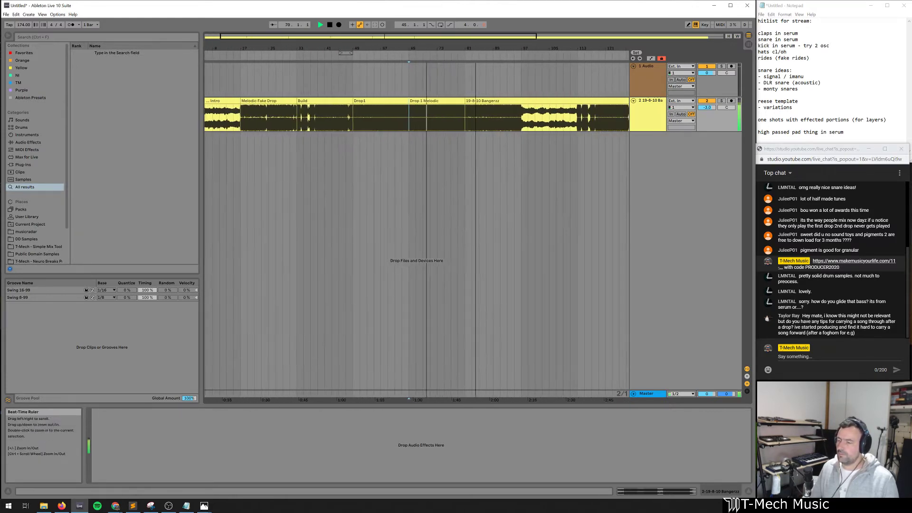
pyautogui.click(461, 82)
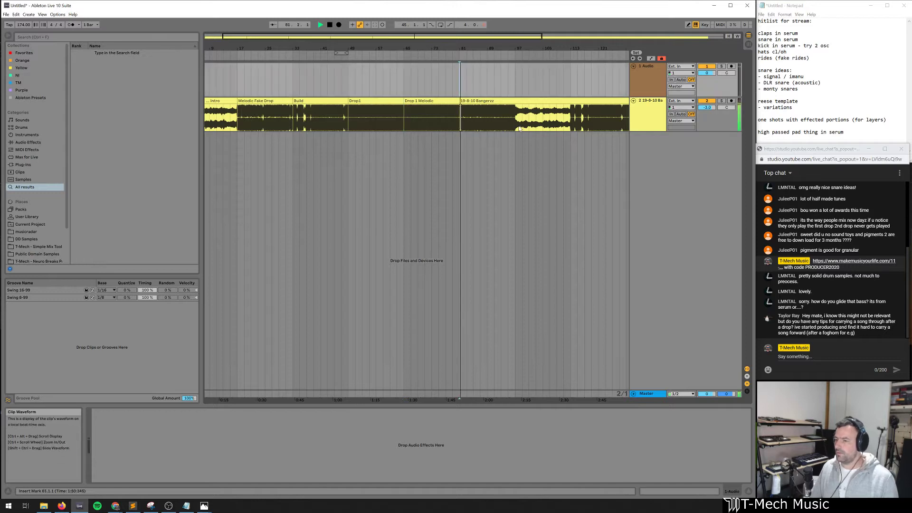
# Split the remaining clip at bar 97, stop playback and rename the section from bar 81 "Drop 1 arp"
pyautogui.click(515, 114)
pyautogui.hotkey('ctrl', 'e')
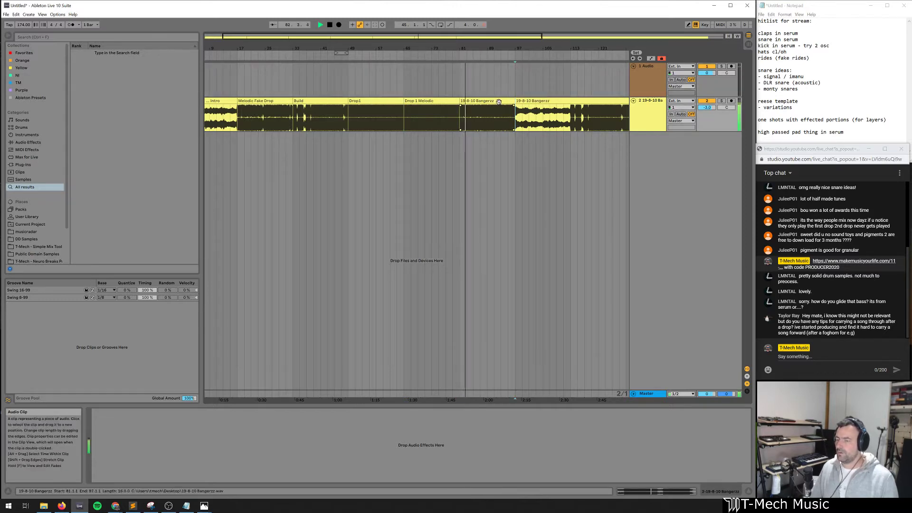
pyautogui.click(498, 101)
pyautogui.press('space')
pyautogui.hotkey('ctrl', 'r')
pyautogui.write('D')
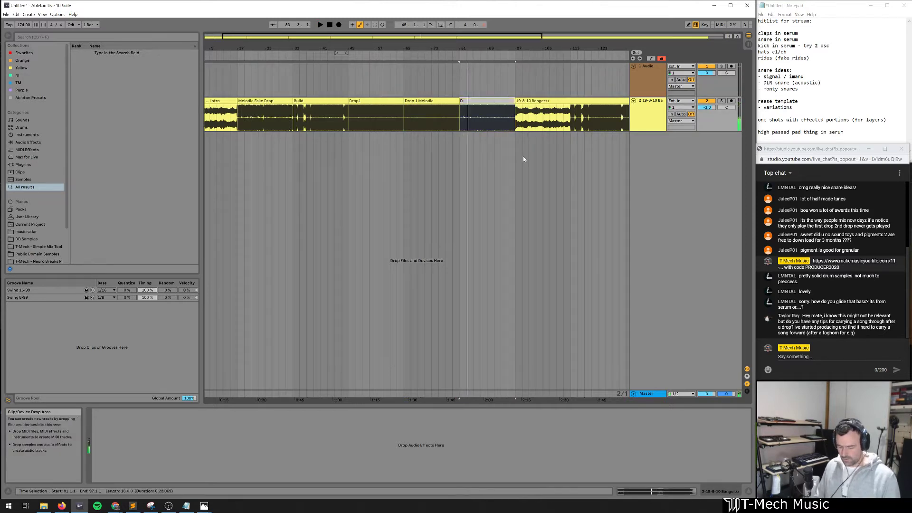
pyautogui.write('rop 1 arp')
pyautogui.press('Return')
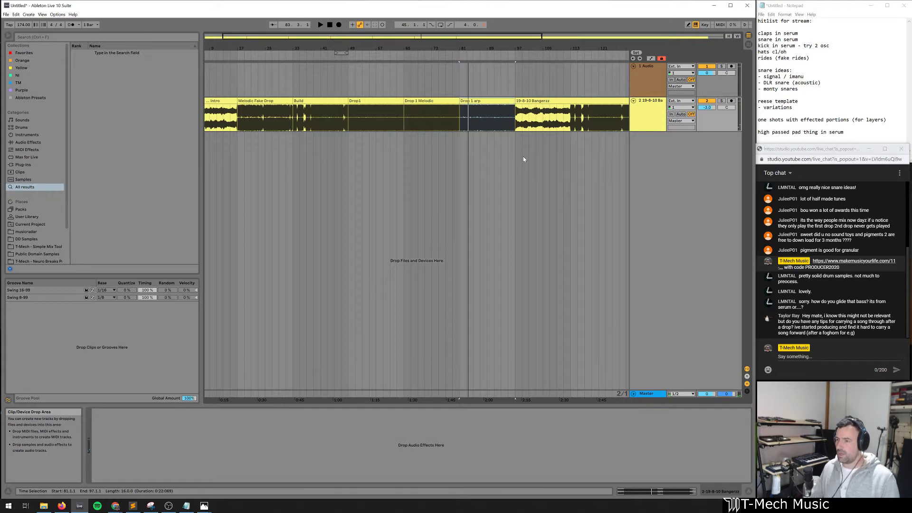
# Play Drop 1 arp from bar 91, followed by the unnamed section starting at bar 97
pyautogui.click(495, 139)
pyautogui.press('space')
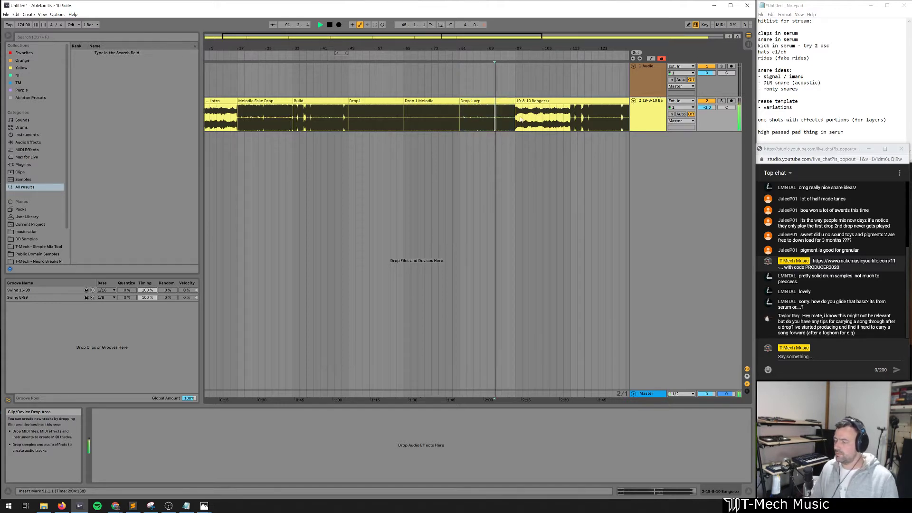
pyautogui.moveTo(531, 47); pyautogui.dragTo(530, 21)
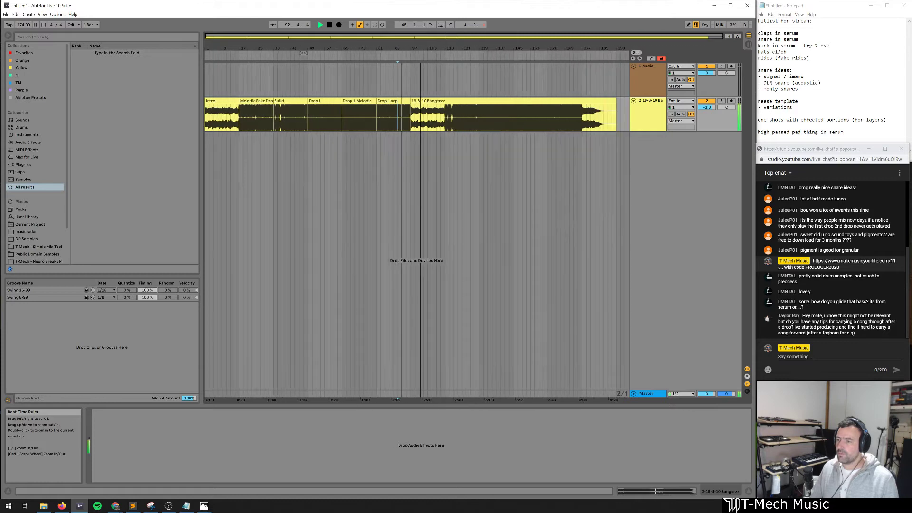
pyautogui.click(412, 126)
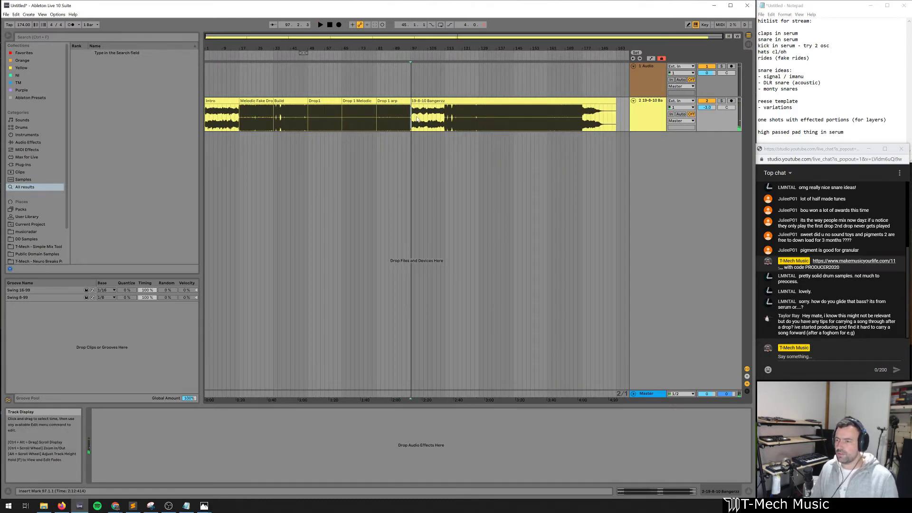
pyautogui.press('space')
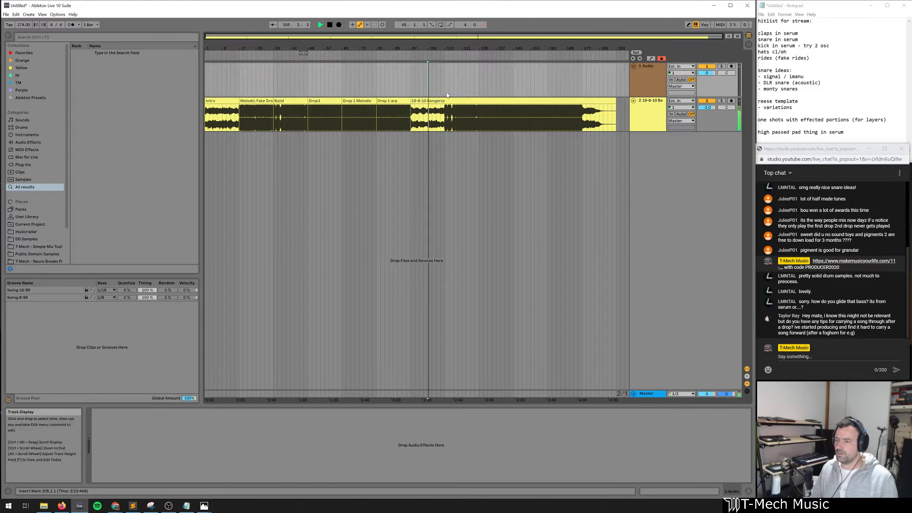
# Compare the unnamed section from bar 97 with the Intro by alternating playback between matching positions
pyautogui.click(223, 86)
pyautogui.press('space')
pyautogui.press('space')
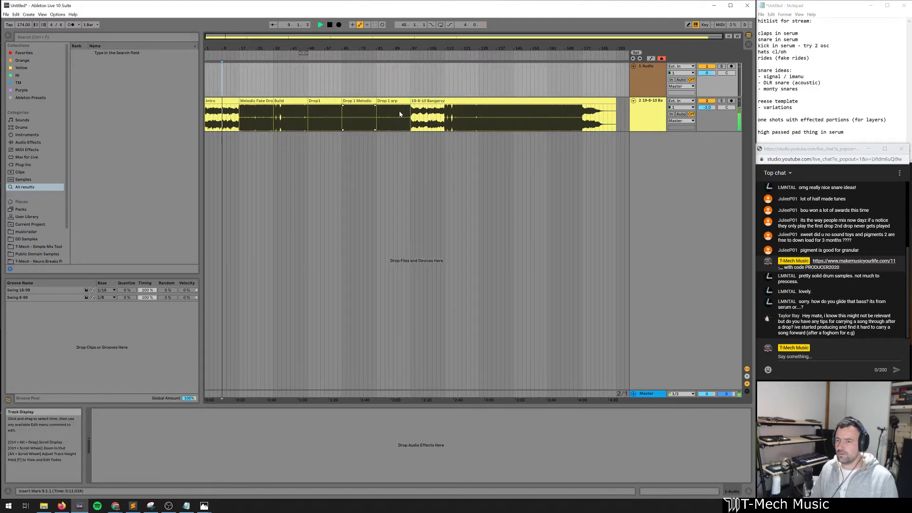
pyautogui.click(431, 89)
pyautogui.press('space')
pyautogui.press('space')
pyautogui.click(441, 89)
pyautogui.press('space')
pyautogui.press('space')
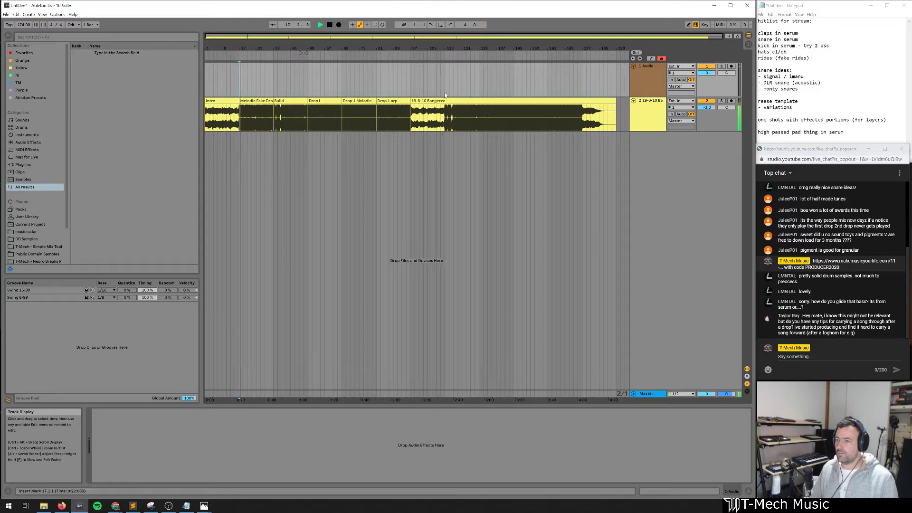
# Compare the part from bar 113 with the Build section by playing matching positions, including bars 31 and 127
pyautogui.click(444, 90)
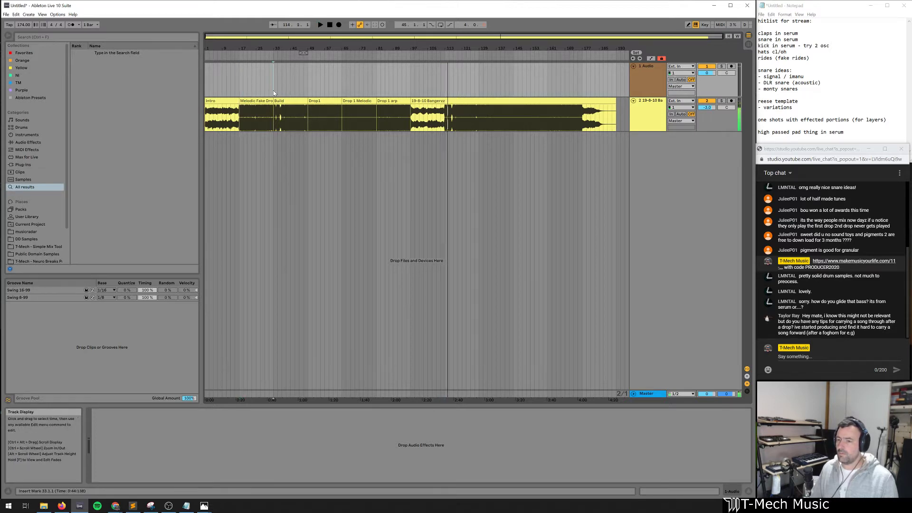
pyautogui.click(273, 90)
pyautogui.click(445, 106)
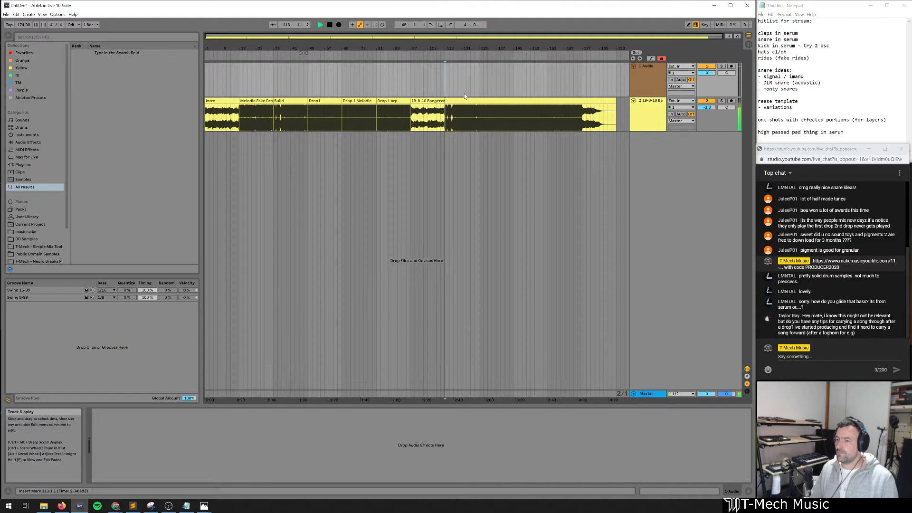
pyautogui.click(471, 91)
pyautogui.click(475, 93)
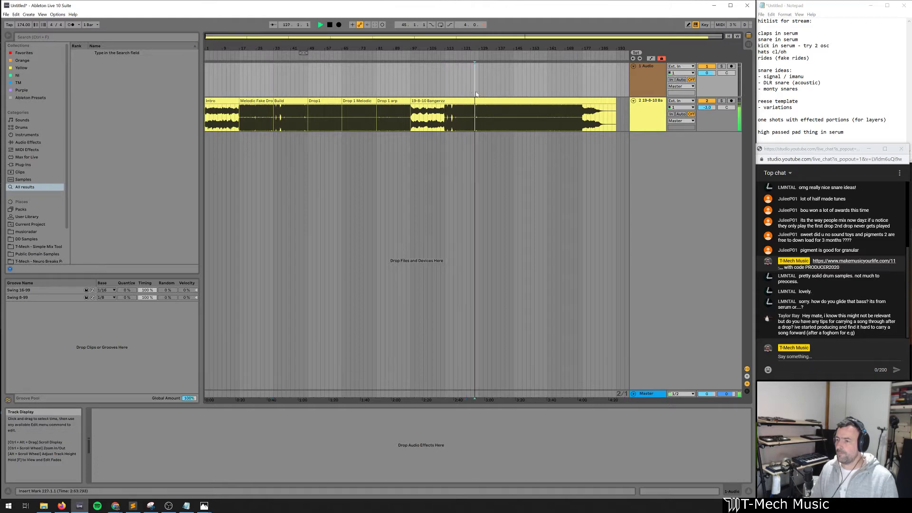
pyautogui.click(270, 97)
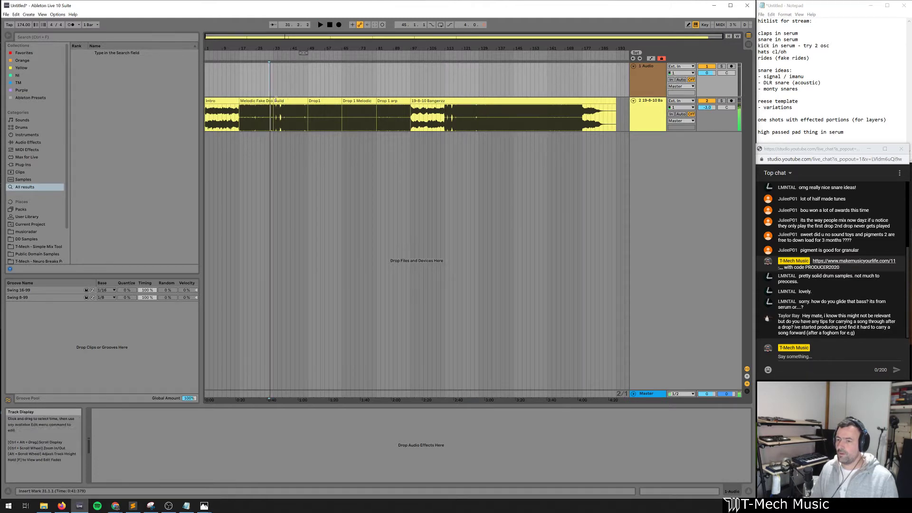
pyautogui.click(476, 96)
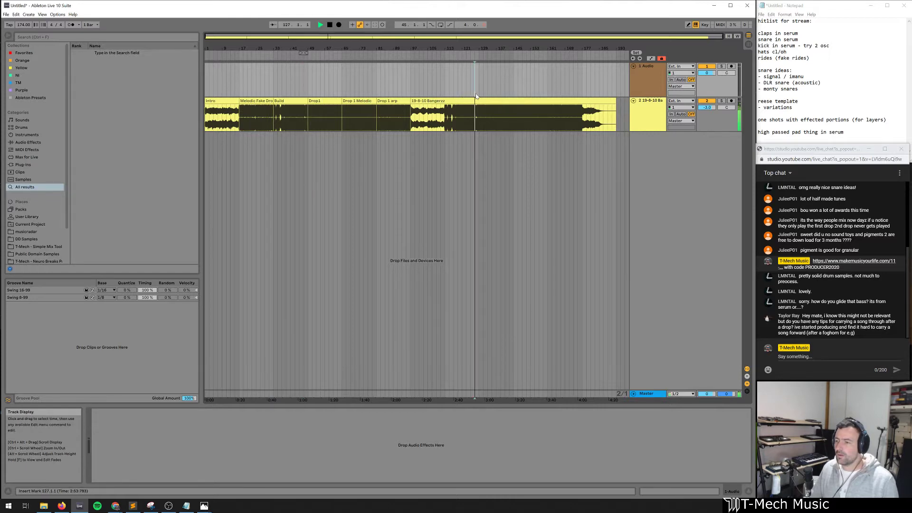
pyautogui.press('space')
# Split the remaining clip into 16-bar sections at bars 113, 129, 145 and 161
pyautogui.click(478, 121)
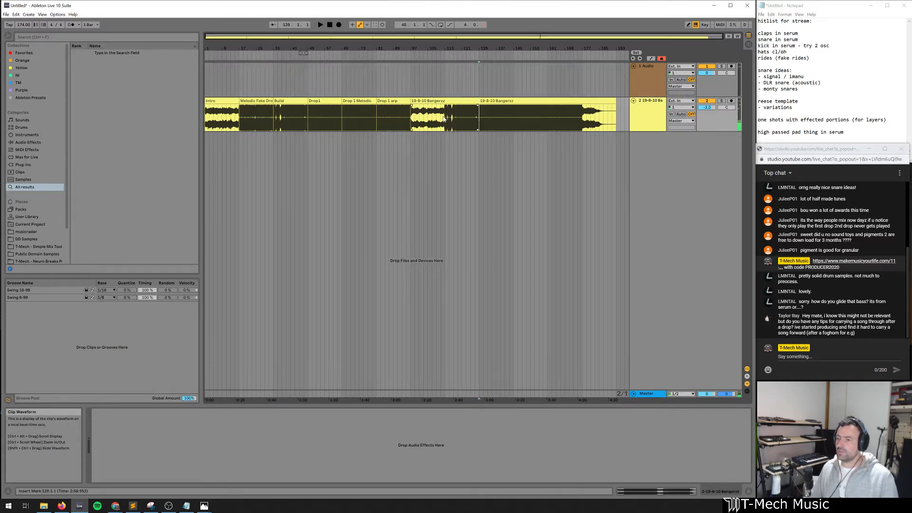
pyautogui.click(430, 101)
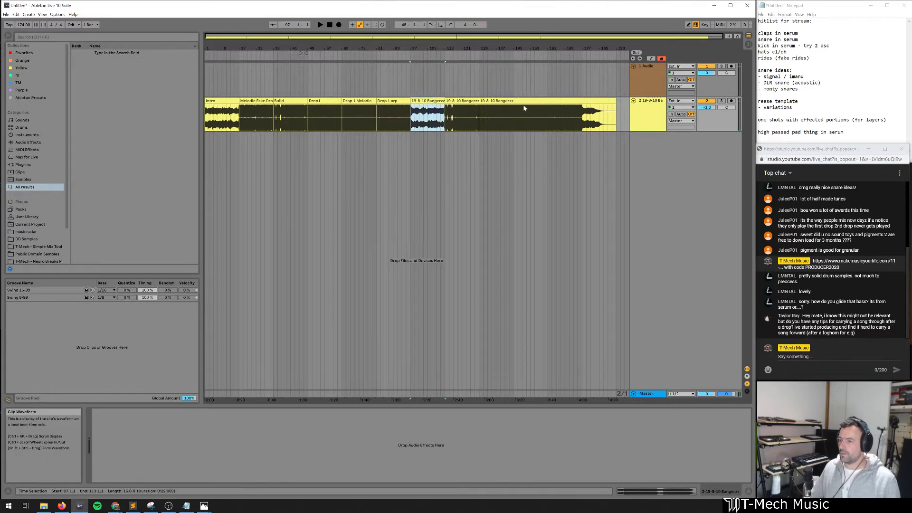
pyautogui.click(518, 117)
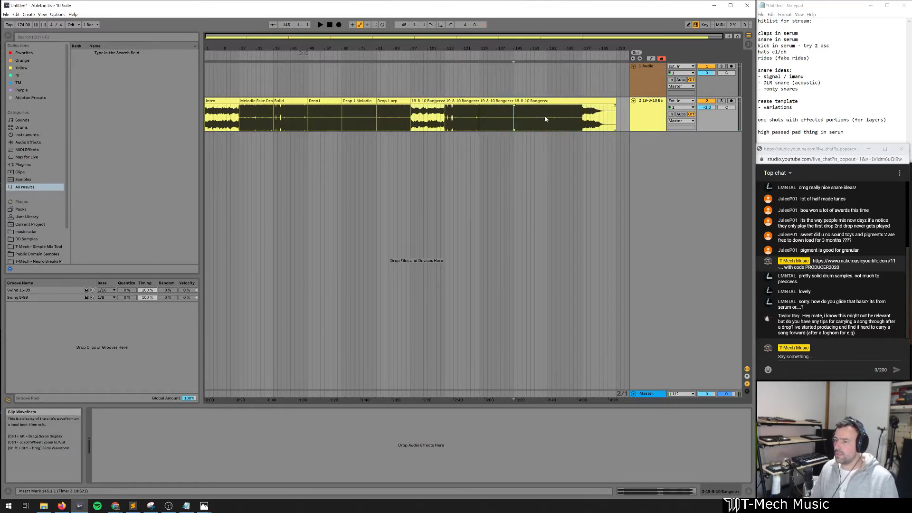
# Compare the section from bar 129 with Drop1 by playing both, and rename it "Drop 1 Repeat"
pyautogui.click(496, 101)
pyautogui.press('space')
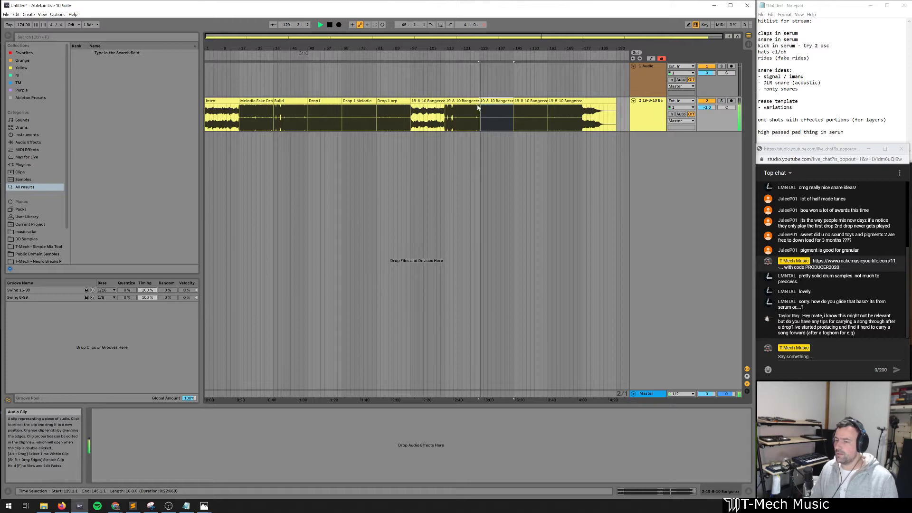
pyautogui.click(325, 101)
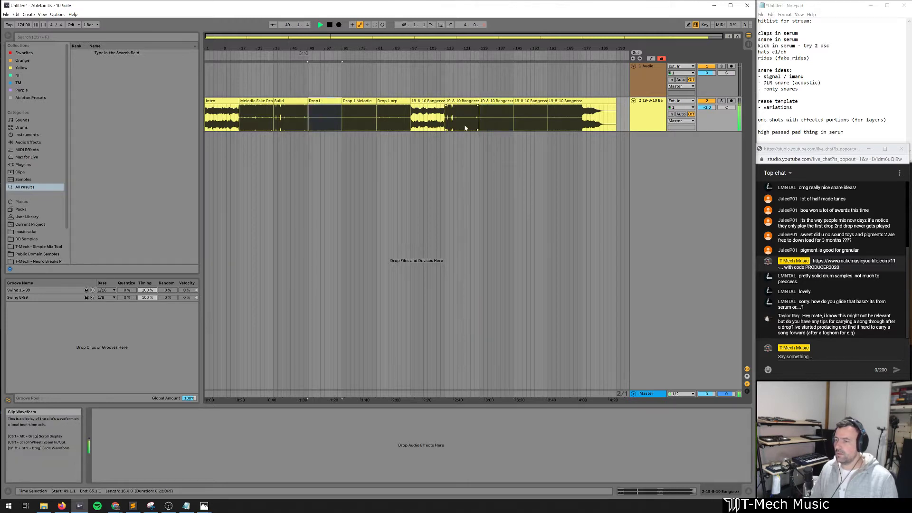
pyautogui.click(532, 101)
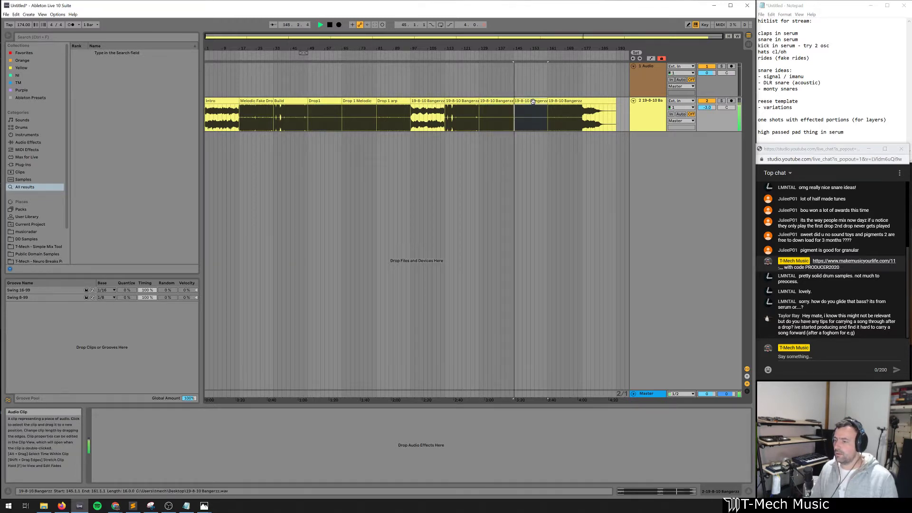
pyautogui.click(501, 101)
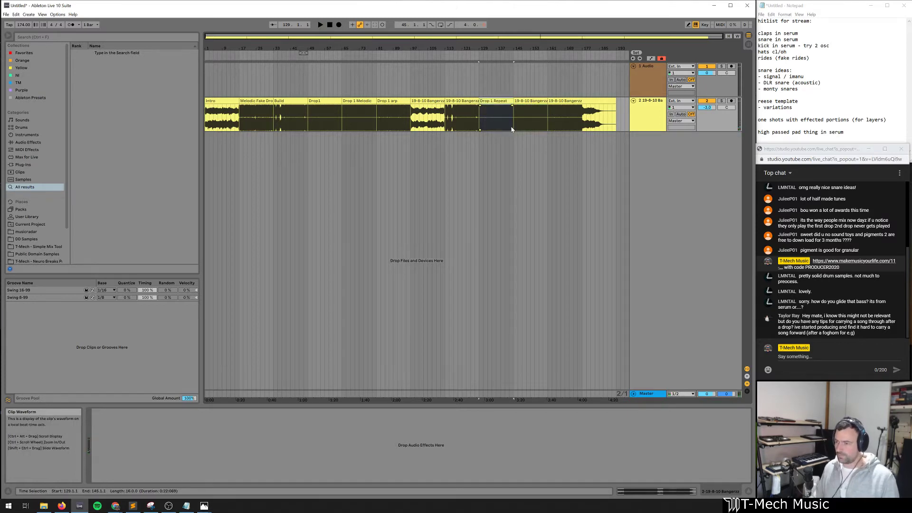
# Rename the section from bar 145 "Drop 1 melodic Repeat"
pyautogui.click(533, 101)
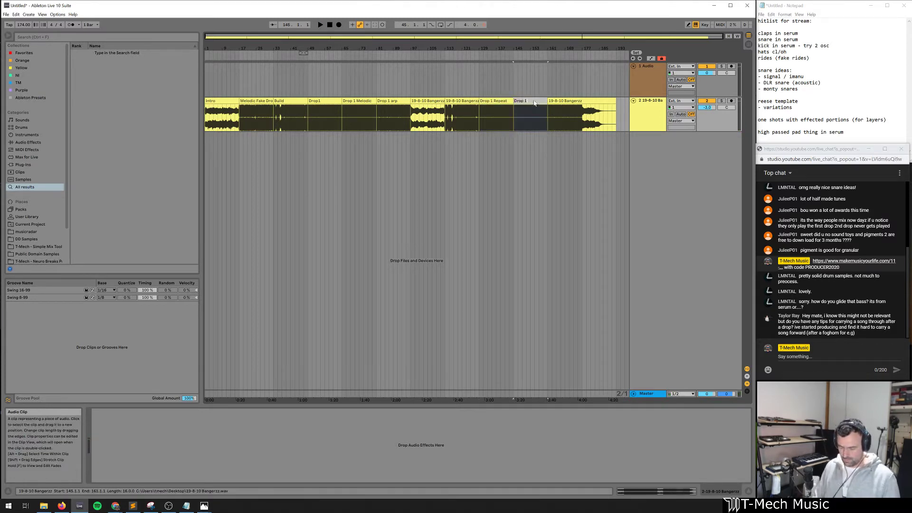
pyautogui.write('Drop 1 melod')
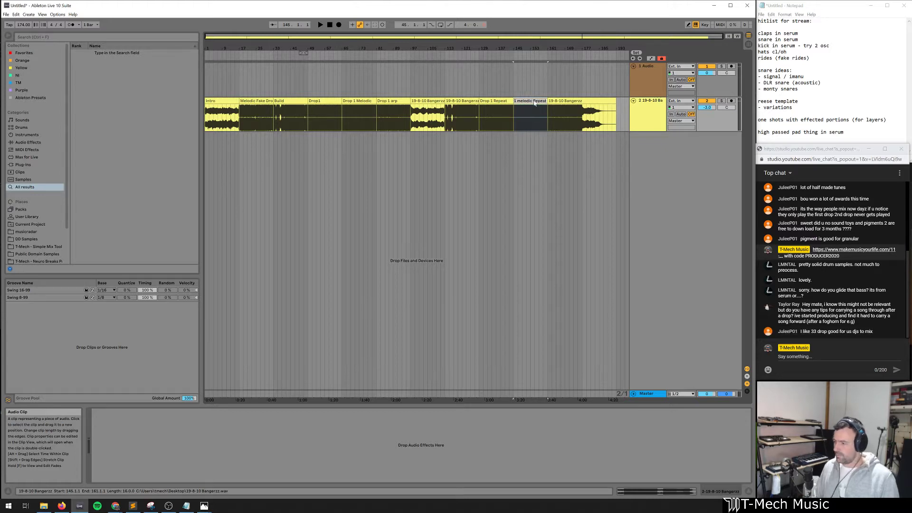
pyautogui.press('Return')
# Split the last clip at bar 177, audition the section from bar 161 and rename it "Drop 1 Arp repeat"
pyautogui.click(583, 112)
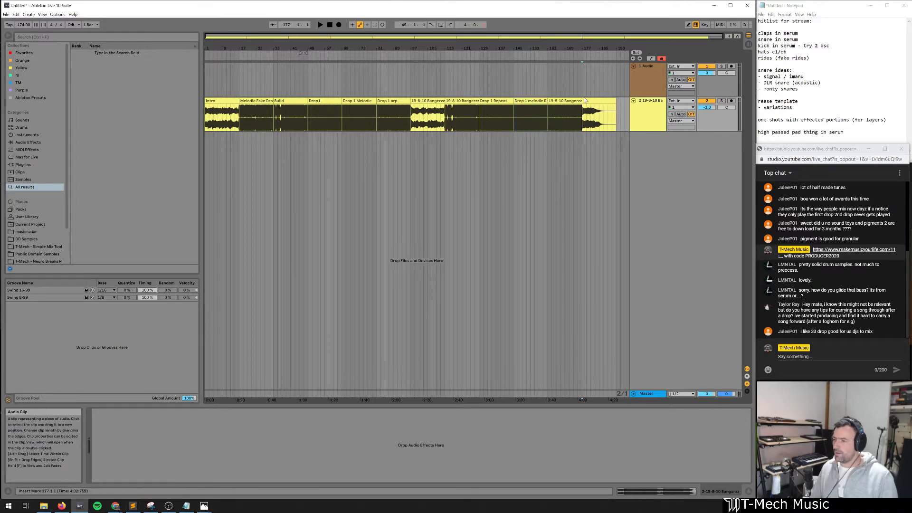
pyautogui.click(565, 101)
pyautogui.press('space')
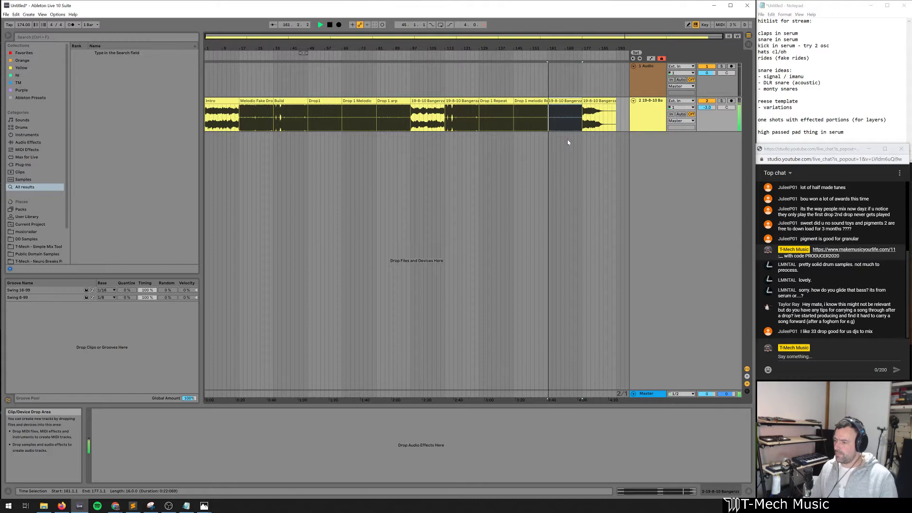
pyautogui.press('space')
pyautogui.click(561, 102)
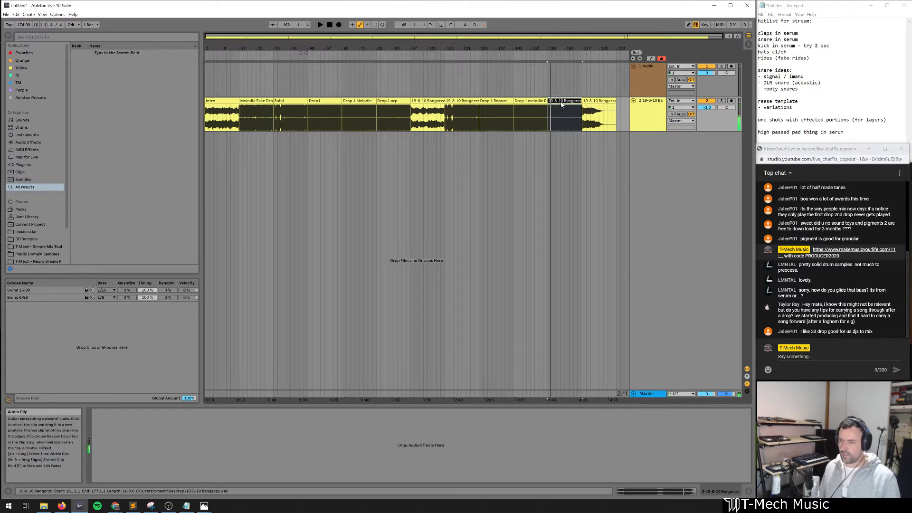
pyautogui.write('Drop 1 Arp repea')
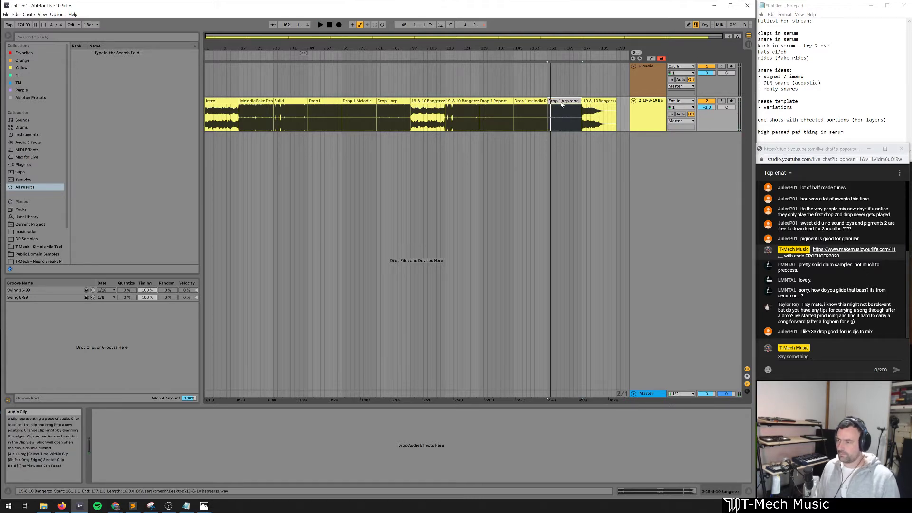
pyautogui.write('t')
pyautogui.press('Return')
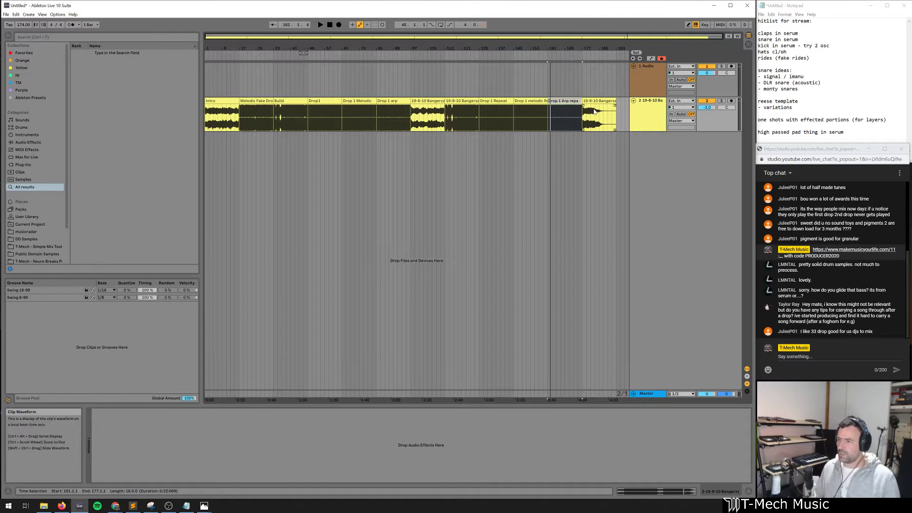
# Audition the final section from bar 177 and rename it "Outtro"
pyautogui.click(599, 103)
pyautogui.press('space')
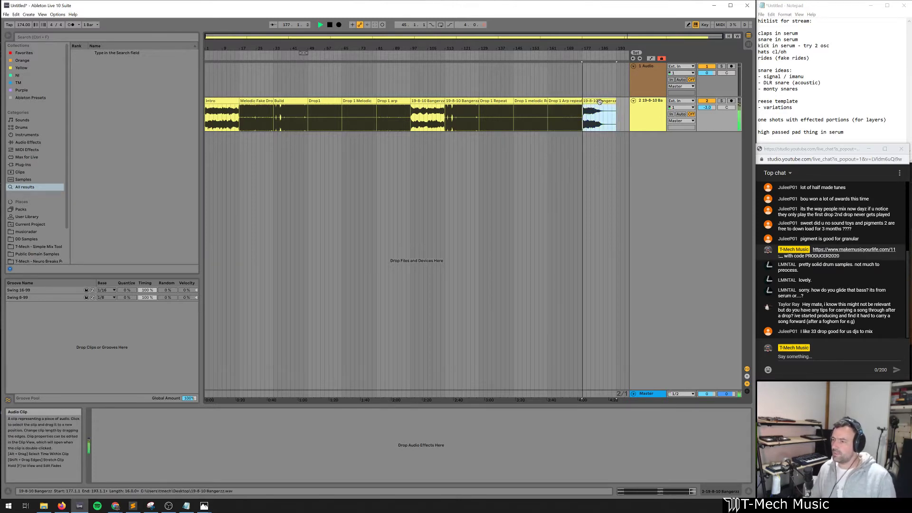
pyautogui.hotkey('ctrl', 'r')
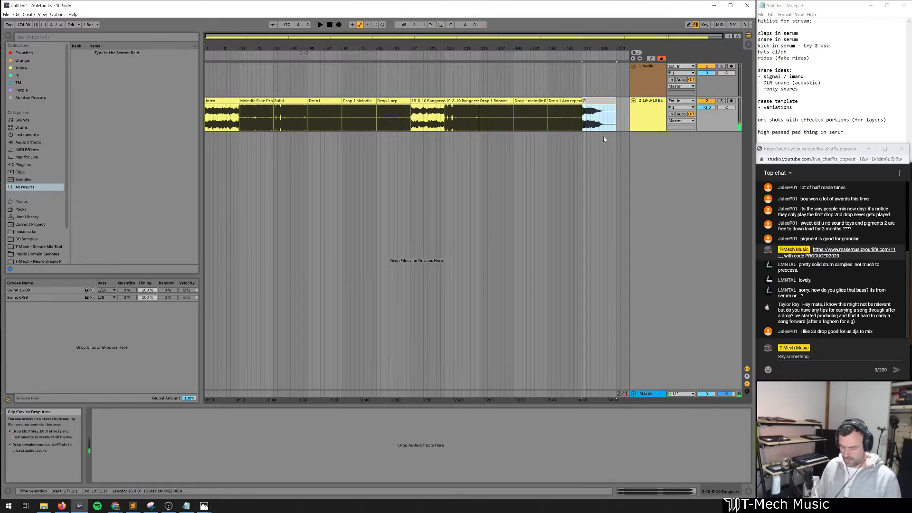
pyautogui.write('Outtro')
pyautogui.press('Return')
pyautogui.click(542, 145)
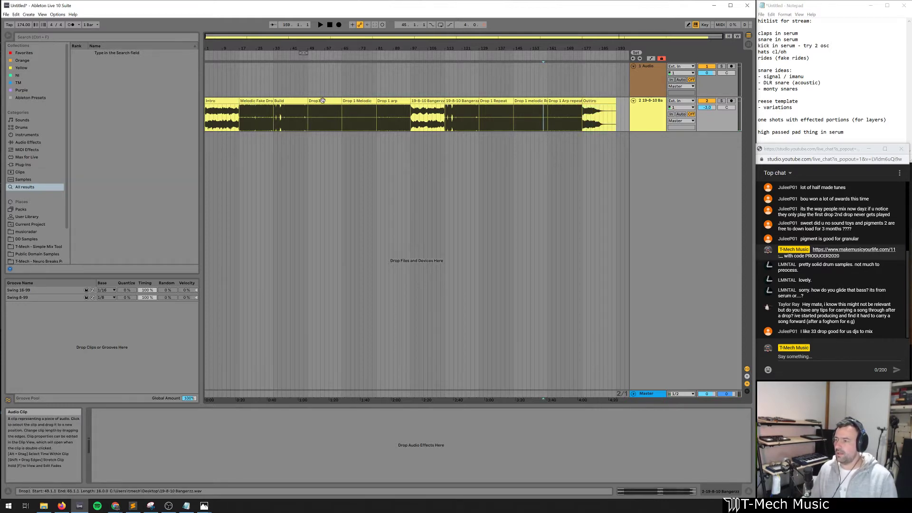
# Copy the Drop1 section to a new track below, solo that track and play it from bar 57
pyautogui.click(358, 101)
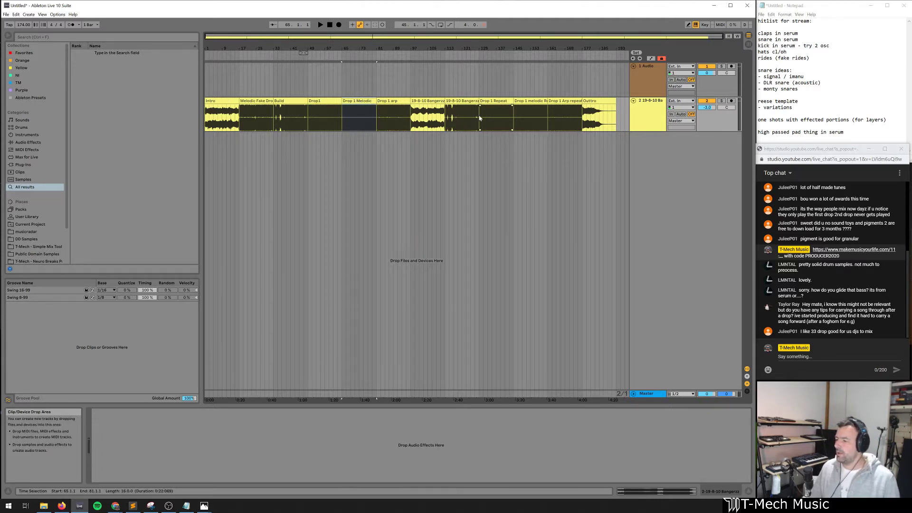
pyautogui.moveTo(322, 98)
pyautogui.mouseDown()
pyautogui.moveTo(316, 198)
pyautogui.moveTo(323, 205)
pyautogui.mouseUp()
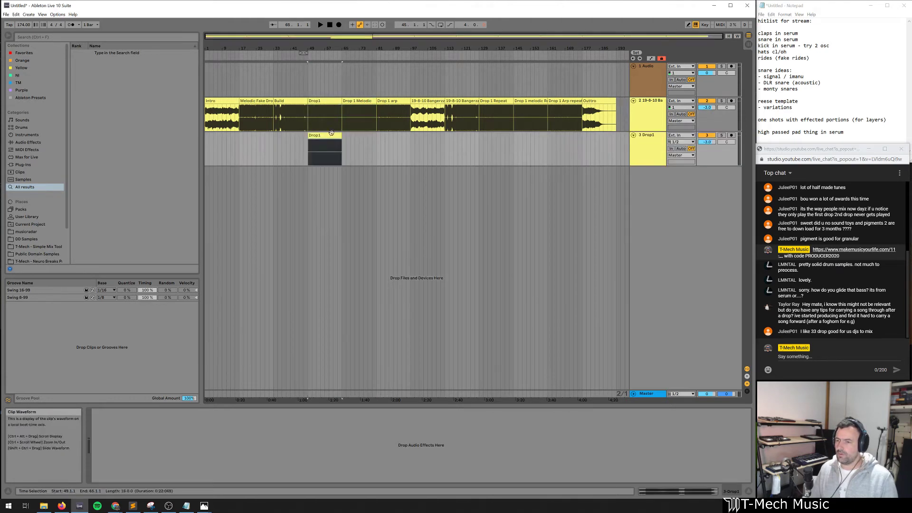
pyautogui.click(722, 135)
pyautogui.click(324, 154)
pyautogui.press('space')
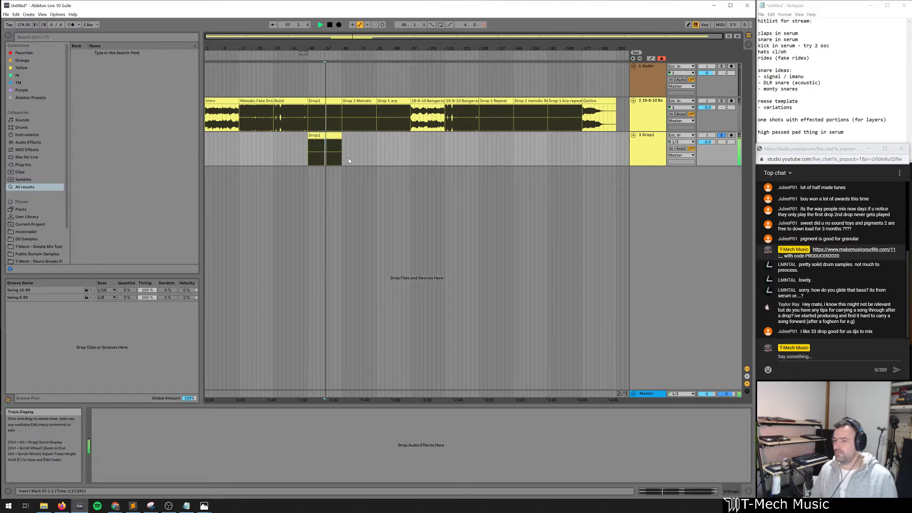
pyautogui.press('space')
# Replace the Drop1 copy on the soloed track with a copy of the Drop 1 Melodic section at bar 65
pyautogui.click(324, 135)
pyautogui.press('Delete')
pyautogui.moveTo(349, 100); pyautogui.dragTo(364, 152)
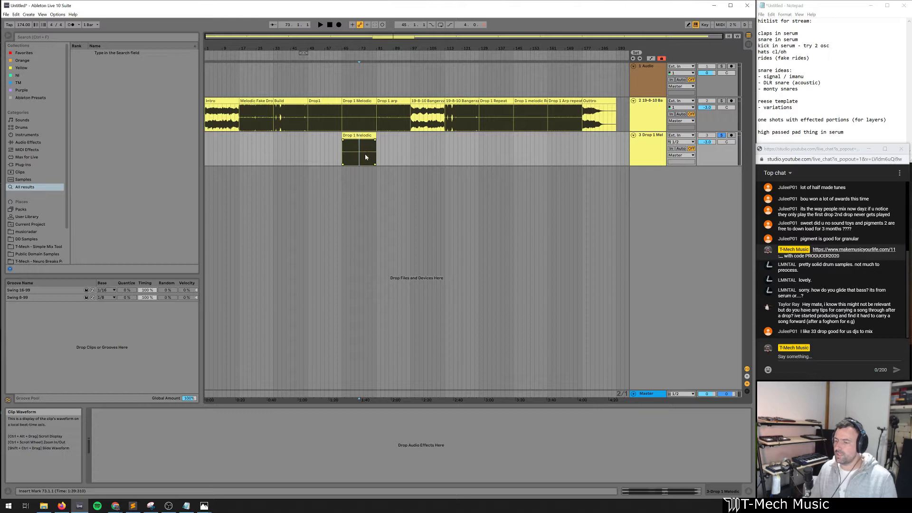
# Play the Drop 1 Melodic copy on the soloed track from bar 73
pyautogui.press('space')
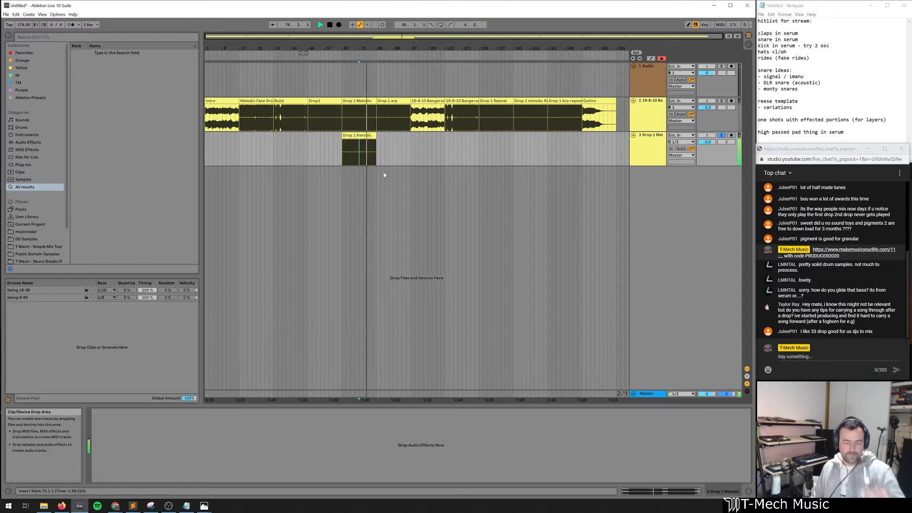
pyautogui.press('space')
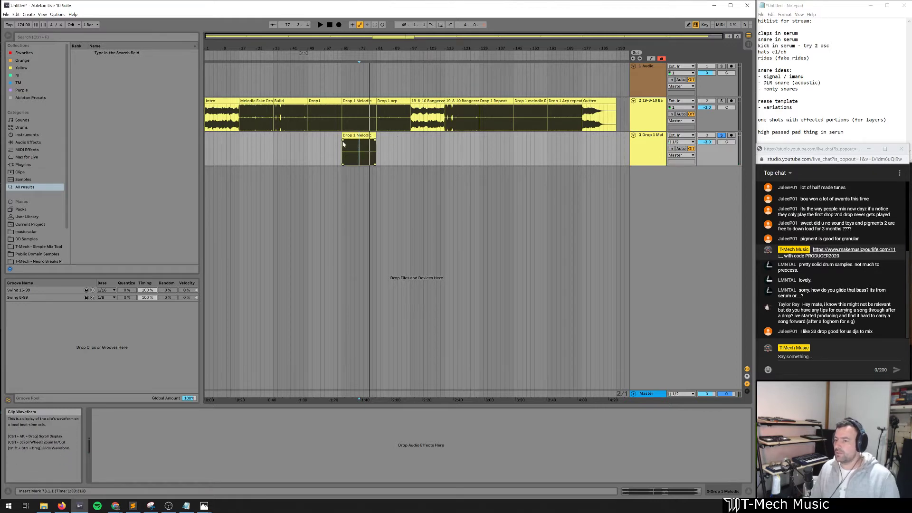
pyautogui.moveTo(334, 148); pyautogui.dragTo(385, 150)
pyautogui.click(381, 150)
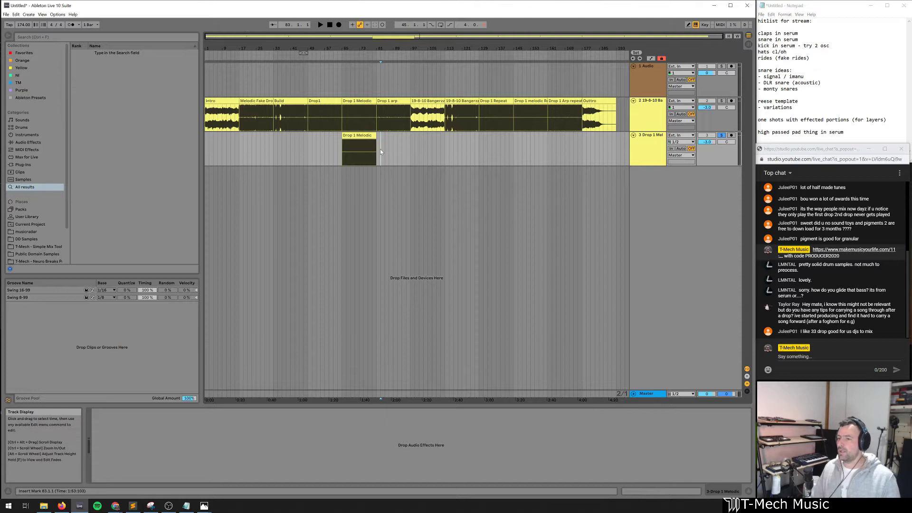
pyautogui.moveTo(380, 150); pyautogui.dragTo(403, 149)
pyautogui.click(410, 150)
pyautogui.moveTo(309, 155); pyautogui.dragTo(342, 151)
pyautogui.click(309, 150)
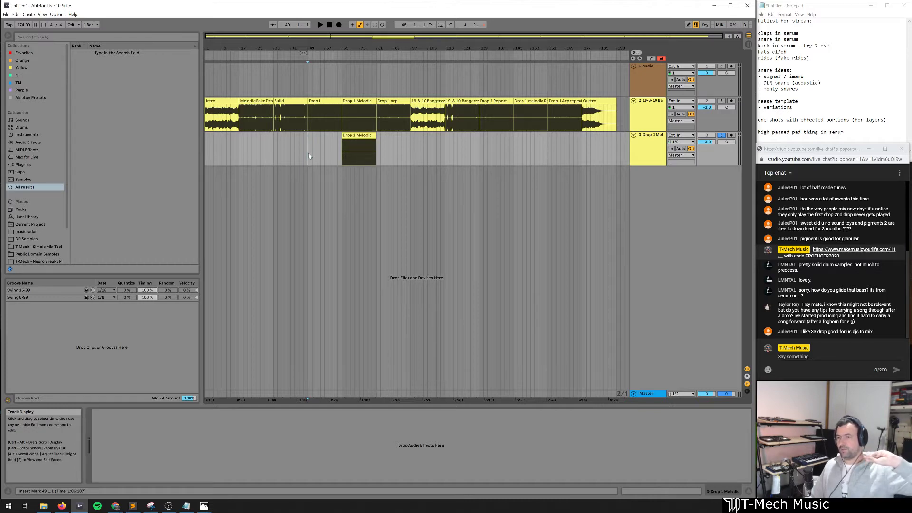
pyautogui.moveTo(309, 153); pyautogui.dragTo(337, 150)
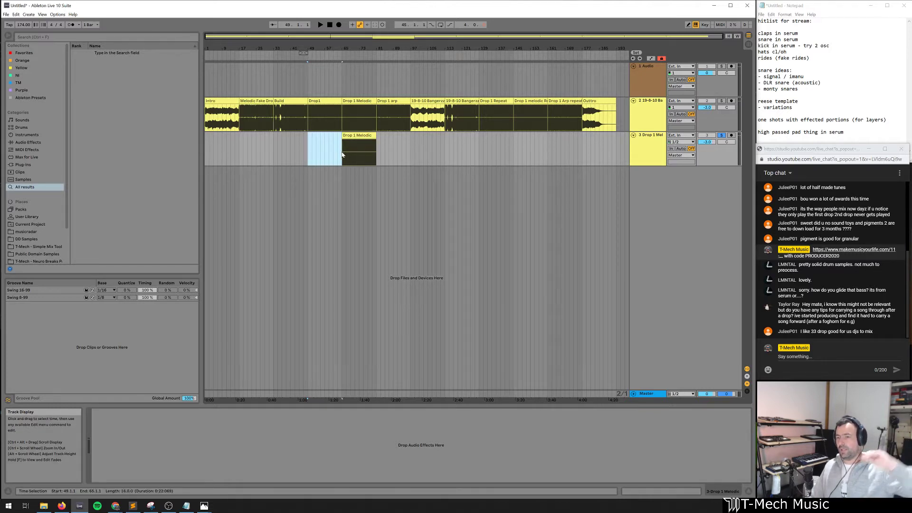
pyautogui.moveTo(311, 160); pyautogui.dragTo(325, 155)
pyautogui.moveTo(312, 155); pyautogui.dragTo(340, 155)
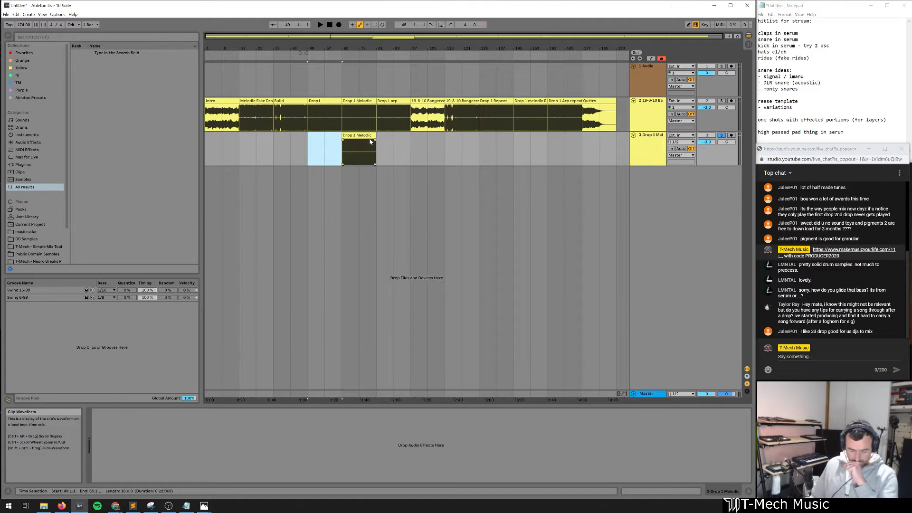
pyautogui.moveTo(384, 153); pyautogui.dragTo(403, 153)
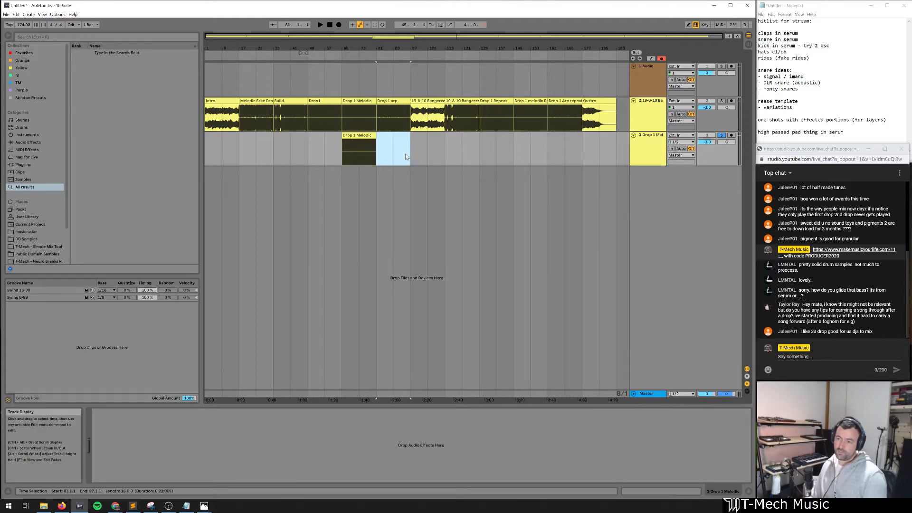
pyautogui.click(397, 155)
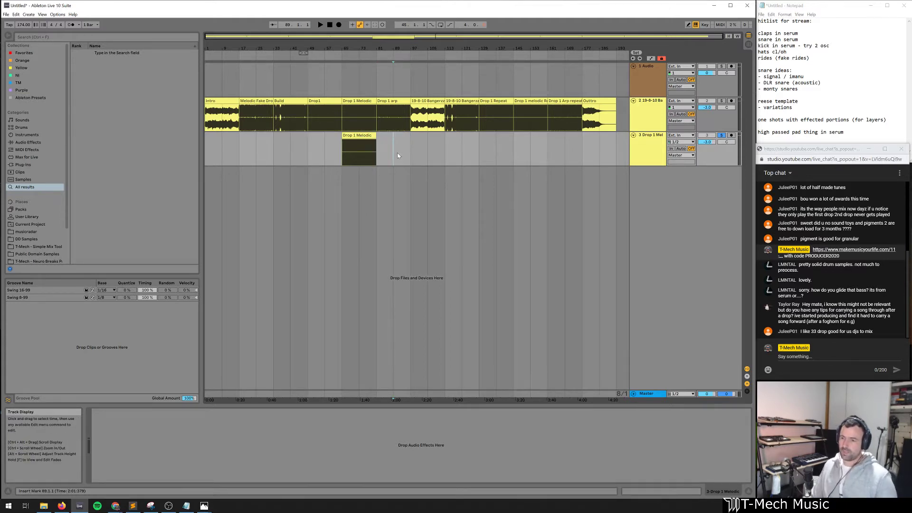
pyautogui.moveTo(320, 146); pyautogui.dragTo(409, 155)
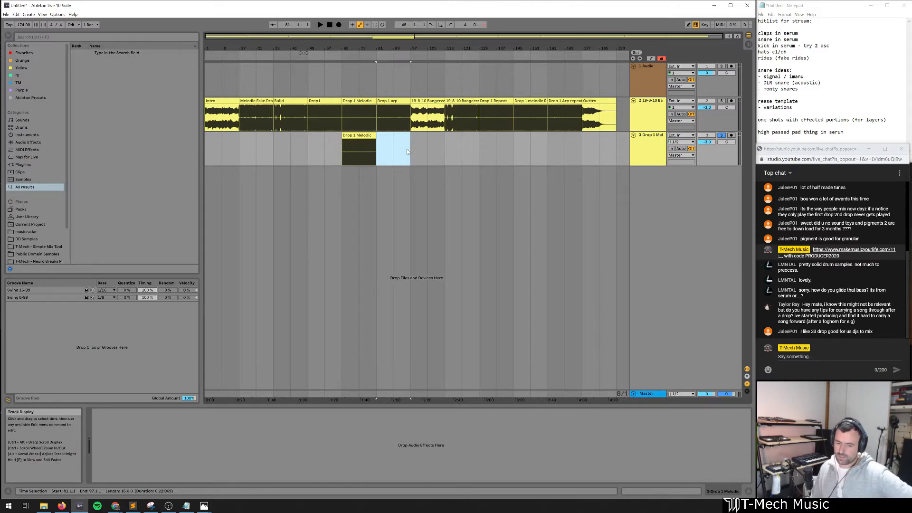
pyautogui.moveTo(388, 149); pyautogui.dragTo(447, 151)
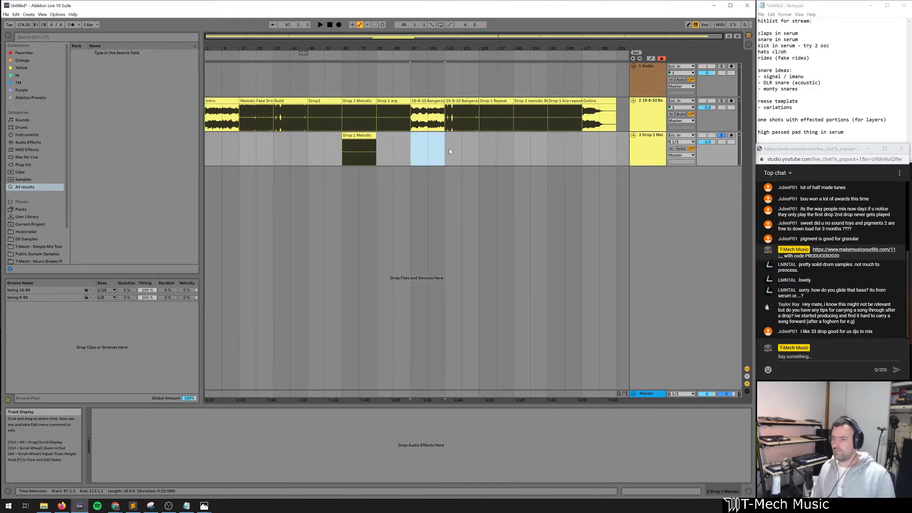
pyautogui.moveTo(311, 149); pyautogui.dragTo(403, 145)
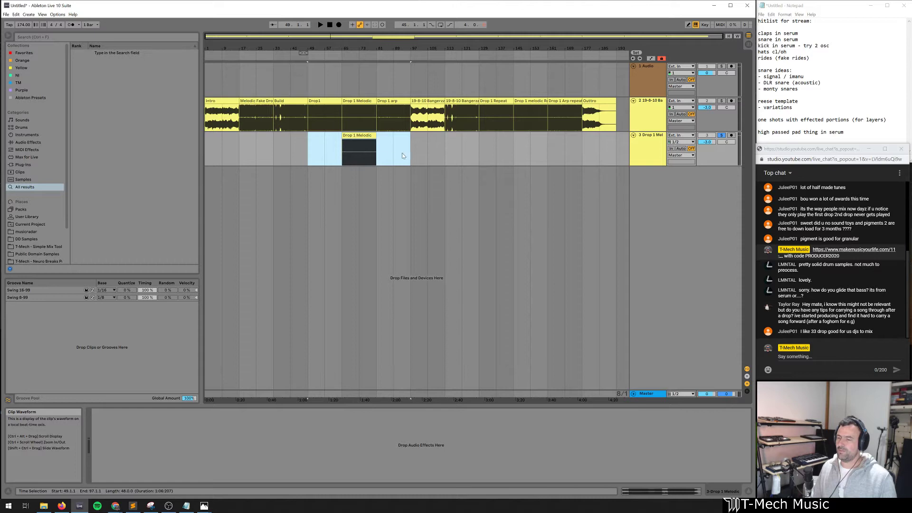
pyautogui.moveTo(385, 147); pyautogui.dragTo(408, 147)
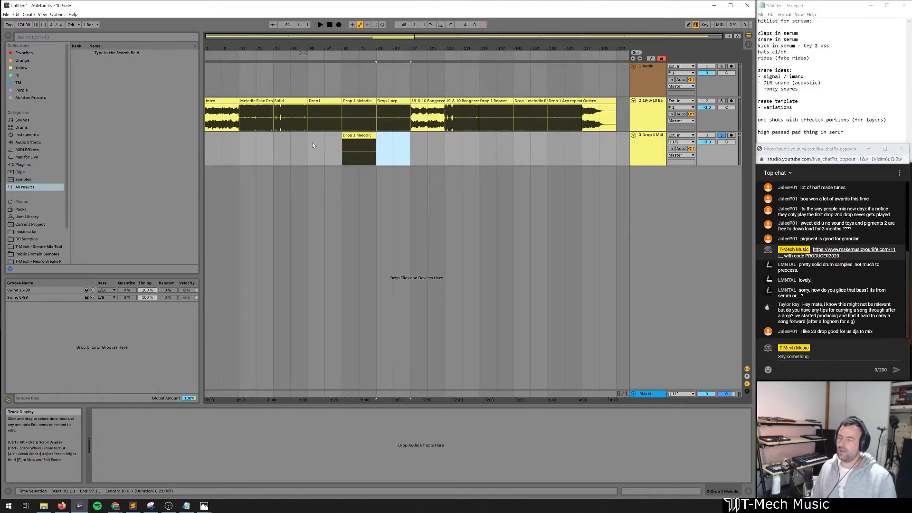
pyautogui.moveTo(307, 149); pyautogui.dragTo(428, 148)
pyautogui.click(440, 147)
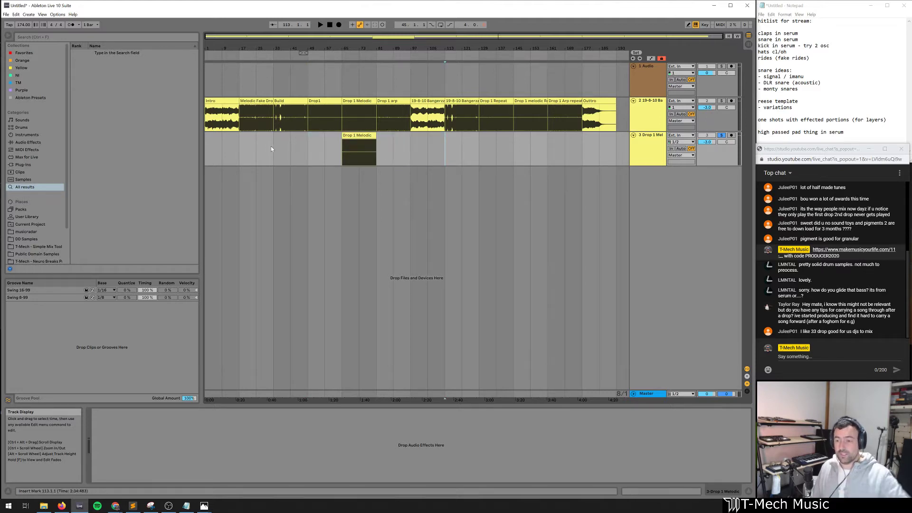
# Take the copied drop's track out of solo and audition the Melodic Fake Drop section from bar 17
pyautogui.click(290, 148)
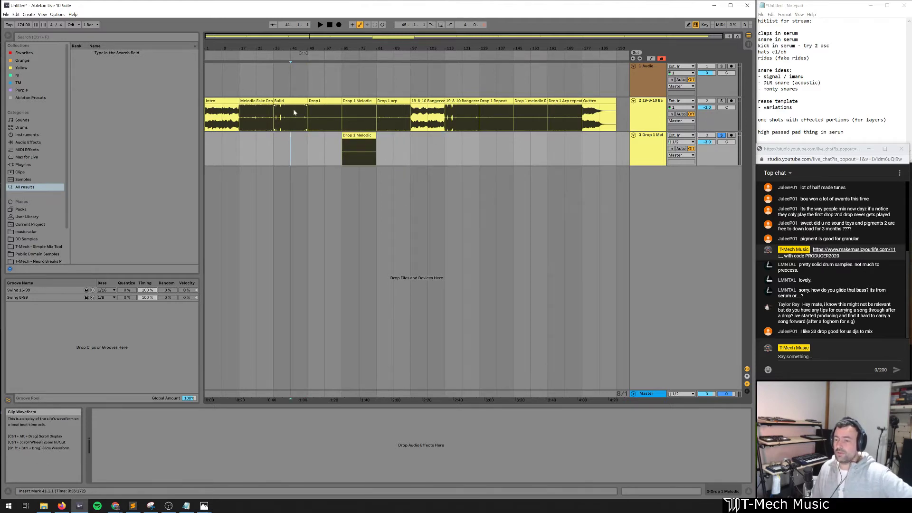
pyautogui.click(254, 119)
pyautogui.click(244, 144)
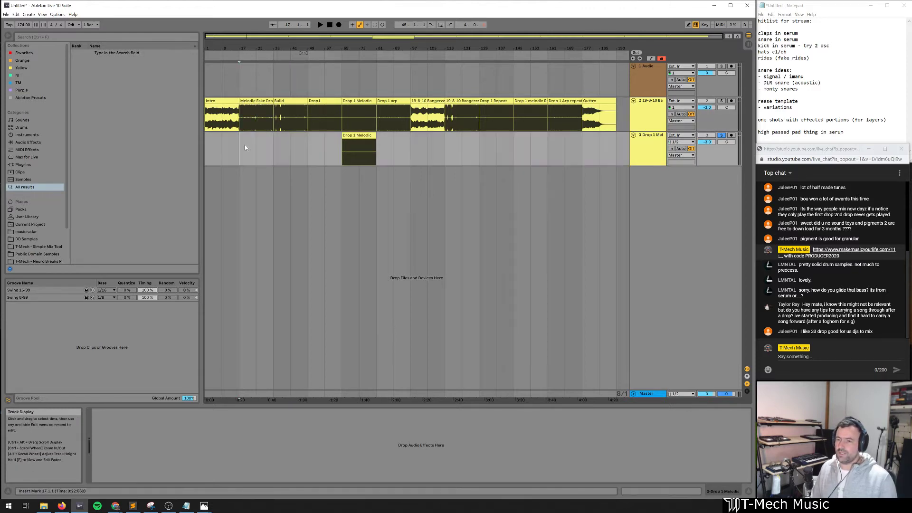
pyautogui.press('space')
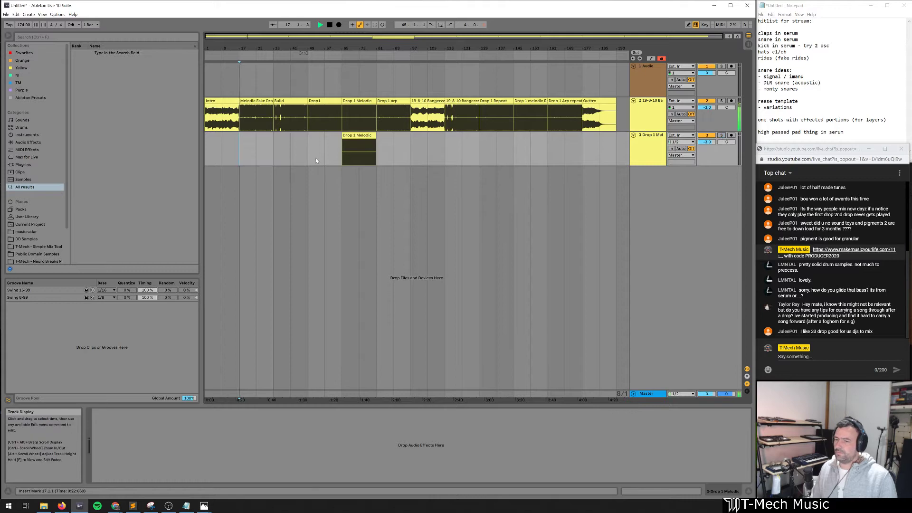
pyautogui.click(255, 115)
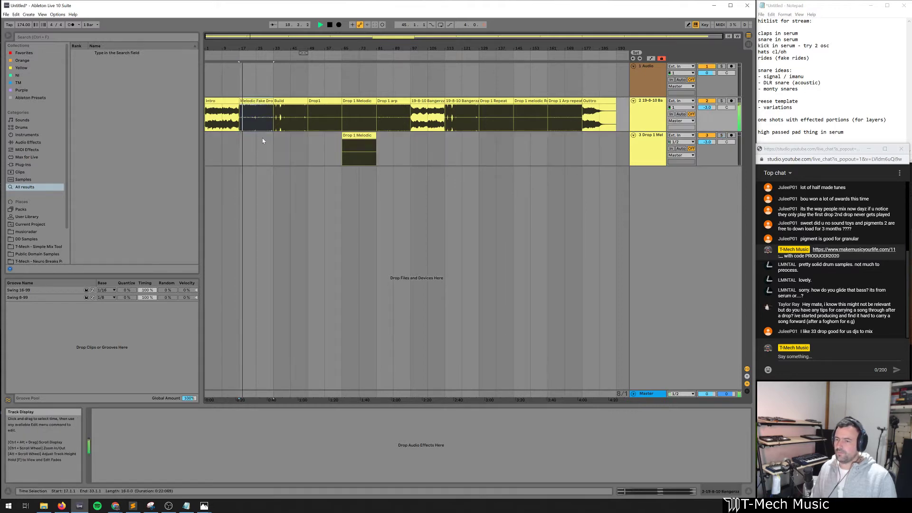
pyautogui.click(257, 103)
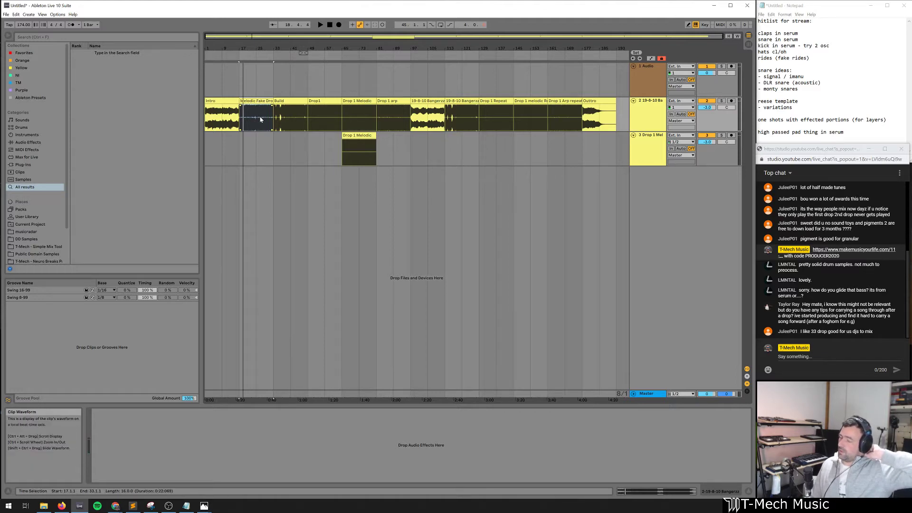
pyautogui.click(255, 125)
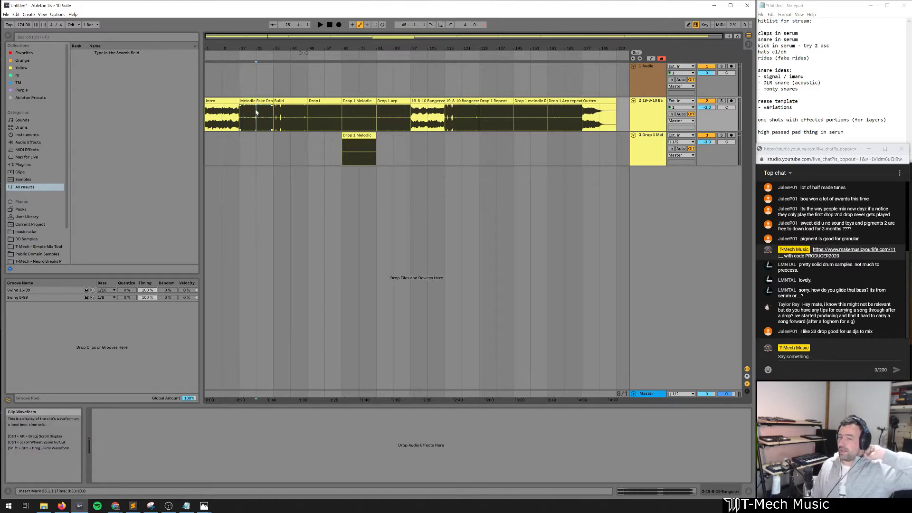
# Try the Intro in place of the Melodic Fake Drop at bar 17, play it from bar 25 into the Build and undo the move
pyautogui.moveTo(226, 102); pyautogui.dragTo(261, 106)
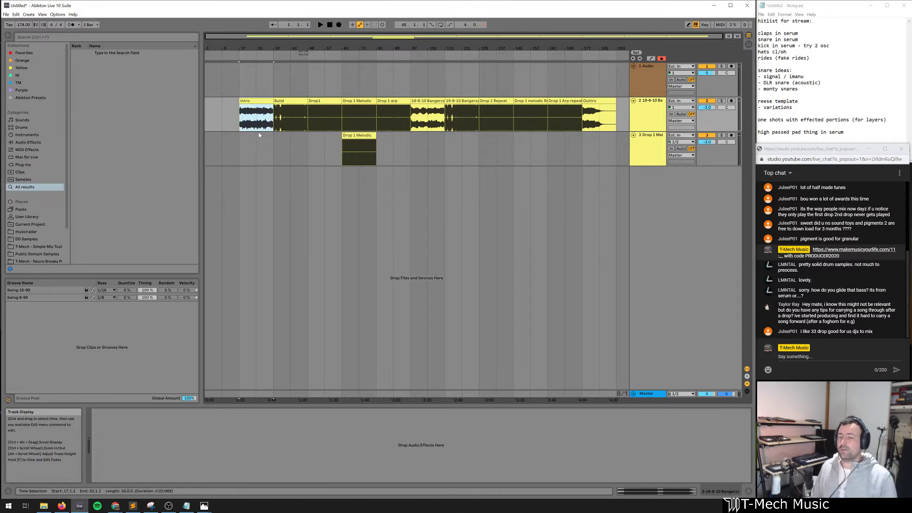
pyautogui.click(261, 143)
pyautogui.press('space')
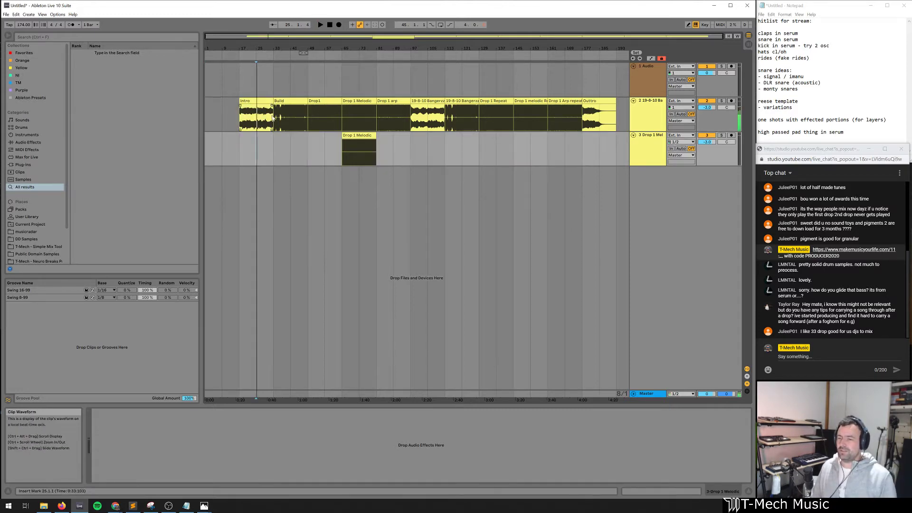
pyautogui.click(269, 91)
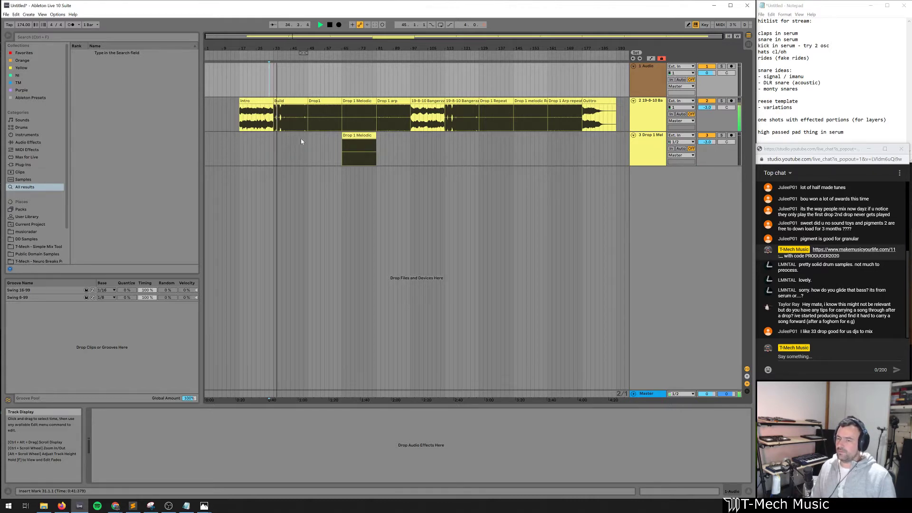
pyautogui.press('space')
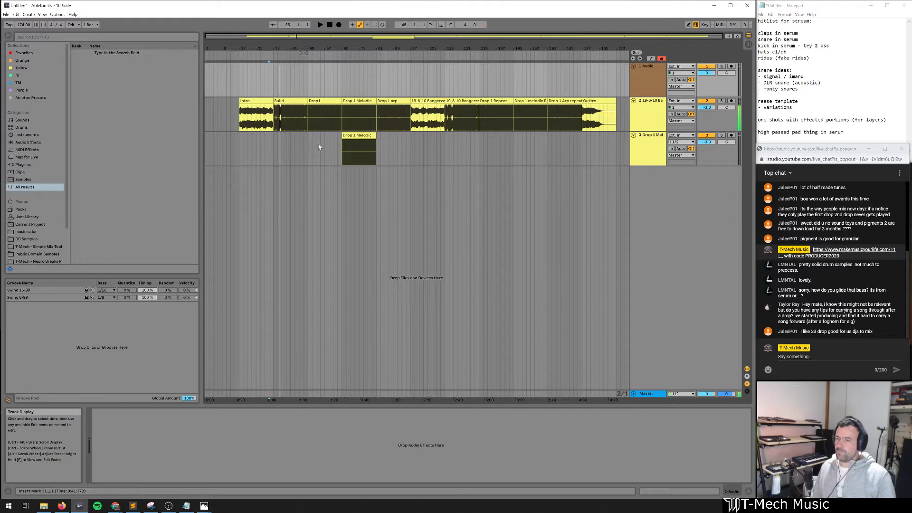
pyautogui.hotkey('ctrl', 'z')
pyautogui.click(278, 139)
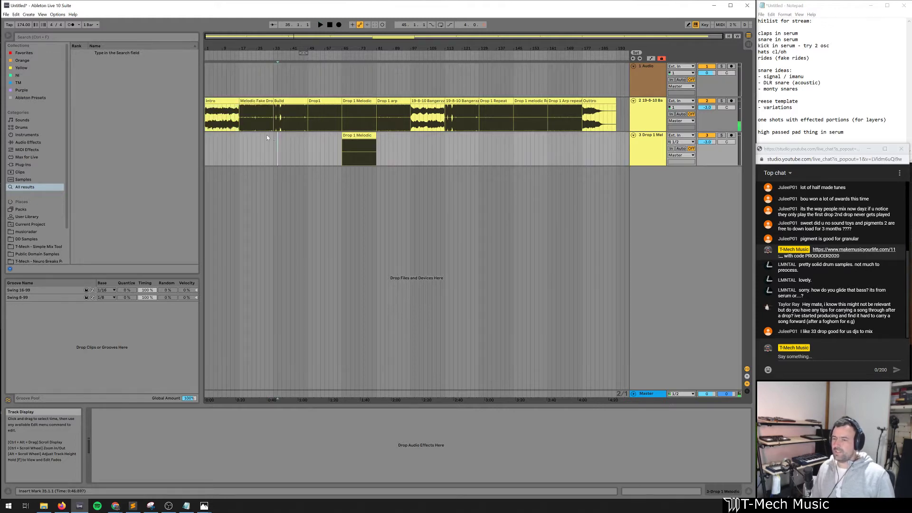
# Start a new Live set without saving the changes to the current one
pyautogui.click(257, 101)
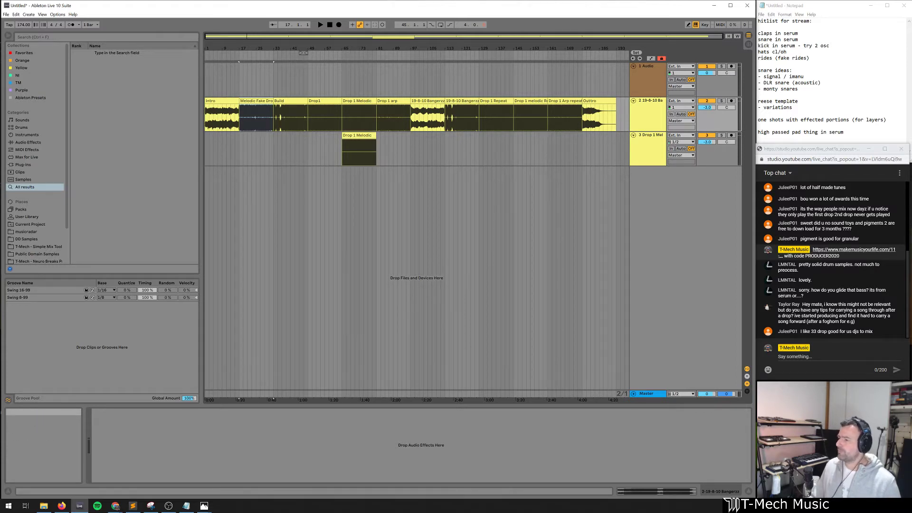
pyautogui.click(470, 178)
pyautogui.hotkey('ctrl', 'n')
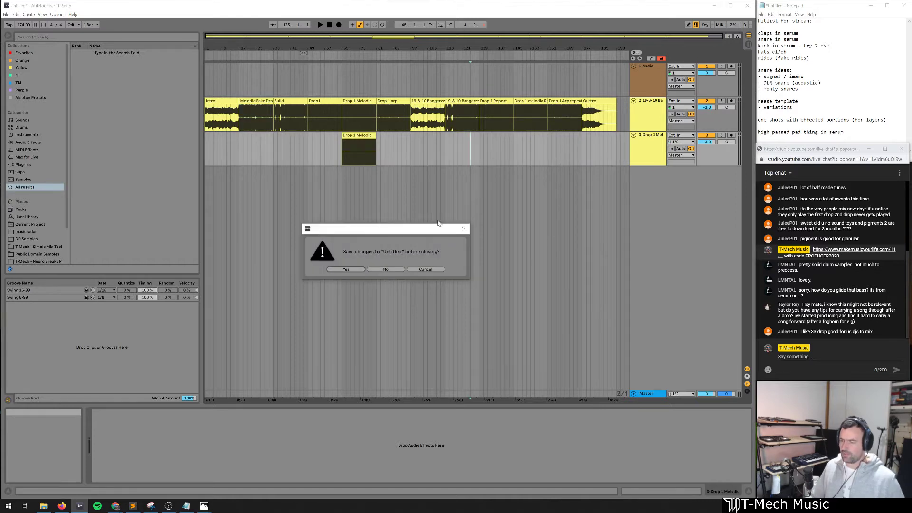
pyautogui.click(384, 269)
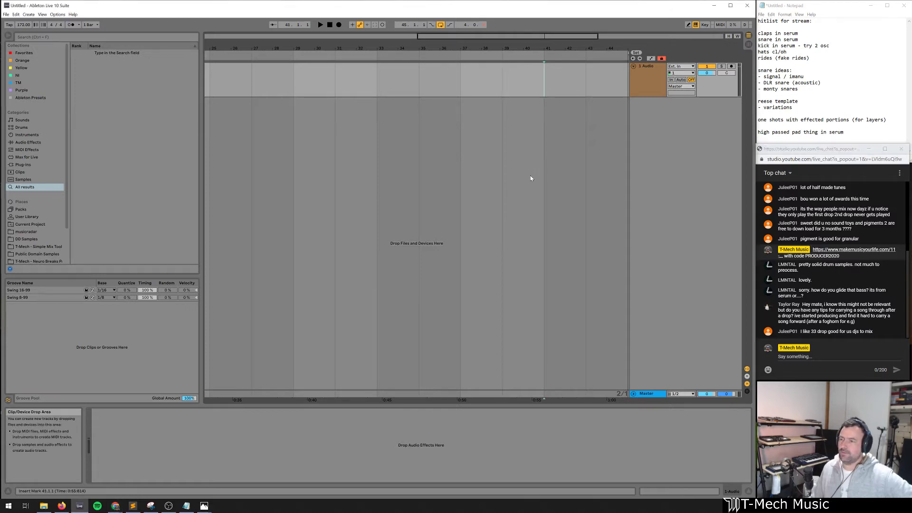
# Insert a MIDI track below the audio track, load Serum_x64 on it and open the plug-in window
pyautogui.click(350, 87)
pyautogui.hotkey('ctrl', 'shift', 't')
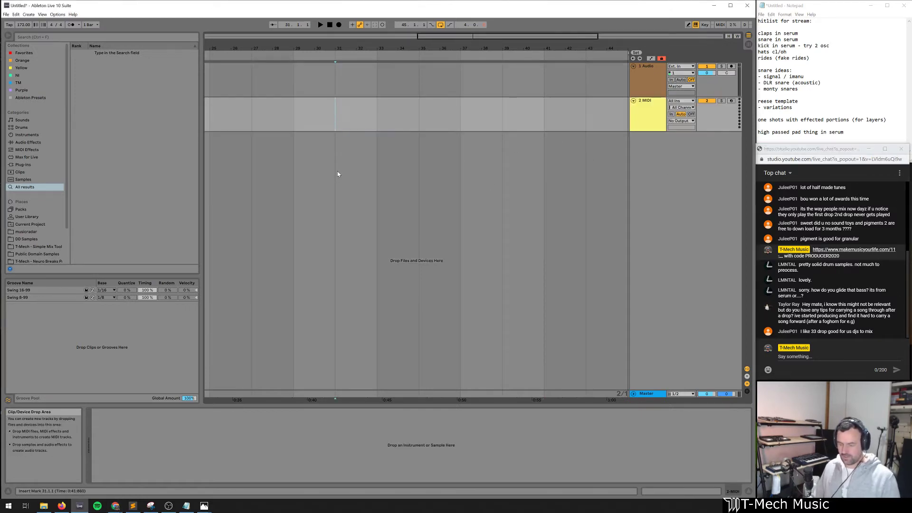
pyautogui.hotkey('ctrl', 'f')
pyautogui.write('serum vst')
pyautogui.press('Down')
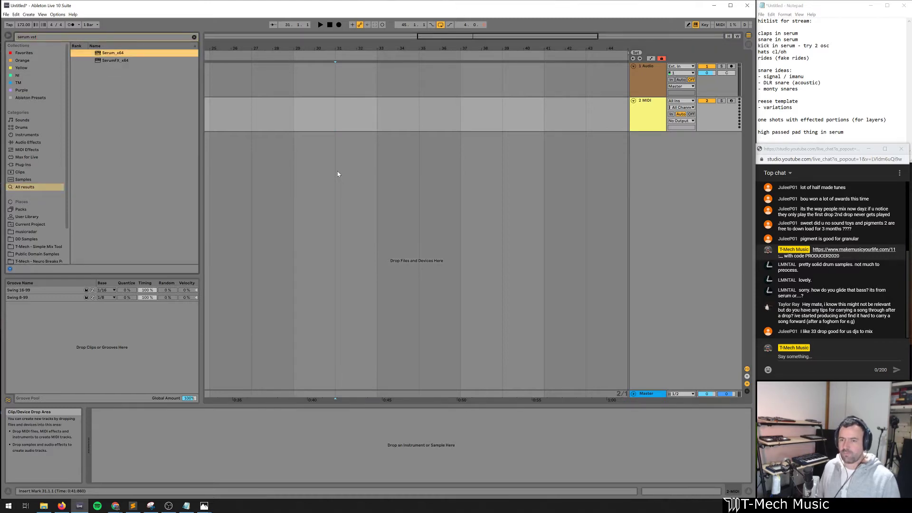
pyautogui.press('Return')
pyautogui.click(108, 412)
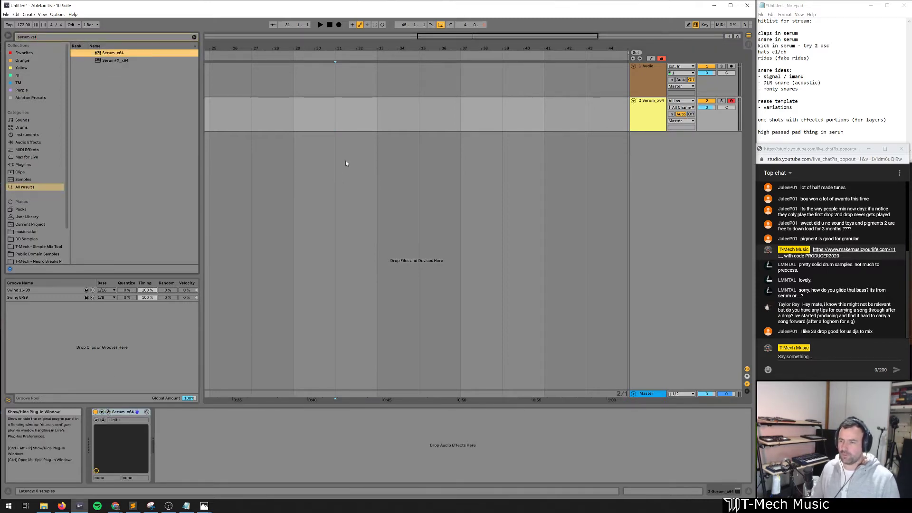
# Redraw oscillator A's wavetable as a sine wave using only the first harmonic, and close the table editor
pyautogui.click(422, 173)
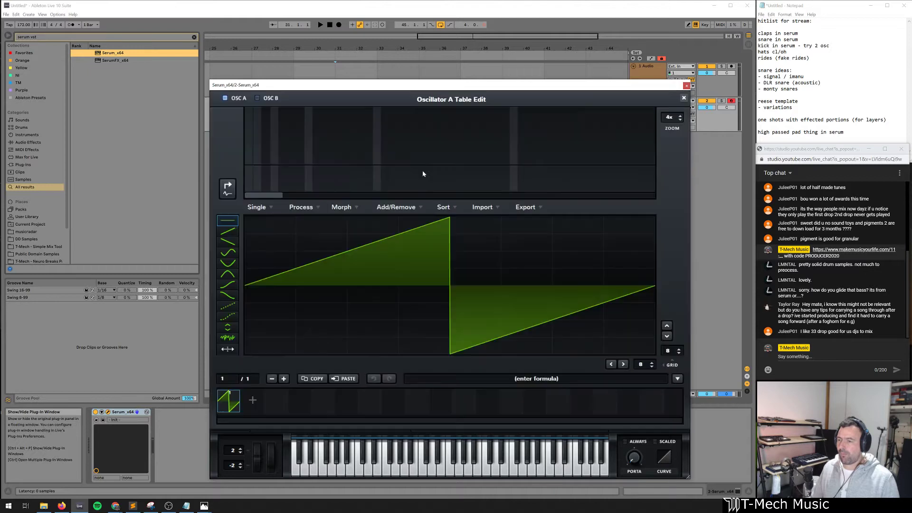
pyautogui.click(249, 110)
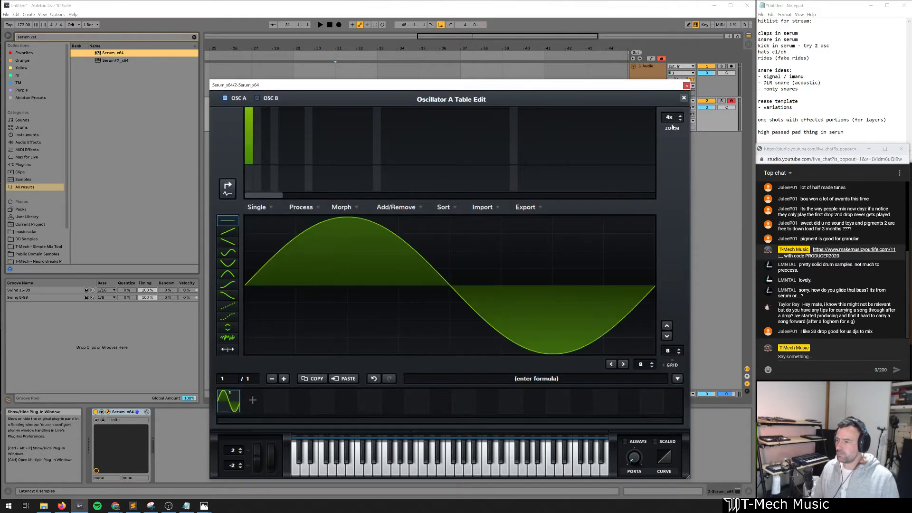
pyautogui.click(684, 97)
# Assign LFO 1 to oscillator A's level, set it to ENV mode and shape it as a held peak sloping down to zero
pyautogui.moveTo(418, 301); pyautogui.dragTo(416, 273)
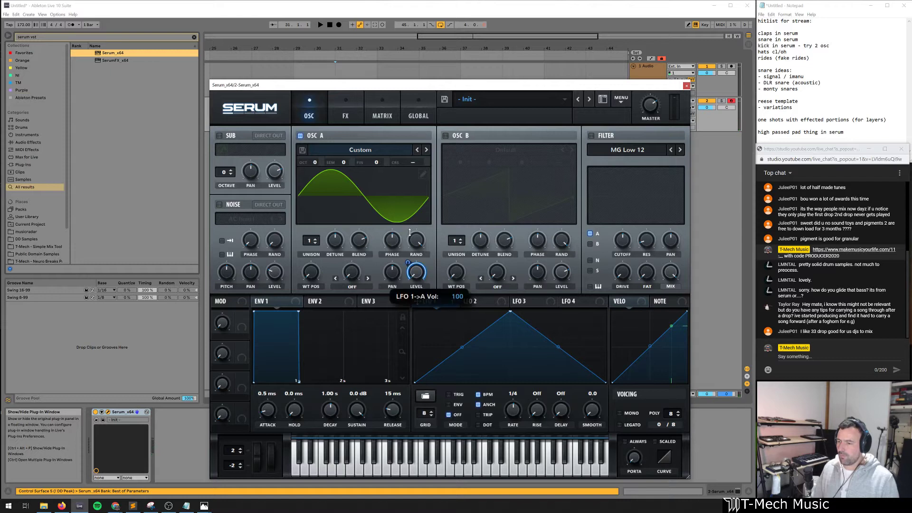
pyautogui.moveTo(510, 312); pyautogui.dragTo(373, 297)
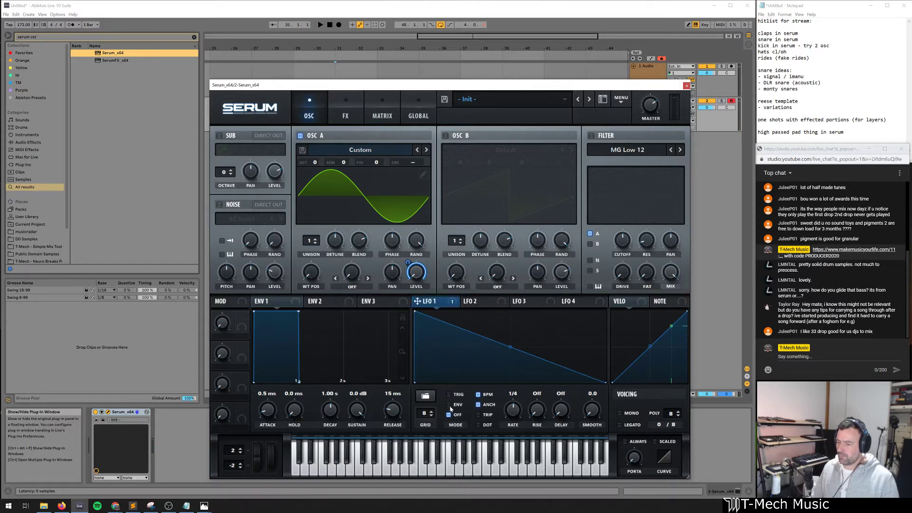
pyautogui.click(450, 407)
pyautogui.doubleClick(463, 333)
pyautogui.moveTo(463, 333); pyautogui.dragTo(487, 310)
pyautogui.moveTo(606, 383); pyautogui.dragTo(536, 383)
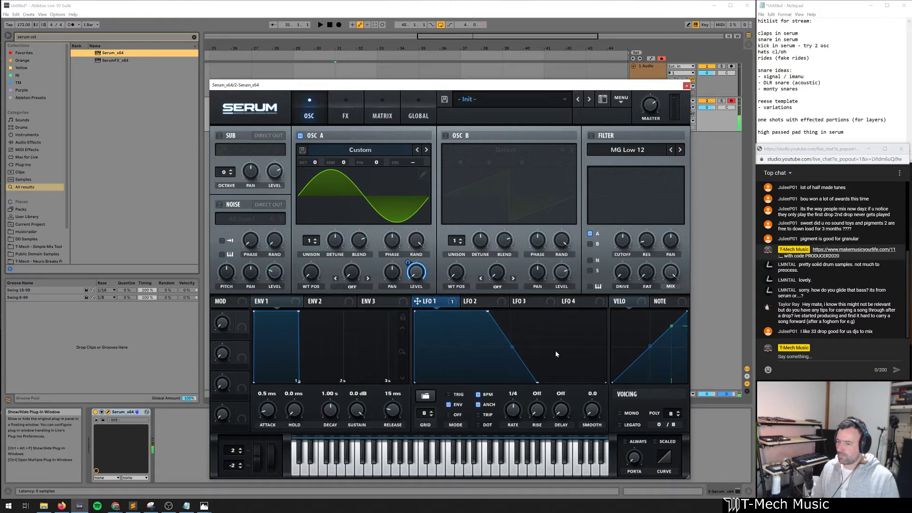
# Assign LFO 2 to oscillator A's coarse pitch and make the modulation one-directional in the modulation matrix
pyautogui.moveTo(472, 301); pyautogui.dragTo(411, 168)
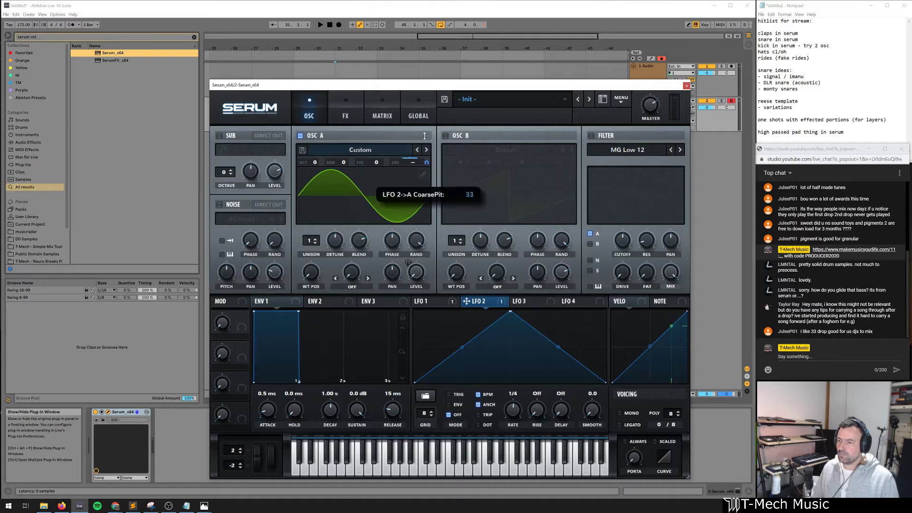
pyautogui.click(377, 114)
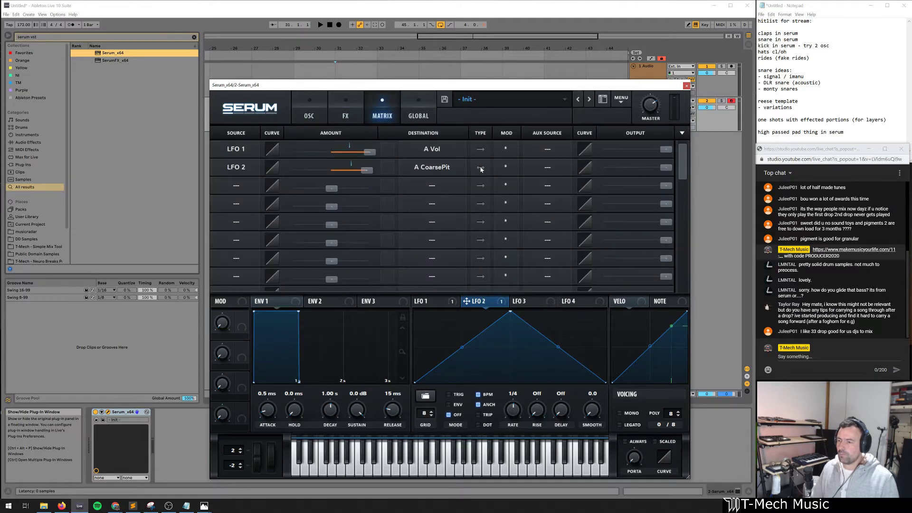
pyautogui.click(308, 113)
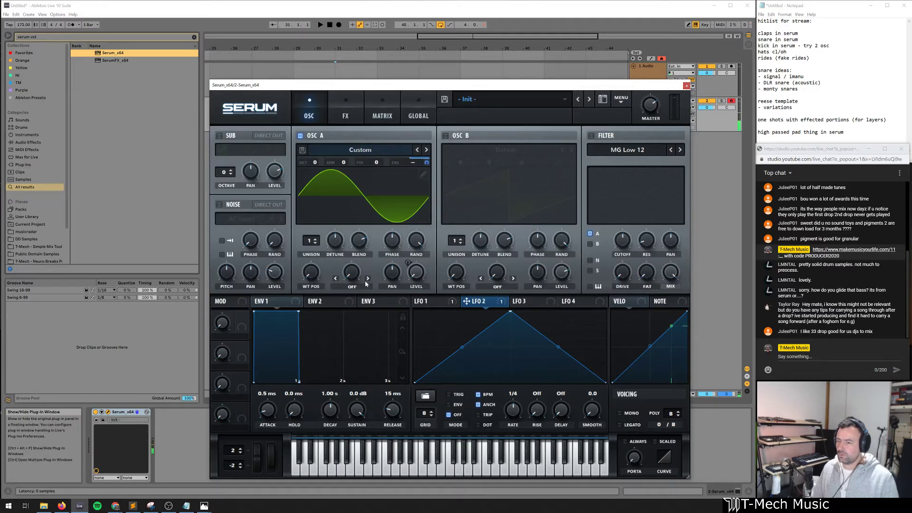
# Set LFO 2 to ENV mode and shape it as a steep initial drop followed by a short, low tail to zero
pyautogui.click(449, 404)
pyautogui.moveTo(510, 311); pyautogui.dragTo(375, 299)
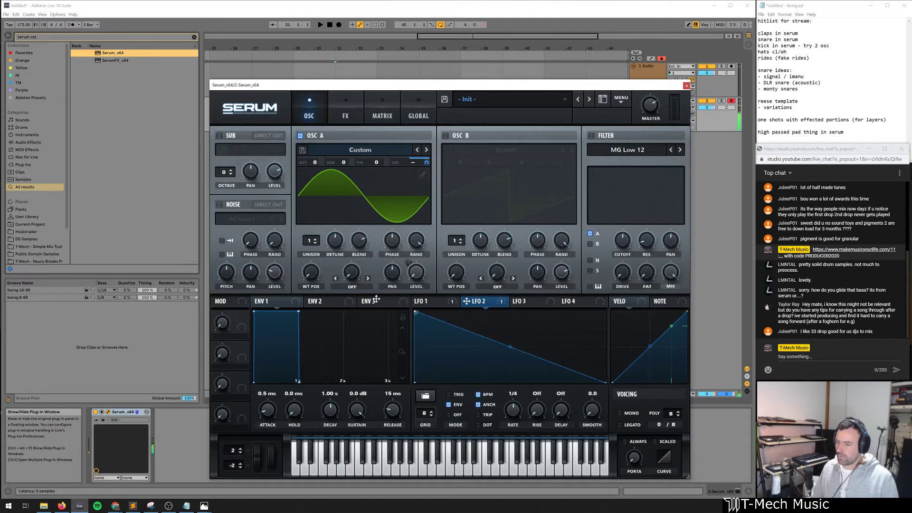
pyautogui.doubleClick(420, 371)
pyautogui.moveTo(419, 371); pyautogui.dragTo(458, 403)
pyautogui.doubleClick(423, 375)
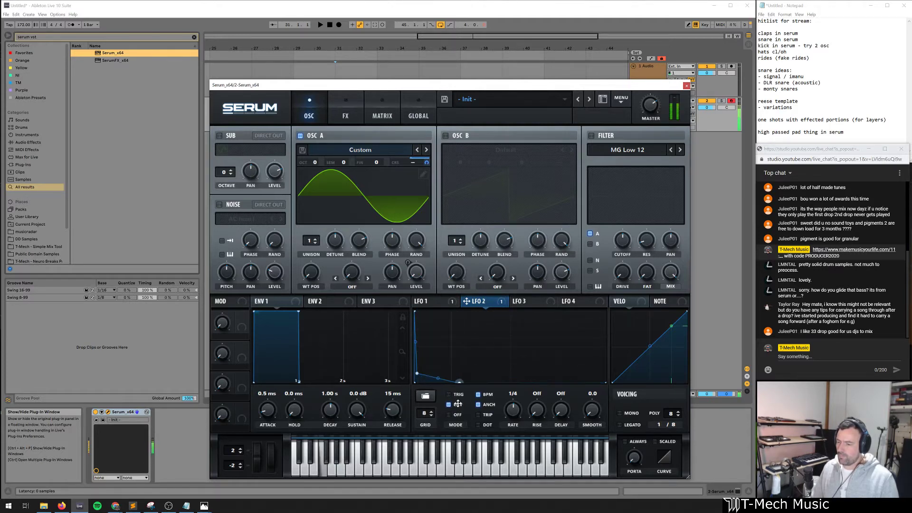
pyautogui.moveTo(415, 312); pyautogui.dragTo(420, 375)
# Move LFO 1's peak point slightly away from the start to give oscillator A's level a short attack ramp
pyautogui.click(430, 302)
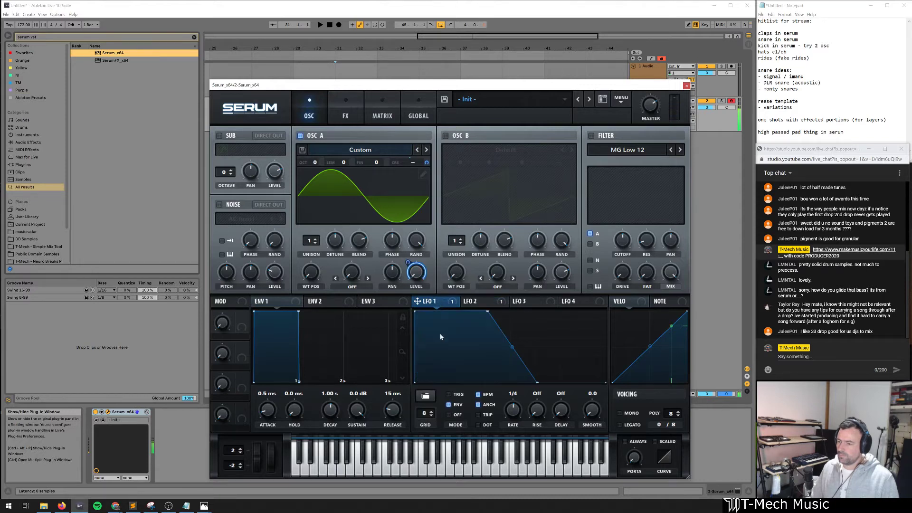
pyautogui.moveTo(424, 313)
pyautogui.mouseDown()
pyautogui.moveTo(456, 312)
pyautogui.moveTo(437, 313)
pyautogui.mouseUp()
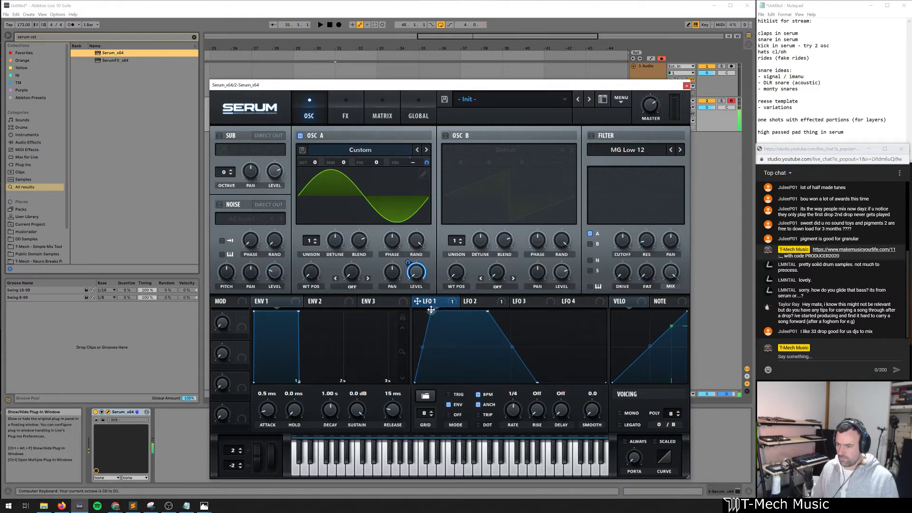
pyautogui.click(479, 302)
pyautogui.click(526, 302)
pyautogui.click(429, 301)
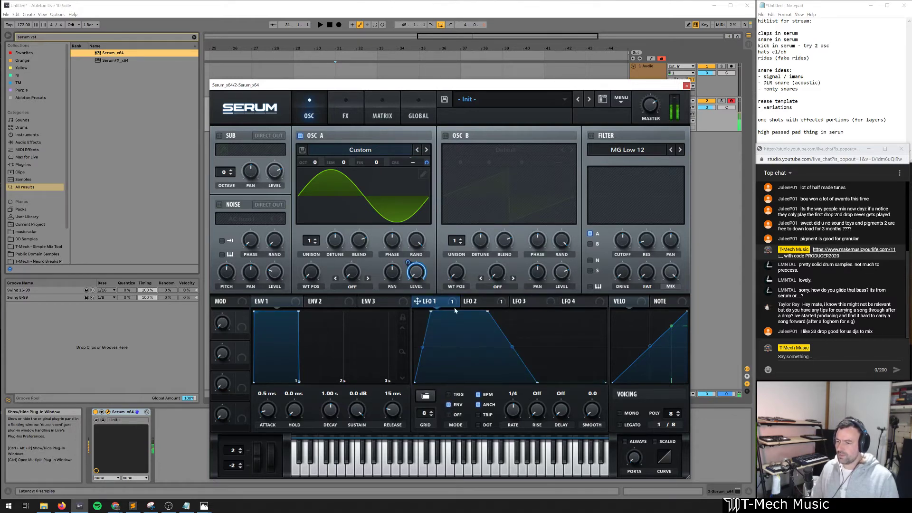
# Enable oscillator B, redraw its wavetable as a sine wave using only the first harmonic, and close the table editor
pyautogui.click(531, 303)
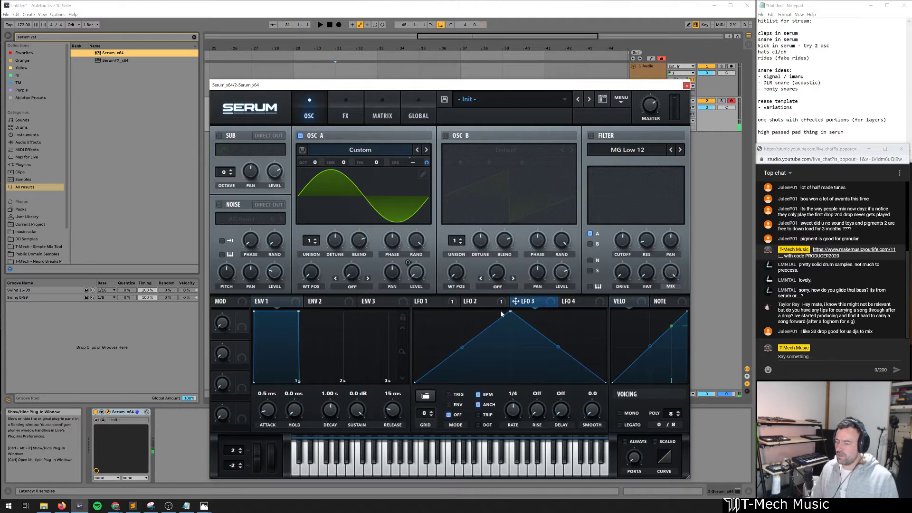
pyautogui.click(446, 135)
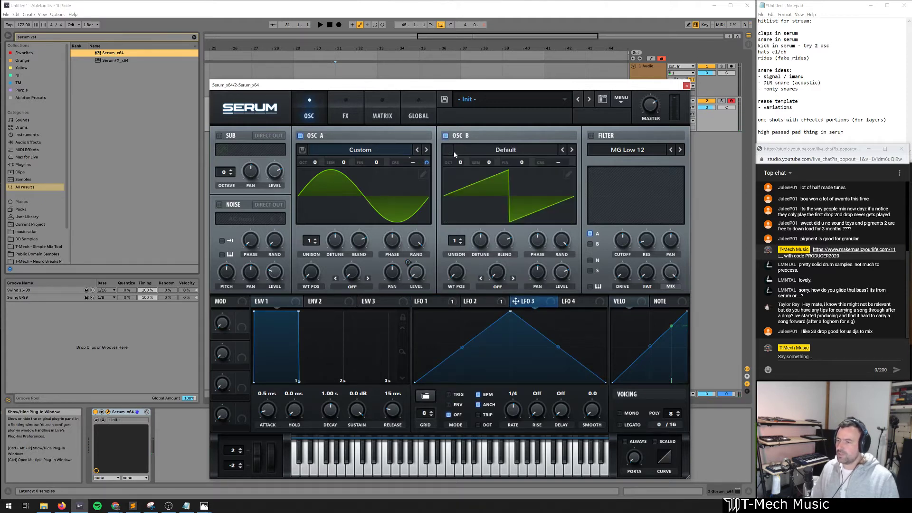
pyautogui.click(511, 151)
pyautogui.click(569, 174)
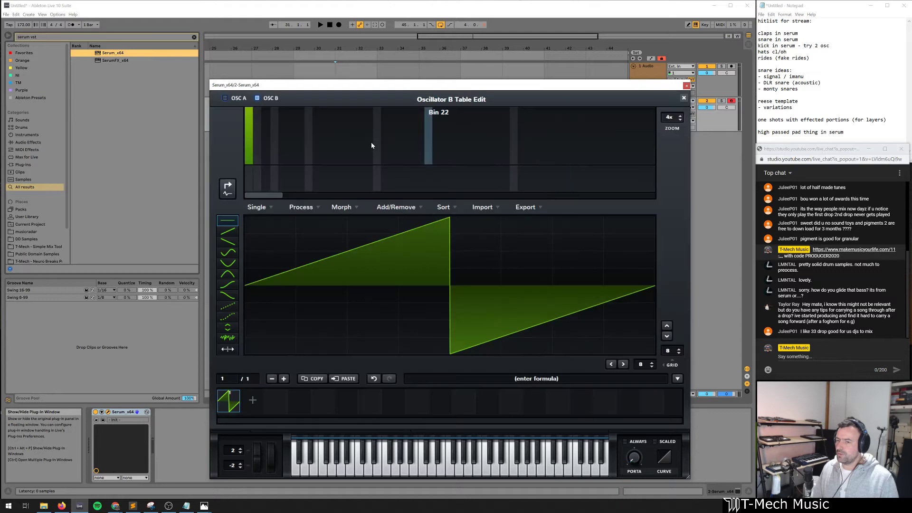
pyautogui.click(249, 117)
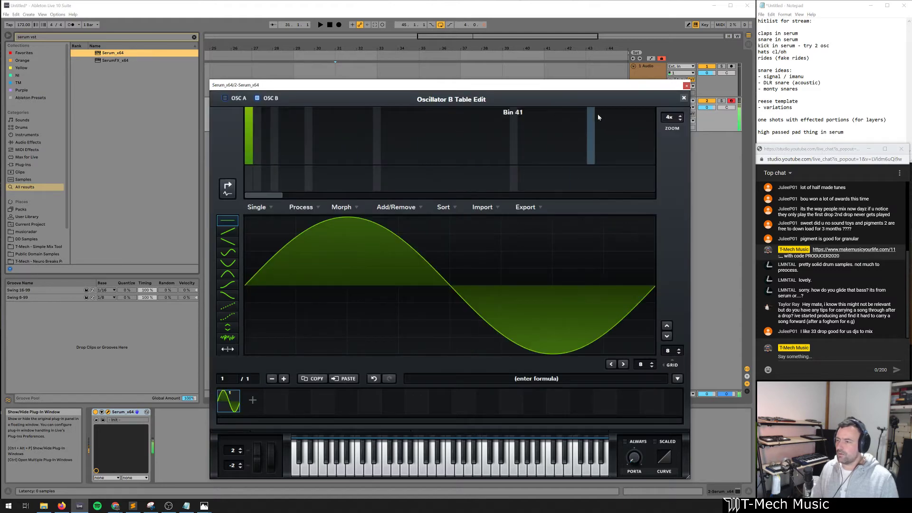
pyautogui.click(683, 98)
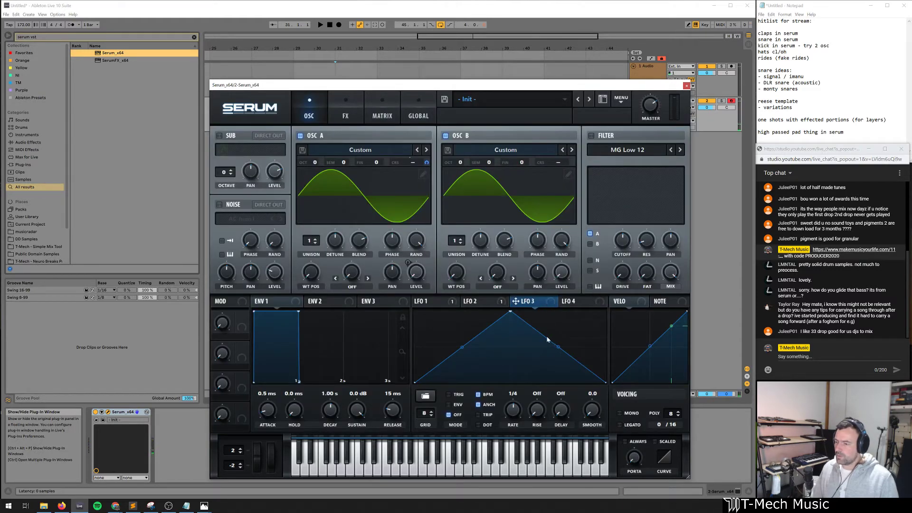
# Assign LFO 3 to oscillator B's level and shape it as a short straight decay to zero in ENV mode
pyautogui.moveTo(580, 264); pyautogui.dragTo(561, 272)
pyautogui.moveTo(511, 312); pyautogui.dragTo(450, 414)
pyautogui.doubleClick(426, 339)
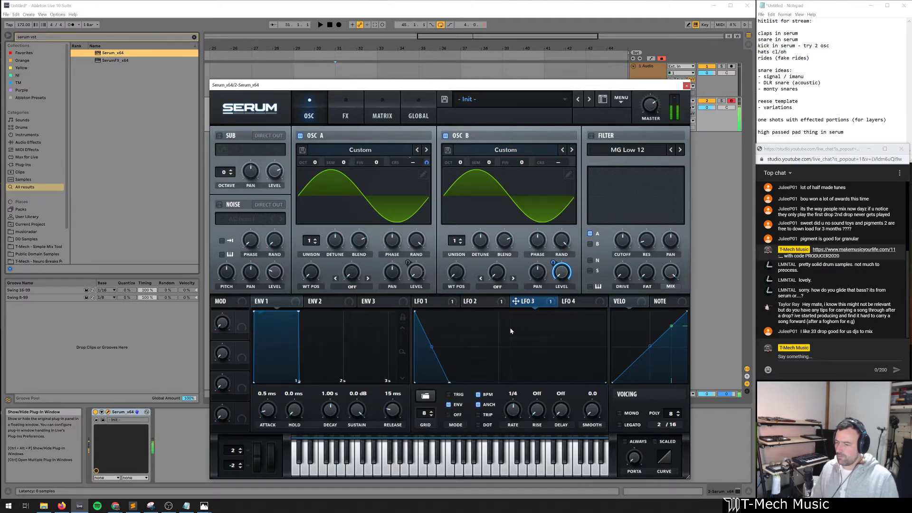
# Assign LFO 4 to oscillator B's coarse pitch as one-directional modulation in ENV mode, with a straight slope falling from maximum to zero
pyautogui.click(587, 303)
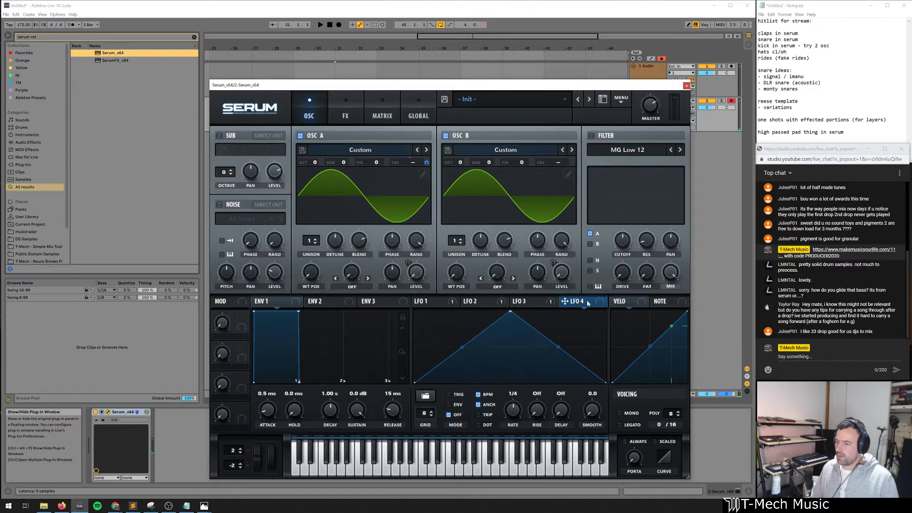
pyautogui.moveTo(558, 164); pyautogui.dragTo(559, 164)
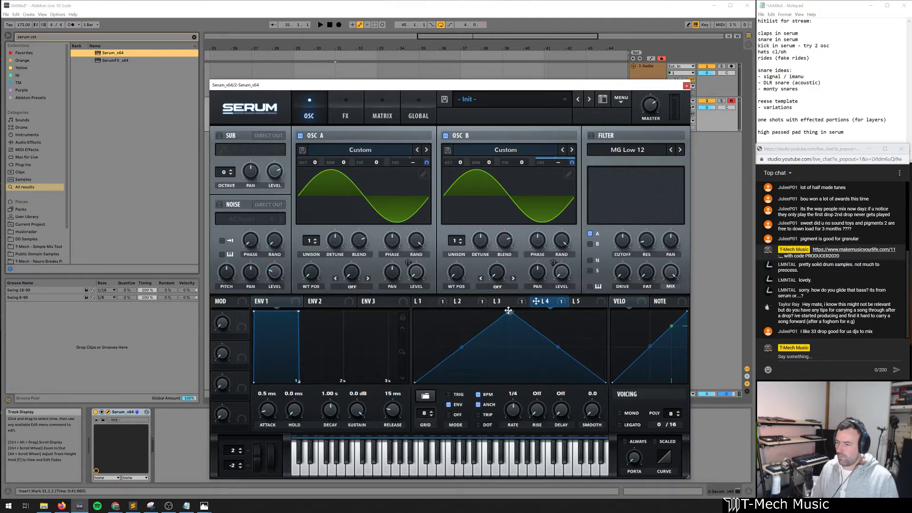
pyautogui.moveTo(508, 310); pyautogui.dragTo(339, 292)
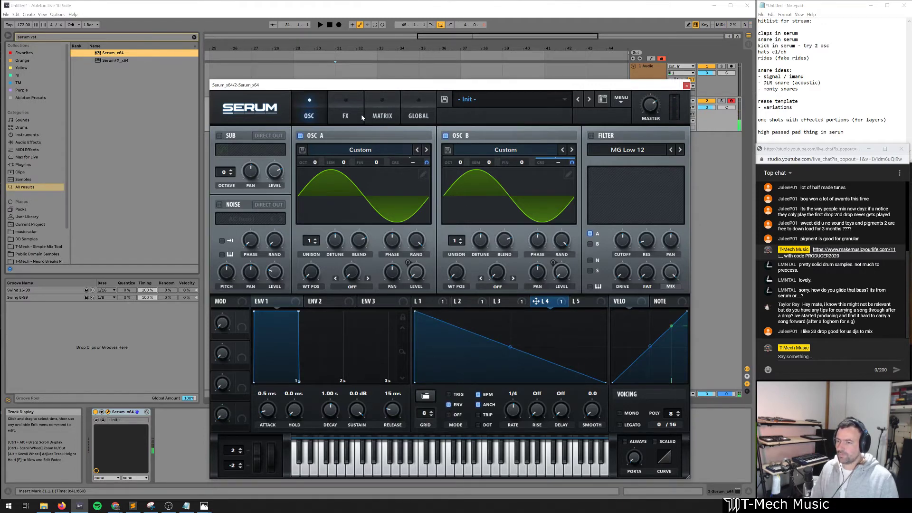
pyautogui.click(392, 119)
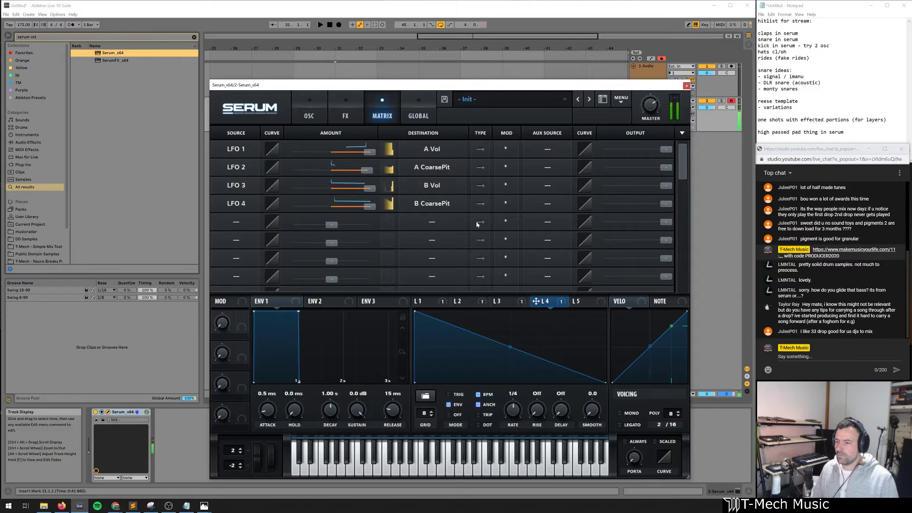
pyautogui.click(312, 118)
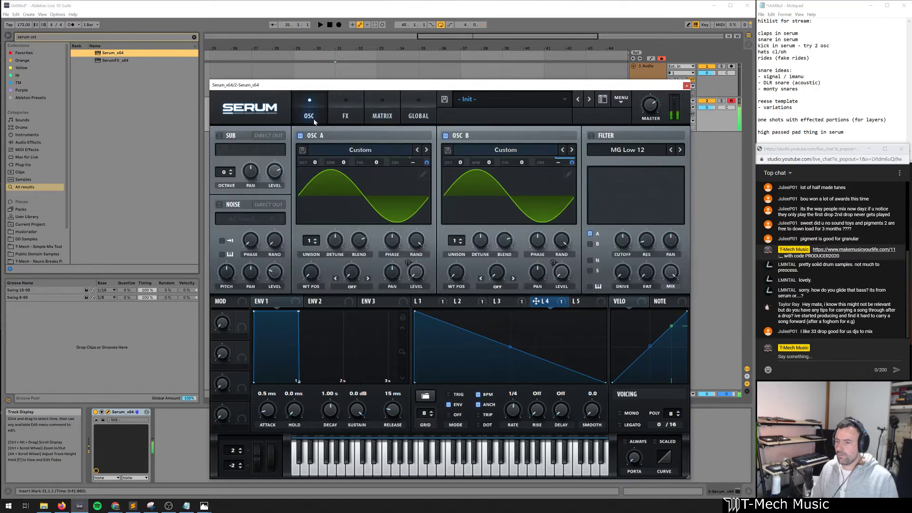
# Reshape LFO 4 as a near-instant drop to a low bend, followed by a short tail to zero
pyautogui.doubleClick(485, 355)
pyautogui.moveTo(485, 354); pyautogui.dragTo(472, 386)
pyautogui.doubleClick(430, 379)
pyautogui.moveTo(420, 377)
pyautogui.mouseDown()
pyautogui.moveTo(429, 369)
pyautogui.moveTo(416, 364)
pyautogui.mouseUp()
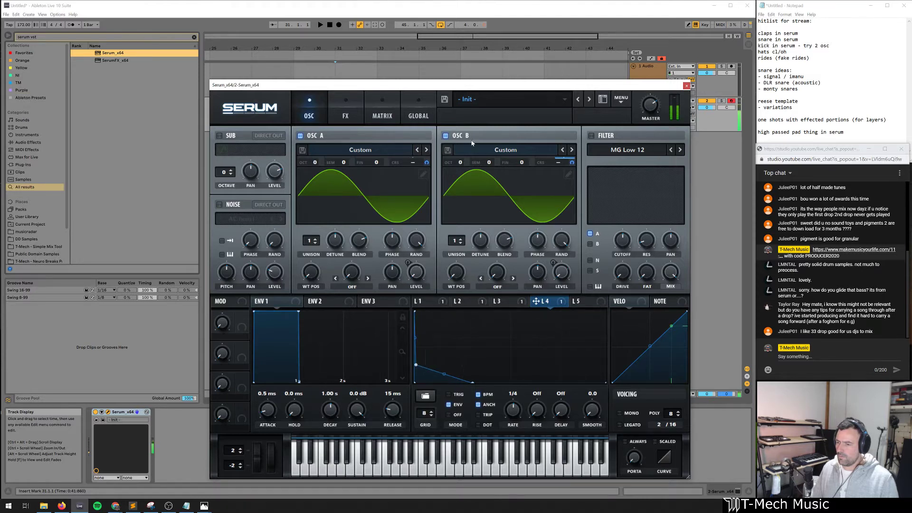
# Set oscillator B's octave to +1 and rework LFO 4 with a lower start, a slightly delayed bend and a longer tail
pyautogui.moveTo(461, 164); pyautogui.dragTo(462, 156)
pyautogui.moveTo(416, 365); pyautogui.dragTo(422, 368)
pyautogui.moveTo(473, 383); pyautogui.dragTo(434, 387)
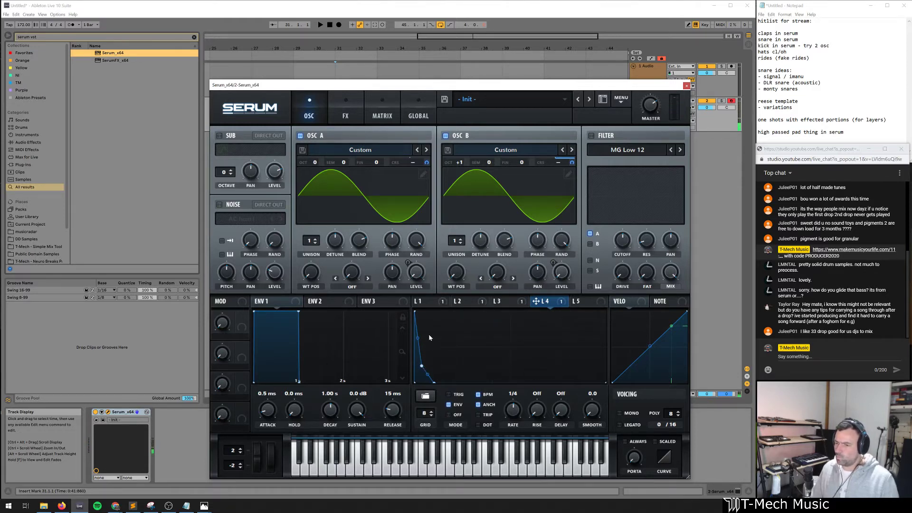
pyautogui.moveTo(415, 313); pyautogui.dragTo(397, 338)
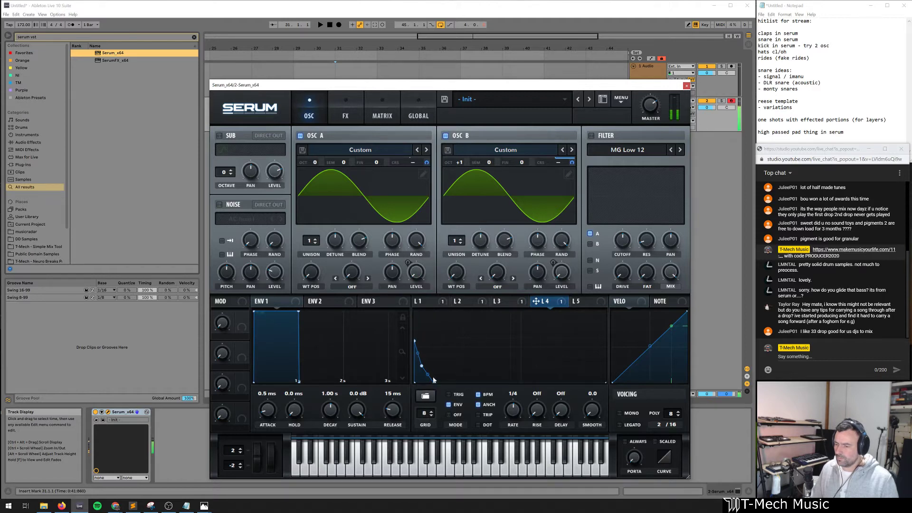
pyautogui.moveTo(434, 384); pyautogui.dragTo(537, 410)
pyautogui.moveTo(421, 366)
pyautogui.mouseDown()
pyautogui.moveTo(481, 371)
pyautogui.moveTo(426, 372)
pyautogui.mouseUp()
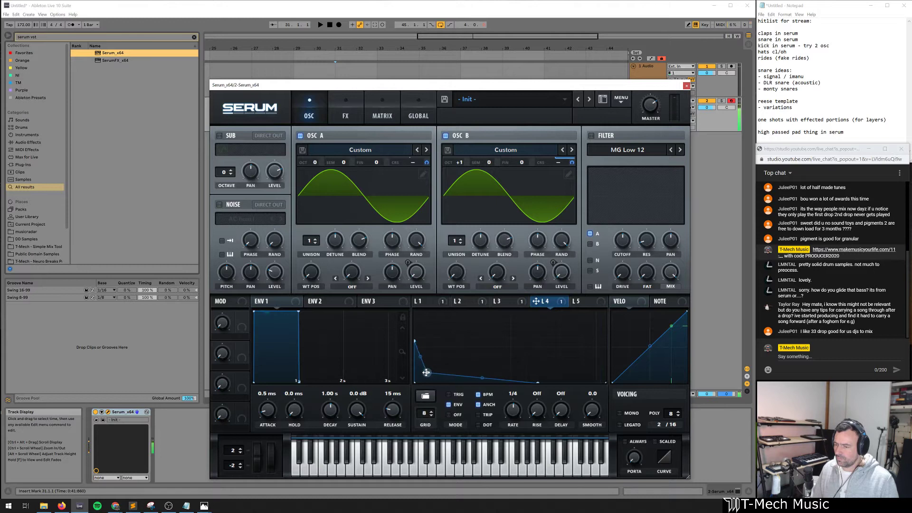
# Shorten LFO 1's attack ramp to nearly instant and switch oscillator B off to isolate oscillator A
pyautogui.click(424, 301)
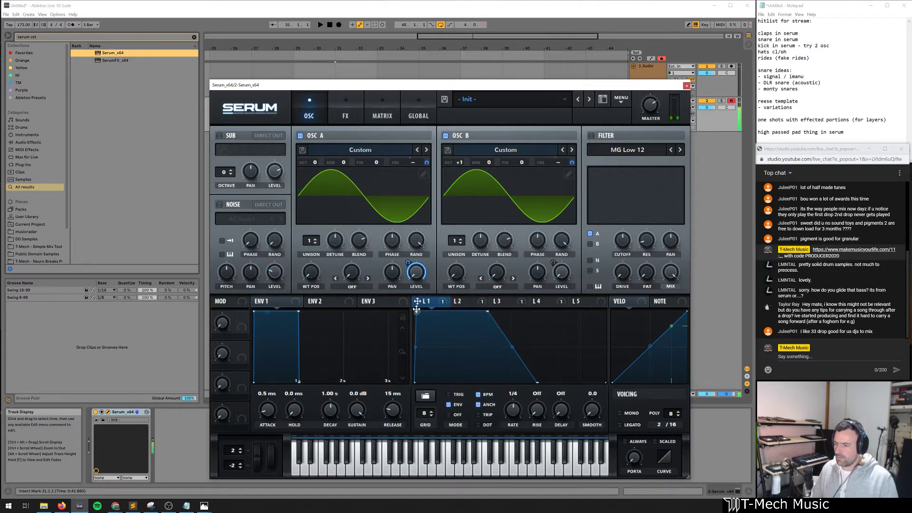
pyautogui.click(461, 301)
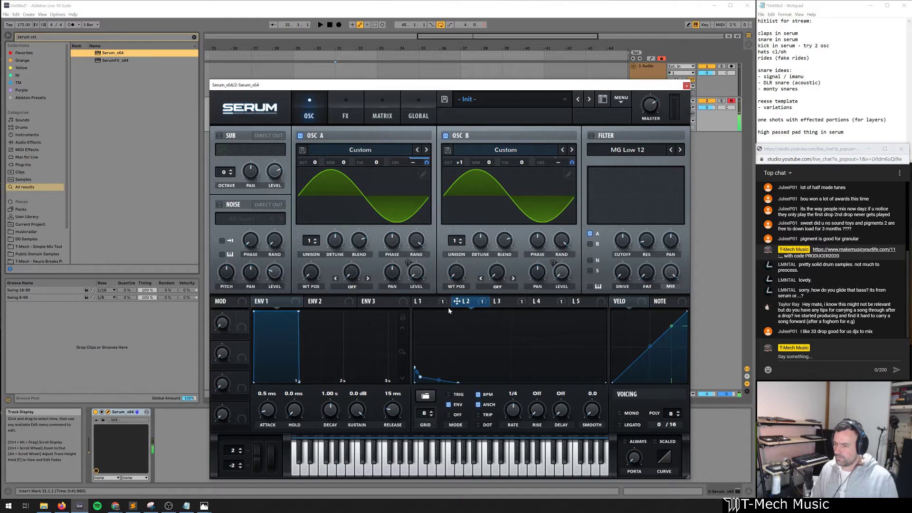
pyautogui.click(445, 136)
pyautogui.click(419, 302)
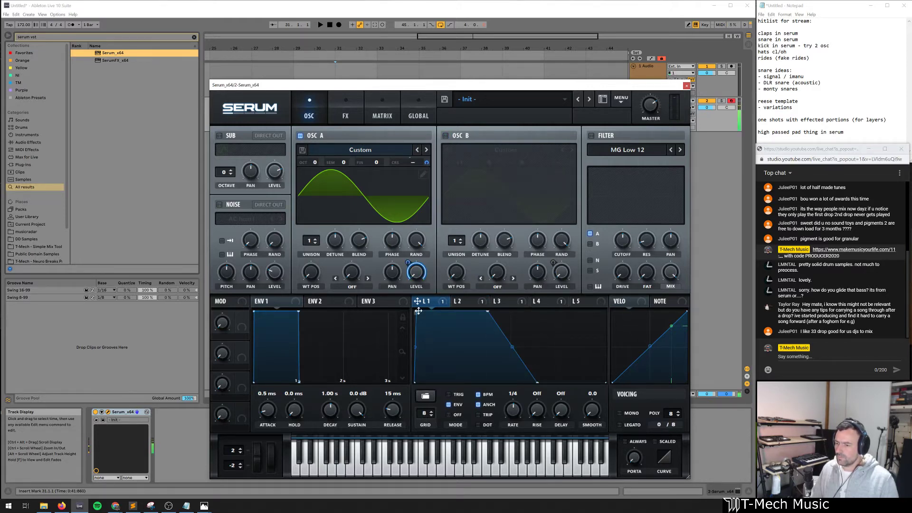
# Raise the start and bend points of LFO 2's pitch curve and fine-tune LFO 1's short attack
pyautogui.click(461, 302)
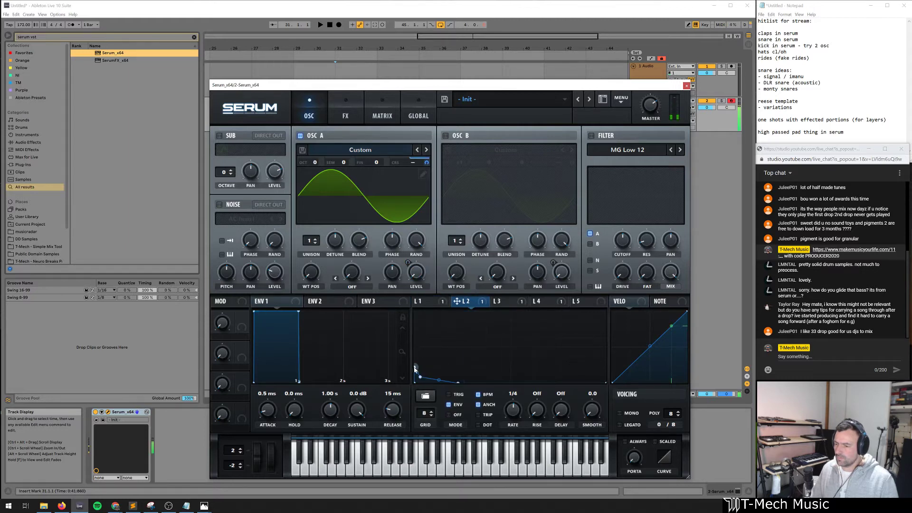
pyautogui.moveTo(415, 369); pyautogui.dragTo(410, 348)
pyautogui.moveTo(421, 379); pyautogui.dragTo(421, 368)
pyautogui.doubleClick(434, 376)
pyautogui.click(427, 305)
pyautogui.moveTo(415, 312); pyautogui.dragTo(418, 311)
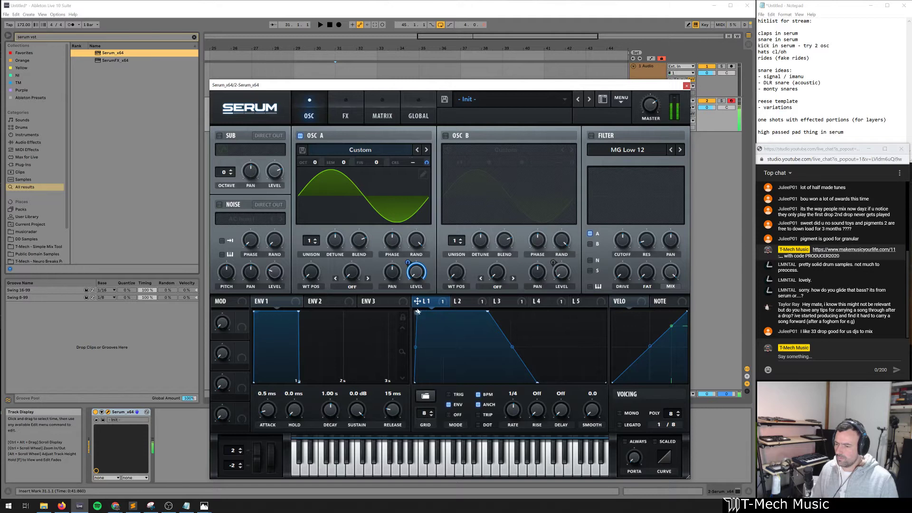
# Switch oscillator B back on and oscillator A off to hear B alone
pyautogui.click(505, 301)
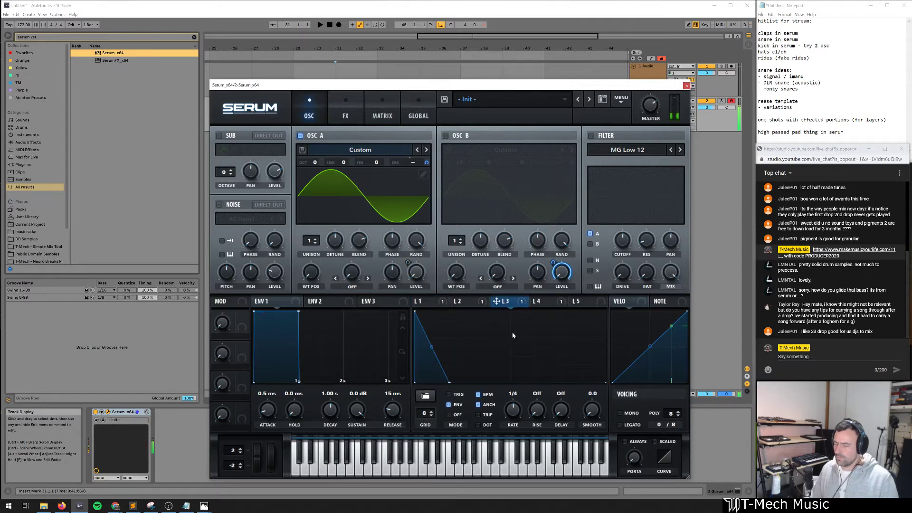
pyautogui.click(446, 135)
pyautogui.click(300, 136)
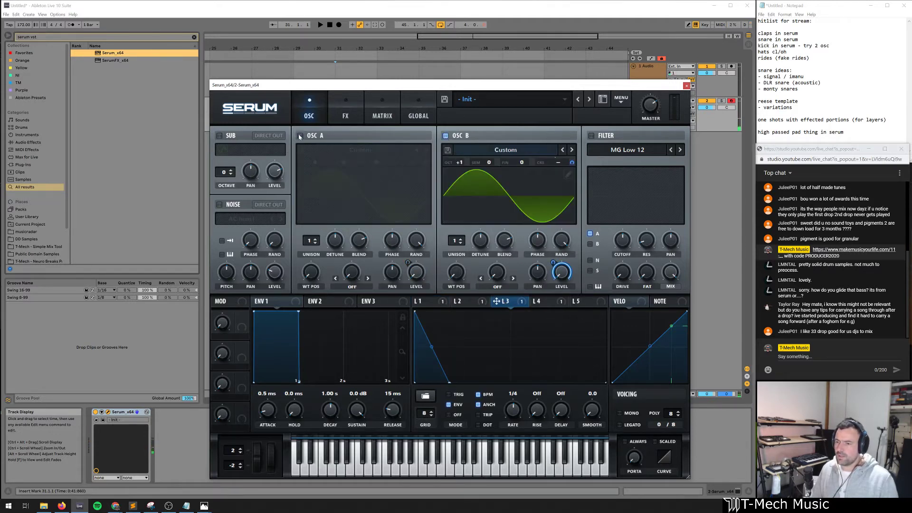
pyautogui.click(300, 136)
pyautogui.click(299, 136)
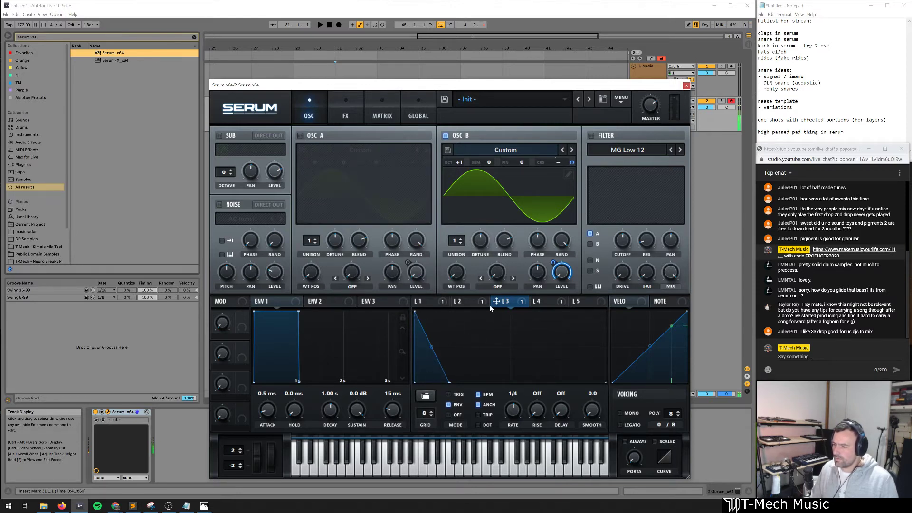
# Raise LFO 4's start to maximum, steepen its drop, add a near-zero point early in the tail, and play a test note
pyautogui.click(542, 303)
pyautogui.moveTo(416, 342); pyautogui.dragTo(406, 309)
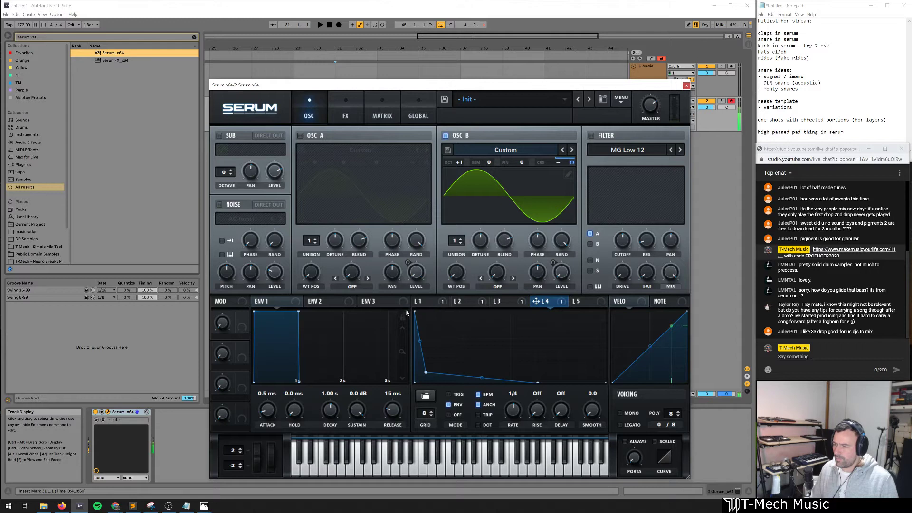
pyautogui.moveTo(426, 372); pyautogui.dragTo(416, 371)
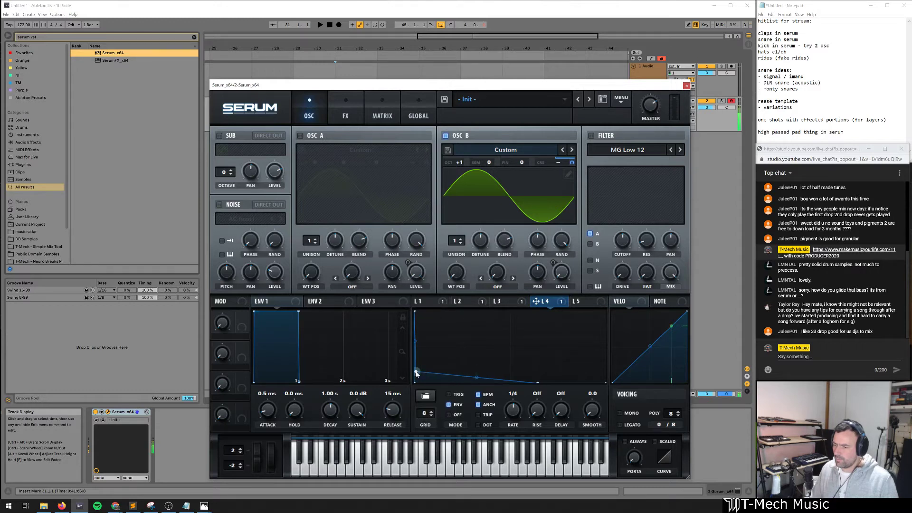
pyautogui.doubleClick(428, 379)
pyautogui.moveTo(428, 379); pyautogui.dragTo(424, 382)
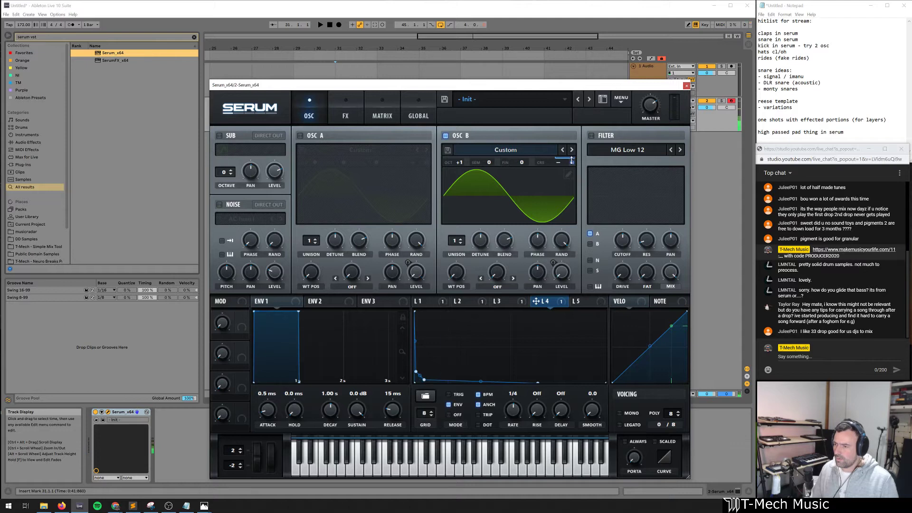
pyautogui.press('a')
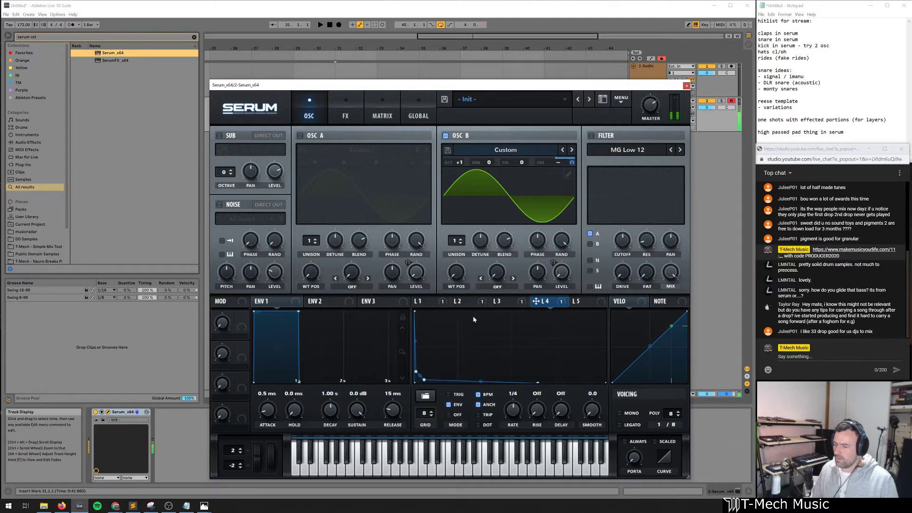
# Switch oscillator A back on, toggle each oscillator to compare them, and move the Serum window clear of the tracks
pyautogui.click(300, 136)
pyautogui.press('a')
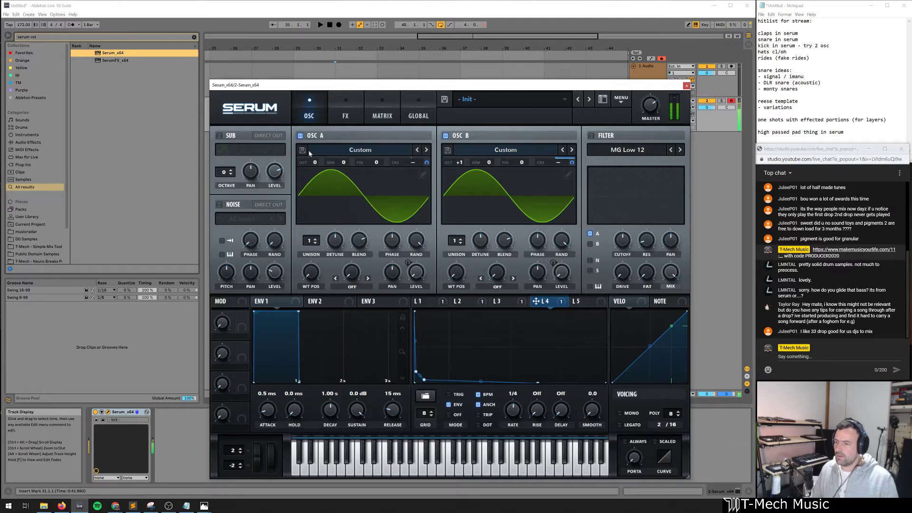
pyautogui.click(446, 136)
pyautogui.click(446, 137)
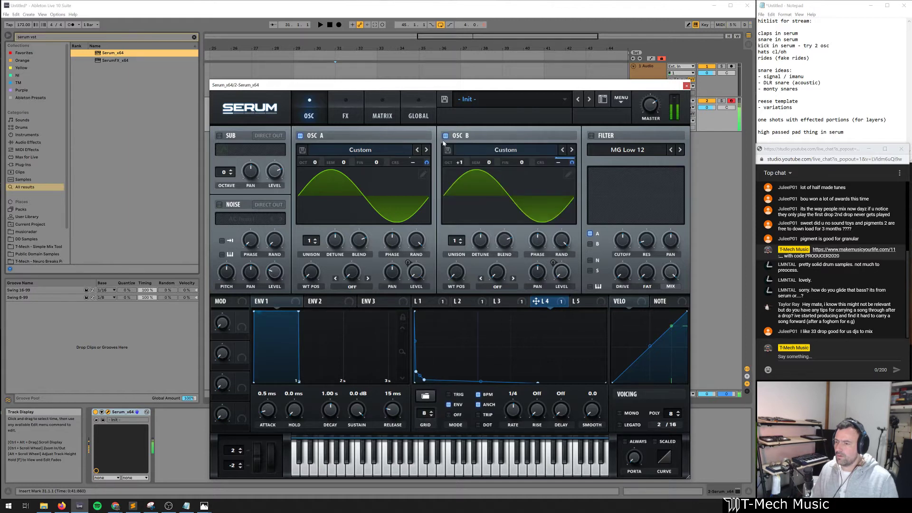
pyautogui.click(299, 136)
pyautogui.click(300, 137)
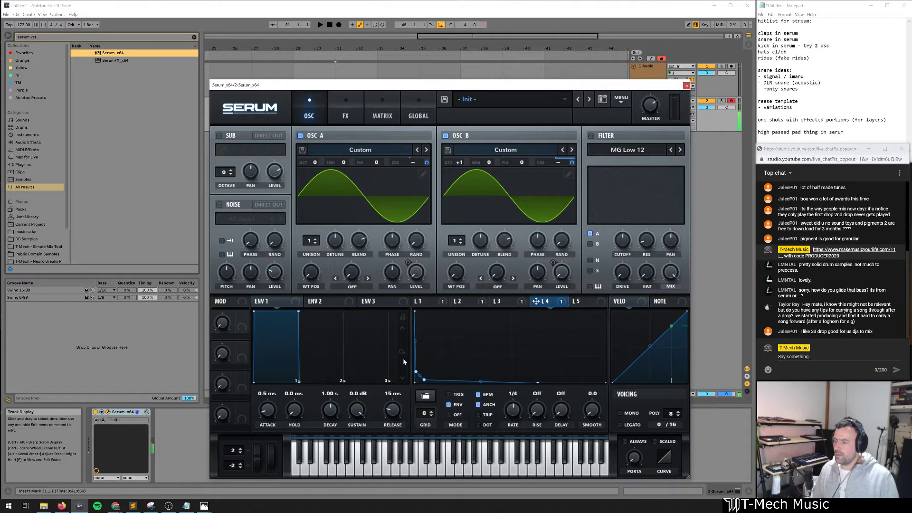
pyautogui.moveTo(671, 89); pyautogui.dragTo(455, 236)
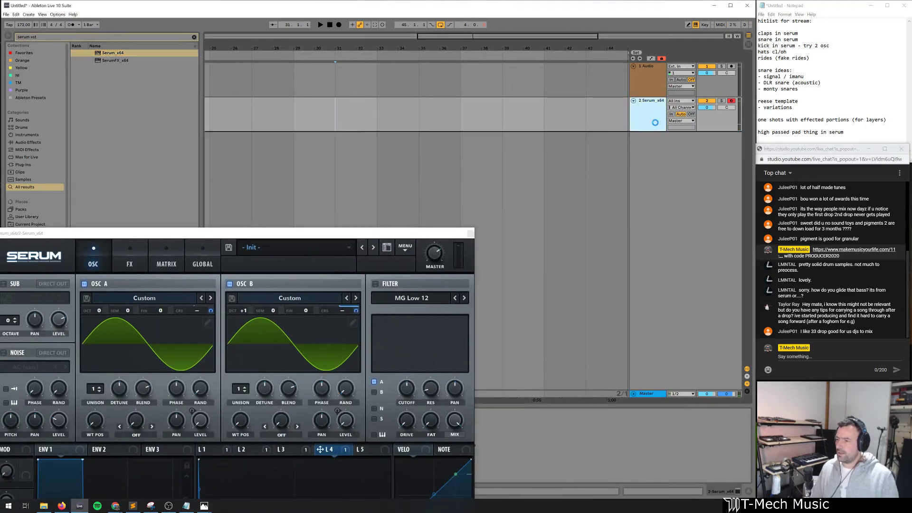
pyautogui.hotkey('ctrl', 'shift', 't')
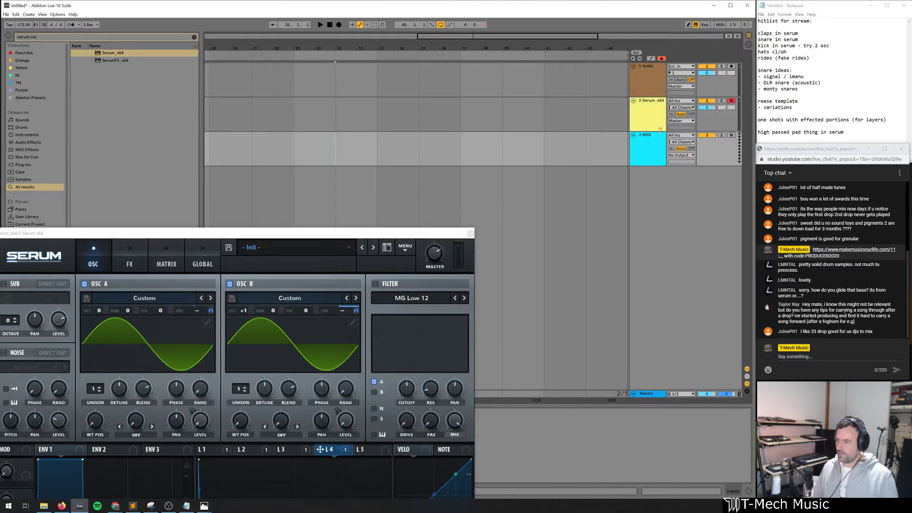
pyautogui.click(691, 136)
pyautogui.click(639, 147)
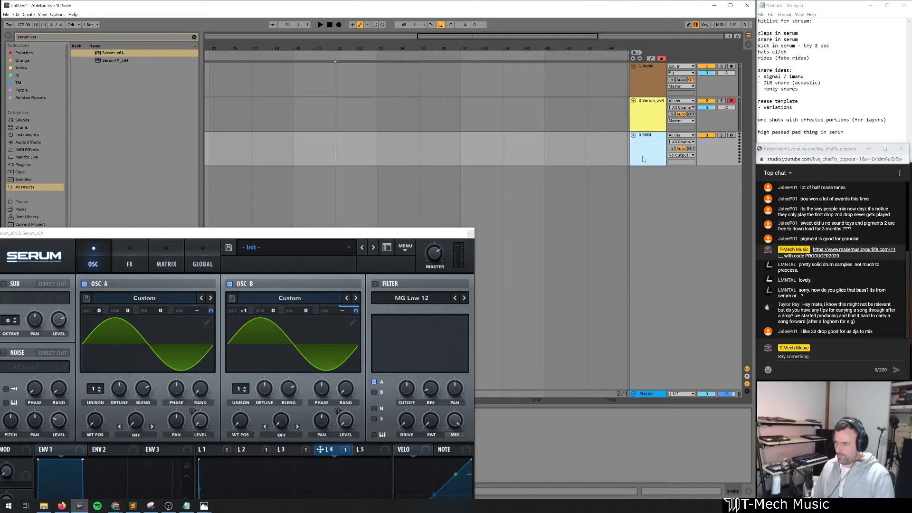
pyautogui.press('Delete')
# Add an audio track below the Serum track, set its input to Resampling, and arm it for recording
pyautogui.hotkey('ctrl', 't')
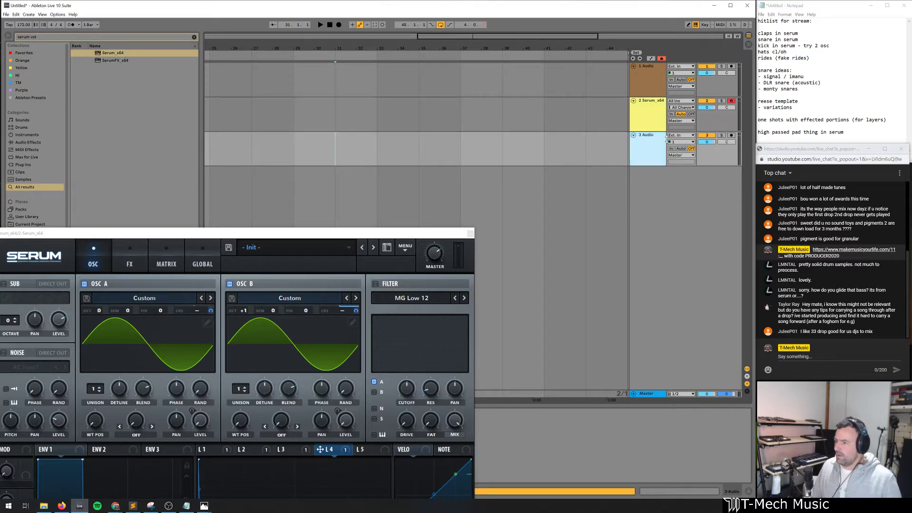
pyautogui.click(681, 136)
pyautogui.click(679, 161)
pyautogui.click(731, 135)
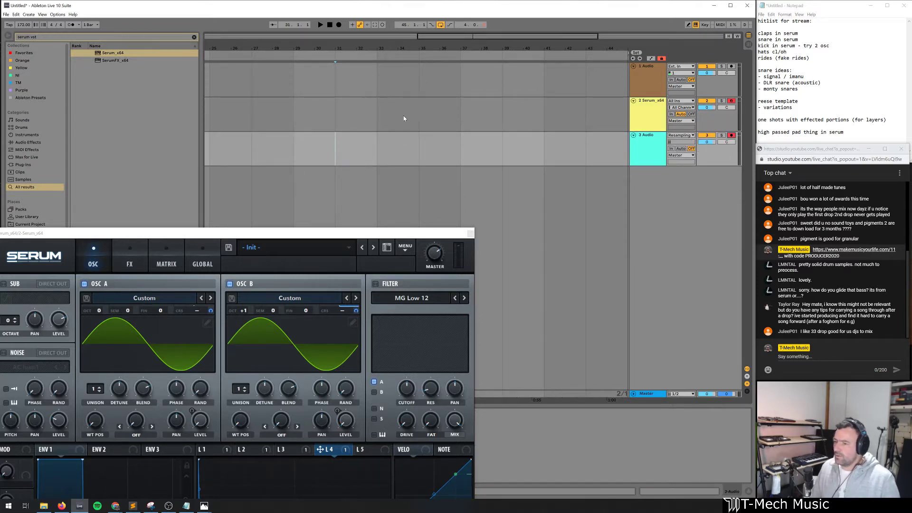
# Record a Serum note from bar 33 with the resampling track capturing it, and zoom in on the recorded attack
pyautogui.click(396, 118)
pyautogui.press('F9')
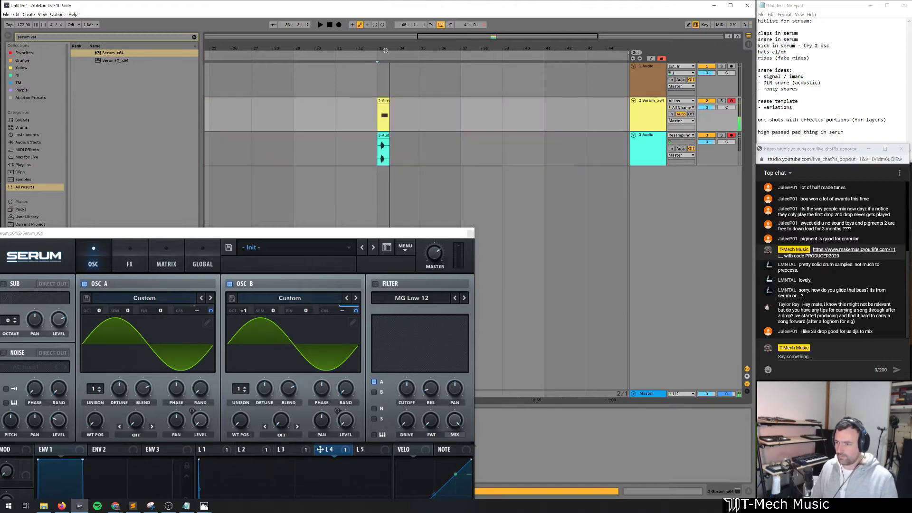
pyautogui.moveTo(381, 49); pyautogui.dragTo(374, 59)
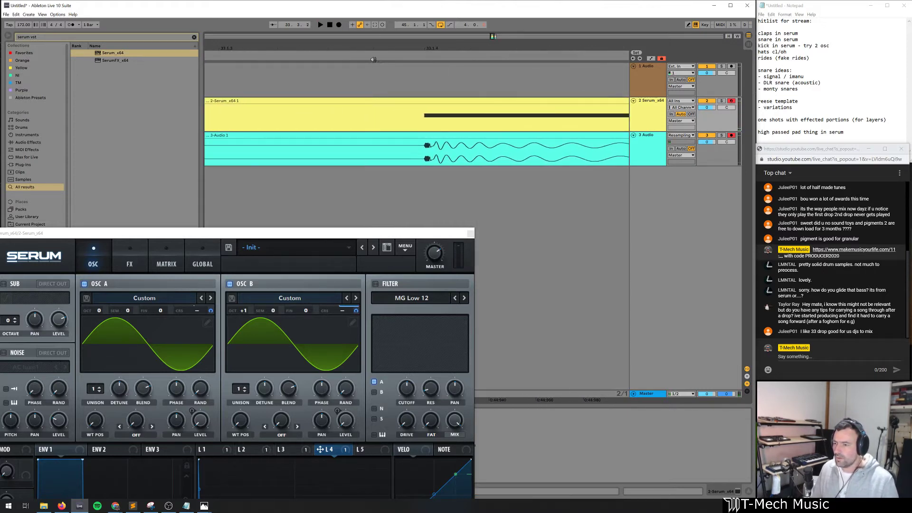
# Reshape LFO 3 with a short hold at maximum by moving its peak slightly later and its end point earlier
pyautogui.moveTo(420, 233); pyautogui.dragTo(641, 198)
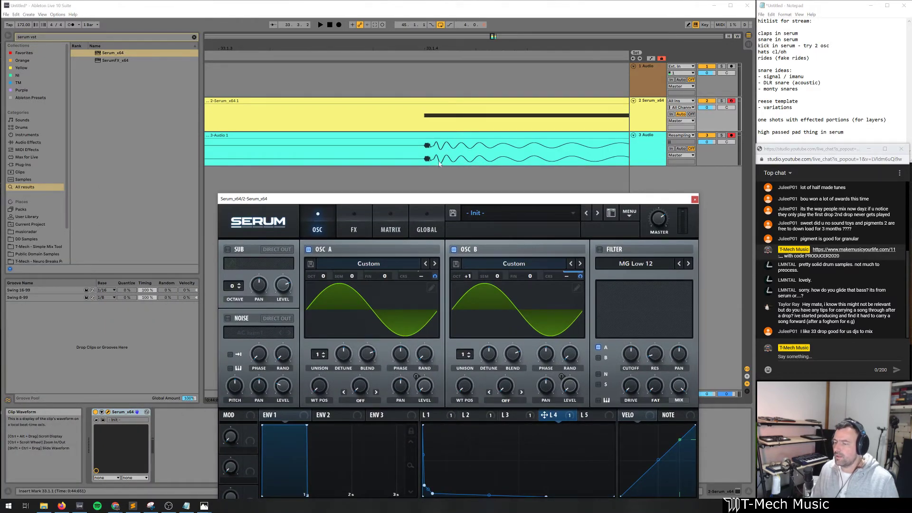
pyautogui.moveTo(475, 199); pyautogui.dragTo(472, 56)
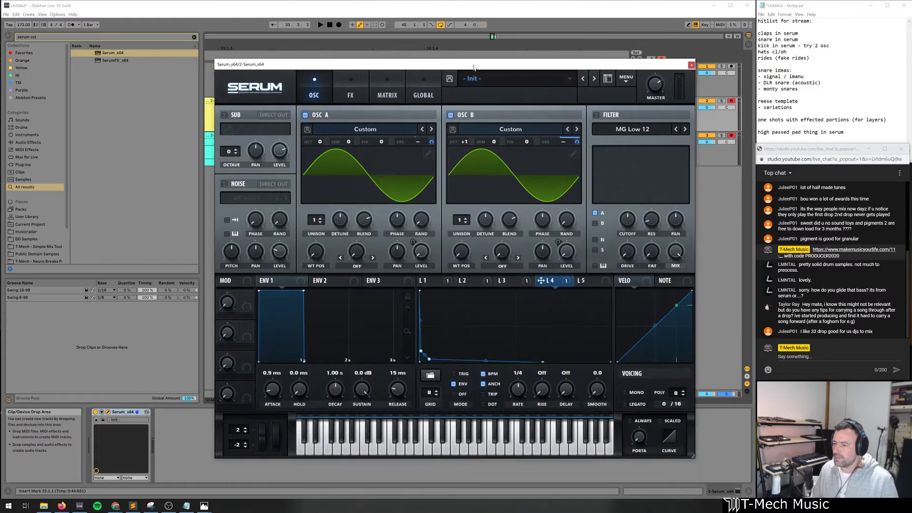
pyautogui.click(511, 275)
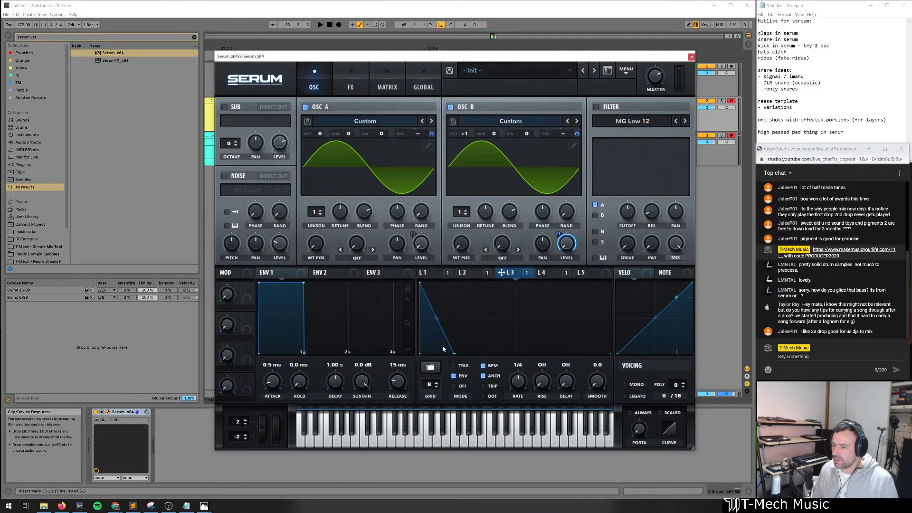
pyautogui.moveTo(419, 282); pyautogui.dragTo(427, 282)
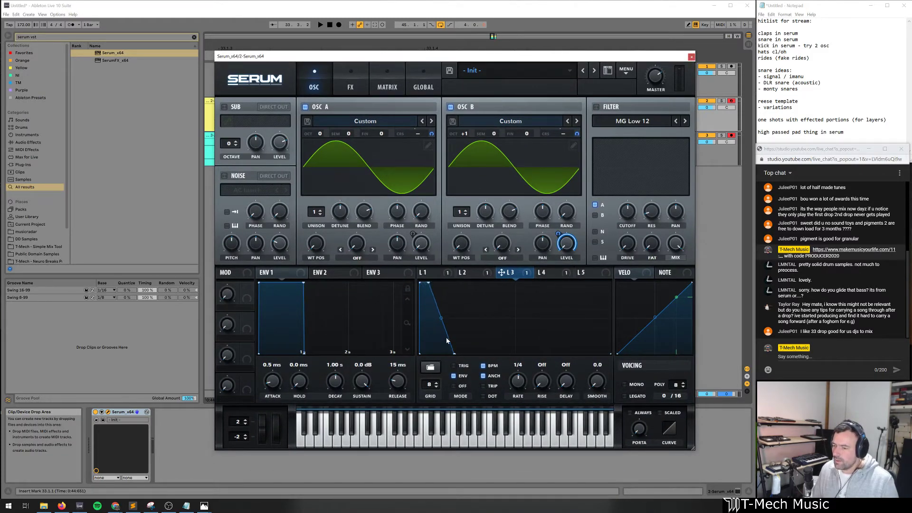
pyautogui.moveTo(454, 355); pyautogui.dragTo(442, 359)
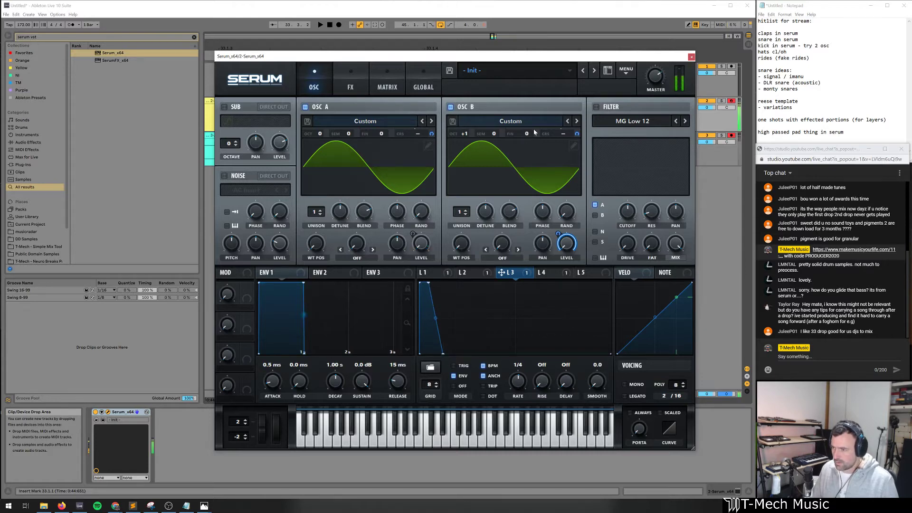
# Uncover the recorded clips and place the insert marker at 33.1.3, just before the note
pyautogui.moveTo(518, 56); pyautogui.dragTo(496, 207)
pyautogui.click(412, 163)
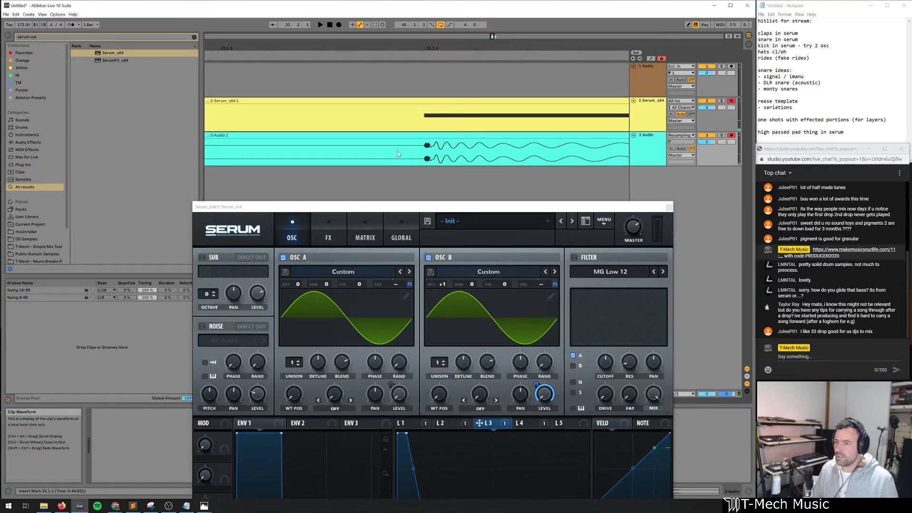
pyautogui.click(381, 158)
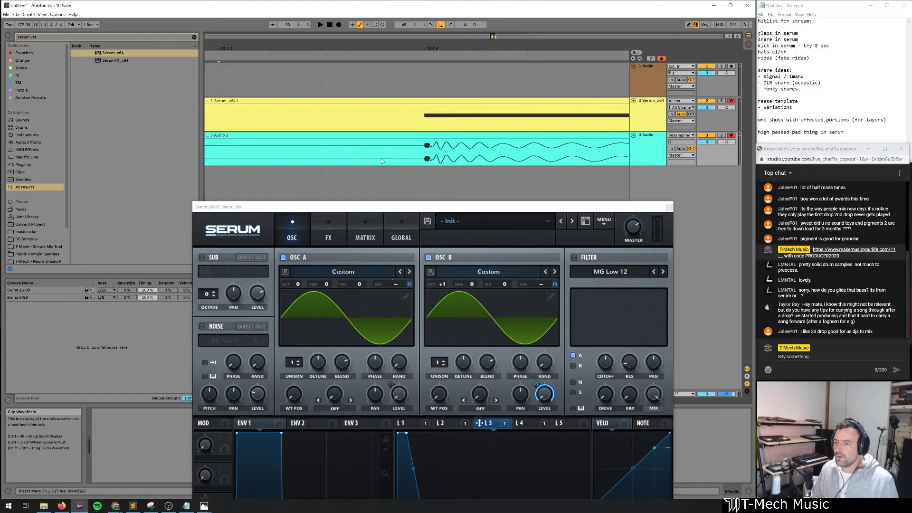
pyautogui.click(381, 159)
pyautogui.click(339, 25)
pyautogui.press('space')
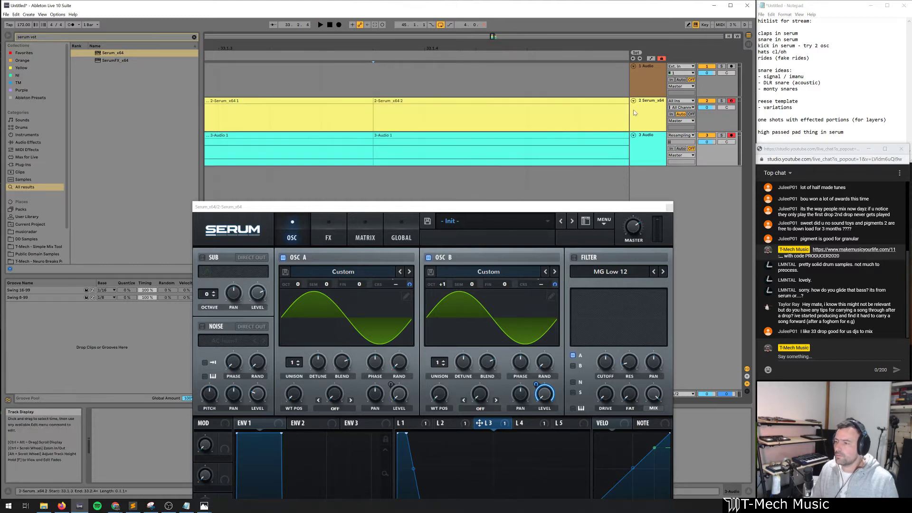
pyautogui.hotkey('ctrl', 'z')
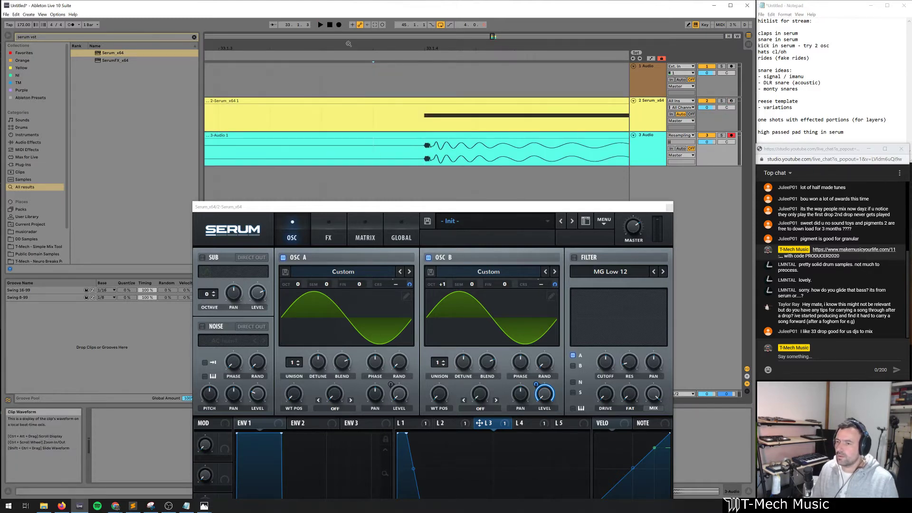
# Resample the existing MIDI note with both oscillators on, and again with oscillator B off, to compare their waveforms
pyautogui.press('F9')
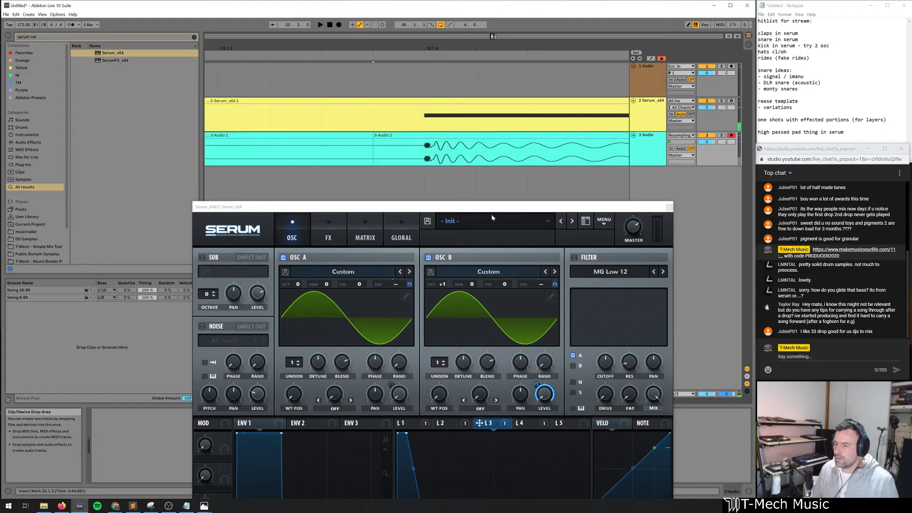
pyautogui.moveTo(491, 207); pyautogui.dragTo(517, 188)
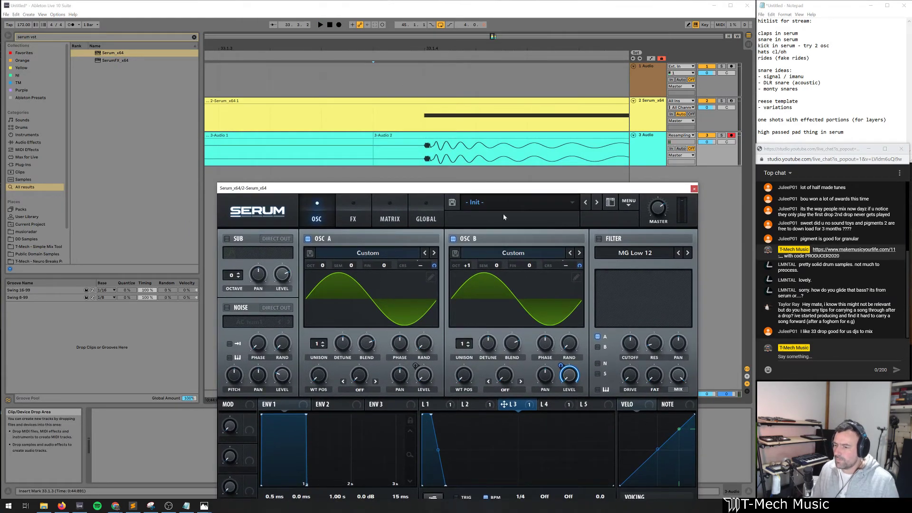
pyautogui.click(454, 239)
pyautogui.moveTo(436, 188); pyautogui.dragTo(436, 268)
pyautogui.click(388, 156)
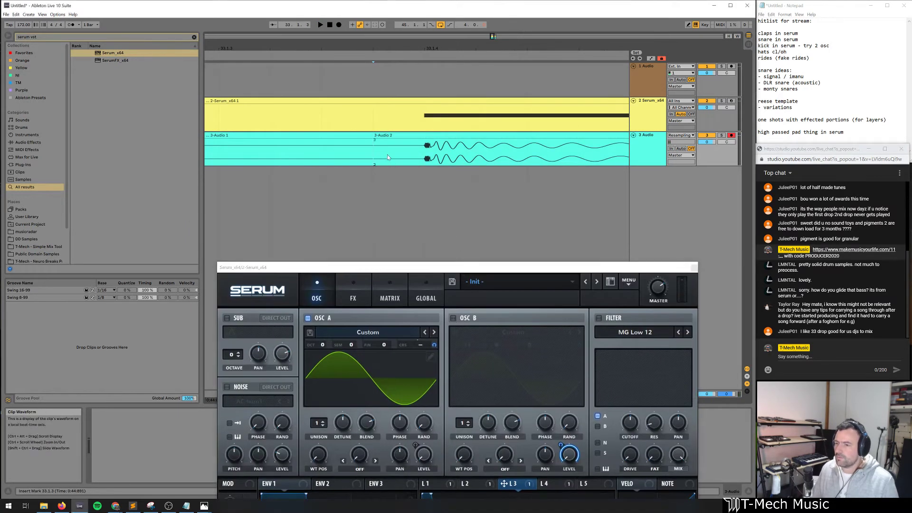
pyautogui.click(339, 25)
pyautogui.press('space')
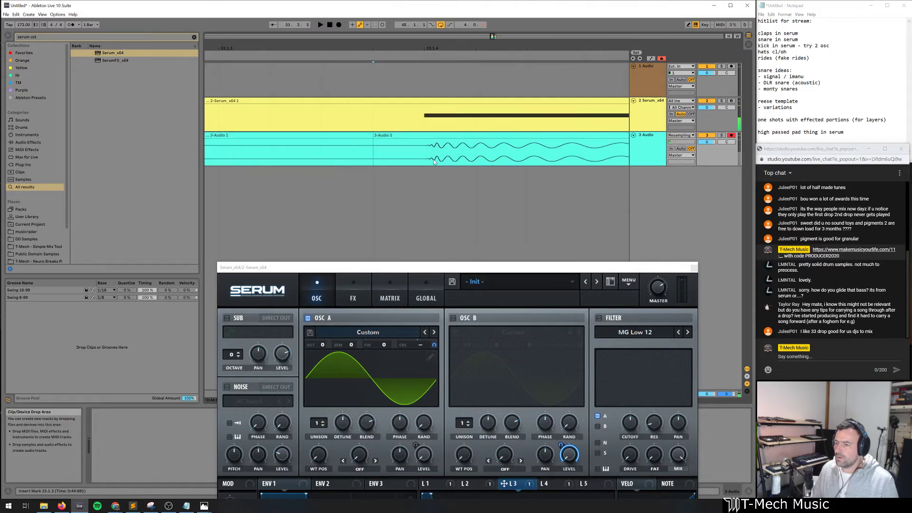
# Switch oscillator A off and oscillator B on, and resample the note to inspect B's waveform alone
pyautogui.moveTo(333, 267); pyautogui.dragTo(328, 190)
pyautogui.click(321, 239)
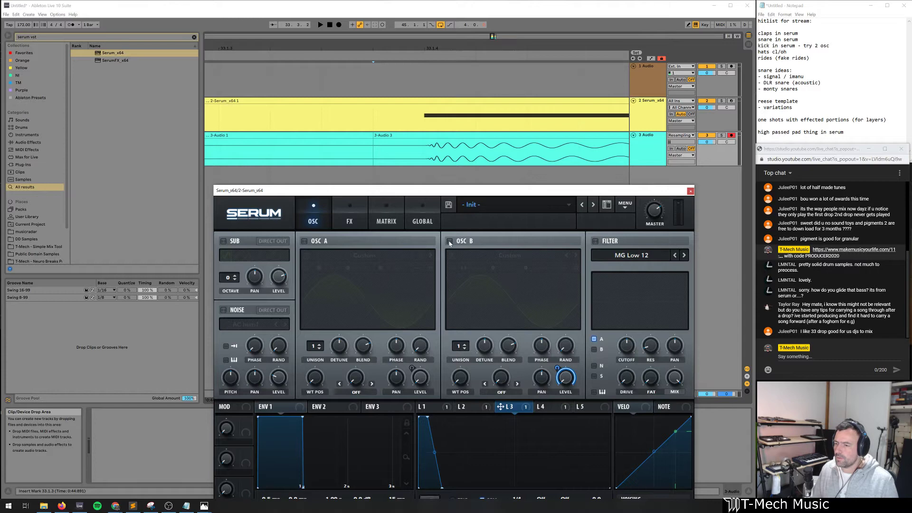
pyautogui.click(450, 242)
pyautogui.click(407, 122)
pyautogui.click(339, 25)
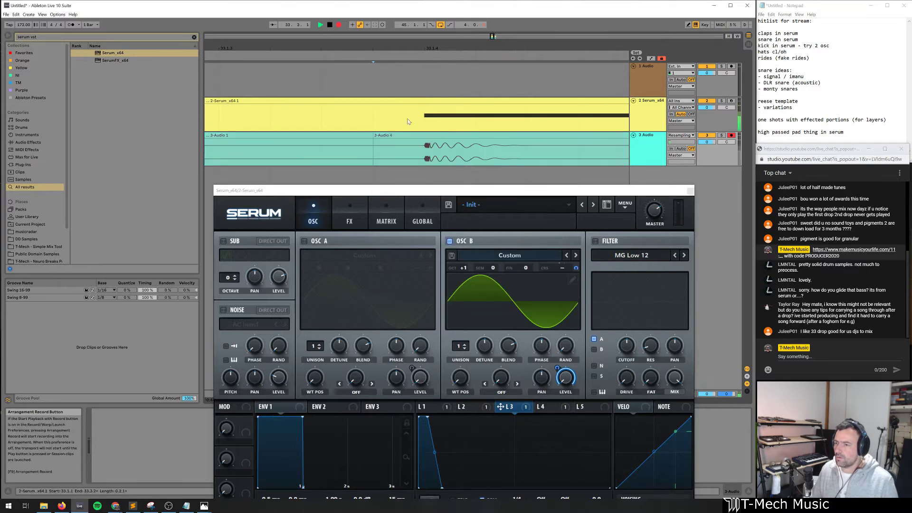
pyautogui.click(426, 148)
pyautogui.press('space')
# Set LFO 3's rate to 1/8 and resample oscillator B's note again
pyautogui.moveTo(453, 189); pyautogui.dragTo(465, 46)
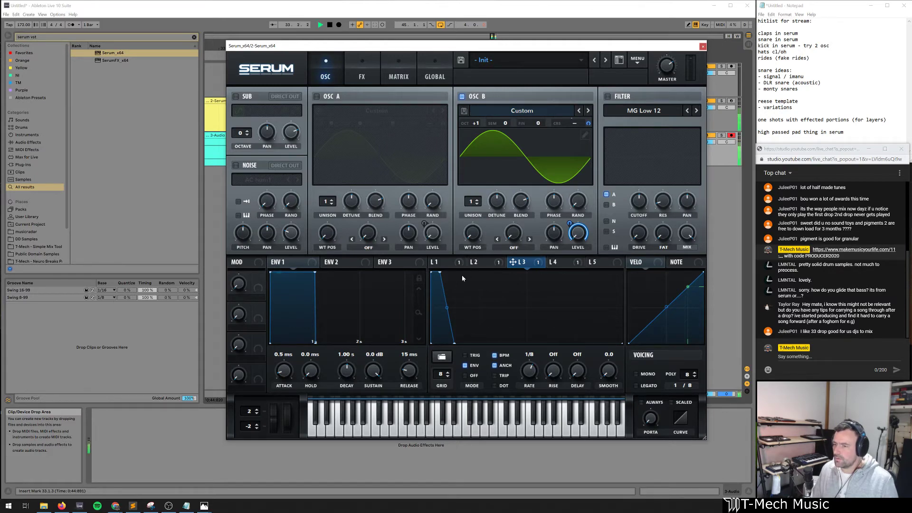
pyautogui.moveTo(597, 50); pyautogui.dragTo(584, 250)
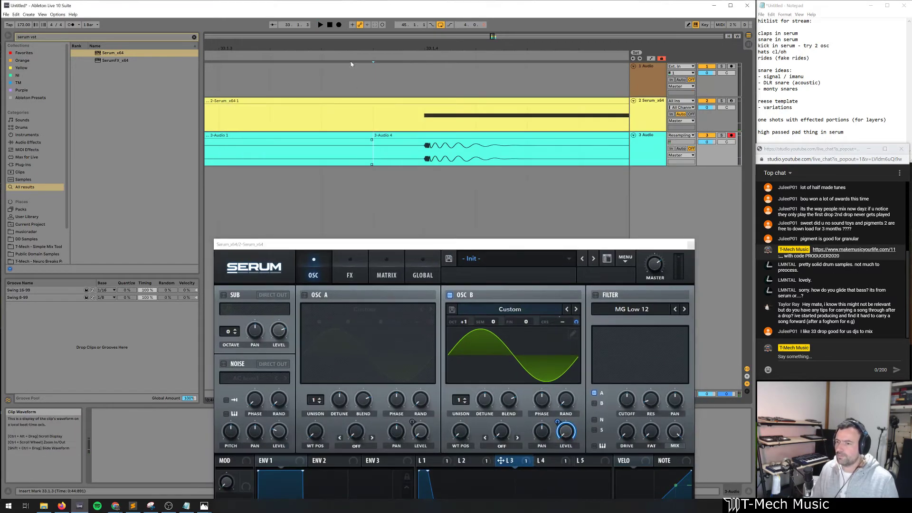
pyautogui.click(338, 25)
pyautogui.press('space')
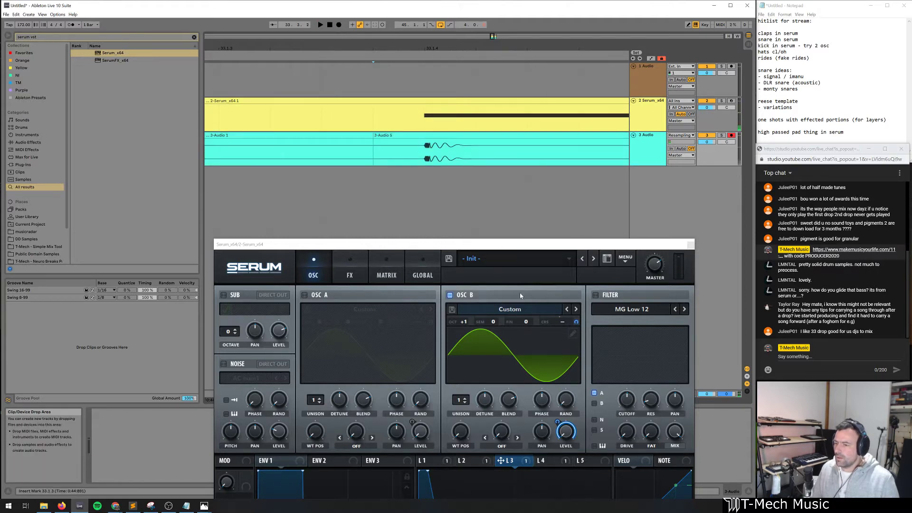
# Switch oscillator A back on and resample the note with both oscillators together
pyautogui.click(304, 295)
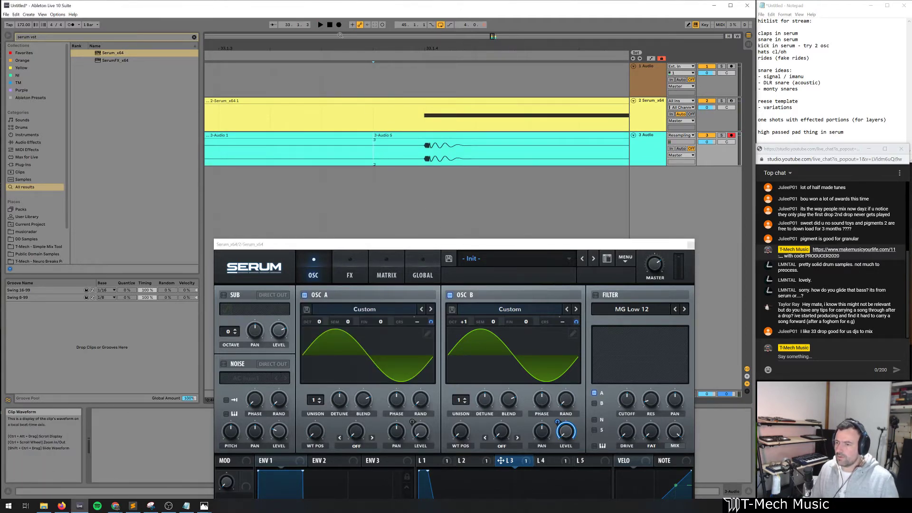
pyautogui.click(338, 24)
pyautogui.press('space')
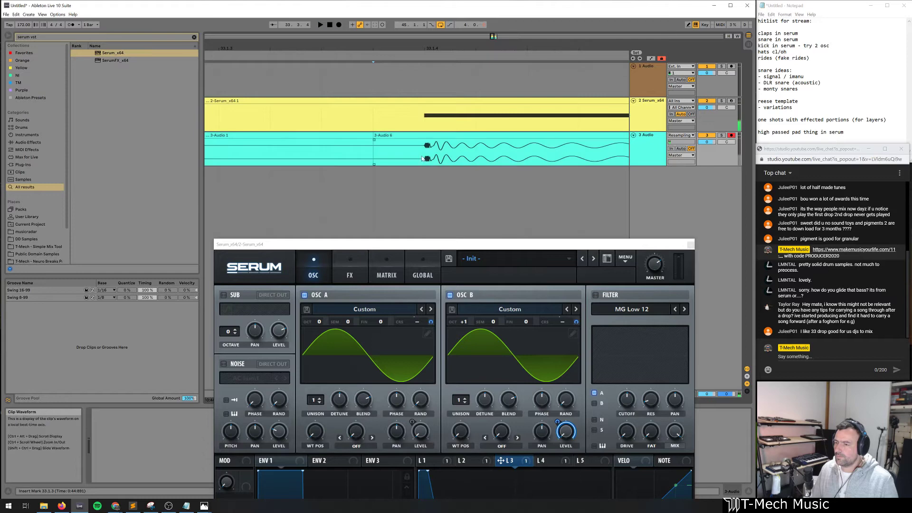
# Shorten LFO 3's level curve by moving its end and hold points much earlier, and resample the combined note
pyautogui.moveTo(475, 245); pyautogui.dragTo(479, 82)
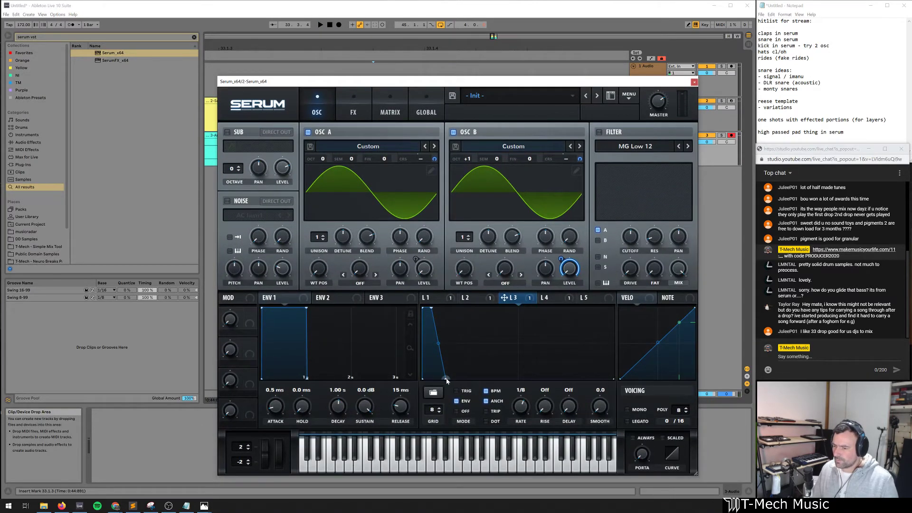
pyautogui.moveTo(446, 380); pyautogui.dragTo(431, 384)
pyautogui.moveTo(431, 308); pyautogui.dragTo(426, 308)
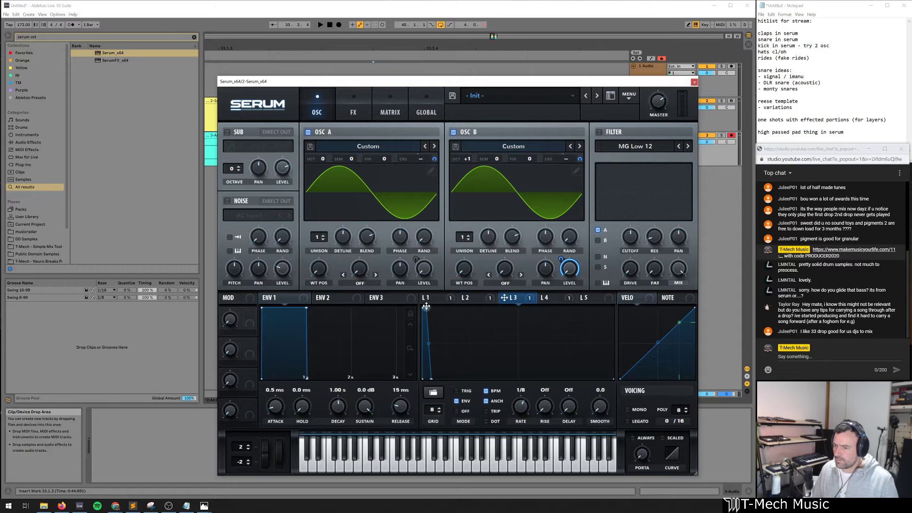
pyautogui.moveTo(594, 85); pyautogui.dragTo(574, 270)
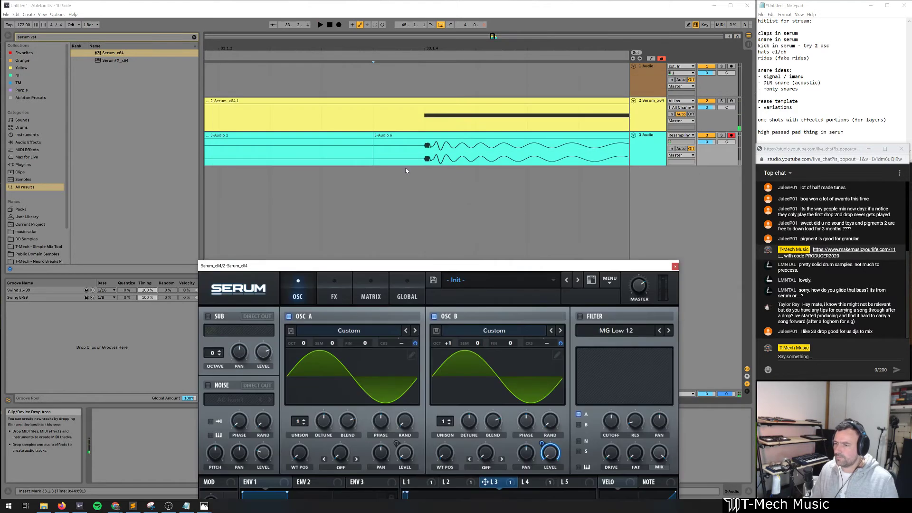
pyautogui.click(339, 25)
pyautogui.press('space')
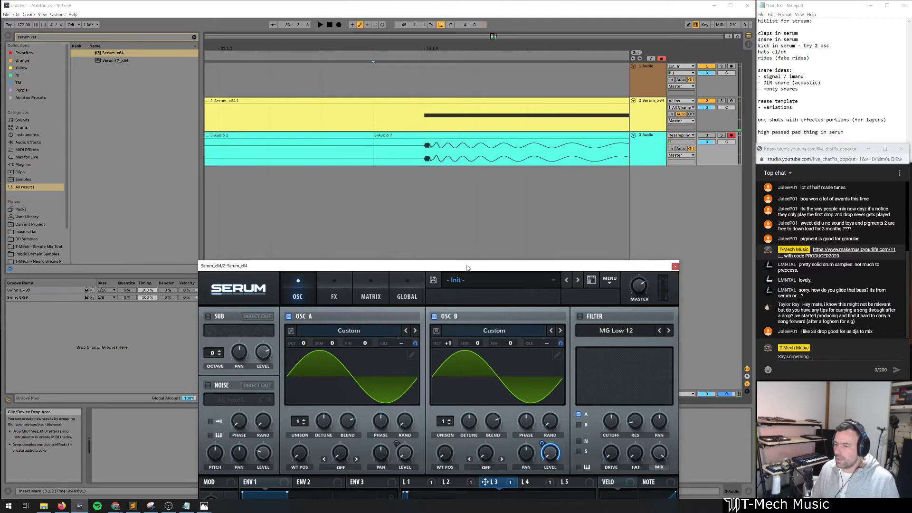
# Set LFO 3's rate to 1/16 and resample the combined note to check its waveform
pyautogui.moveTo(462, 266); pyautogui.dragTo(515, 61)
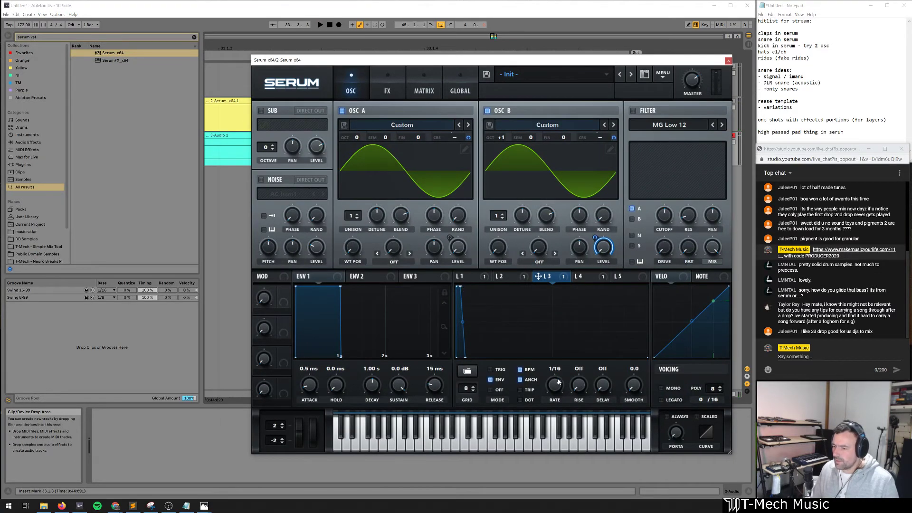
pyautogui.moveTo(445, 66); pyautogui.dragTo(439, 239)
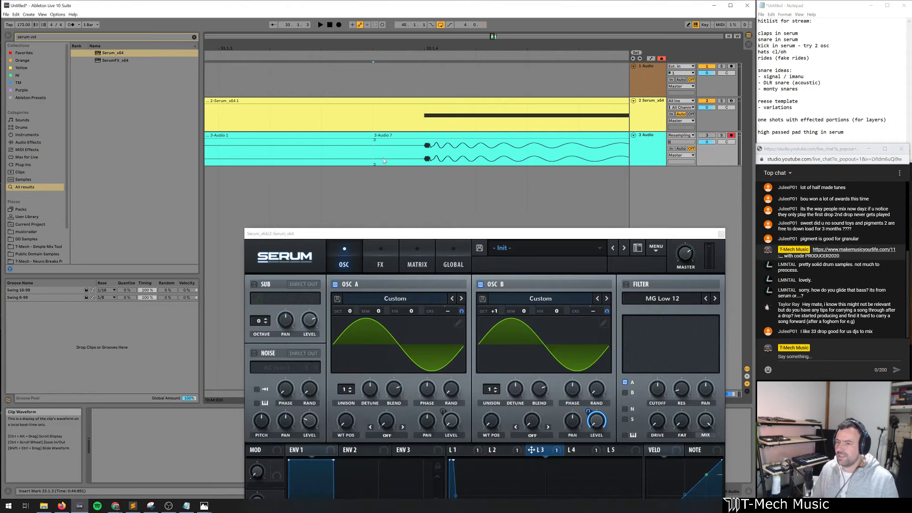
pyautogui.click(339, 25)
pyautogui.press('space')
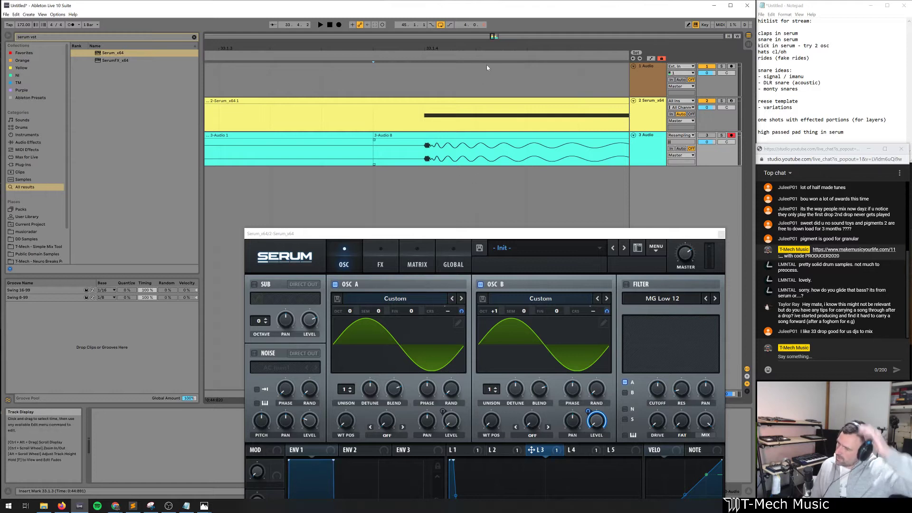
pyautogui.moveTo(499, 49); pyautogui.dragTo(442, 47)
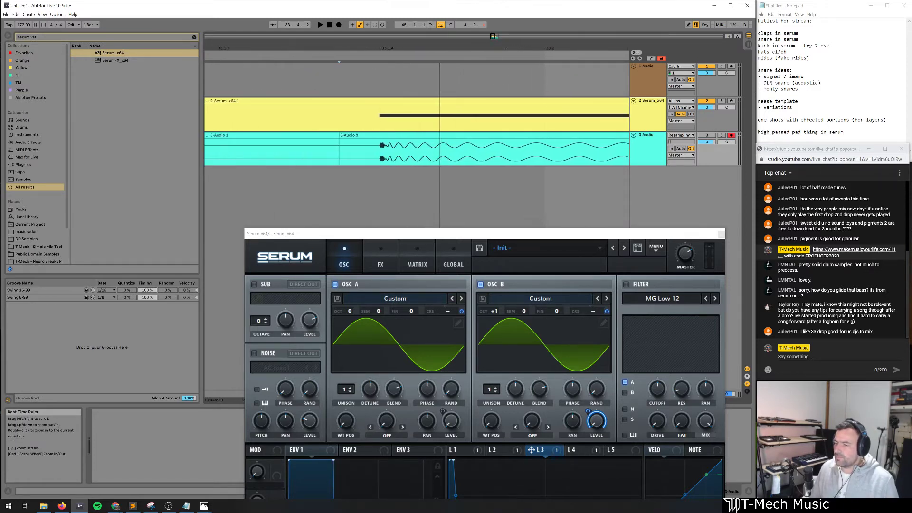
# Lengthen LFO 3's level decay by moving its end point later, and resample the note
pyautogui.moveTo(504, 237); pyautogui.dragTo(482, 84)
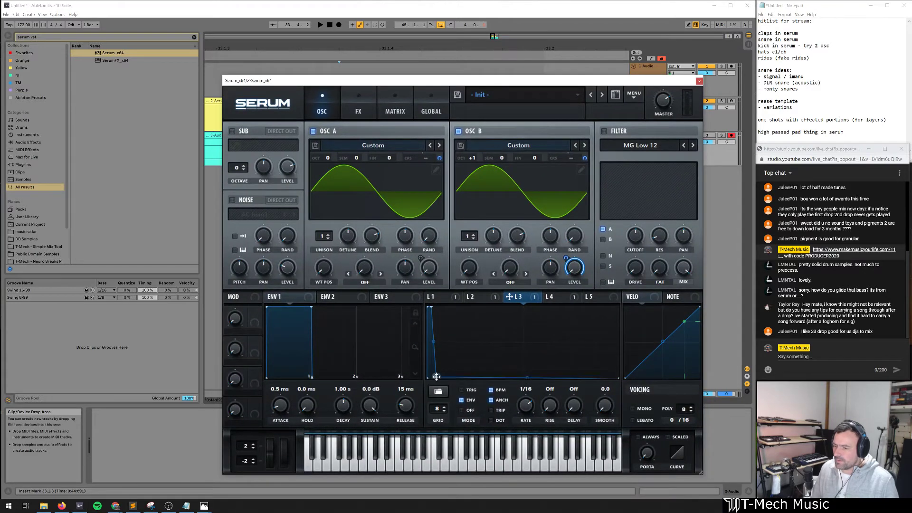
pyautogui.moveTo(436, 377); pyautogui.dragTo(470, 378)
pyautogui.moveTo(452, 78); pyautogui.dragTo(448, 223)
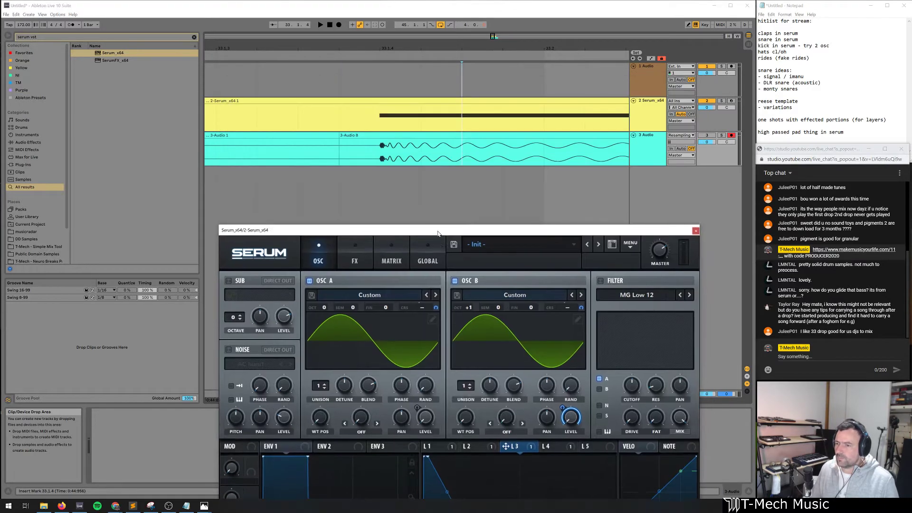
pyautogui.click(346, 43)
pyautogui.click(339, 25)
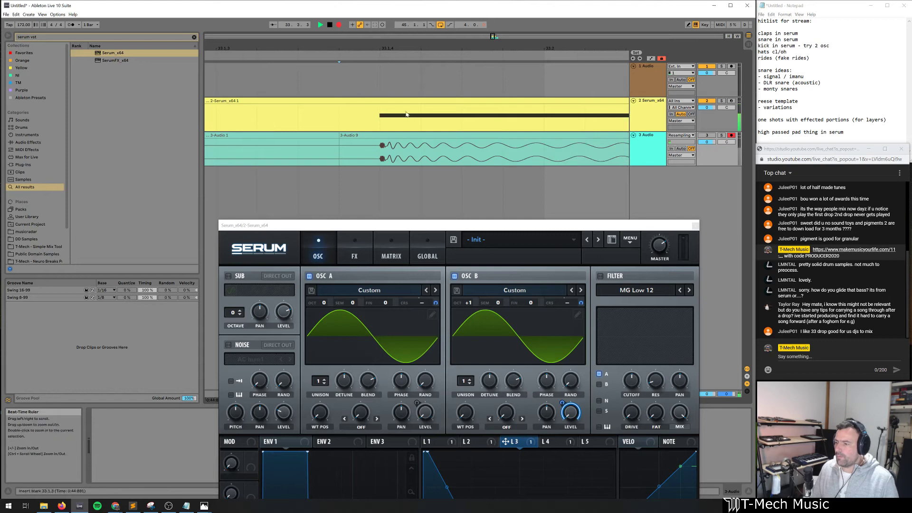
pyautogui.press('space')
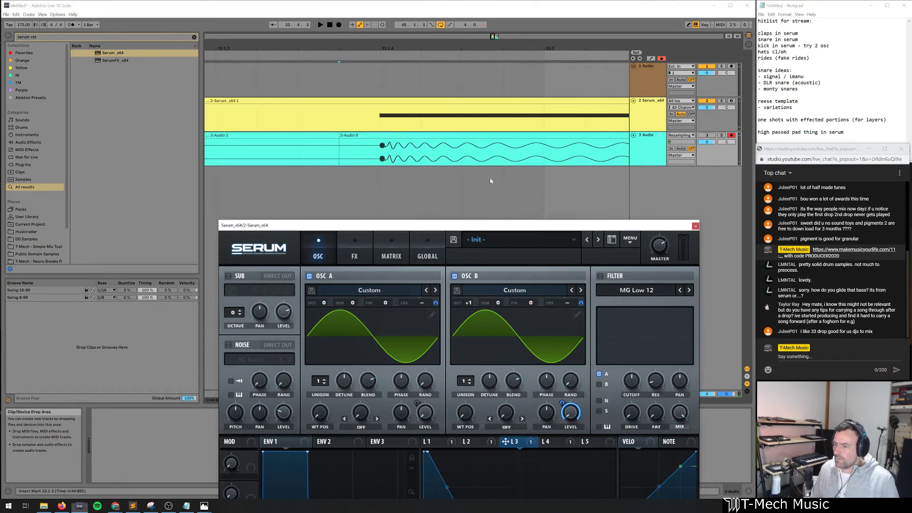
# Steepen LFO 3's level drop by moving the hold point later and the end point earlier, and resample the note
pyautogui.moveTo(464, 223); pyautogui.dragTo(447, 100)
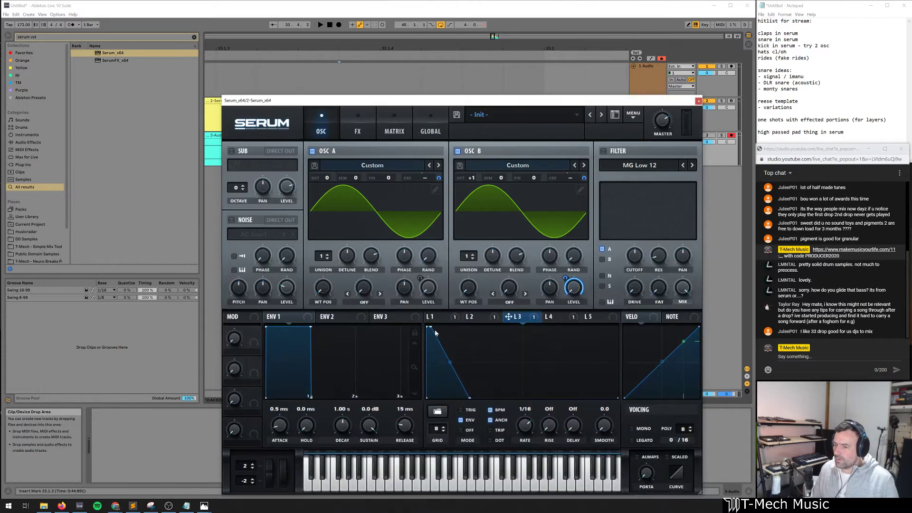
pyautogui.moveTo(433, 328); pyautogui.dragTo(441, 324)
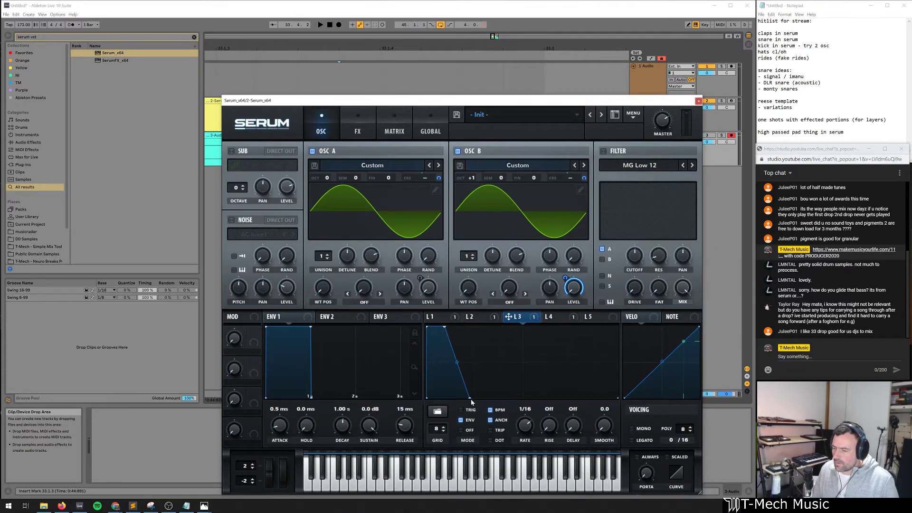
pyautogui.moveTo(470, 399); pyautogui.dragTo(450, 398)
pyautogui.moveTo(431, 104); pyautogui.dragTo(431, 260)
pyautogui.click(339, 25)
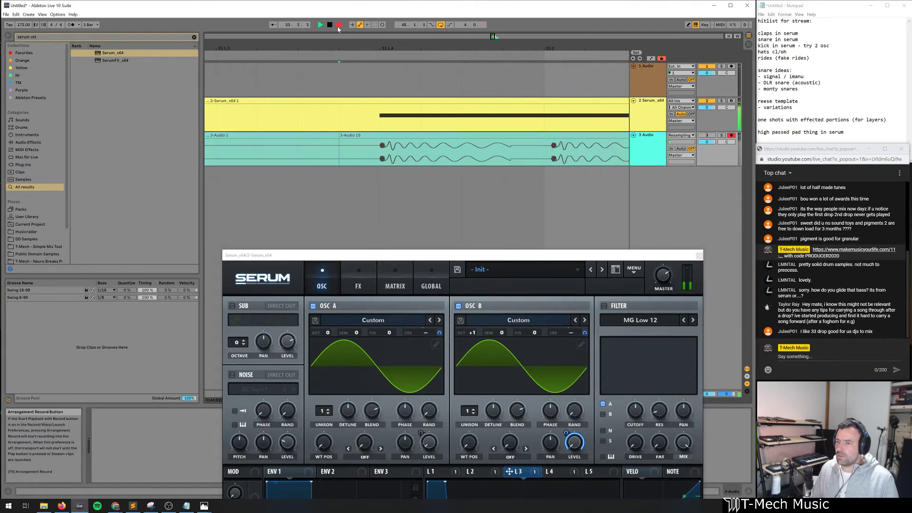
pyautogui.press('space')
# Pull LFO 3's hold and end points closer to the curve's start and resample the note
pyautogui.moveTo(430, 255); pyautogui.dragTo(427, 133)
pyautogui.moveTo(440, 360); pyautogui.dragTo(432, 351)
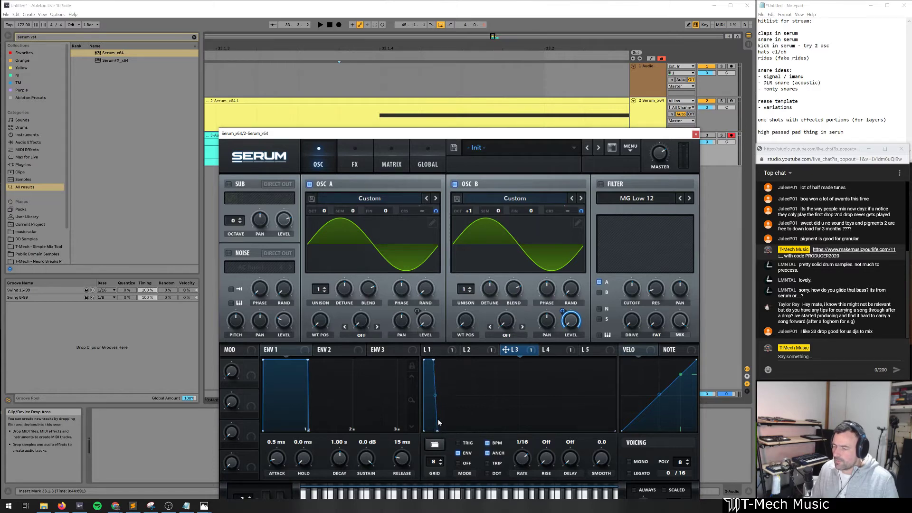
pyautogui.moveTo(374, 132); pyautogui.dragTo(370, 268)
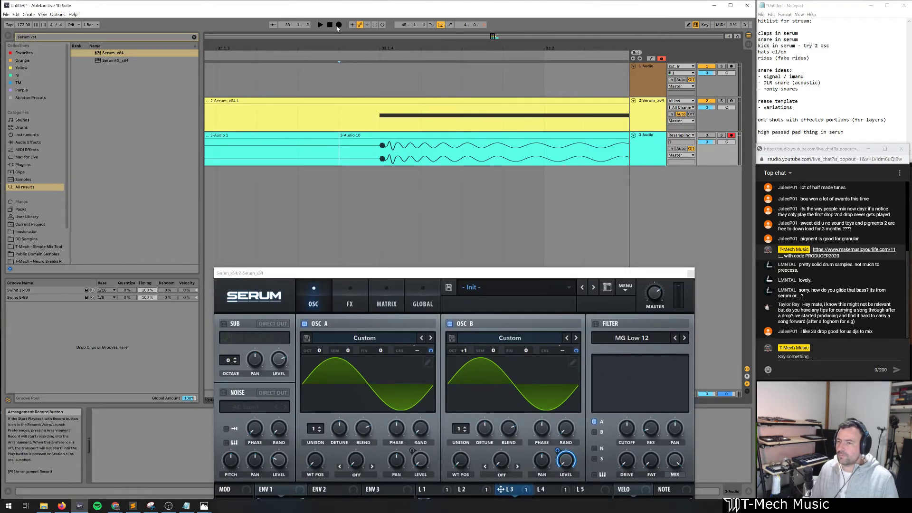
pyautogui.click(339, 25)
pyautogui.press('space')
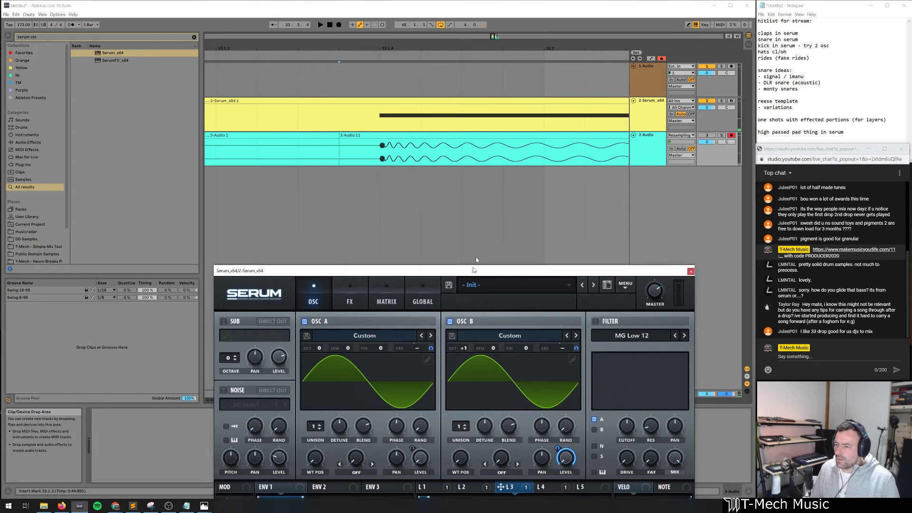
# Shorten LFO 3's hold slightly further and resample the note once more to inspect the waveform
pyautogui.moveTo(474, 272); pyautogui.dragTo(488, 117)
pyautogui.moveTo(441, 346); pyautogui.dragTo(438, 345)
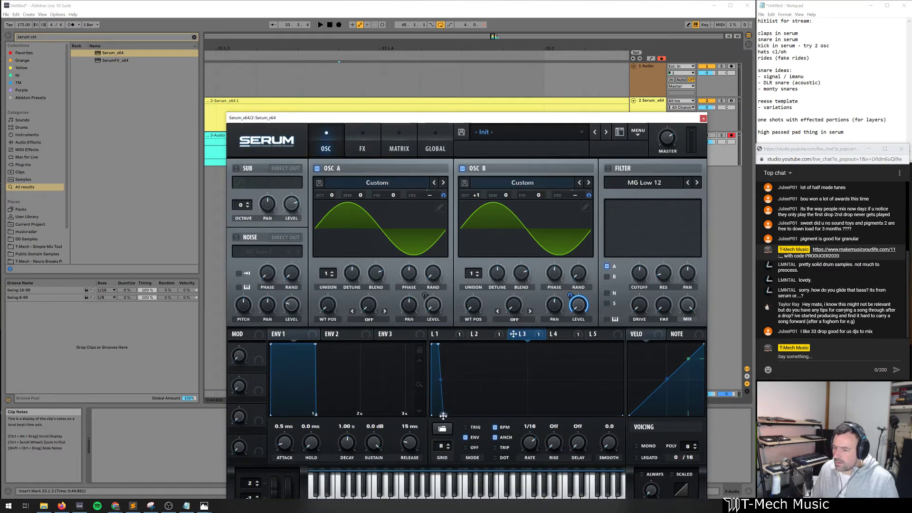
pyautogui.moveTo(469, 118); pyautogui.dragTo(491, 251)
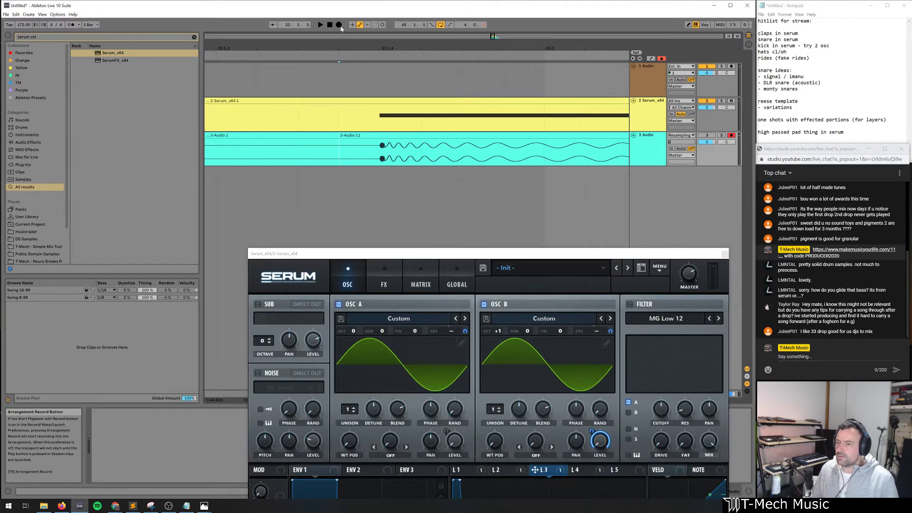
pyautogui.click(338, 25)
pyautogui.press('space')
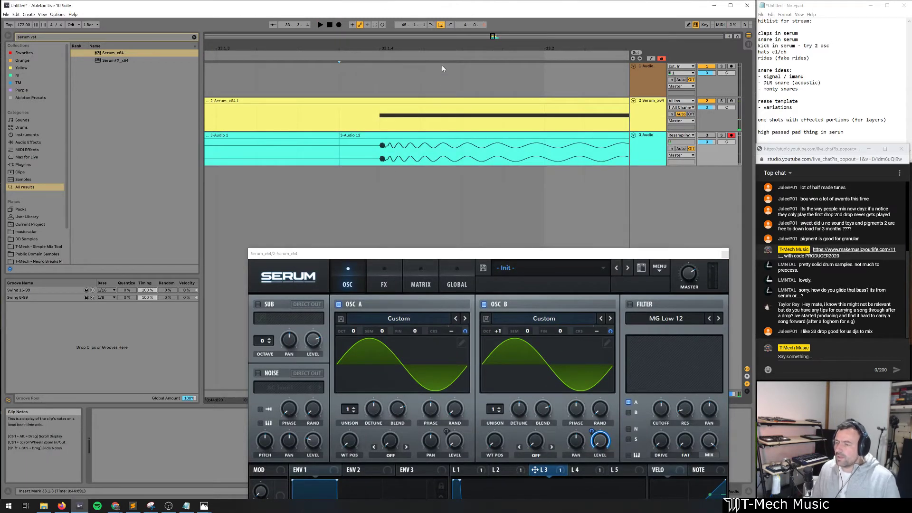
pyautogui.moveTo(445, 48); pyautogui.dragTo(467, 141)
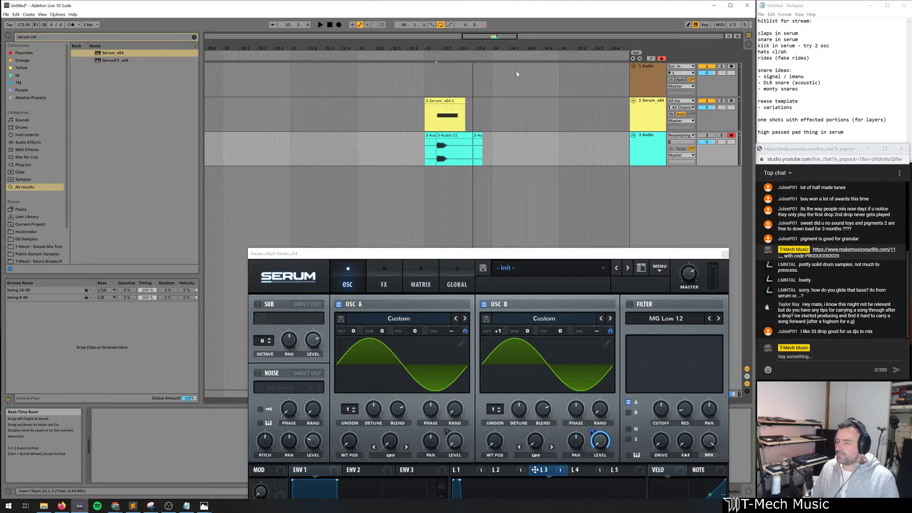
# Start saving the patch as a preset, creating and opening a "20-04 Stream Kit" folder inside the User presets
pyautogui.moveTo(523, 253); pyautogui.dragTo(485, 37)
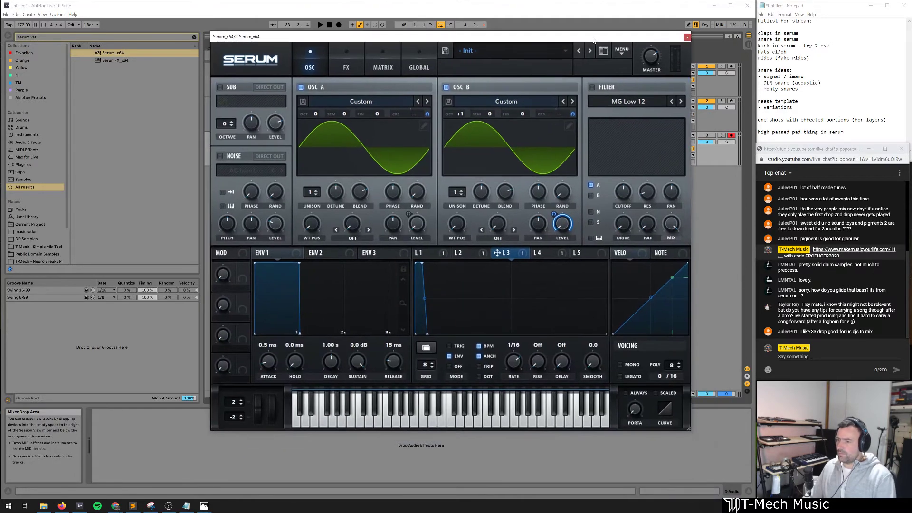
pyautogui.click(445, 51)
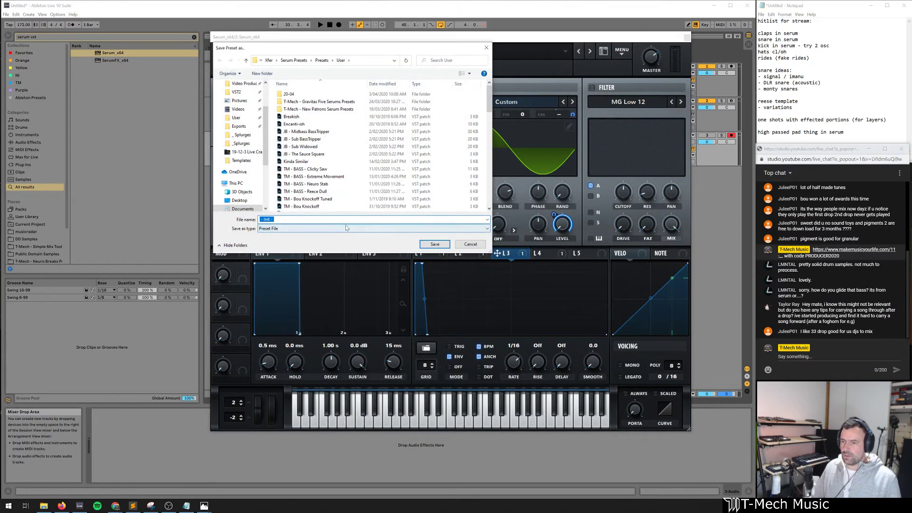
pyautogui.click(262, 73)
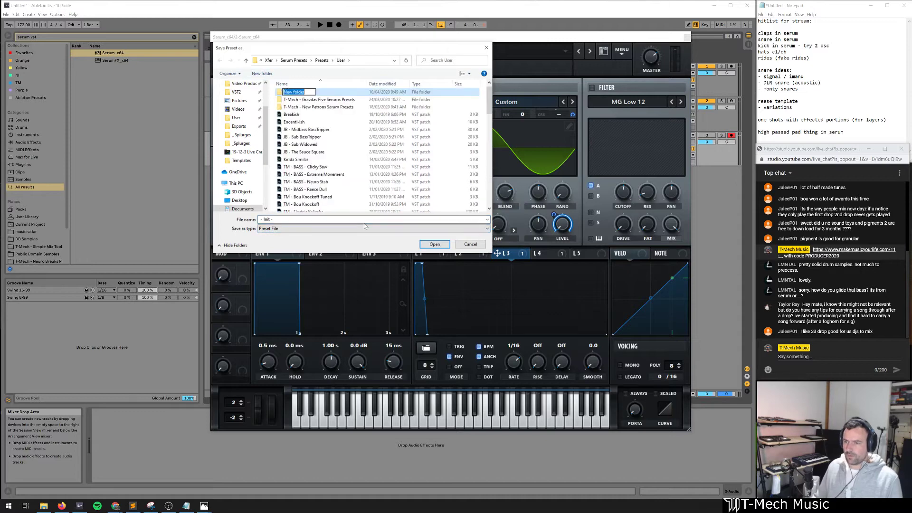
pyautogui.write('20-04')
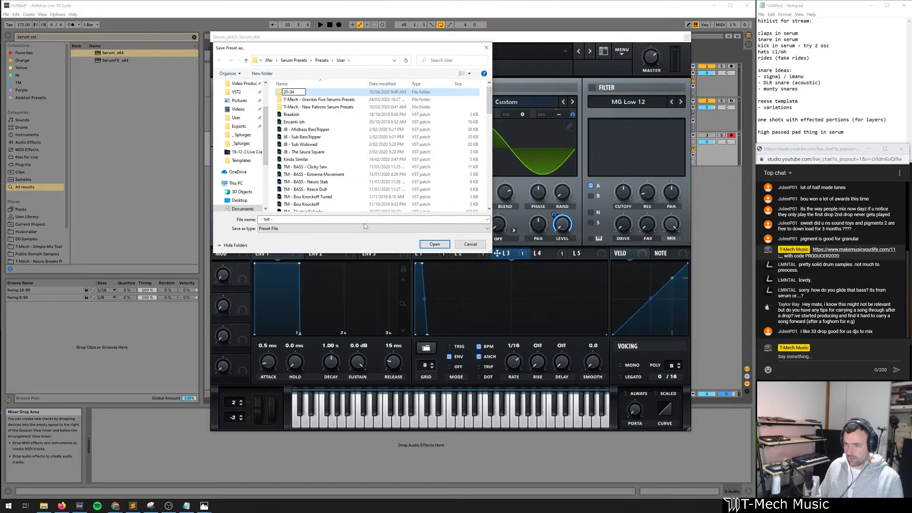
pyautogui.write(' Str')
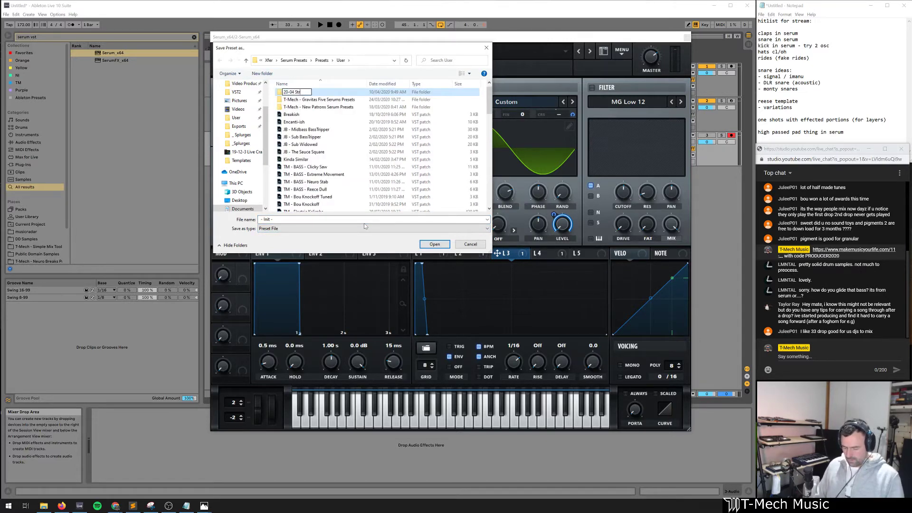
pyautogui.write('eam Kit')
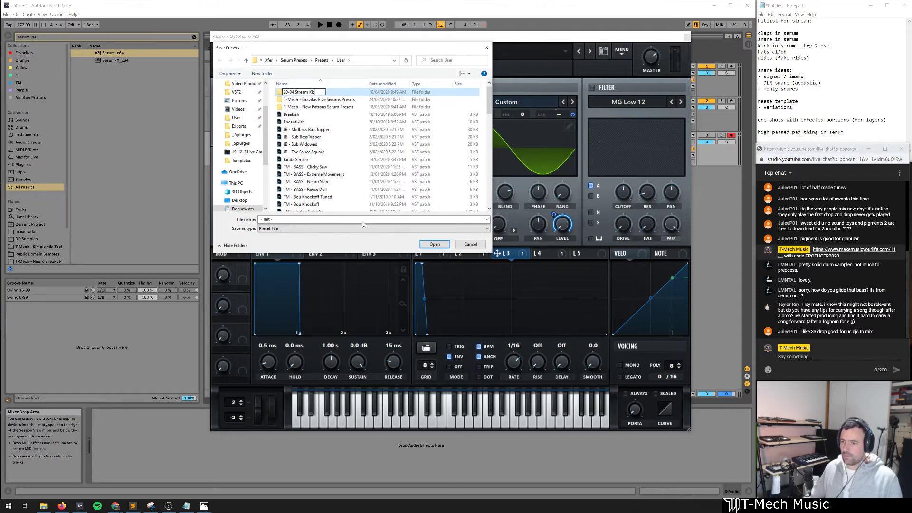
pyautogui.press('Return')
pyautogui.press('Return')
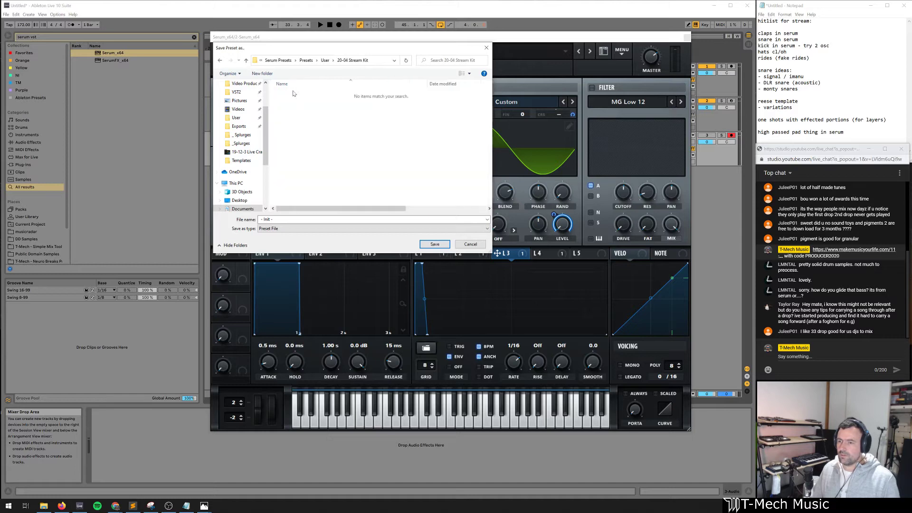
# Save the preset as "TM20 - Kick" and close the synth's window
pyautogui.write('TM20 - Kick')
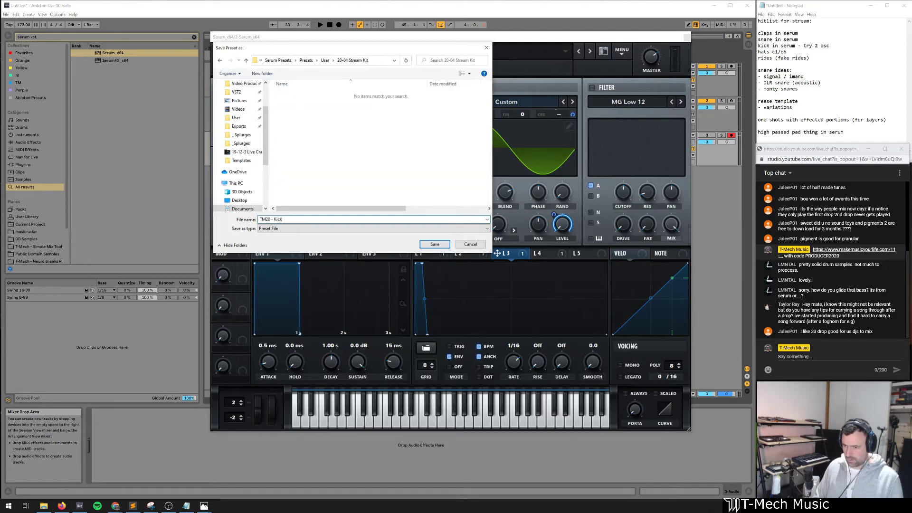
pyautogui.press('Return')
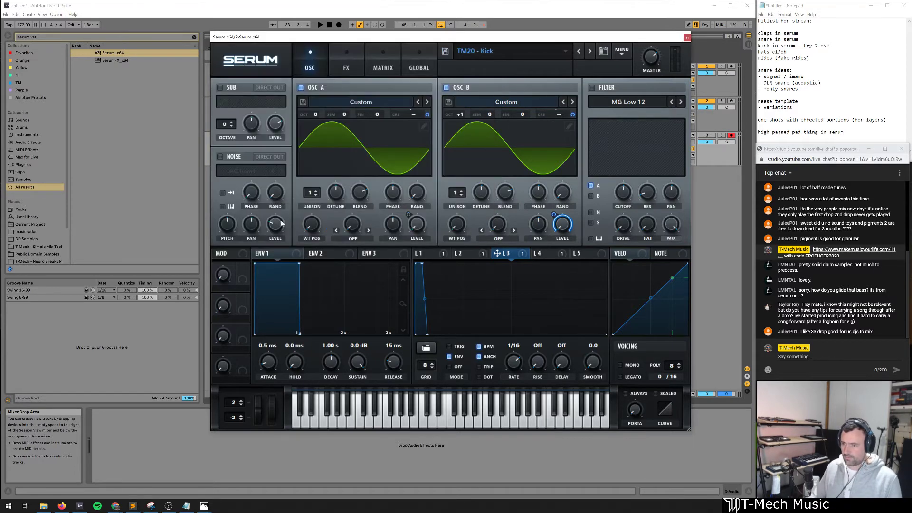
pyautogui.moveTo(666, 38); pyautogui.dragTo(623, 203)
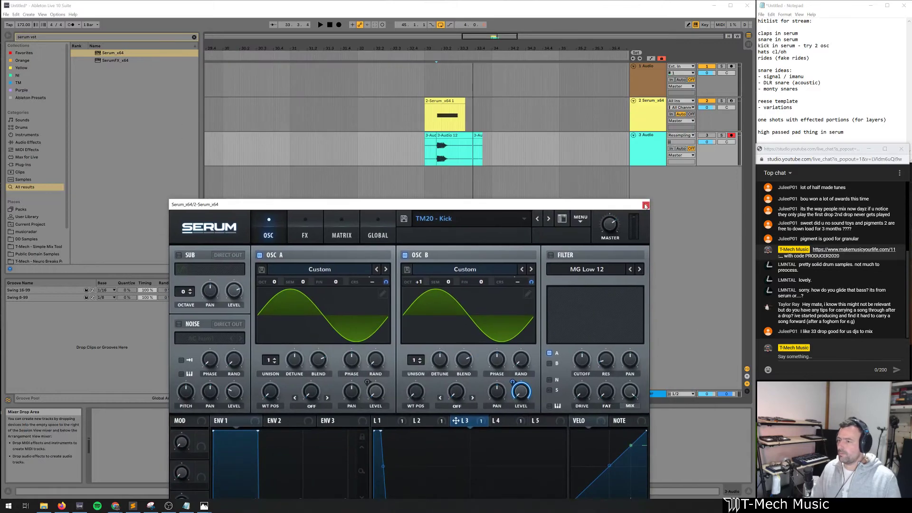
pyautogui.click(645, 204)
# Add a MIDI track below the resampling audio track and load a new Serum_x64 instance on it
pyautogui.click(645, 148)
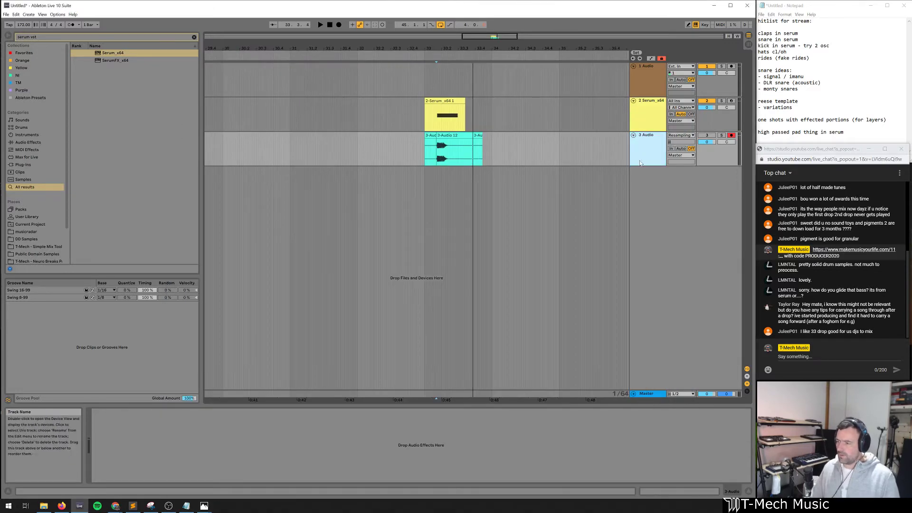
pyautogui.hotkey('ctrl', 'shift', 't')
pyautogui.hotkey('ctrl', 'f')
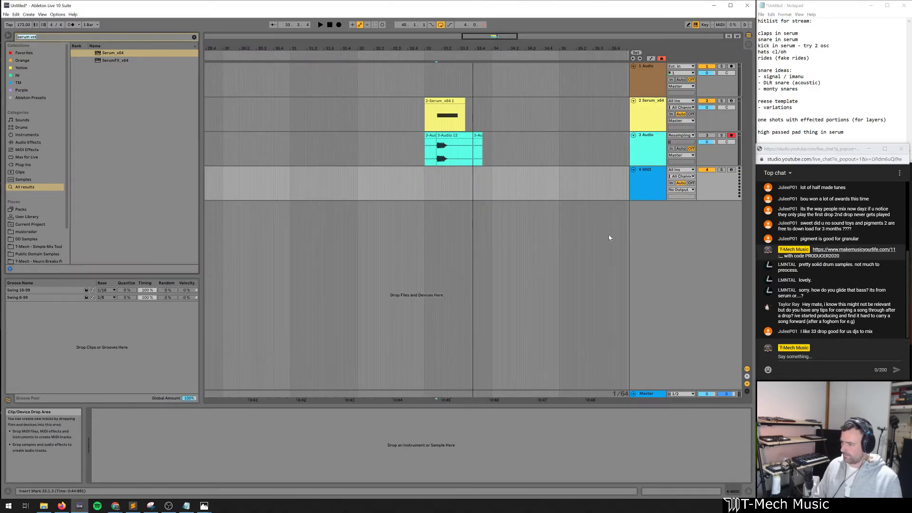
pyautogui.write('serum vst')
pyautogui.press('Down')
pyautogui.press('Return')
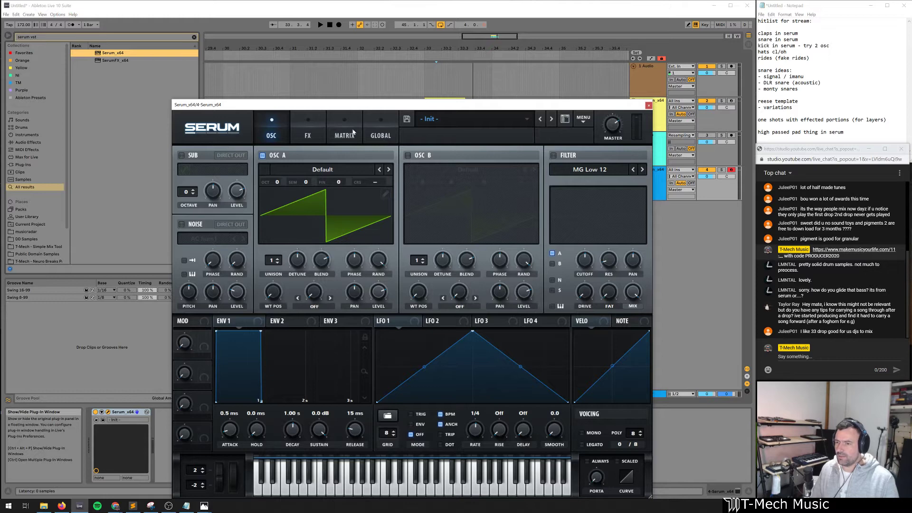
# Enable the noise oscillator with the AC hum1 sample and switch oscillator A off
pyautogui.moveTo(382, 108); pyautogui.dragTo(357, 23)
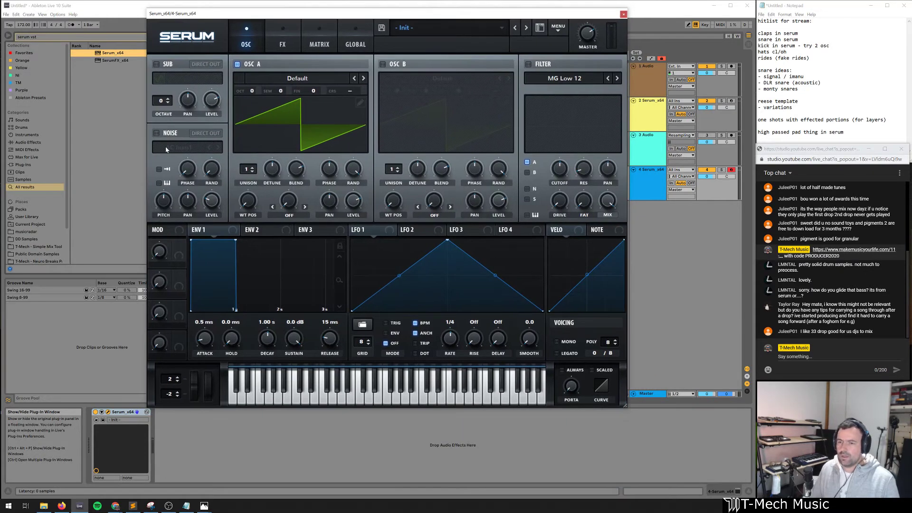
pyautogui.click(157, 133)
pyautogui.click(237, 63)
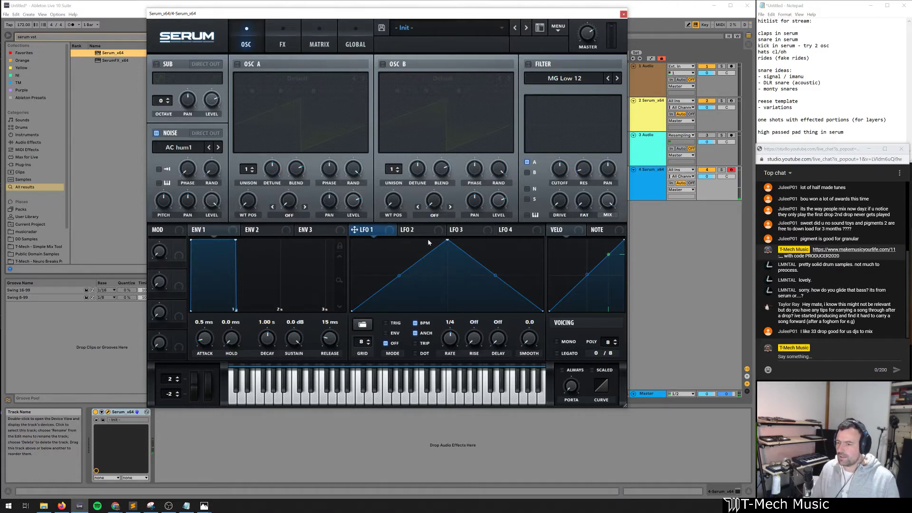
# Reshape LFO 1 into a falling ramp, assign it to the noise level, and set its mode to ENV
pyautogui.moveTo(446, 240); pyautogui.dragTo(203, 246)
pyautogui.moveTo(203, 191); pyautogui.dragTo(200, 158)
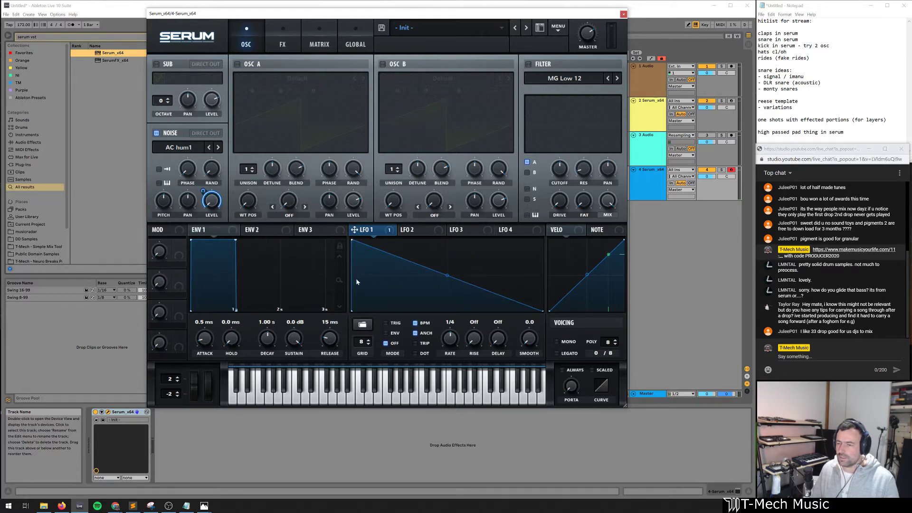
pyautogui.click(385, 333)
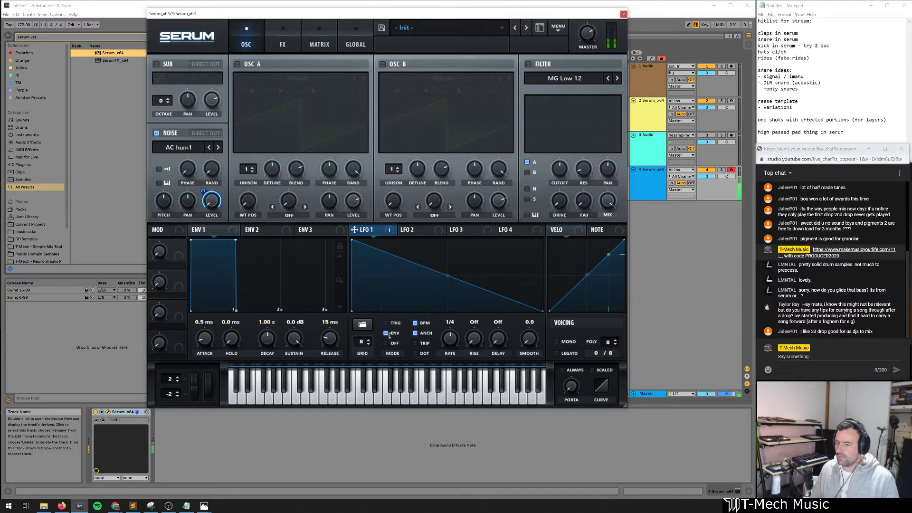
# Reshape LFO 1 into three quick full-height spikes at the start, followed by a long falling tail from full level, for a clap-like envelope
pyautogui.doubleClick(371, 256)
pyautogui.moveTo(371, 257); pyautogui.dragTo(364, 246)
pyautogui.doubleClick(372, 295)
pyautogui.moveTo(372, 294); pyautogui.dragTo(370, 328)
pyautogui.moveTo(364, 246); pyautogui.dragTo(388, 338)
pyautogui.doubleClick(373, 261)
pyautogui.doubleClick(387, 268)
pyautogui.moveTo(379, 277); pyautogui.dragTo(378, 298)
pyautogui.doubleClick(389, 262)
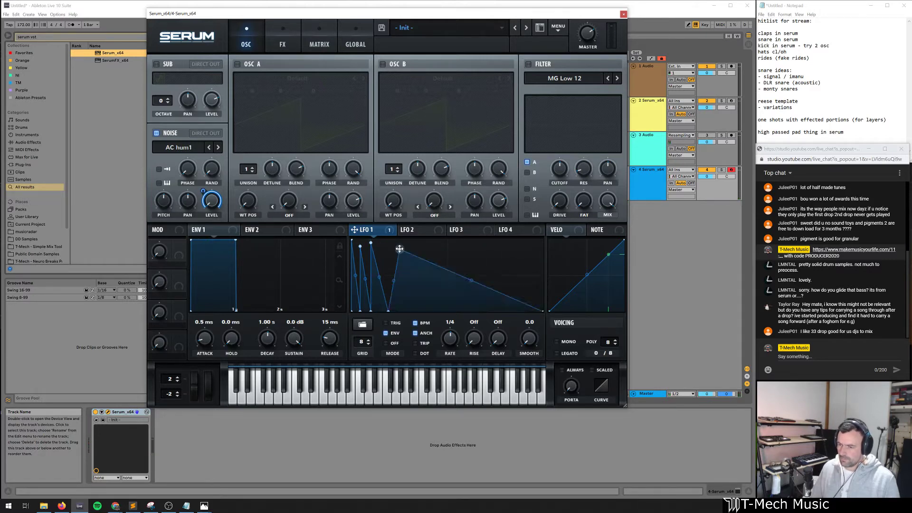
pyautogui.moveTo(389, 262); pyautogui.dragTo(389, 241)
pyautogui.doubleClick(390, 241)
pyautogui.doubleClick(400, 260)
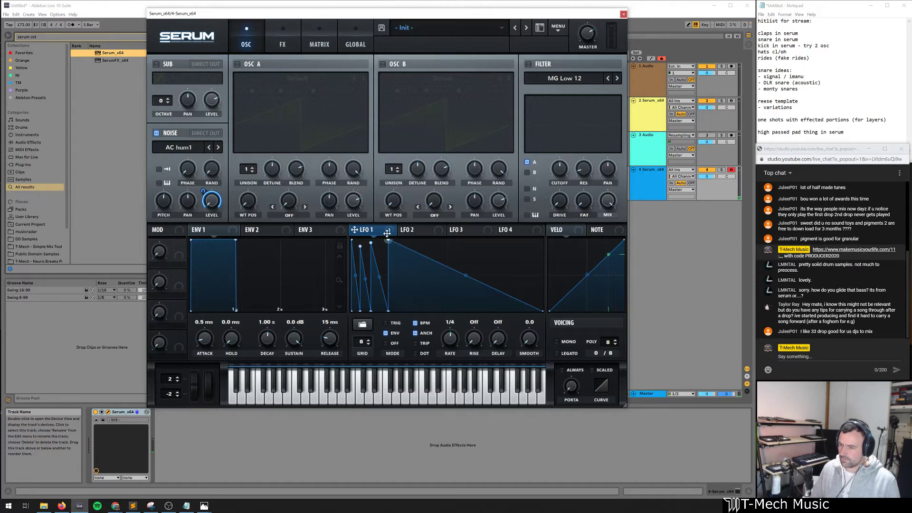
# Turn off BPM sync for LFO 1 and set its rate to 10.9 Hz
pyautogui.moveTo(444, 329); pyautogui.dragTo(448, 350)
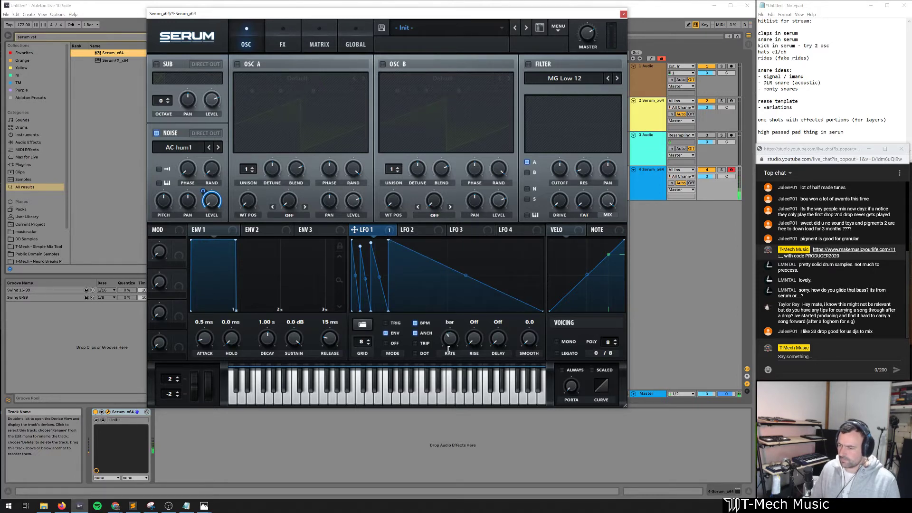
pyautogui.click(414, 323)
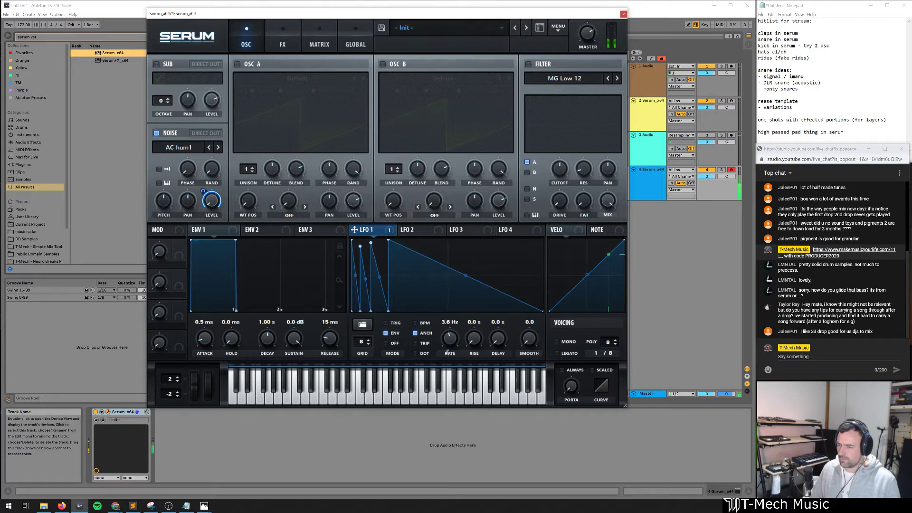
pyautogui.moveTo(447, 353); pyautogui.dragTo(448, 325)
# Lower the start of LFO 1's tail, add a point midway to bend its decay, and raise the rate to 16.8 Hz
pyautogui.doubleClick(413, 276)
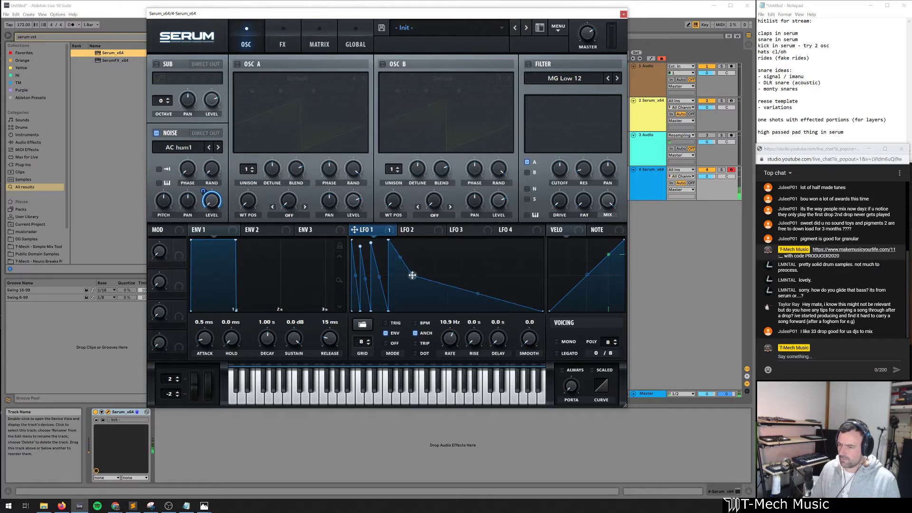
pyautogui.moveTo(412, 275); pyautogui.dragTo(402, 281)
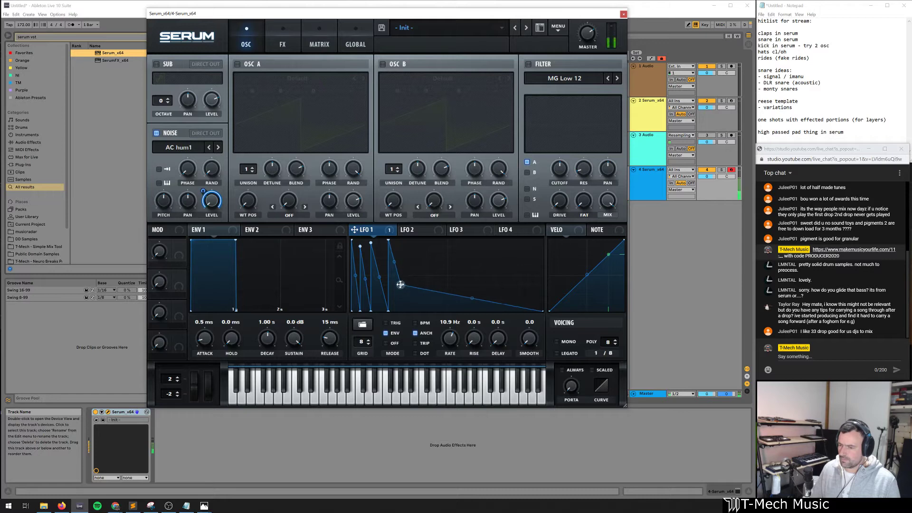
pyautogui.moveTo(388, 241); pyautogui.dragTo(480, 287)
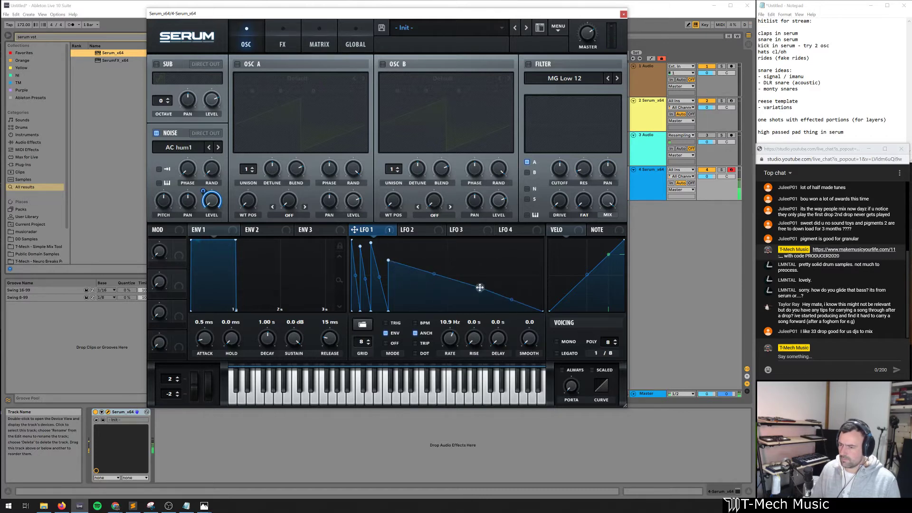
pyautogui.moveTo(450, 337)
pyautogui.mouseDown()
pyautogui.moveTo(446, 345)
pyautogui.moveTo(450, 330)
pyautogui.moveTo(446, 337)
pyautogui.mouseUp()
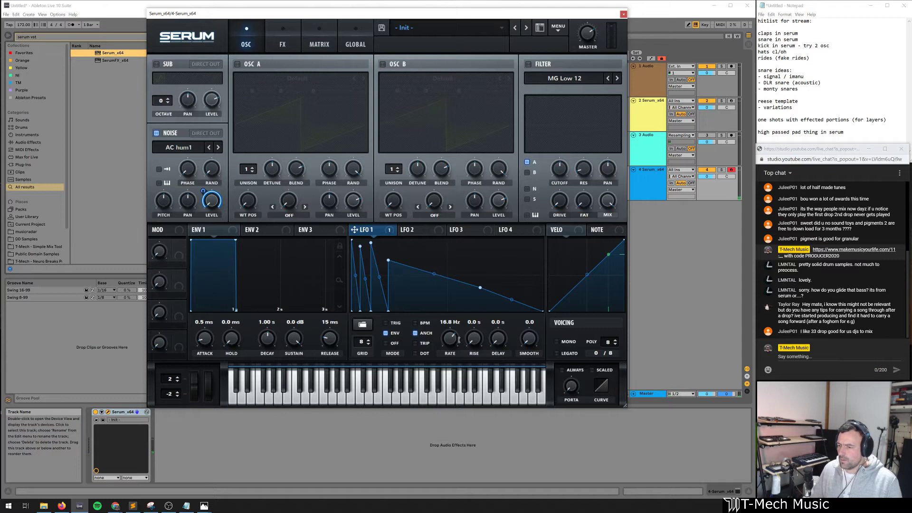
# Set LFO 1's rate to 6.5 Hz and run the noise oscillator through a Band 12 filter with a raised cutoff
pyautogui.moveTo(452, 340); pyautogui.dragTo(451, 341)
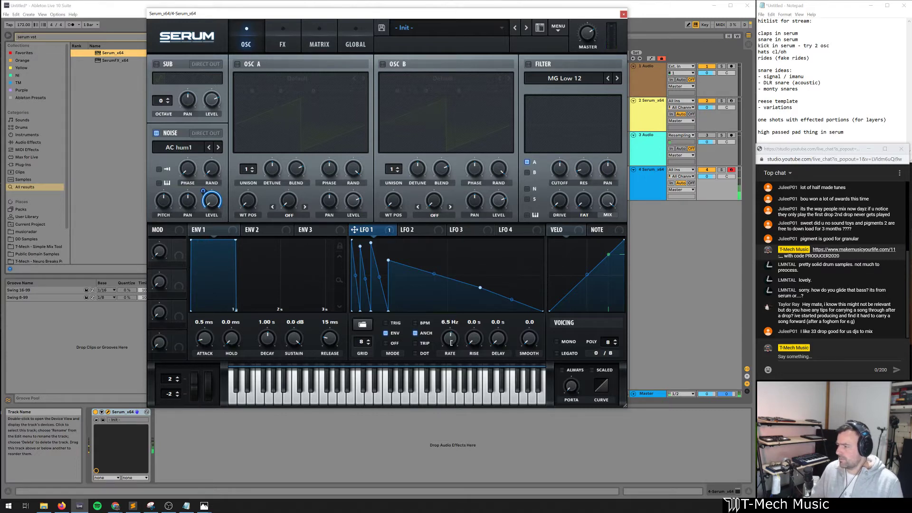
pyautogui.click(555, 82)
pyautogui.moveTo(547, 88)
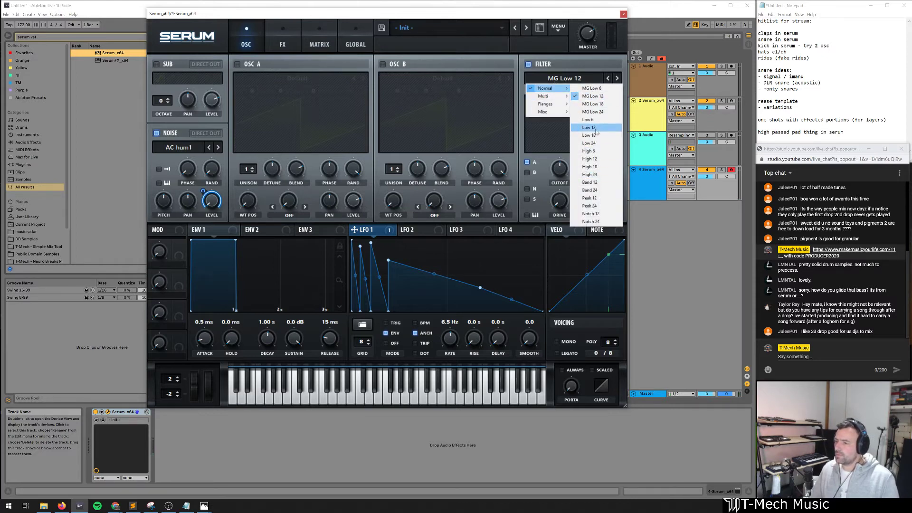
pyautogui.click(589, 182)
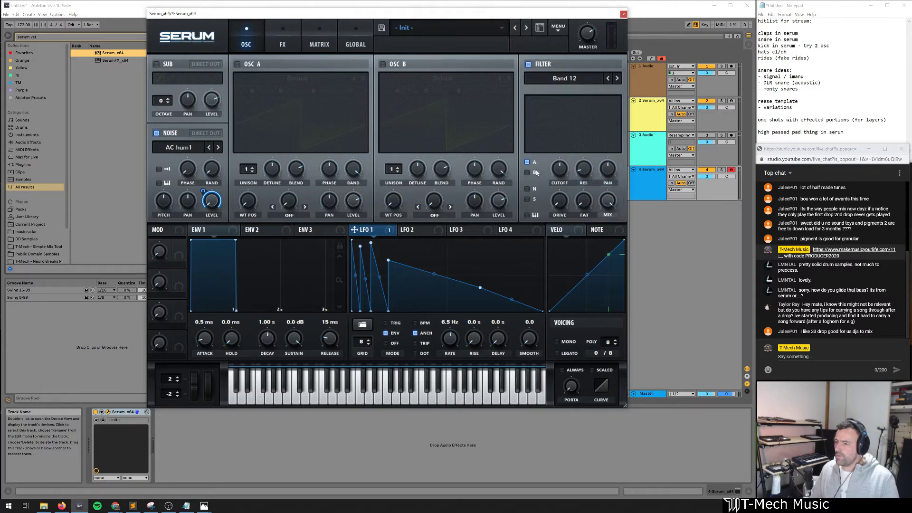
pyautogui.click(527, 188)
pyautogui.moveTo(561, 175); pyautogui.dragTo(563, 163)
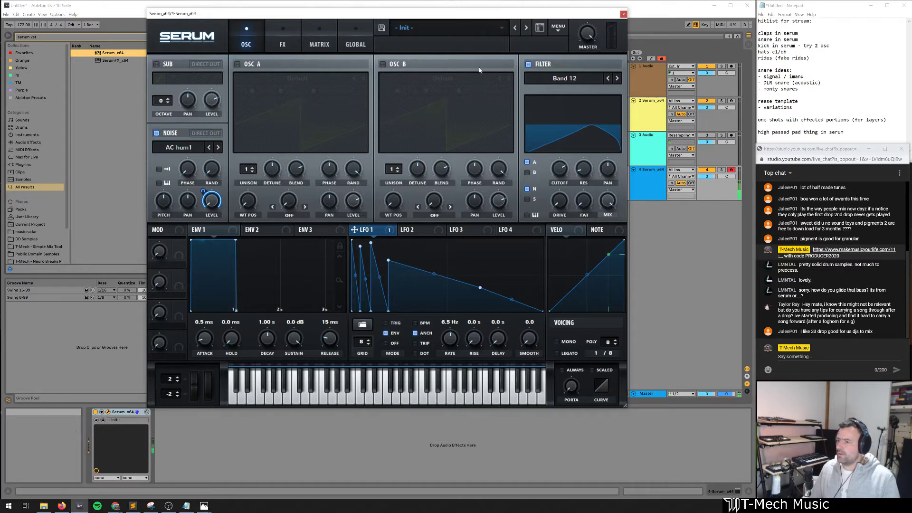
# Enable the Reverb and Tube Distortion effects and give the distortion a moderate drive
pyautogui.click(282, 44)
pyautogui.click(161, 179)
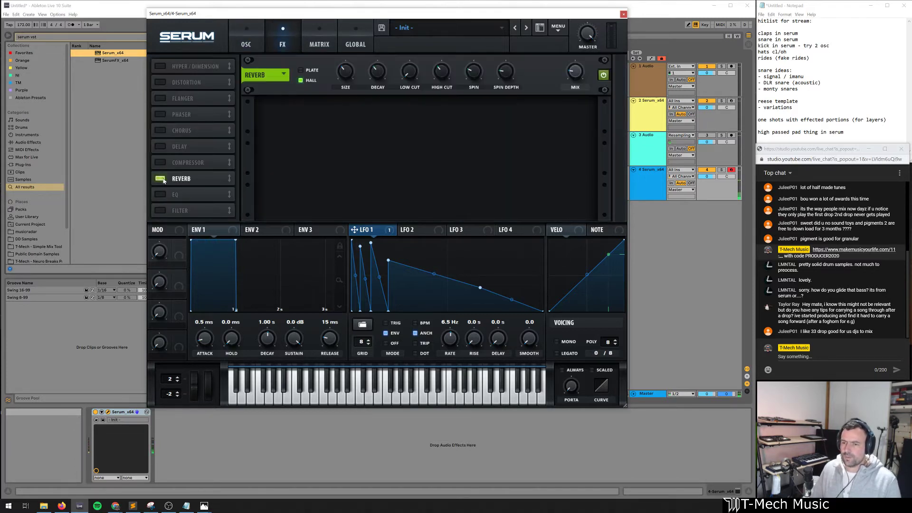
pyautogui.click(160, 82)
pyautogui.moveTo(499, 78); pyautogui.dragTo(491, 23)
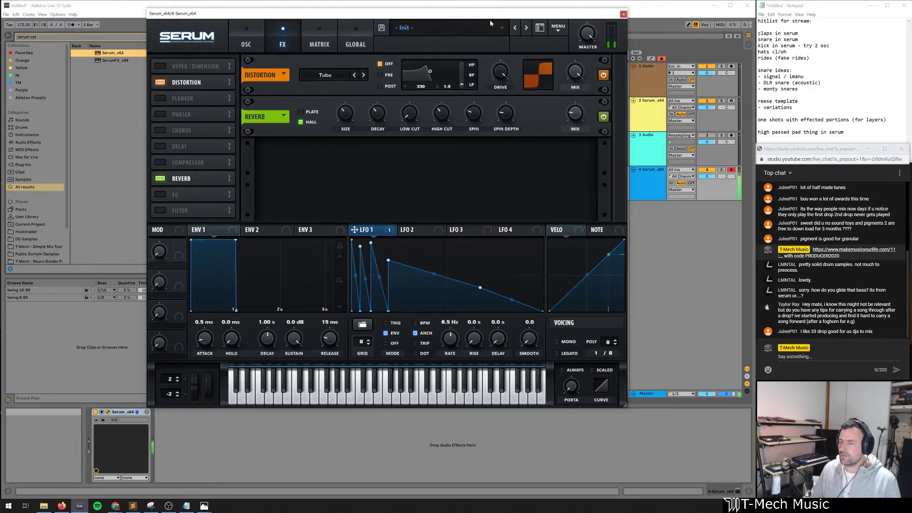
pyautogui.moveTo(500, 76); pyautogui.dragTo(502, 90)
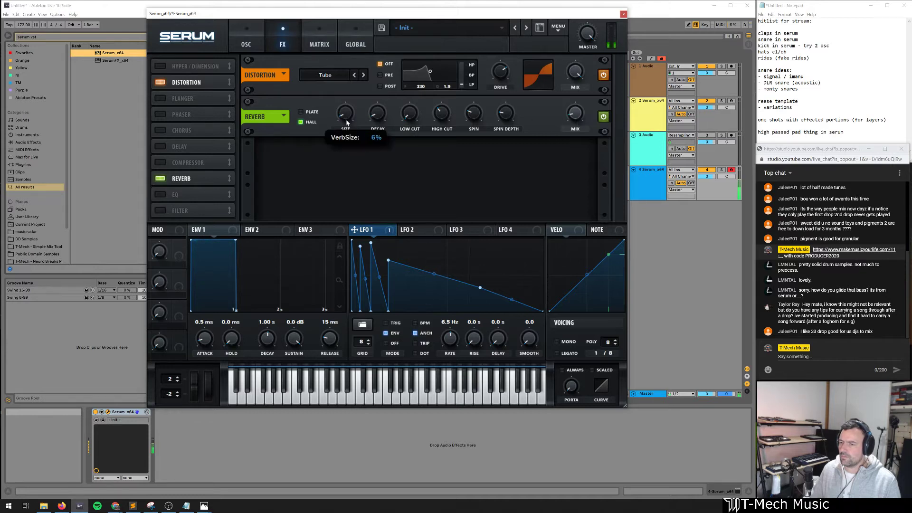
# Add the Compressor to the effects chain and bypass the Reverb
pyautogui.click(160, 163)
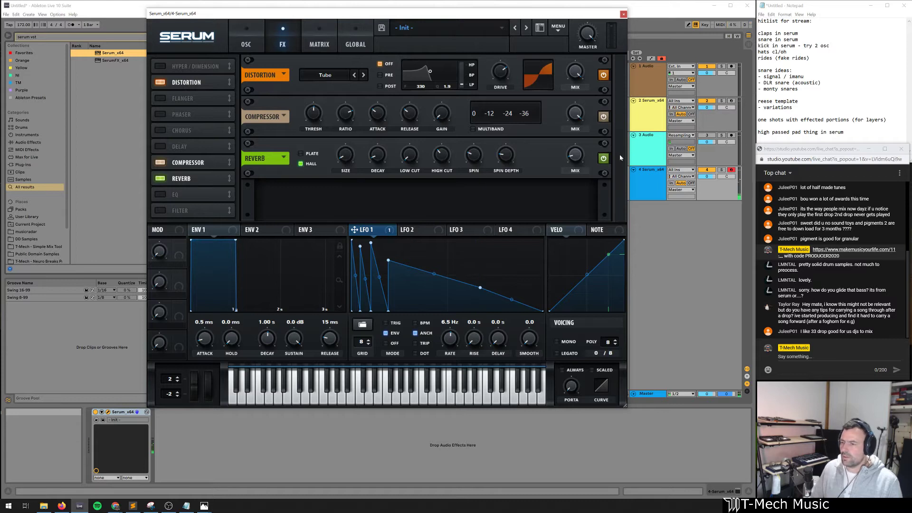
pyautogui.click(603, 160)
pyautogui.moveTo(442, 120)
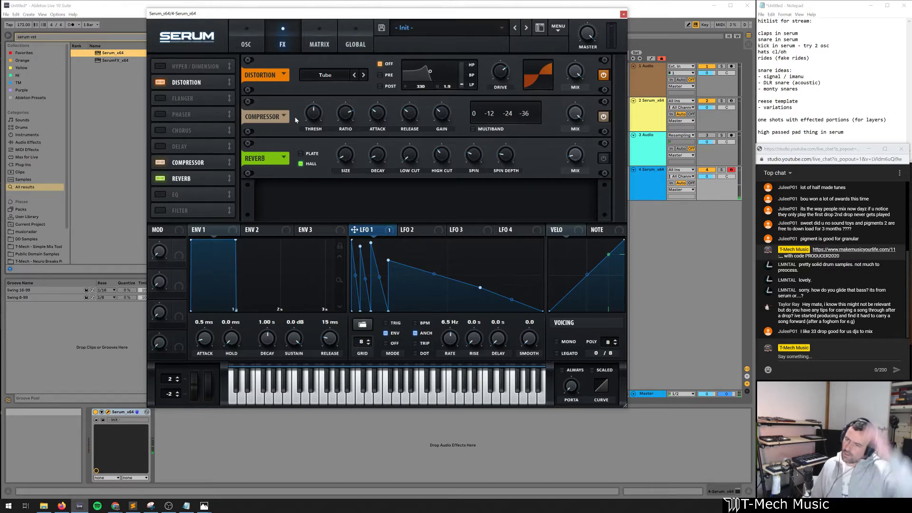
# Audition the Analog noise samples, working back from SID drone to J106 Chorus
pyautogui.click(254, 45)
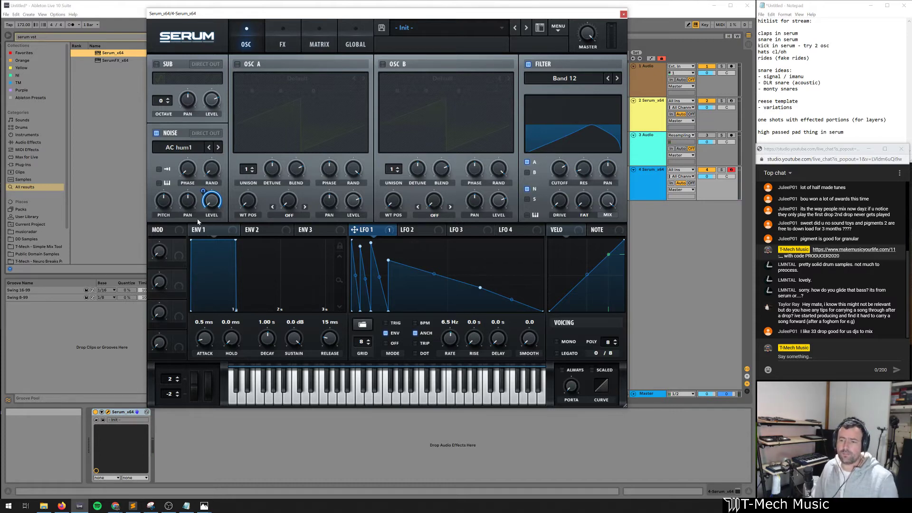
pyautogui.click(179, 147)
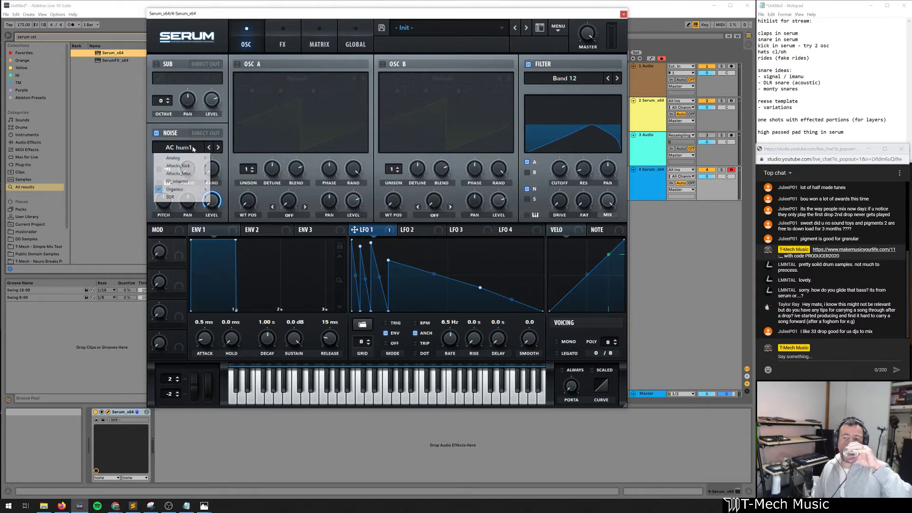
pyautogui.moveTo(189, 190)
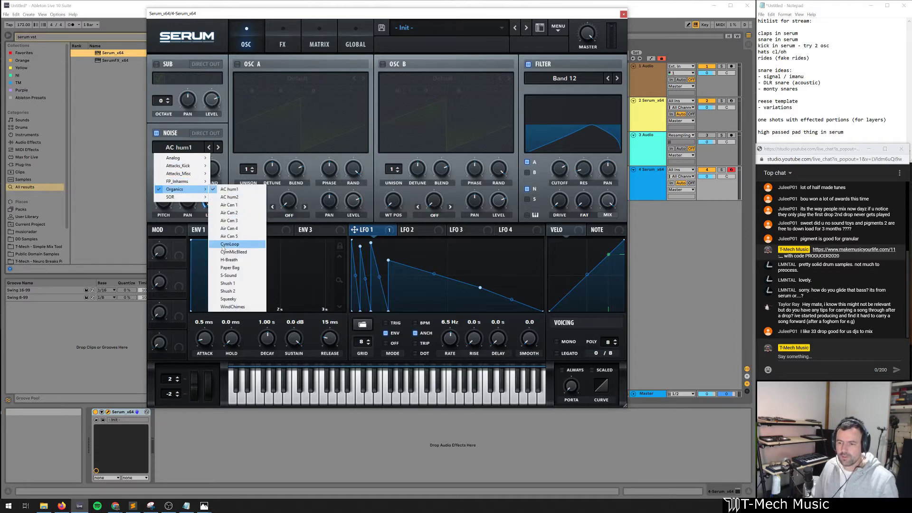
pyautogui.moveTo(190, 160)
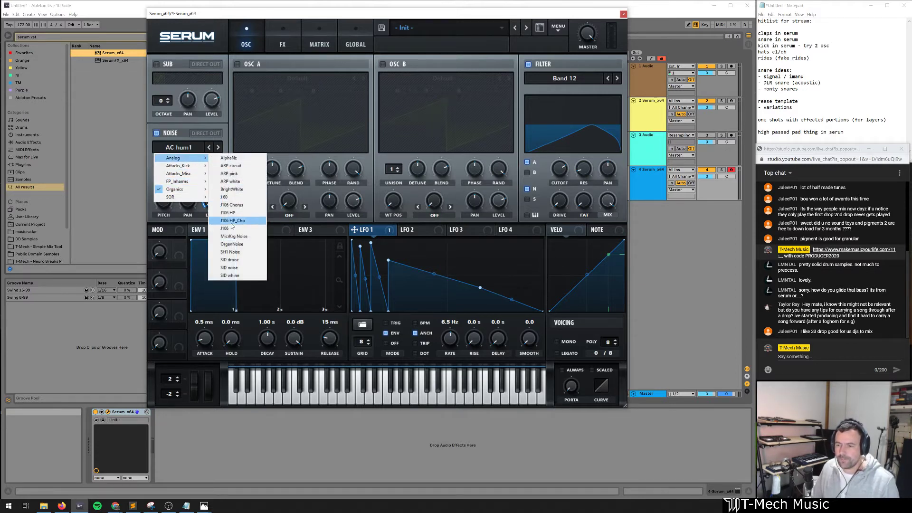
pyautogui.click(237, 260)
pyautogui.click(209, 148)
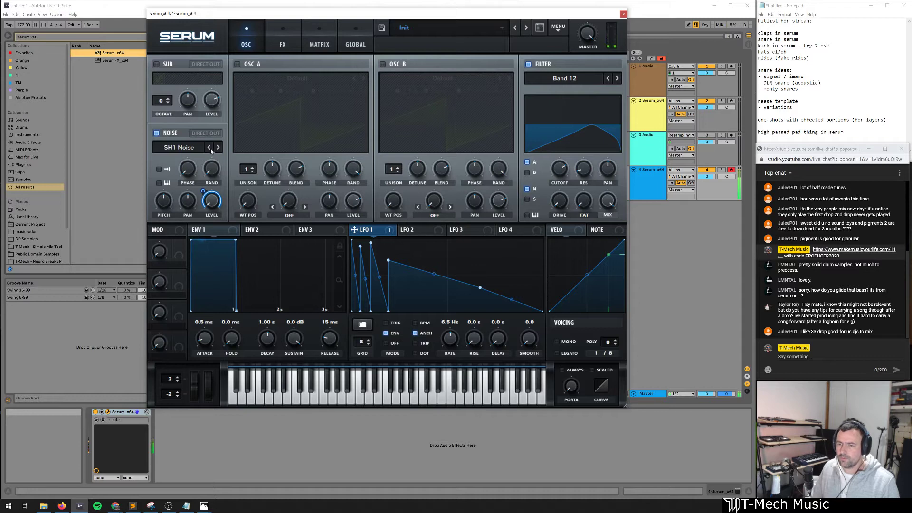
pyautogui.click(209, 148)
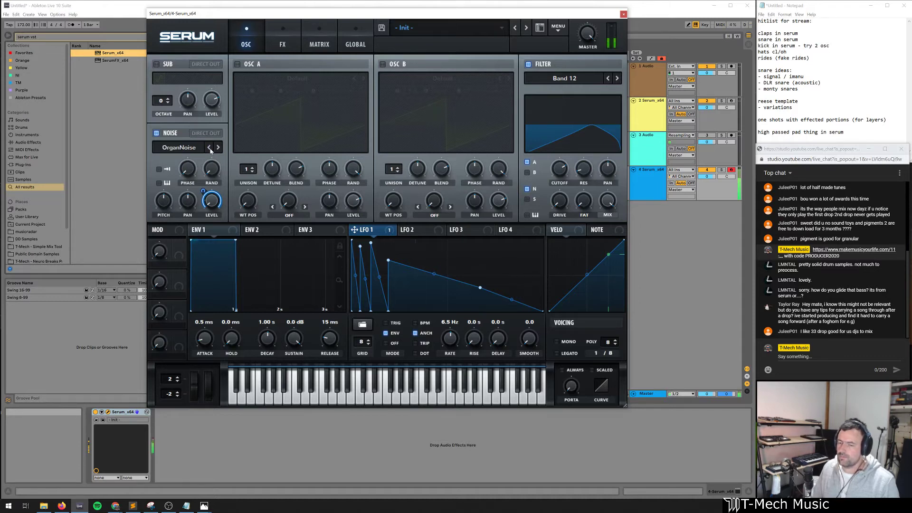
pyautogui.click(209, 148)
pyautogui.click(210, 148)
pyautogui.click(209, 147)
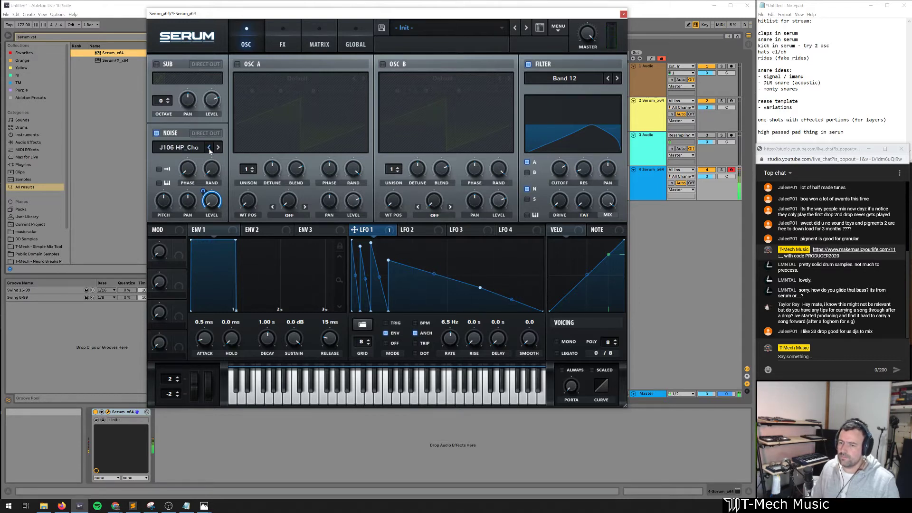
pyautogui.click(214, 148)
pyautogui.click(214, 148)
# Audition the SOR noise samples, working back from Strange Flow to Atmos 14
pyautogui.click(183, 148)
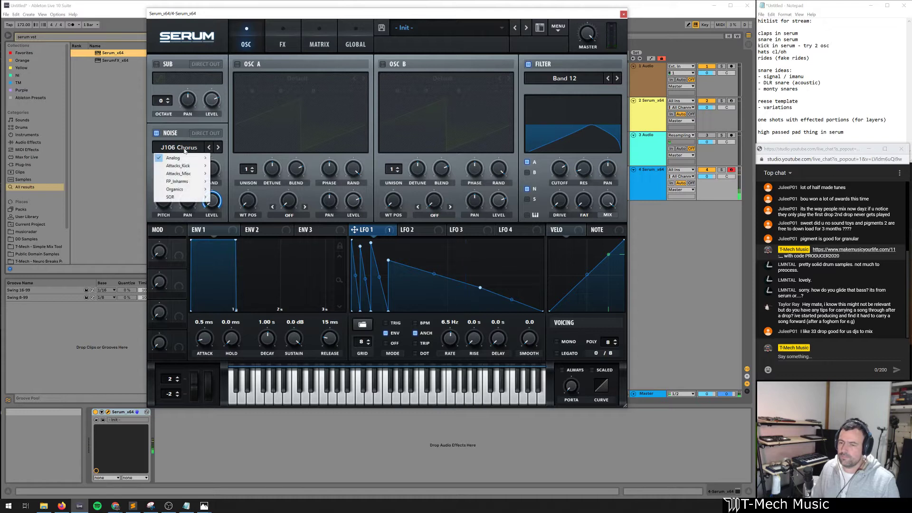
pyautogui.moveTo(182, 190)
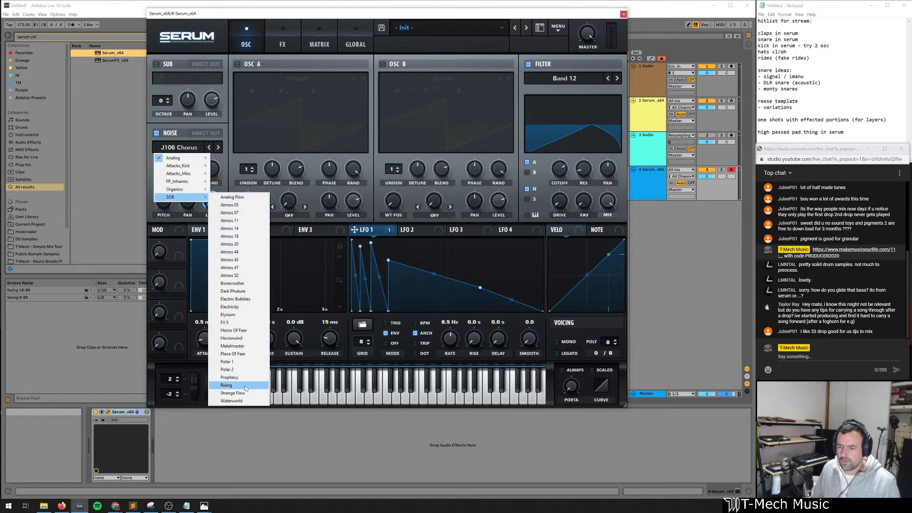
pyautogui.click(232, 392)
pyautogui.click(209, 149)
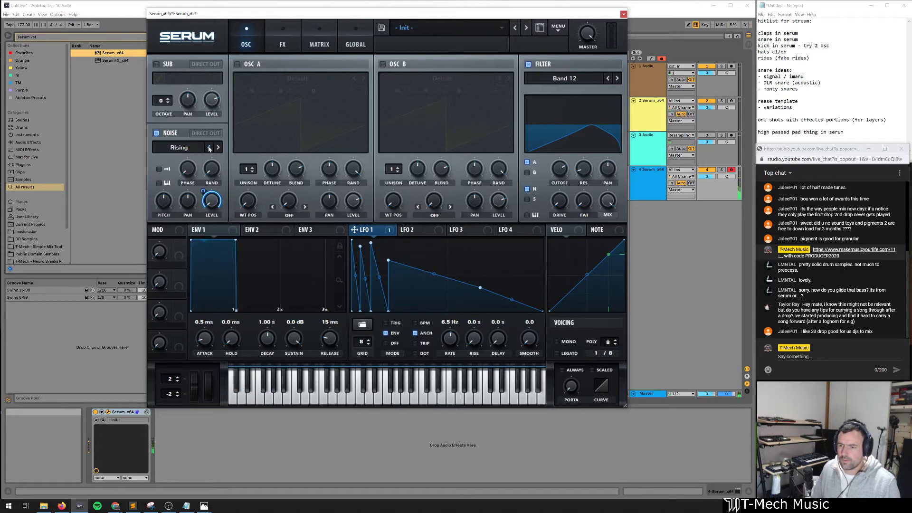
pyautogui.click(209, 149)
pyautogui.click(208, 149)
pyautogui.click(219, 149)
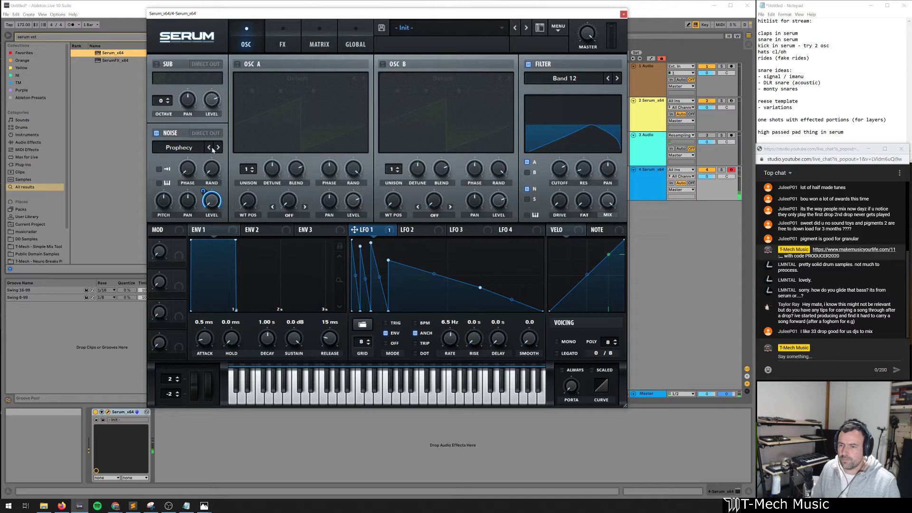
pyautogui.click(209, 148)
pyautogui.click(209, 148)
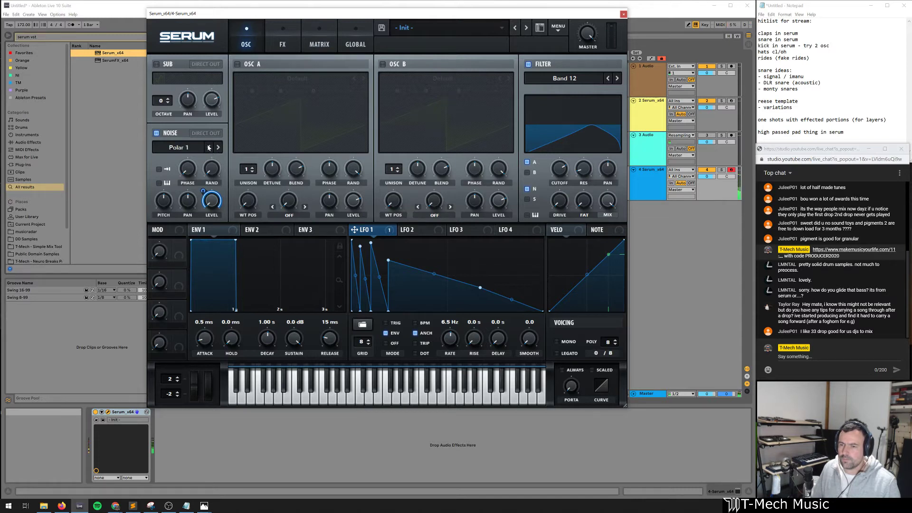
pyautogui.click(209, 147)
pyautogui.click(208, 147)
pyautogui.click(209, 147)
pyautogui.click(209, 147)
pyautogui.click(209, 147)
pyautogui.click(209, 148)
pyautogui.click(209, 147)
pyautogui.click(209, 148)
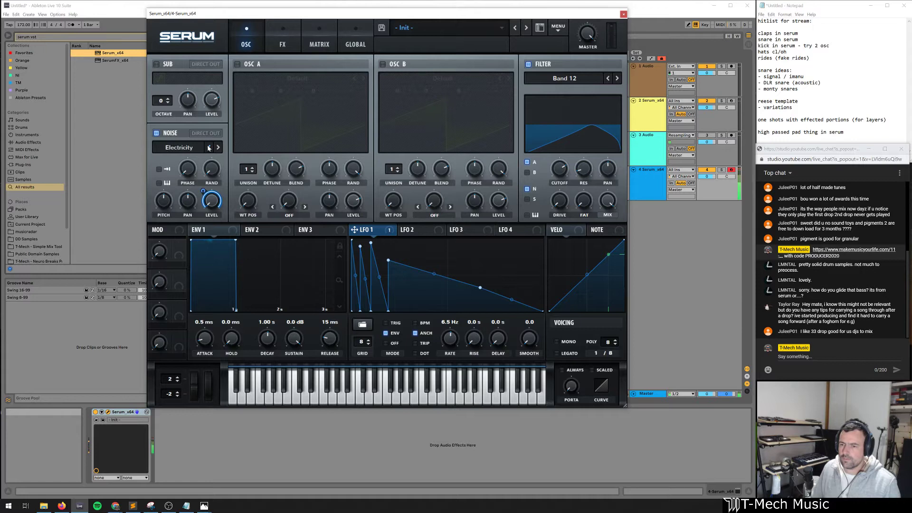
pyautogui.click(209, 148)
pyautogui.click(209, 148)
pyautogui.click(209, 148)
pyautogui.click(209, 148)
pyautogui.click(209, 147)
pyautogui.click(209, 148)
pyautogui.click(209, 148)
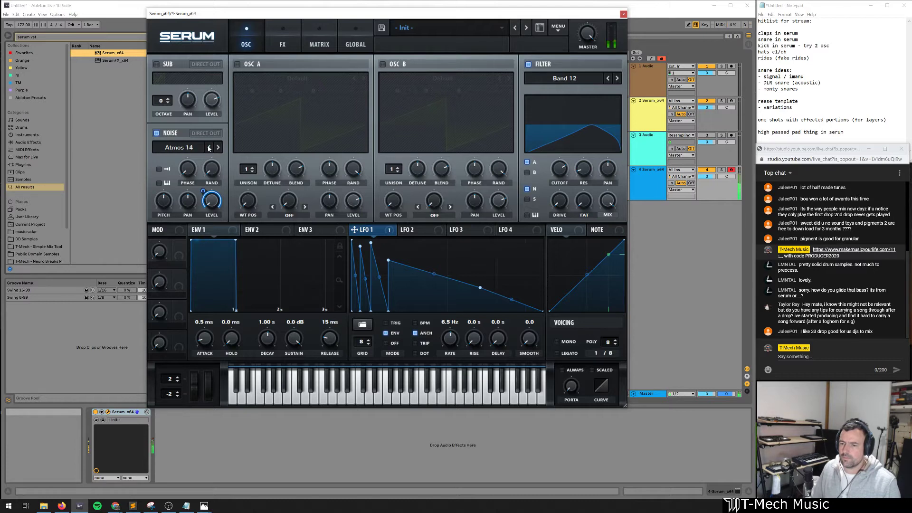
# Lower the band-pass filter's cutoff slightly and load the Analog noise sample ARP circuit
pyautogui.moveTo(559, 165)
pyautogui.mouseDown()
pyautogui.moveTo(561, 184)
pyautogui.moveTo(557, 172)
pyautogui.mouseUp()
pyautogui.moveTo(558, 159); pyautogui.dragTo(552, 178)
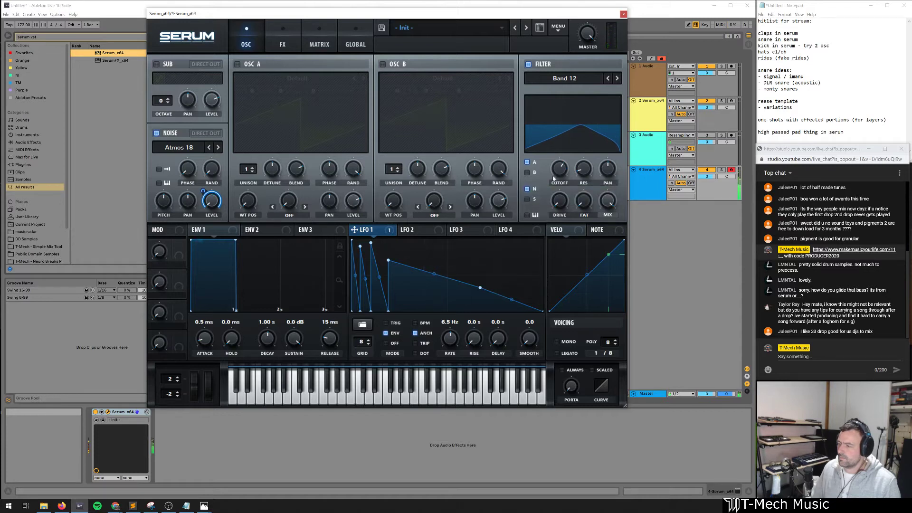
pyautogui.click(192, 148)
pyautogui.moveTo(194, 160)
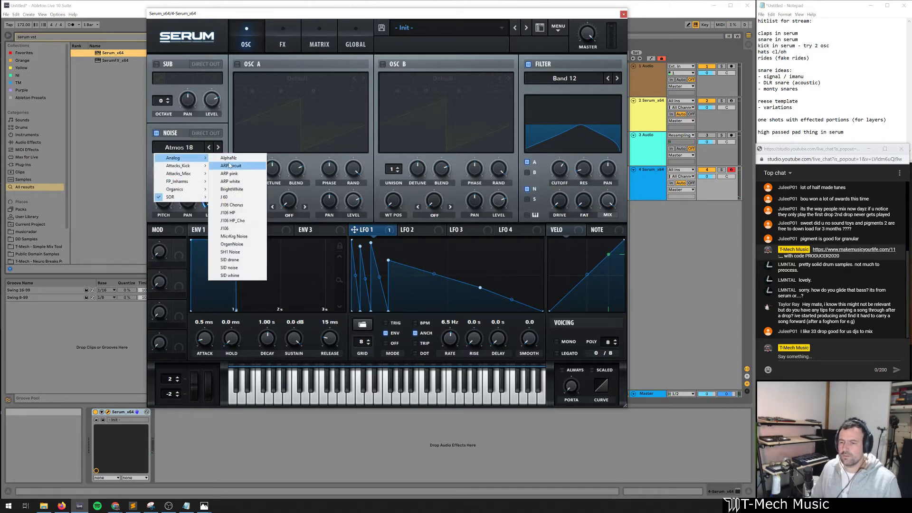
pyautogui.click(231, 165)
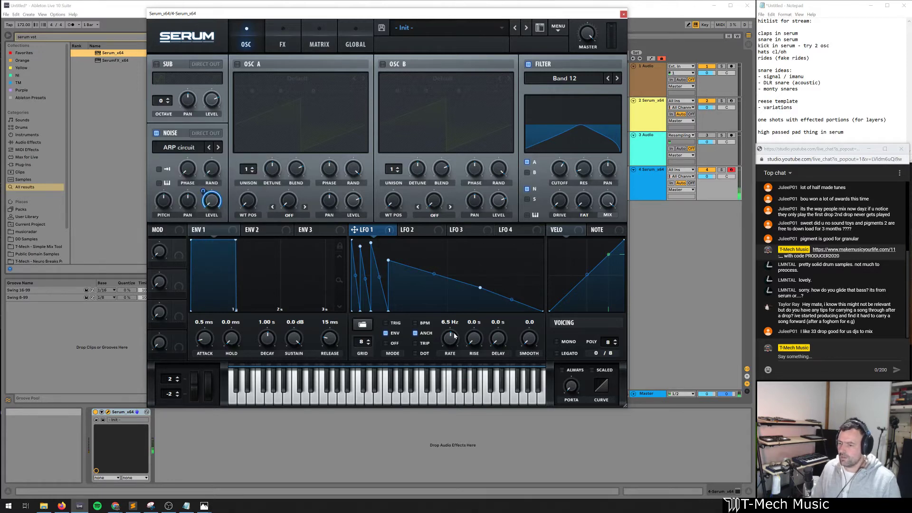
# Set LFO 1's rate to 11.2 Hz and remove the middle point on its long falling slope
pyautogui.moveTo(454, 339); pyautogui.dragTo(454, 339)
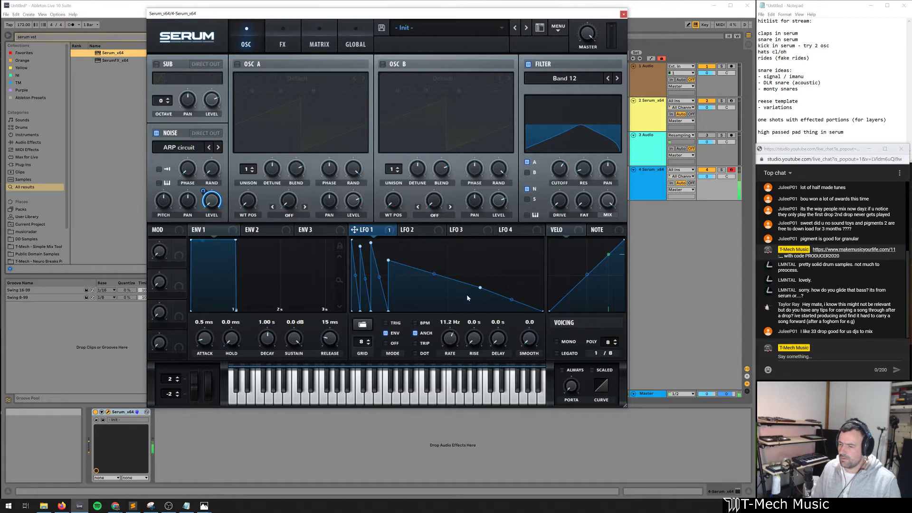
pyautogui.doubleClick(479, 288)
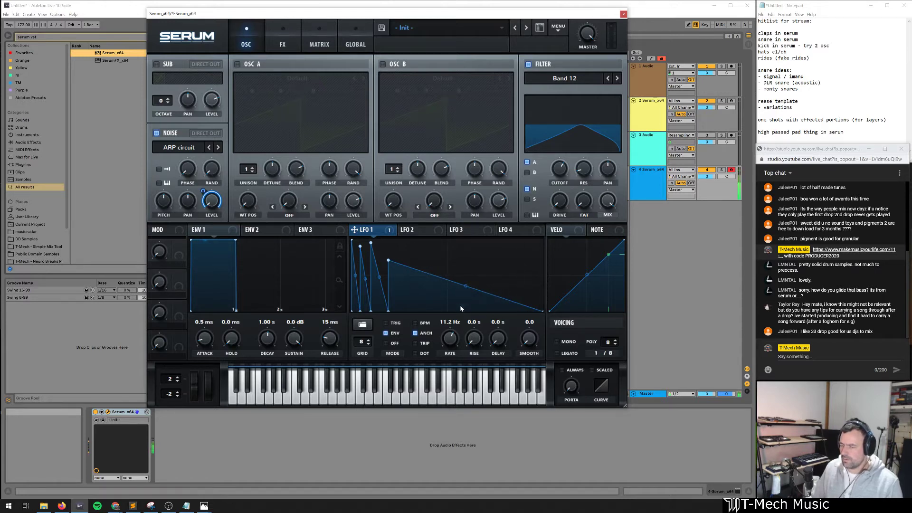
pyautogui.moveTo(430, 244); pyautogui.dragTo(351, 312)
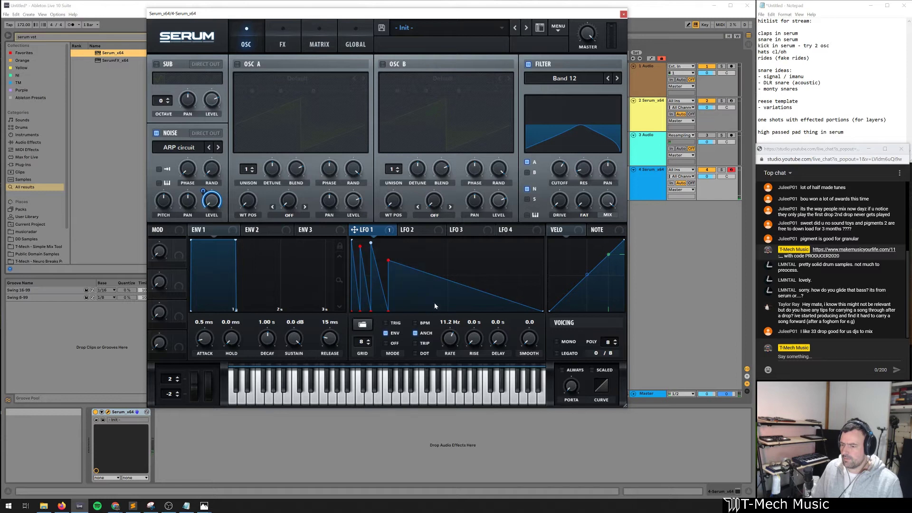
pyautogui.rightClick(501, 260)
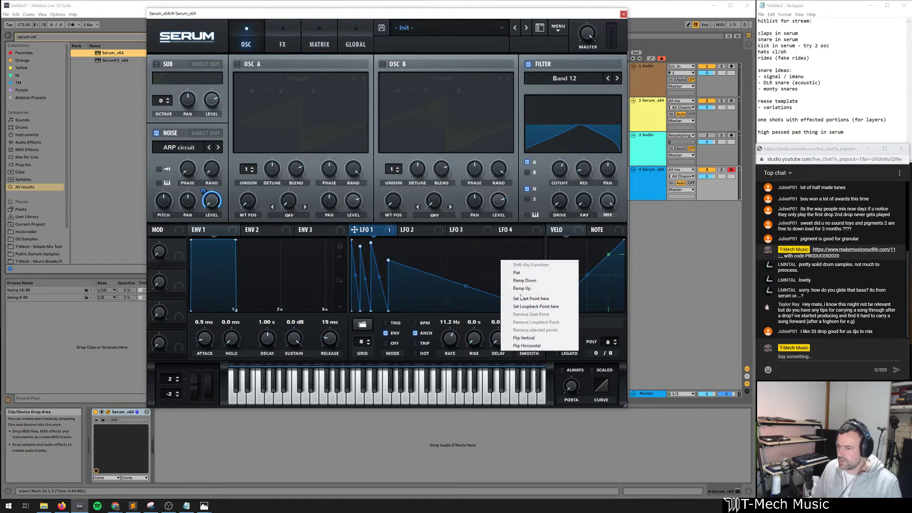
pyautogui.click(470, 263)
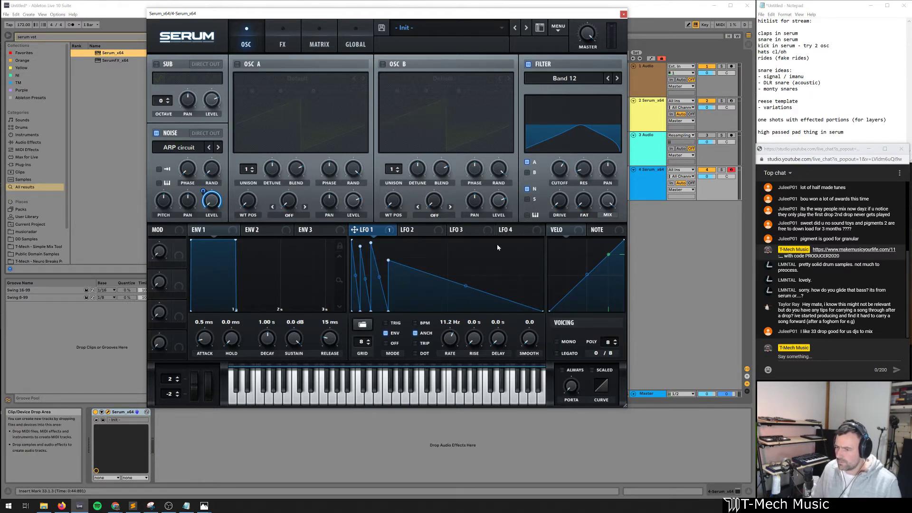
pyautogui.moveTo(512, 245); pyautogui.dragTo(351, 311)
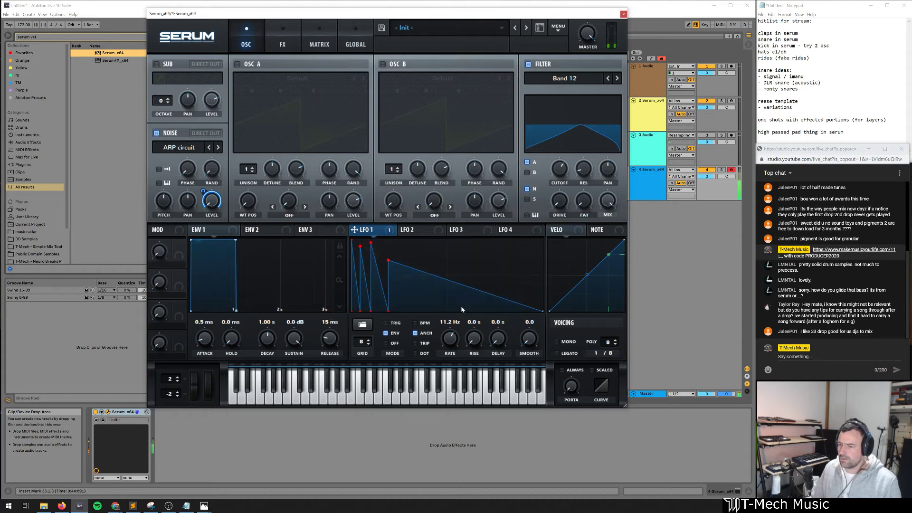
# Assign LFO 2 to the noise level, set it to envelope mode, and move its peak earlier in the cycle
pyautogui.click(412, 231)
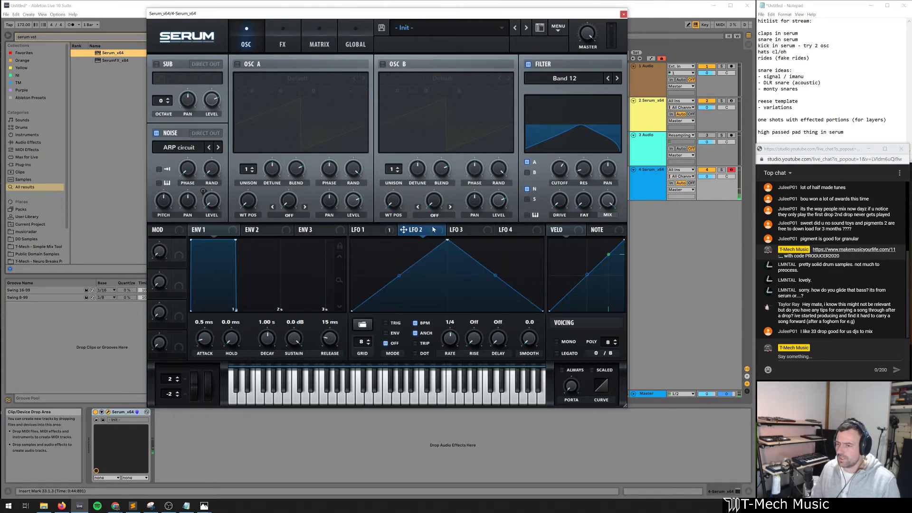
pyautogui.moveTo(222, 205); pyautogui.dragTo(211, 201)
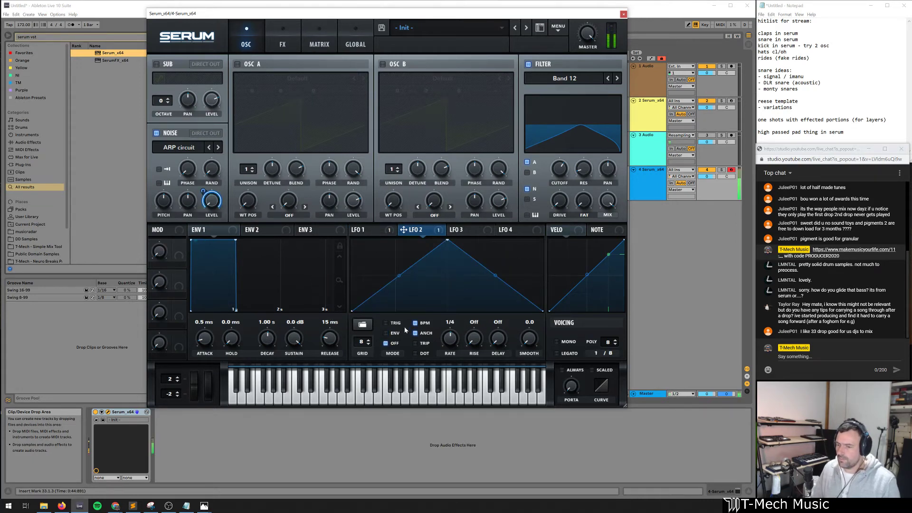
pyautogui.click(386, 333)
pyautogui.moveTo(447, 243); pyautogui.dragTo(381, 243)
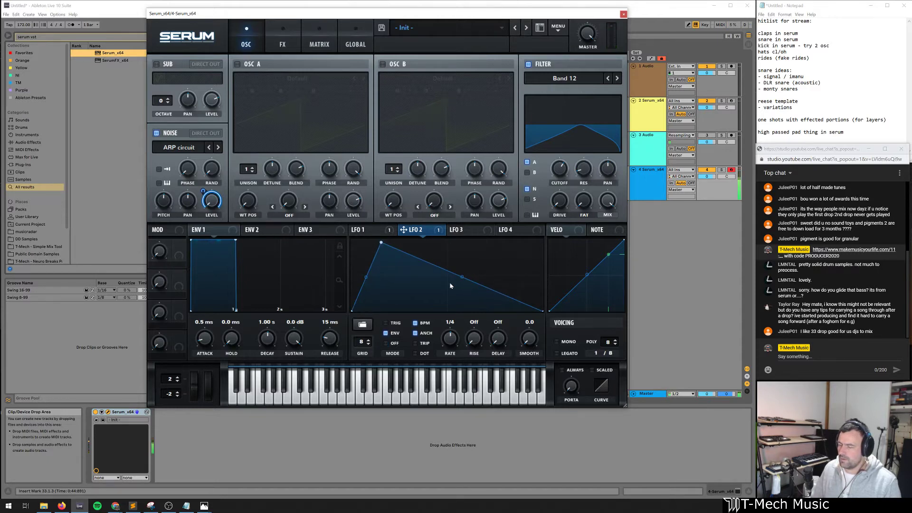
# Try longer LFO 2 rates, return the rate to 1/4, and pull the curve's peak much lower and earlier in the cycle
pyautogui.moveTo(455, 351); pyautogui.dragTo(455, 354)
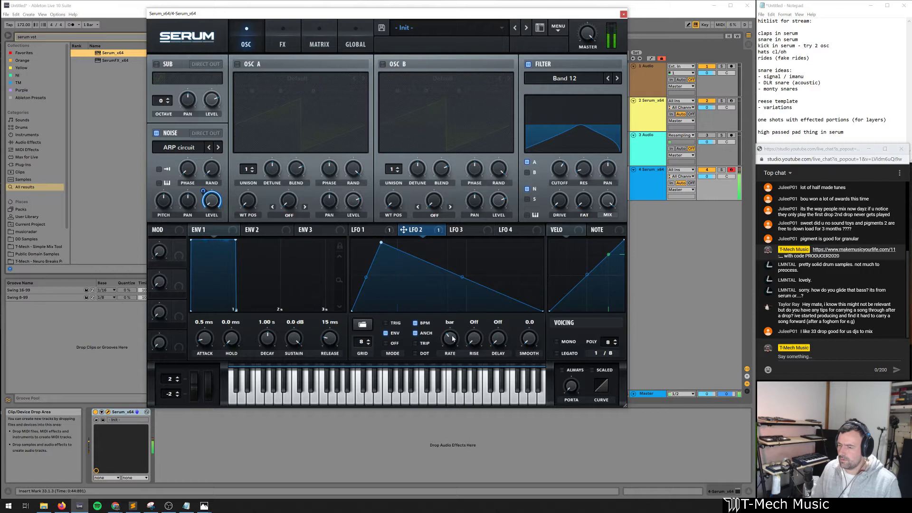
pyautogui.moveTo(381, 243); pyautogui.dragTo(378, 267)
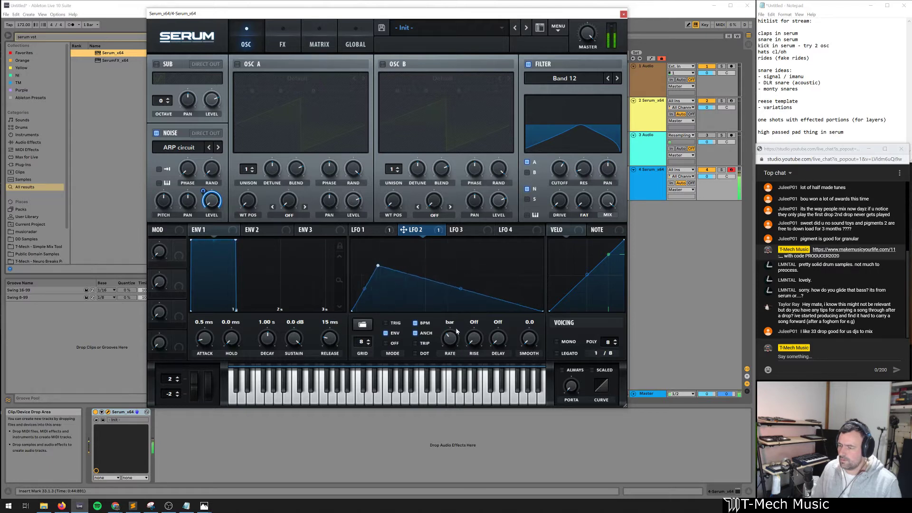
pyautogui.moveTo(451, 338); pyautogui.dragTo(449, 346)
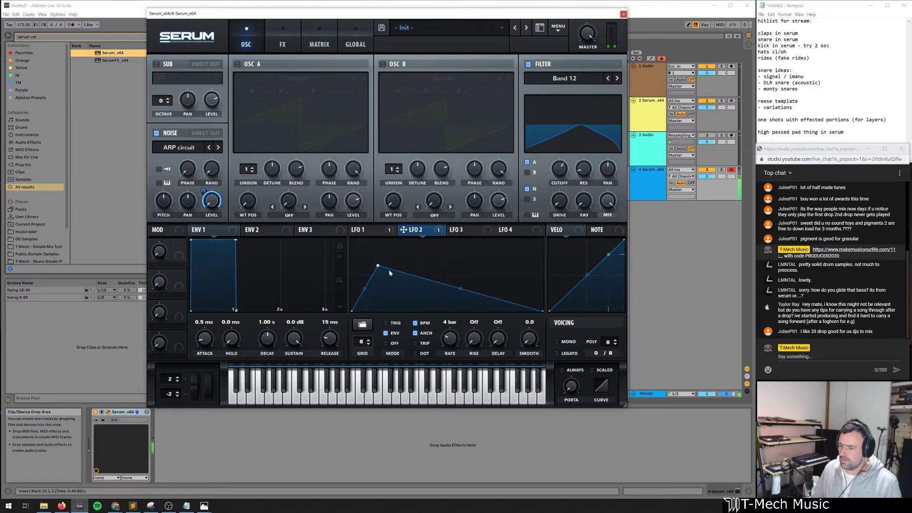
pyautogui.moveTo(378, 266); pyautogui.dragTo(364, 297)
pyautogui.moveTo(454, 340)
pyautogui.mouseDown()
pyautogui.moveTo(453, 323)
pyautogui.moveTo(451, 338)
pyautogui.mouseUp()
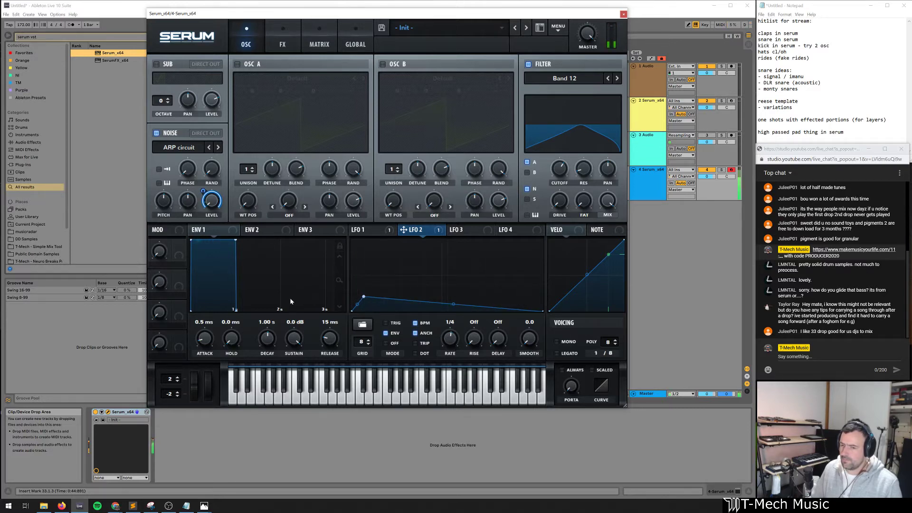
pyautogui.moveTo(363, 297); pyautogui.dragTo(364, 296)
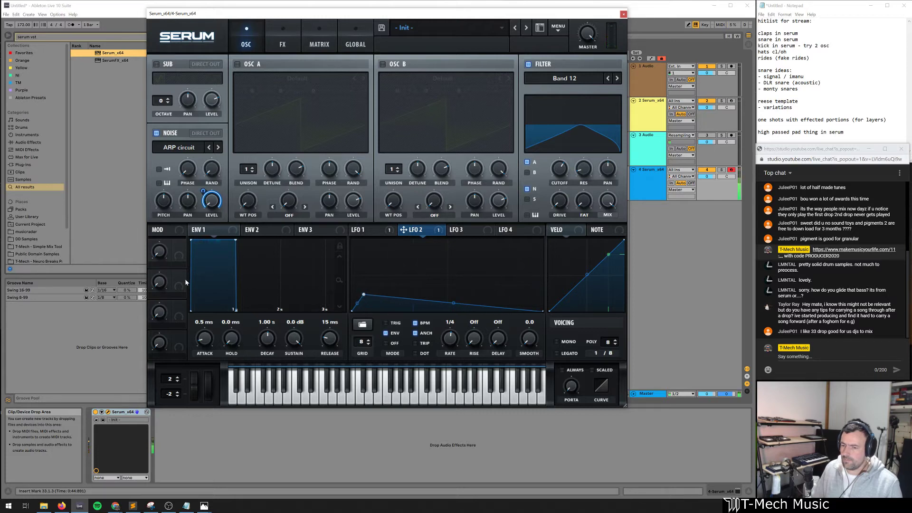
# Assign Macro 1 to LFO 1's rate and lower the base rate to 5.8 Hz
pyautogui.click(361, 229)
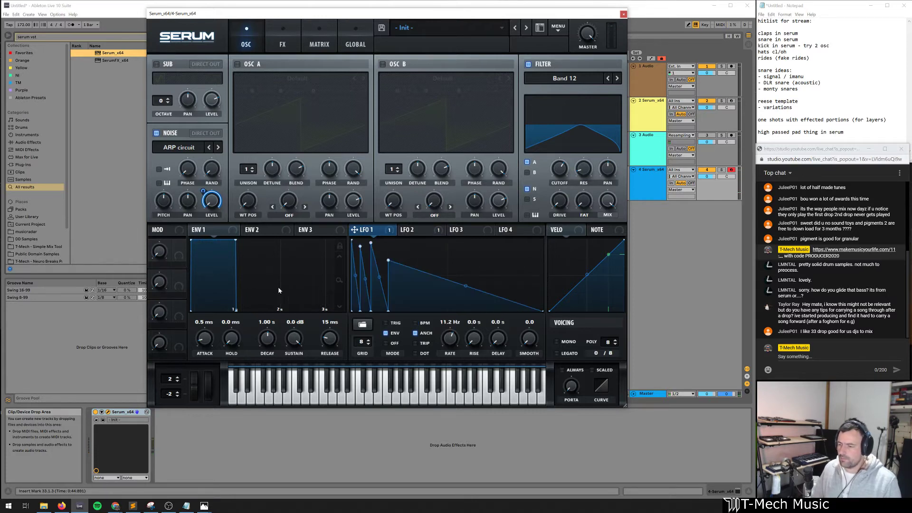
pyautogui.moveTo(180, 256); pyautogui.dragTo(426, 349)
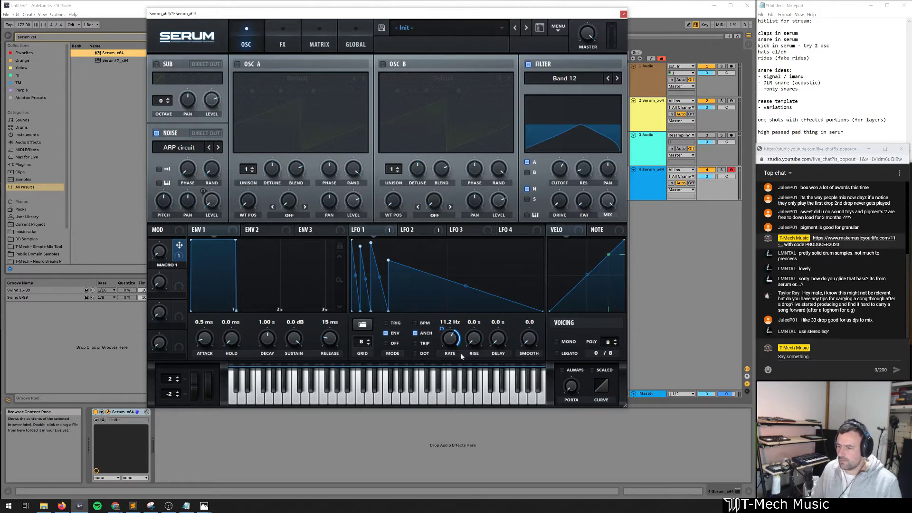
pyautogui.scroll(-3, 453, 343)
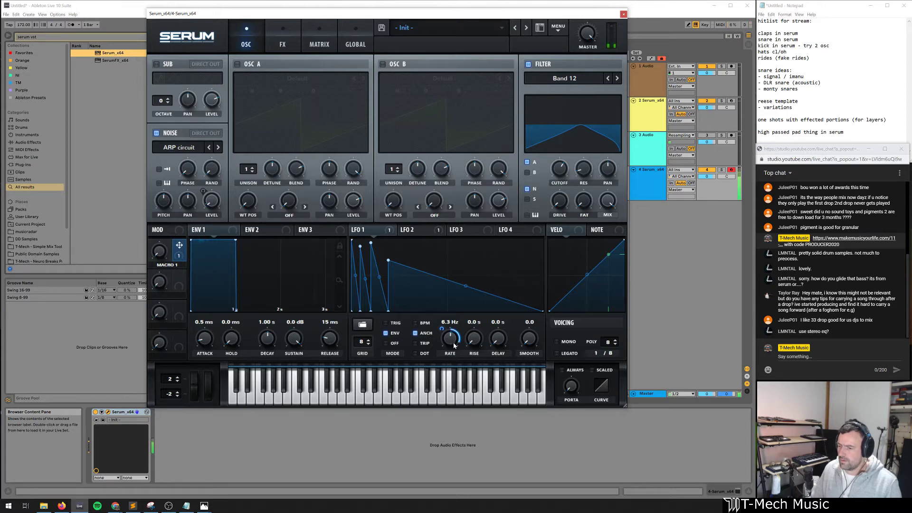
pyautogui.scroll(-2, 453, 343)
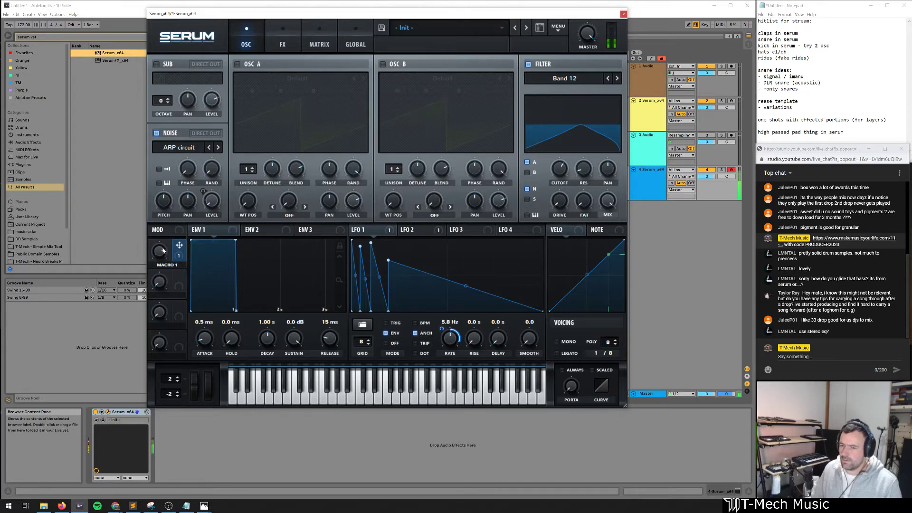
# Reduce Macro 1's modulation amount on LFO 1's rate and set the macro to about 44%
pyautogui.moveTo(163, 250); pyautogui.dragTo(164, 267)
pyautogui.moveTo(442, 329); pyautogui.dragTo(441, 345)
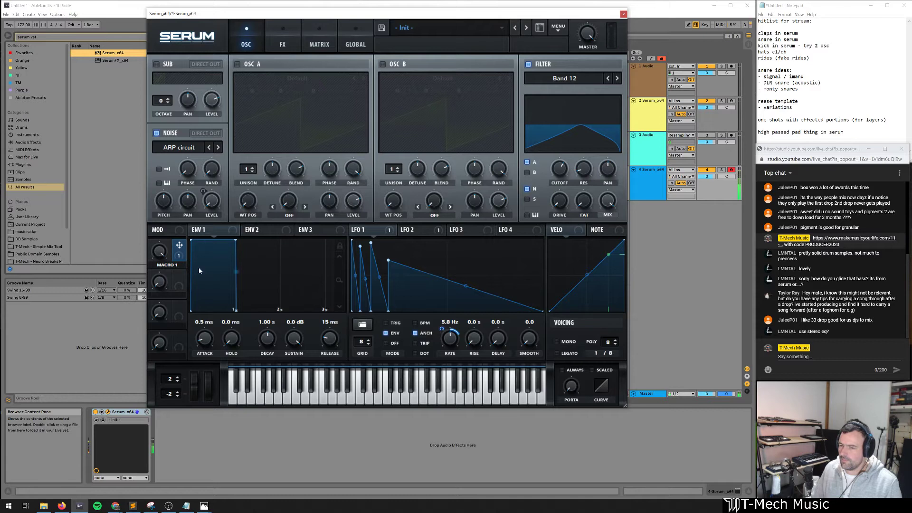
pyautogui.moveTo(161, 256); pyautogui.dragTo(166, 363)
pyautogui.moveTo(159, 253)
pyautogui.mouseDown()
pyautogui.moveTo(159, 242)
pyautogui.moveTo(160, 250)
pyautogui.mouseUp()
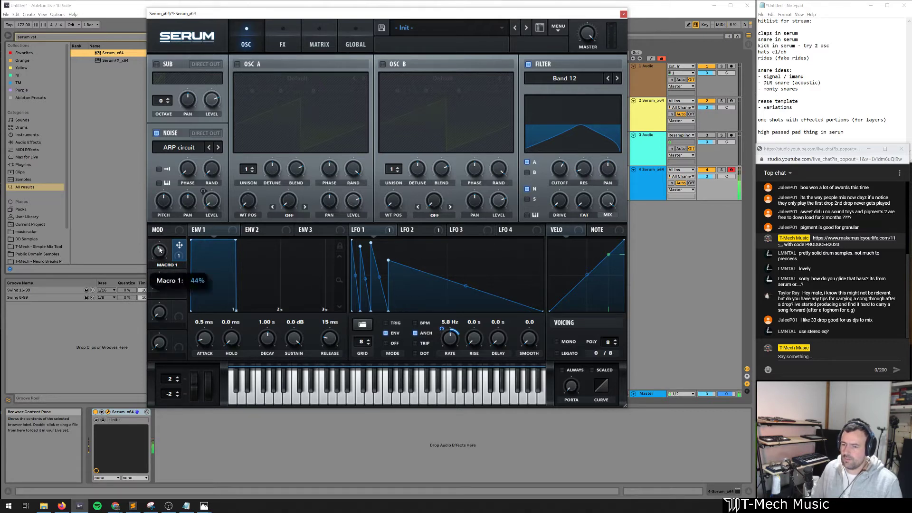
# Try adding the EQ effect, remove it again, and enable Hyper/Dimension in the effects chain
pyautogui.click(289, 44)
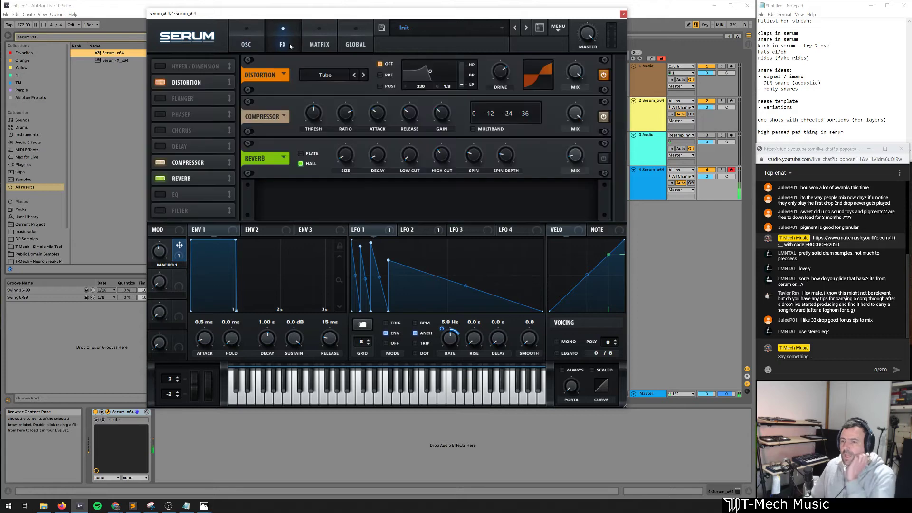
pyautogui.click(161, 195)
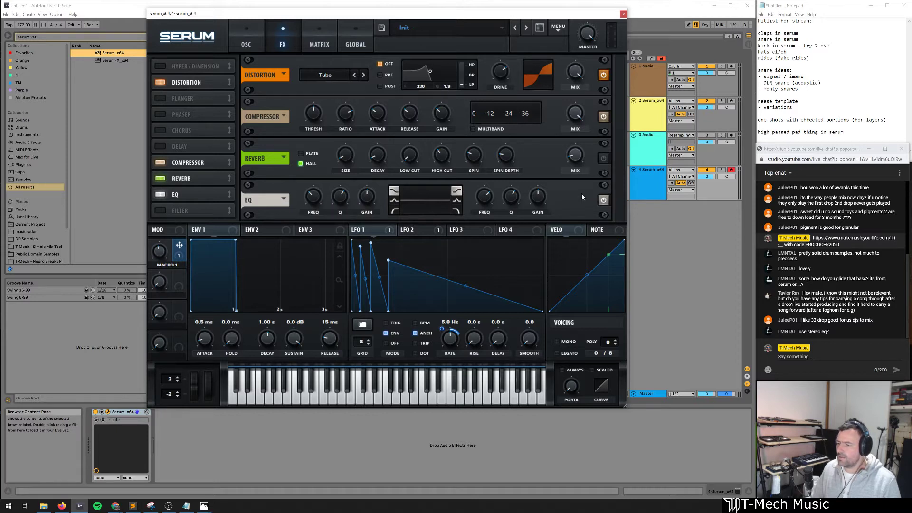
pyautogui.click(161, 194)
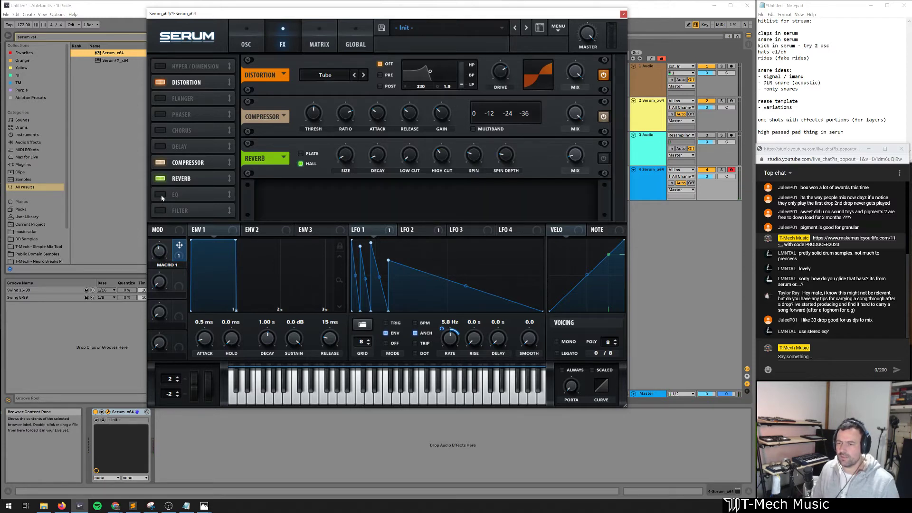
pyautogui.click(160, 66)
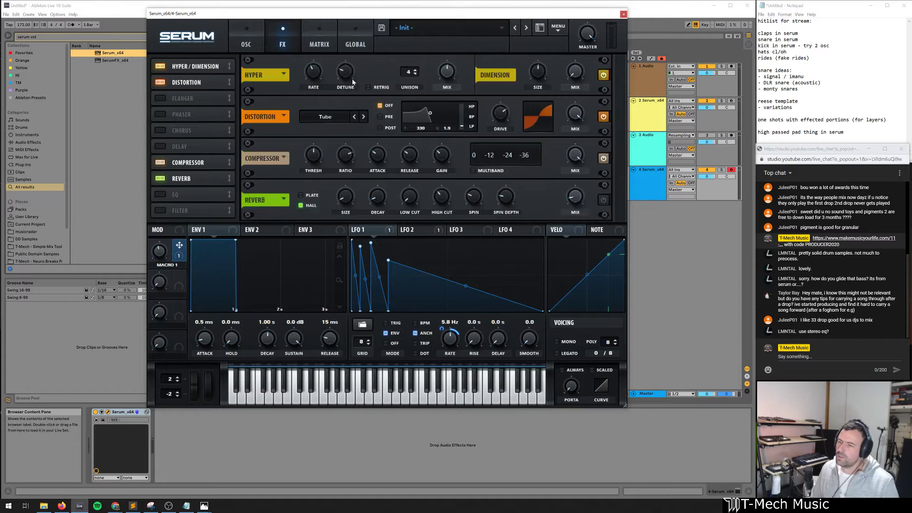
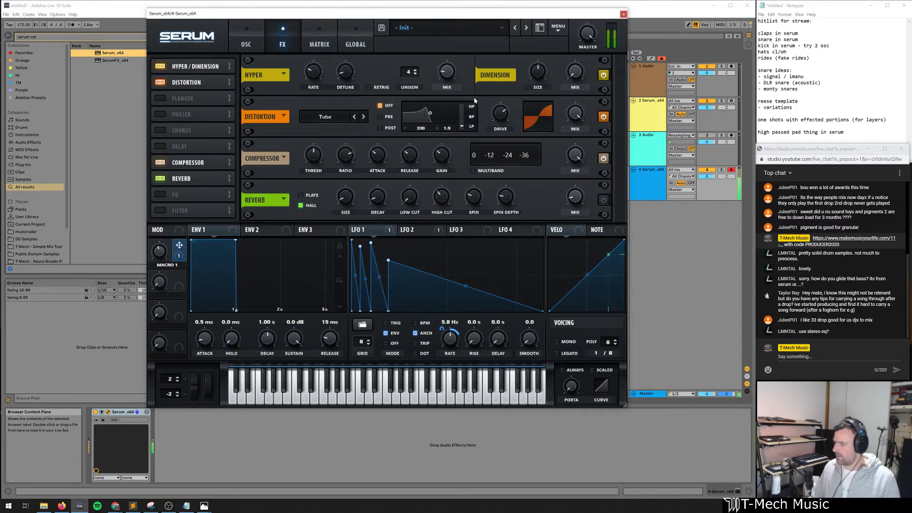
# Assign Macro 2 to the band-pass filter's cutoff, adjust its modulation amount, and sweep the macro to test the range
pyautogui.click(244, 45)
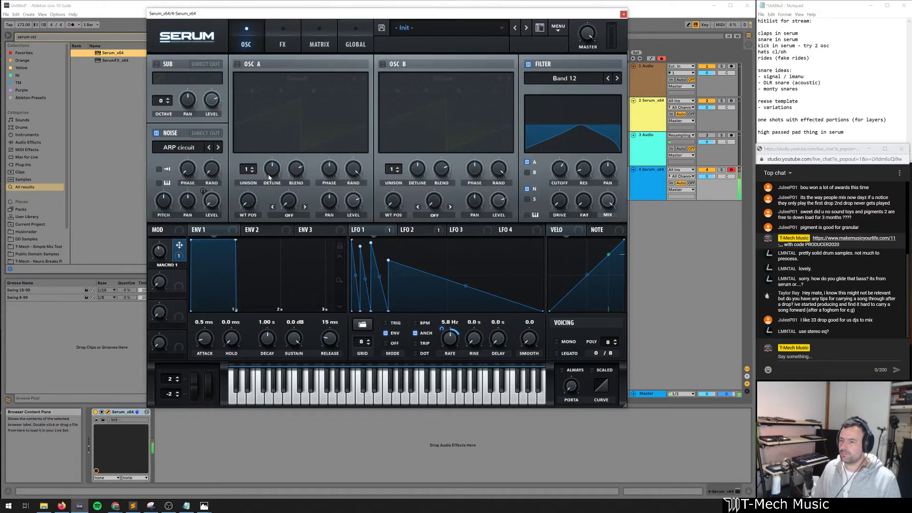
pyautogui.scroll(2, 561, 171)
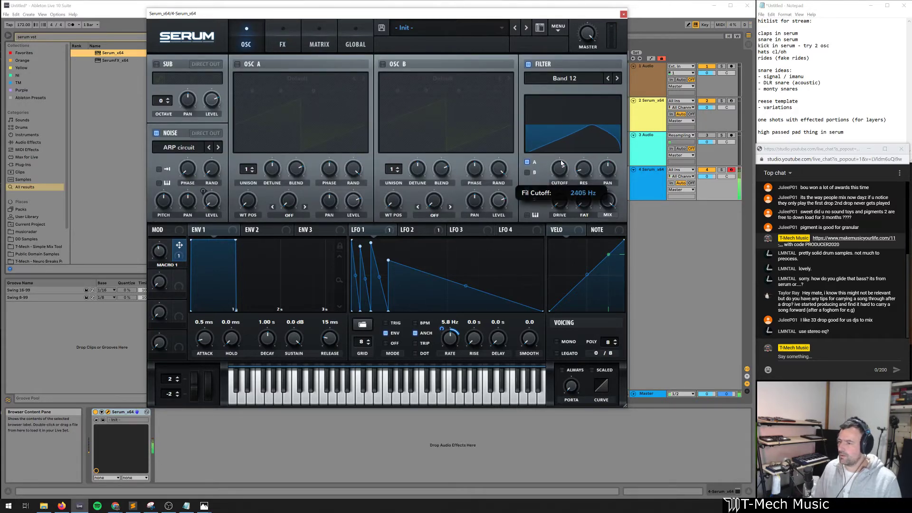
pyautogui.moveTo(179, 277); pyautogui.dragTo(557, 195)
pyautogui.moveTo(551, 159); pyautogui.dragTo(549, 144)
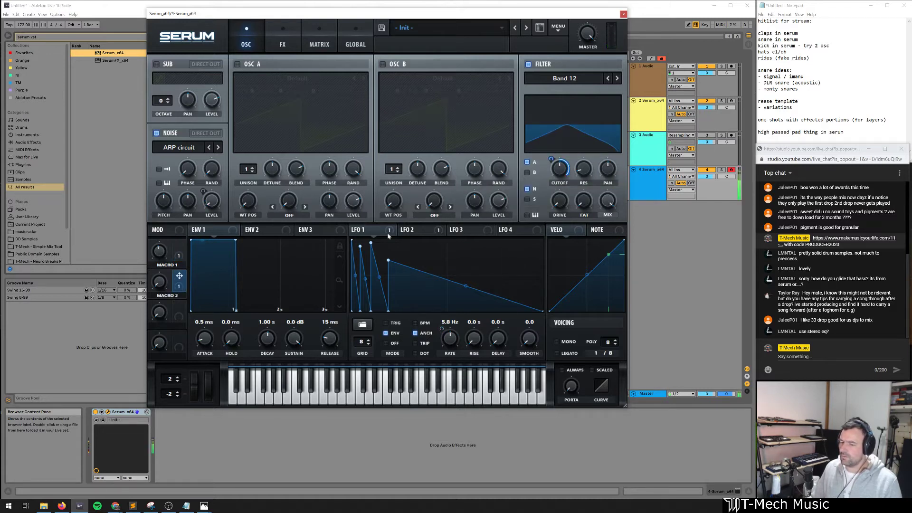
pyautogui.moveTo(160, 285); pyautogui.dragTo(160, 278)
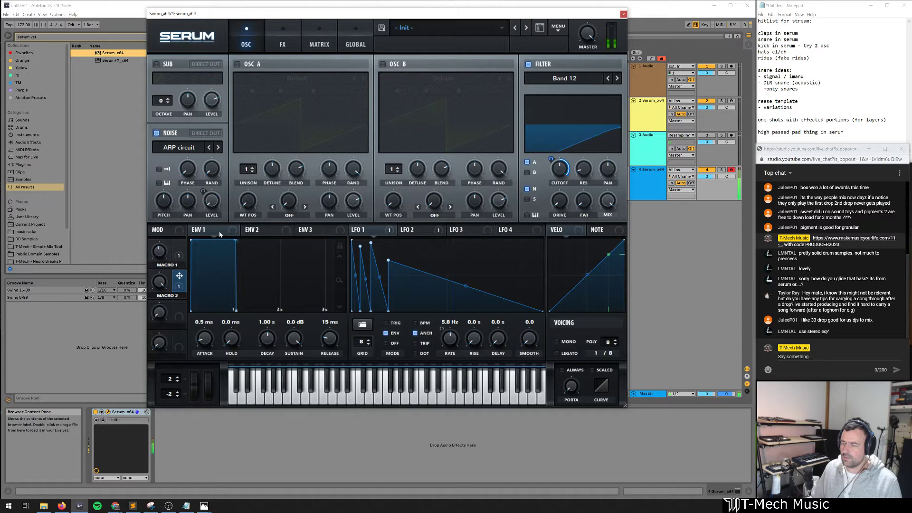
pyautogui.moveTo(551, 159); pyautogui.dragTo(551, 168)
pyautogui.moveTo(161, 284); pyautogui.dragTo(179, 333)
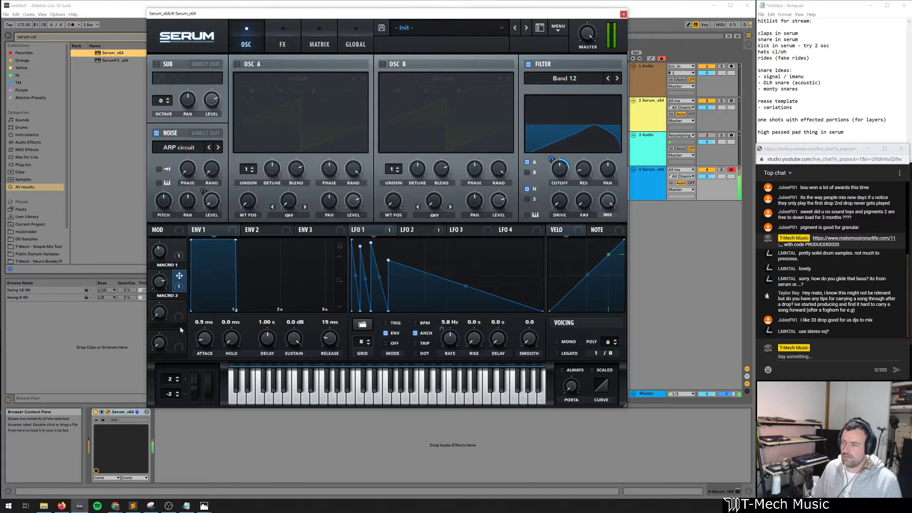
# Rename Macro 1 to Speed and Macro 2 to Rate
pyautogui.doubleClick(174, 264)
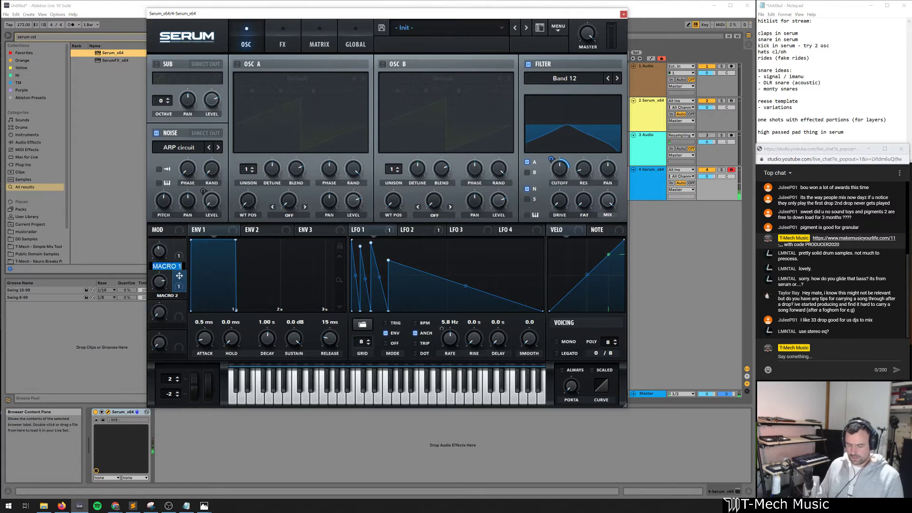
pyautogui.write('Speed')
pyautogui.press('Return')
pyautogui.doubleClick(169, 296)
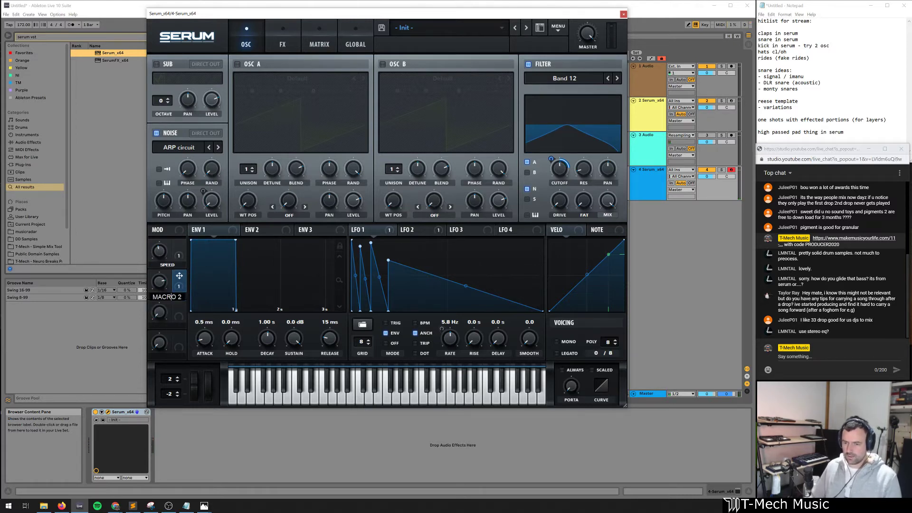
pyautogui.write('Rate')
pyautogui.press('Return')
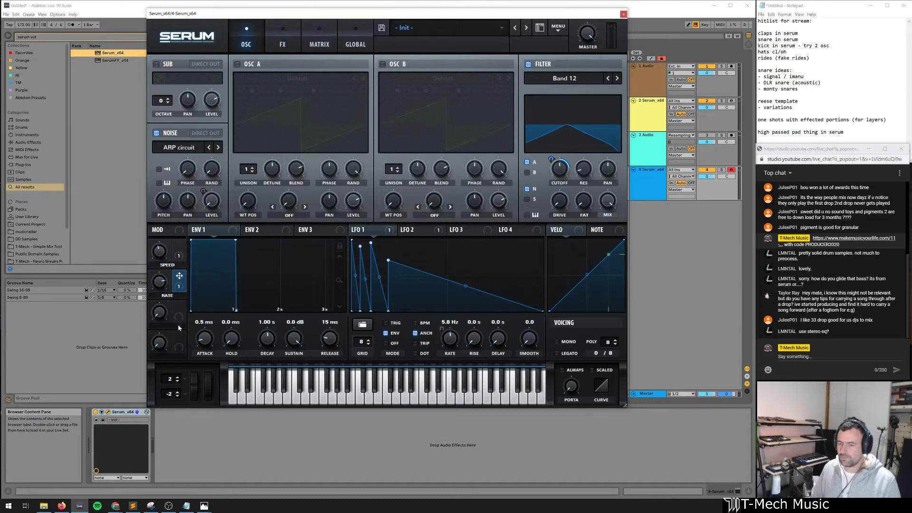
# Rename the second macro to Frequency
pyautogui.doubleClick(166, 297)
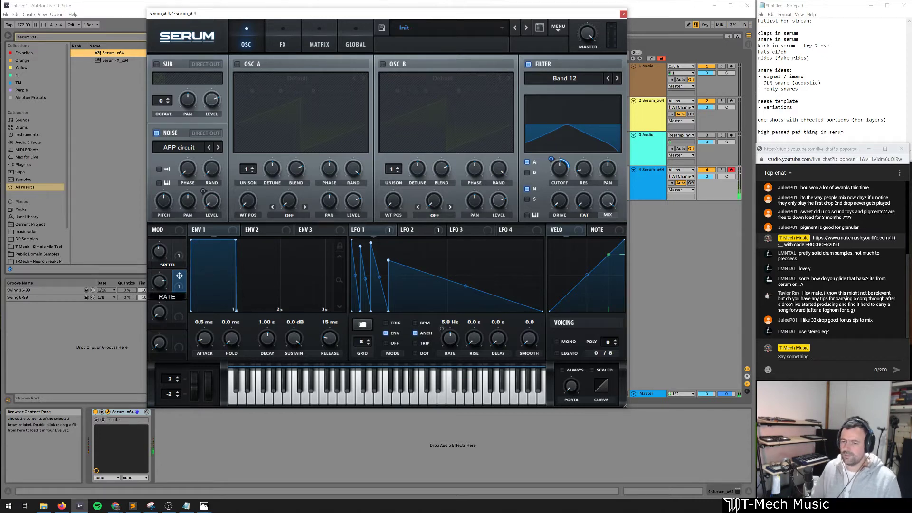
pyautogui.write('Fr')
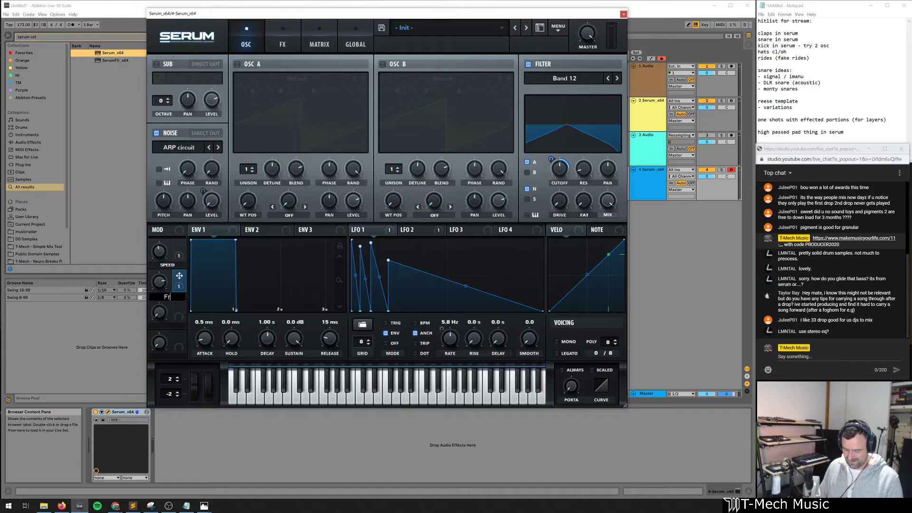
pyautogui.write('equency')
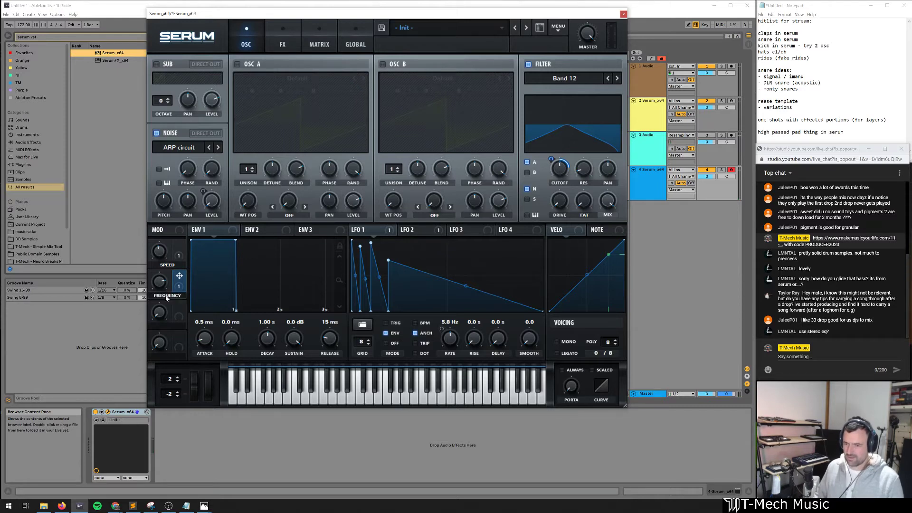
pyautogui.press('Return')
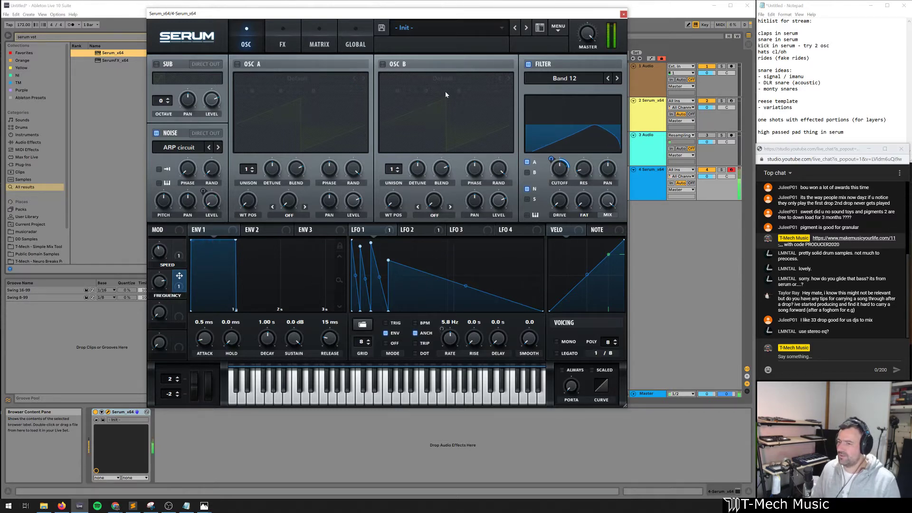
# Save the preset as TM20 - Clap in the 20-04 Stream Kit folder
pyautogui.click(381, 28)
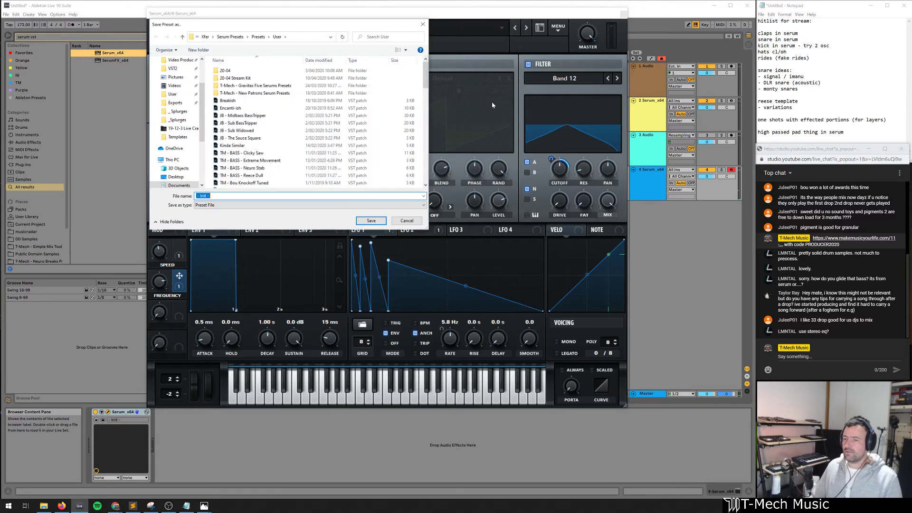
pyautogui.doubleClick(257, 79)
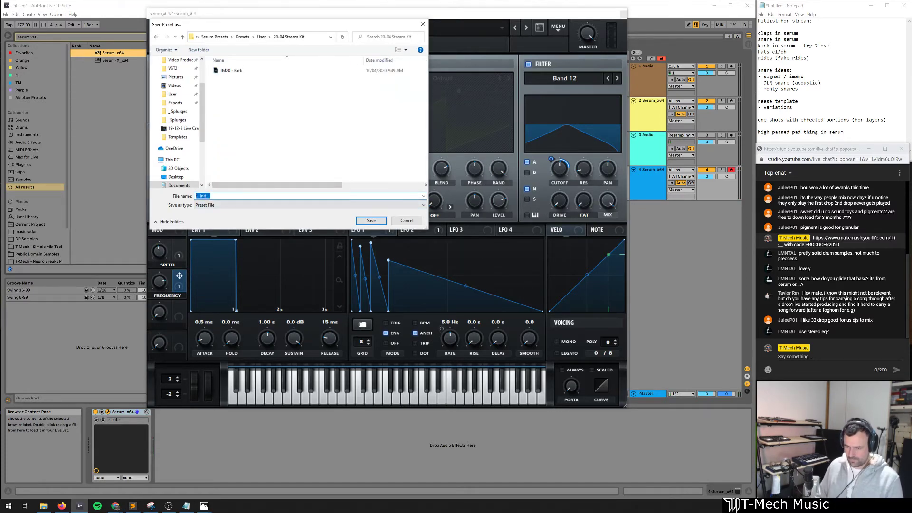
pyautogui.write('TM20 - ')
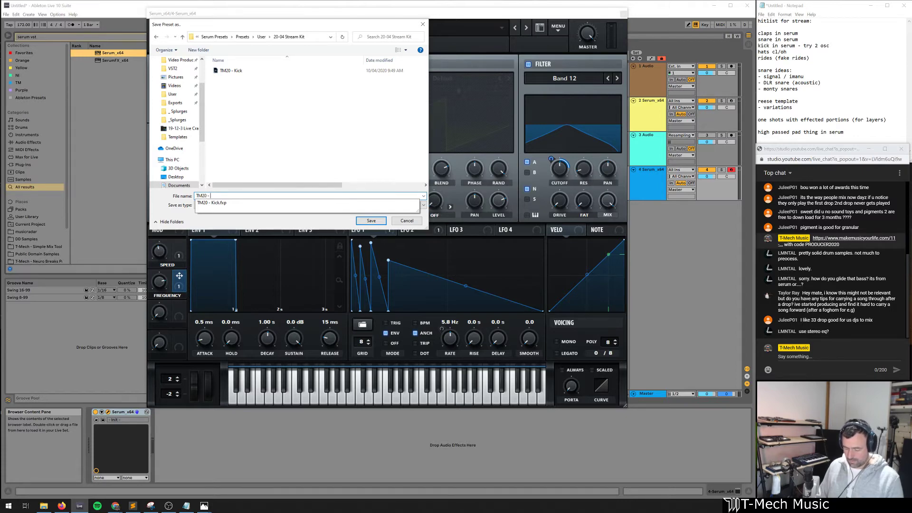
pyautogui.write('Clap')
pyautogui.press('Return')
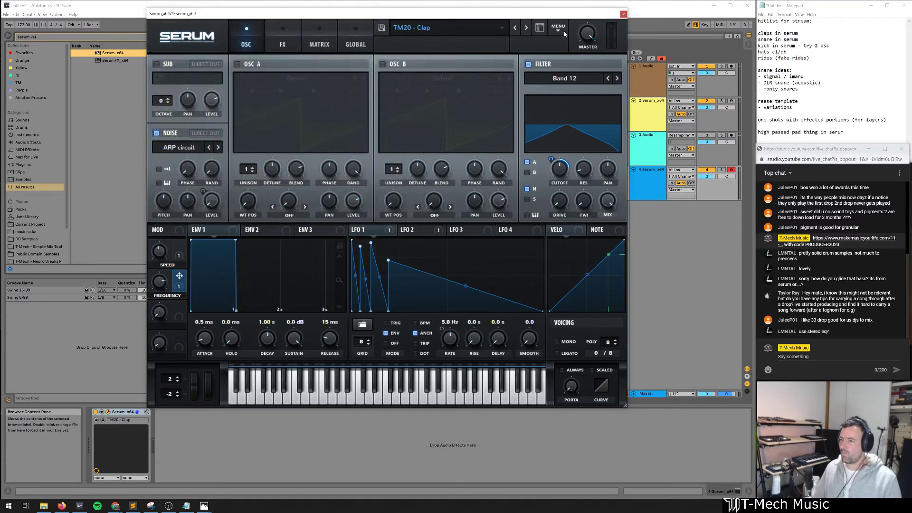
# Close the Serum window and insert a new MIDI track below track 4
pyautogui.click(446, 33)
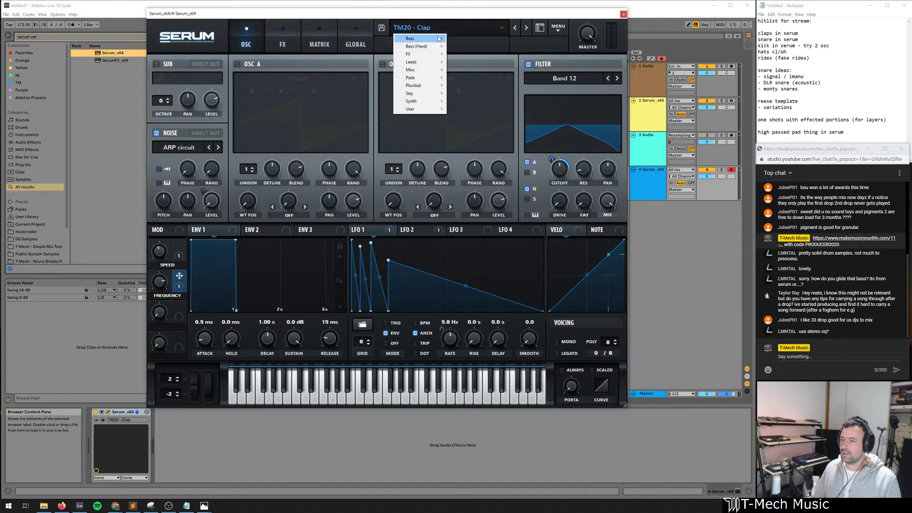
pyautogui.click(587, 3)
pyautogui.click(624, 14)
pyautogui.click(644, 185)
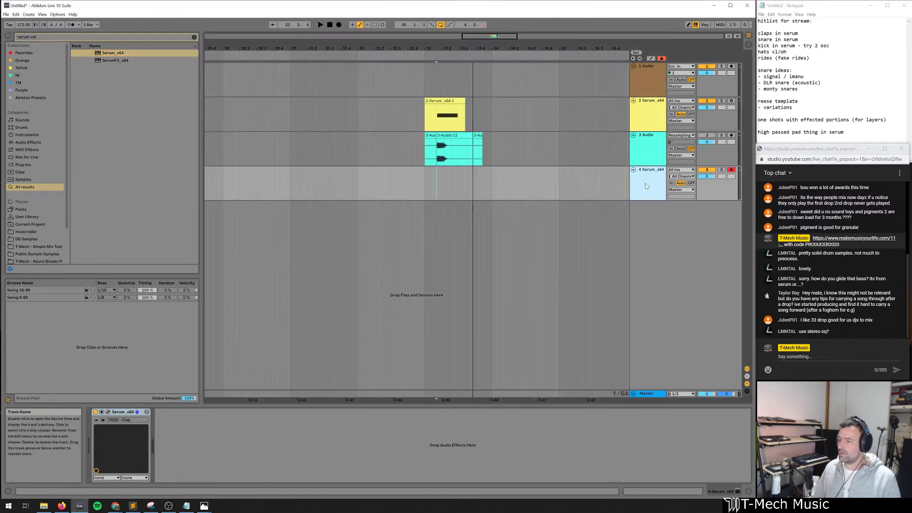
pyautogui.hotkey('ctrl', 'shift', 't')
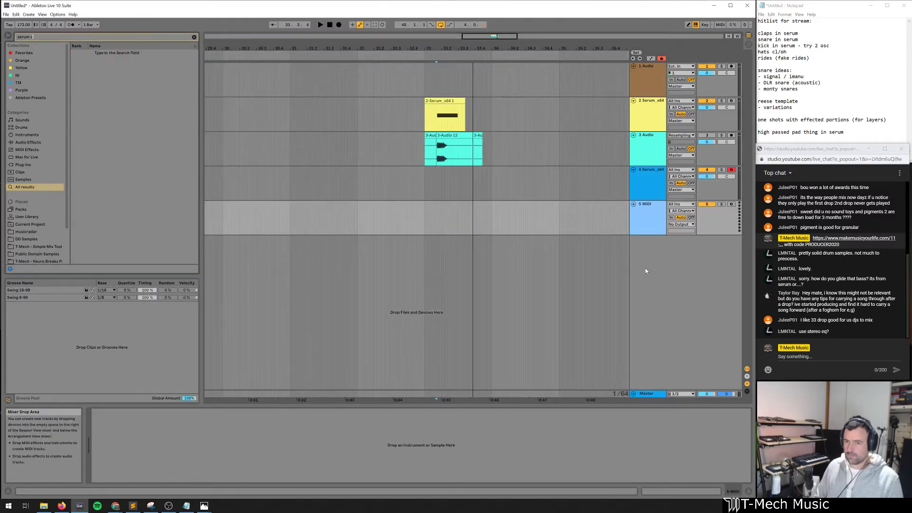
# Load Serum_x64 onto the new MIDI track and open Oscillator A's wavetable editor
pyautogui.press('Down')
pyautogui.press('Up')
pyautogui.press('Return')
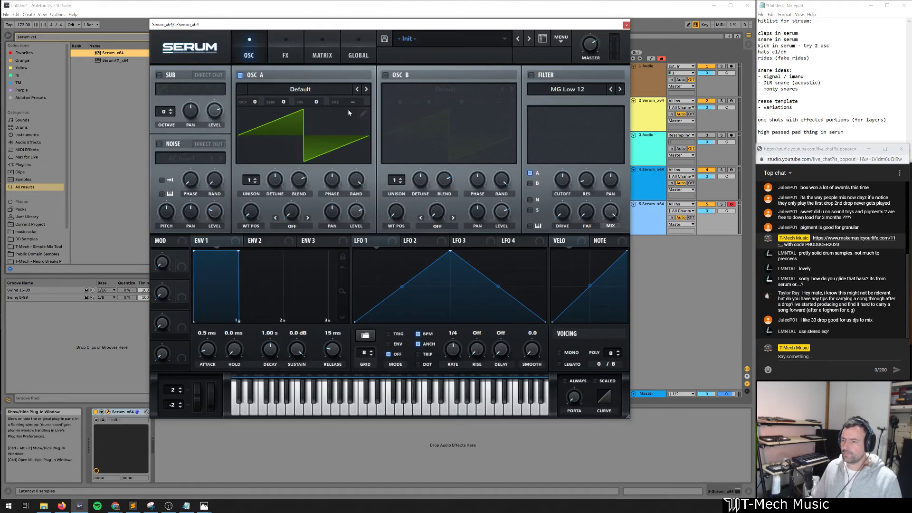
pyautogui.click(363, 113)
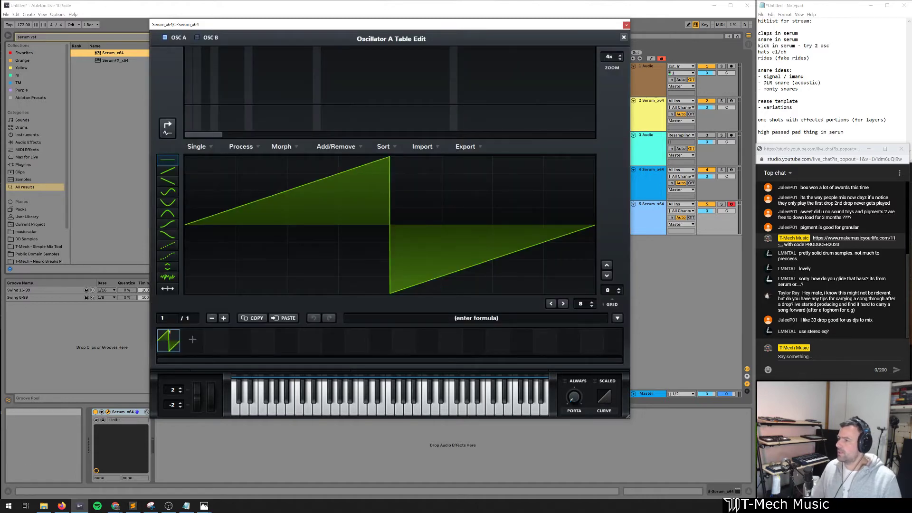
# Switch to the Notepad hitlist and mark the claps in serum and kick in serum items with an x
pyautogui.click(785, 33)
pyautogui.write('x ')
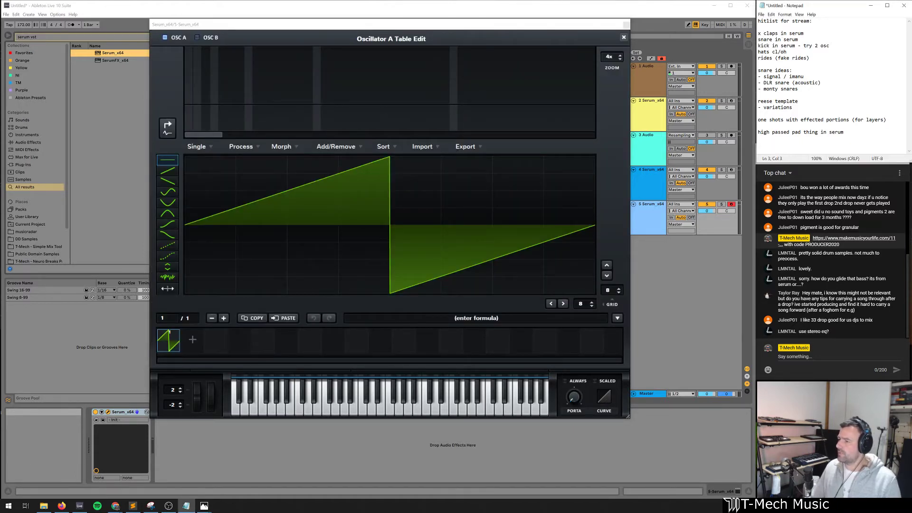
pyautogui.write('x')
# Back in Serum, build a first-harmonic sine wave for Oscillator A and assign LFO 1 to its level
pyautogui.click(191, 49)
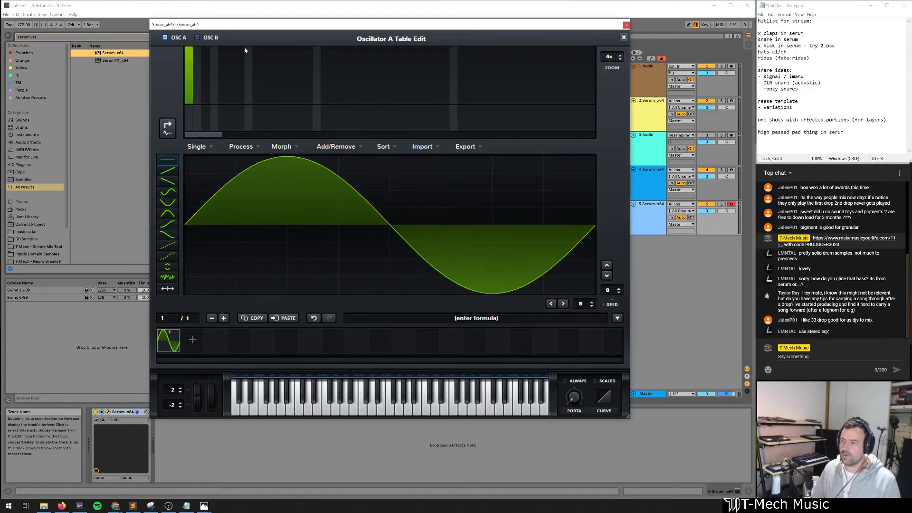
pyautogui.click(624, 37)
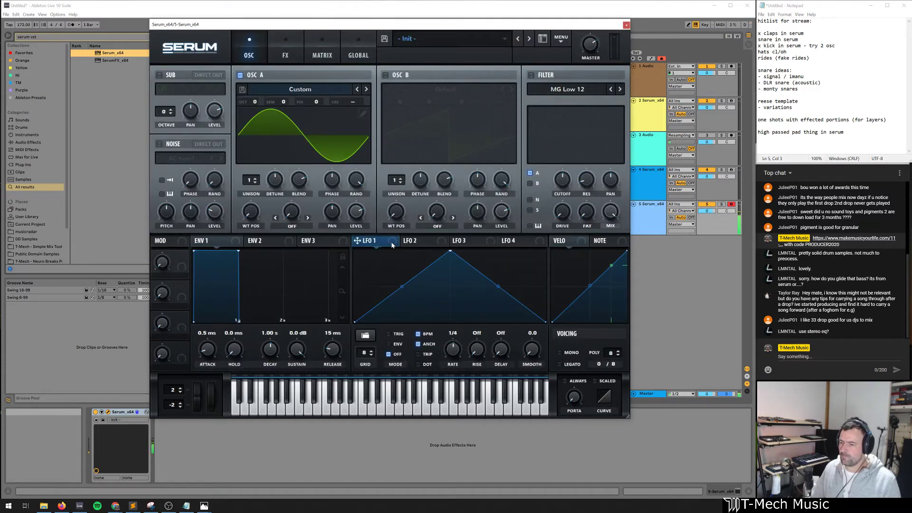
pyautogui.moveTo(362, 217); pyautogui.dragTo(346, 230)
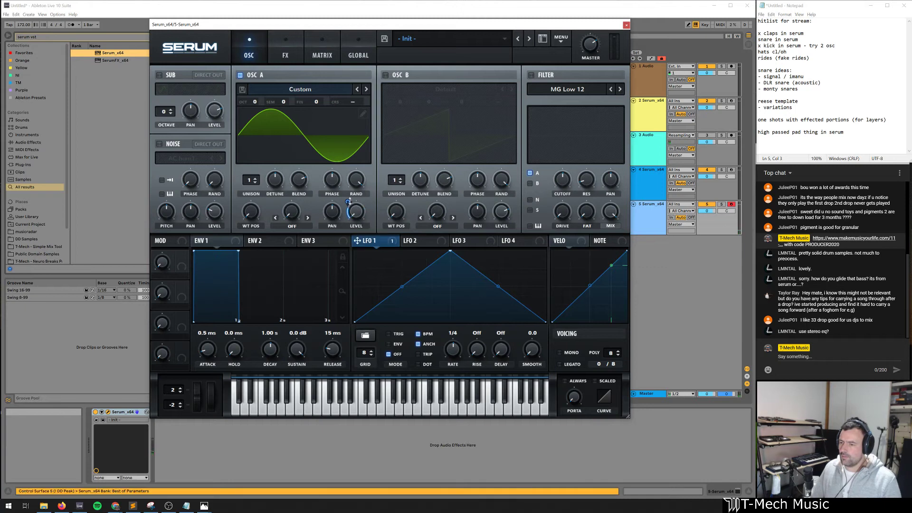
# Shape LFO 1 with an early peak and a long decay, set it to envelope mode, and play test notes
pyautogui.moveTo(451, 250); pyautogui.dragTo(376, 241)
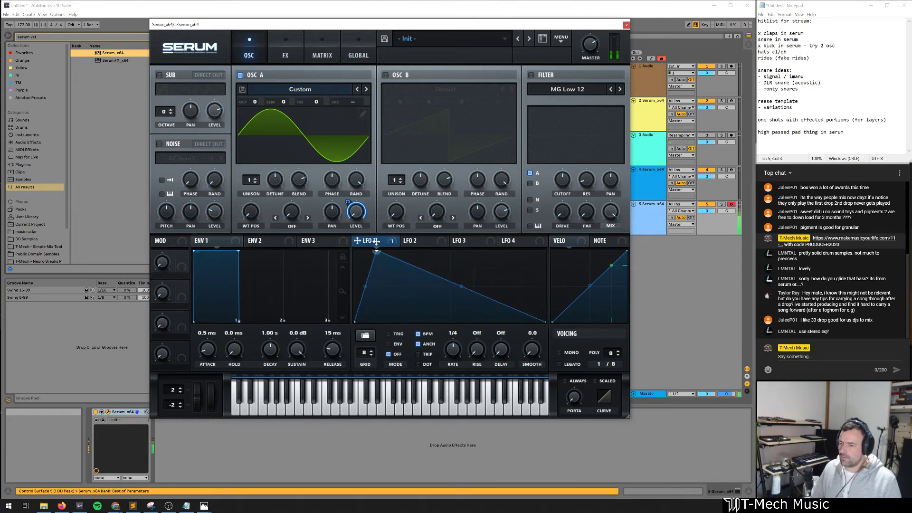
pyautogui.click(389, 344)
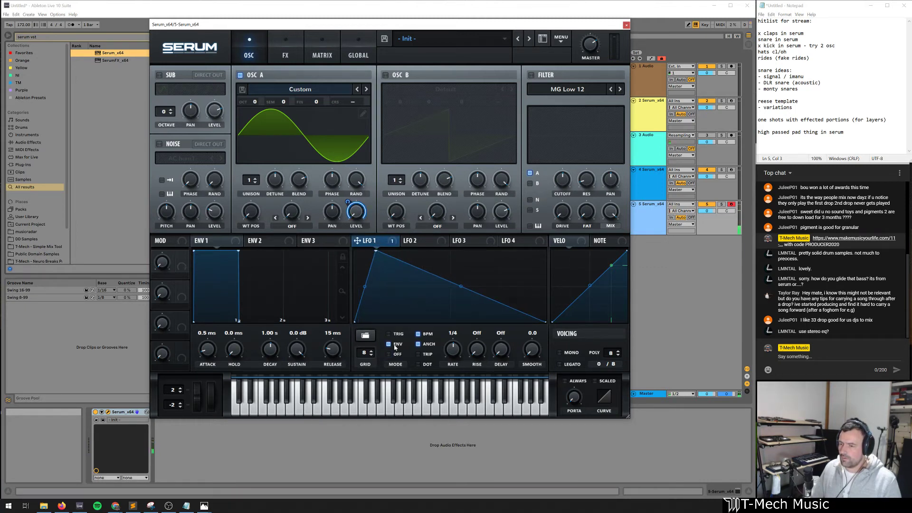
pyautogui.press('x')
pyautogui.press('f')
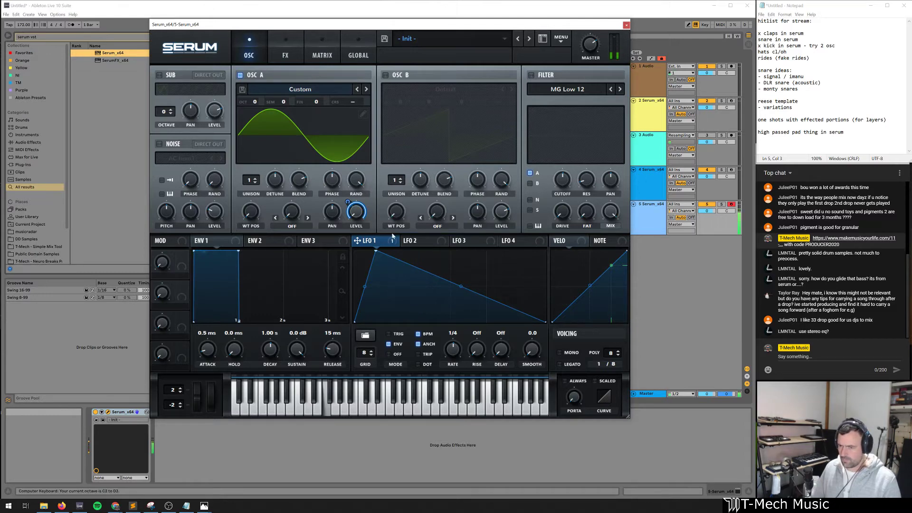
pyautogui.press('f')
# Add EQ Eight after Serum, expand its frequency display, and move the Serum window clear of the spectrum
pyautogui.hotkey('ctrl', 'f')
pyautogui.write('eq')
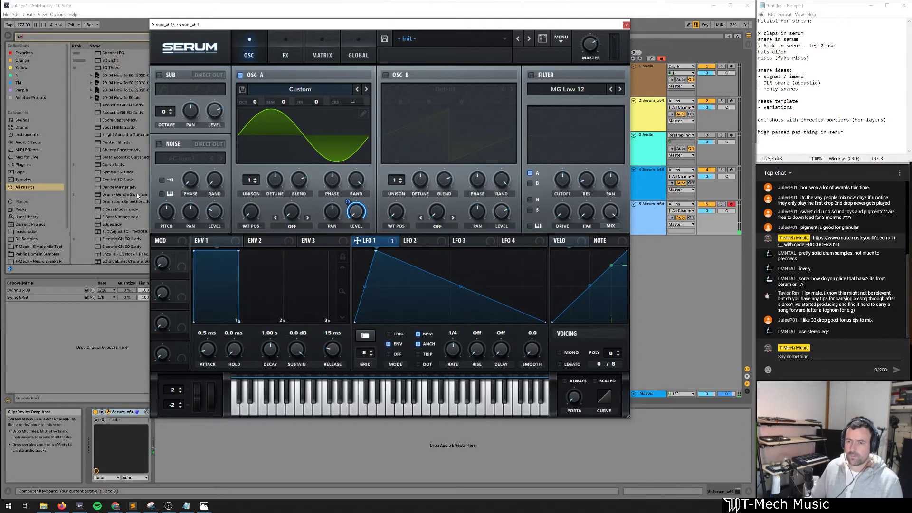
pyautogui.doubleClick(119, 60)
pyautogui.moveTo(187, 30); pyautogui.dragTo(330, 14)
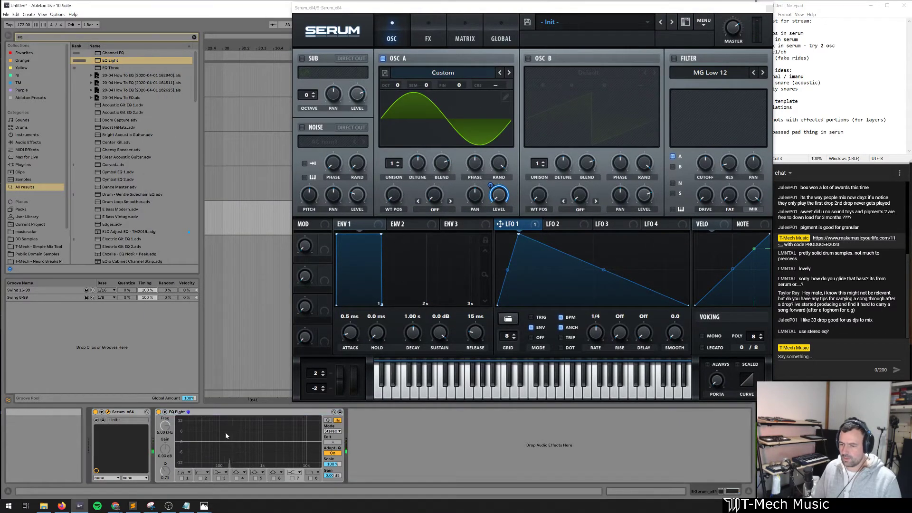
pyautogui.click(333, 412)
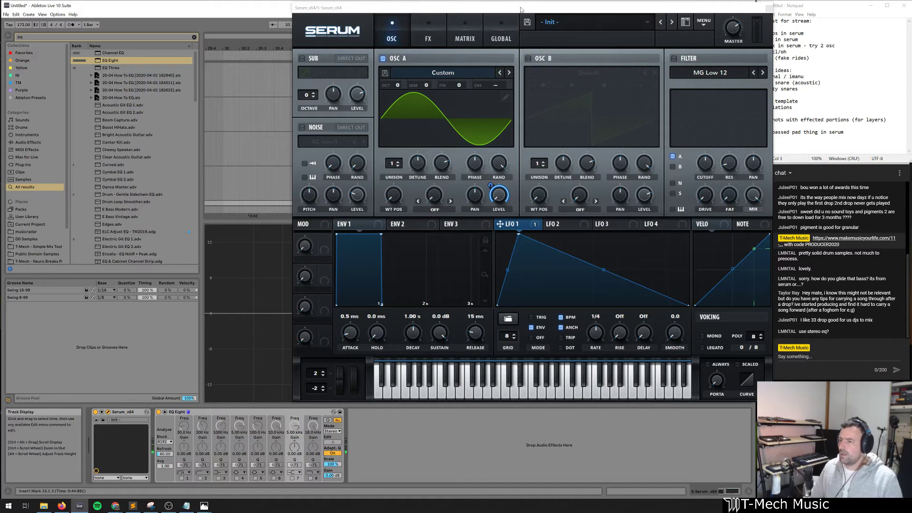
pyautogui.moveTo(520, 10); pyautogui.dragTo(859, 143)
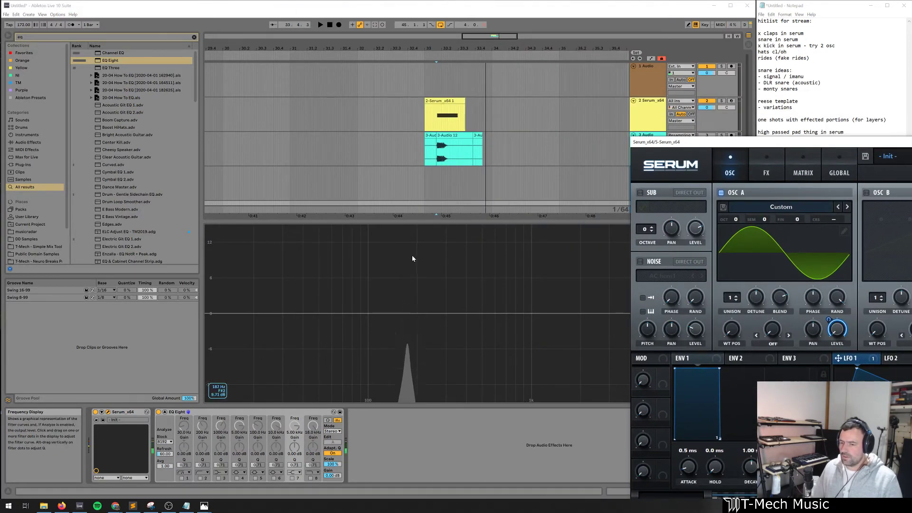
# Play test notes at different pitches and examine the fundamental frequency on EQ Eight's spectrum
pyautogui.press('f')
pyautogui.press('f')
pyautogui.press('x')
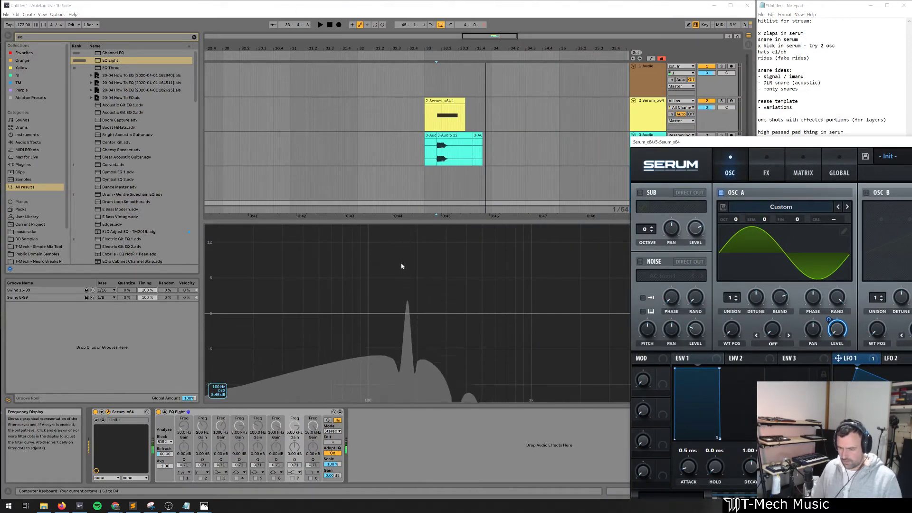
pyautogui.press('f')
pyautogui.press('f')
pyautogui.press('a')
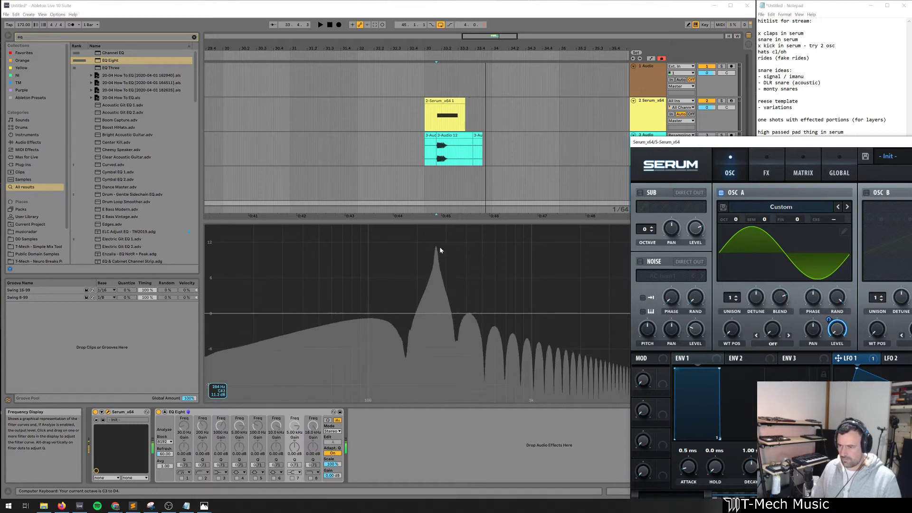
# Shorten LFO 1's decay by adding a zero-level point about a quarter of the way along its curve
pyautogui.moveTo(705, 141); pyautogui.dragTo(291, 47)
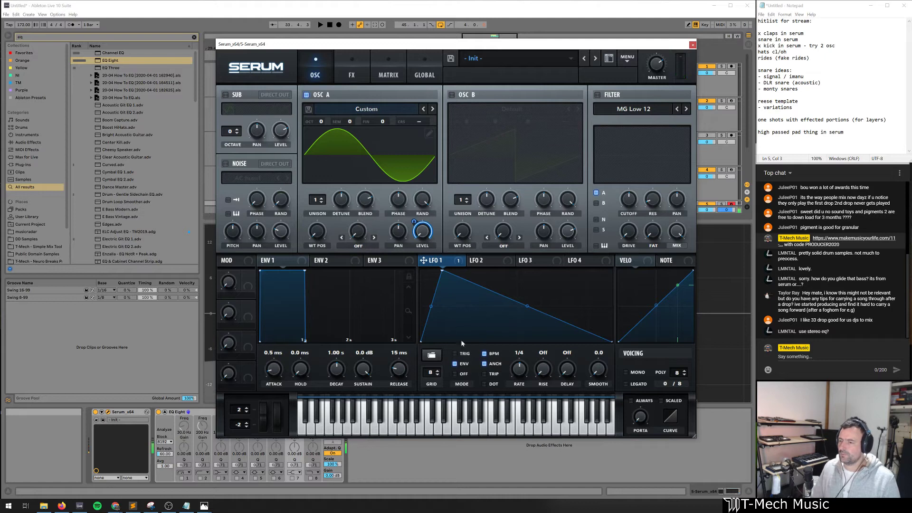
pyautogui.doubleClick(493, 317)
pyautogui.moveTo(493, 316); pyautogui.dragTo(468, 342)
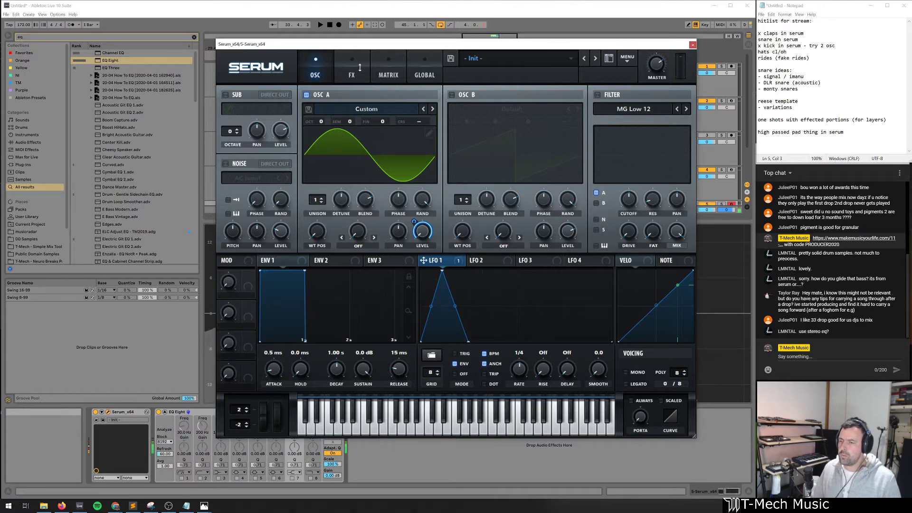
# Enable the noise oscillator with AC hum1 and assign LFO 2 to its level
pyautogui.click(452, 95)
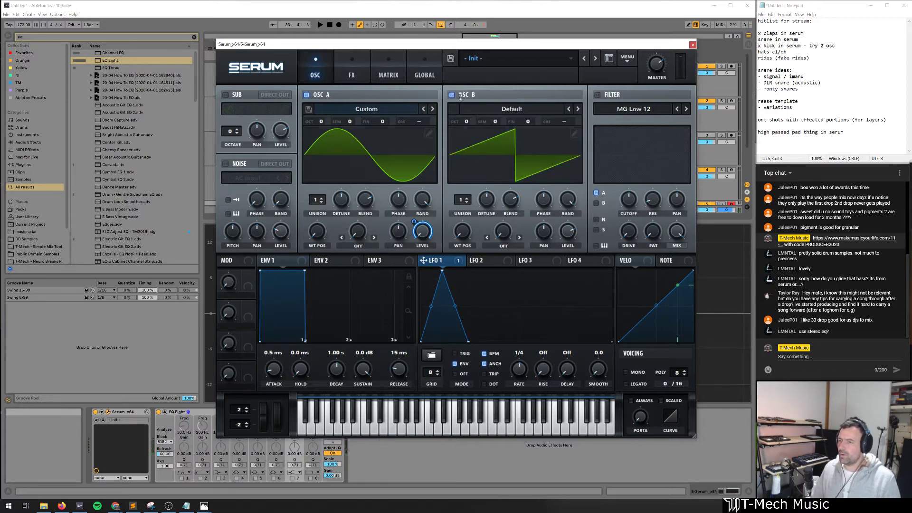
pyautogui.click(459, 95)
pyautogui.click(226, 164)
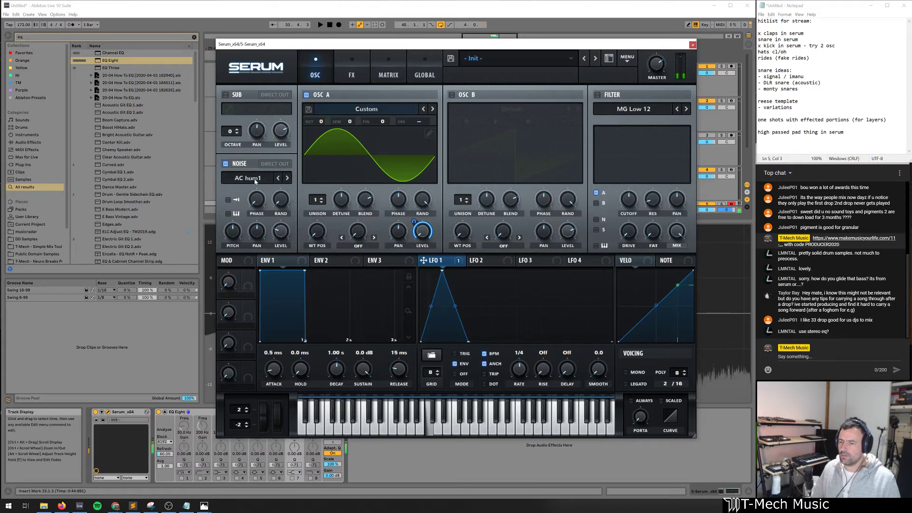
pyautogui.click(484, 261)
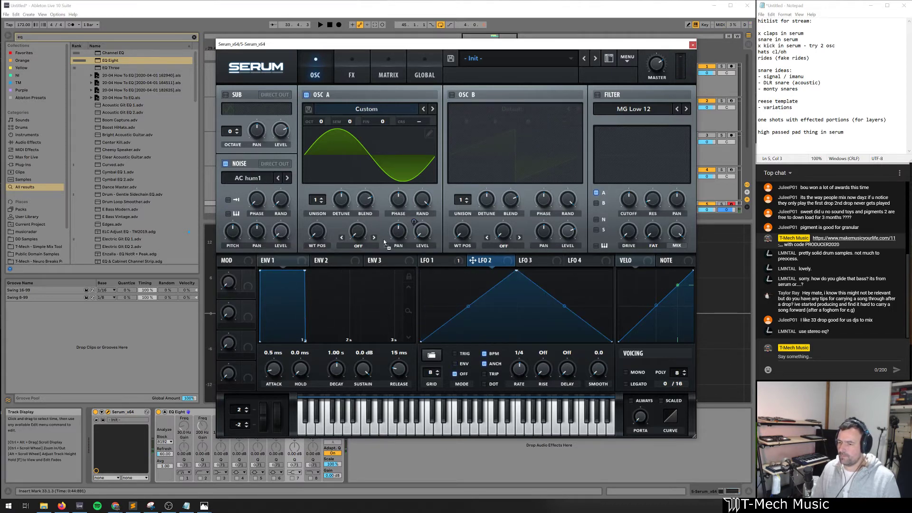
pyautogui.moveTo(280, 235); pyautogui.dragTo(281, 232)
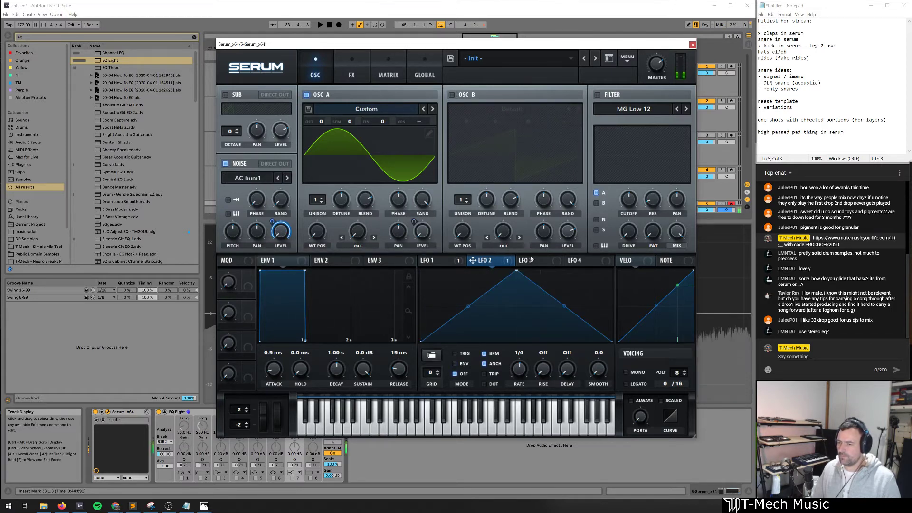
# Set LFO 2 to envelope mode, shape a steep initial drop with a low tail, and set its rate to 1/2
pyautogui.click(455, 364)
pyautogui.moveTo(516, 271); pyautogui.dragTo(421, 270)
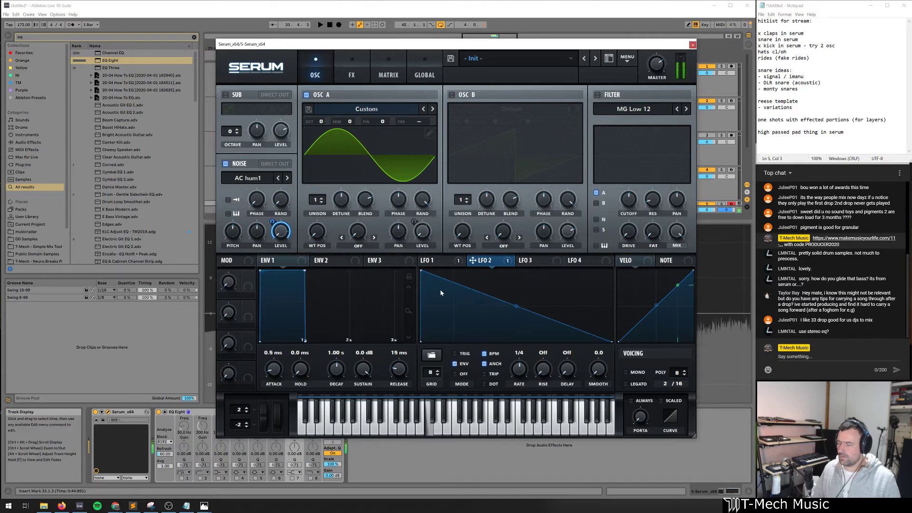
pyautogui.doubleClick(442, 322)
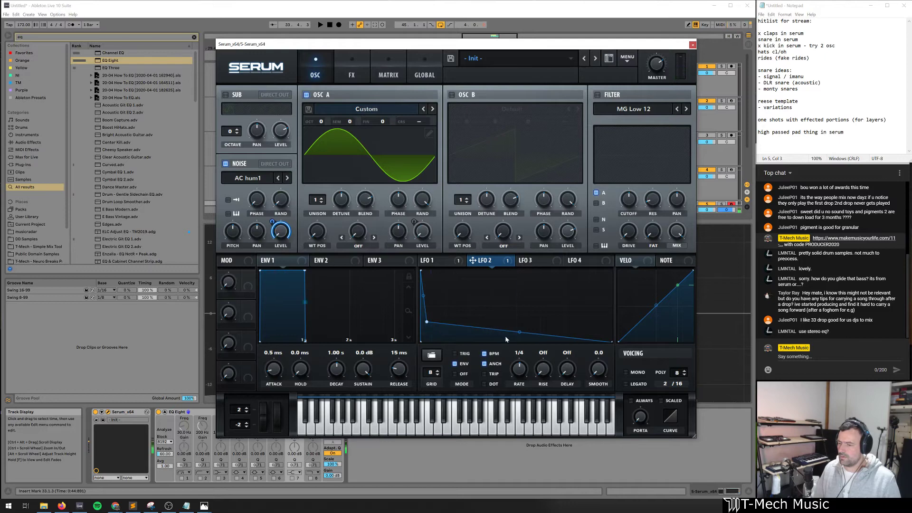
pyautogui.moveTo(520, 369); pyautogui.dragTo(520, 376)
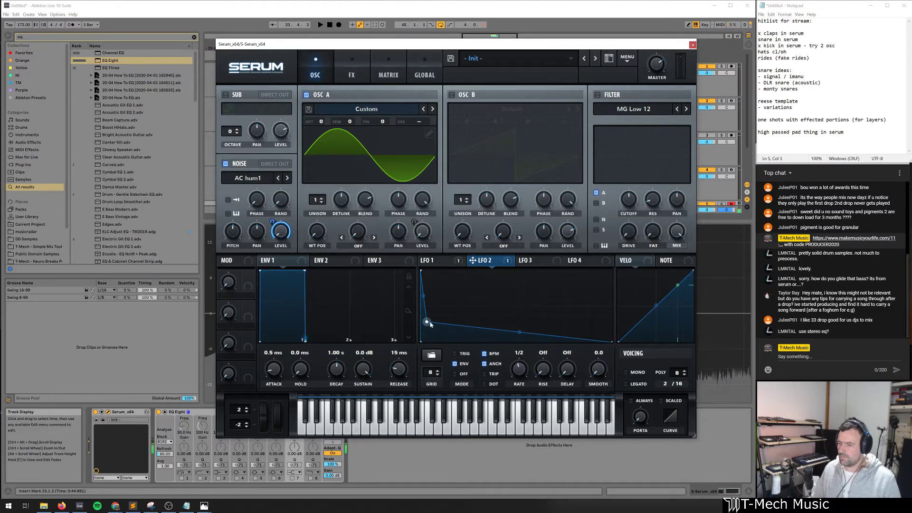
# Reshape LFO 2 into a short spike with an early peak, falling to zero about 30% along the curve
pyautogui.moveTo(427, 321); pyautogui.dragTo(536, 274)
pyautogui.moveTo(424, 270); pyautogui.dragTo(439, 257)
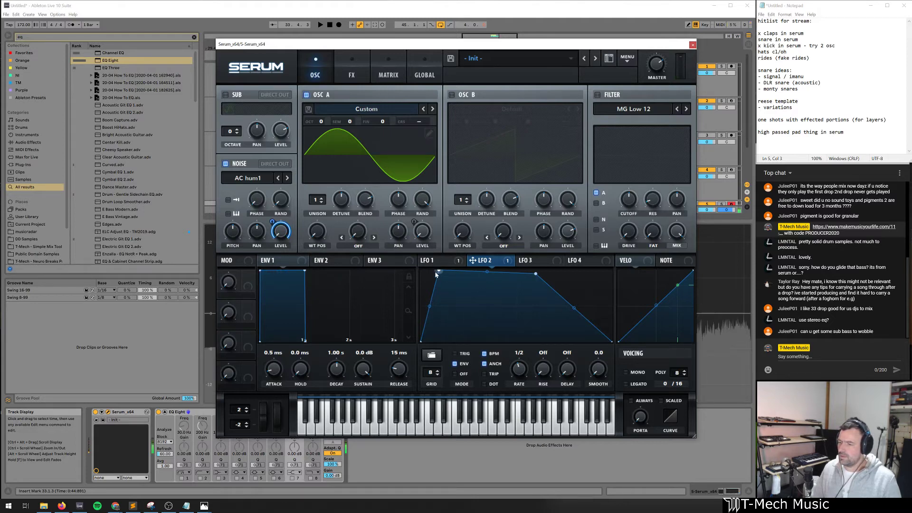
pyautogui.moveTo(437, 271)
pyautogui.mouseDown()
pyautogui.moveTo(449, 269)
pyautogui.moveTo(438, 262)
pyautogui.mouseUp()
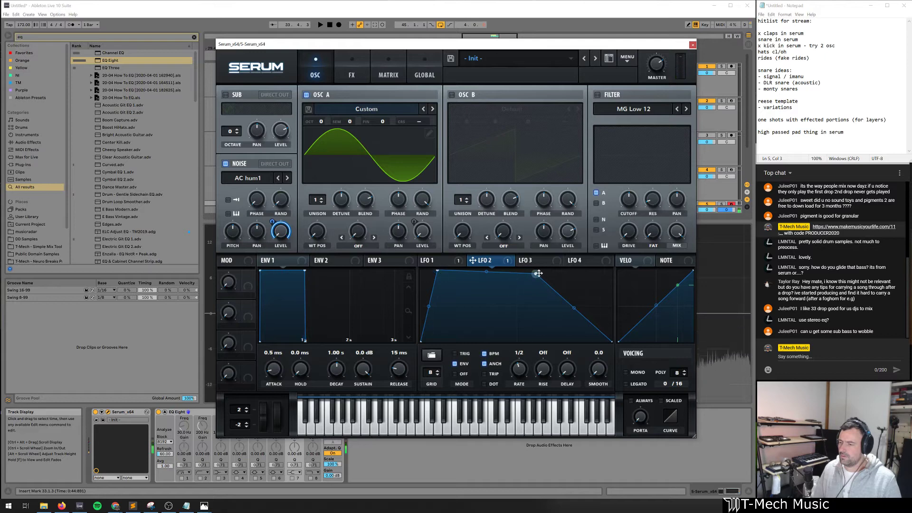
pyautogui.moveTo(538, 274); pyautogui.dragTo(478, 342)
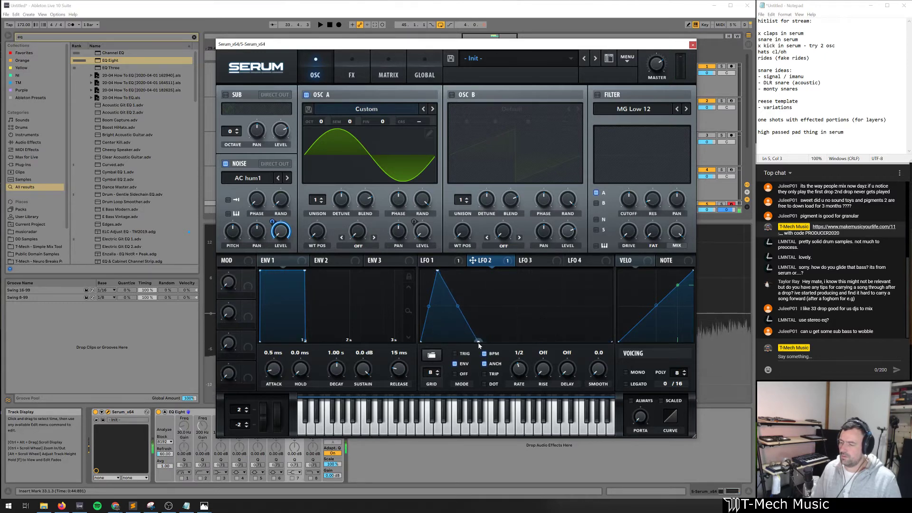
pyautogui.moveTo(437, 271); pyautogui.dragTo(434, 272)
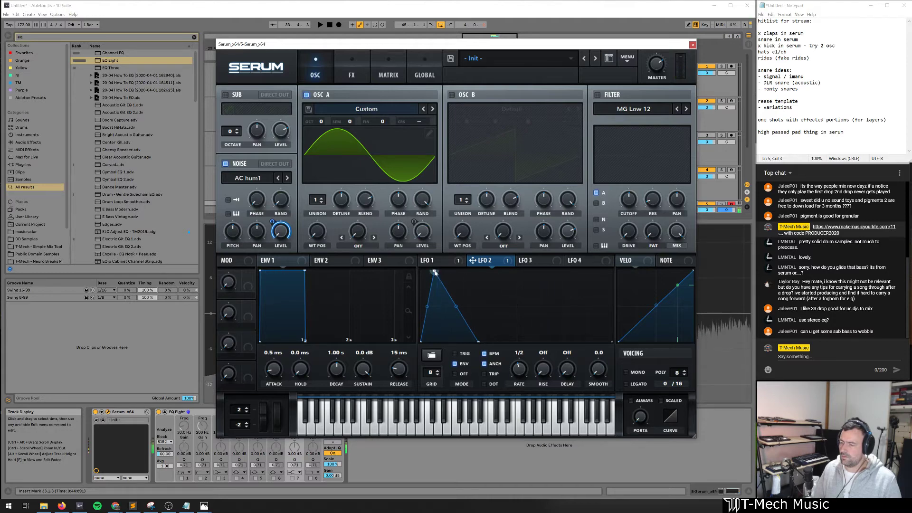
pyautogui.click(451, 95)
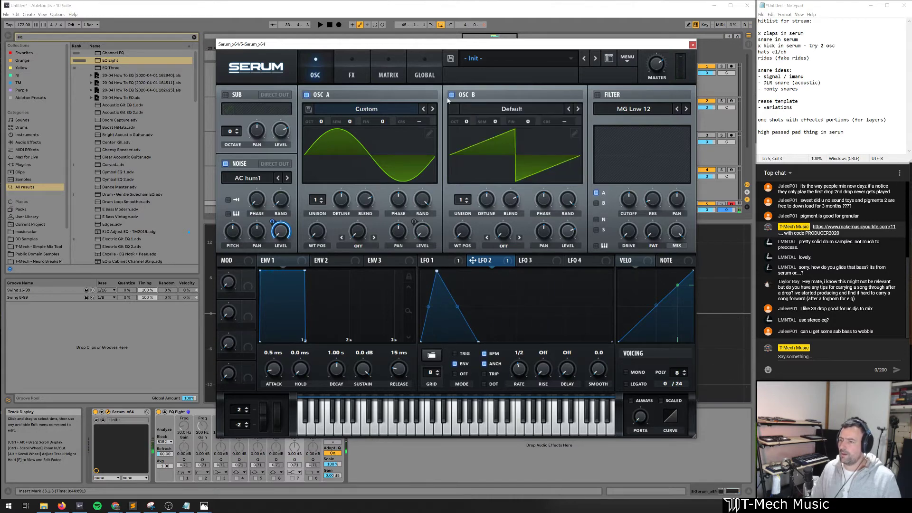
pyautogui.click(451, 95)
pyautogui.click(451, 95)
pyautogui.click(574, 133)
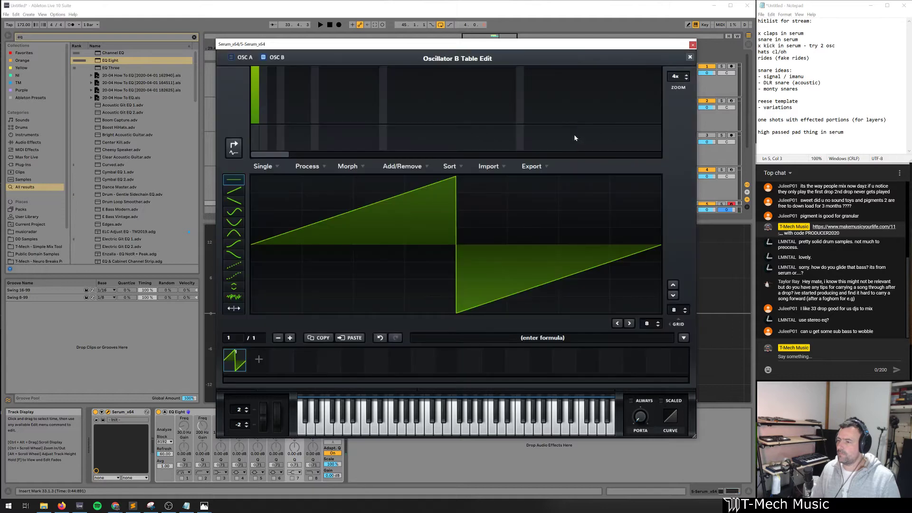
pyautogui.click(690, 57)
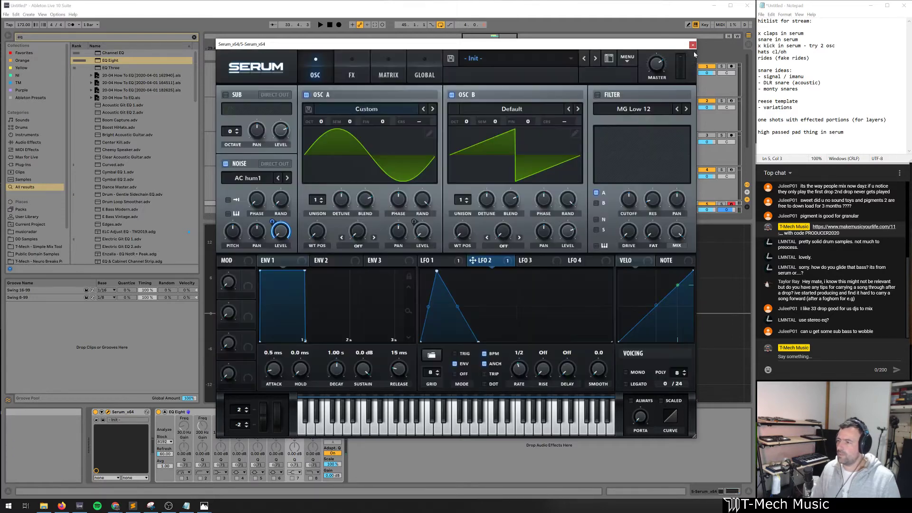
pyautogui.click(692, 45)
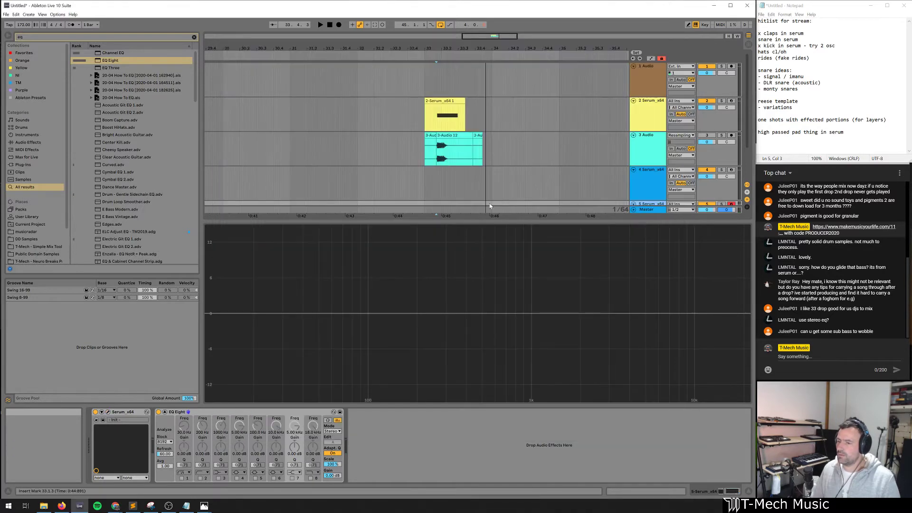
pyautogui.click(108, 412)
# Turn off Oscillator B, assign LFO 3 to Oscillator A's coarse pitch, and play a test note
pyautogui.click(532, 260)
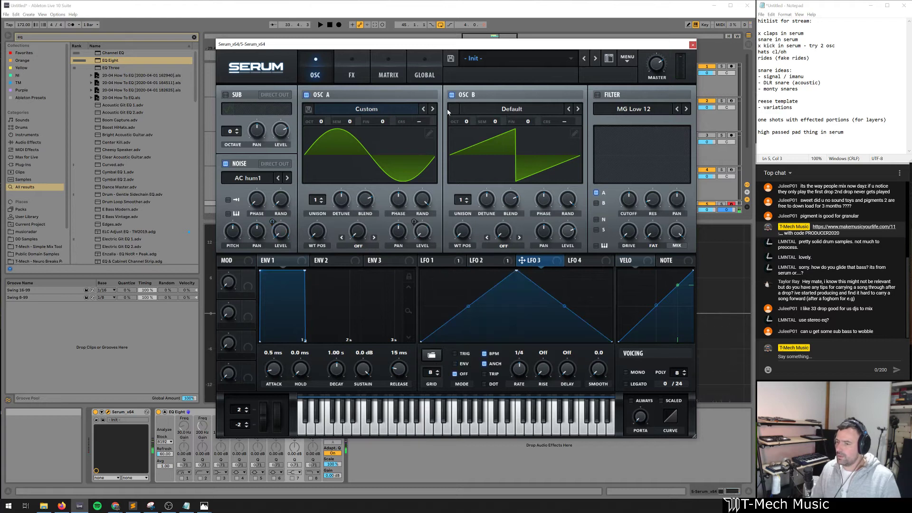
pyautogui.click(451, 94)
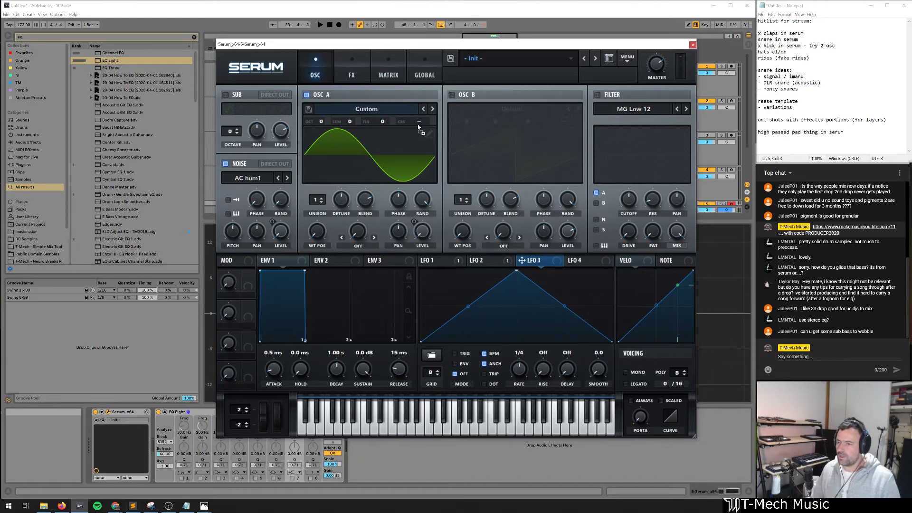
pyautogui.press('a')
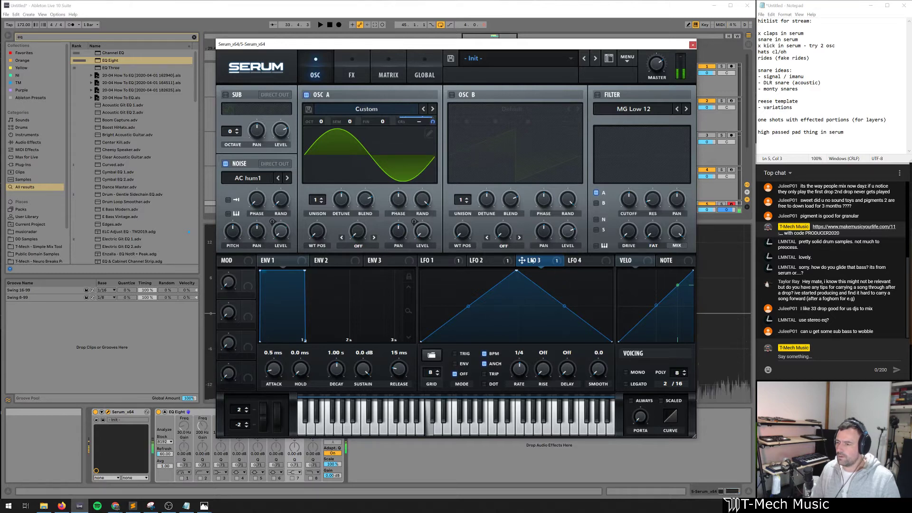
# Set LFO 3 to envelope mode and shape it as a near-instant drop from full height to a low, short tail
pyautogui.click(457, 365)
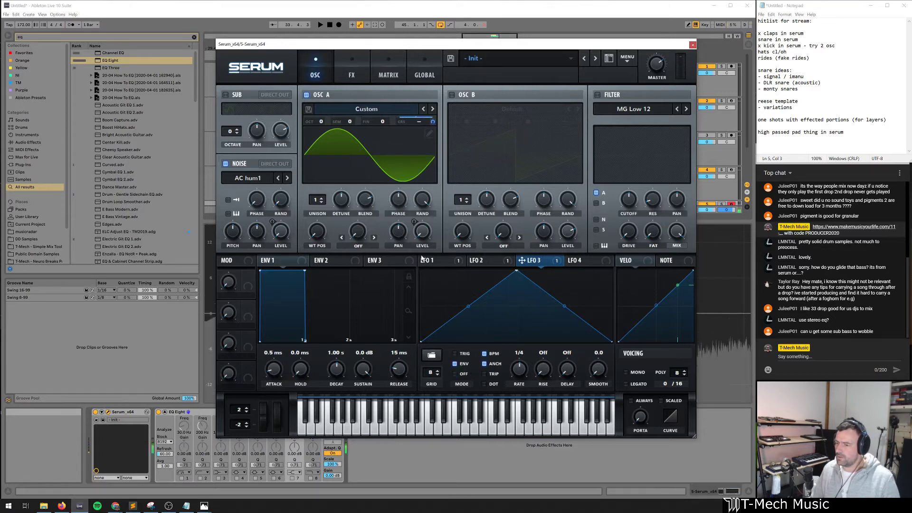
pyautogui.moveTo(516, 270); pyautogui.dragTo(421, 272)
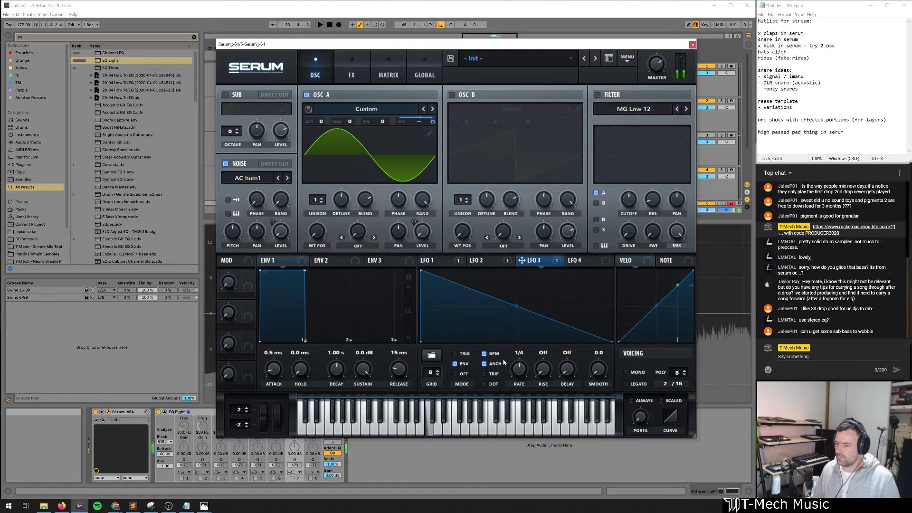
pyautogui.doubleClick(432, 304)
pyautogui.moveTo(432, 305); pyautogui.dragTo(423, 321)
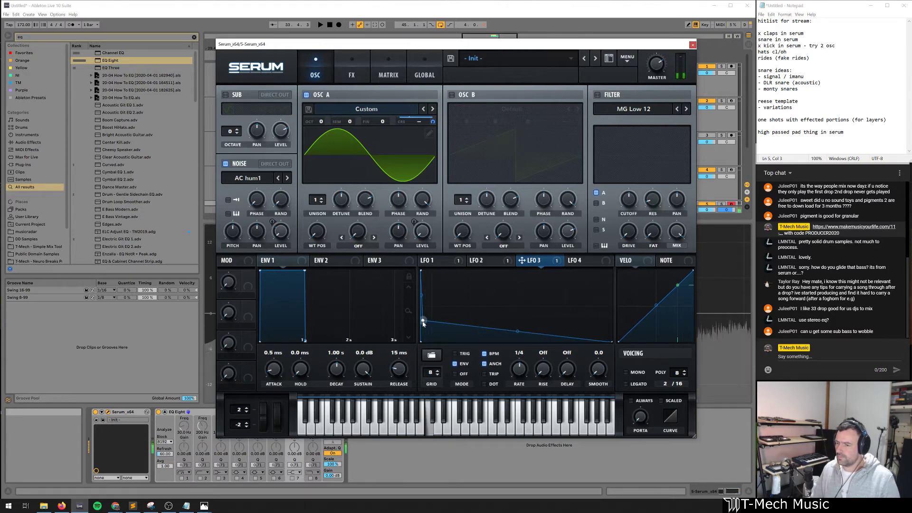
pyautogui.click(397, 75)
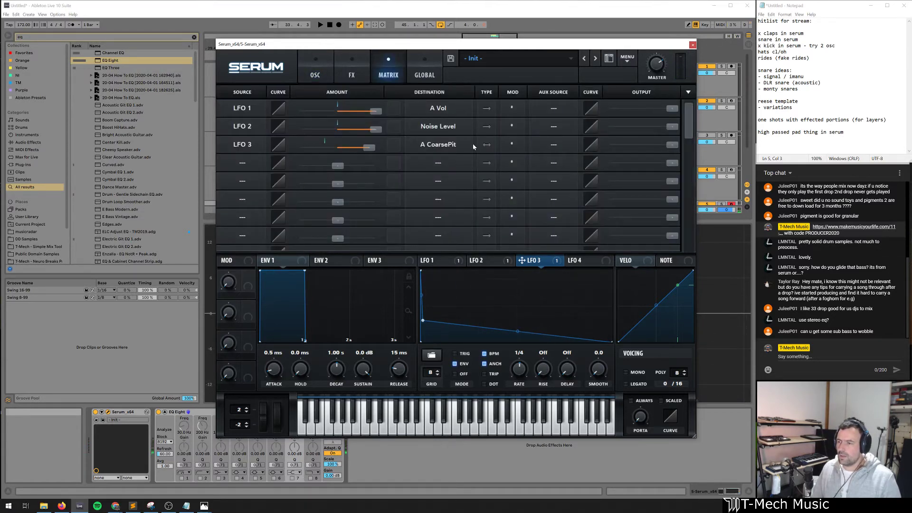
pyautogui.click(315, 76)
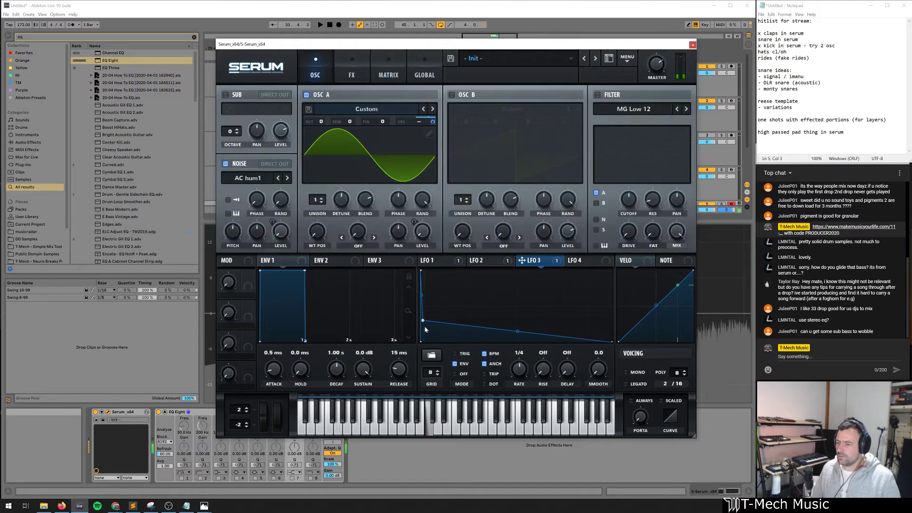
pyautogui.moveTo(423, 322); pyautogui.dragTo(423, 337)
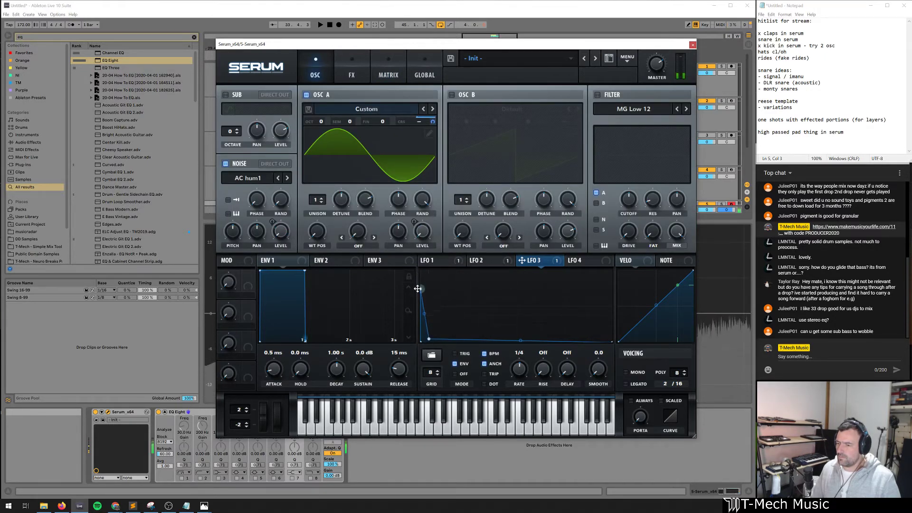
pyautogui.moveTo(428, 339); pyautogui.dragTo(422, 332)
# Reshape LFO 1 to start at full height, hold briefly, and fall to zero about 17% along the curve
pyautogui.click(427, 260)
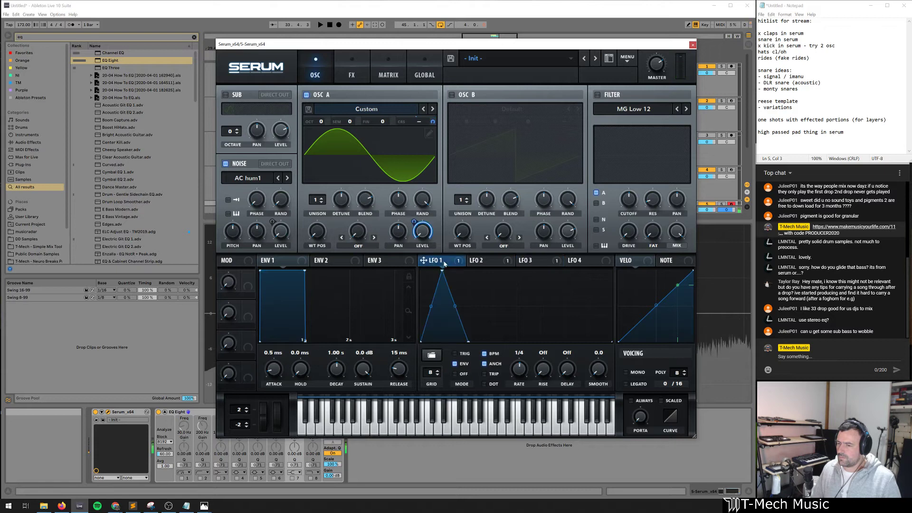
pyautogui.doubleClick(422, 272)
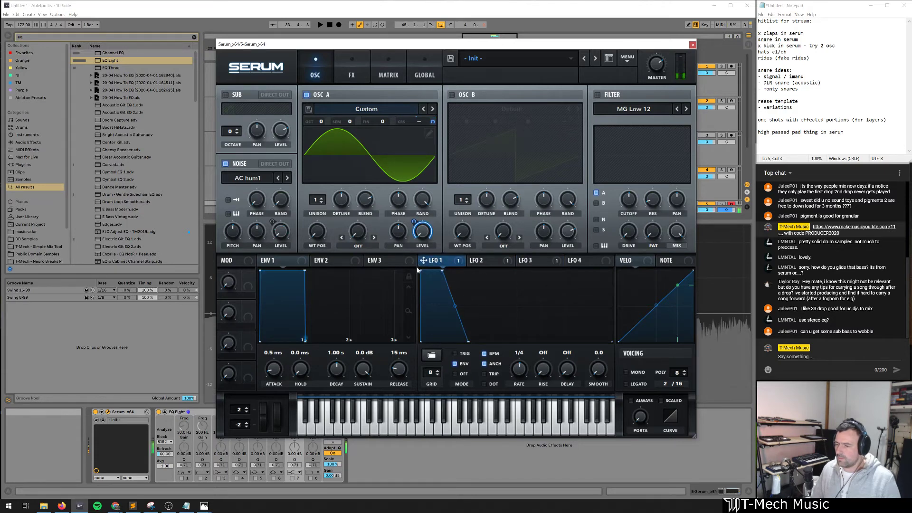
pyautogui.moveTo(441, 273); pyautogui.dragTo(422, 309)
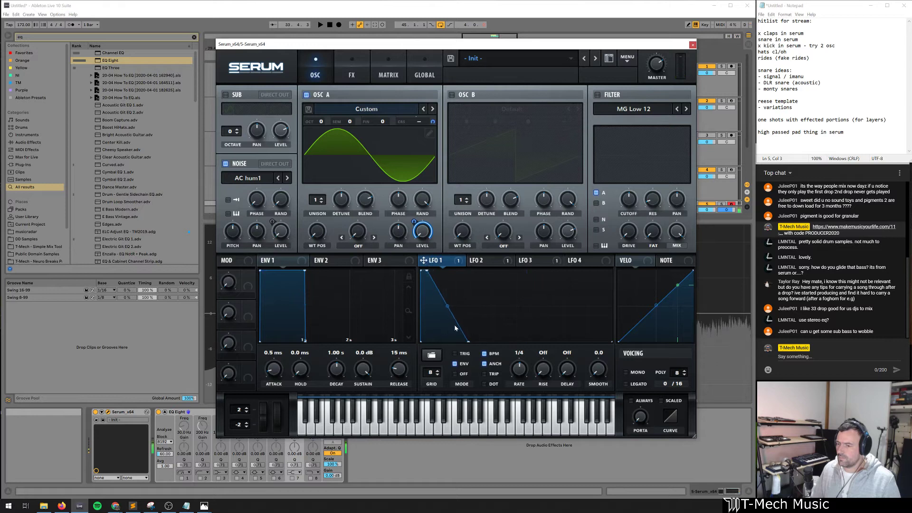
pyautogui.moveTo(467, 340); pyautogui.dragTo(452, 342)
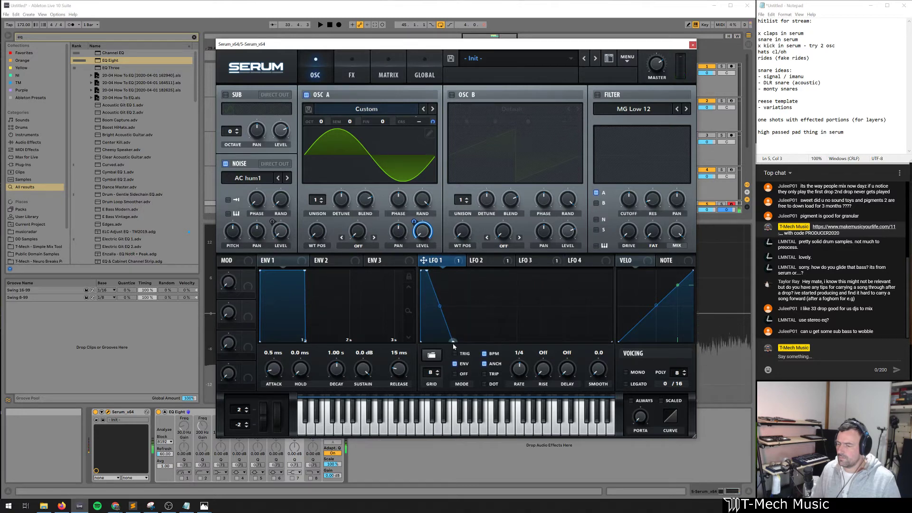
# Enable the filter as High 24, route only the noise oscillator through it, and raise the cutoff slightly
pyautogui.click(598, 95)
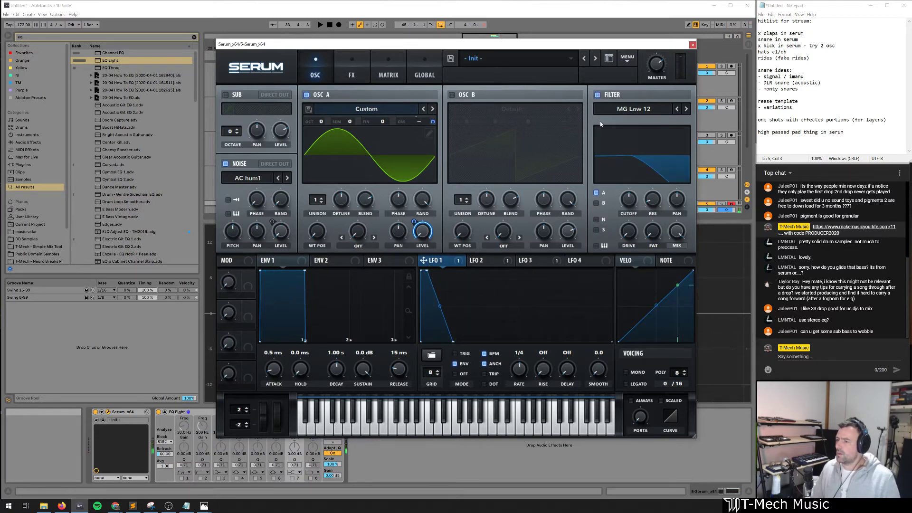
pyautogui.click(608, 110)
pyautogui.moveTo(615, 119)
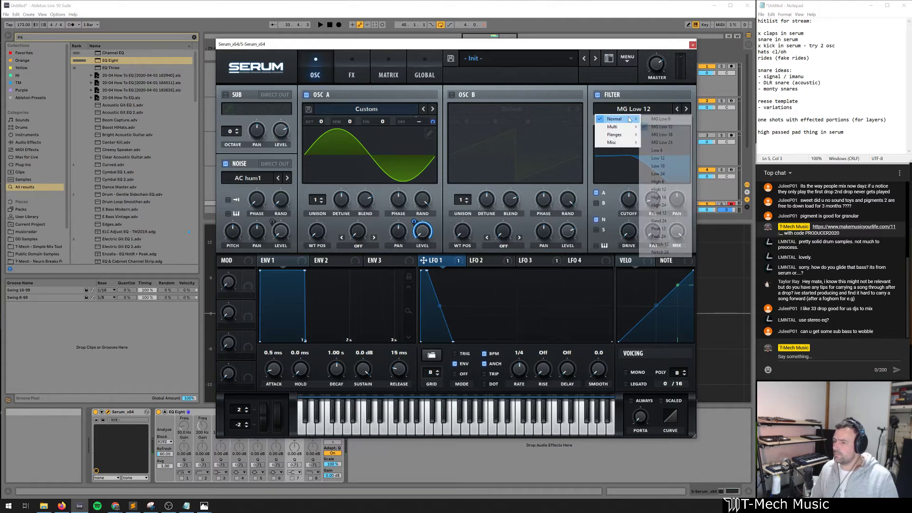
pyautogui.click(661, 205)
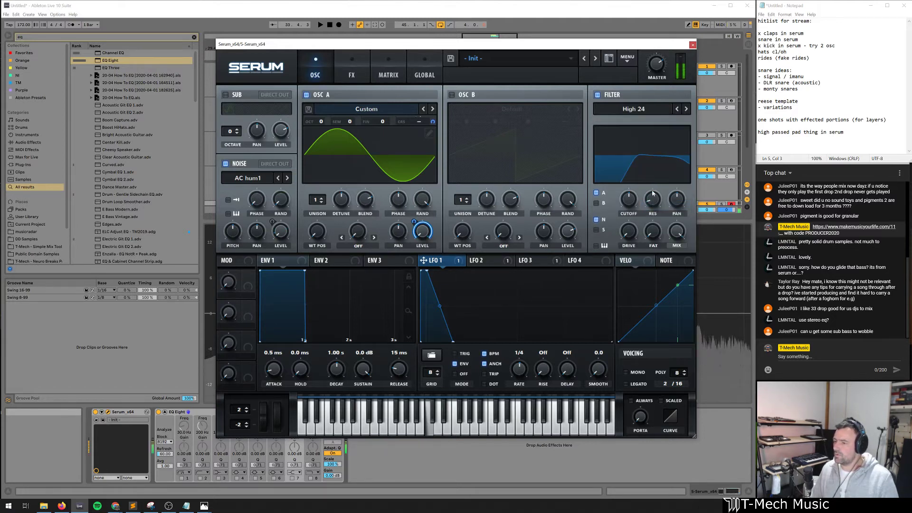
pyautogui.moveTo(630, 207)
pyautogui.mouseDown()
pyautogui.moveTo(631, 199)
pyautogui.moveTo(632, 217)
pyautogui.moveTo(633, 206)
pyautogui.mouseUp()
pyautogui.click(597, 193)
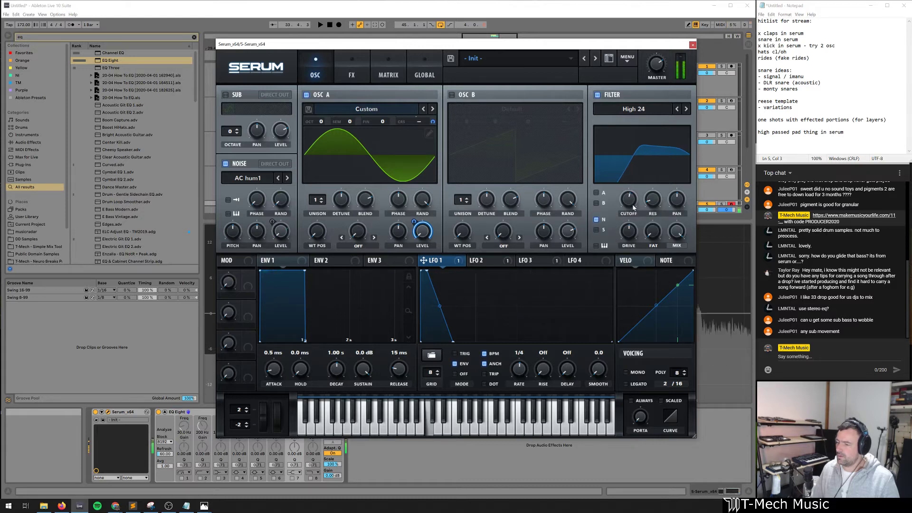
pyautogui.click(476, 261)
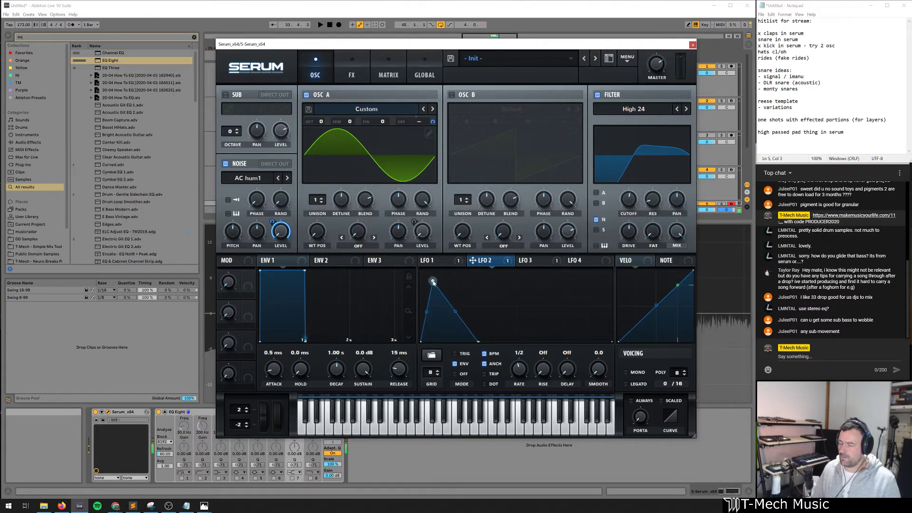
# Enable the Distortion effect and audition Diode 2 before choosing the Diode 1 type
pyautogui.click(352, 74)
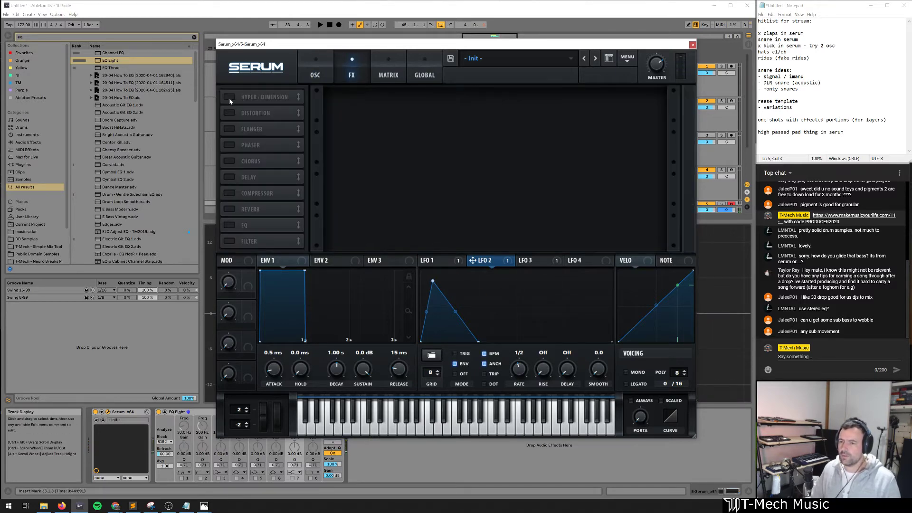
pyautogui.click(234, 113)
pyautogui.click(416, 107)
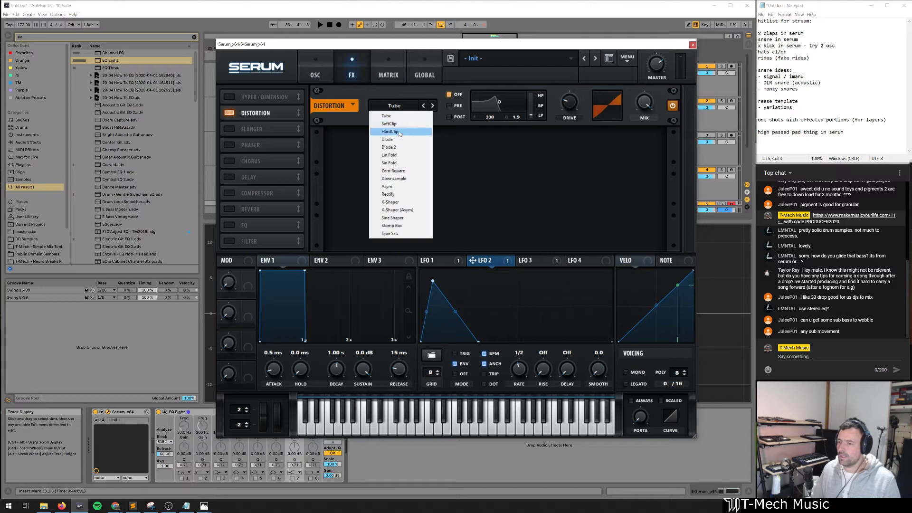
pyautogui.click(408, 146)
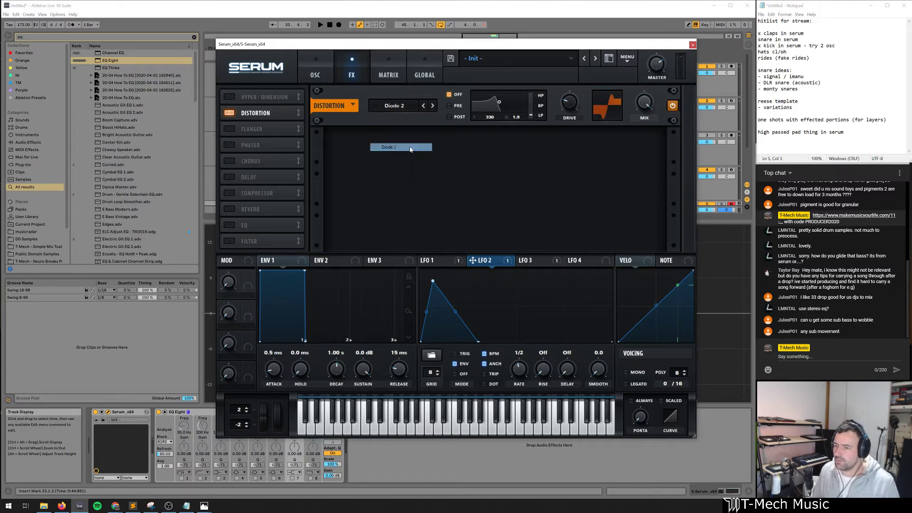
pyautogui.moveTo(572, 122)
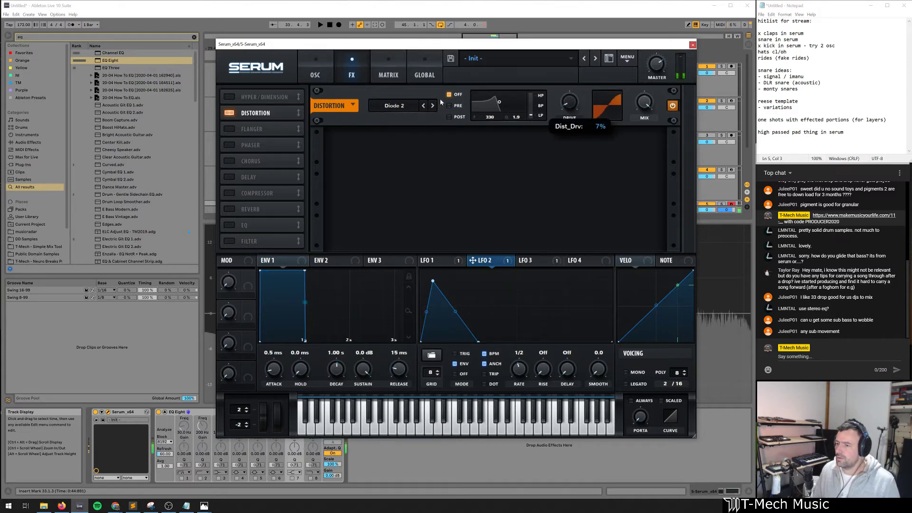
pyautogui.click(423, 106)
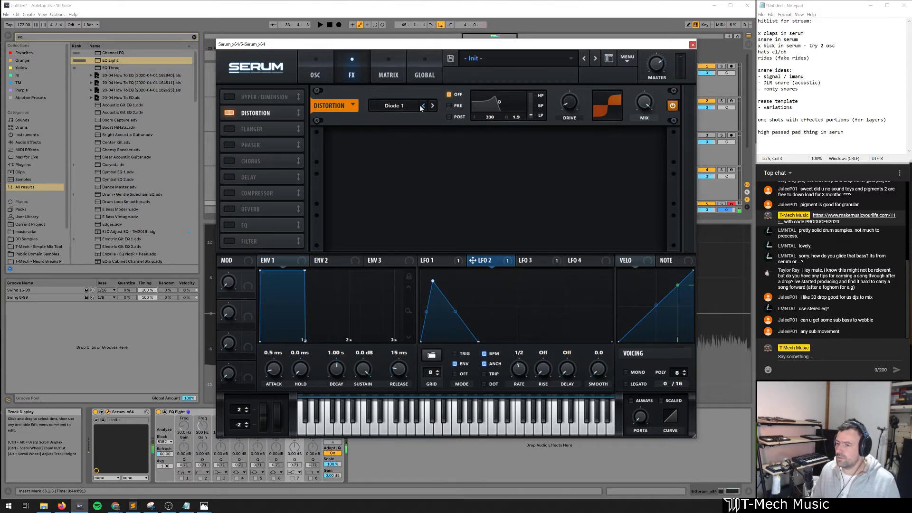
# Set the distortion filter to Pre, lower the wet mix, and compare the sound with the effect bypassed
pyautogui.click(458, 107)
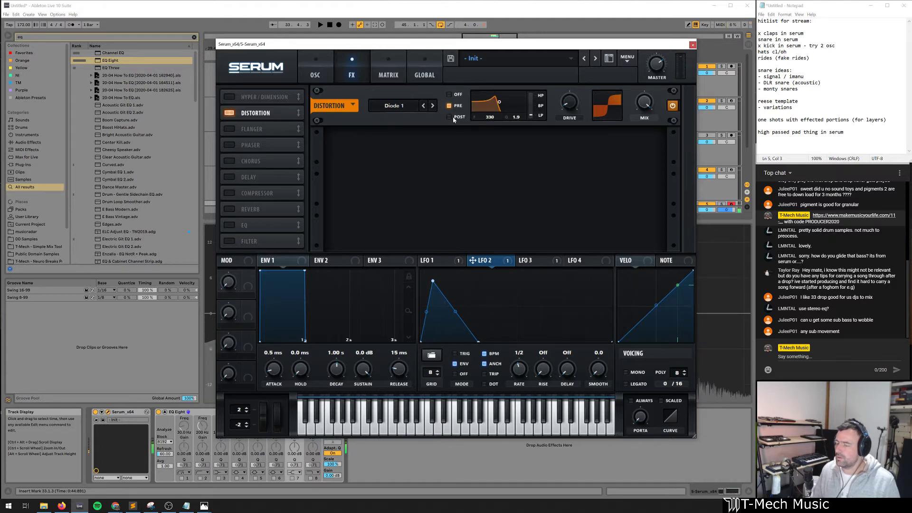
pyautogui.moveTo(649, 114)
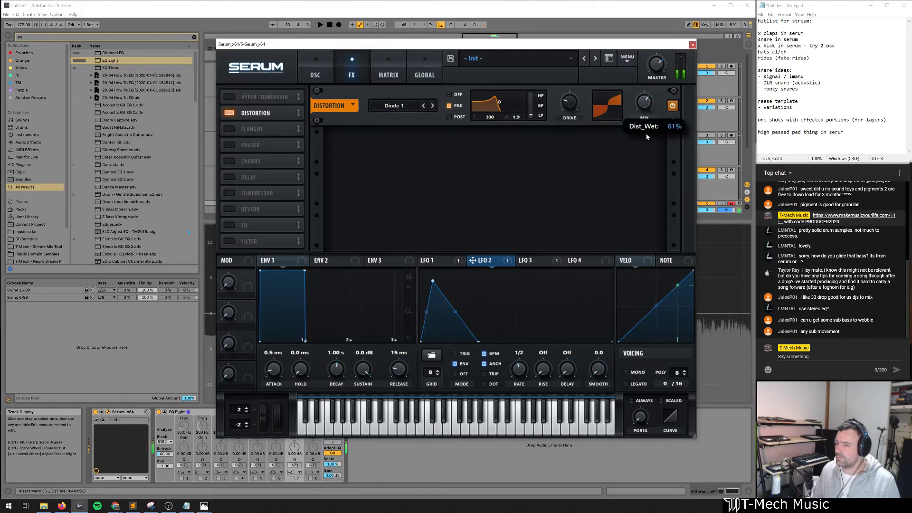
pyautogui.moveTo(645, 101); pyautogui.dragTo(646, 112)
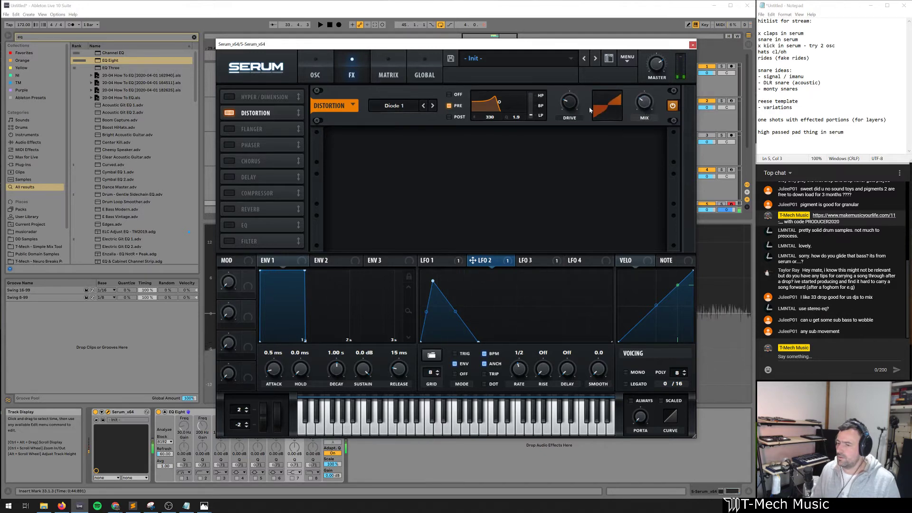
pyautogui.click(673, 106)
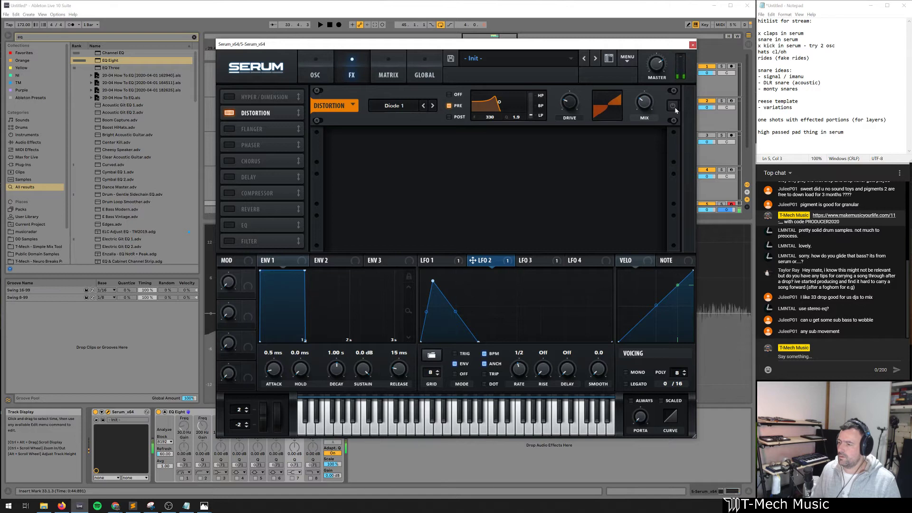
pyautogui.click(672, 106)
# Enable the EQ and modulate its high-band gain with LFO 4, set to envelope mode as a falling ramp
pyautogui.click(240, 224)
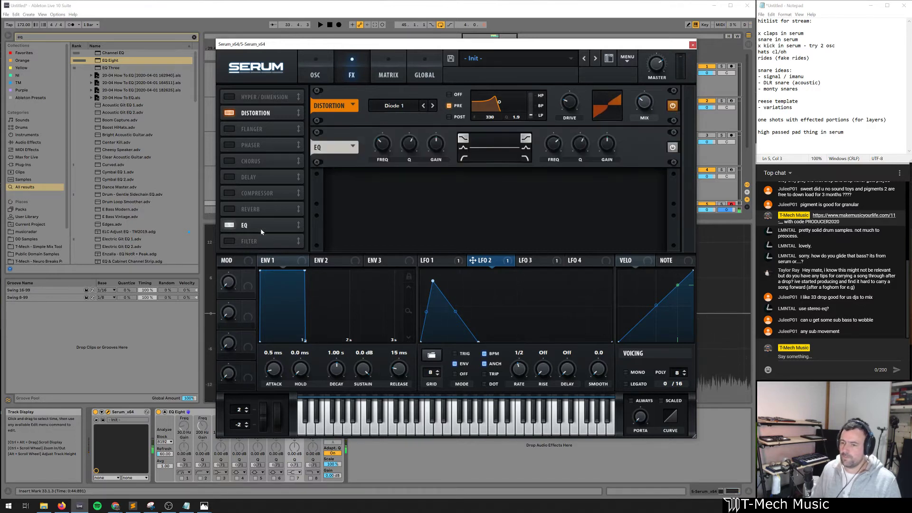
pyautogui.moveTo(608, 151); pyautogui.dragTo(612, 146)
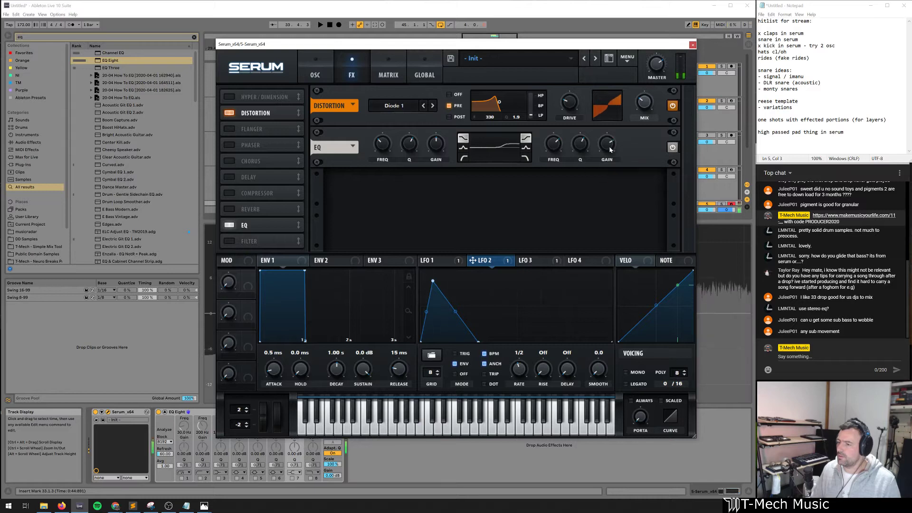
pyautogui.click(532, 261)
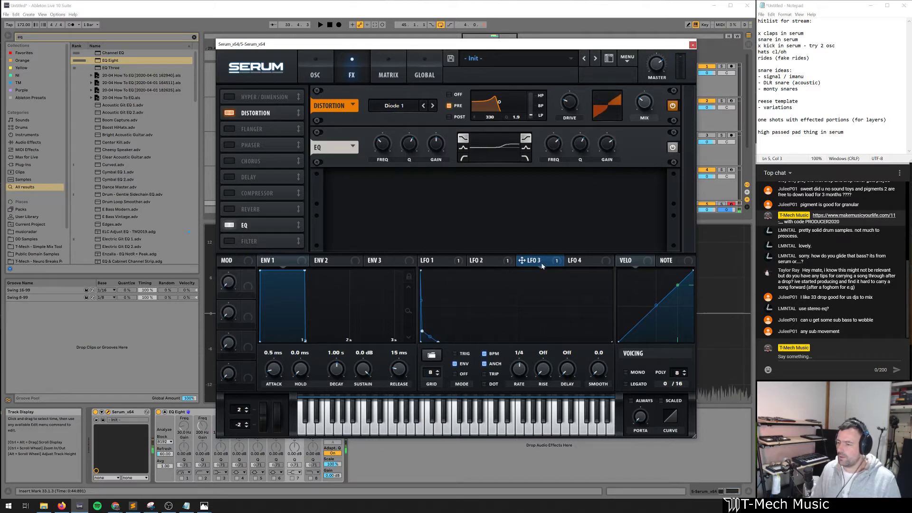
pyautogui.click(576, 260)
pyautogui.click(541, 262)
pyautogui.click(581, 261)
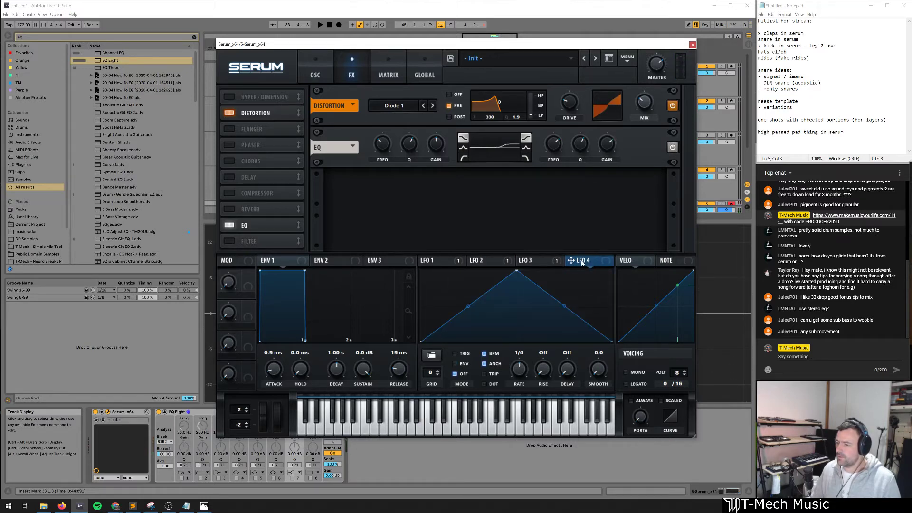
pyautogui.moveTo(516, 272); pyautogui.dragTo(421, 272)
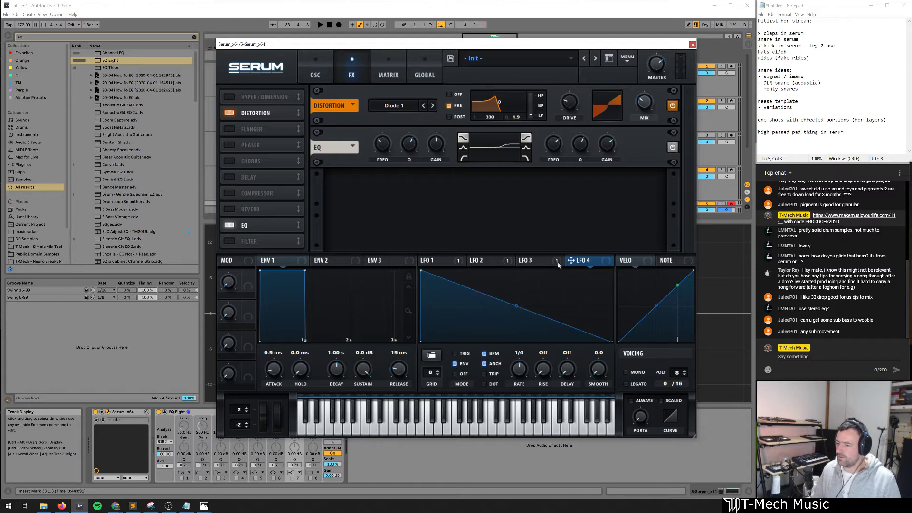
pyautogui.moveTo(606, 143); pyautogui.dragTo(607, 144)
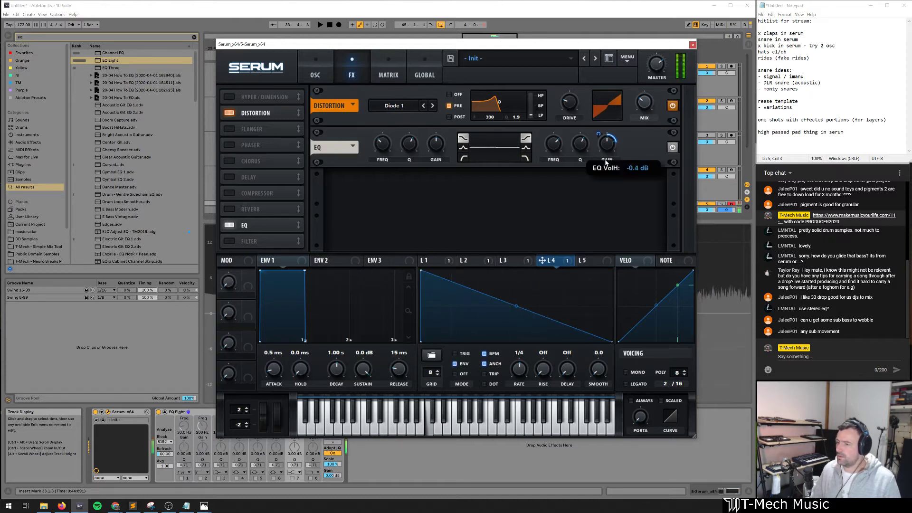
# Reshape LFO 4 with a short hold near the top and a steep fall to roughly 30% height about 30% along
pyautogui.doubleClick(468, 299)
pyautogui.moveTo(468, 299); pyautogui.dragTo(438, 272)
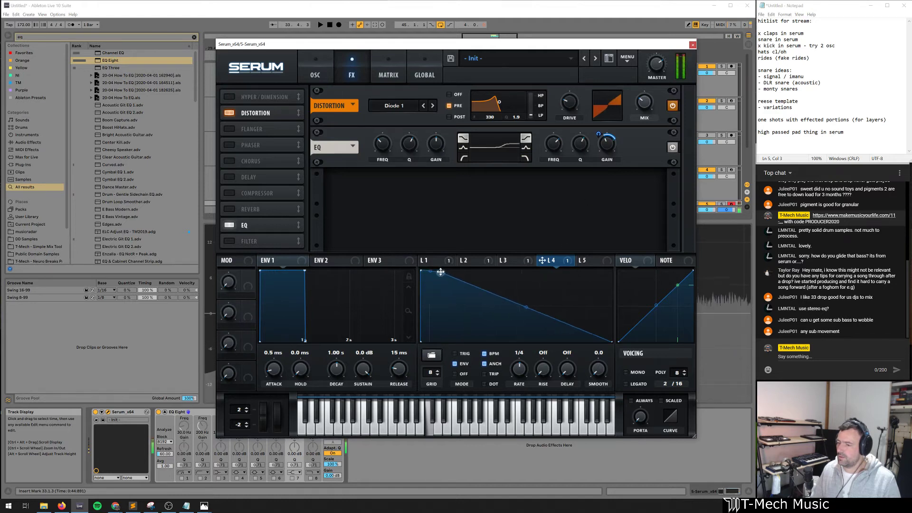
pyautogui.doubleClick(484, 300)
pyautogui.moveTo(484, 300); pyautogui.dragTo(478, 323)
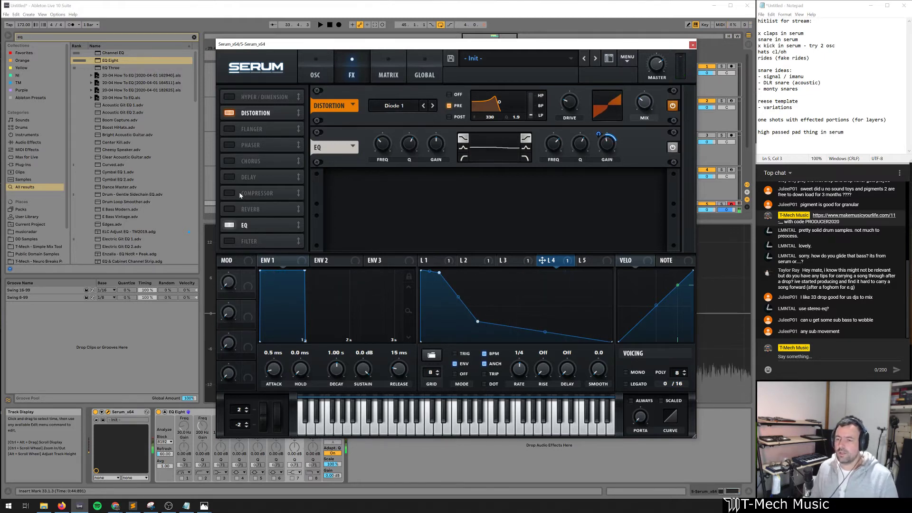
# Add a new audio track below the kick's Serum track and set its input to 5-Serum_x64
pyautogui.click(693, 44)
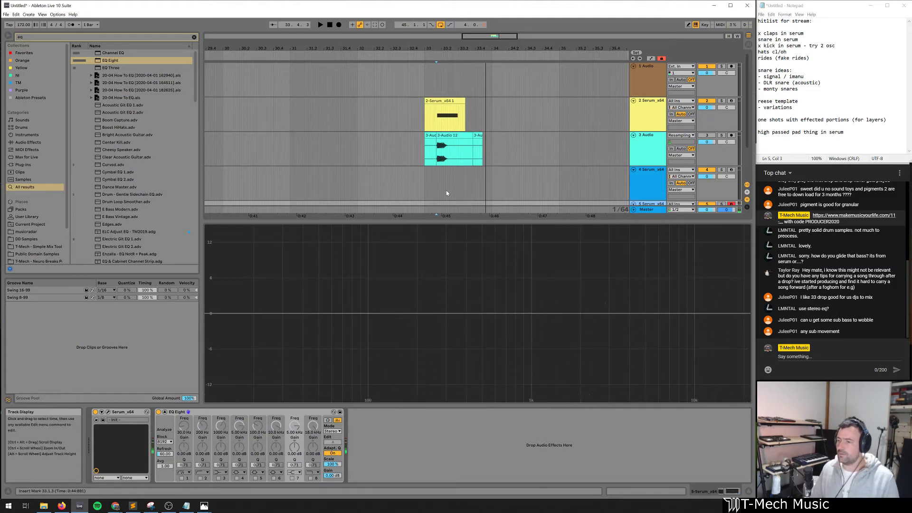
pyautogui.scroll(-2, 550, 177)
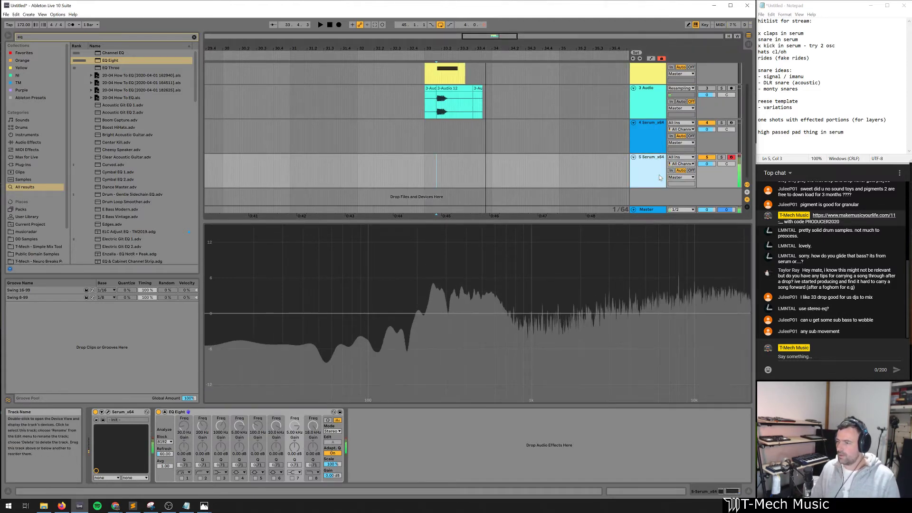
pyautogui.hotkey('ctrl', 't')
pyautogui.click(681, 238)
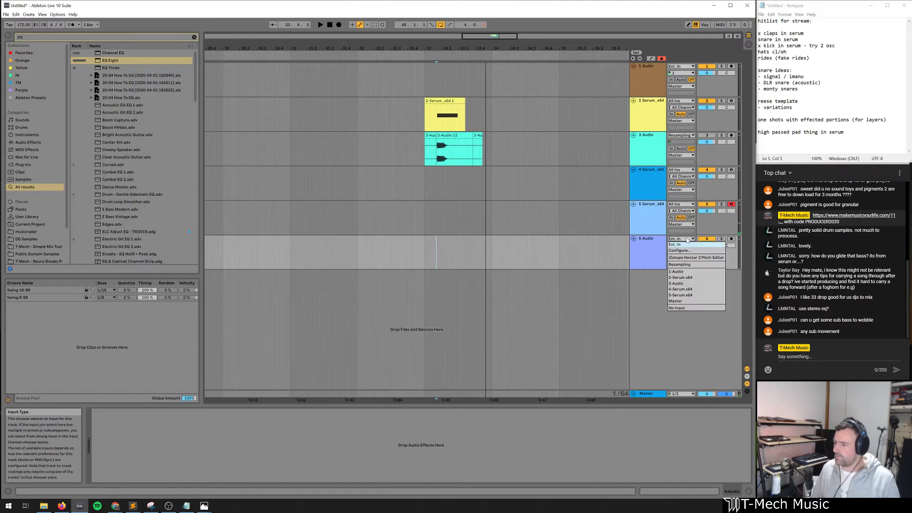
pyautogui.click(690, 295)
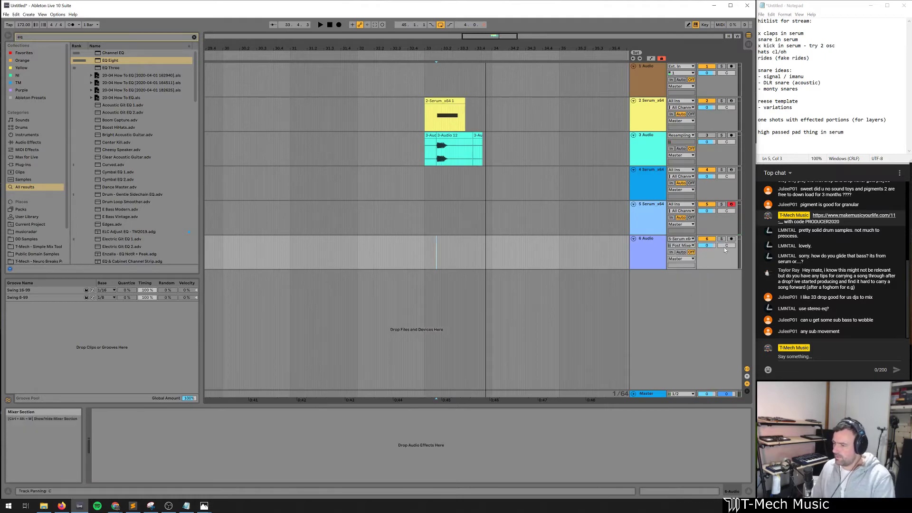
# Record a short MIDI kick hit on the armed track 5 Serum, starting at 34.1.1
pyautogui.click(532, 218)
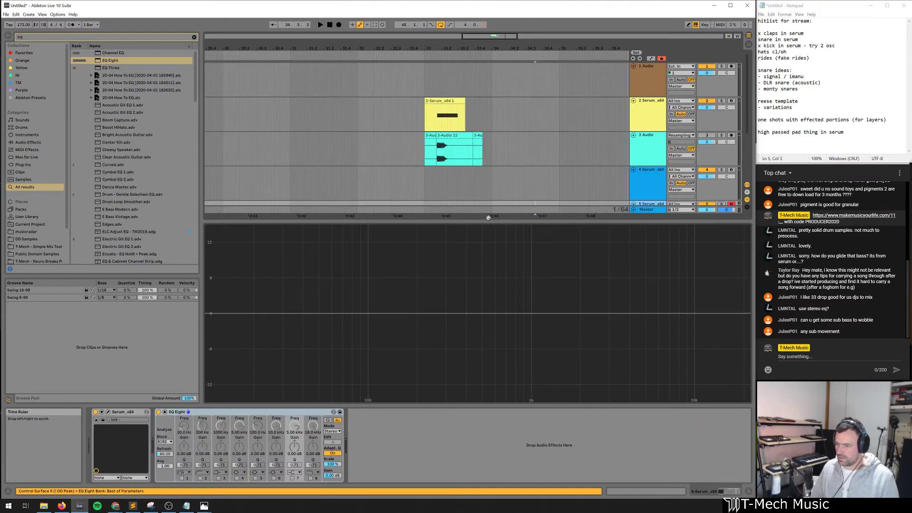
pyautogui.doubleClick(525, 255)
pyautogui.click(512, 220)
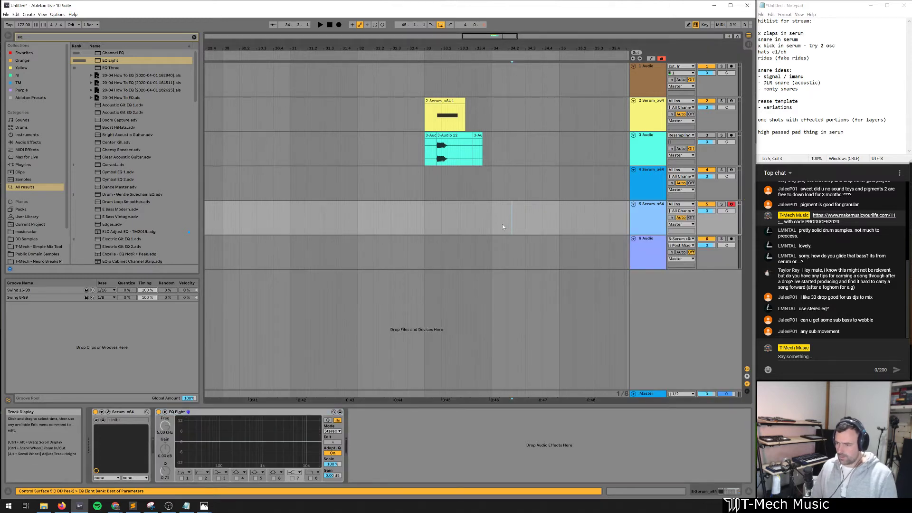
pyautogui.press('F9')
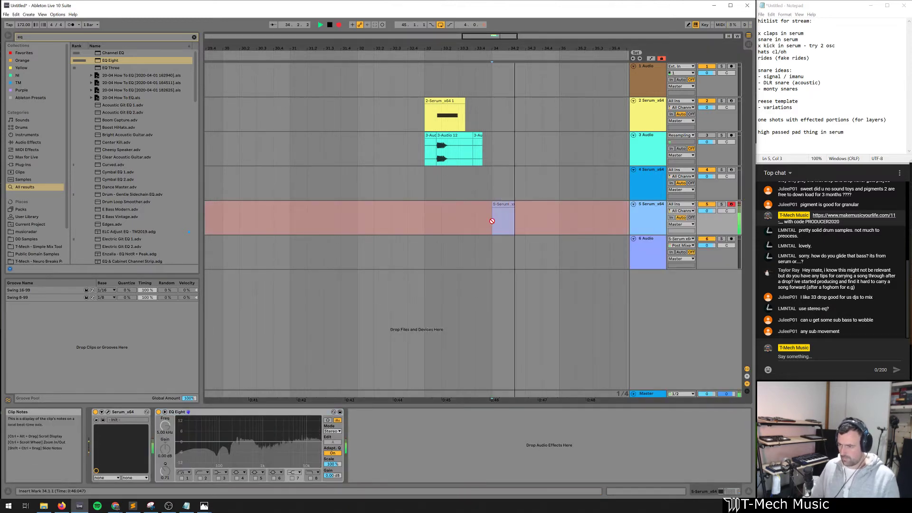
# Arm the new audio track, record the kick onto it from 34.1.1, and inspect the start of its waveform
pyautogui.click(523, 247)
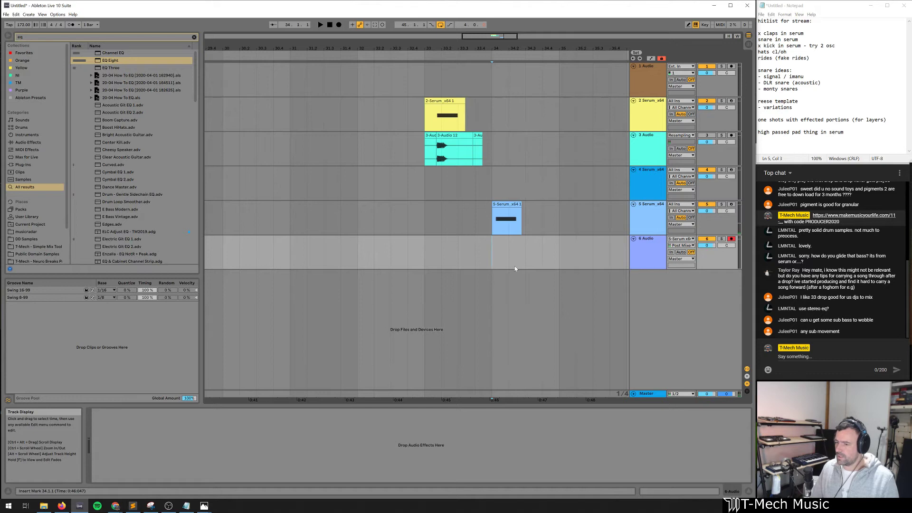
pyautogui.press('F9')
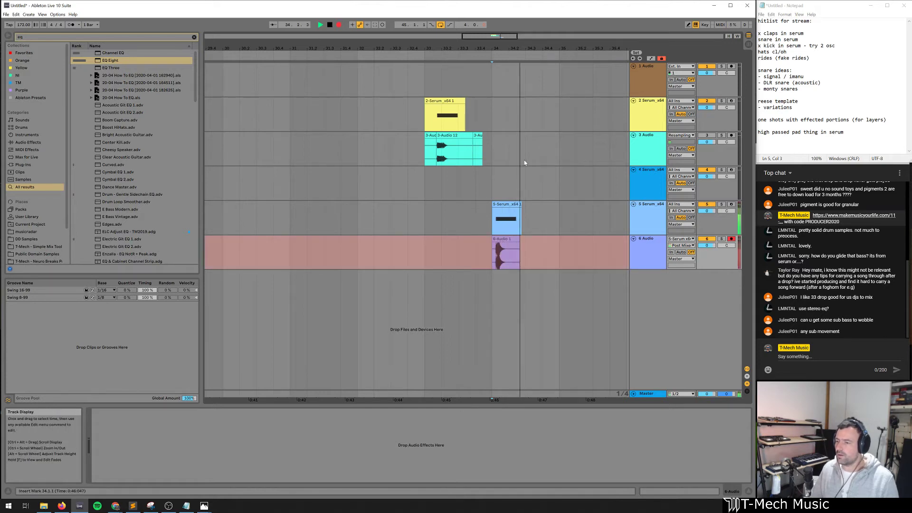
pyautogui.moveTo(499, 49); pyautogui.dragTo(345, 265)
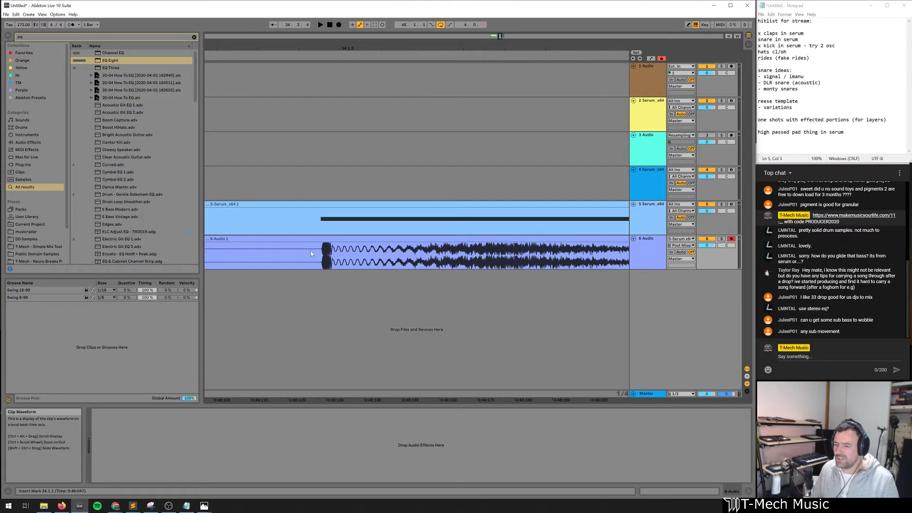
pyautogui.moveTo(367, 48); pyautogui.dragTo(430, 6)
# Reopen the kick's Serum with LFO 1 showing and record a new take over the audio clip from 34.1.1
pyautogui.click(642, 223)
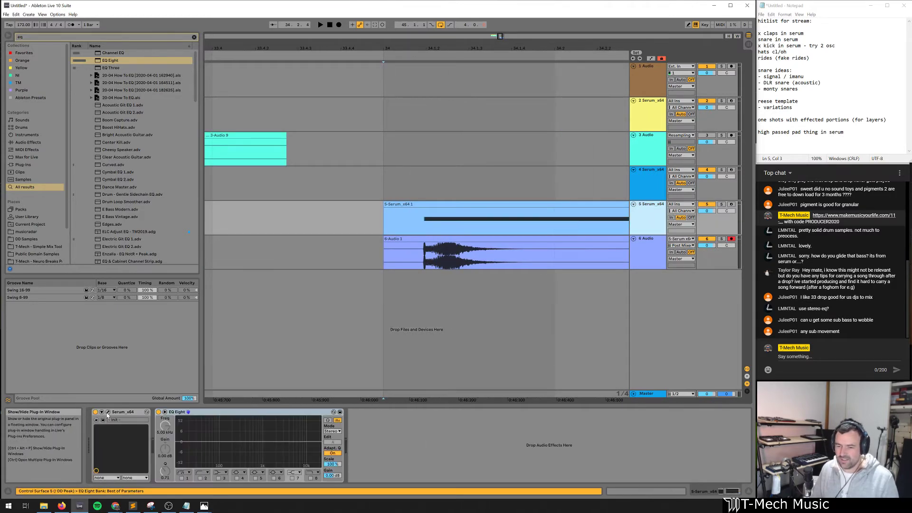
pyautogui.click(108, 412)
pyautogui.click(430, 261)
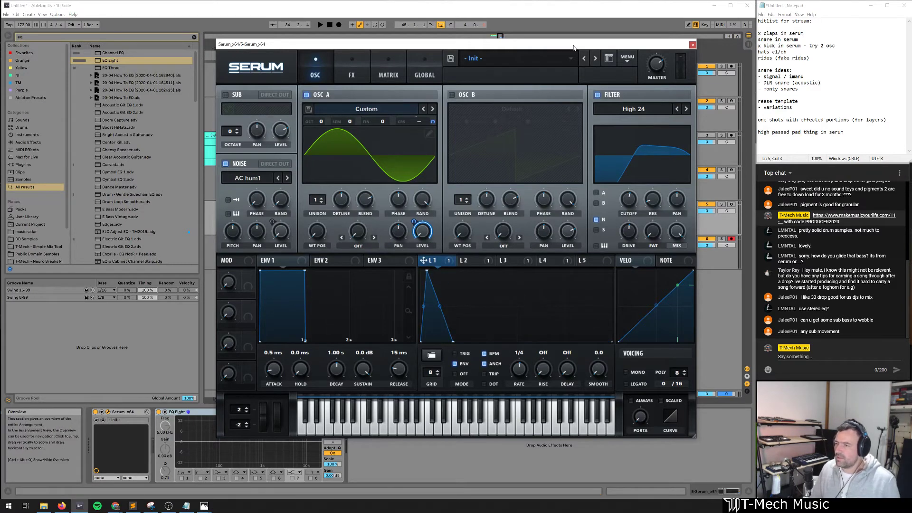
pyautogui.moveTo(574, 45); pyautogui.dragTo(513, 345)
pyautogui.click(382, 258)
pyautogui.click(340, 25)
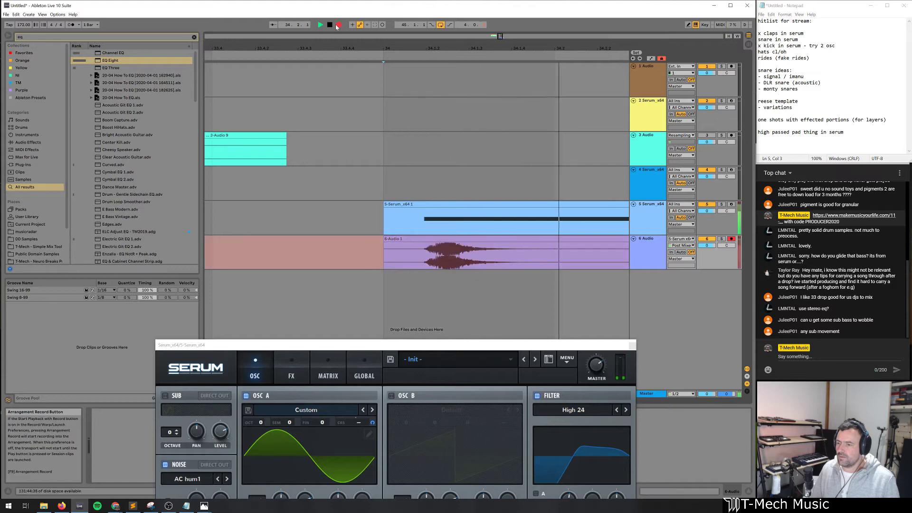
pyautogui.press('space')
# Raise LFO 1's starting point close to the peak and re-record the kick onto the audio track
pyautogui.moveTo(428, 346); pyautogui.dragTo(494, 101)
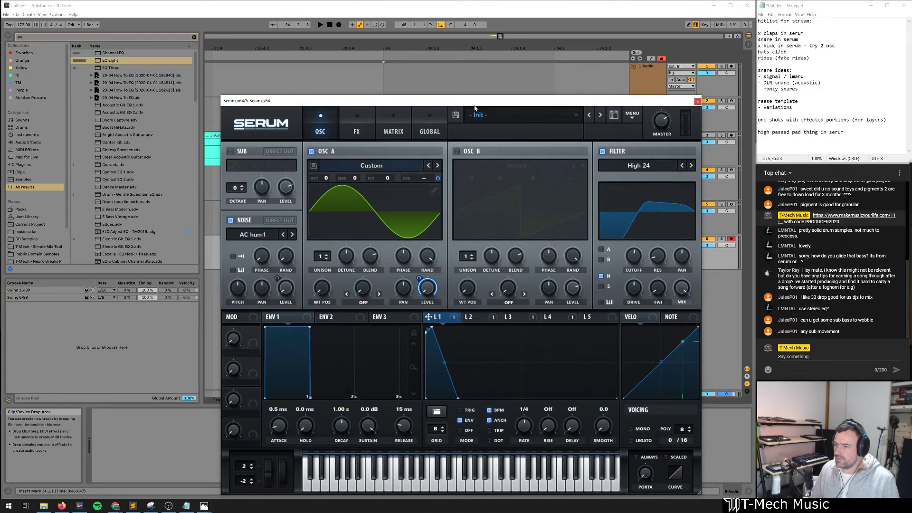
pyautogui.moveTo(475, 108); pyautogui.dragTo(470, 345)
pyautogui.click(338, 25)
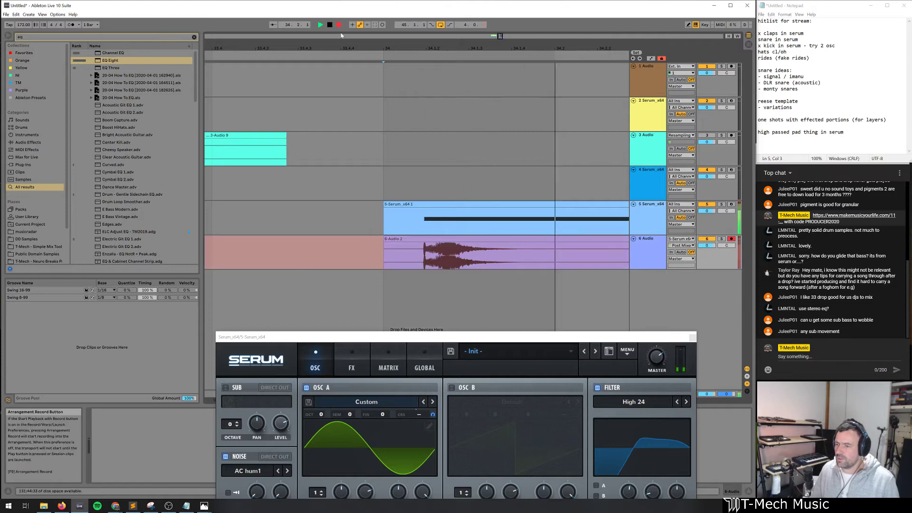
pyautogui.press('space')
pyautogui.moveTo(427, 337); pyautogui.dragTo(432, 99)
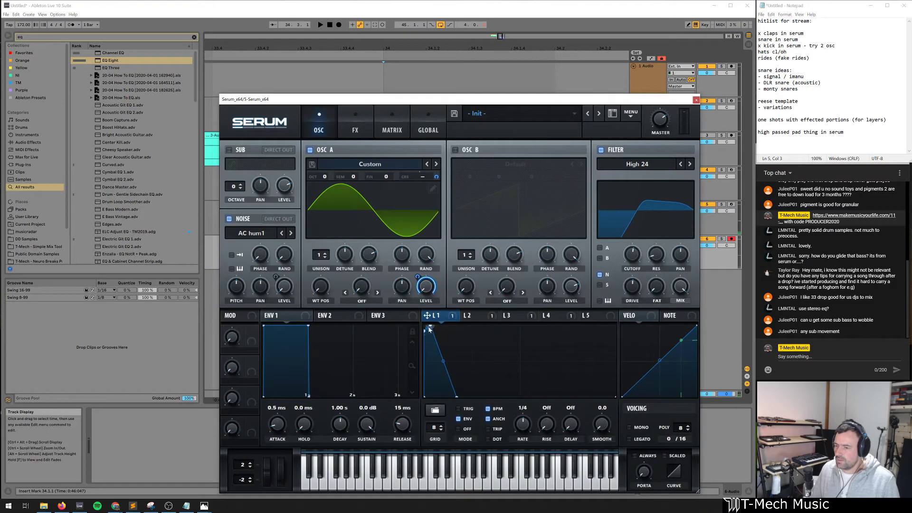
# Record another kick take and reshape LFO 1 with a short full-level hold before its steep fall
pyautogui.click(357, 130)
pyautogui.click(321, 131)
pyautogui.moveTo(407, 95); pyautogui.dragTo(448, 175)
pyautogui.click(339, 25)
pyautogui.press('space')
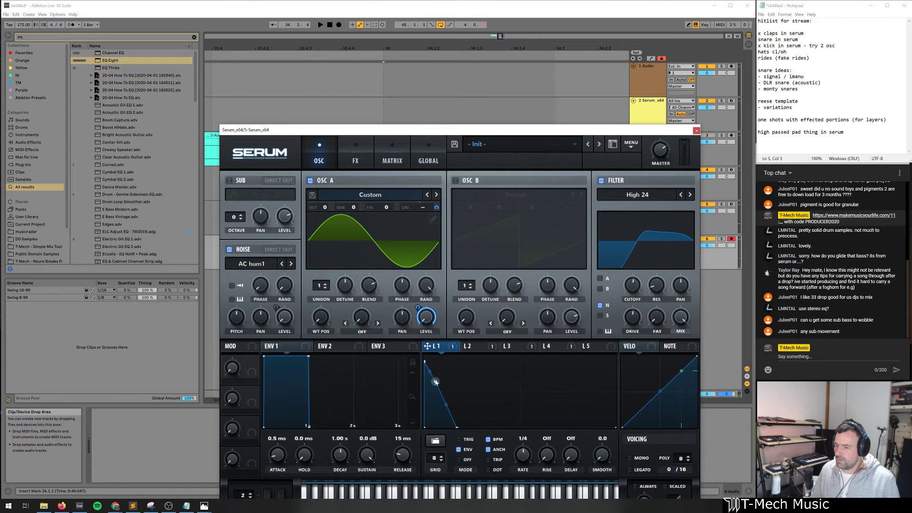
pyautogui.moveTo(435, 381); pyautogui.dragTo(437, 330)
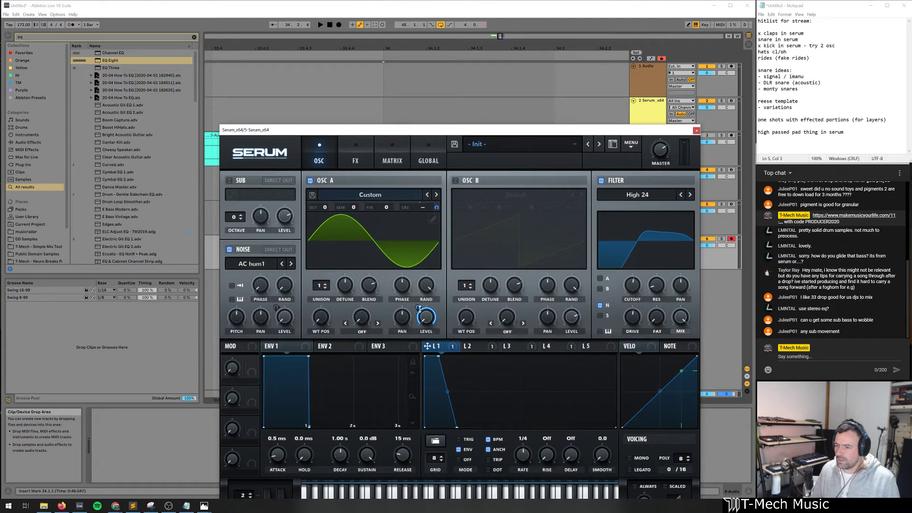
# Audition the kick, deactivate the recording audio track's output, and re-record the take from 34.1.1
pyautogui.moveTo(441, 130); pyautogui.dragTo(443, 337)
pyautogui.press('space')
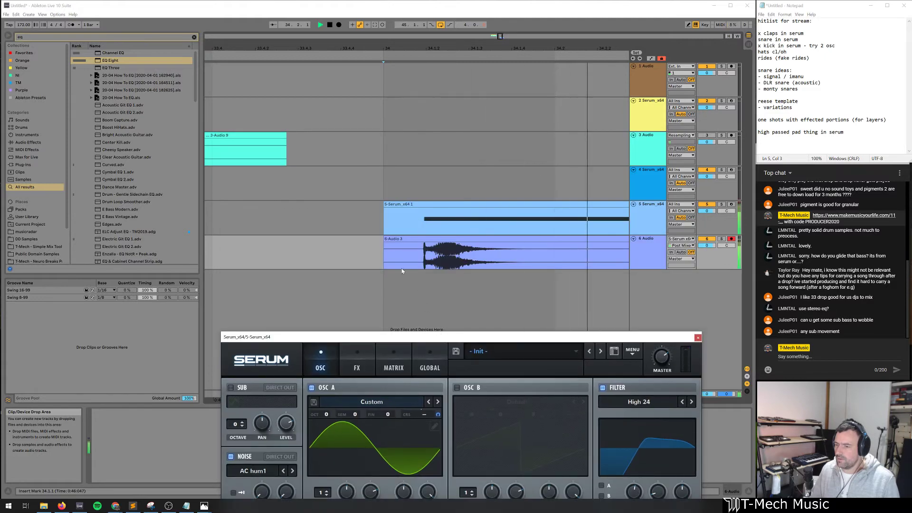
pyautogui.press('space')
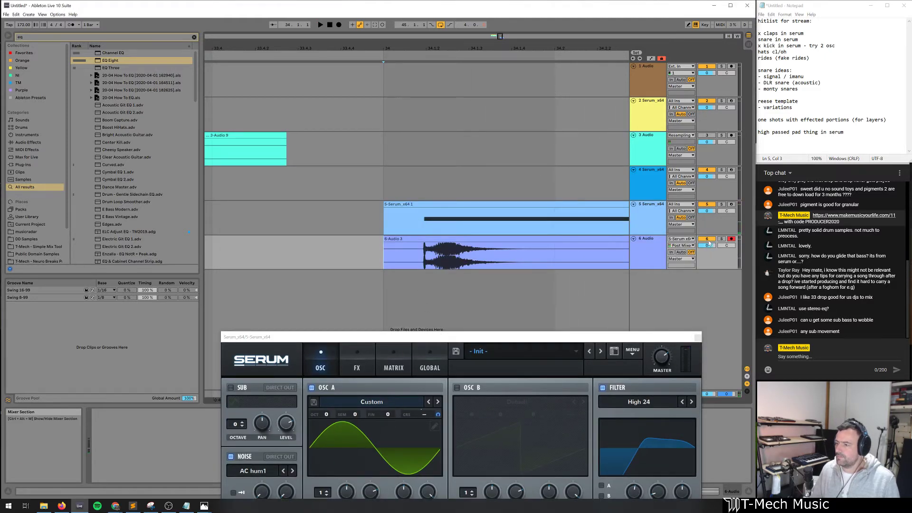
pyautogui.press('space')
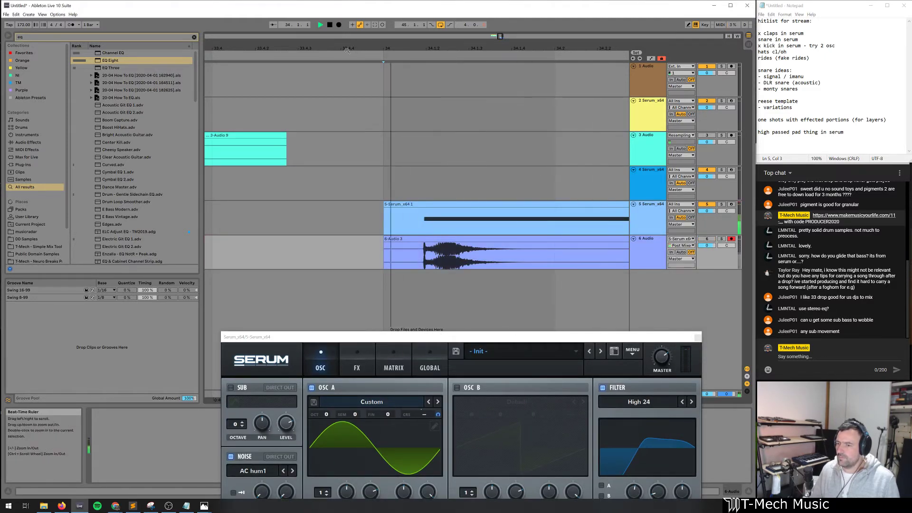
pyautogui.press('space')
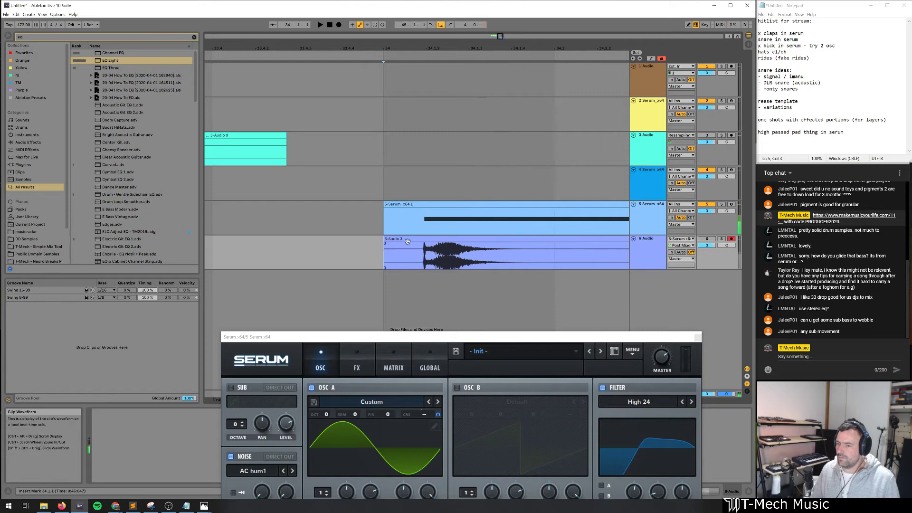
pyautogui.click(338, 26)
pyautogui.press('space')
# Adjust LFO 1's modulation amount on the Osc A level and extend its fall to roughly 40% of the LFO length
pyautogui.moveTo(473, 337); pyautogui.dragTo(482, 137)
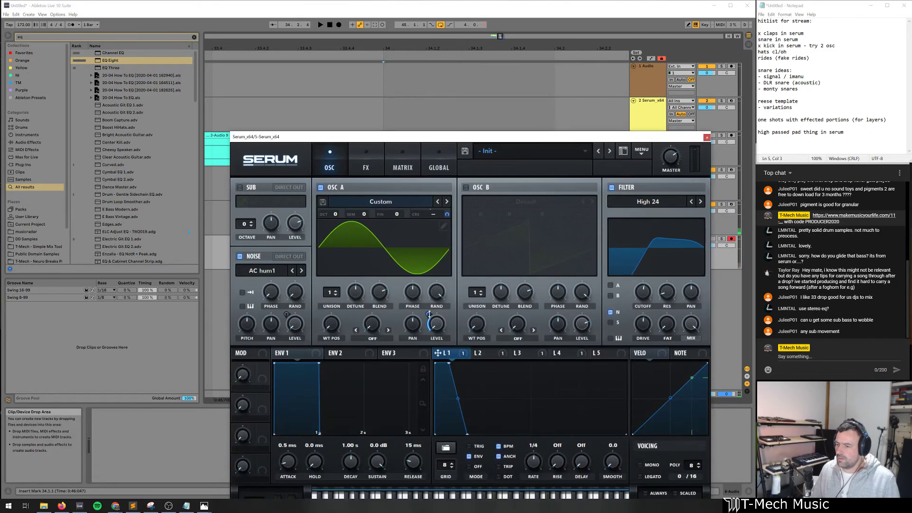
pyautogui.moveTo(429, 314); pyautogui.dragTo(429, 294)
pyautogui.moveTo(468, 435); pyautogui.dragTo(526, 434)
pyautogui.press('space')
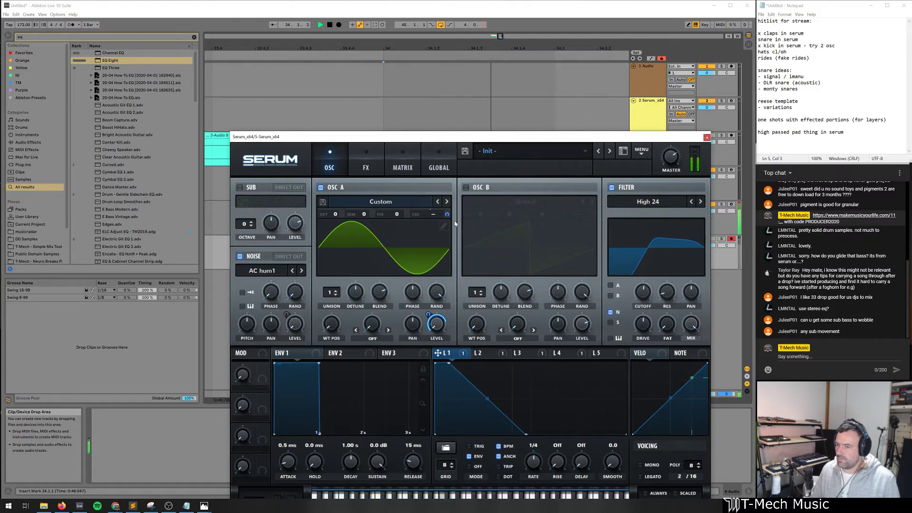
pyautogui.moveTo(527, 435); pyautogui.dragTo(513, 435)
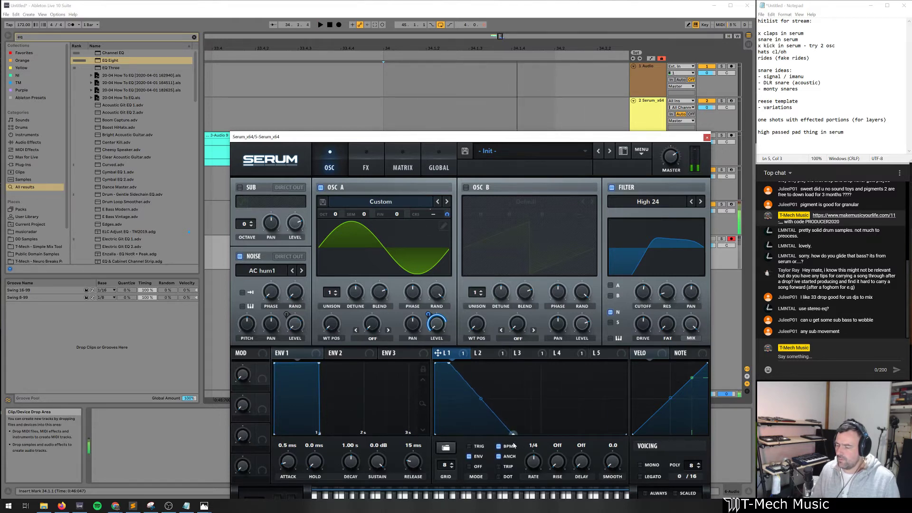
# Re-record the kick with the longer LFO 1 fall onto the audio track from 34.1.1
pyautogui.moveTo(452, 139); pyautogui.dragTo(447, 376)
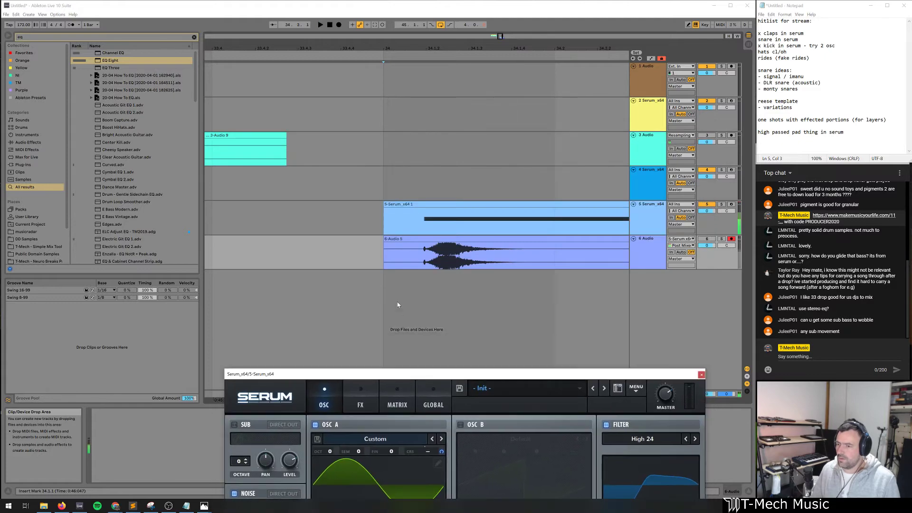
pyautogui.press('space')
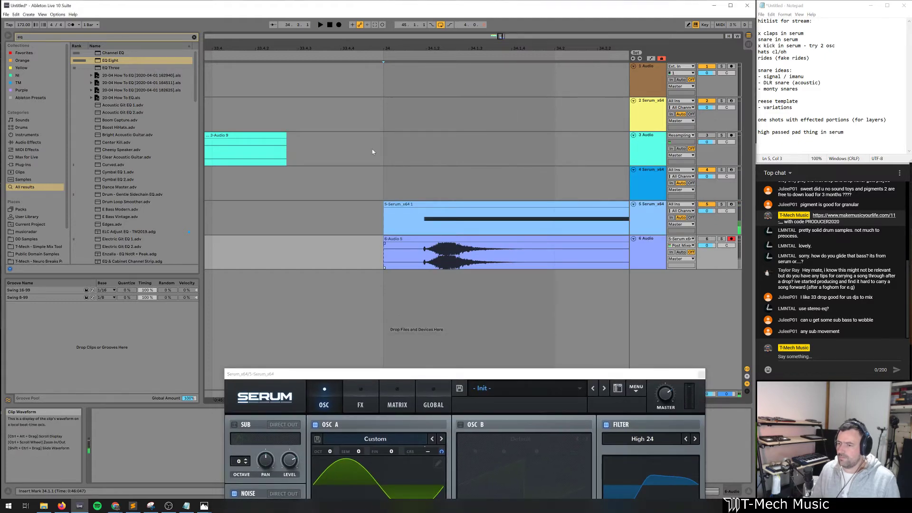
pyautogui.click(339, 24)
pyautogui.press('space')
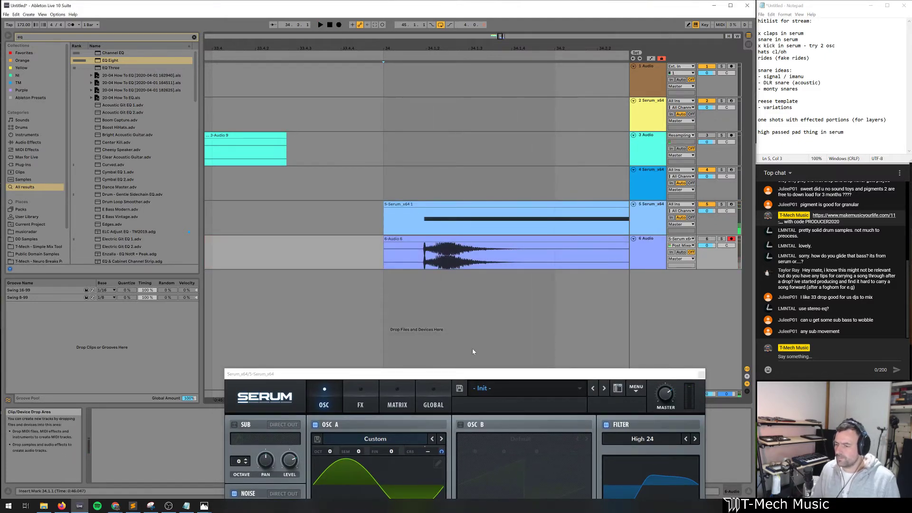
# Review LFOs 1 to 3 and move LFO 2's peak to the very start of the noise level envelope
pyautogui.moveTo(475, 376); pyautogui.dragTo(465, 55)
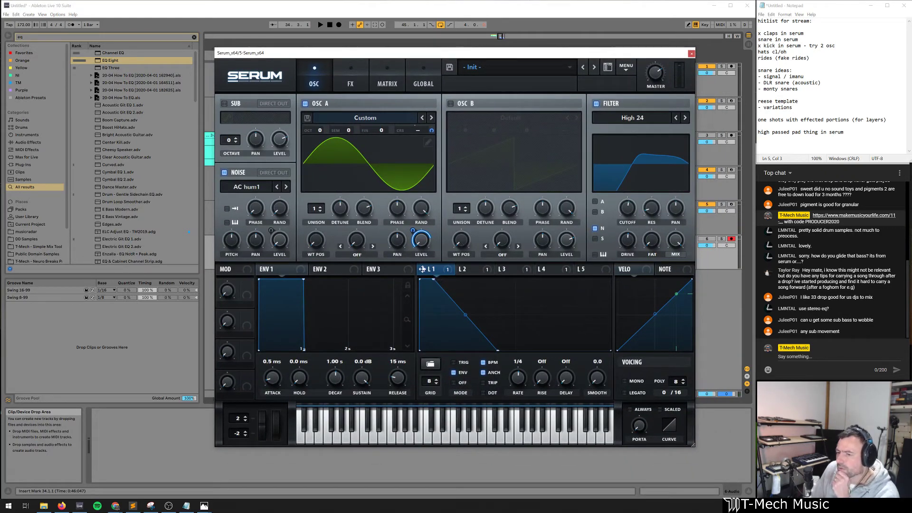
pyautogui.click(463, 269)
pyautogui.click(506, 269)
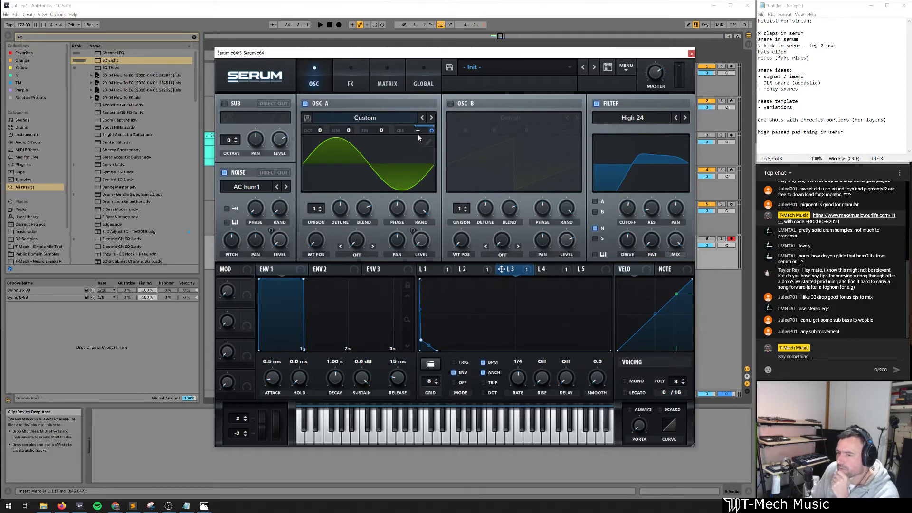
pyautogui.click(429, 270)
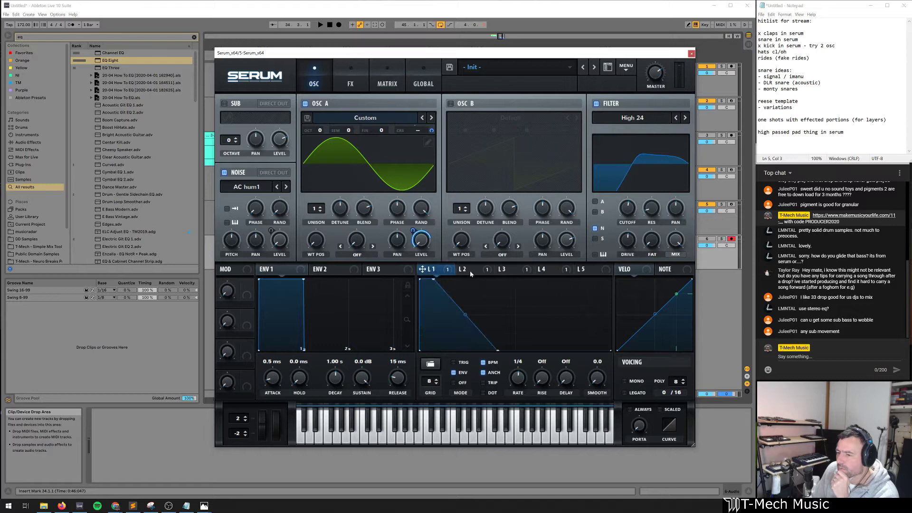
pyautogui.click(463, 268)
pyautogui.moveTo(431, 291); pyautogui.dragTo(420, 287)
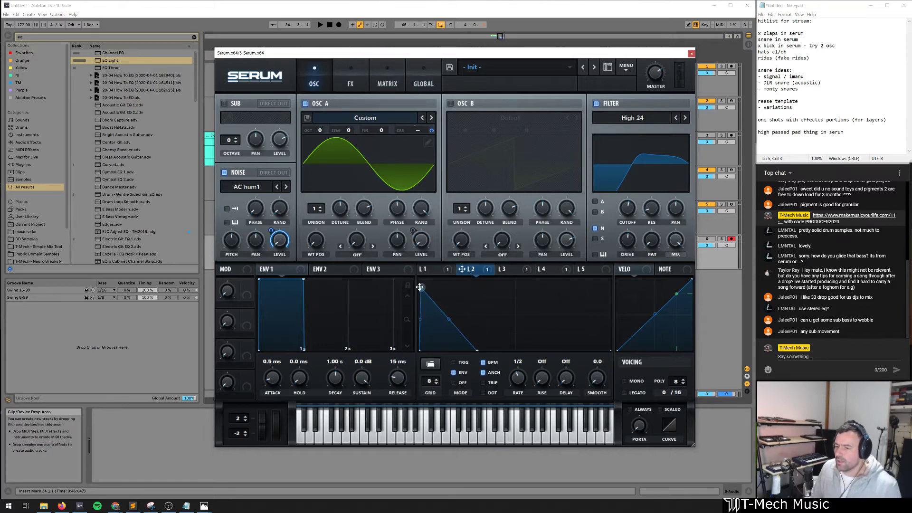
# Re-record the kick and shift LFO 2's peak to about 6% along for a slower noise attack
pyautogui.moveTo(427, 53); pyautogui.dragTo(469, 105)
pyautogui.click(337, 26)
pyautogui.press('space')
pyautogui.moveTo(441, 339)
pyautogui.mouseDown()
pyautogui.moveTo(459, 338)
pyautogui.moveTo(448, 342)
pyautogui.mouseUp()
pyautogui.press('space')
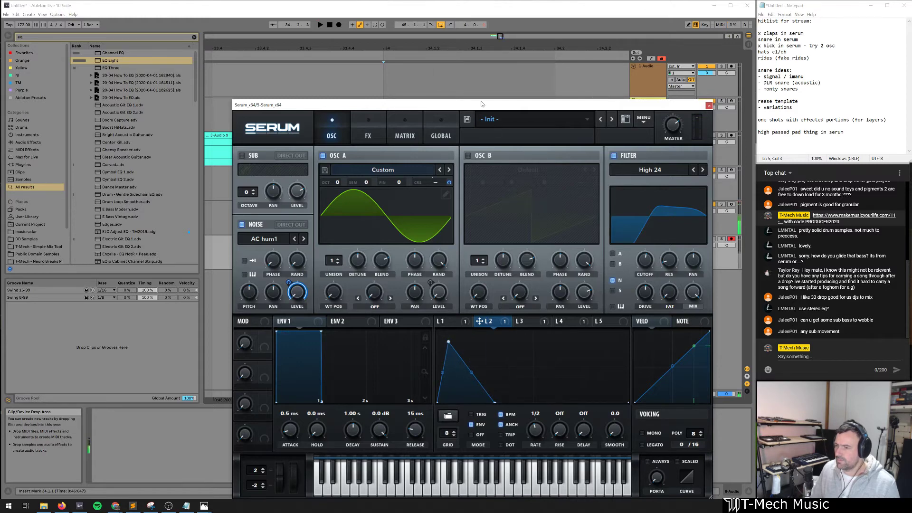
# Check the recorded kick waveform and shorten LFO 3's pitch fall to about 5% of the LFO length
pyautogui.moveTo(481, 104); pyautogui.dragTo(503, 372)
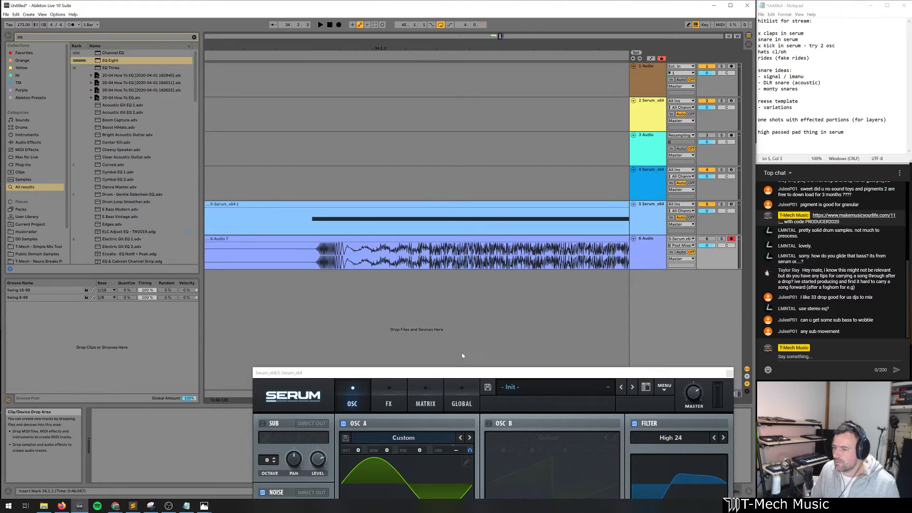
pyautogui.moveTo(480, 373); pyautogui.dragTo(470, 72)
pyautogui.click(539, 290)
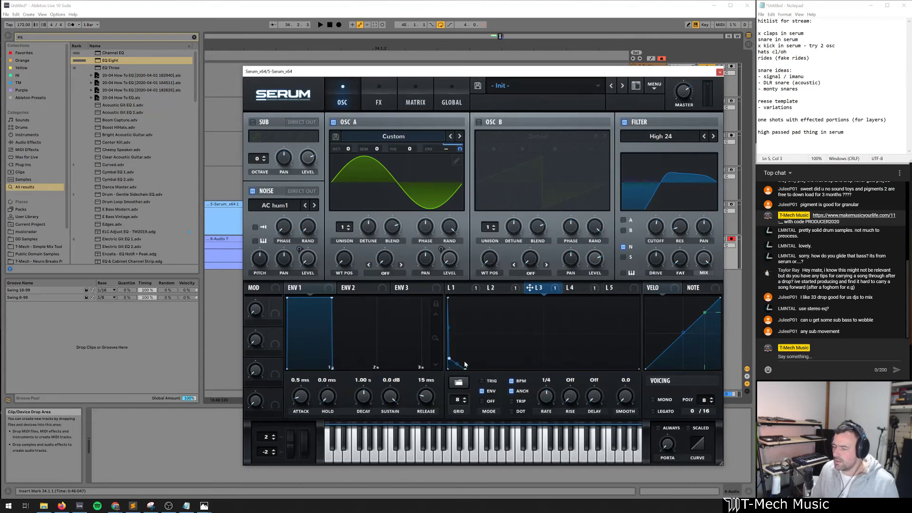
pyautogui.moveTo(533, 372); pyautogui.dragTo(462, 388)
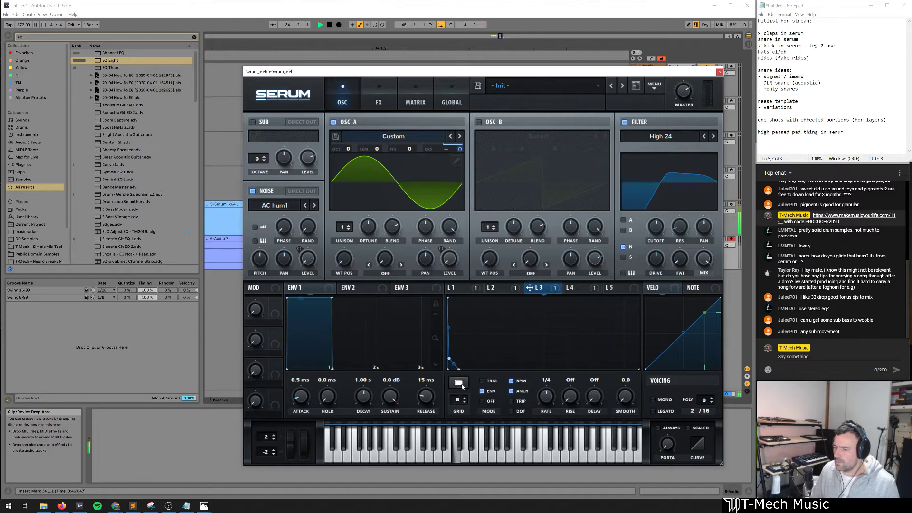
# Try holding LFO 1 at full level until about 38% of its length while the kick plays
pyautogui.click(457, 288)
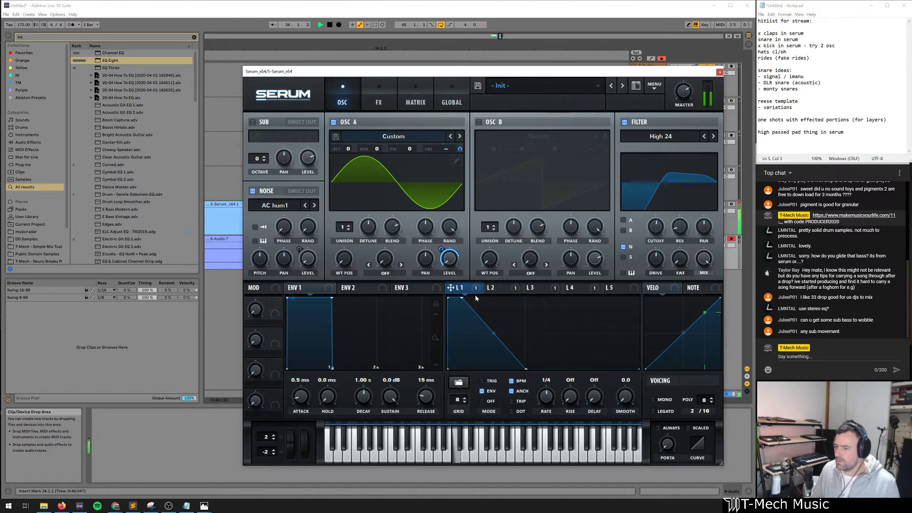
pyautogui.moveTo(461, 299); pyautogui.dragTo(521, 298)
pyautogui.press('space')
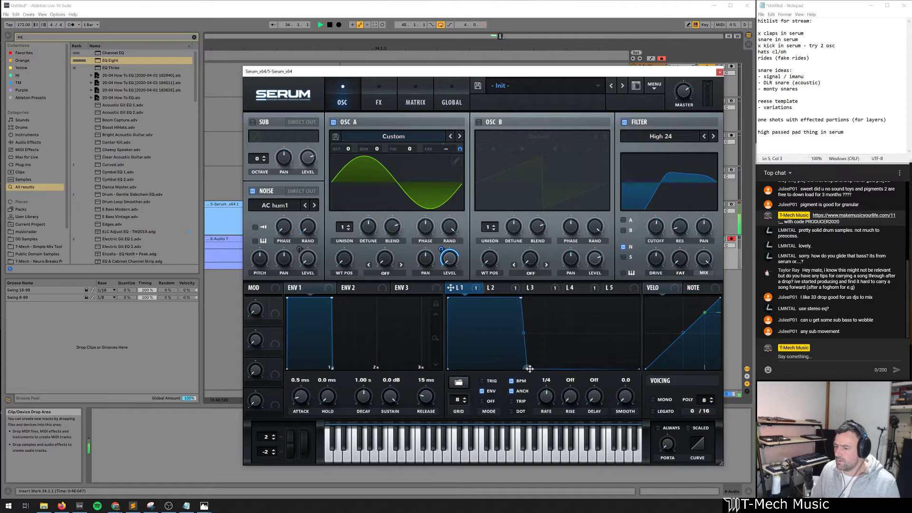
# Re-record the kick with the longer LFO 1 hold onto the 6 Audio track from 34.1.1
pyautogui.moveTo(559, 76); pyautogui.dragTo(532, 348)
pyautogui.moveTo(368, 47); pyautogui.dragTo(368, 45)
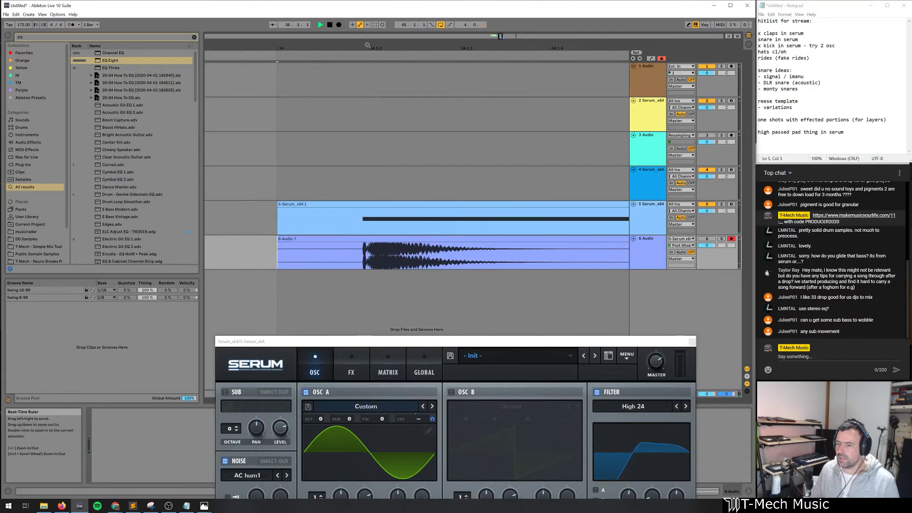
pyautogui.press('F9')
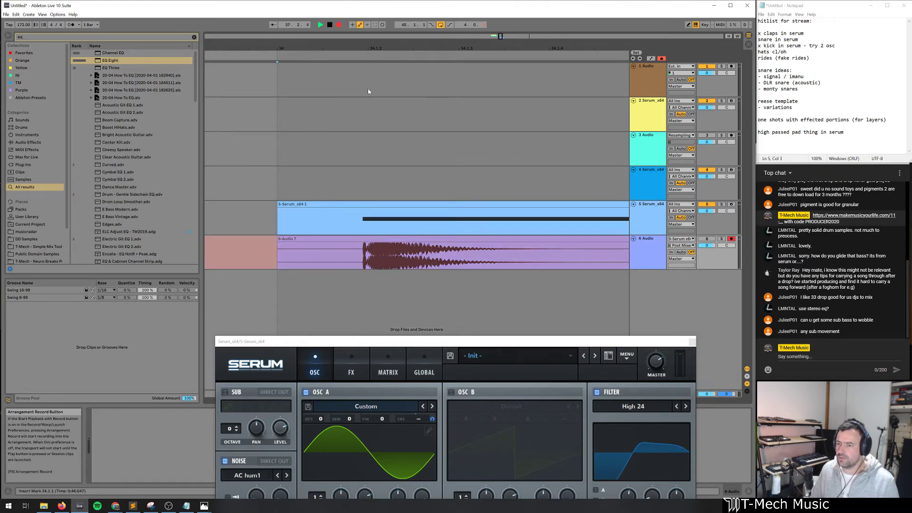
pyautogui.click(330, 26)
pyautogui.click(274, 210)
pyautogui.click(338, 26)
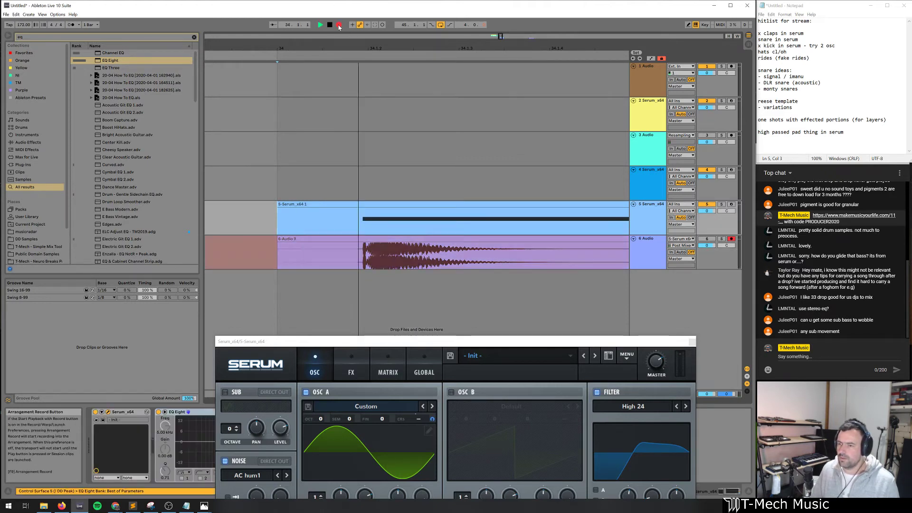
pyautogui.press('space')
# Shorten LFO 1 so its peak sits about 2% along and its fall ends at about 11% of the LFO length
pyautogui.moveTo(464, 346); pyautogui.dragTo(479, 65)
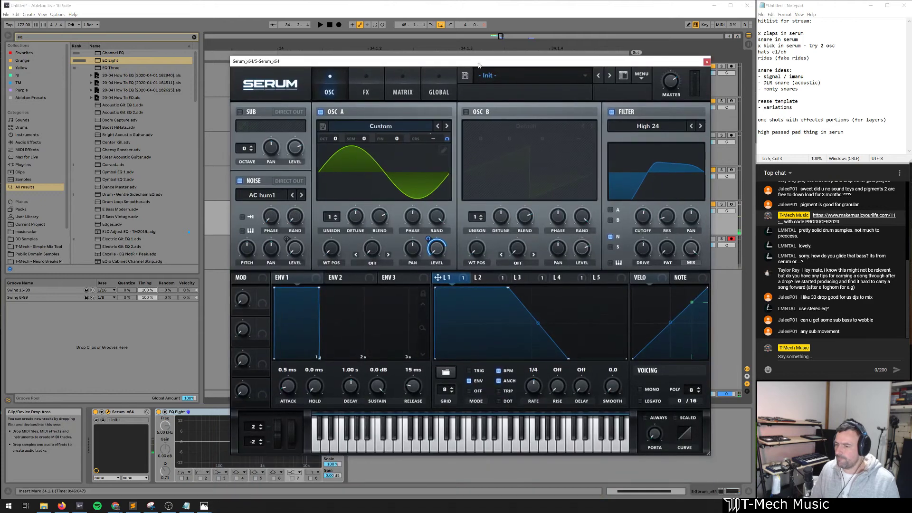
pyautogui.moveTo(506, 292); pyautogui.dragTo(447, 282)
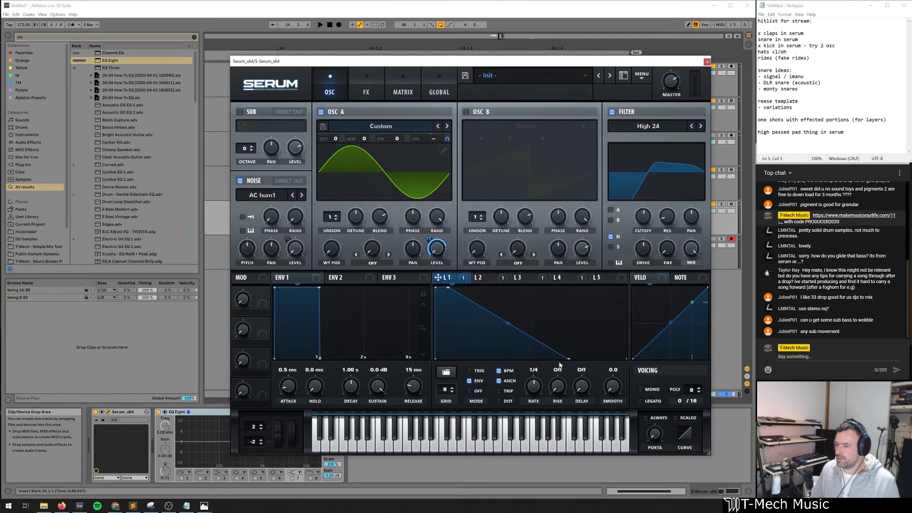
pyautogui.moveTo(569, 358); pyautogui.dragTo(463, 376)
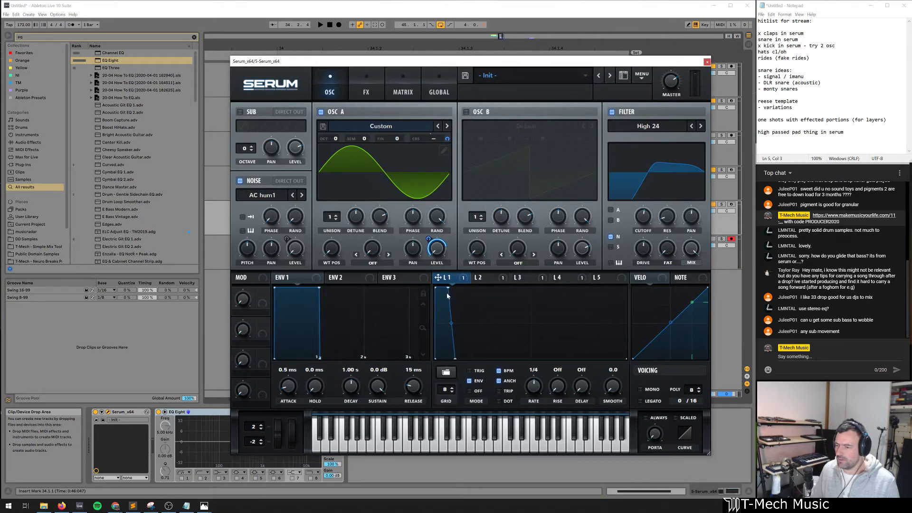
pyautogui.moveTo(447, 288); pyautogui.dragTo(438, 288)
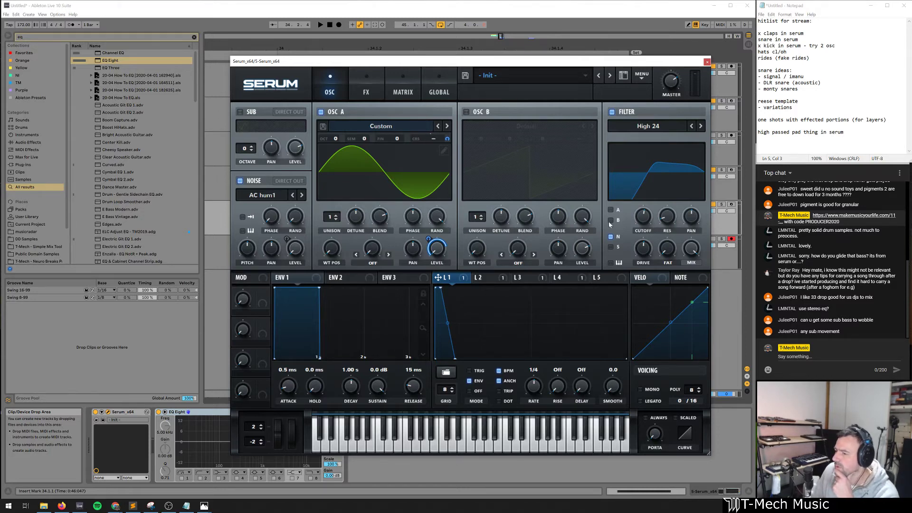
# Bypass the synth's EQ effect and re-record the kick onto the audio track from 34.1.1
pyautogui.click(364, 92)
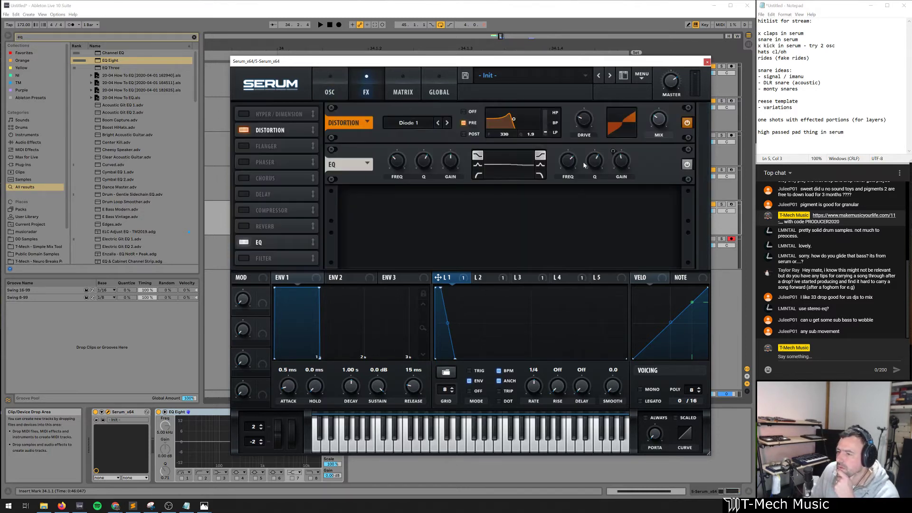
pyautogui.moveTo(569, 61); pyautogui.dragTo(577, 277)
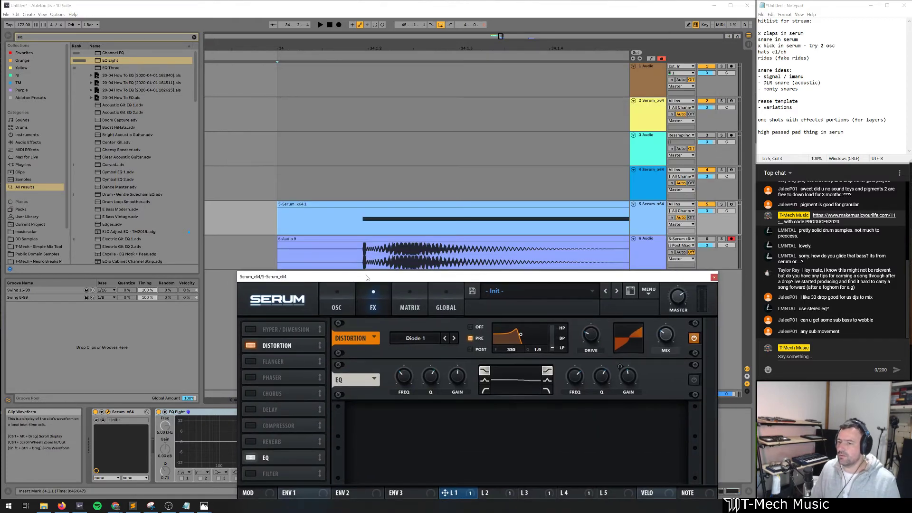
pyautogui.click(338, 24)
pyautogui.press('space')
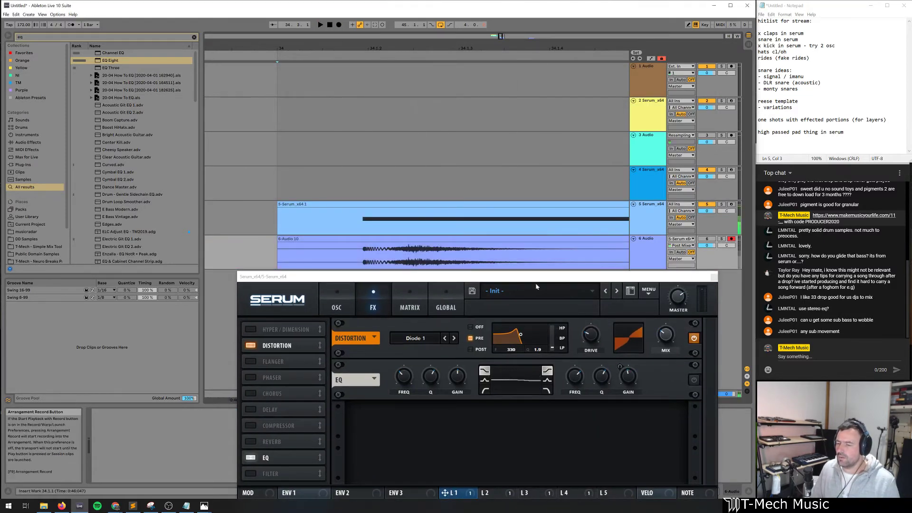
# Audition the kick, re-enable the EQ effect and remove all modulators from its high-band gain
pyautogui.moveTo(621, 387); pyautogui.dragTo(632, 349)
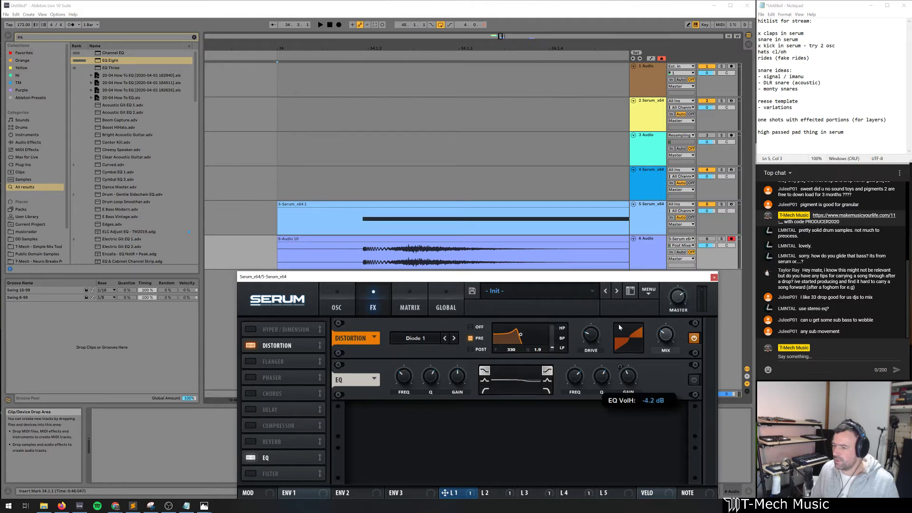
pyautogui.press('space')
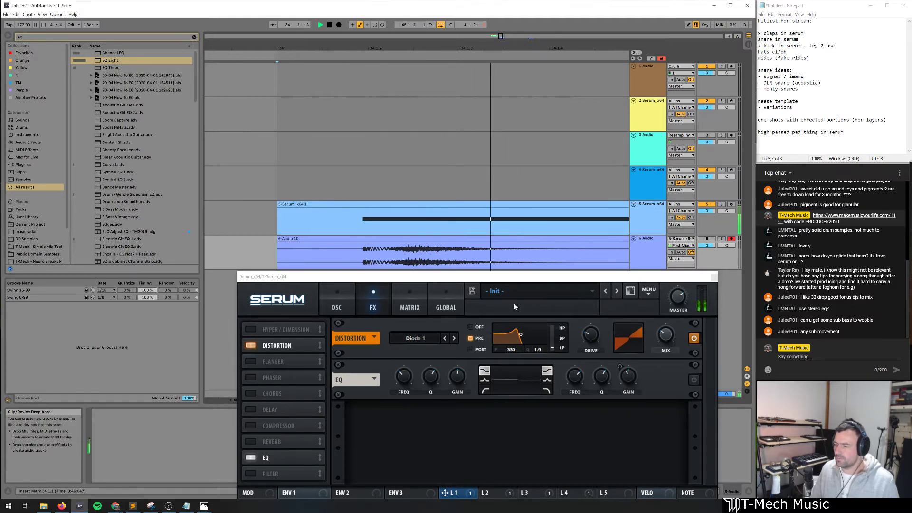
pyautogui.click(692, 382)
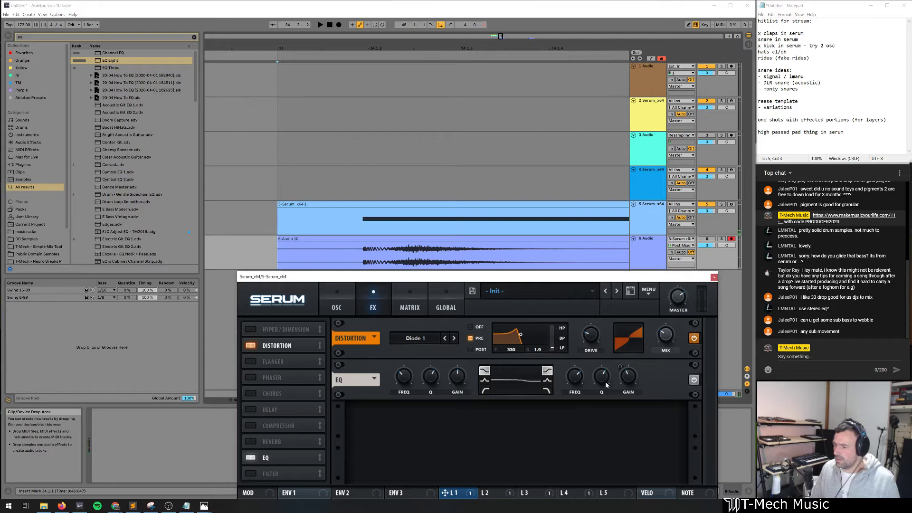
pyautogui.rightClick(629, 380)
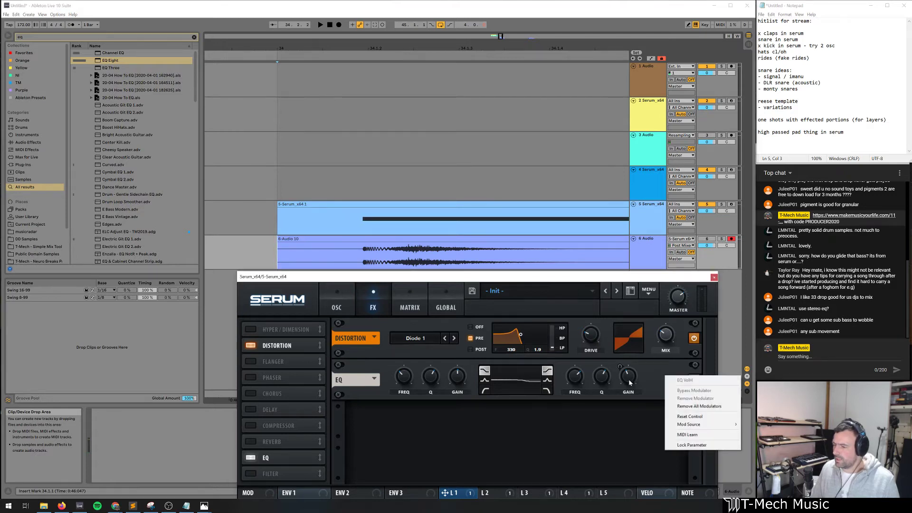
pyautogui.click(699, 406)
# Try boosting the EQ's high-band gain during repeated playback and re-record the kick with the boost
pyautogui.press('space')
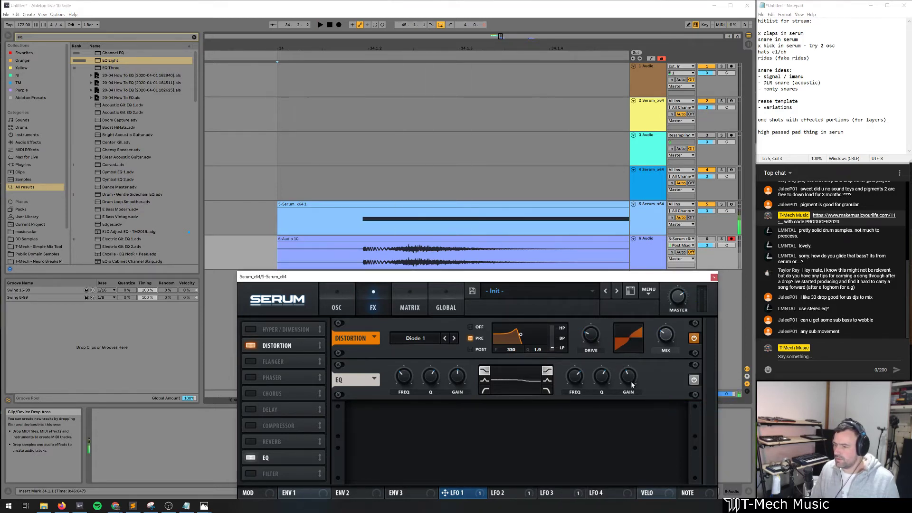
pyautogui.moveTo(635, 380)
pyautogui.press('space')
pyautogui.press('space')
pyautogui.press('space')
pyautogui.press('space')
pyautogui.press('space')
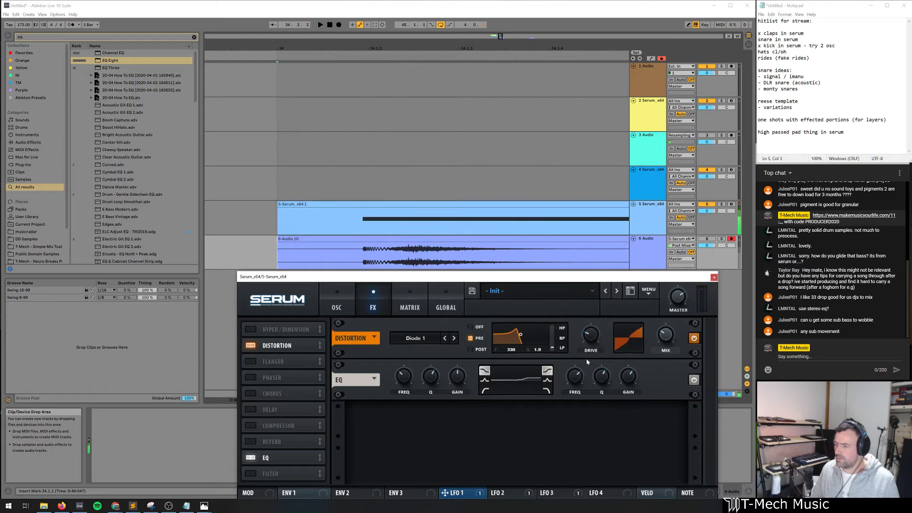
pyautogui.click(325, 100)
pyautogui.click(338, 25)
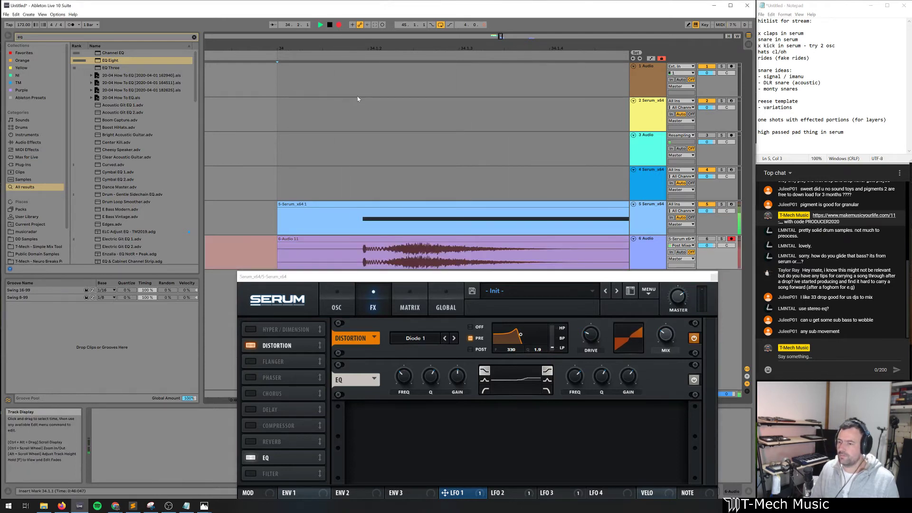
pyautogui.press('space')
# Reset the EQ's high-band gain to 0.0 dB and re-record the kick onto the audio track
pyautogui.click(630, 387)
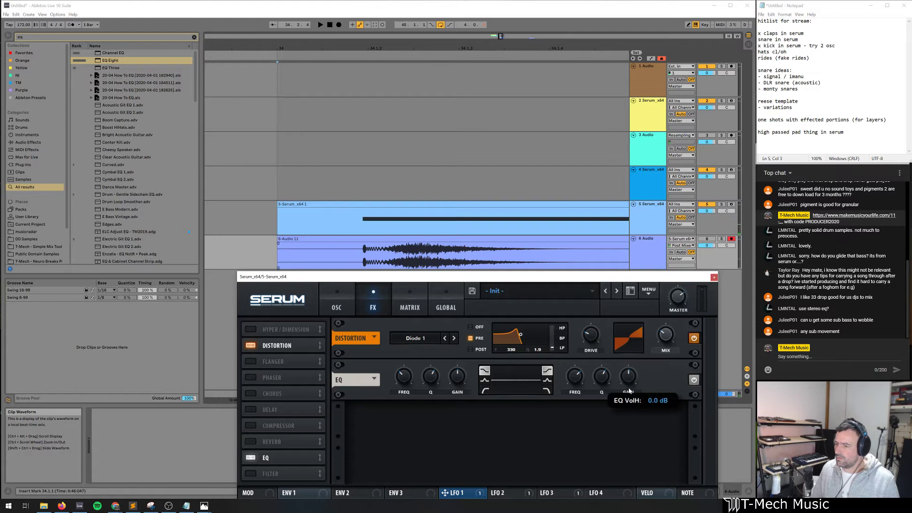
pyautogui.click(339, 25)
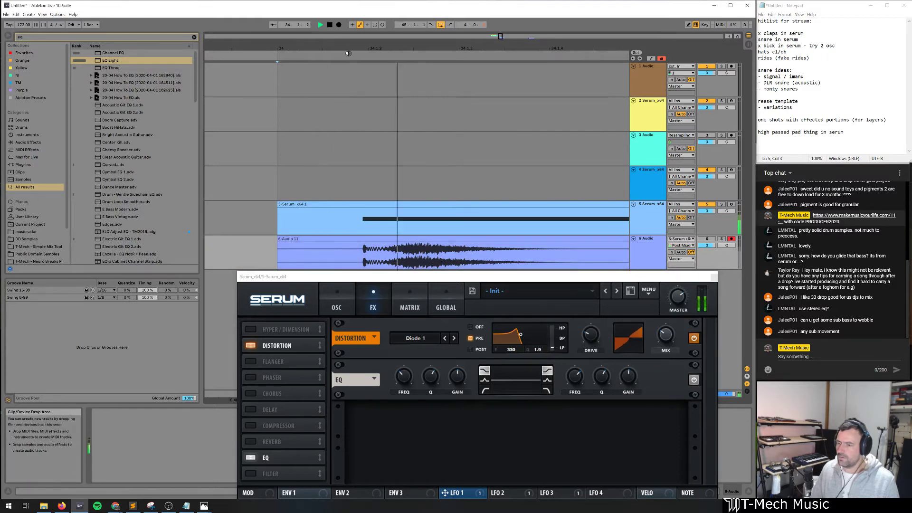
pyautogui.click(338, 25)
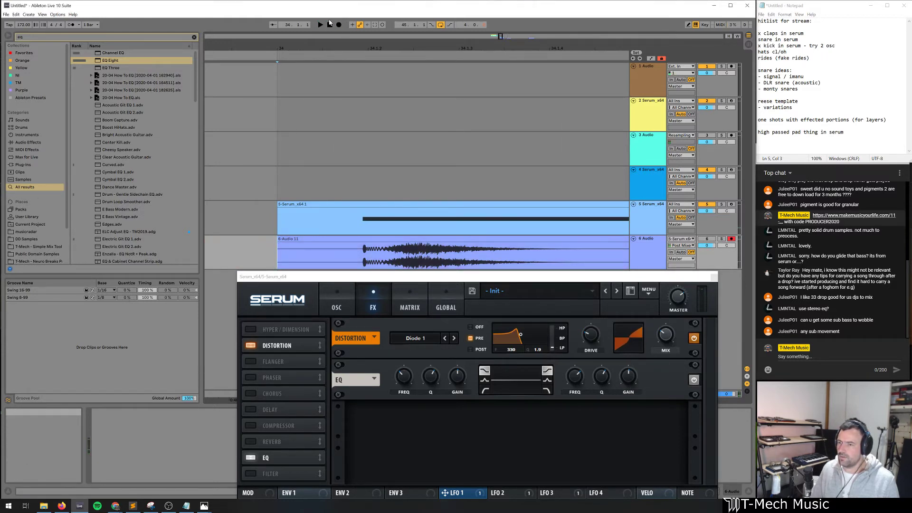
pyautogui.press('space')
# Open the recorded kick clip's waveform and raise its clip gain to 10.6 dB
pyautogui.doubleClick(418, 260)
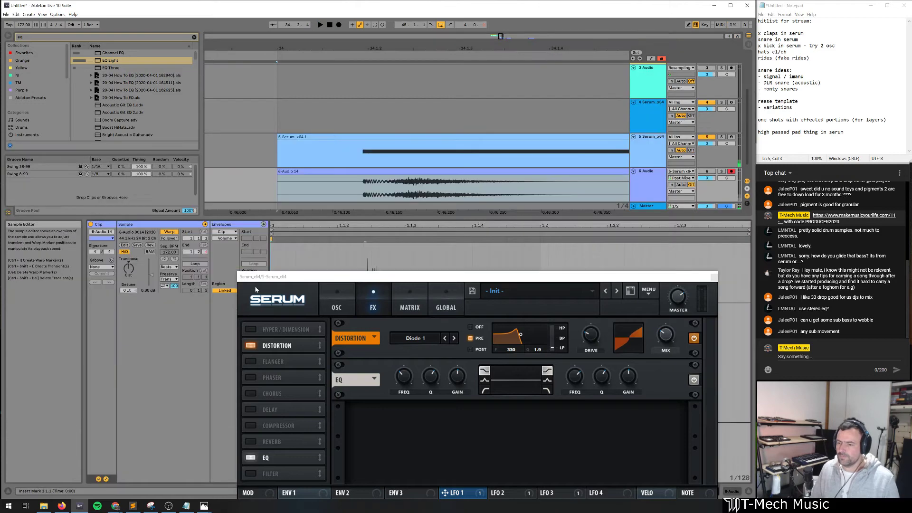
pyautogui.moveTo(294, 276); pyautogui.dragTo(444, 439)
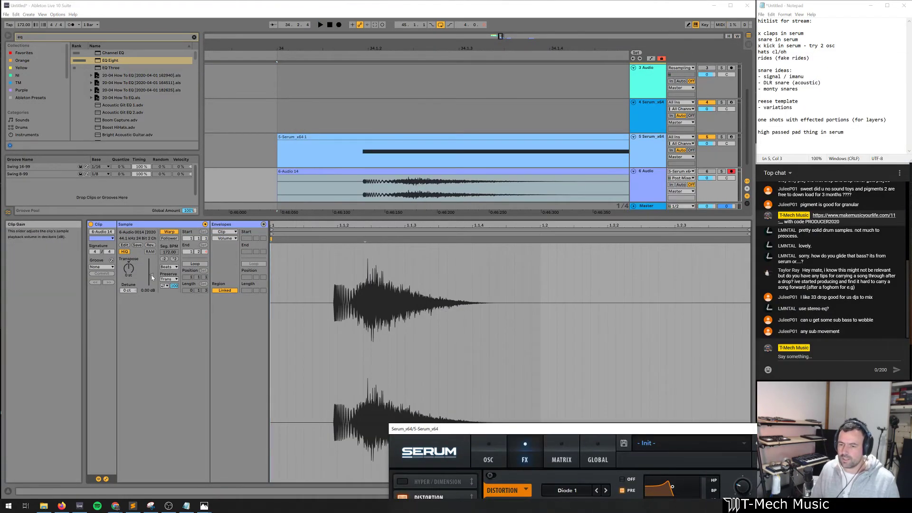
pyautogui.moveTo(151, 274); pyautogui.dragTo(151, 268)
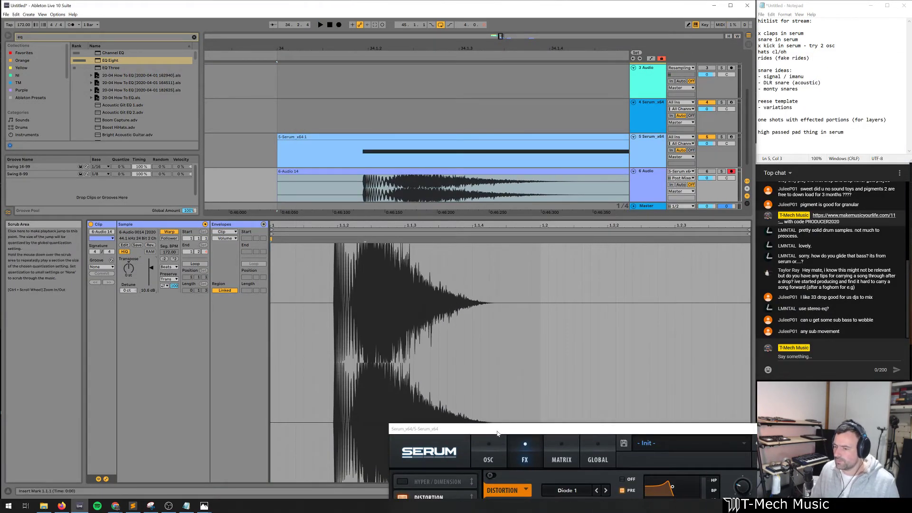
# Move LFO 2's noise level peak to about 12% along and lower it to about 43% height
pyautogui.moveTo(499, 430); pyautogui.dragTo(309, 79)
pyautogui.click(297, 105)
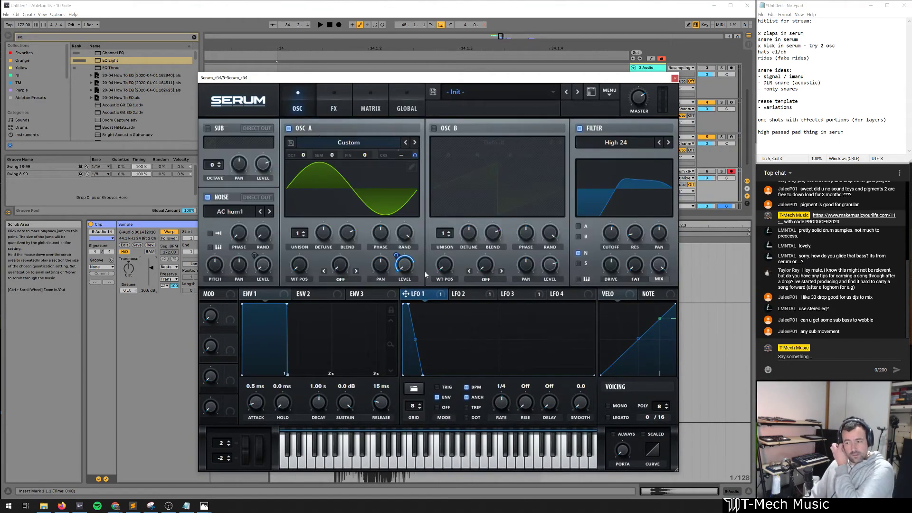
pyautogui.click(479, 295)
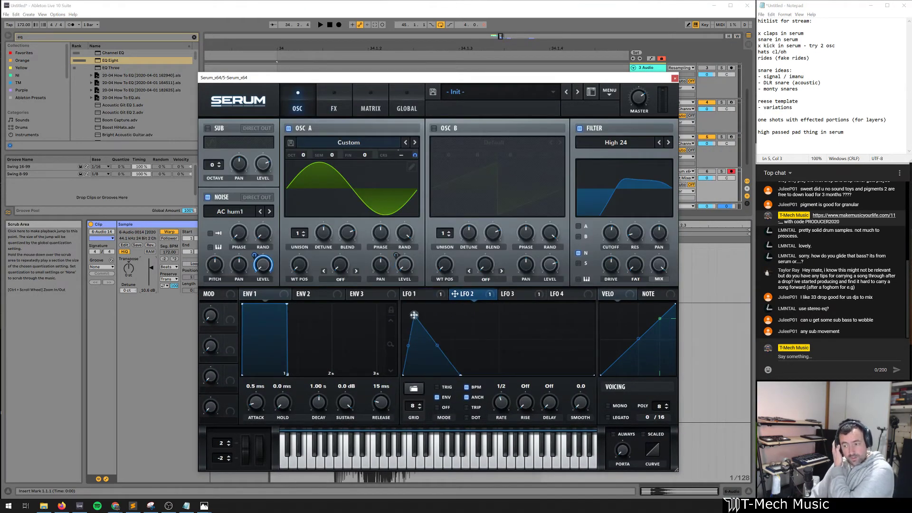
pyautogui.moveTo(413, 315); pyautogui.dragTo(425, 344)
# Raise the noise filter's cutoff while the kick plays, and close the synth window
pyautogui.moveTo(612, 238)
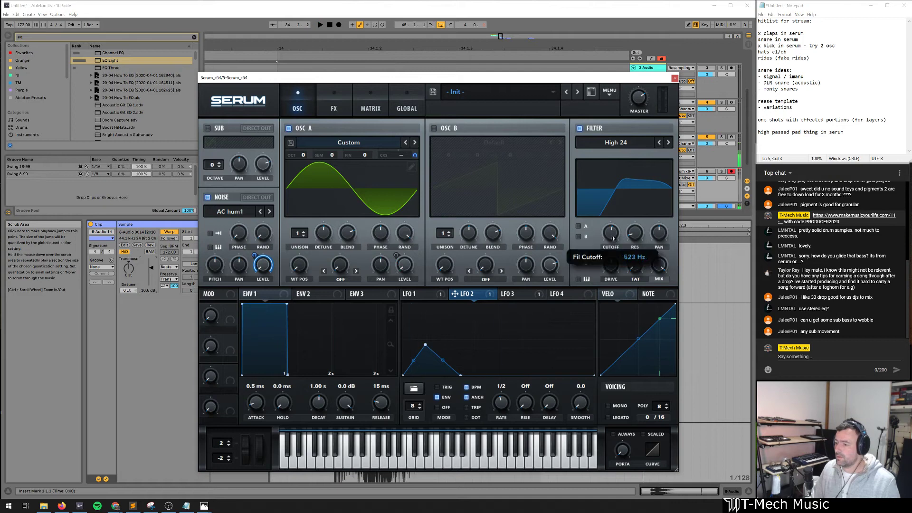
pyautogui.press('space')
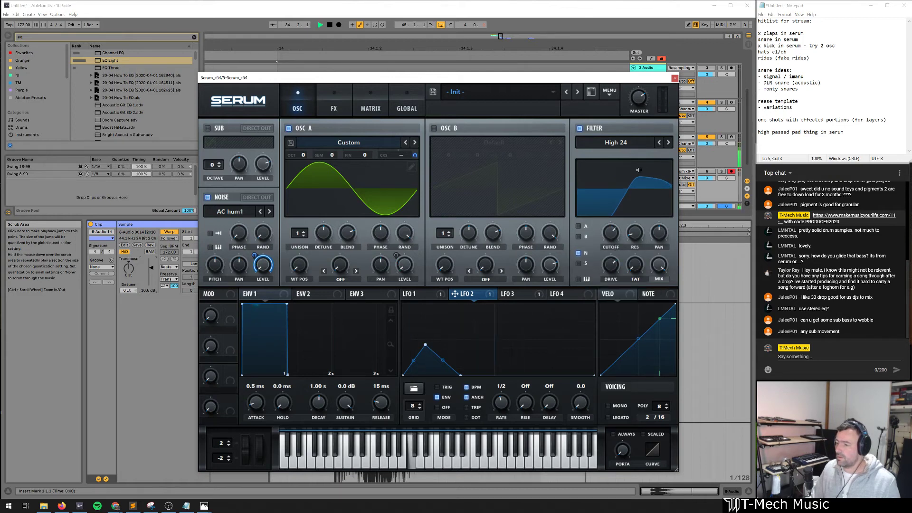
pyautogui.click(674, 78)
pyautogui.press('space')
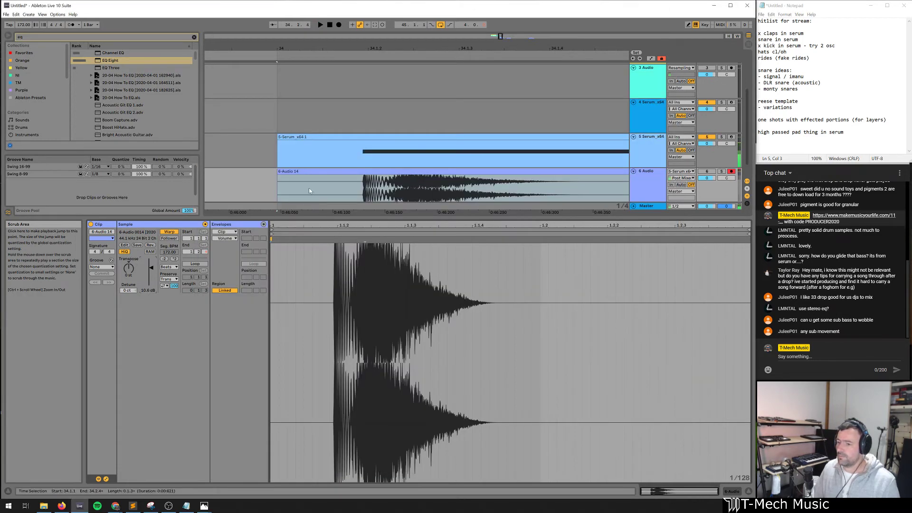
# Re-record the kick, raise the new clip's gain to enlarge its waveform, and switch back to the track's device view
pyautogui.click(338, 24)
pyautogui.press('space')
pyautogui.click(470, 179)
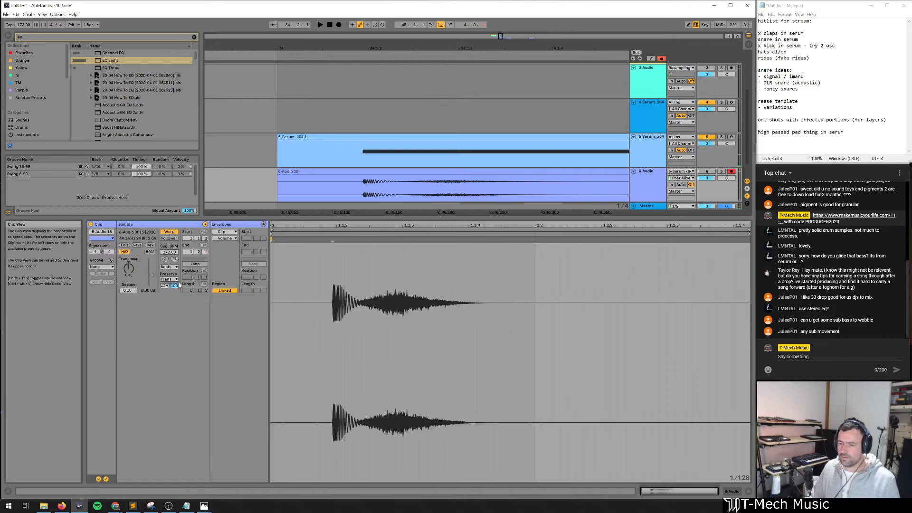
pyautogui.moveTo(151, 266); pyautogui.dragTo(151, 266)
pyautogui.hotkey('shift', 'Tab')
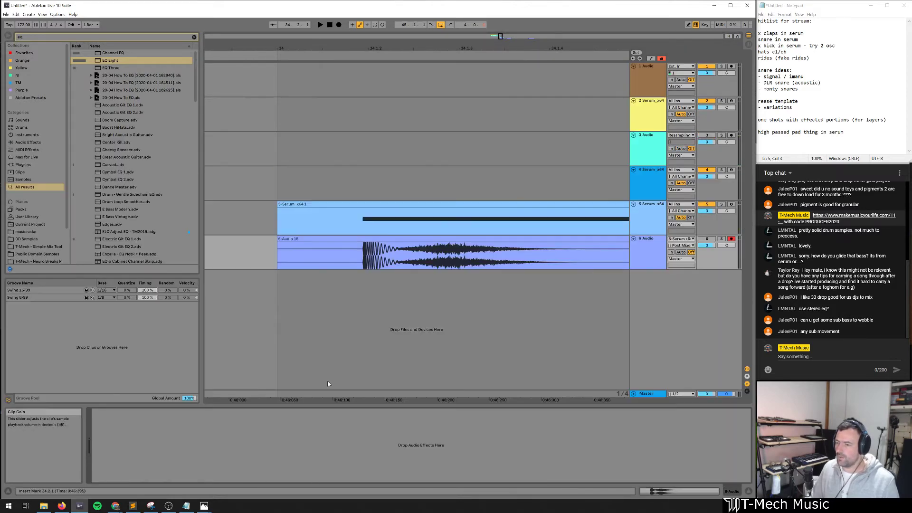
# Reopen Serum on track 5, raise LFO 2's peak to full height, and extend its end point to about 48% along
pyautogui.hotkey('shift', 'Tab')
pyautogui.moveTo(161, 218); pyautogui.dragTo(161, 407)
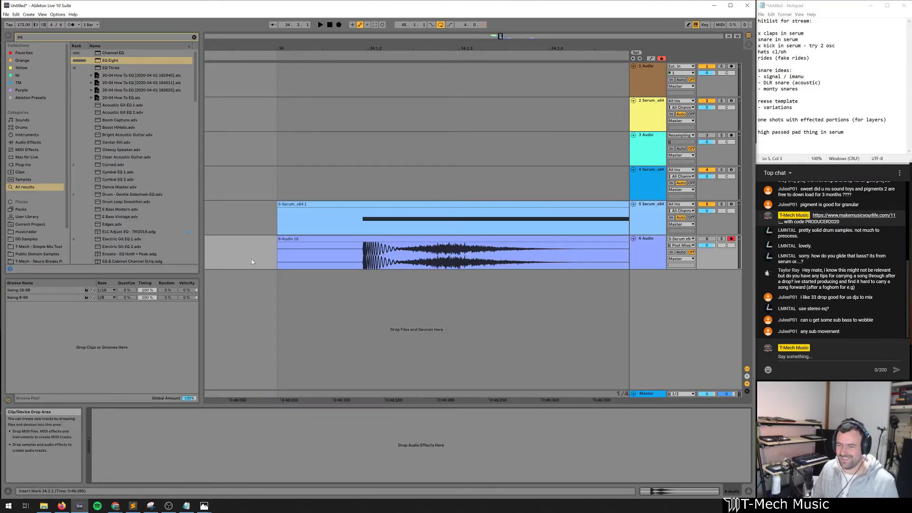
pyautogui.click(275, 227)
pyautogui.click(109, 412)
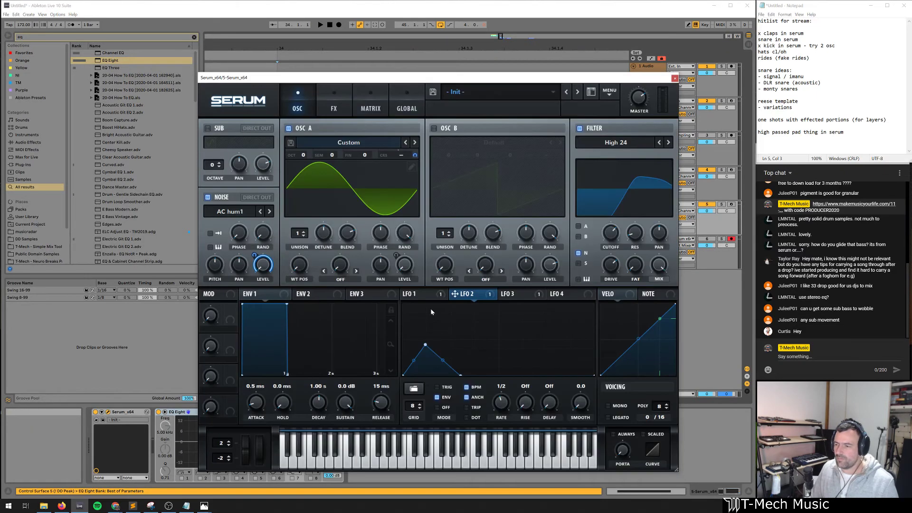
pyautogui.moveTo(426, 344); pyautogui.dragTo(426, 296)
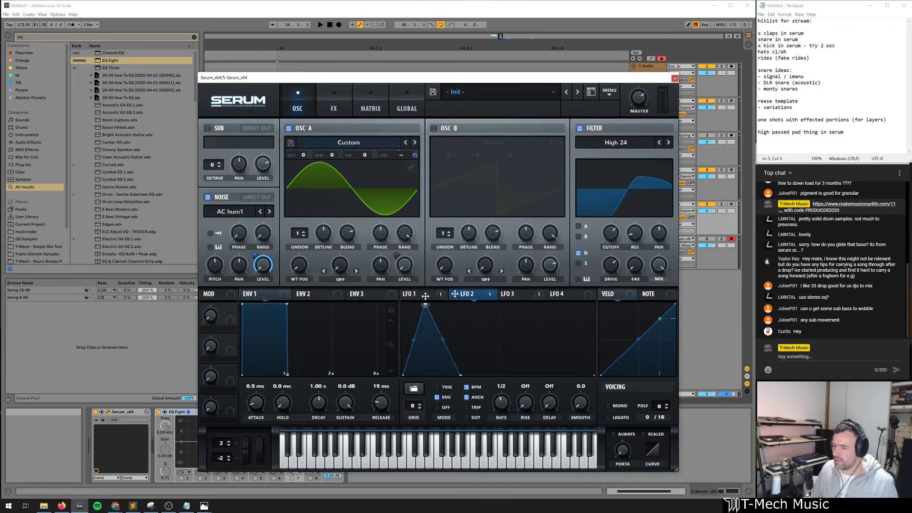
pyautogui.moveTo(464, 375); pyautogui.dragTo(495, 375)
pyautogui.press('space')
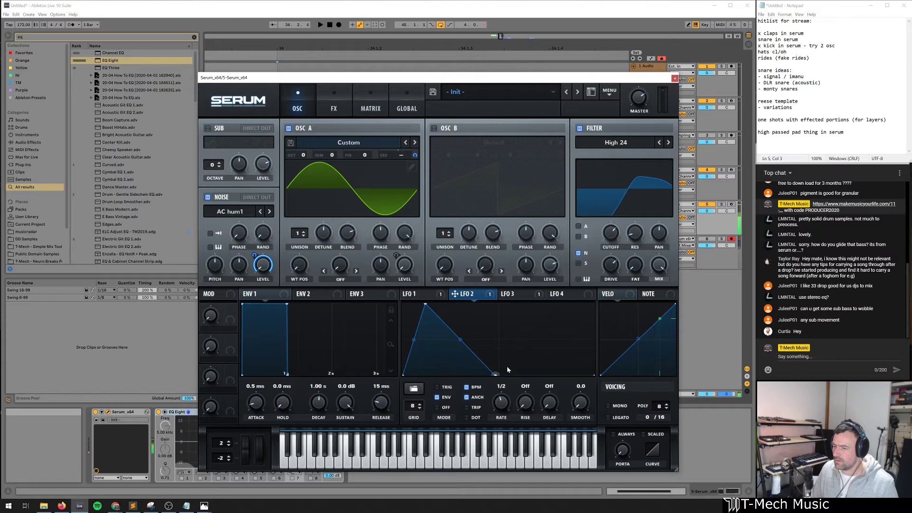
# Close the synth window and re-record the Serum snare over the clip on track 6
pyautogui.click(675, 79)
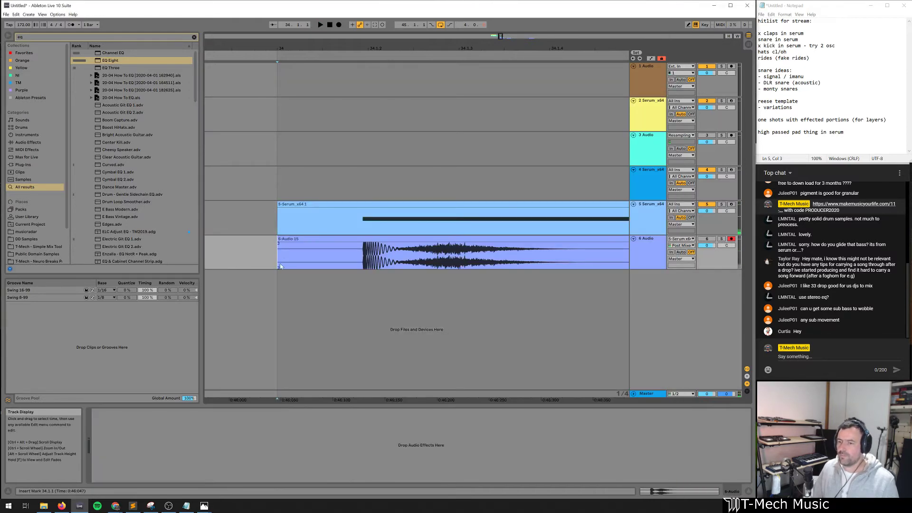
pyautogui.click(339, 25)
pyautogui.press('space')
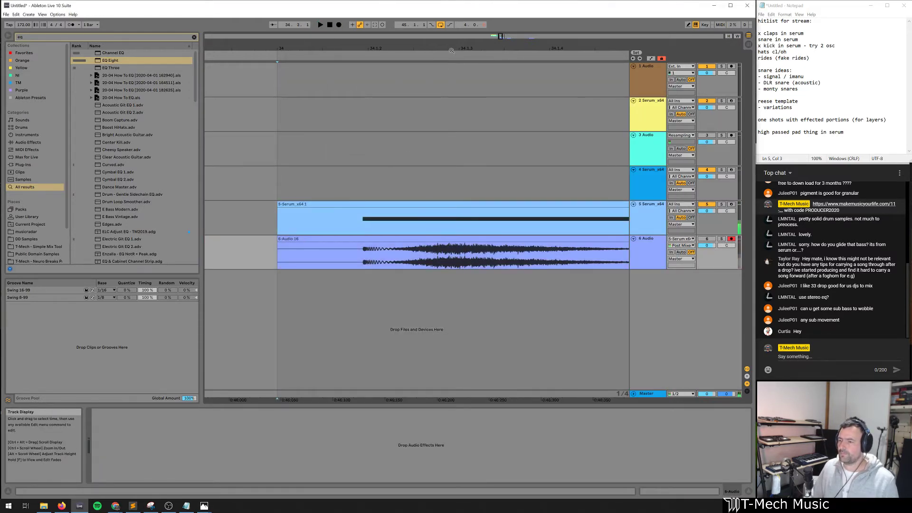
# Save track 5's Serum preset as "TM20 - Snare Unfinished" in the 20-04 Stream Kit folder and close the synth window
pyautogui.moveTo(447, 48); pyautogui.dragTo(433, 9)
pyautogui.click(641, 220)
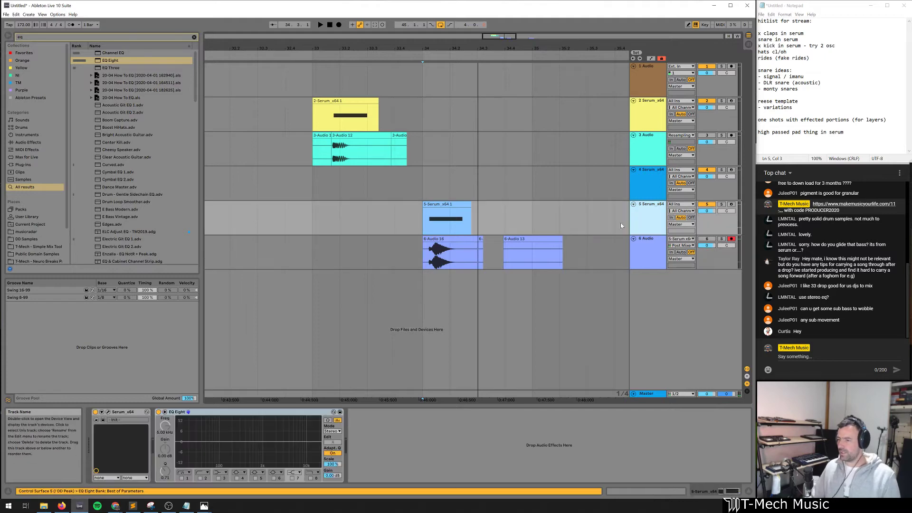
pyautogui.click(108, 411)
pyautogui.click(433, 93)
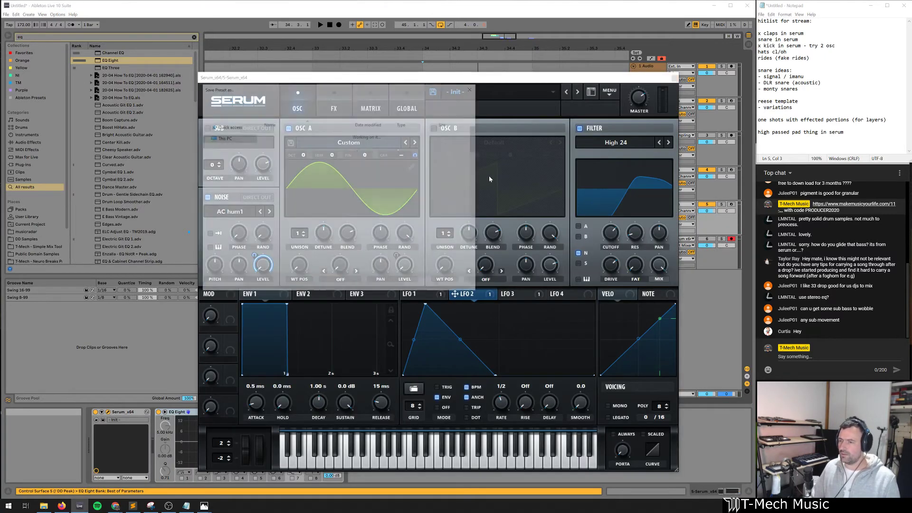
pyautogui.write('TM20 - Snmare')
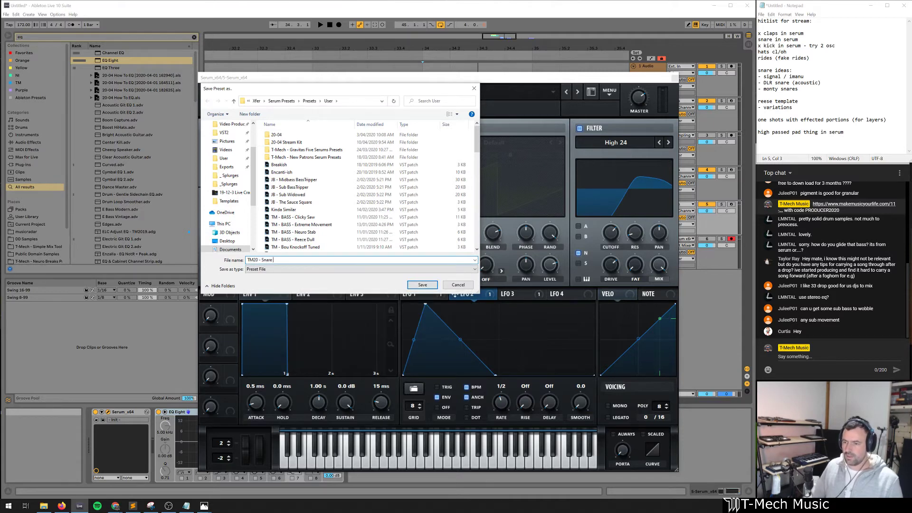
pyautogui.doubleClick(290, 142)
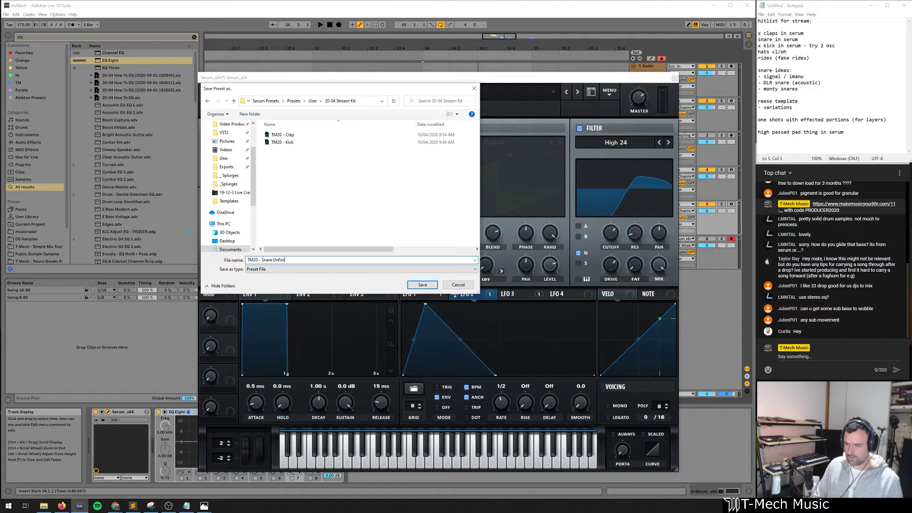
pyautogui.write('Unfinished')
pyautogui.press('Return')
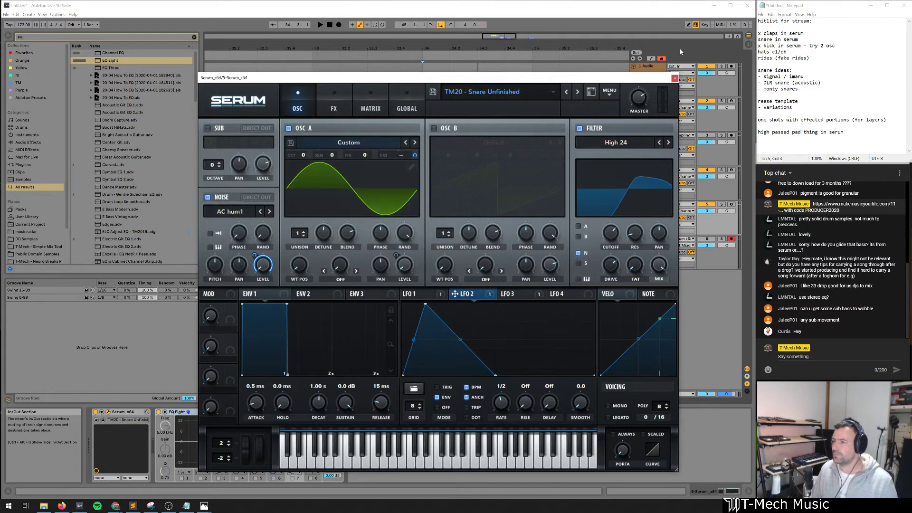
pyautogui.click(675, 79)
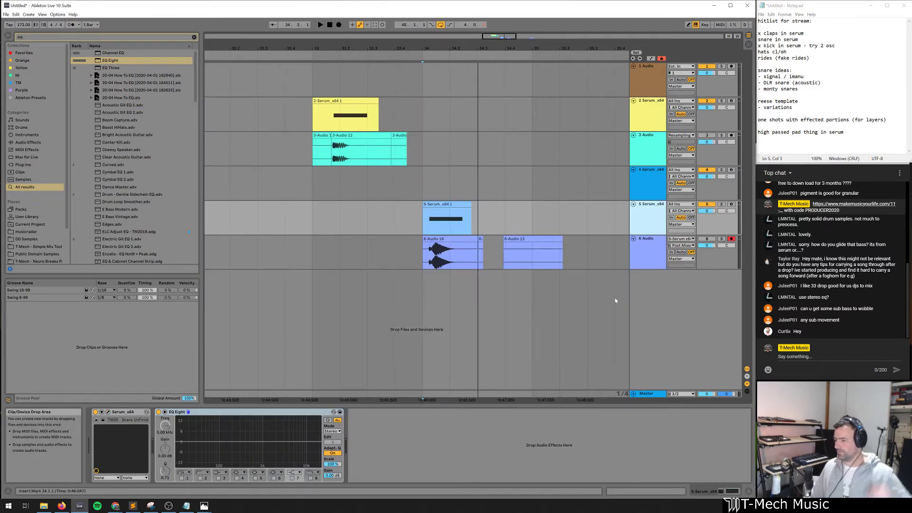
# Import the "sidechain routing" WAV file from the file explorer onto a new track and move its clip to bar 1
pyautogui.click(651, 256)
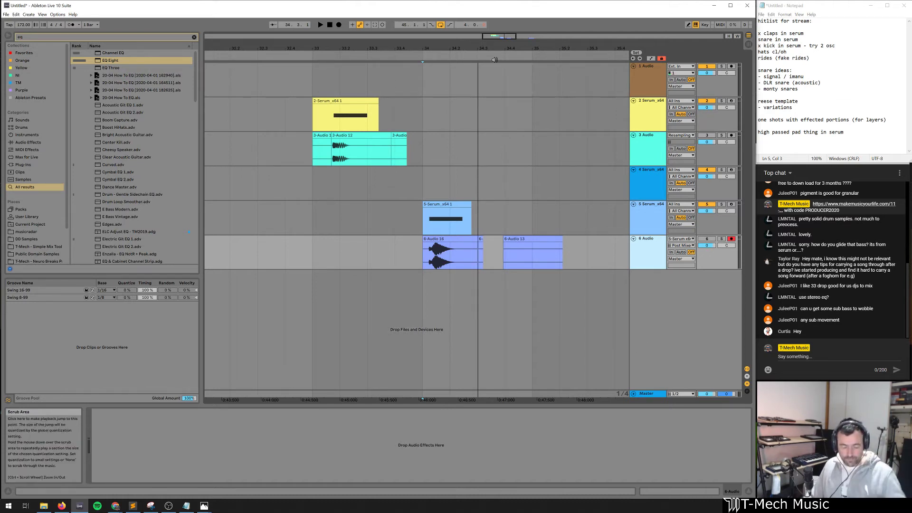
pyautogui.moveTo(484, 45); pyautogui.dragTo(483, 23)
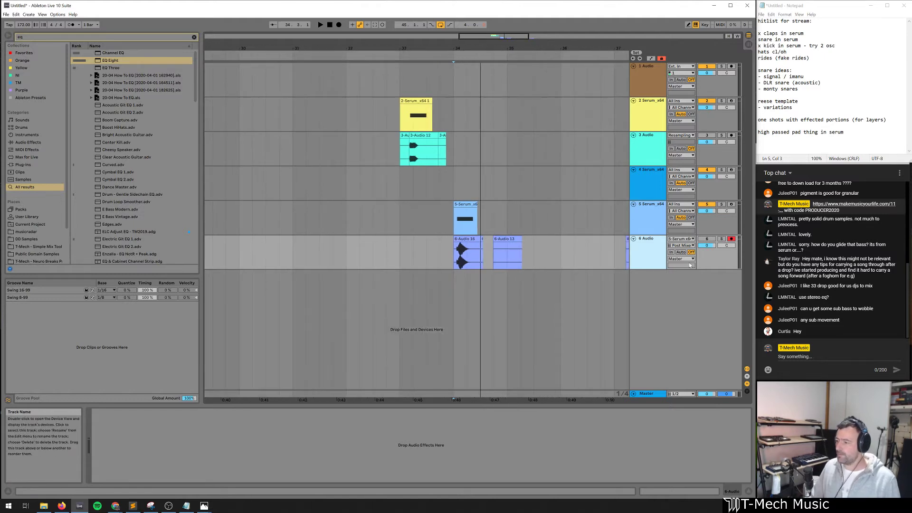
pyautogui.press('super+e')
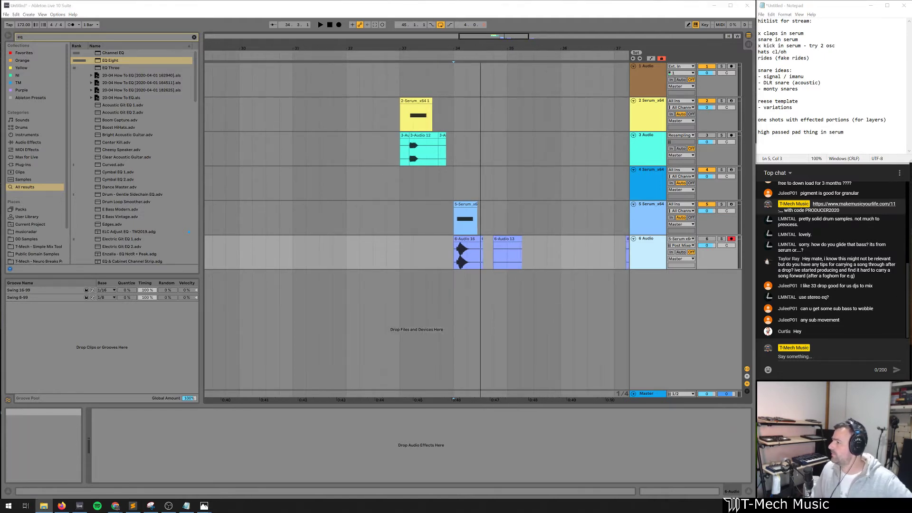
pyautogui.moveTo(481, 252); pyautogui.dragTo(334, 287)
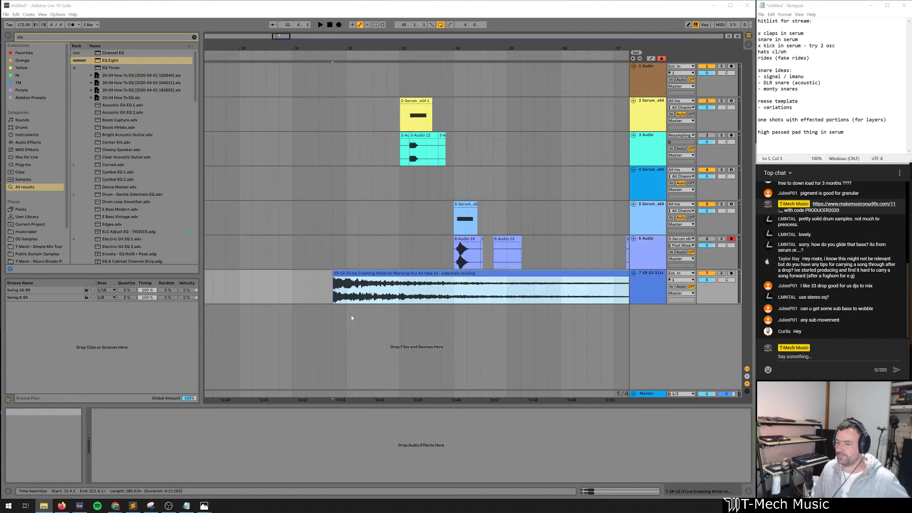
pyautogui.moveTo(485, 41); pyautogui.dragTo(484, 10)
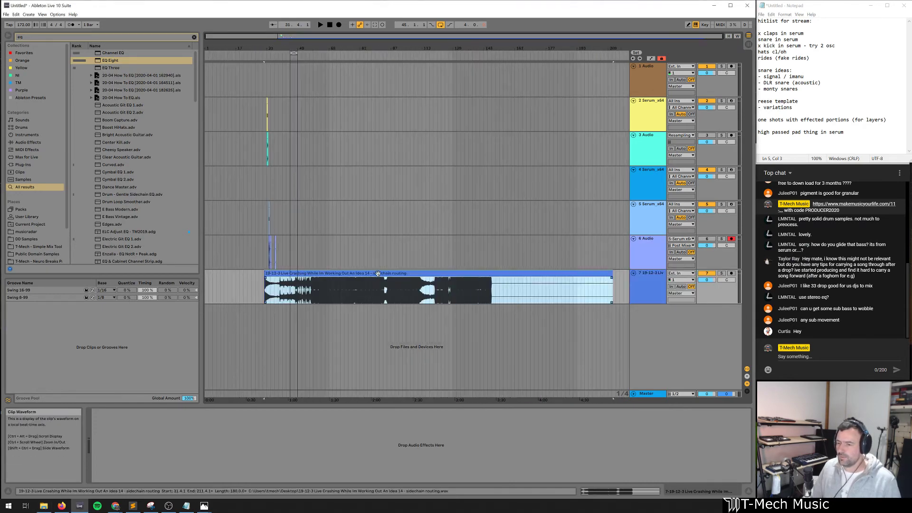
pyautogui.moveTo(419, 274); pyautogui.dragTo(359, 274)
pyautogui.click(372, 290)
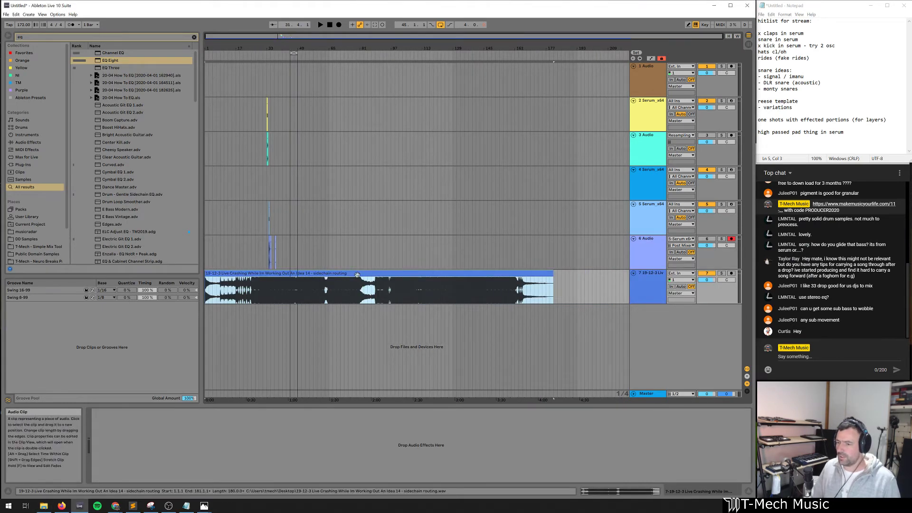
# Loop the reference clip from bar 102 for 6.3.0, play it, and set its track volume to -6 dB
pyautogui.click(406, 295)
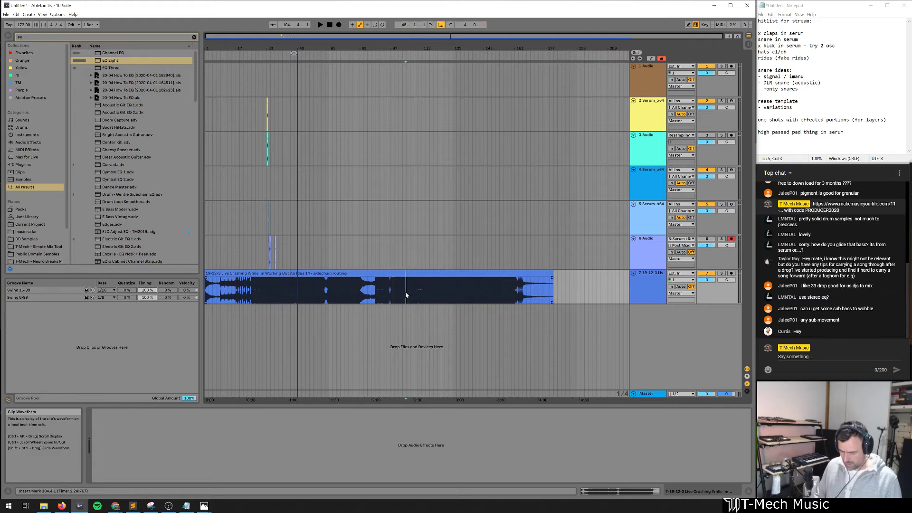
pyautogui.hotkey('ctrl', 'l')
pyautogui.hotkey('ctrl', 'l')
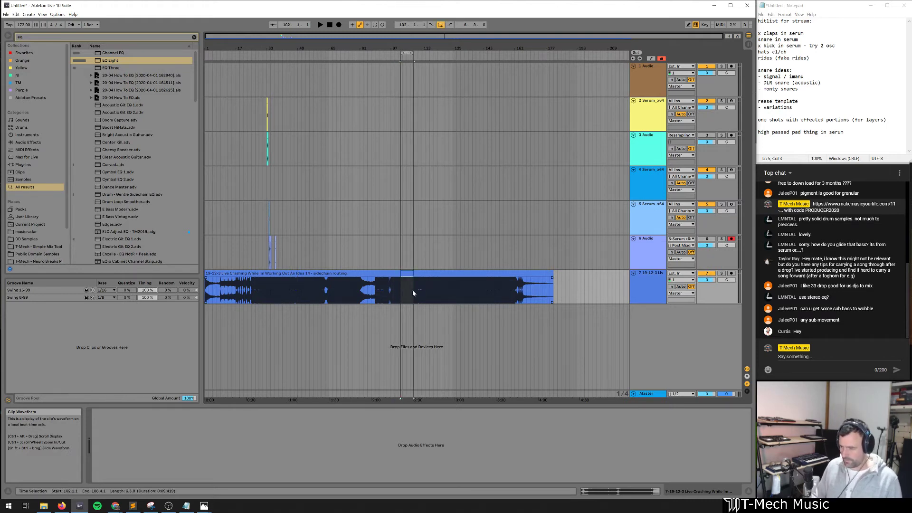
pyautogui.press('space')
pyautogui.click(708, 281)
pyautogui.write('-6')
pyautogui.press('Return')
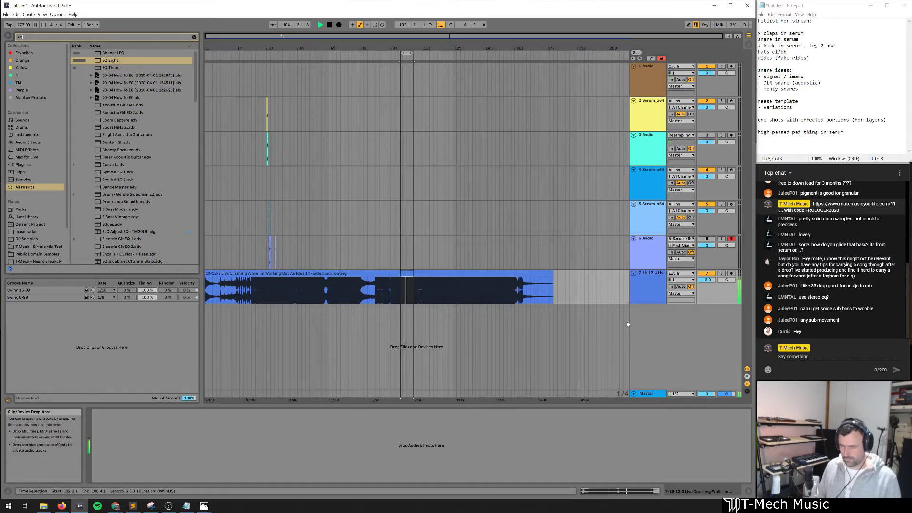
# Add EQ Eight to the reference track with an expanded display, and low-pass it steeply at 130 Hz with band 8
pyautogui.press('Return')
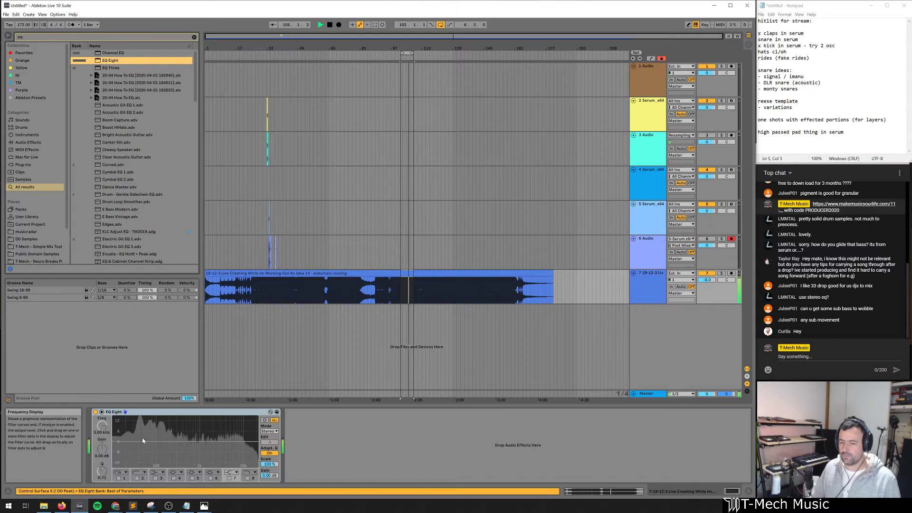
pyautogui.click(264, 420)
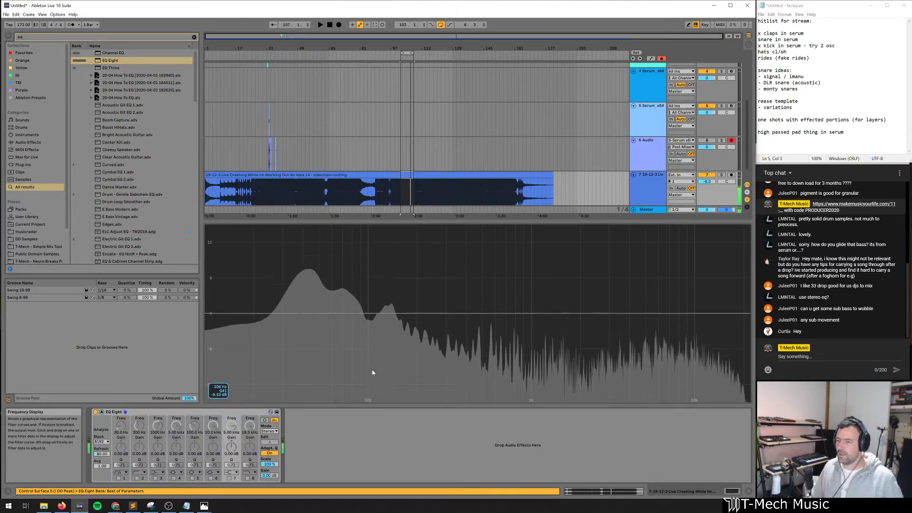
pyautogui.click(248, 479)
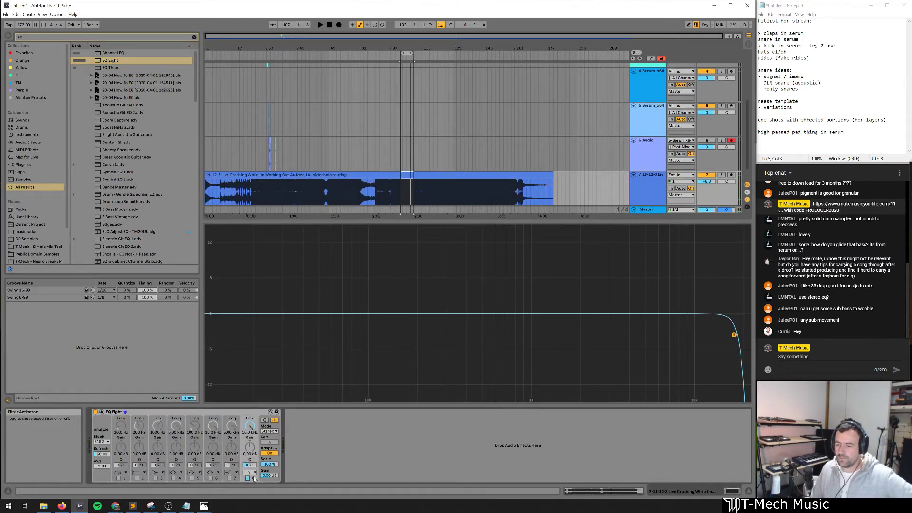
pyautogui.click(254, 472)
pyautogui.click(252, 466)
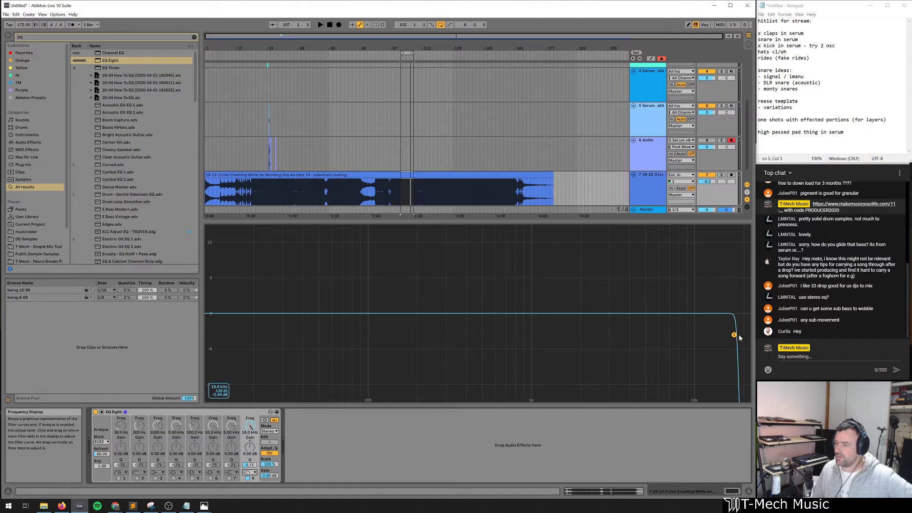
pyautogui.moveTo(735, 335); pyautogui.dragTo(466, 333)
pyautogui.moveTo(401, 335); pyautogui.dragTo(386, 335)
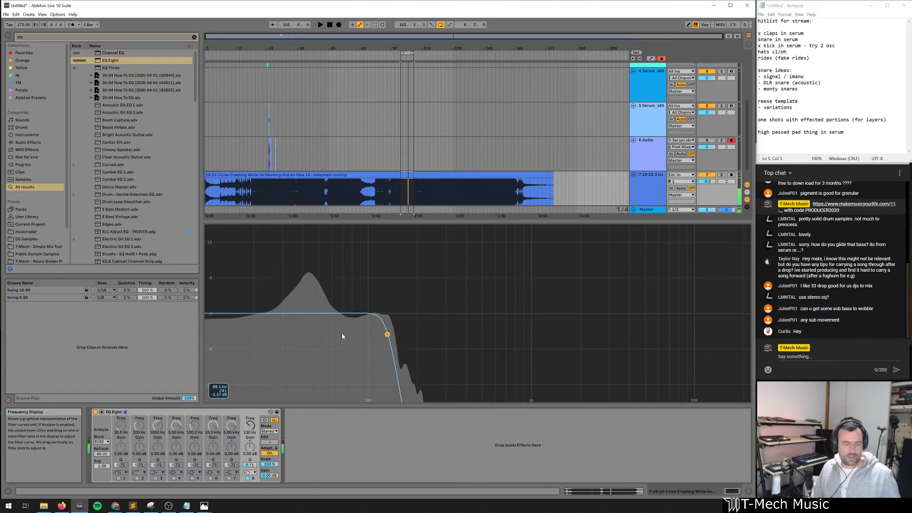
pyautogui.press('space')
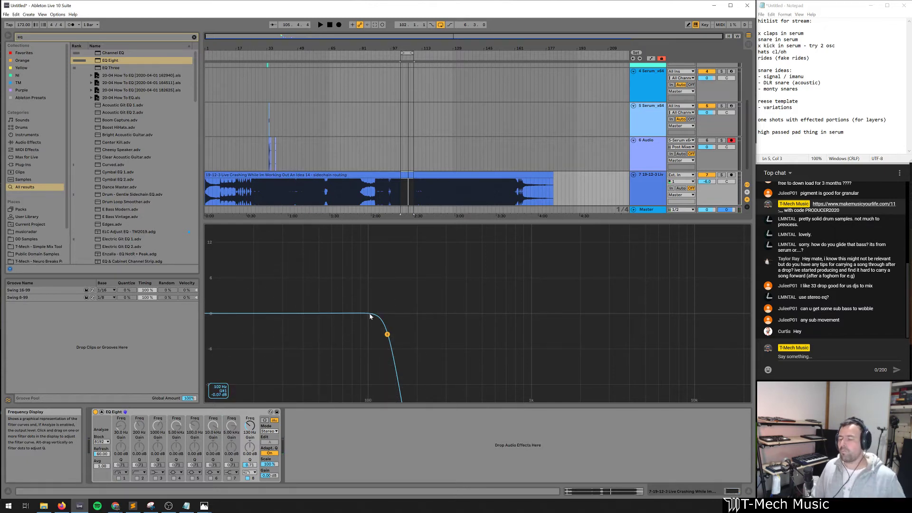
# Insert a new MIDI track below the reference track and load Operator onto it
pyautogui.scroll(-1, 413, 176)
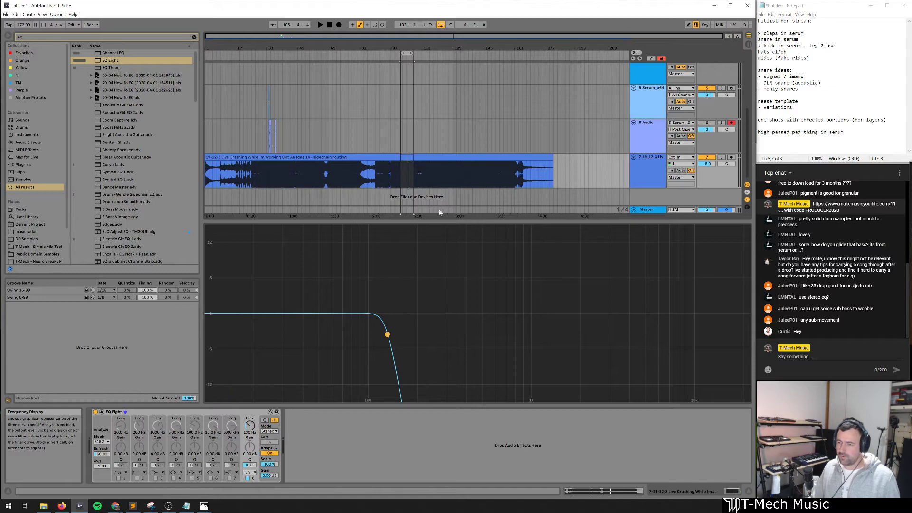
pyautogui.moveTo(403, 48); pyautogui.dragTo(407, 138)
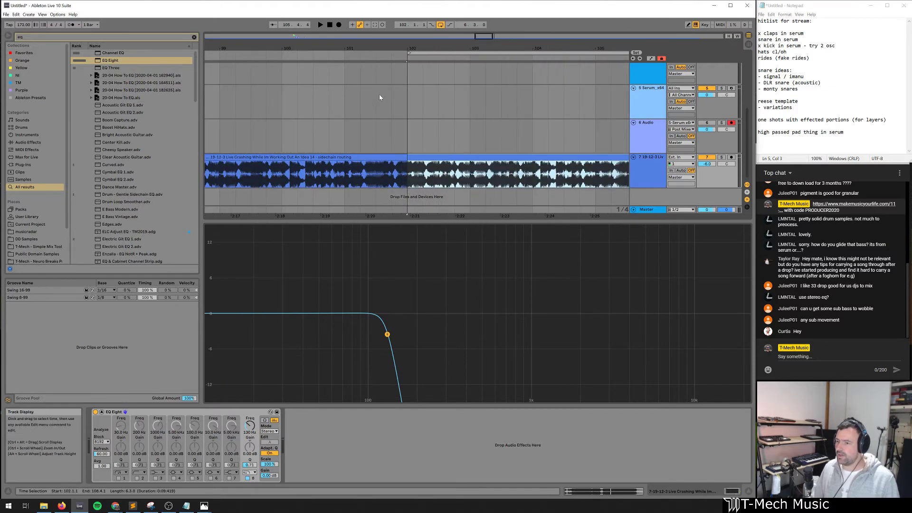
pyautogui.moveTo(499, 48); pyautogui.dragTo(449, 38)
pyautogui.click(513, 253)
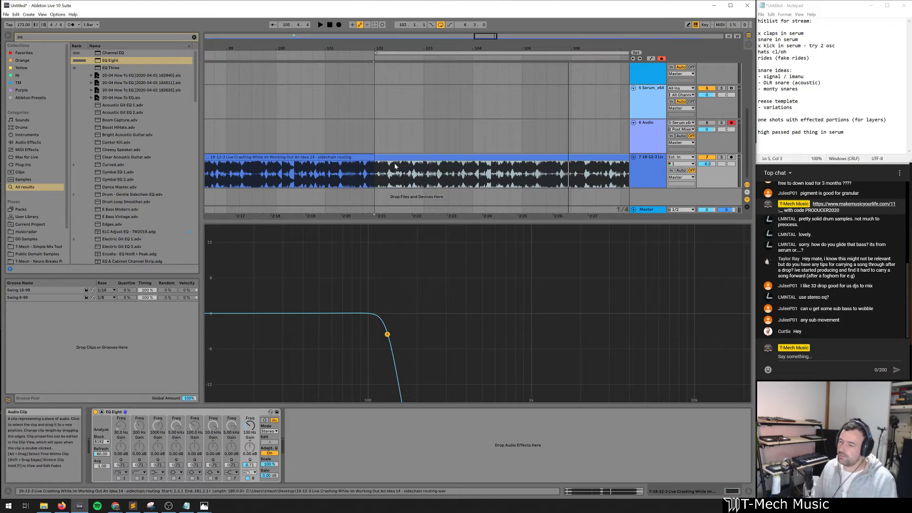
pyautogui.click(645, 178)
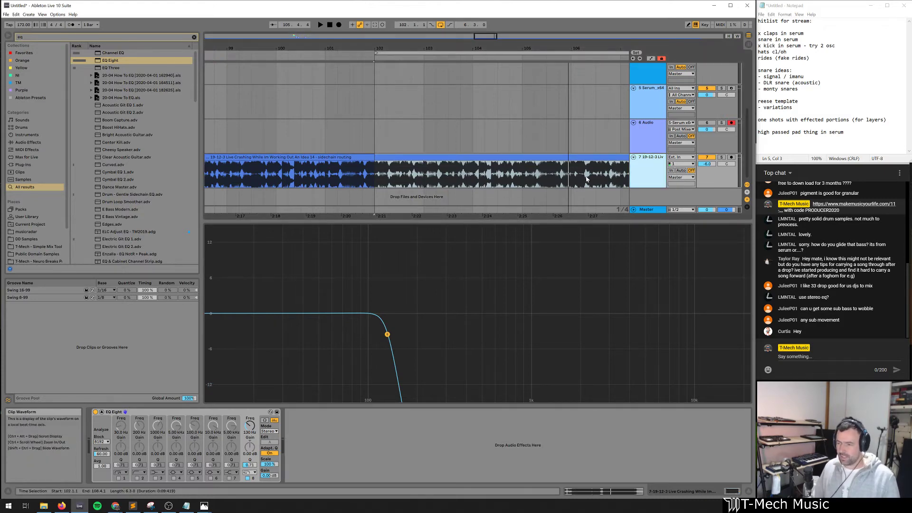
pyautogui.hotkey('ctrl', 't')
pyautogui.click(650, 299)
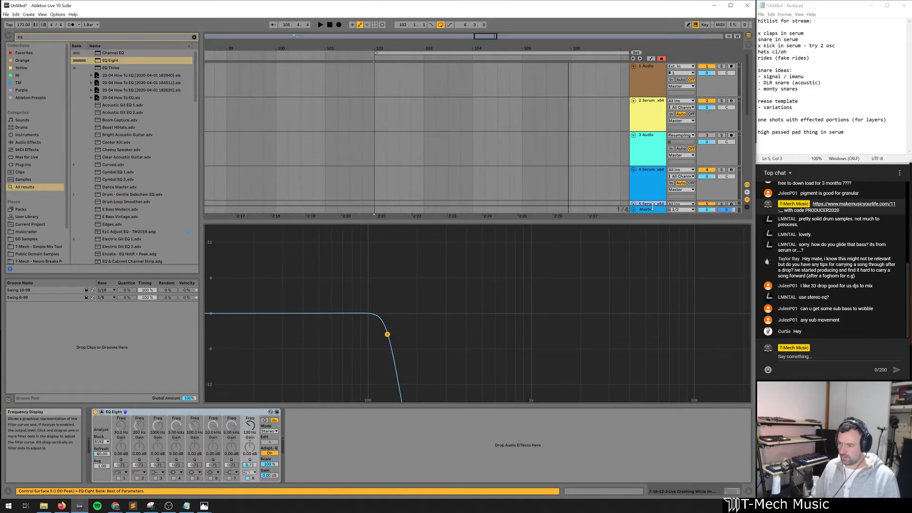
pyautogui.hotkey('ctrl', 'shift', 't')
pyautogui.click(639, 326)
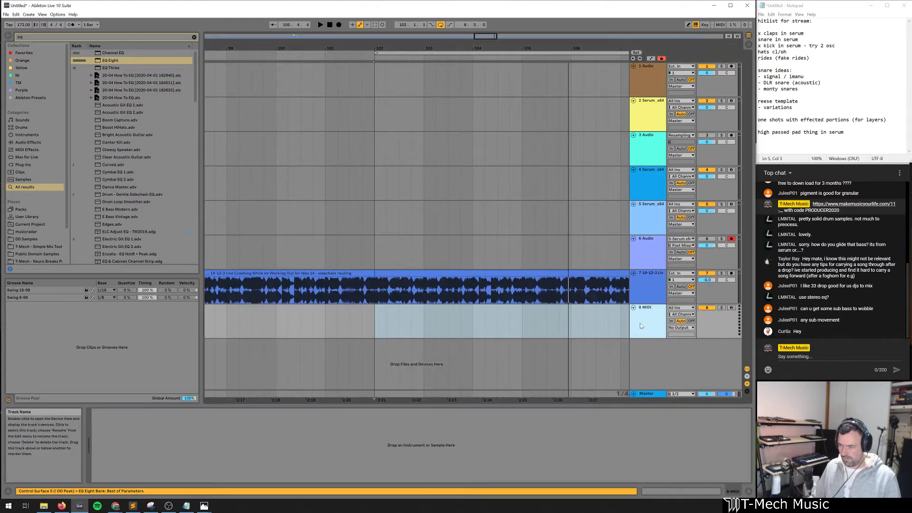
pyautogui.hotkey('ctrl', 'f')
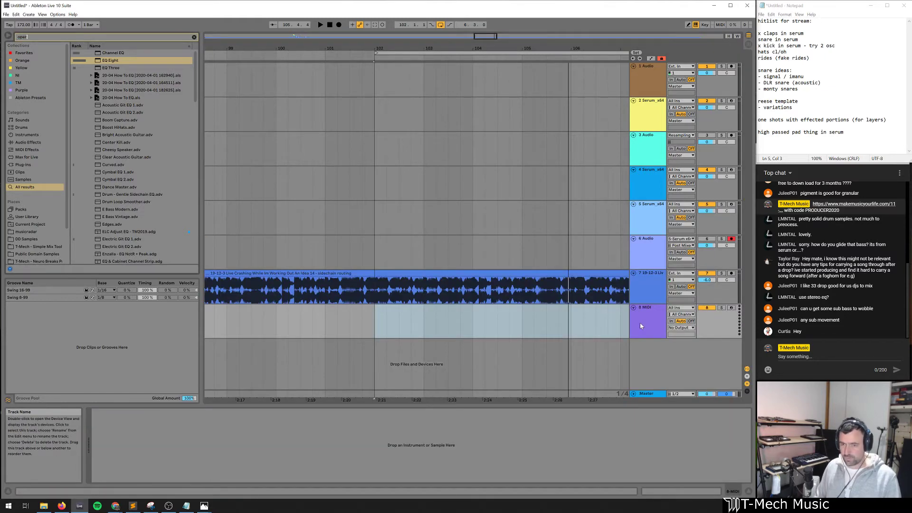
pyautogui.write('opera')
pyautogui.press('Return')
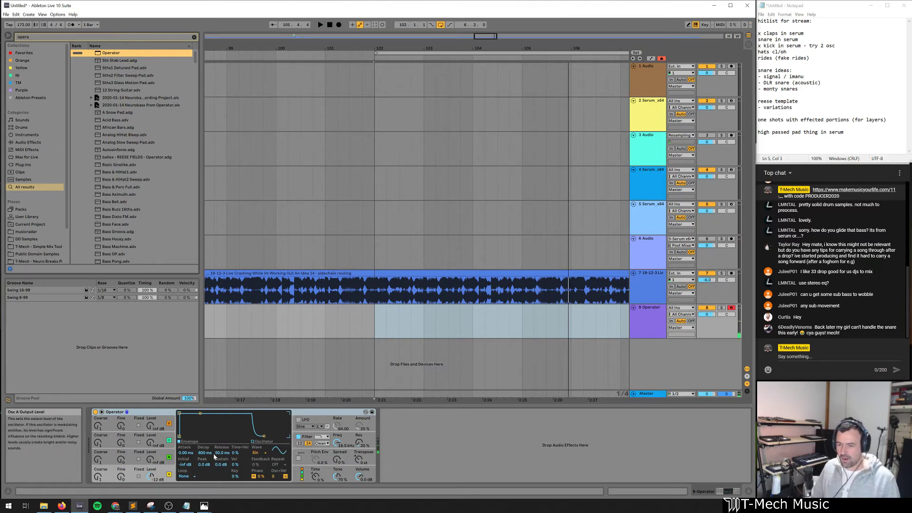
# Enable Operator's LFO at 100% amount, route it to OSC Volume A, and set oscillator A's level to 0 dB
pyautogui.press('z')
pyautogui.press('a')
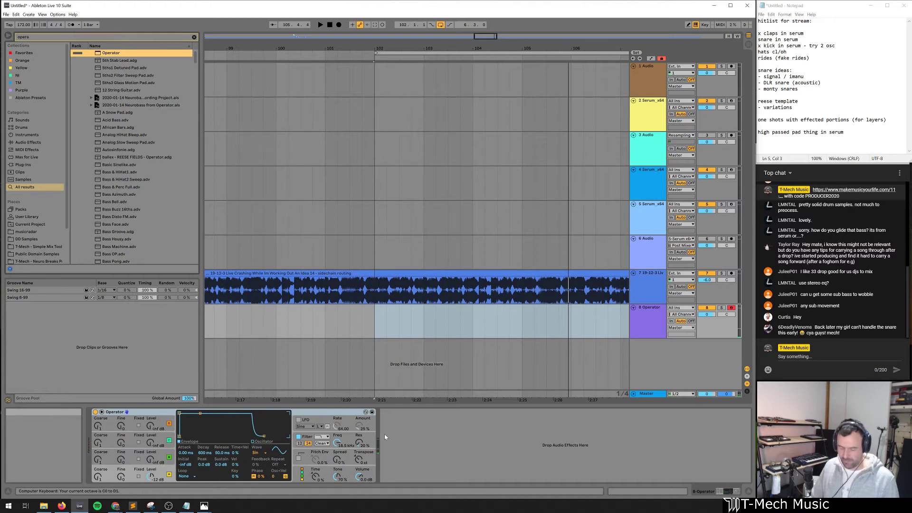
pyautogui.click(307, 420)
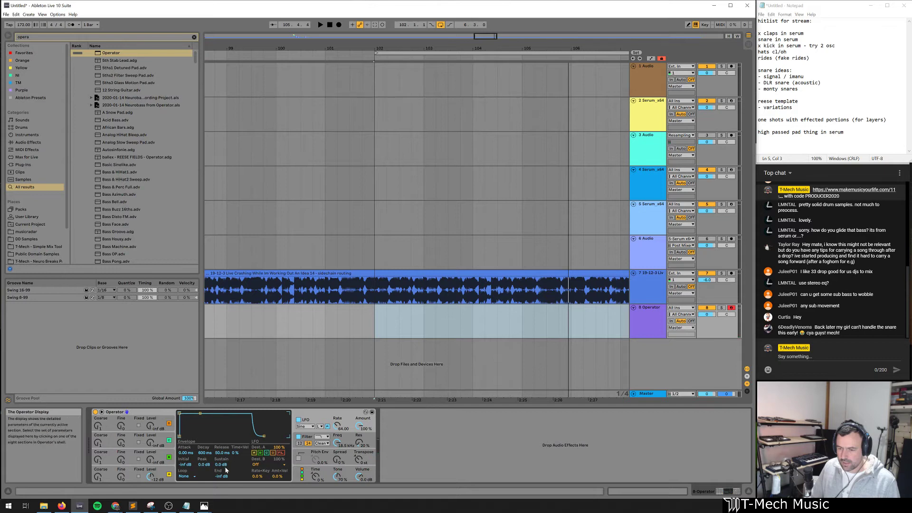
pyautogui.click(262, 464)
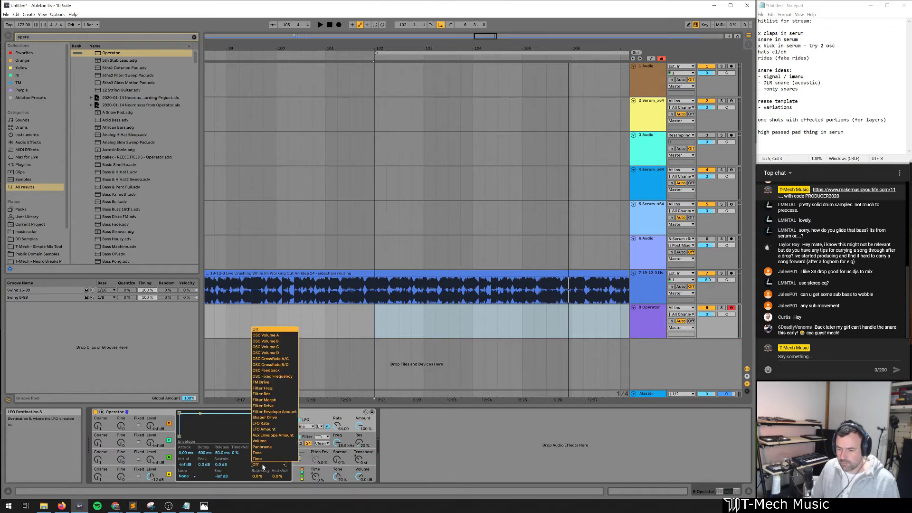
pyautogui.click(278, 338)
pyautogui.click(151, 477)
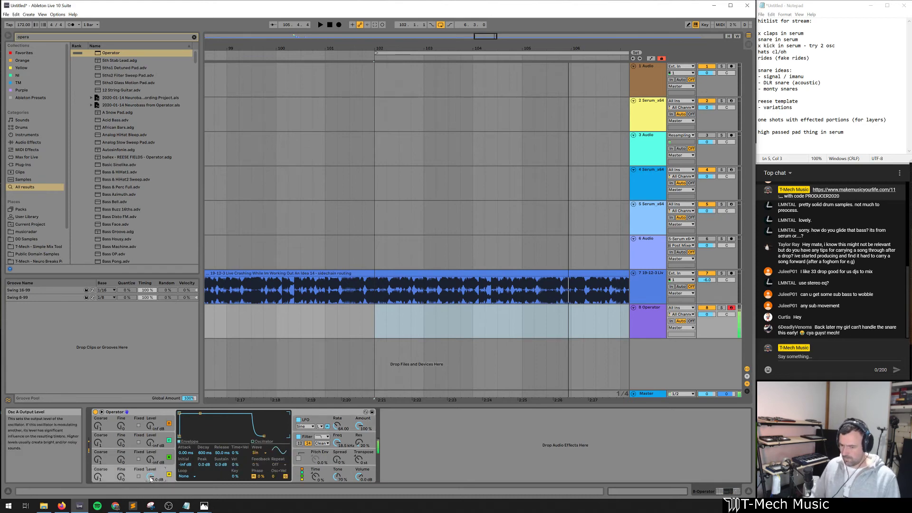
# Duplicate the Operator track, set the copy's oscillator A waveform to Noise White, and arm the copy for recording
pyautogui.click(396, 335)
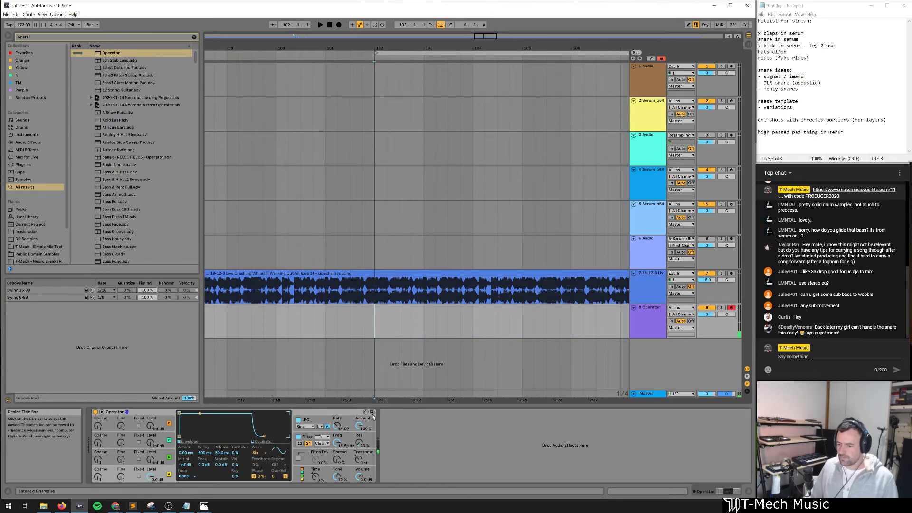
pyautogui.scroll(-5, 409, 366)
pyautogui.click(653, 327)
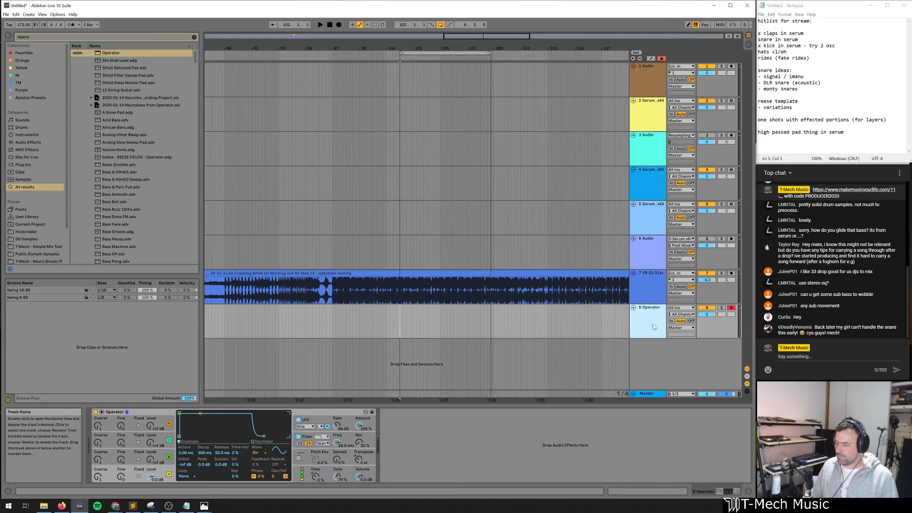
pyautogui.hotkey('ctrl', 'd')
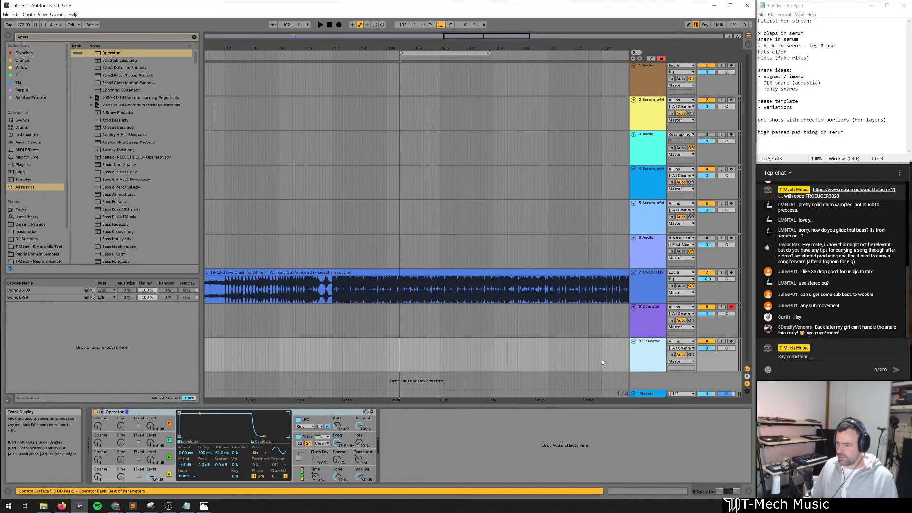
pyautogui.click(257, 452)
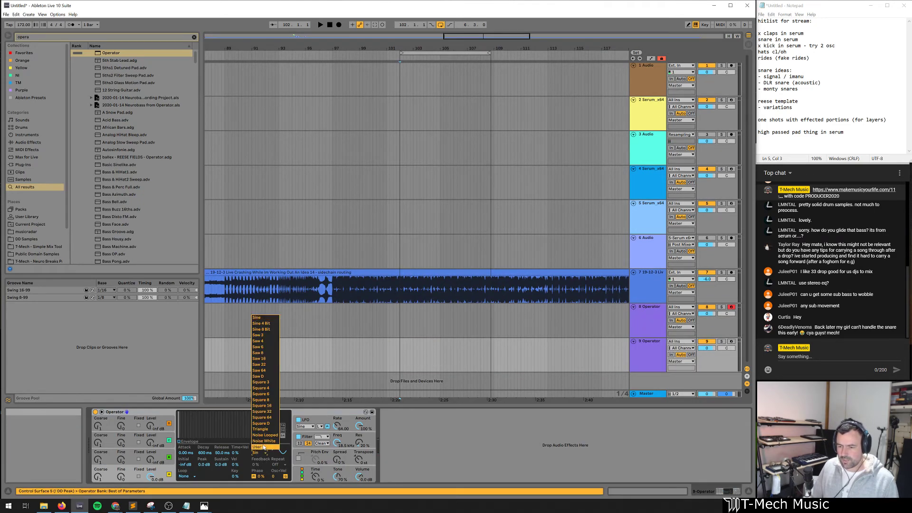
pyautogui.click(263, 446)
pyautogui.click(731, 342)
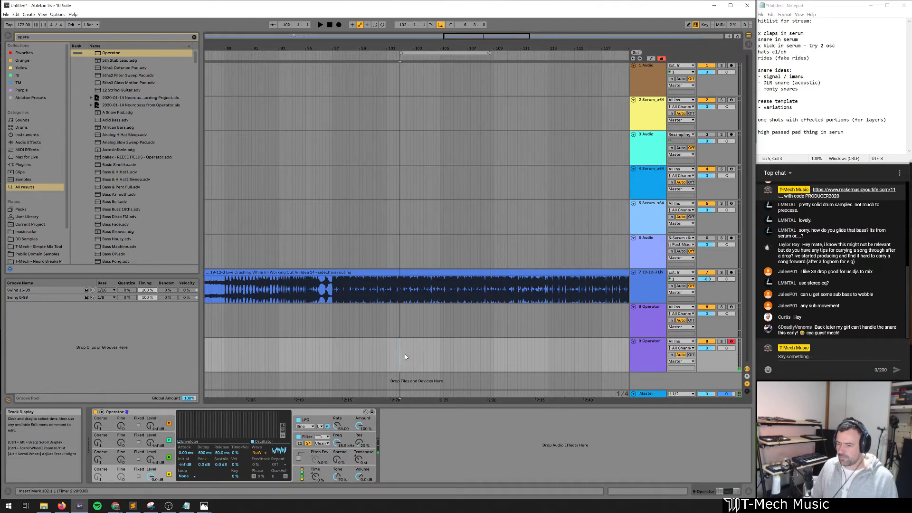
# Create a four-bar MIDI clip with a sustained F0 note at bar 102 on the noise track, and copy it to the sine Operator track
pyautogui.moveTo(404, 355); pyautogui.dragTo(457, 352)
pyautogui.hotkey('ctrl', 'shift', 'm')
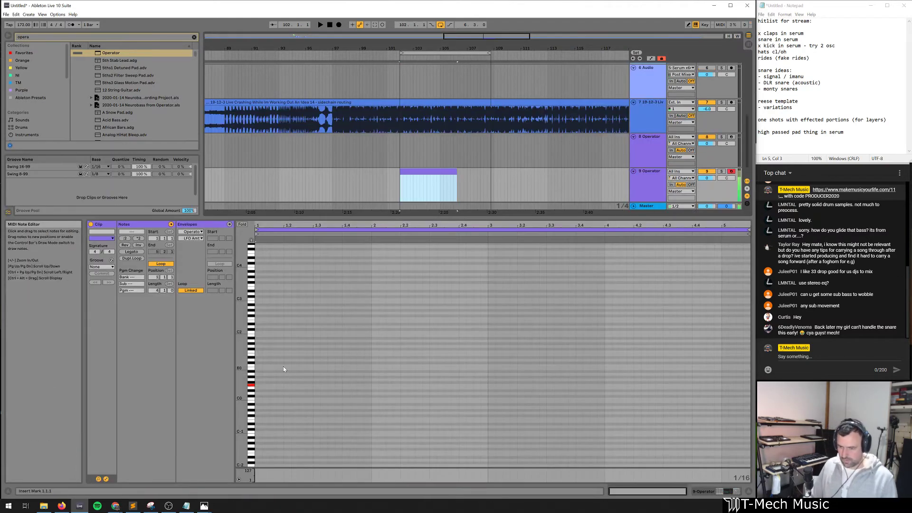
pyautogui.doubleClick(258, 385)
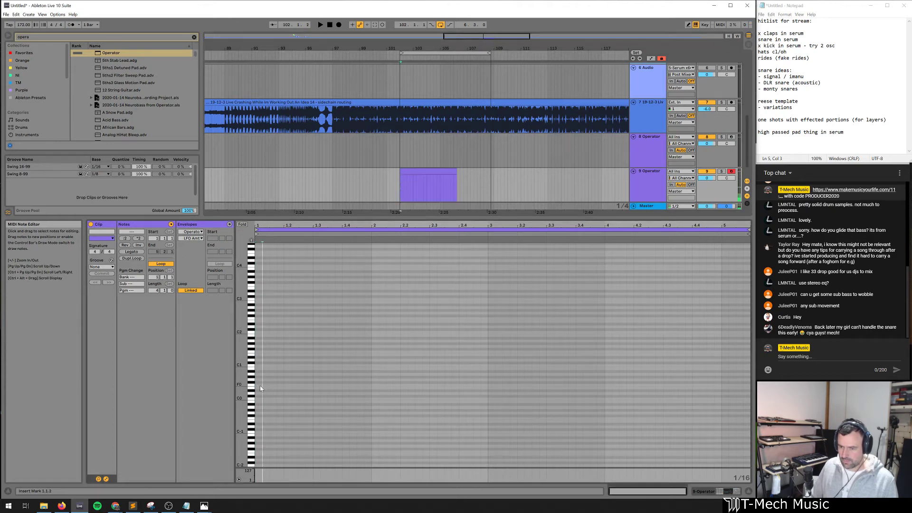
pyautogui.moveTo(260, 386); pyautogui.dragTo(738, 386)
pyautogui.hotkey('shift', 'Tab')
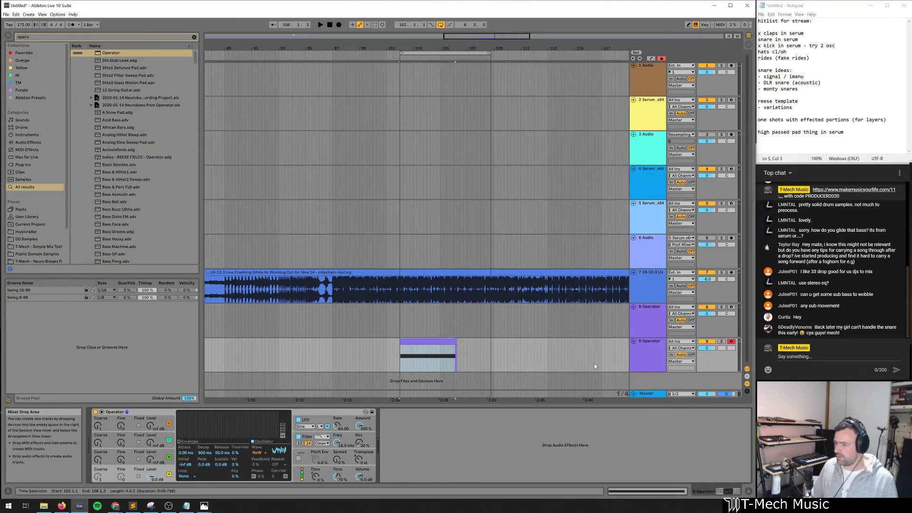
pyautogui.moveTo(436, 342); pyautogui.dragTo(419, 325)
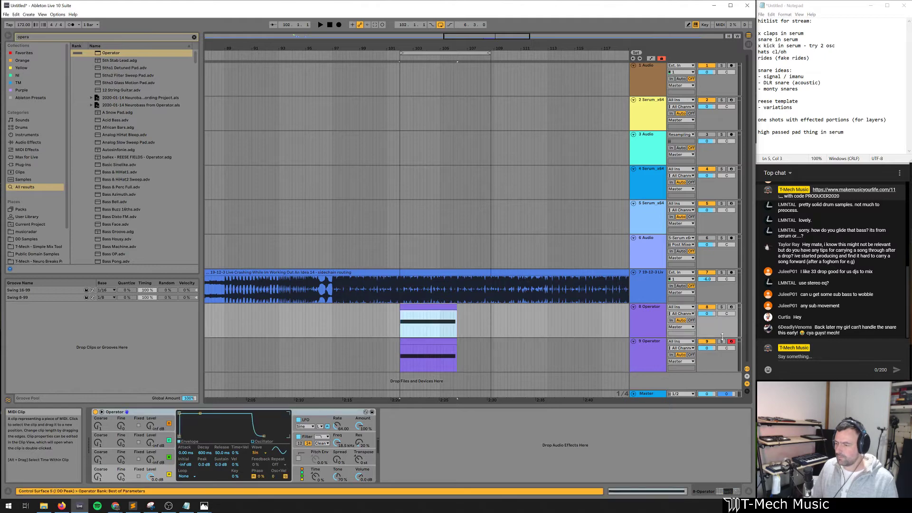
# Freeze both Operator tracks together and flatten them to audio
pyautogui.rightClick(648, 360)
pyautogui.click(643, 335)
pyautogui.click(648, 328)
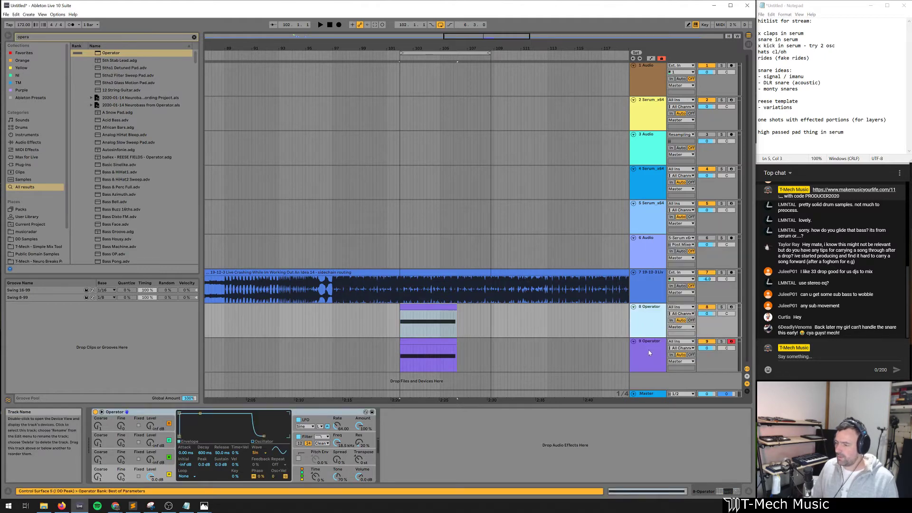
pyautogui.keyDown('shift'); pyautogui.click(648, 351); pyautogui.keyUp('shift')
pyautogui.rightClick(649, 351)
pyautogui.click(668, 381)
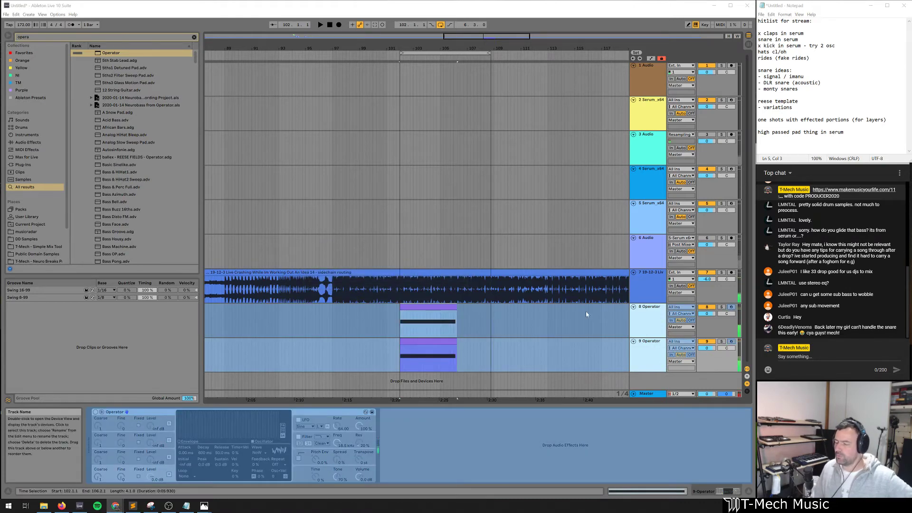
pyautogui.rightClick(651, 327)
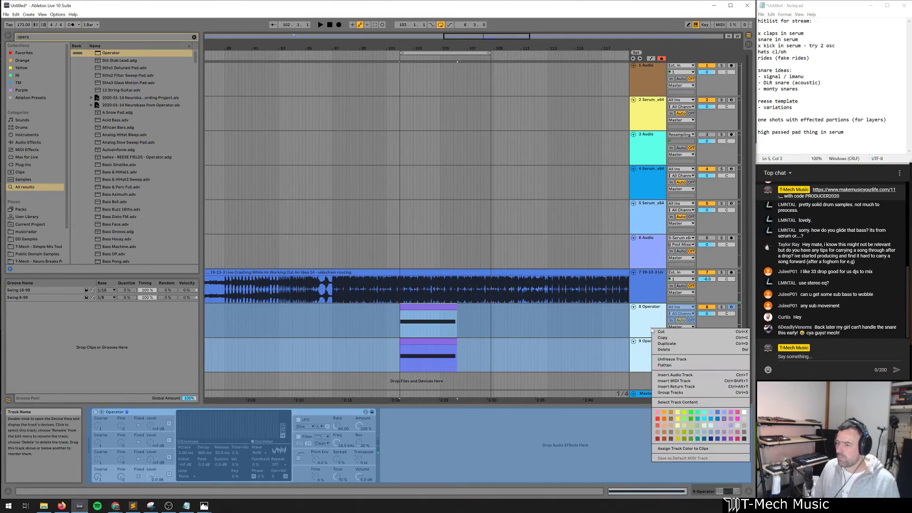
pyautogui.click(669, 367)
# Compare the flattened waveforms near bar 102, and undo the flattening and freezing of both Operator tracks
pyautogui.click(384, 327)
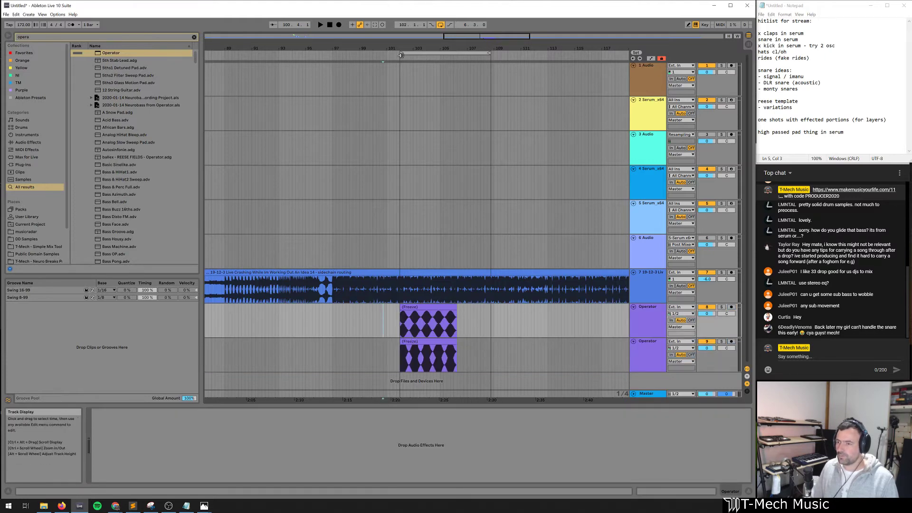
pyautogui.moveTo(400, 55); pyautogui.dragTo(400, 129)
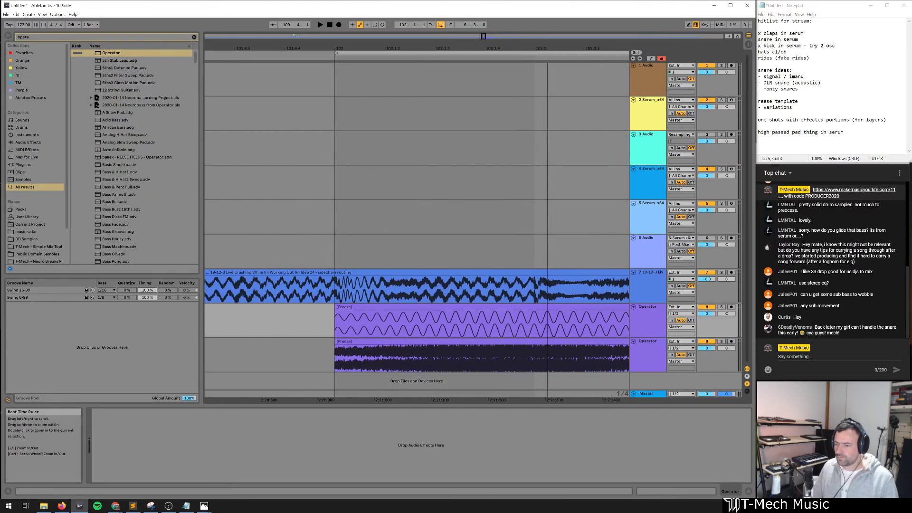
pyautogui.moveTo(546, 128); pyautogui.dragTo(507, 77)
pyautogui.hotkey('ctrl', 'z')
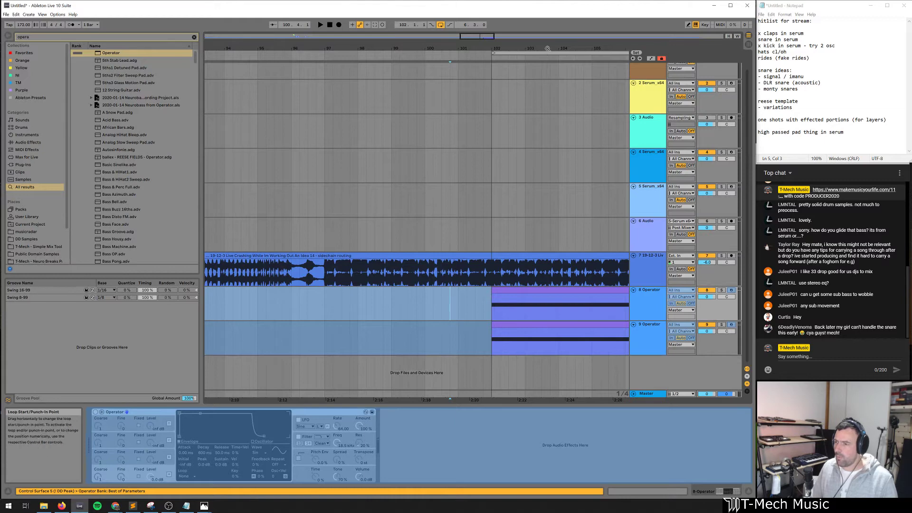
pyautogui.moveTo(547, 49); pyautogui.dragTo(464, 46)
pyautogui.hotkey('ctrl', 'z')
pyautogui.click(452, 324)
# Show the sine Operator's LFO Rate automation in a new lane and ramp it upward from 64 across the clip
pyautogui.click(444, 290)
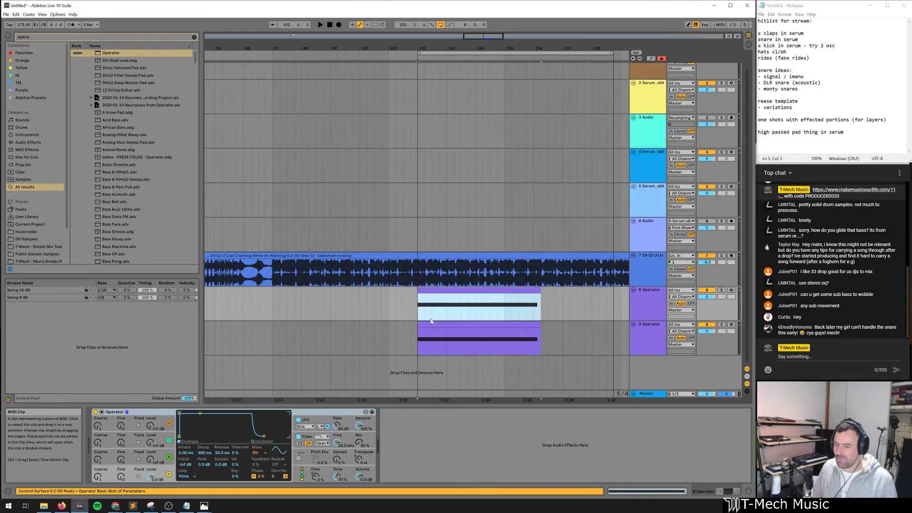
pyautogui.rightClick(339, 425)
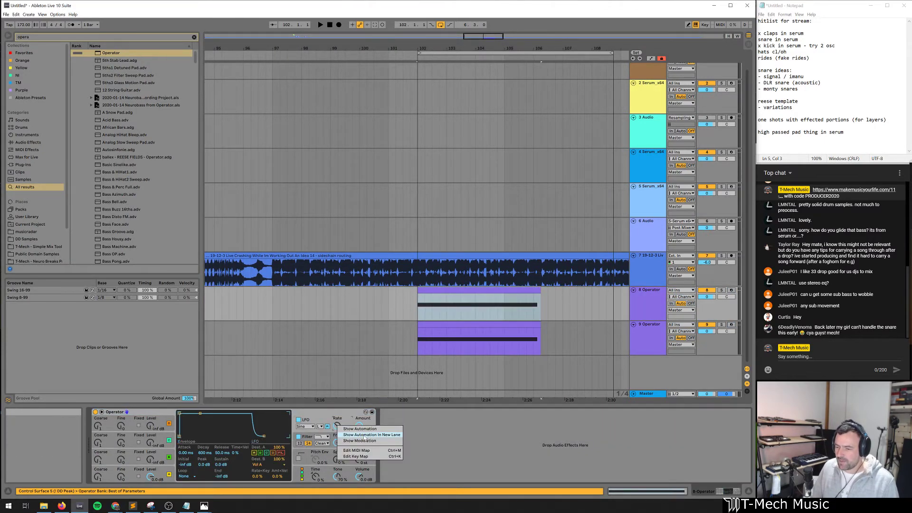
pyautogui.click(365, 435)
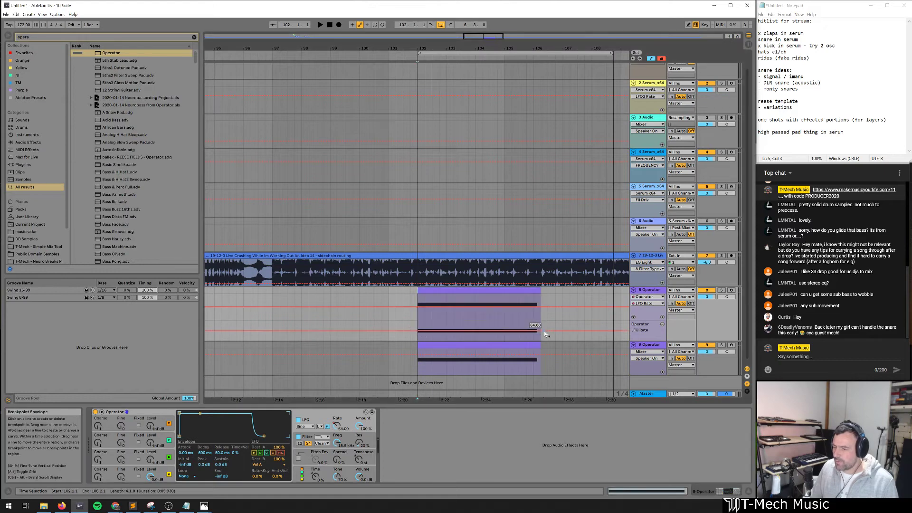
pyautogui.moveTo(545, 331); pyautogui.dragTo(541, 324)
# Play the sine Operator clip from bar 105.3, soloing its track to hear the rising LFO rate
pyautogui.click(520, 312)
pyautogui.press('space')
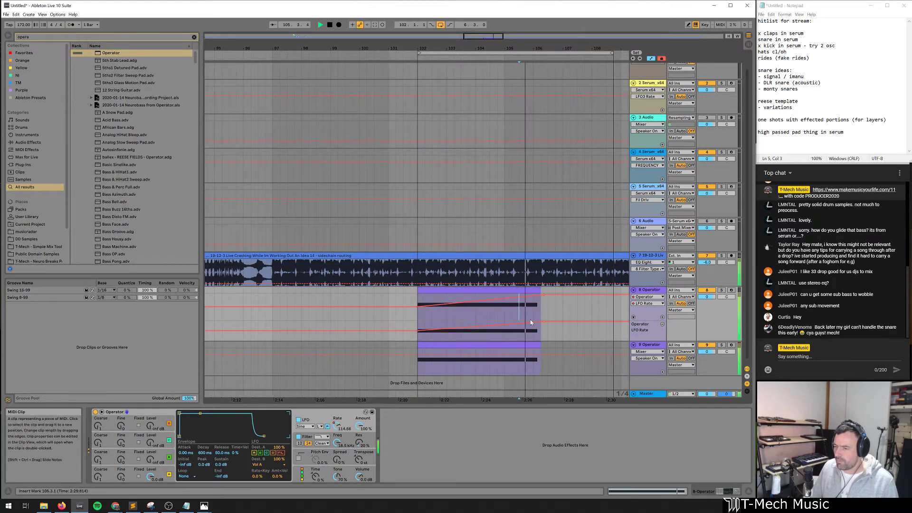
pyautogui.press('space')
pyautogui.click(721, 290)
pyautogui.press('space')
pyautogui.click(721, 290)
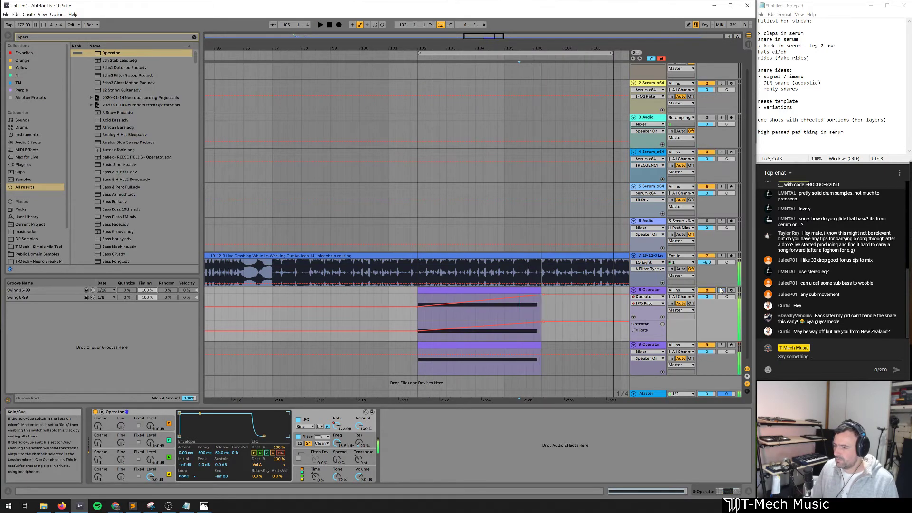
pyautogui.press('space')
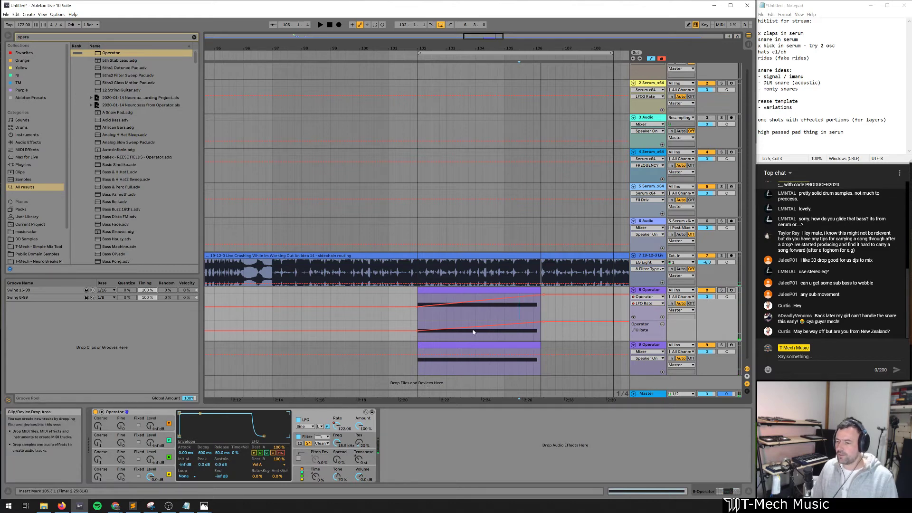
# Replace the noise Operator track with a duplicate of the automated sine track, setting its oscillator A waveform to Noise White
pyautogui.click(650, 345)
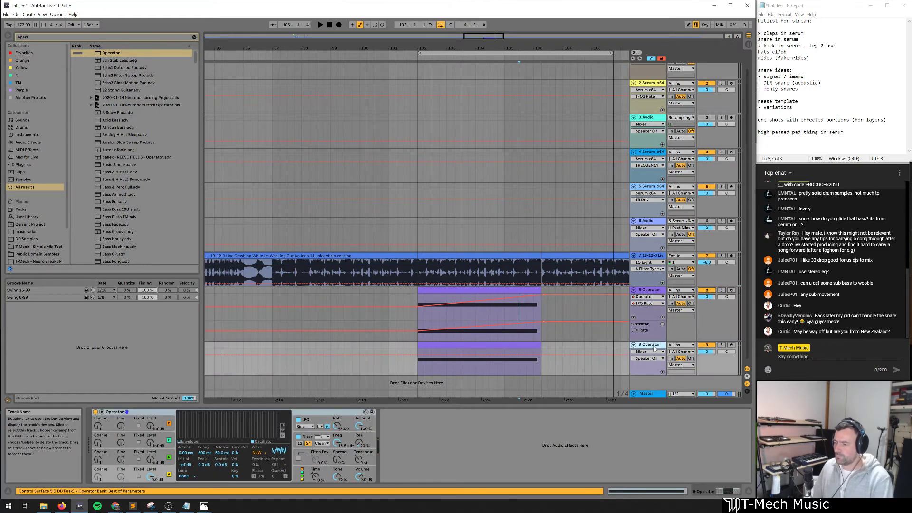
pyautogui.press('Delete')
pyautogui.hotkey('ctrl', 'd')
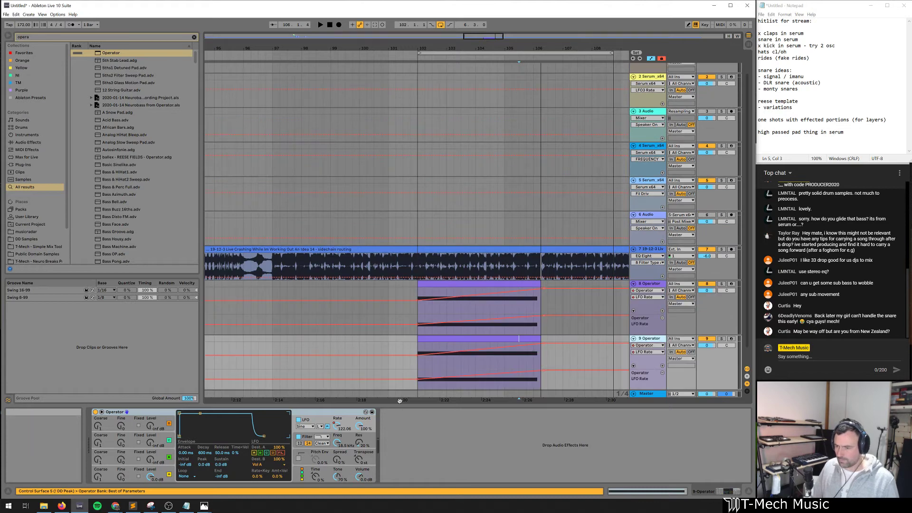
pyautogui.click(169, 474)
pyautogui.click(256, 452)
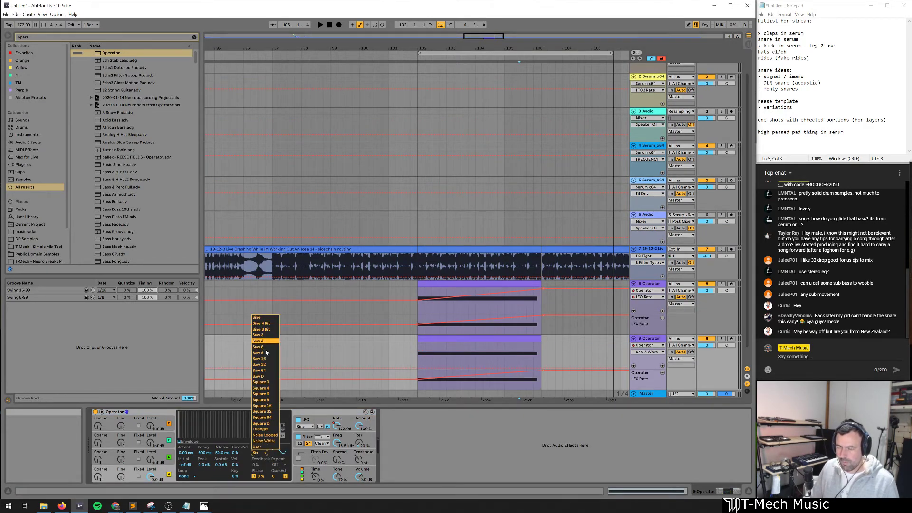
pyautogui.click(268, 441)
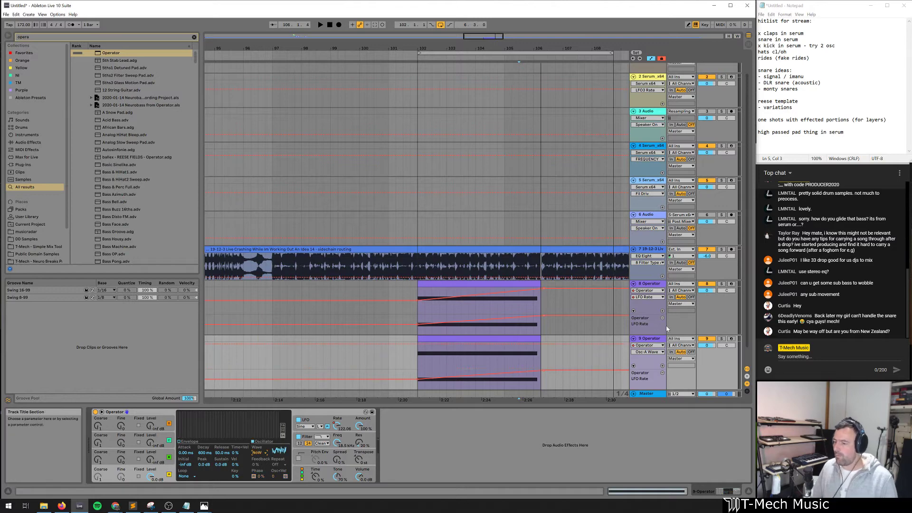
# Freeze and flatten the two automated Operator tracks to audio
pyautogui.rightClick(654, 287)
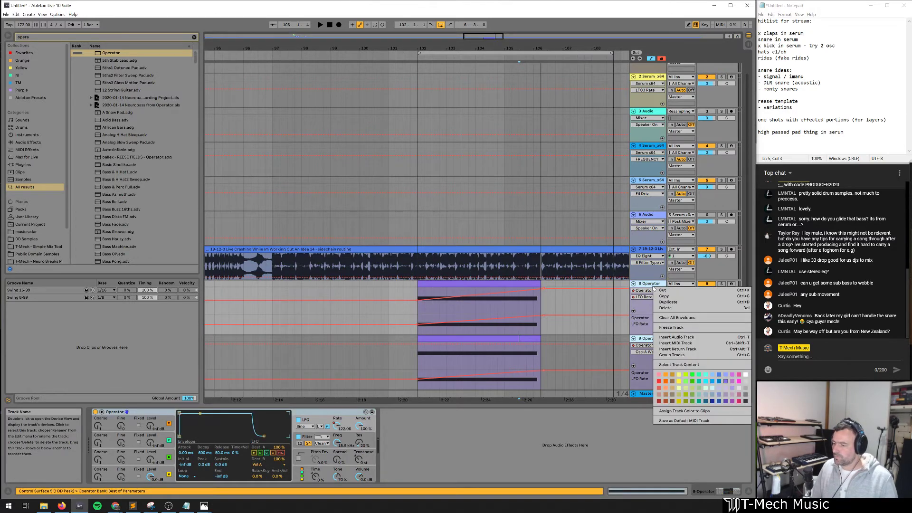
pyautogui.click(671, 328)
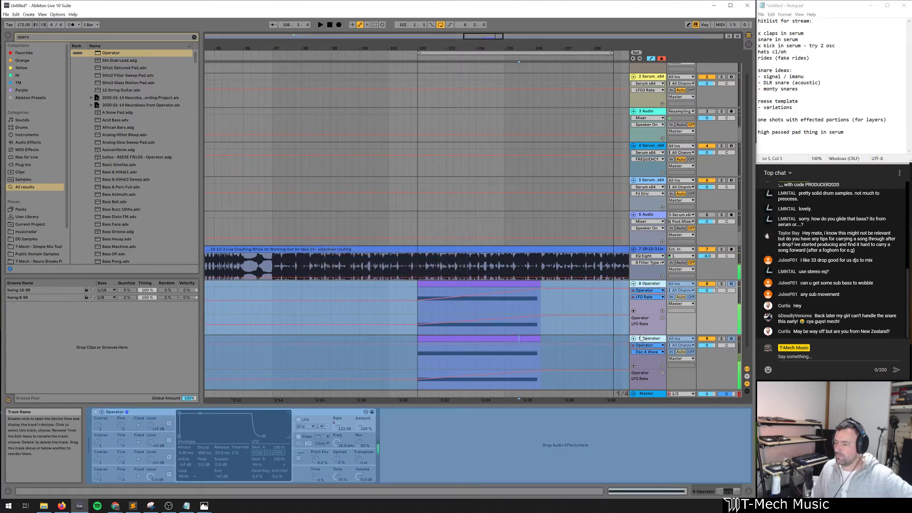
pyautogui.rightClick(644, 340)
pyautogui.click(656, 376)
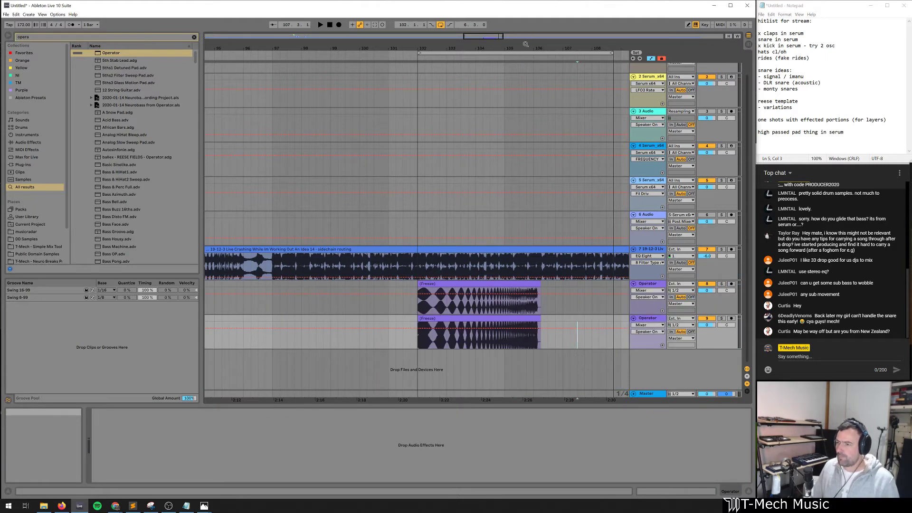
# Solo and play the flattened sine track, and examine how its volume pulses change along the clip up to bar 106
pyautogui.moveTo(522, 48); pyautogui.dragTo(428, 26)
pyautogui.click(246, 284)
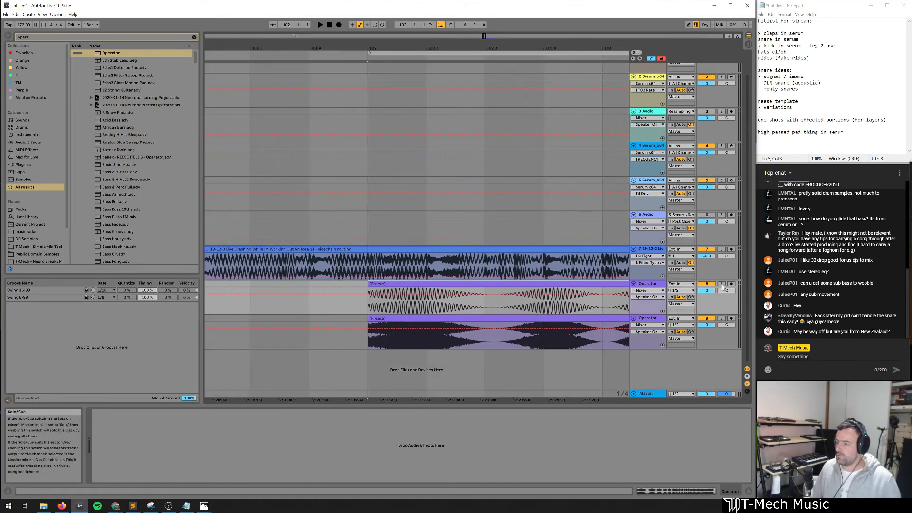
pyautogui.click(721, 284)
pyautogui.press('space')
pyautogui.press('space')
pyautogui.moveTo(586, 48); pyautogui.dragTo(339, 42)
pyautogui.moveTo(594, 48); pyautogui.dragTo(294, 41)
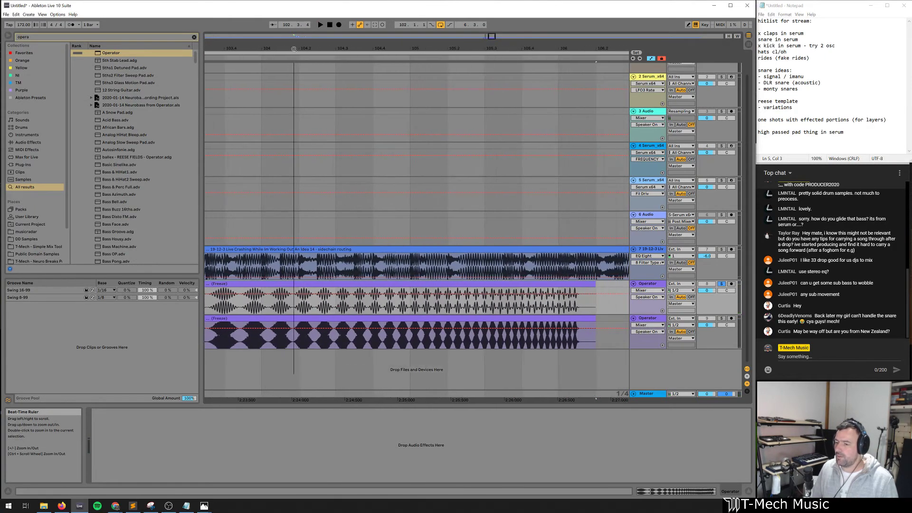
pyautogui.click(391, 307)
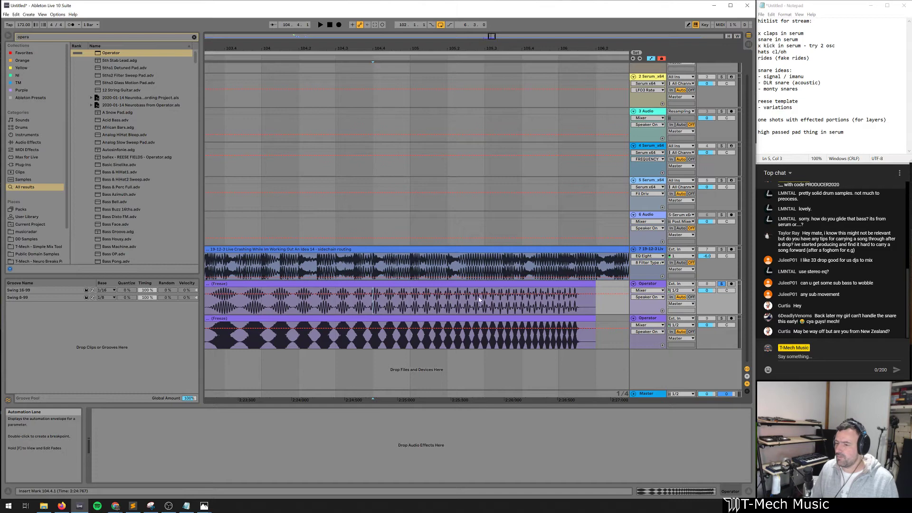
# Play the soloed sine track from 104.4.1 and examine its rapid volume pulses toward the end of the clip
pyautogui.press('space')
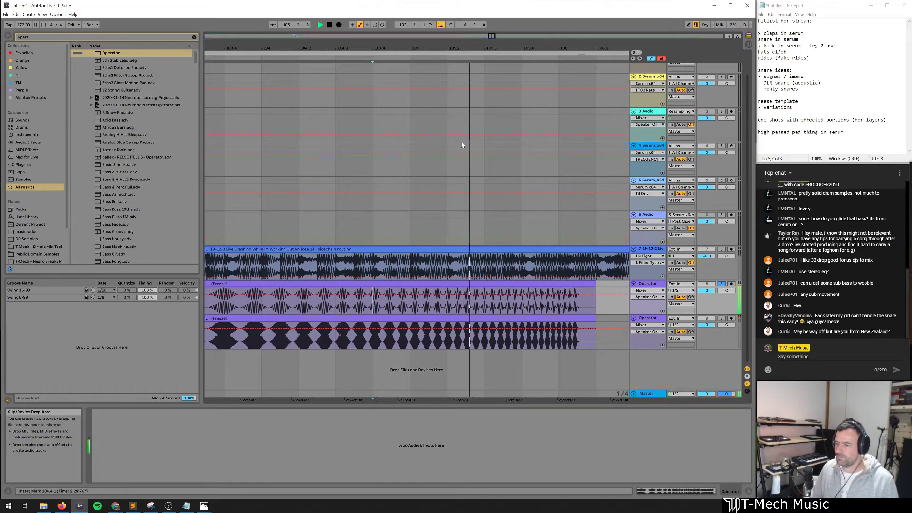
pyautogui.press('space')
pyautogui.moveTo(499, 48); pyautogui.dragTo(556, 52)
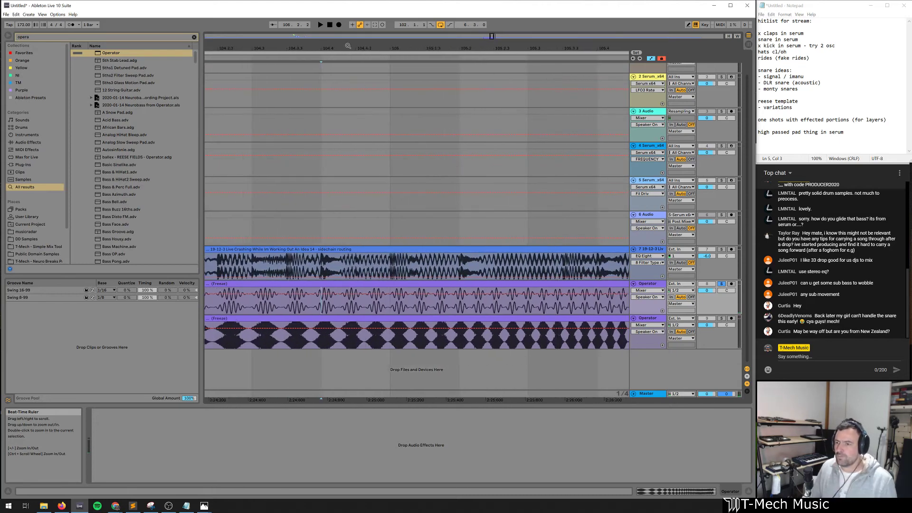
pyautogui.moveTo(349, 48); pyautogui.dragTo(514, 74)
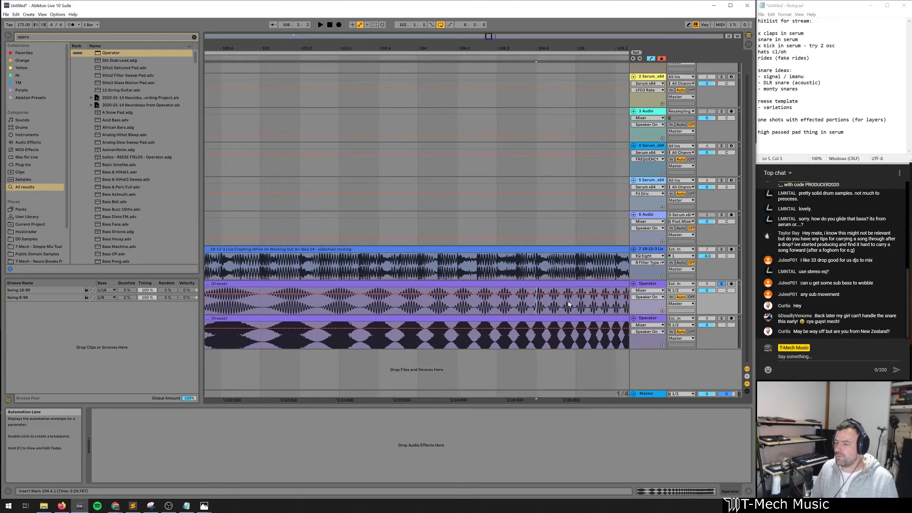
# Select the fading half of a slow sine pulse from 103.2.1 to 103.2.3 and play the track from there
pyautogui.moveTo(316, 48); pyautogui.dragTo(366, 70)
pyautogui.keyDown('shift'); pyautogui.click(373, 306); pyautogui.keyUp('shift')
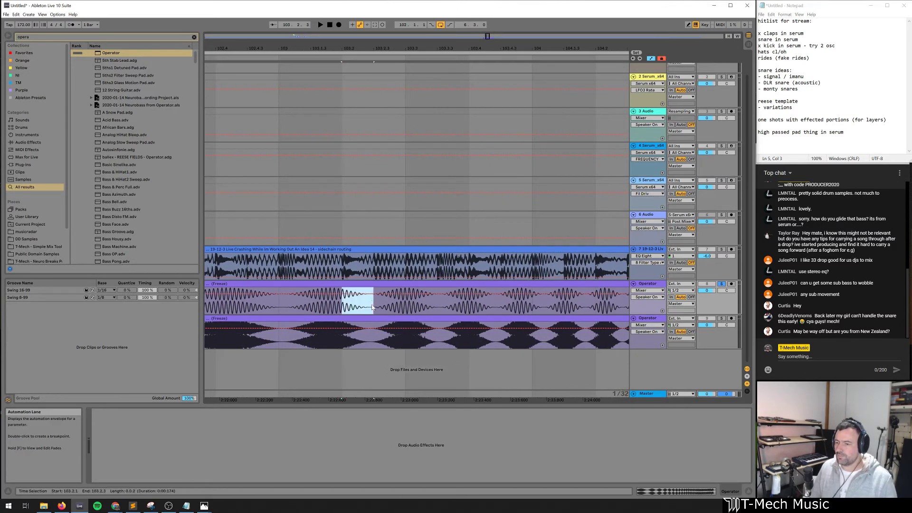
pyautogui.press('space')
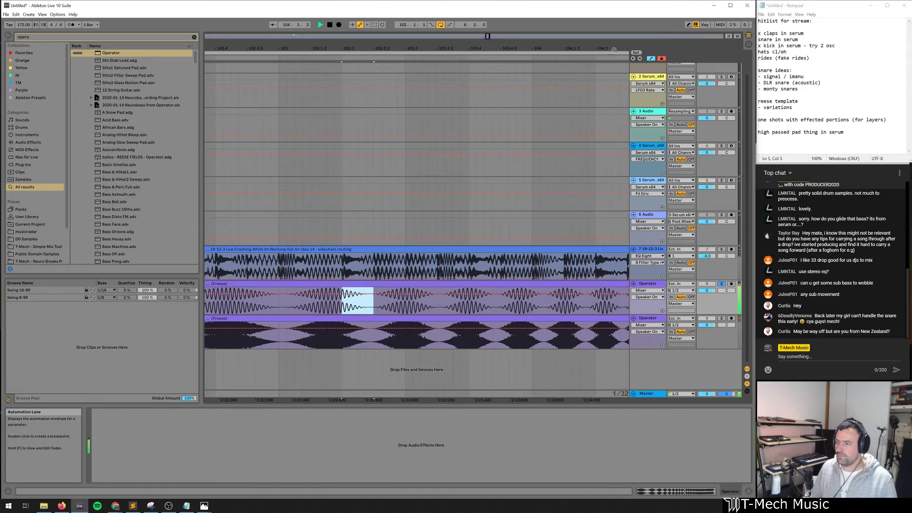
pyautogui.press('space')
pyautogui.moveTo(498, 48); pyautogui.dragTo(361, 31)
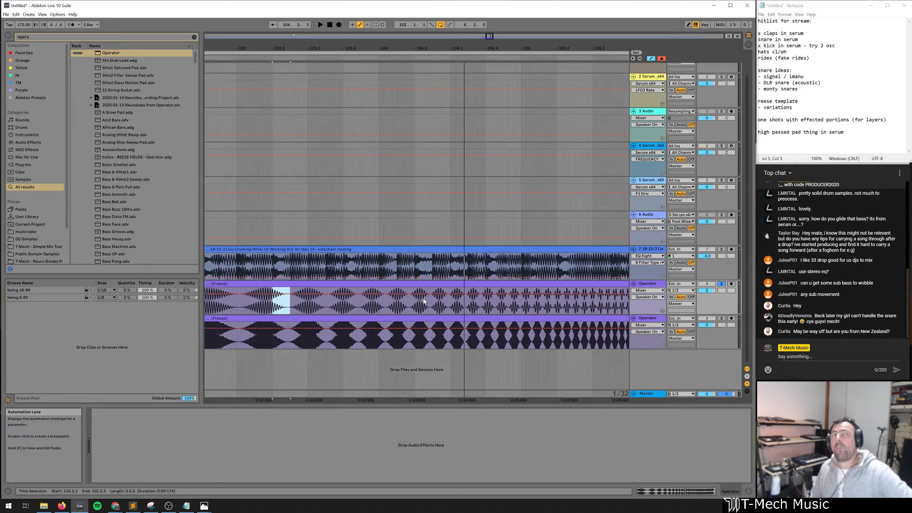
# Solo the flattened noise track and play it from 103.1.2 to hear its pulses speeding up
pyautogui.click(721, 318)
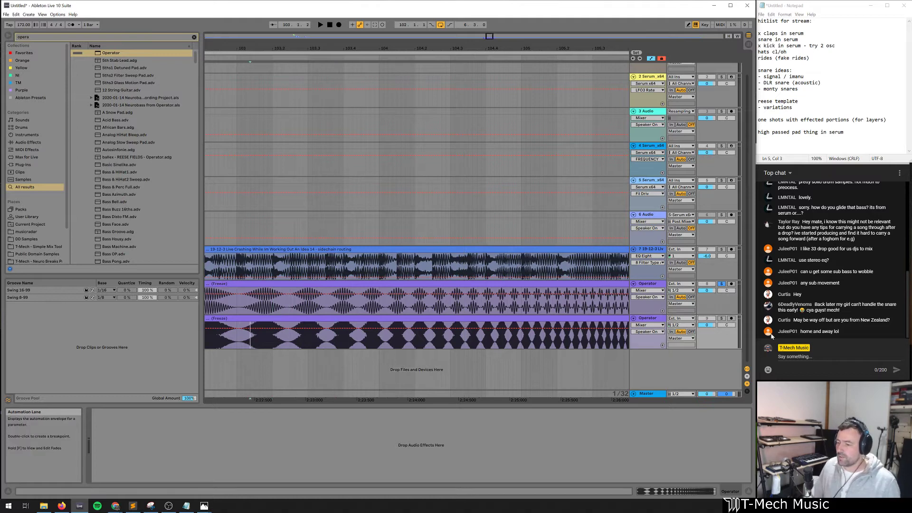
pyautogui.press('space')
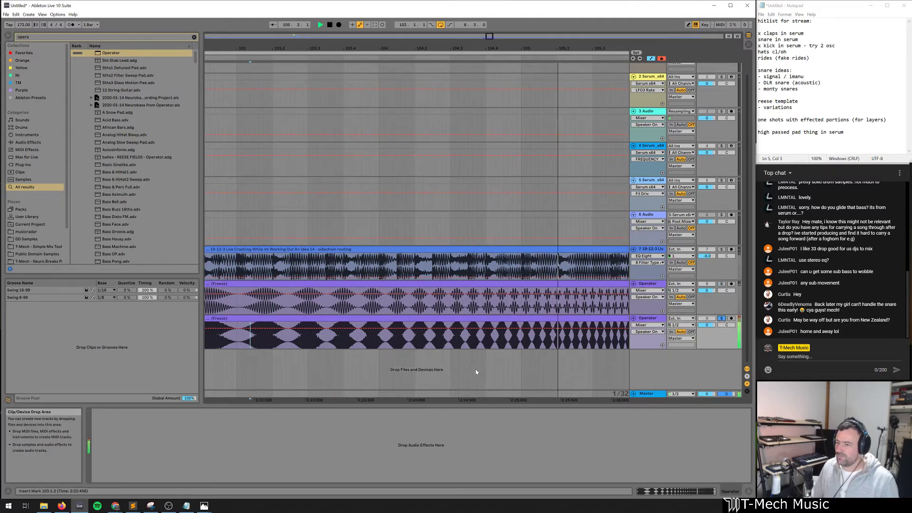
pyautogui.press('space')
pyautogui.moveTo(606, 48); pyautogui.dragTo(445, 46)
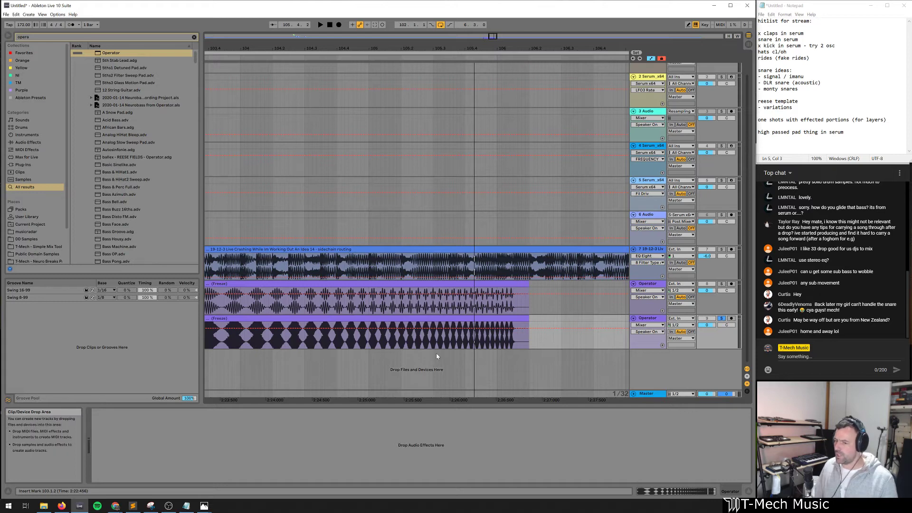
# Solo the sine track again, inspect its waveform around 105.3 beside the noise waveform, and play it from 103.1.2
pyautogui.press('space')
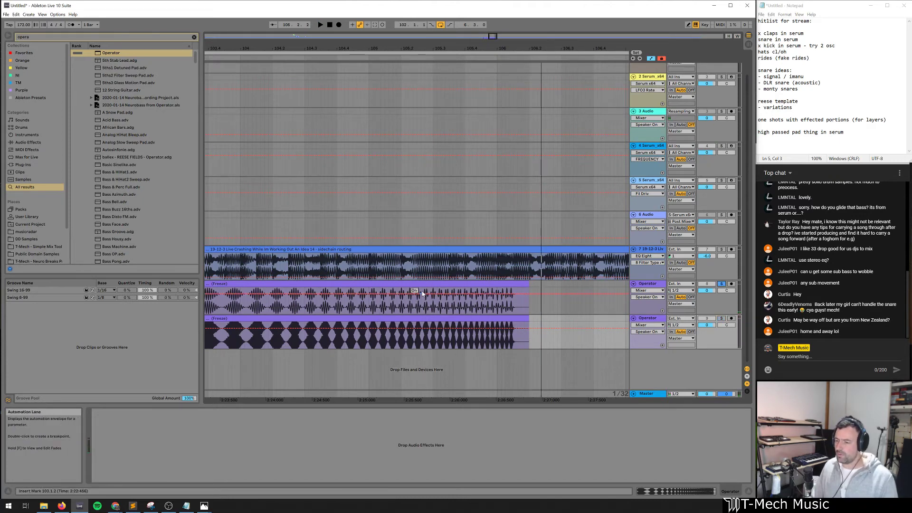
pyautogui.moveTo(447, 49); pyautogui.dragTo(445, 60)
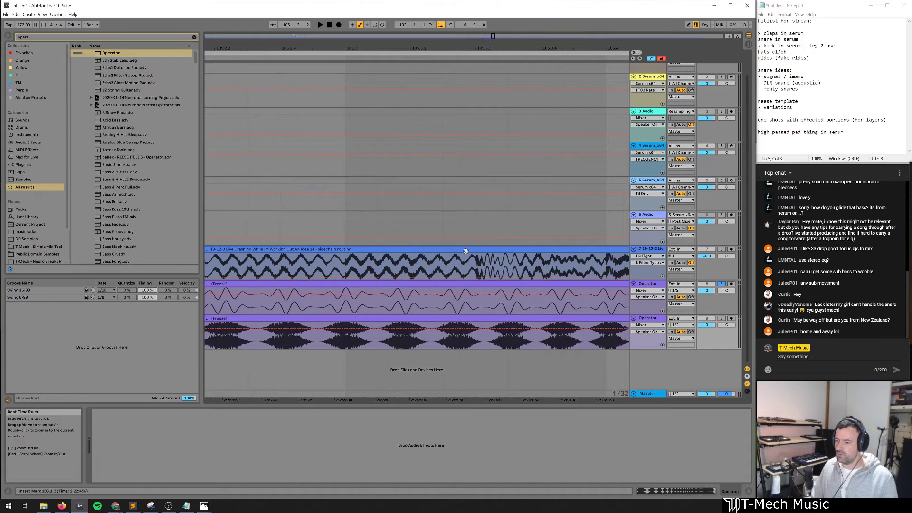
pyautogui.moveTo(466, 250); pyautogui.dragTo(467, 106)
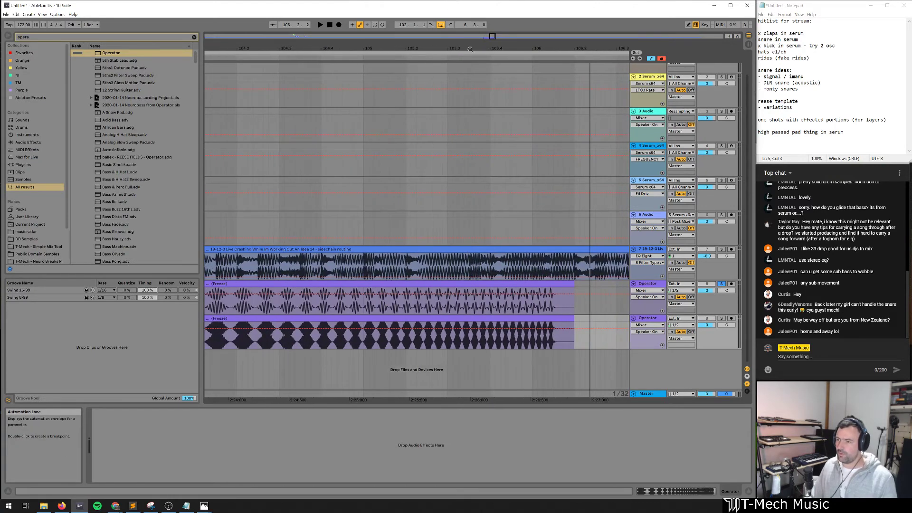
pyautogui.moveTo(470, 49); pyautogui.dragTo(470, 34)
pyautogui.click(205, 336)
pyautogui.press('space')
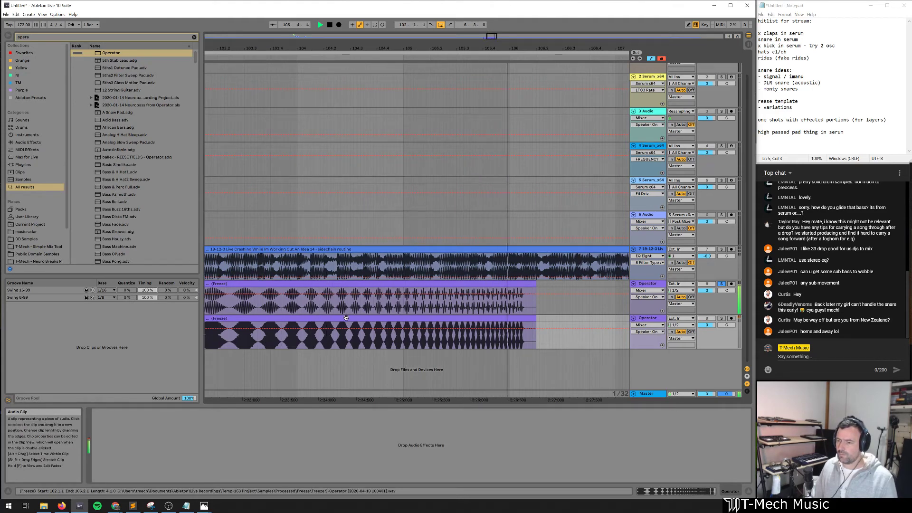
pyautogui.press('space')
pyautogui.moveTo(406, 48); pyautogui.dragTo(406, 33)
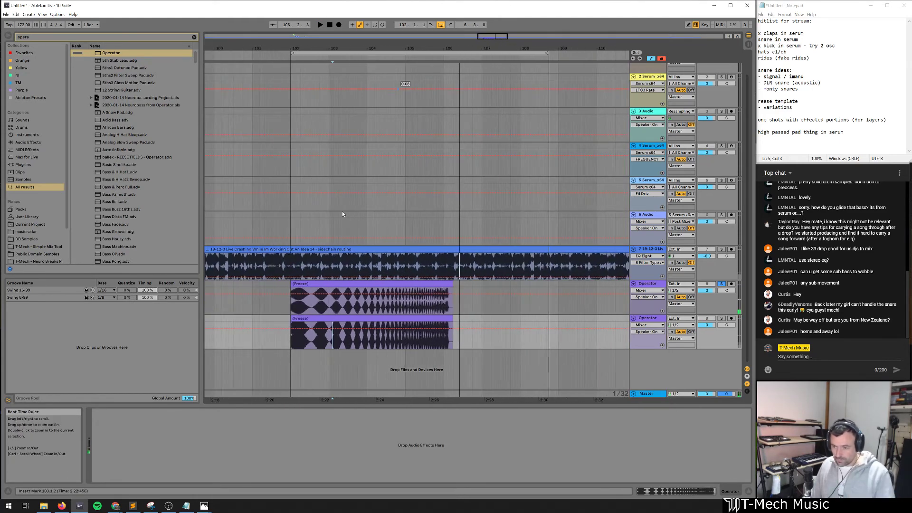
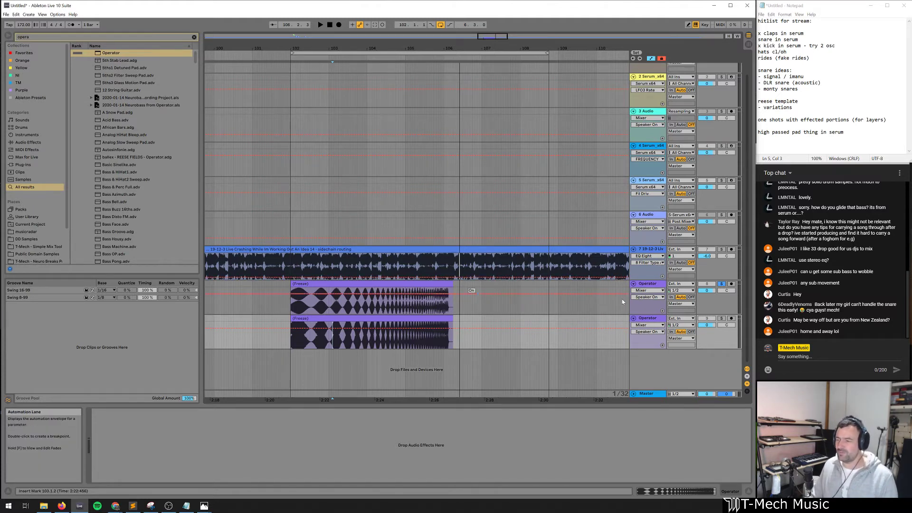
# Solo and play the reference track from just before bar 102, raising its EQ Eight low-pass frequency to 215 Hz
pyautogui.click(718, 284)
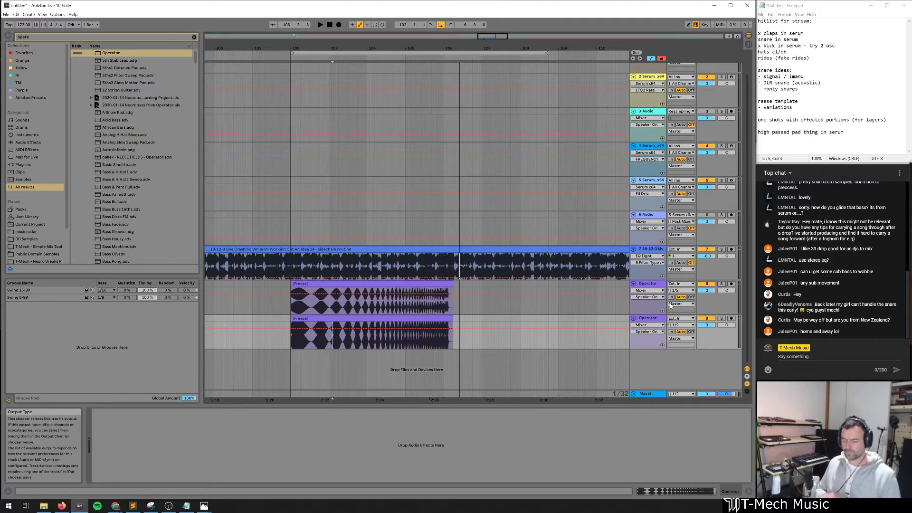
pyautogui.moveTo(288, 264); pyautogui.dragTo(487, 266)
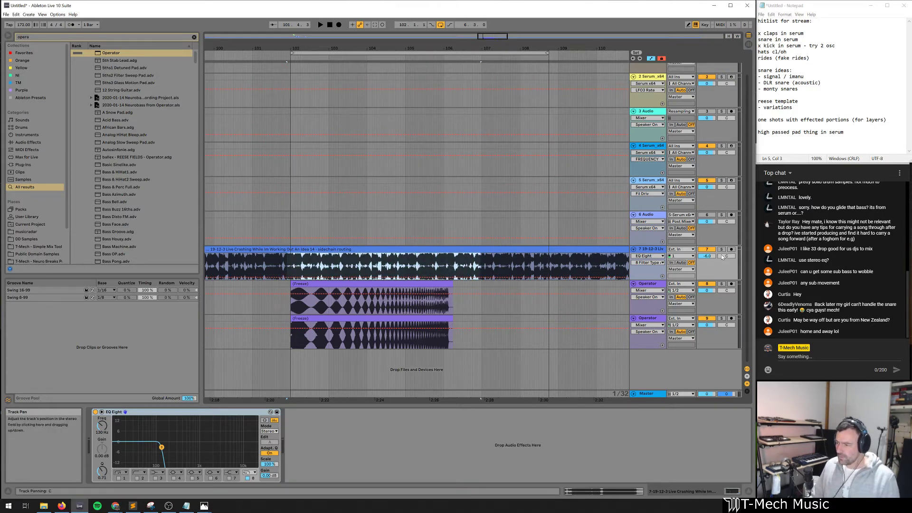
pyautogui.press('space')
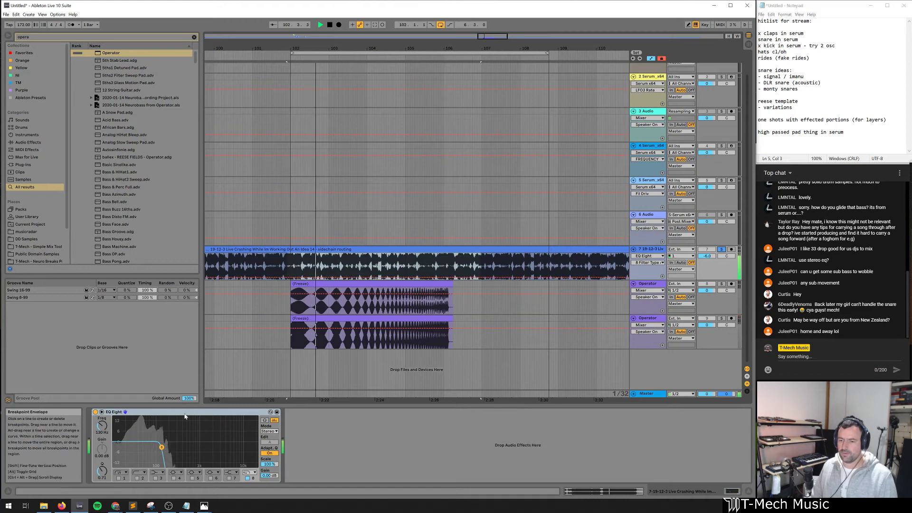
pyautogui.moveTo(162, 446); pyautogui.dragTo(171, 447)
pyautogui.press('space')
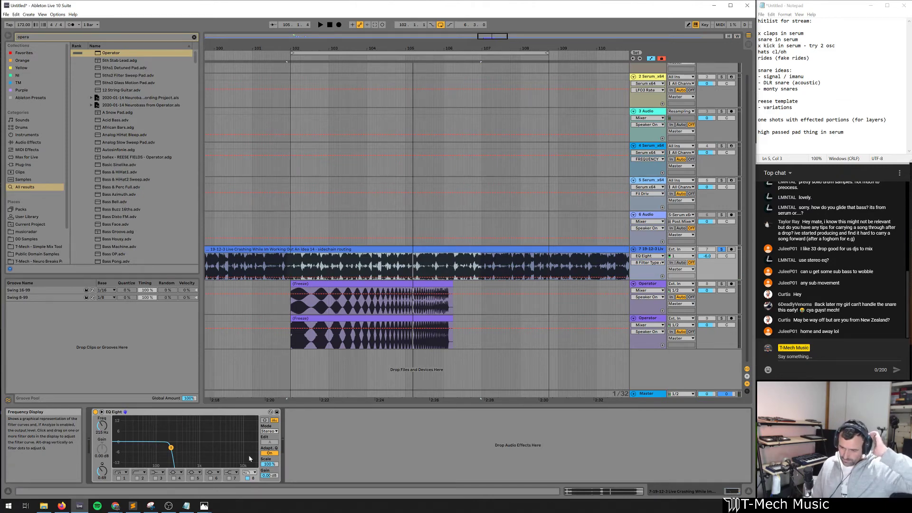
# Add a MIDI track below the noise track, load Operator on it, and solo it
pyautogui.click(649, 337)
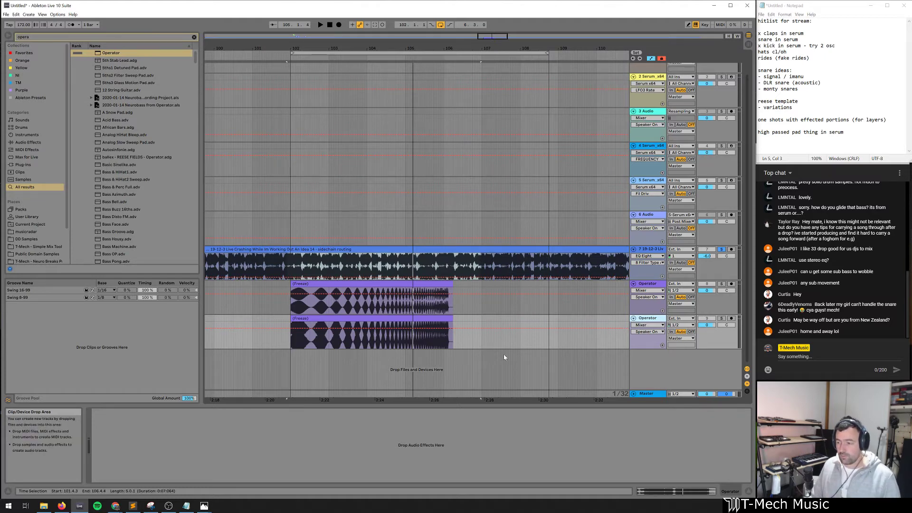
pyautogui.hotkey('ctrl', 'shift', 't')
pyautogui.hotkey('ctrl', 'f')
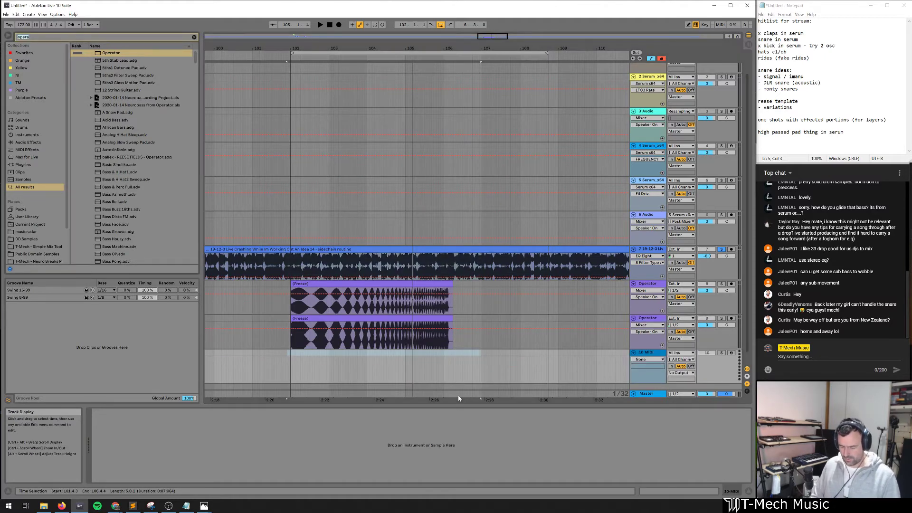
pyautogui.press('Return')
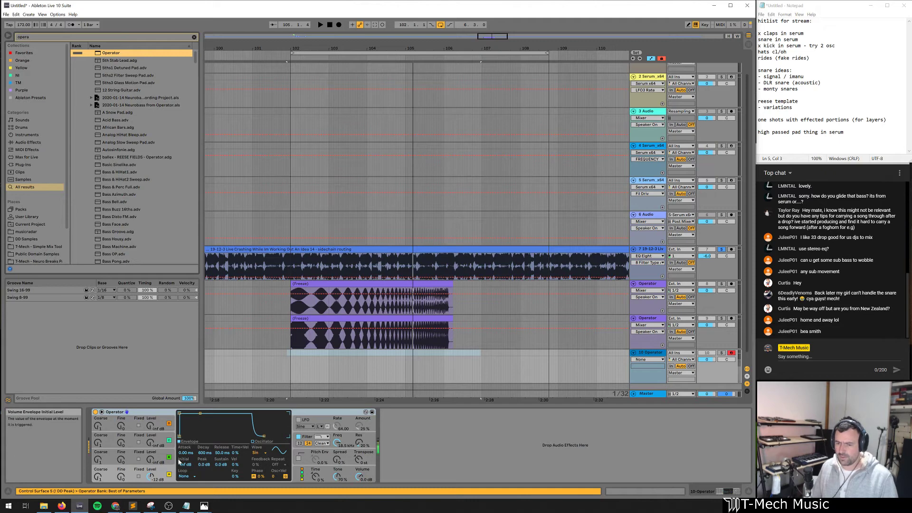
pyautogui.click(721, 353)
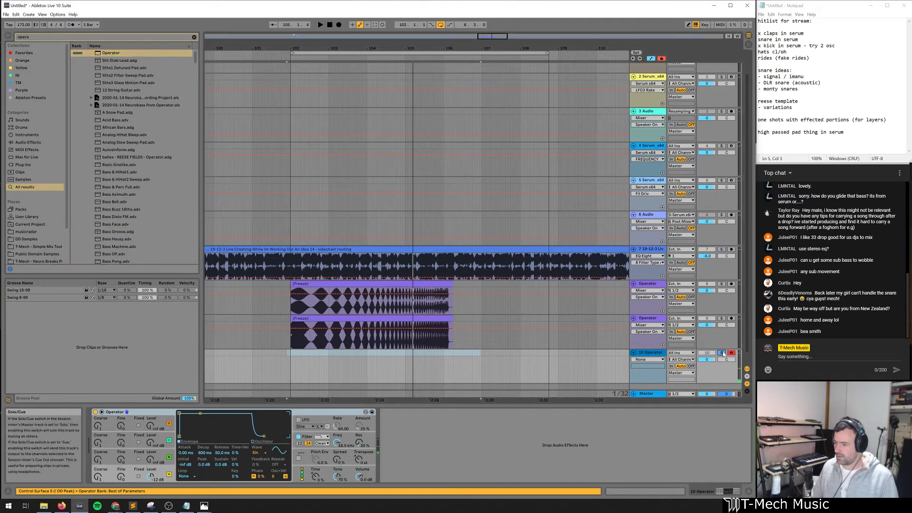
# Create a very short MIDI clip at bar 102 on the new Operator track and draw an F0 note in it
pyautogui.click(290, 352)
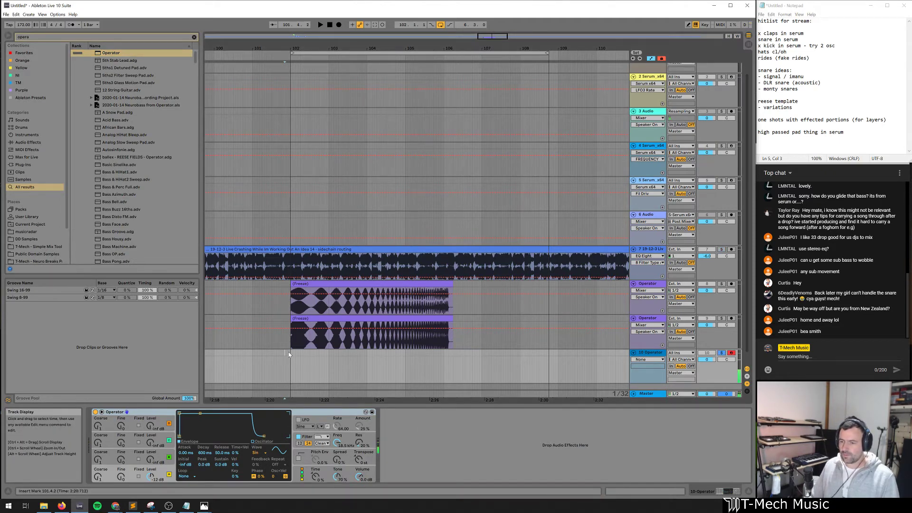
pyautogui.moveTo(291, 352); pyautogui.dragTo(366, 350)
pyautogui.click(313, 183)
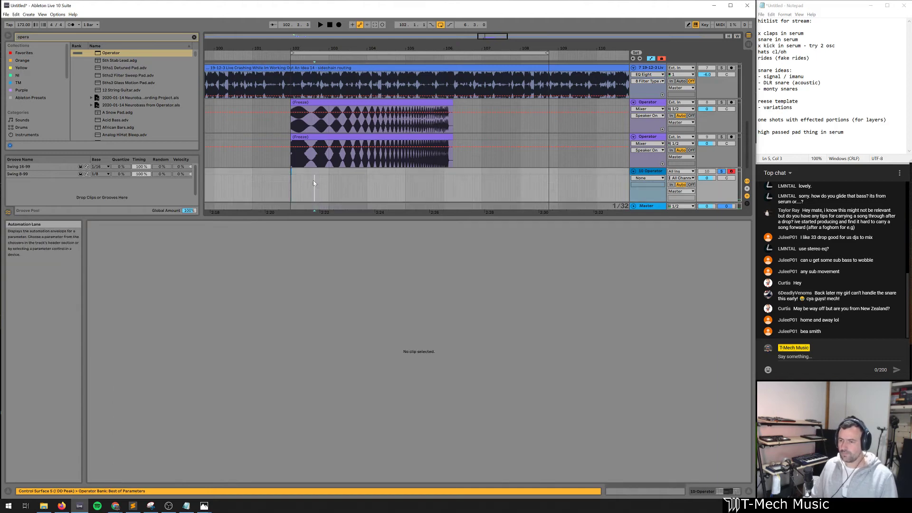
pyautogui.moveTo(306, 182); pyautogui.dragTo(363, 177)
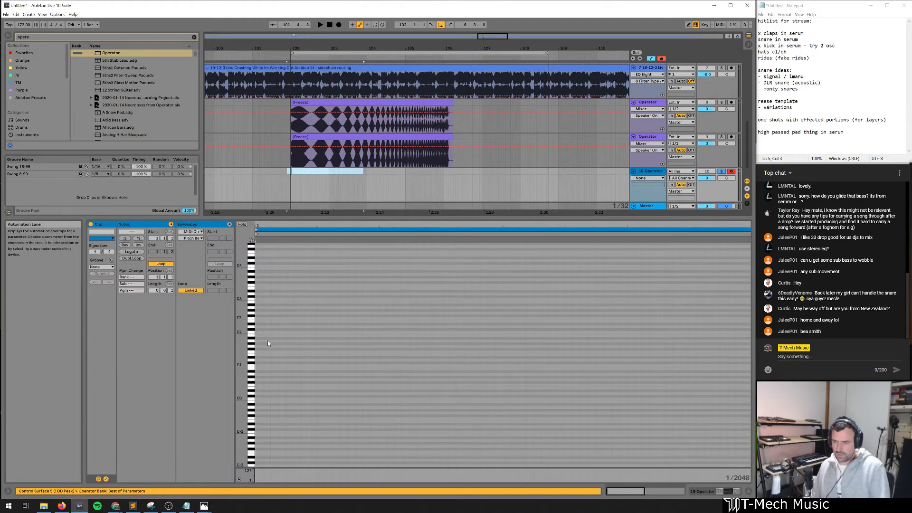
pyautogui.doubleClick(259, 383)
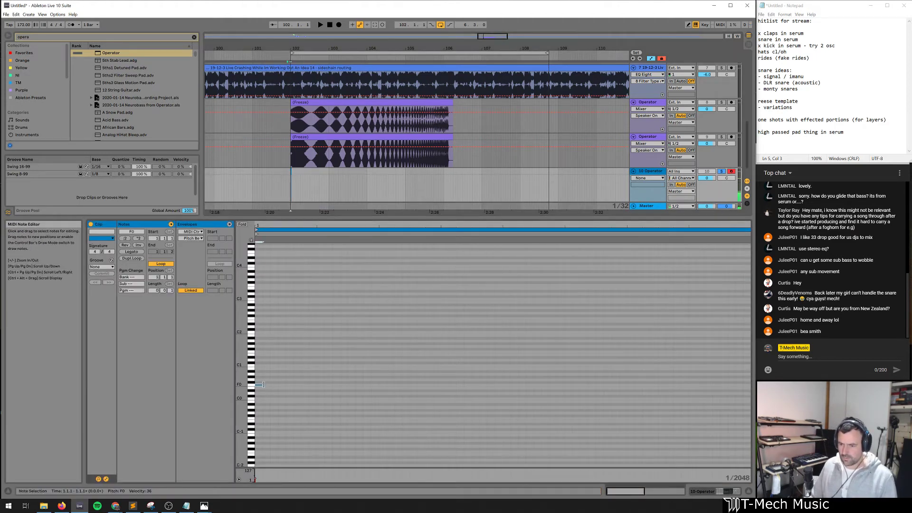
pyautogui.moveTo(263, 384); pyautogui.dragTo(727, 384)
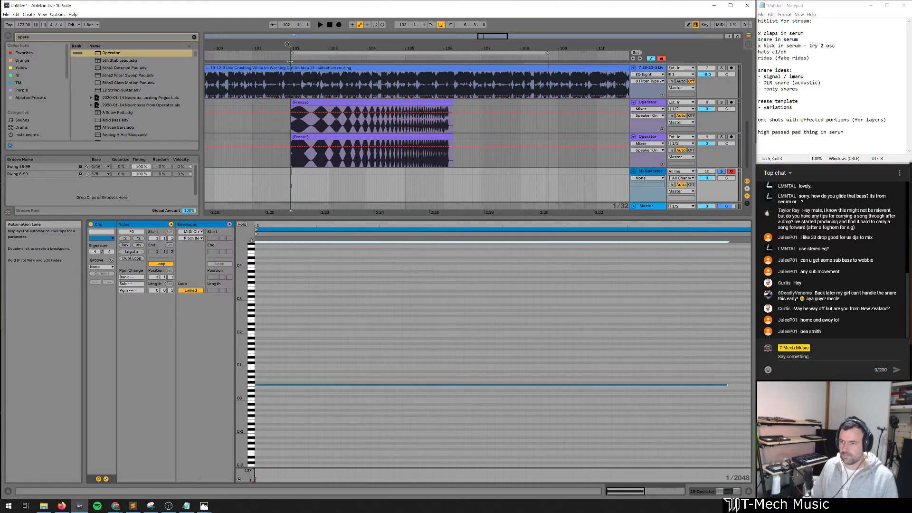
# Extend the looped Operator clip to one beat starting at 102.1.2, and consolidate it into a single clip
pyautogui.moveTo(287, 44); pyautogui.dragTo(511, 171)
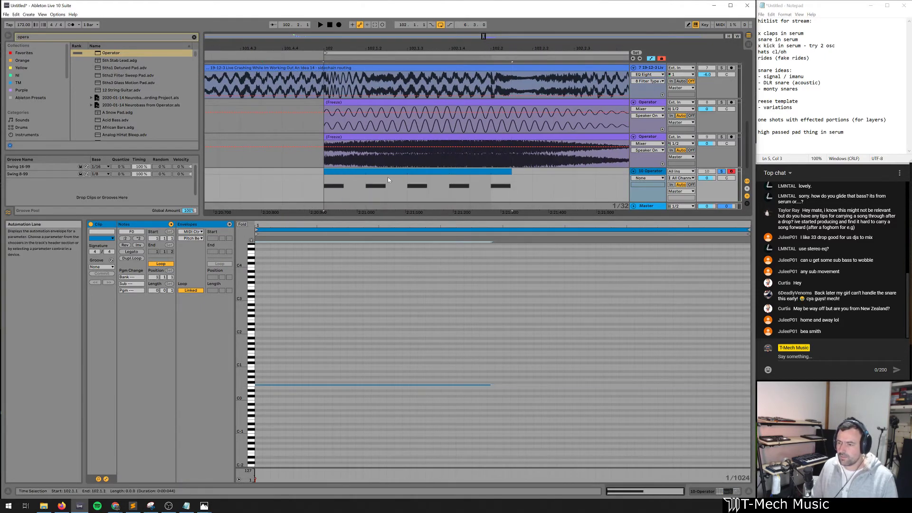
pyautogui.moveTo(387, 176); pyautogui.dragTo(413, 173)
pyautogui.doubleClick(411, 172)
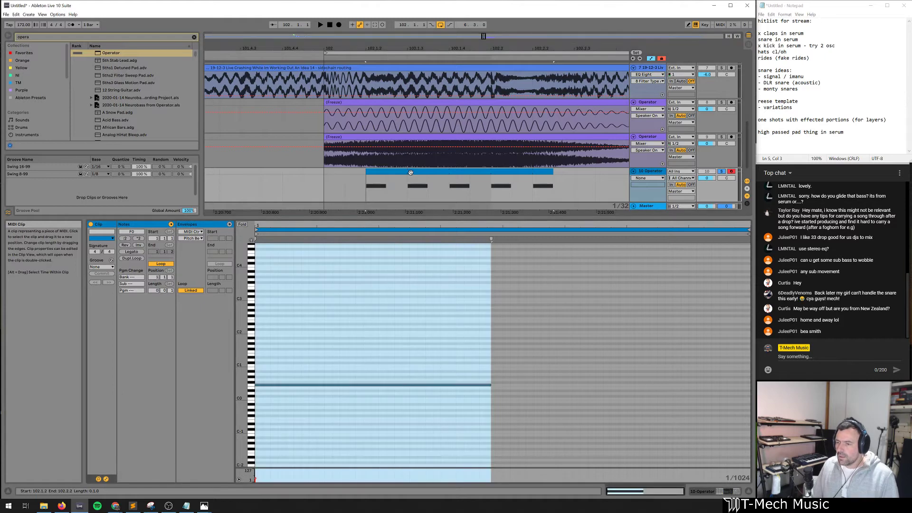
pyautogui.click(432, 170)
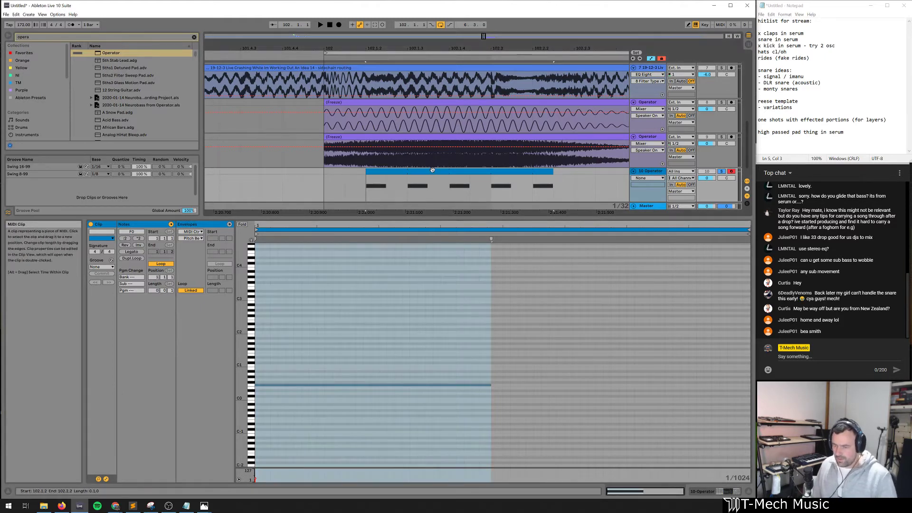
pyautogui.hotkey('ctrl', 'j')
# Delete the repeated notes after the first F0 note, and apply Legato to stretch it across the whole clip
pyautogui.moveTo(648, 245); pyautogui.dragTo(363, 305)
pyautogui.press('Delete')
pyautogui.click(399, 304)
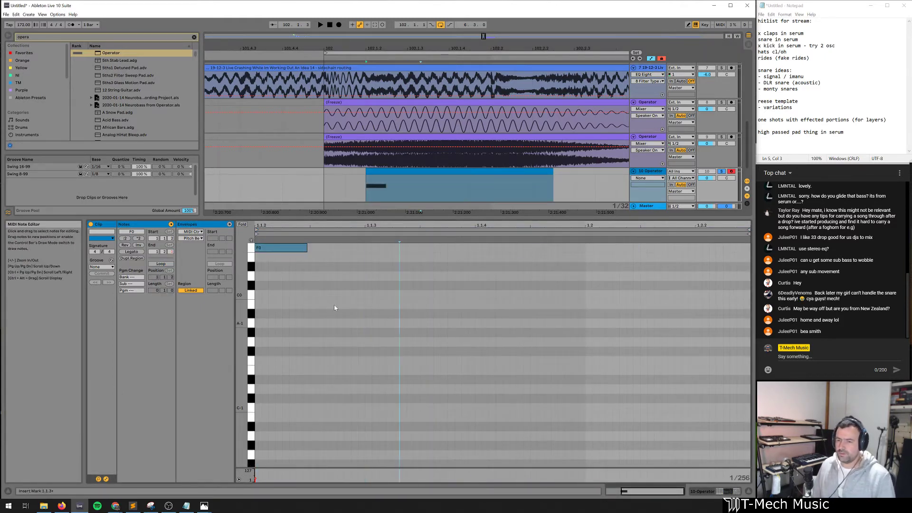
pyautogui.click(137, 252)
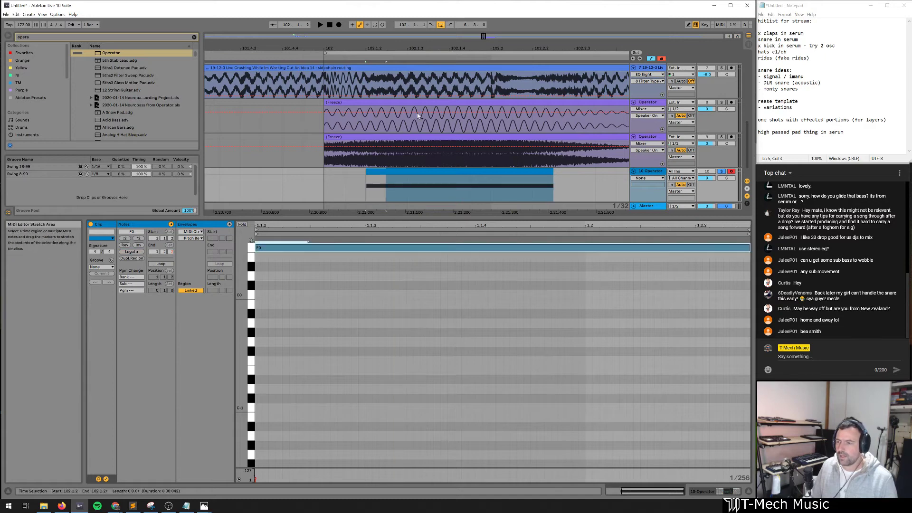
# Play the short clip on the new Operator track, and extend its end by more than a bar in the arrangement
pyautogui.moveTo(449, 48)
pyautogui.mouseDown()
pyautogui.moveTo(441, 22)
pyautogui.moveTo(393, 6)
pyautogui.mouseUp()
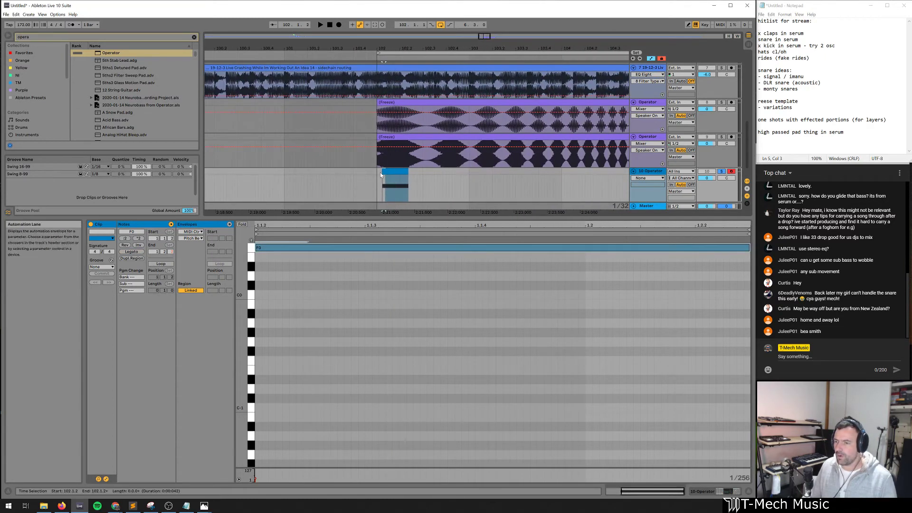
pyautogui.click(375, 175)
pyautogui.moveTo(427, 218); pyautogui.dragTo(437, 398)
pyautogui.click(396, 332)
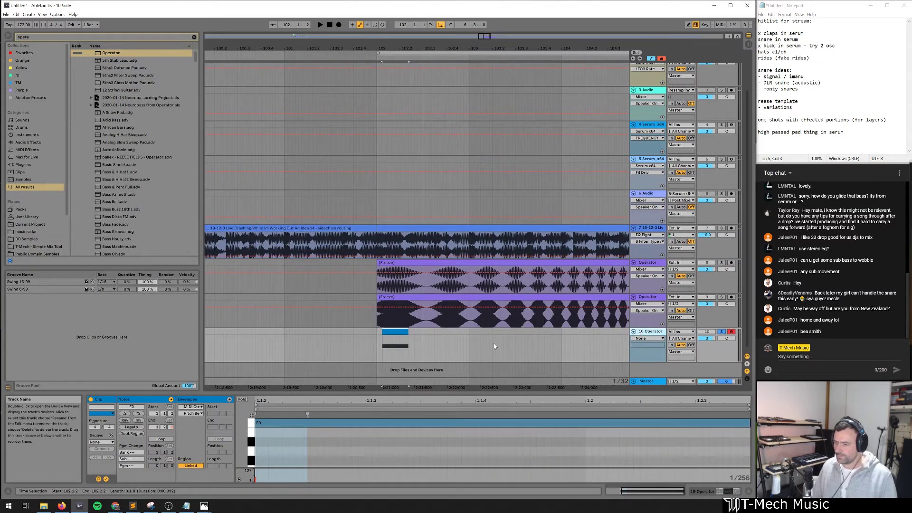
pyautogui.press('space')
pyautogui.press('space')
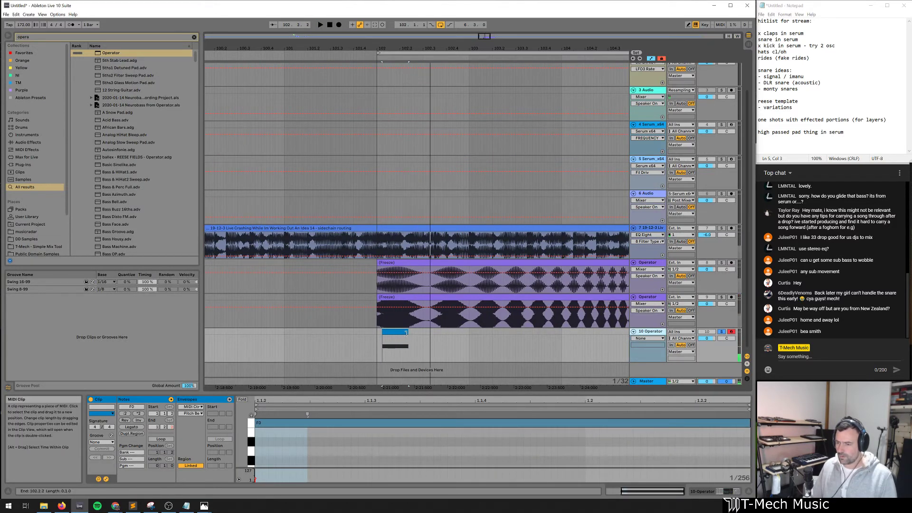
pyautogui.moveTo(408, 332); pyautogui.dragTo(575, 333)
# Stretch the clip's F0 note to more than eight bars by halving its playback tempo repeatedly, and play the result
pyautogui.click(138, 414)
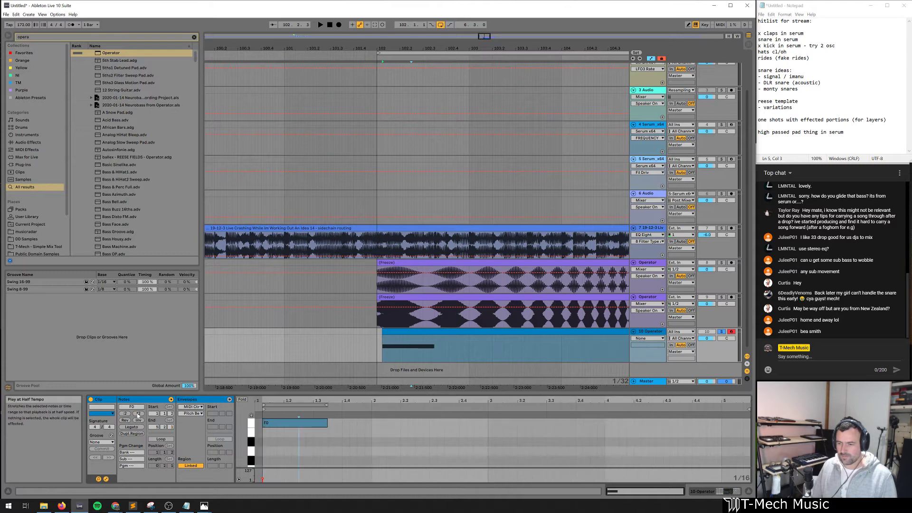
pyautogui.click(138, 413)
pyautogui.click(139, 414)
pyautogui.click(138, 414)
pyautogui.click(138, 413)
pyautogui.moveTo(525, 48); pyautogui.dragTo(455, 14)
pyautogui.press('space')
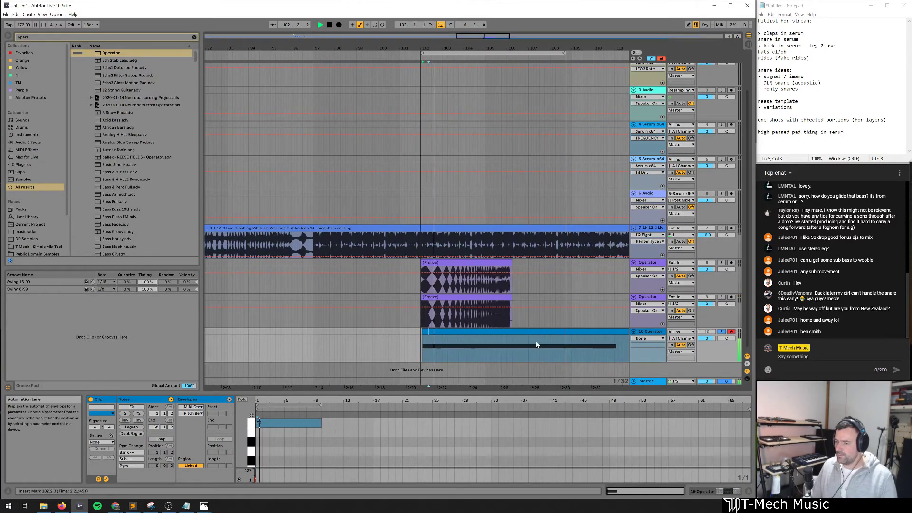
# Turn on Operator's LFO, switch off its Destination A oscillator routing, set Destination B to OSC Volume A, and audition it
pyautogui.hotkey('shift', 'Tab')
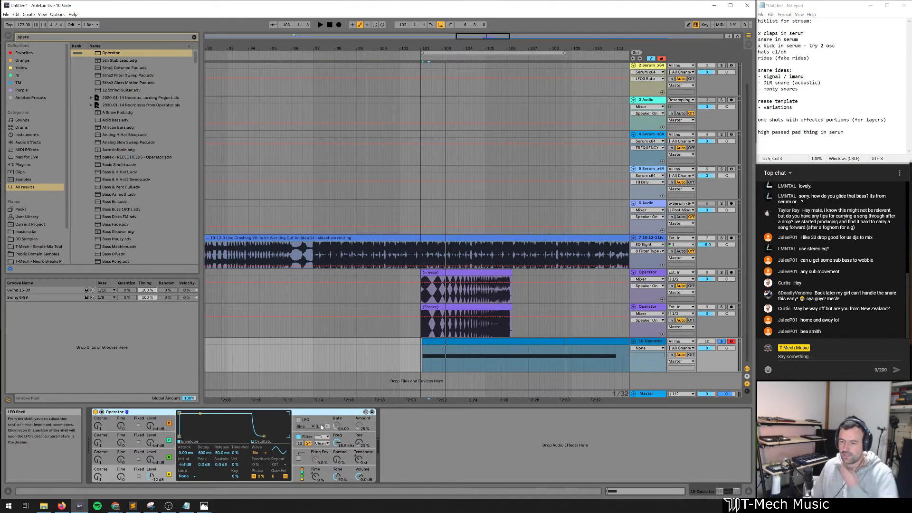
pyautogui.click(298, 420)
pyautogui.click(254, 453)
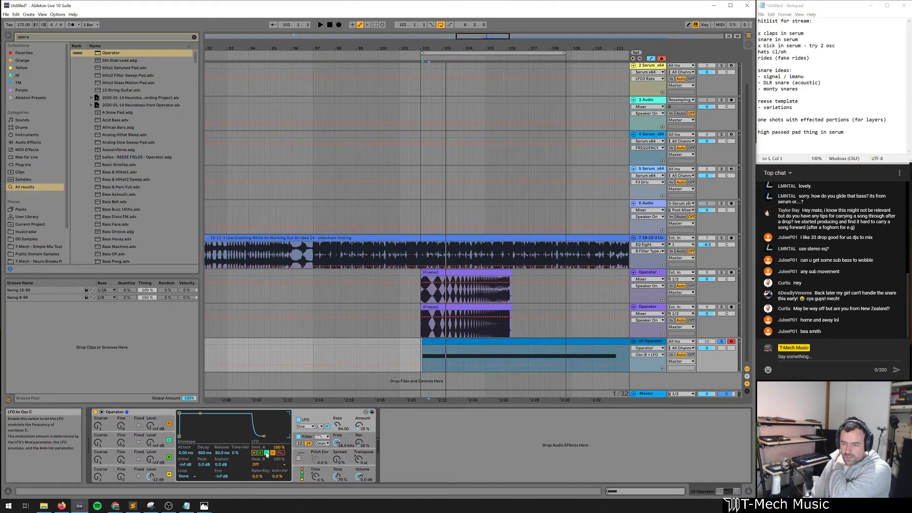
pyautogui.click(273, 463)
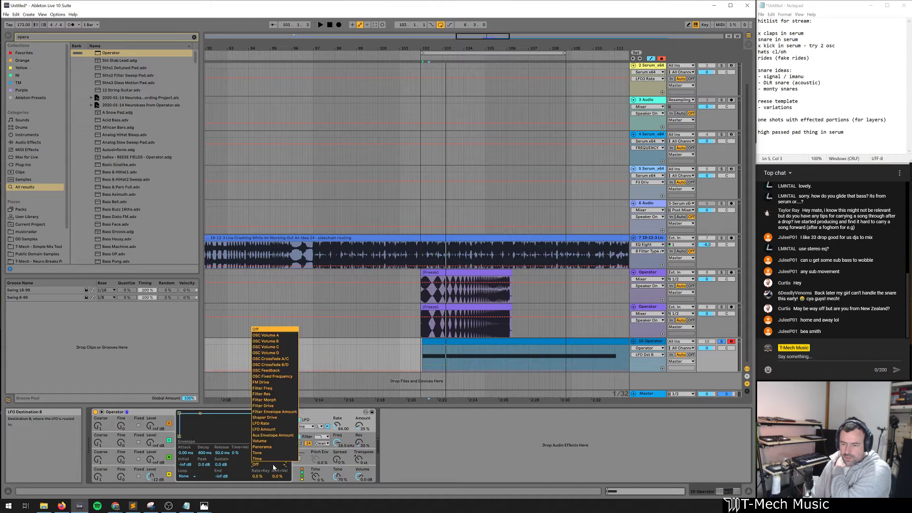
pyautogui.click(280, 336)
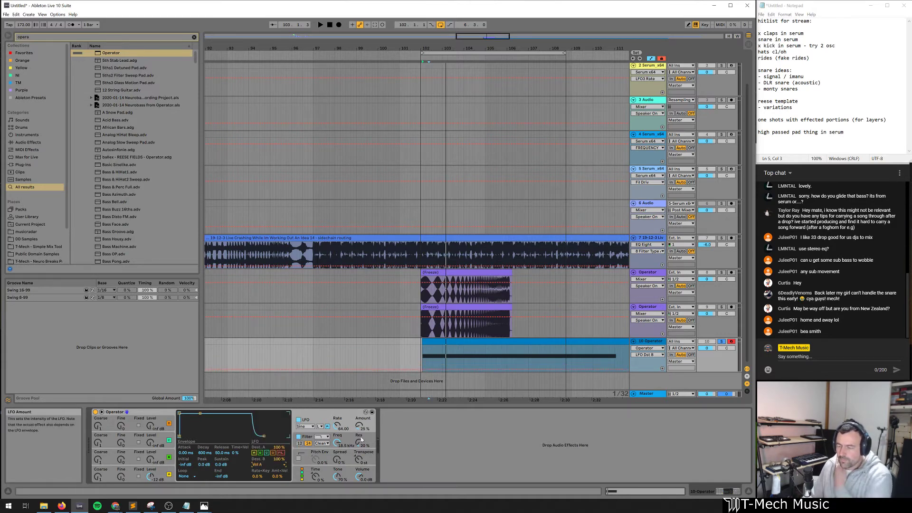
pyautogui.press('space')
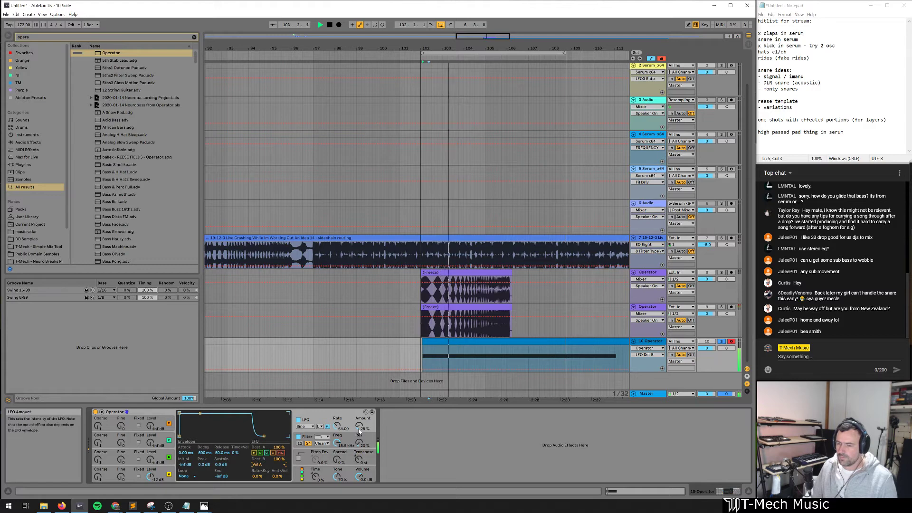
pyautogui.press('space')
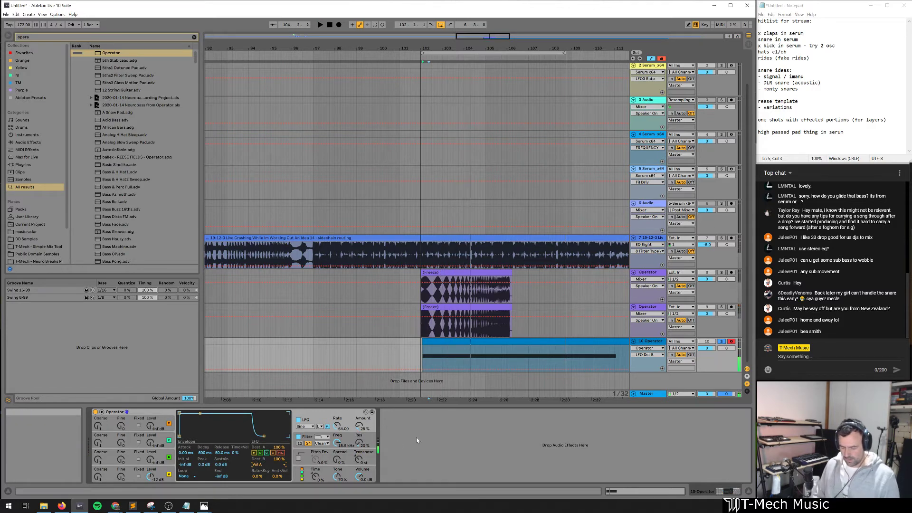
# Load the Smexoscope - Util - TM rack after Operator, start playback, and open the s(M)exoscope display
pyautogui.hotkey('ctrl', 'f')
pyautogui.write('smex')
pyautogui.press('Down')
pyautogui.press('Down')
pyautogui.press('Down')
pyautogui.press('Return')
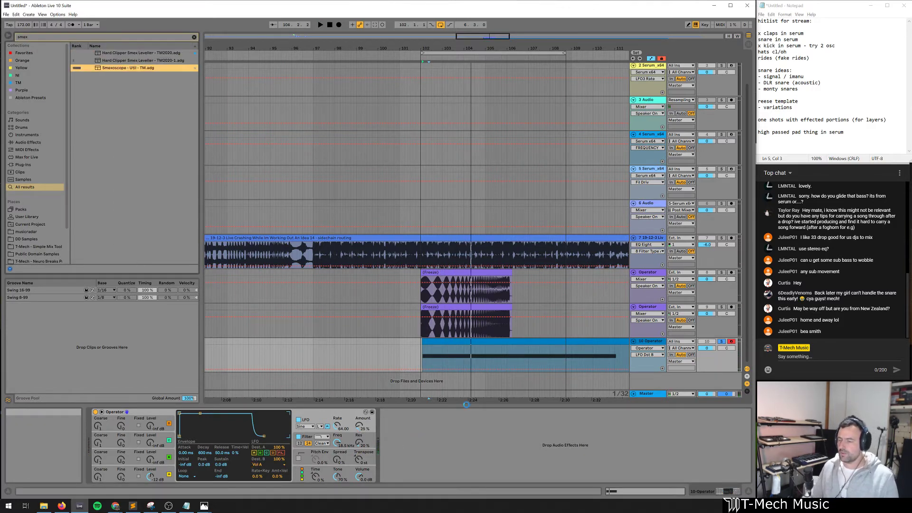
pyautogui.press('space')
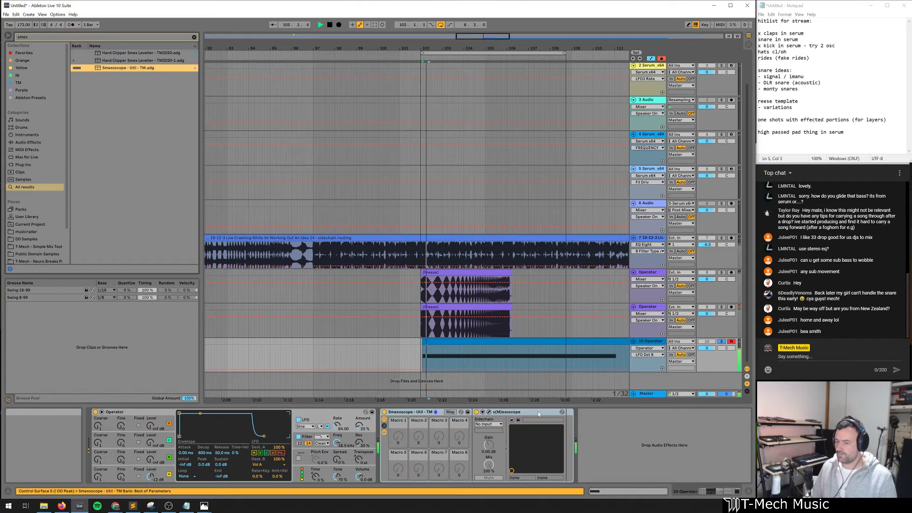
pyautogui.click(489, 412)
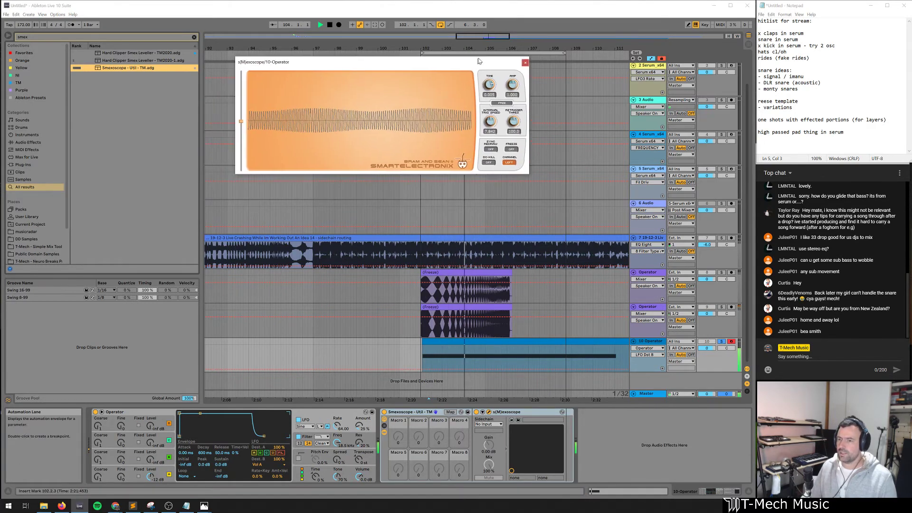
# Set Operator's LFO rate to 93.74 and LFO amount to 60% during playback
pyautogui.moveTo(337, 426); pyautogui.dragTo(336, 403)
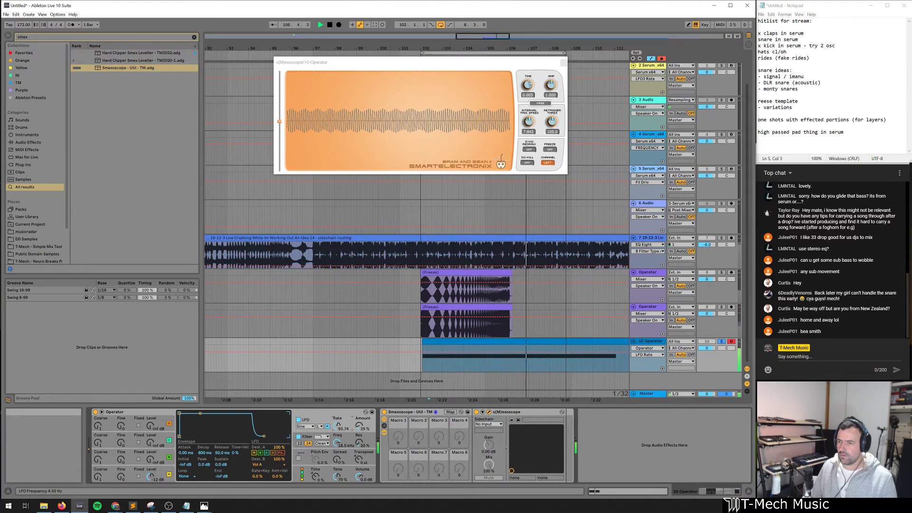
pyautogui.moveTo(337, 426); pyautogui.dragTo(360, 413)
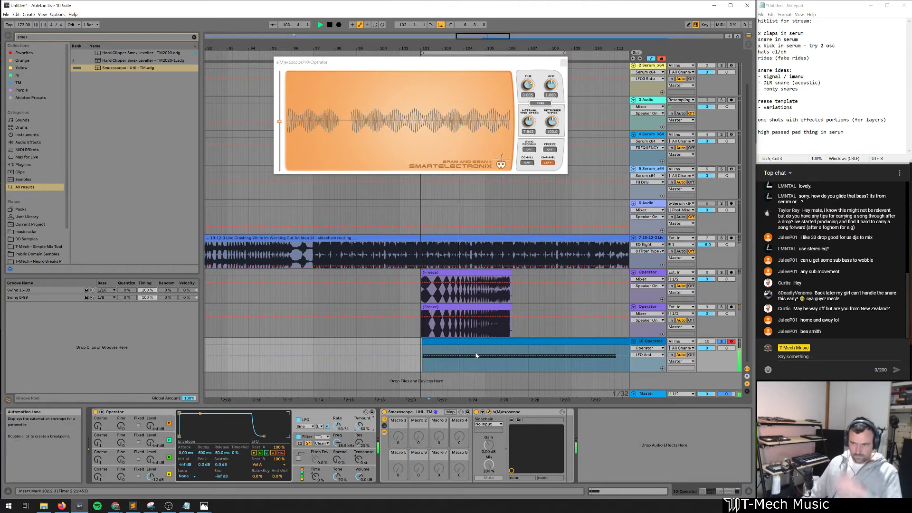
pyautogui.press('space')
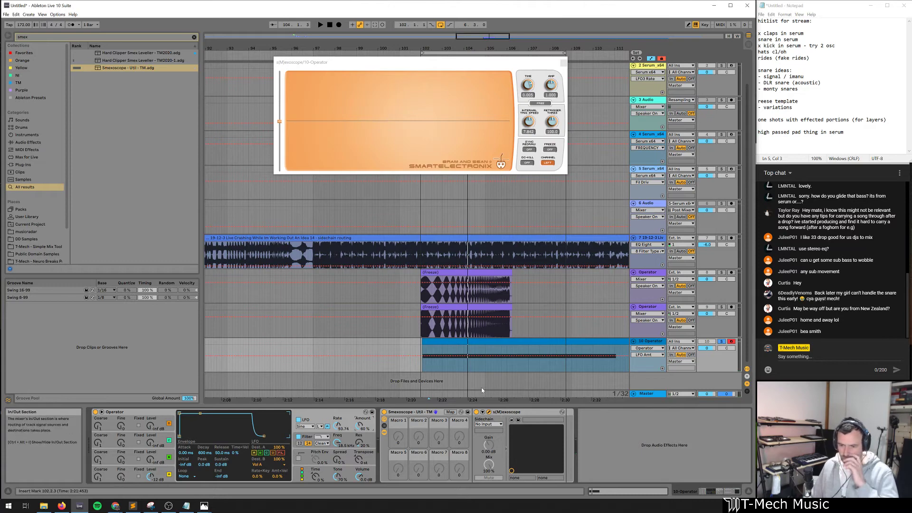
# Raise oscillator A's level to about -1.3 dB while checking the signal on the oscilloscope
pyautogui.click(158, 474)
pyautogui.write('0')
pyautogui.press('Return')
pyautogui.press('space')
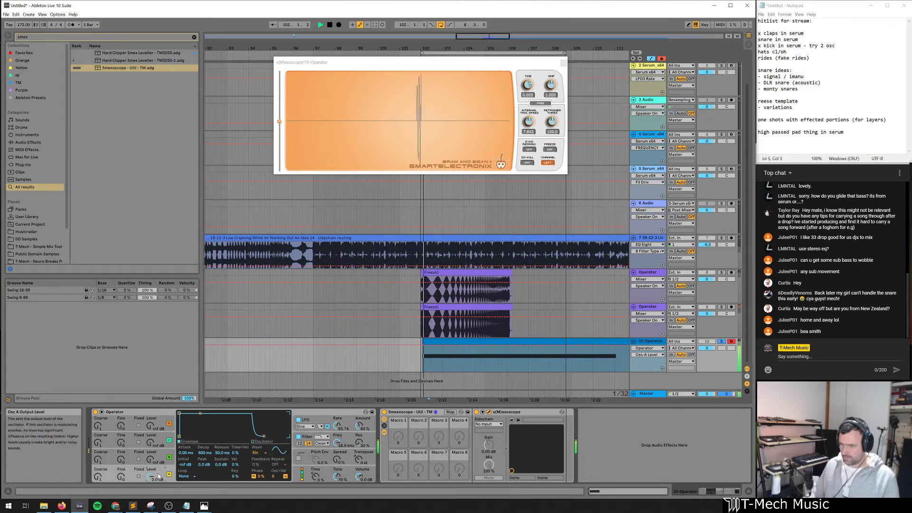
pyautogui.moveTo(158, 473); pyautogui.dragTo(158, 477)
pyautogui.press('space')
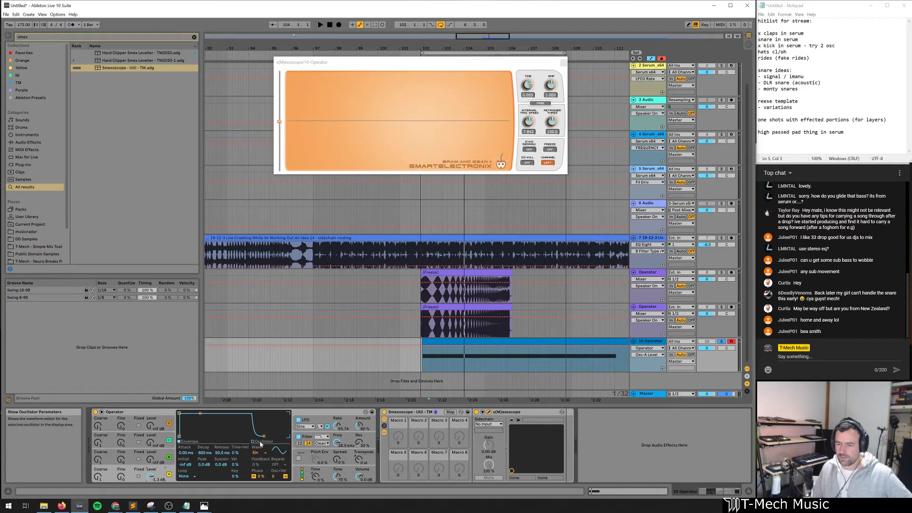
# Draw descending upper harmonics into oscillator A's waveform and play the sub with them
pyautogui.click(260, 443)
pyautogui.moveTo(278, 422)
pyautogui.mouseDown()
pyautogui.moveTo(190, 430)
pyautogui.moveTo(196, 422)
pyautogui.mouseUp()
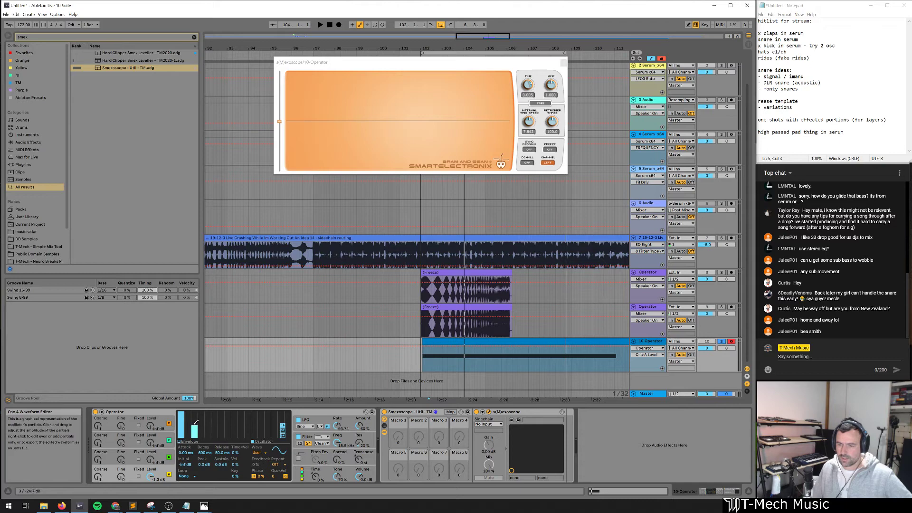
pyautogui.press('space')
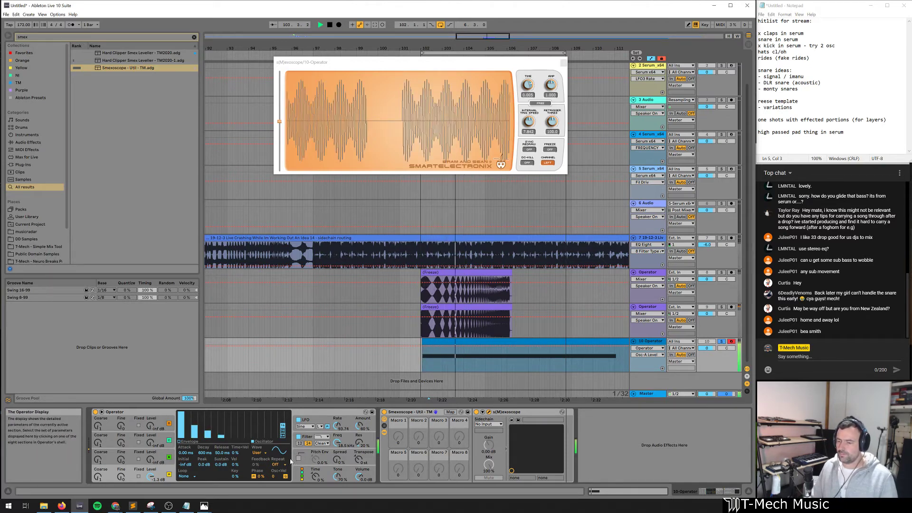
pyautogui.click(337, 426)
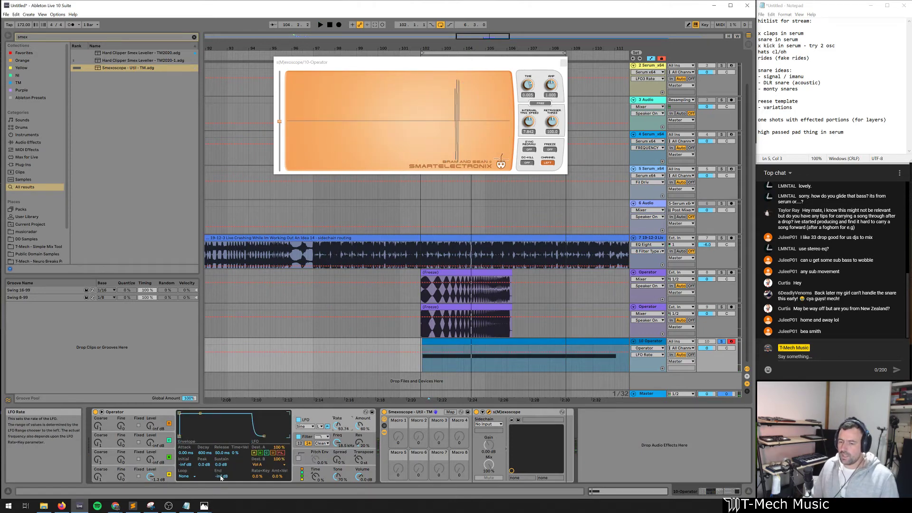
# Set the LFO amount to 0% and play the sub with its upper harmonics but no volume modulation
pyautogui.click(161, 475)
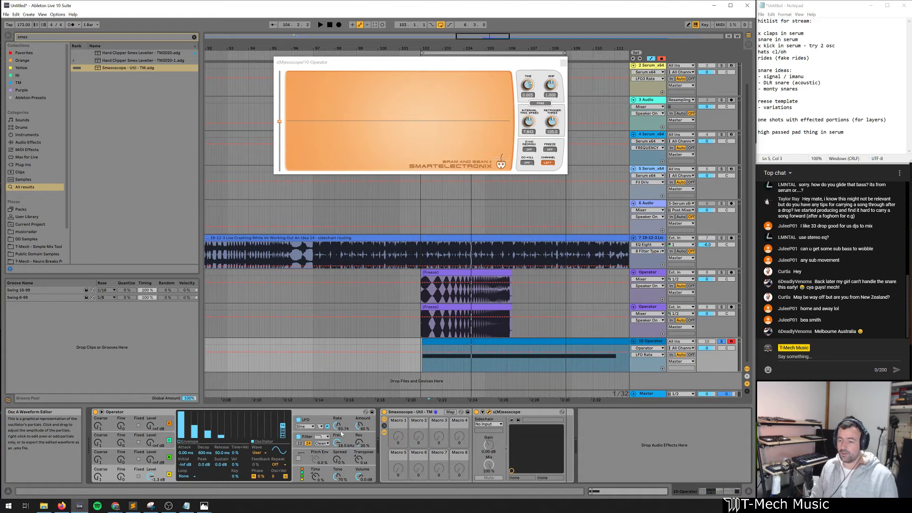
pyautogui.moveTo(359, 426); pyautogui.dragTo(359, 468)
pyautogui.press('space')
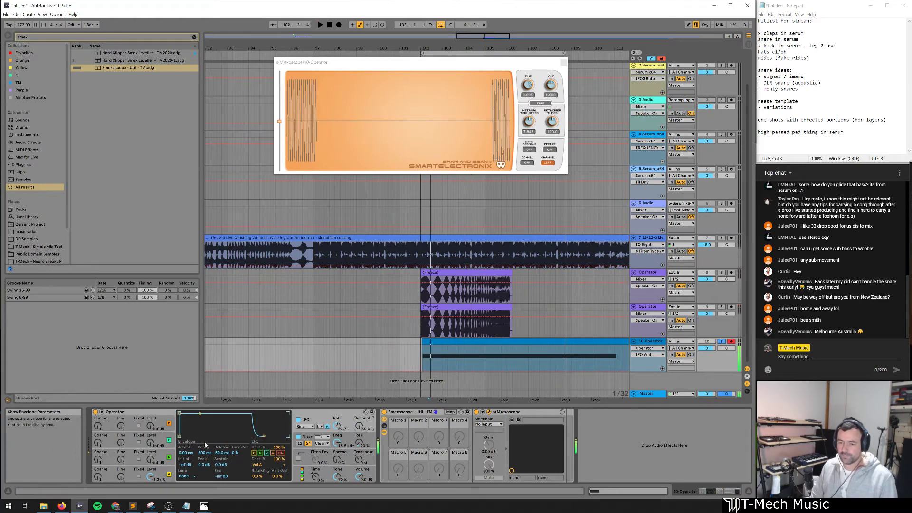
# Clear oscillator A's upper harmonics, and audition the plain sub with the LFO amount raised to about 29%
pyautogui.click(174, 472)
pyautogui.moveTo(194, 433); pyautogui.dragTo(211, 440)
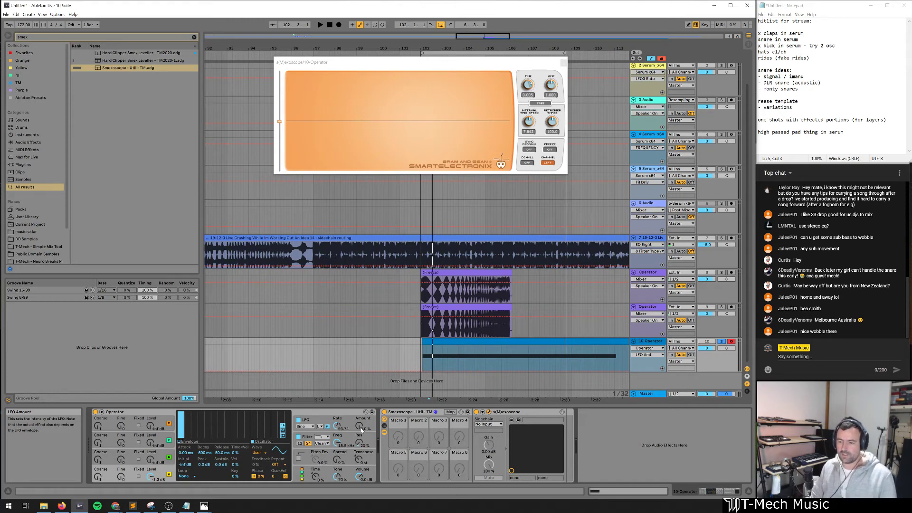
pyautogui.moveTo(361, 430); pyautogui.dragTo(361, 416)
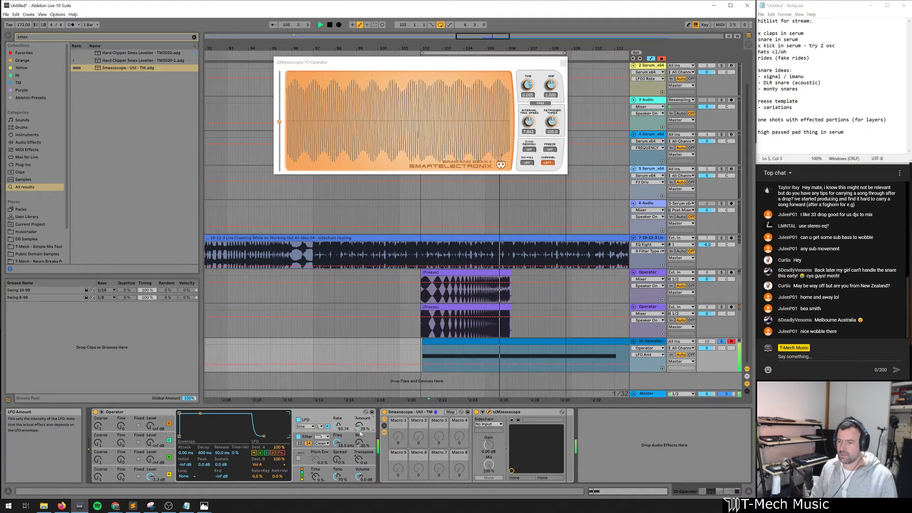
pyautogui.press('space')
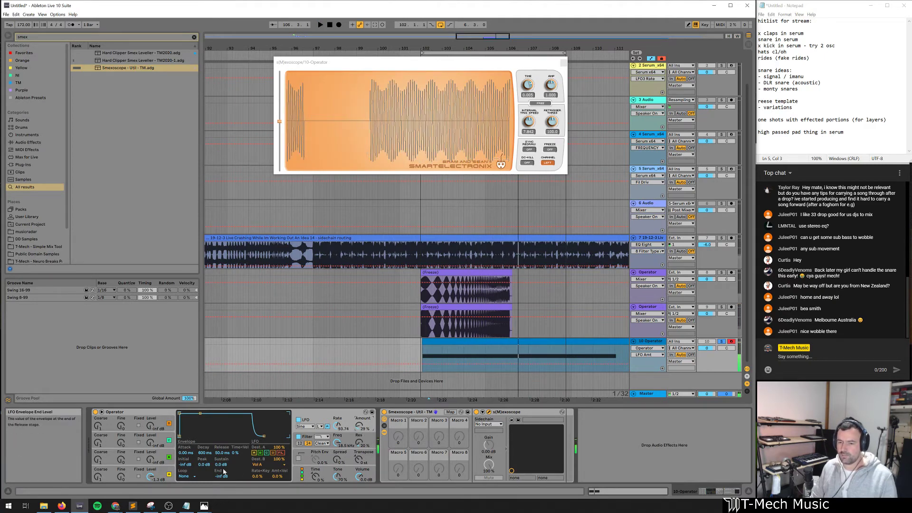
# Redraw descending upper harmonics in oscillator A's waveform, set the LFO amount to 0%, and play the sub
pyautogui.click(261, 441)
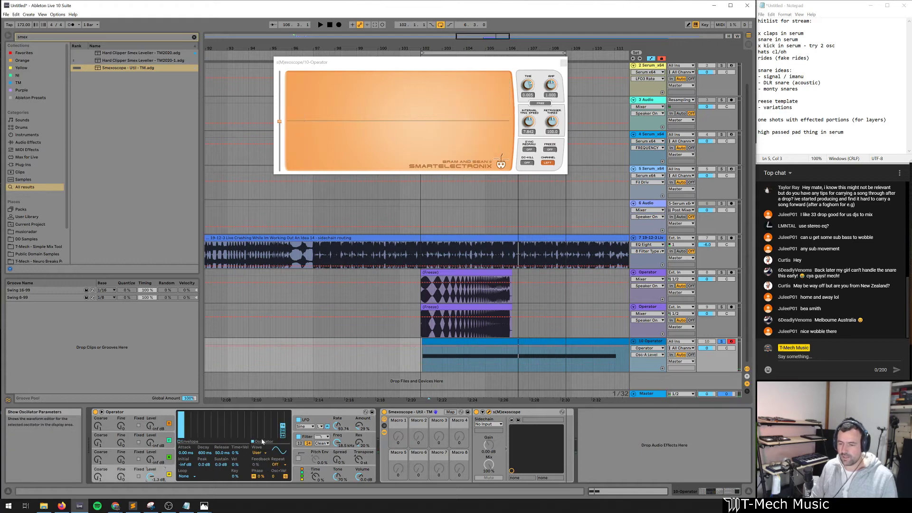
pyautogui.click(194, 430)
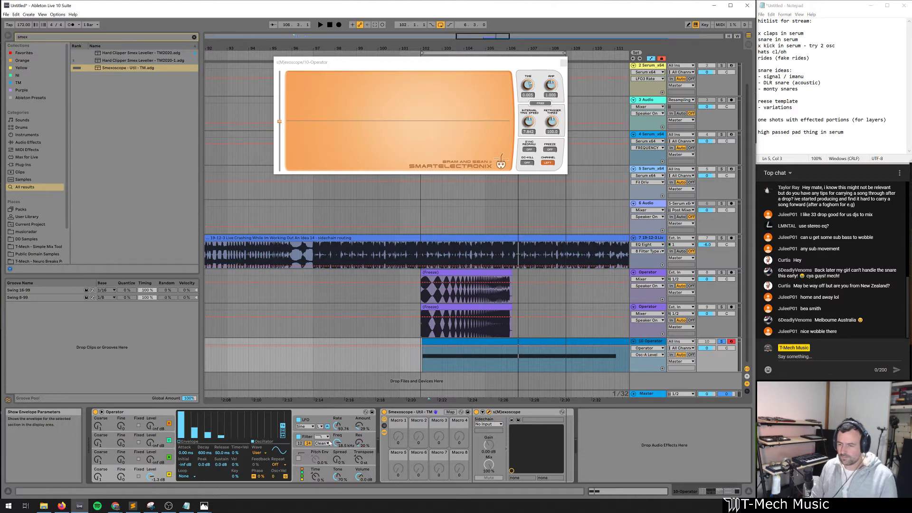
pyautogui.moveTo(361, 421); pyautogui.dragTo(360, 449)
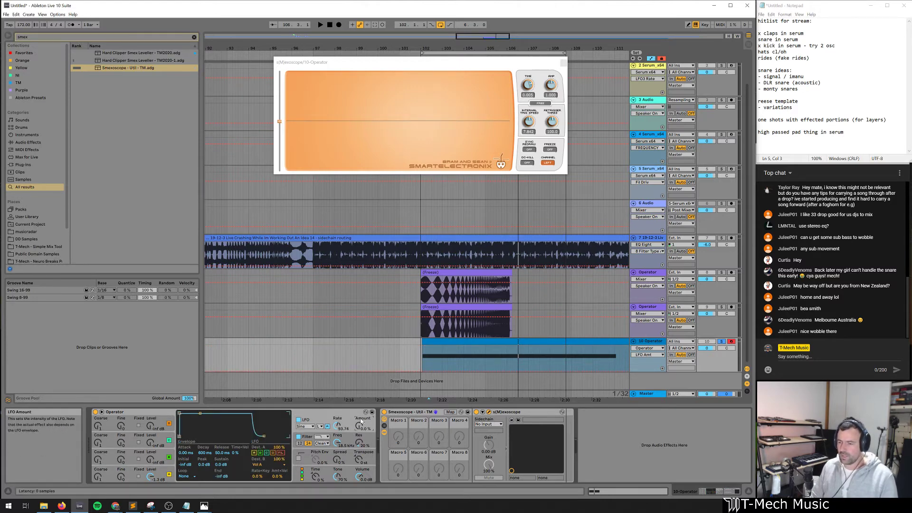
pyautogui.press('space')
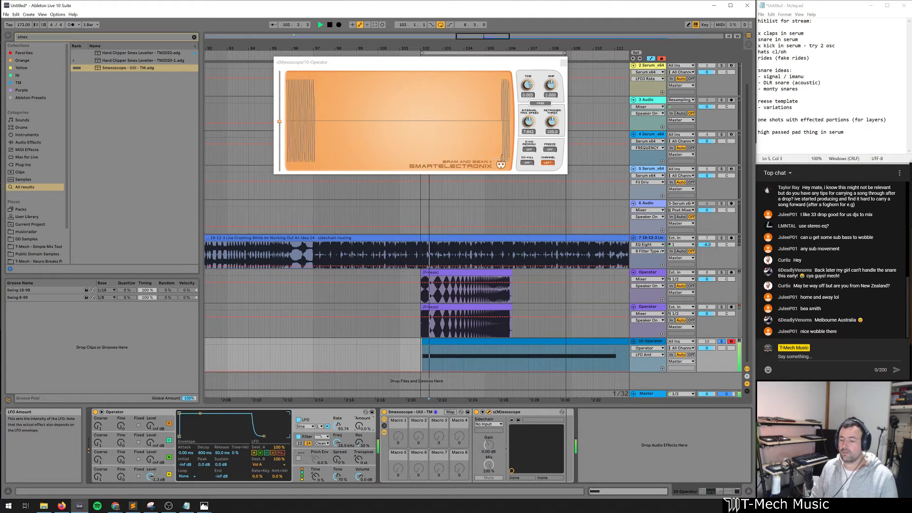
# Set the LFO amount to 26%, reduce oscillator A's waveform to its fundamental, play the sub, and select the Operator device
pyautogui.moveTo(360, 426); pyautogui.dragTo(359, 408)
pyautogui.press('space')
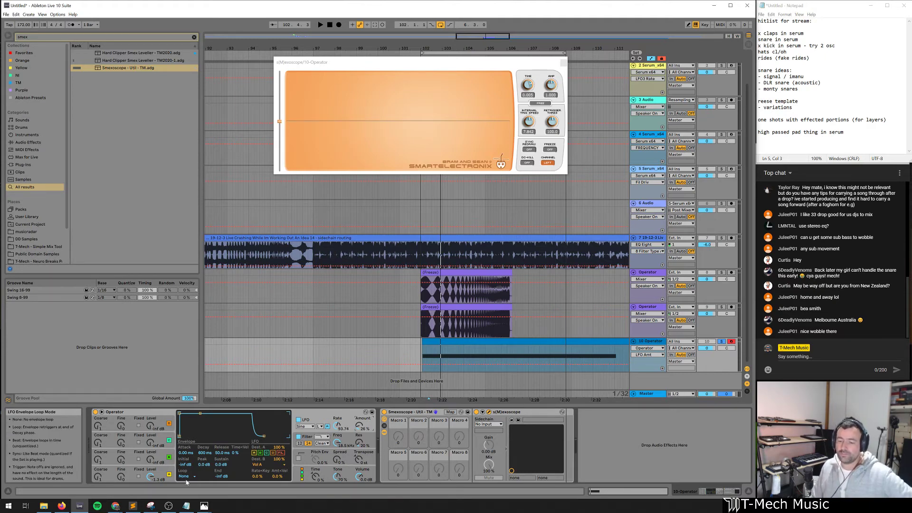
pyautogui.click(164, 470)
pyautogui.moveTo(212, 432)
pyautogui.mouseDown()
pyautogui.moveTo(195, 458)
pyautogui.moveTo(215, 451)
pyautogui.moveTo(226, 469)
pyautogui.mouseUp()
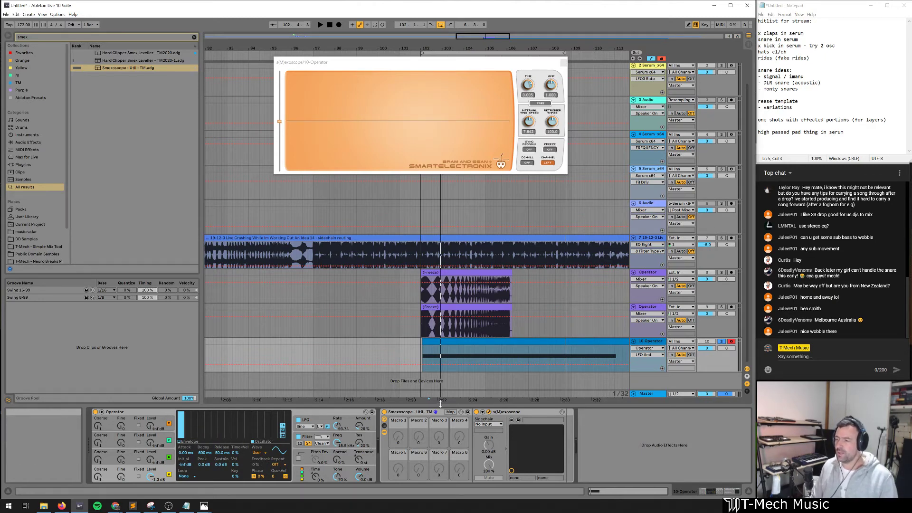
pyautogui.press('space')
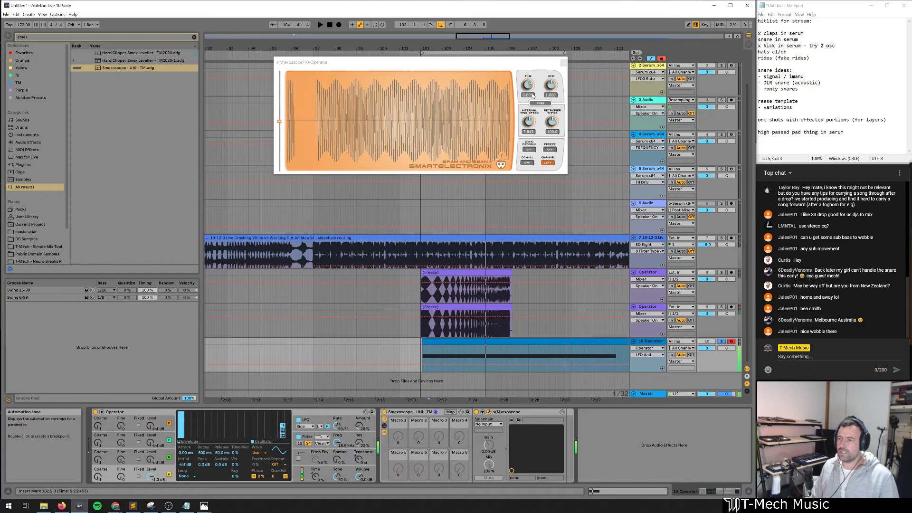
pyautogui.click(345, 412)
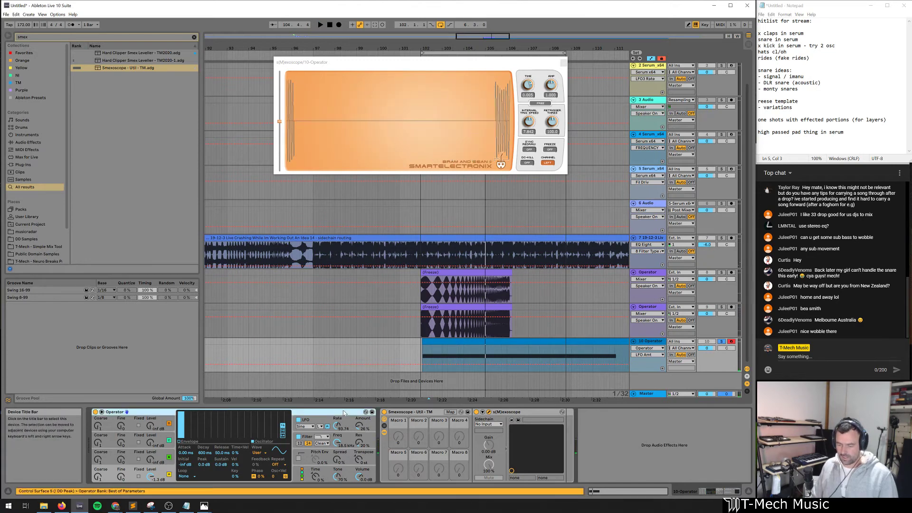
# Group the Operator into an Instrument Rack and duplicate its chain
pyautogui.hotkey('ctrl', 'g')
pyautogui.click(96, 426)
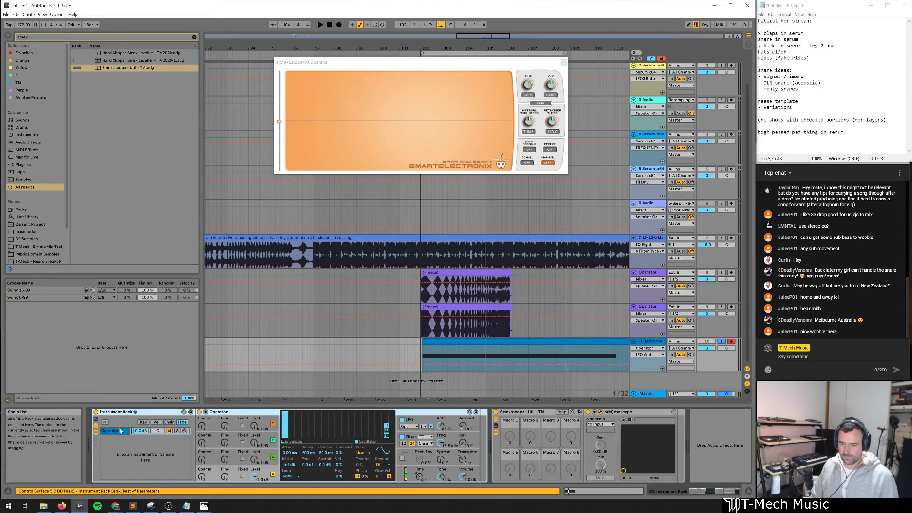
pyautogui.hotkey('ctrl', 'd')
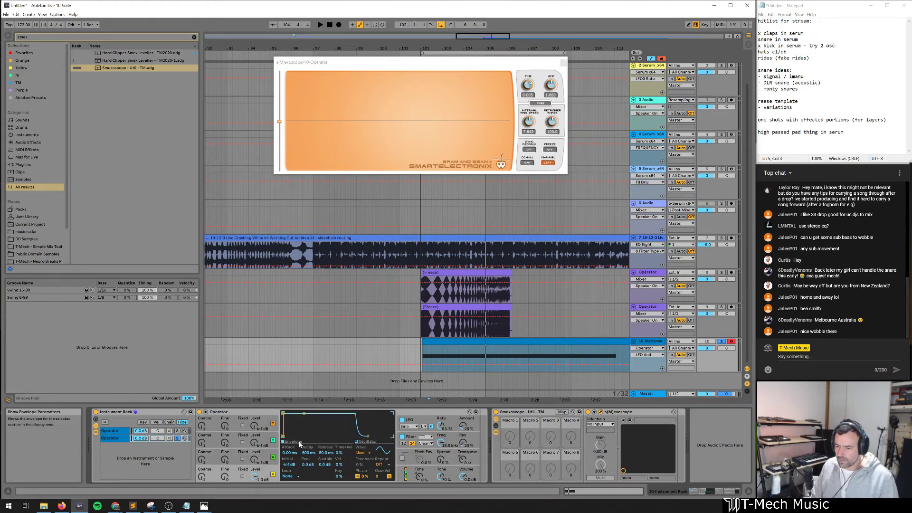
# Set oscillator A's waveform to Saw D in the duplicated Operator chain, raise its Spread, and play it
pyautogui.click(361, 452)
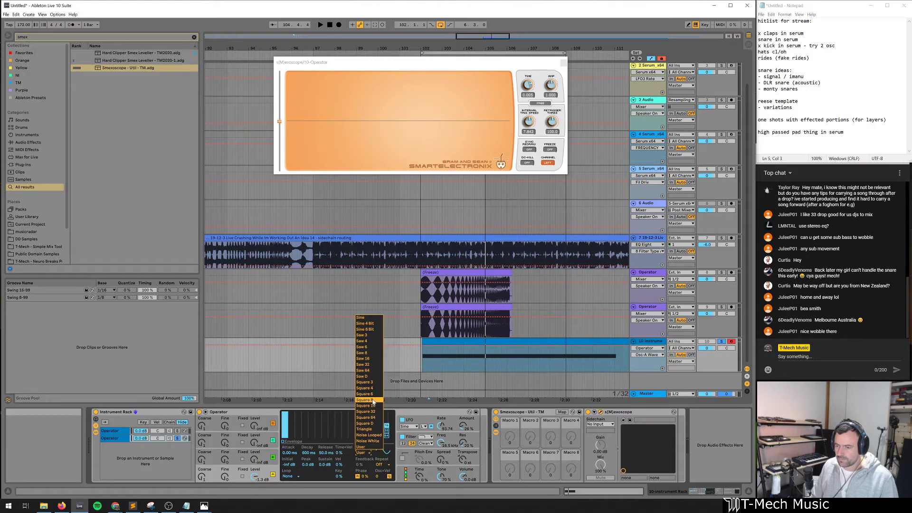
pyautogui.click(362, 376)
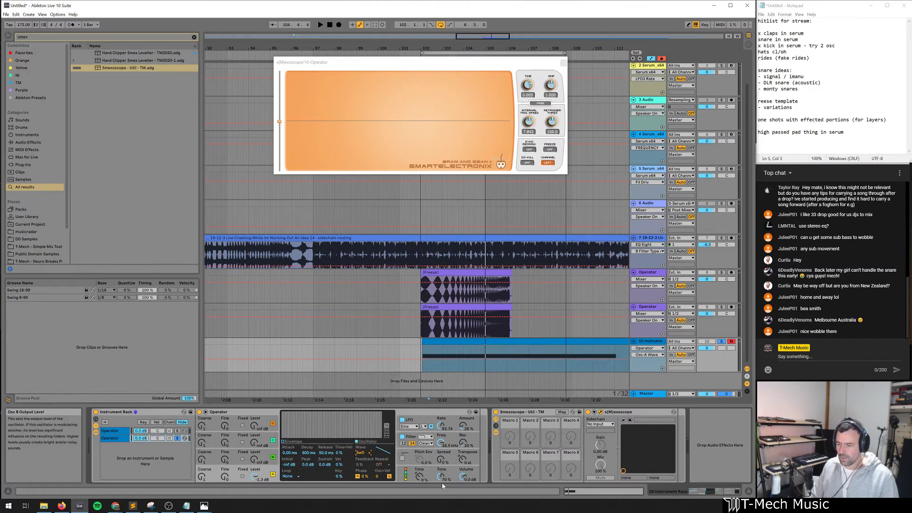
pyautogui.click(441, 459)
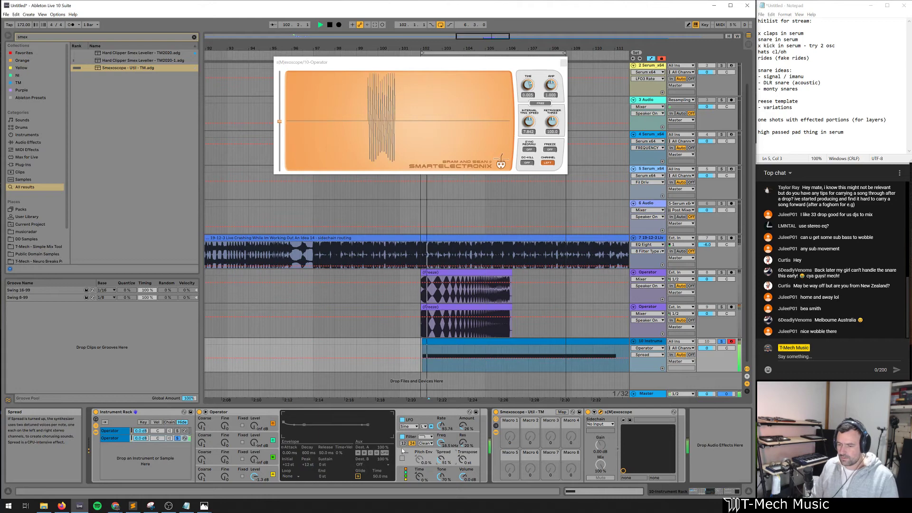
pyautogui.click(128, 440)
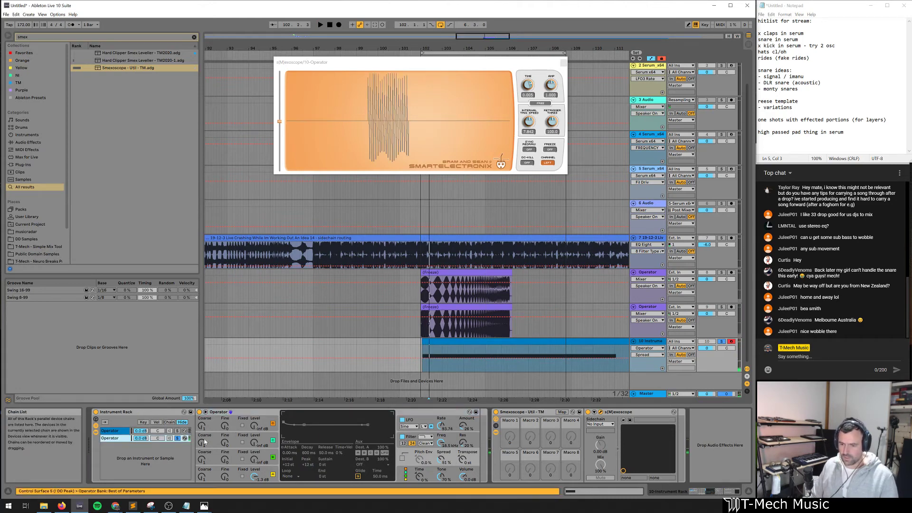
# Set oscillator B's level to about -4.1 dB and coarse frequency to 0.5, and raise its fine frequency nearly to maximum
pyautogui.click(256, 460)
pyautogui.moveTo(257, 461); pyautogui.dragTo(257, 470)
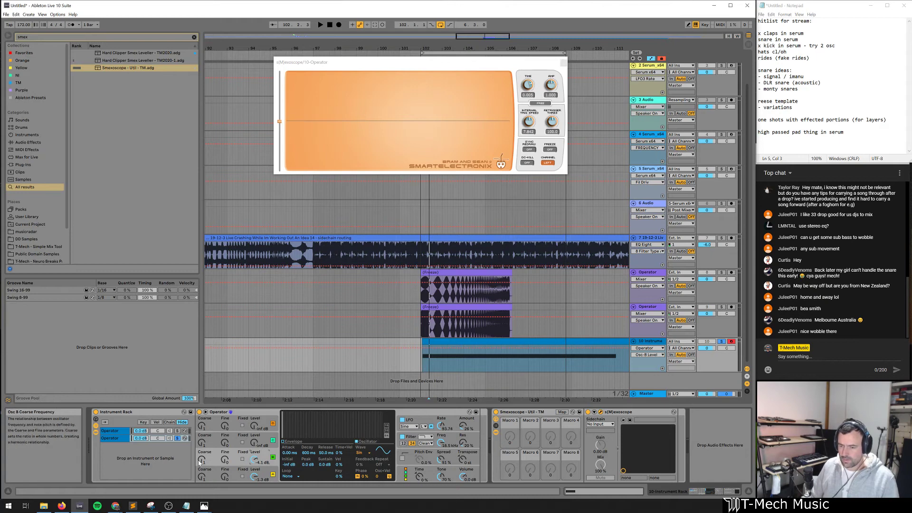
pyautogui.moveTo(199, 461); pyautogui.dragTo(226, 418)
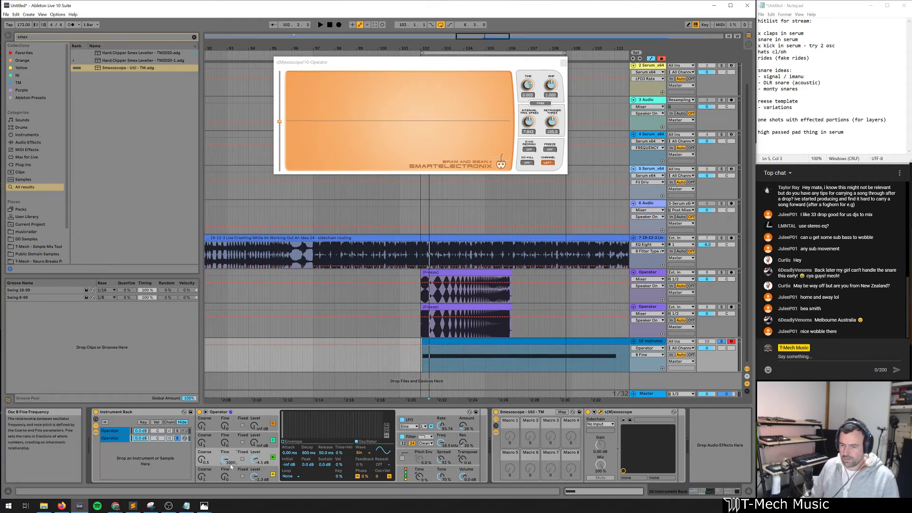
pyautogui.click(225, 481)
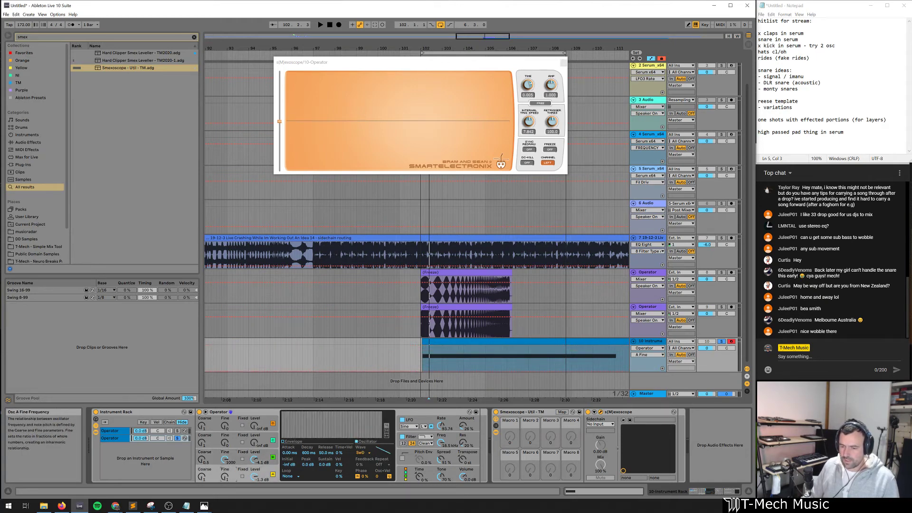
pyautogui.moveTo(224, 459); pyautogui.dragTo(225, 460)
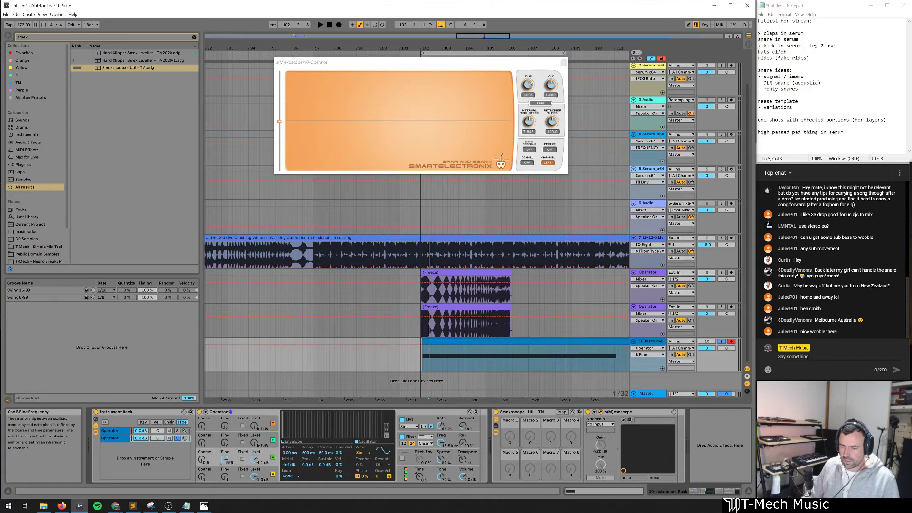
# Play the duplicated saw layer and lower its chain volume in the Instrument Rack
pyautogui.click(255, 476)
pyautogui.press('space')
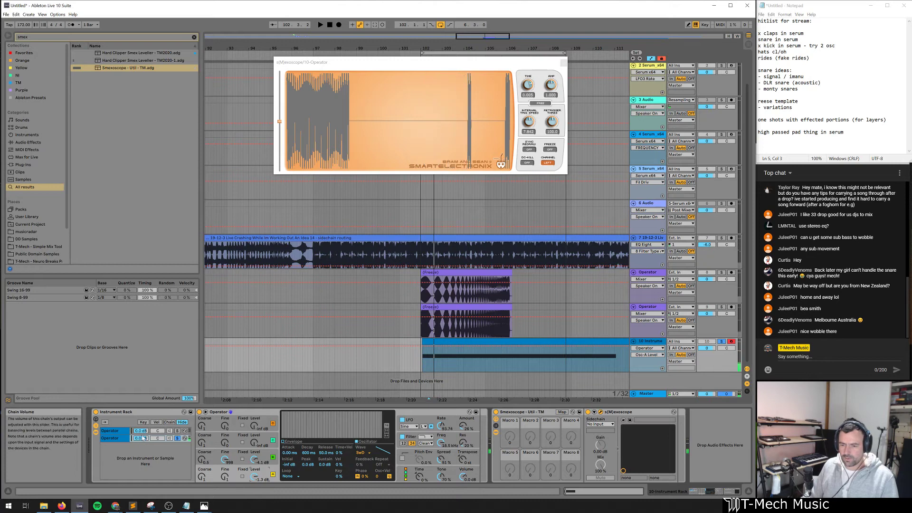
pyautogui.moveTo(141, 438); pyautogui.dragTo(145, 440)
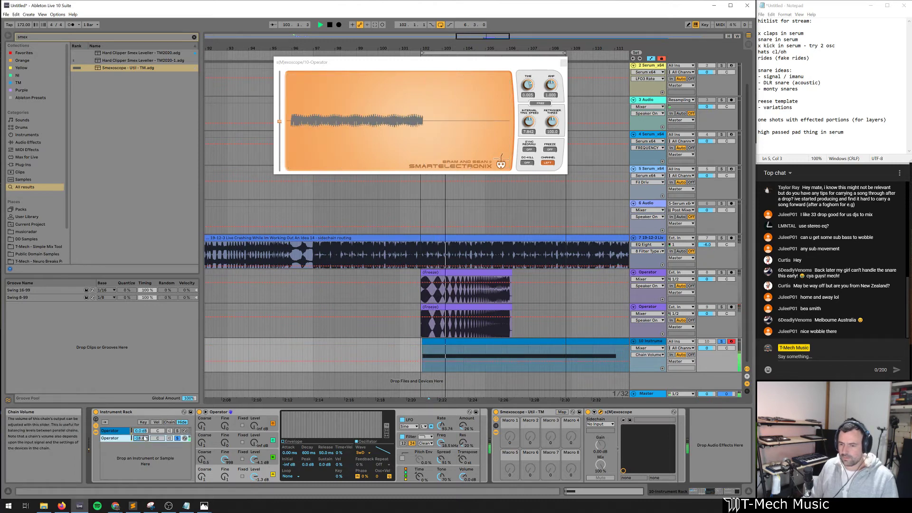
# Adjust the second Operator chain's filter frequency, show its LFO settings and try a lower LFO rate during playback
pyautogui.moveTo(441, 442); pyautogui.dragTo(441, 475)
pyautogui.click(404, 443)
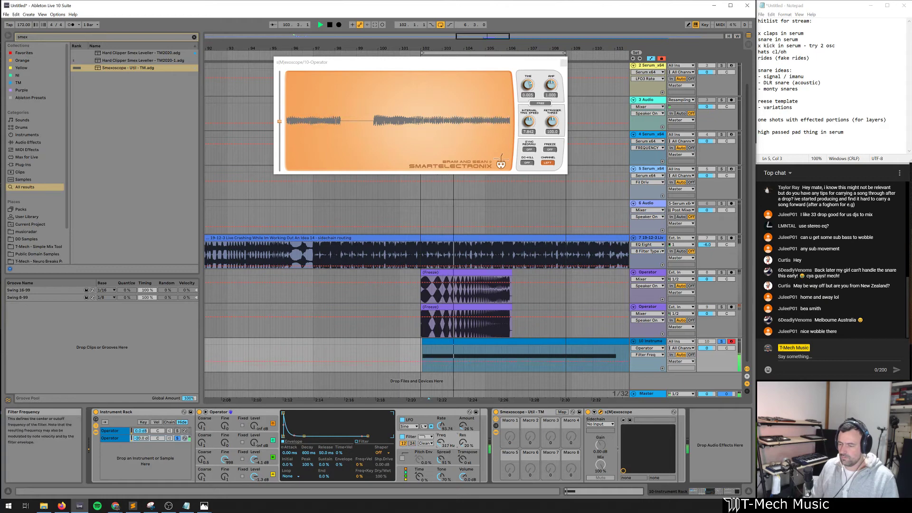
pyautogui.click(402, 430)
pyautogui.press('space')
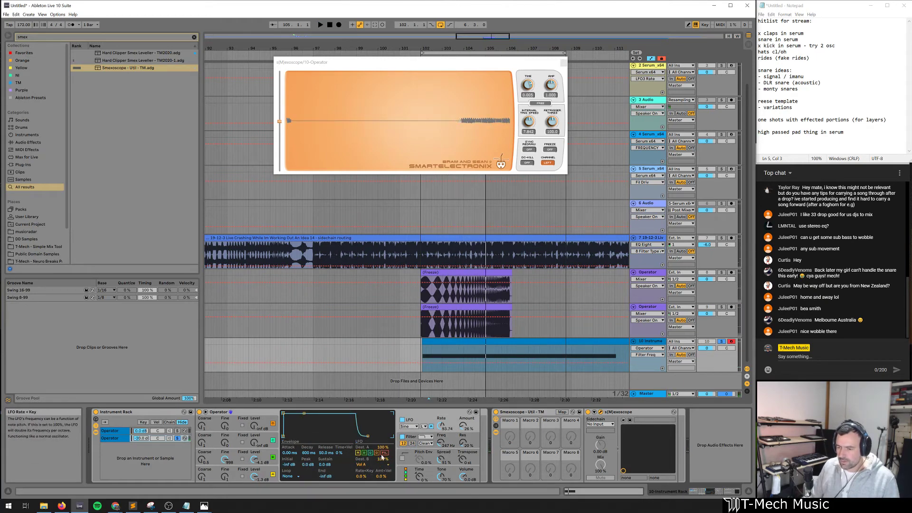
pyautogui.press('space')
pyautogui.moveTo(446, 428); pyautogui.dragTo(443, 430)
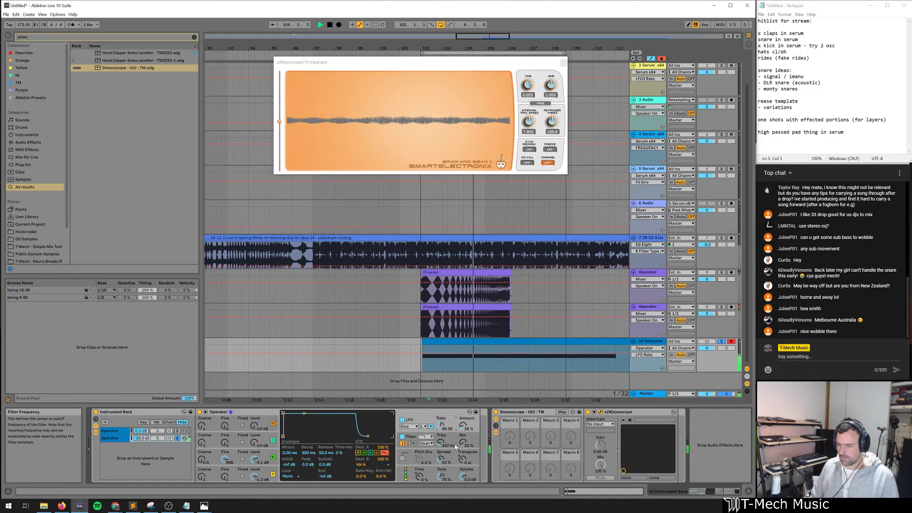
# Play both Operator chains together, set the second chain's volume to about -11 dB and toggle that chain to compare
pyautogui.press('space')
pyautogui.keyDown('ctrl'); pyautogui.click(177, 431); pyautogui.keyUp('ctrl')
pyautogui.press('space')
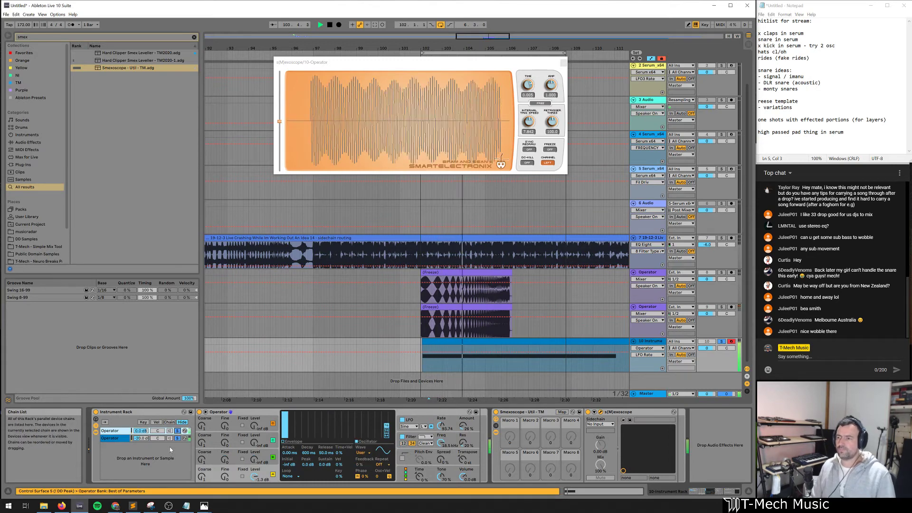
pyautogui.press('space')
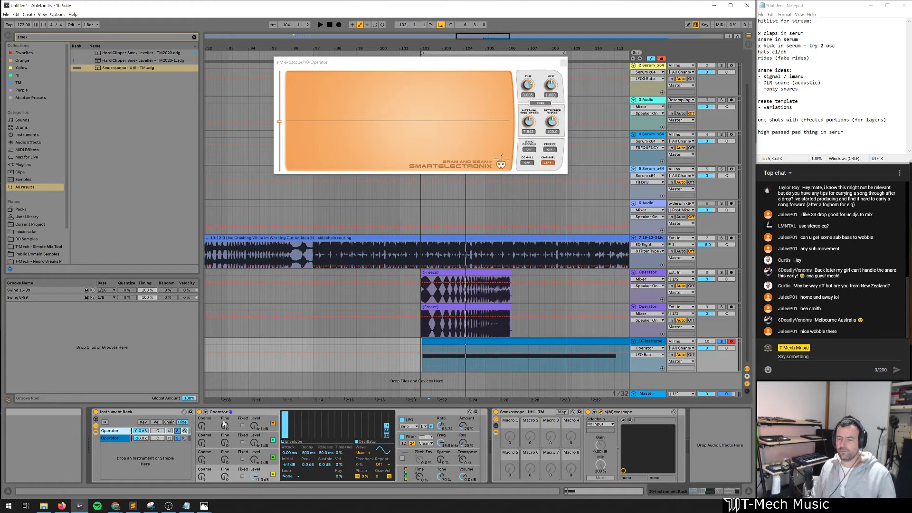
pyautogui.moveTo(143, 438); pyautogui.dragTo(142, 433)
pyautogui.press('space')
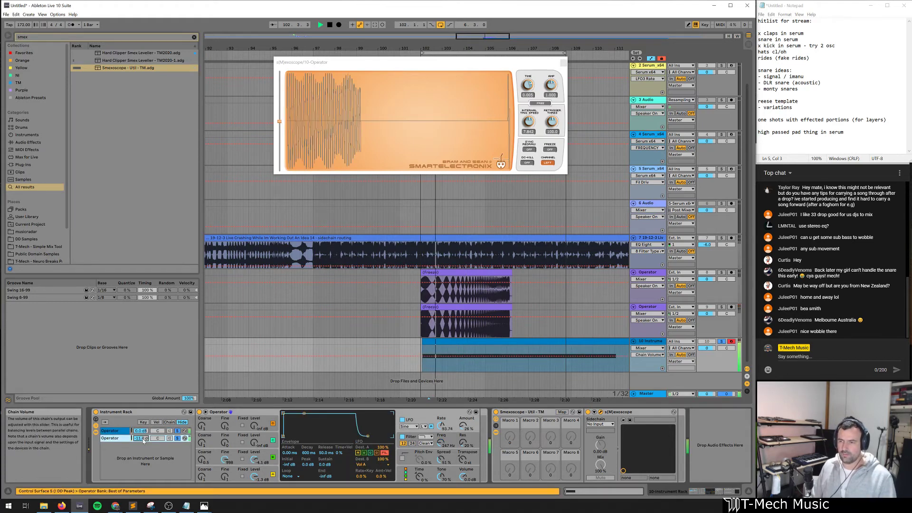
pyautogui.click(170, 438)
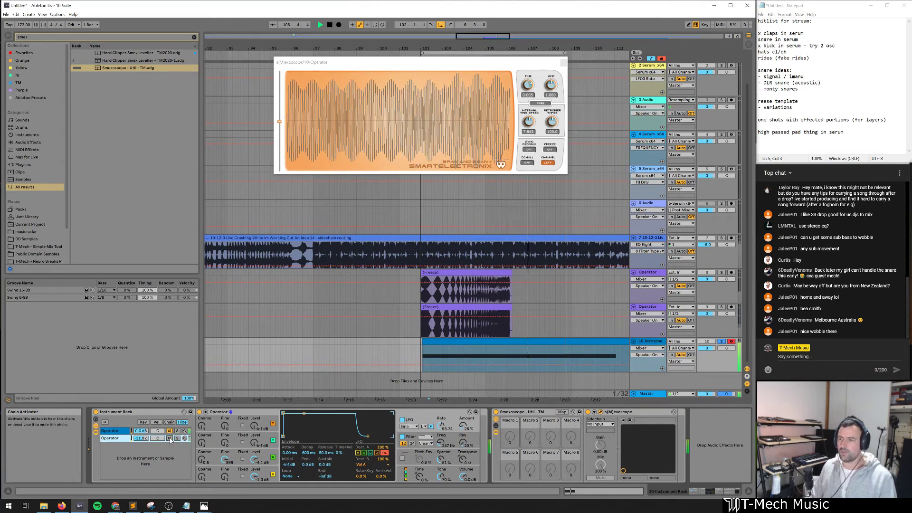
pyautogui.click(170, 437)
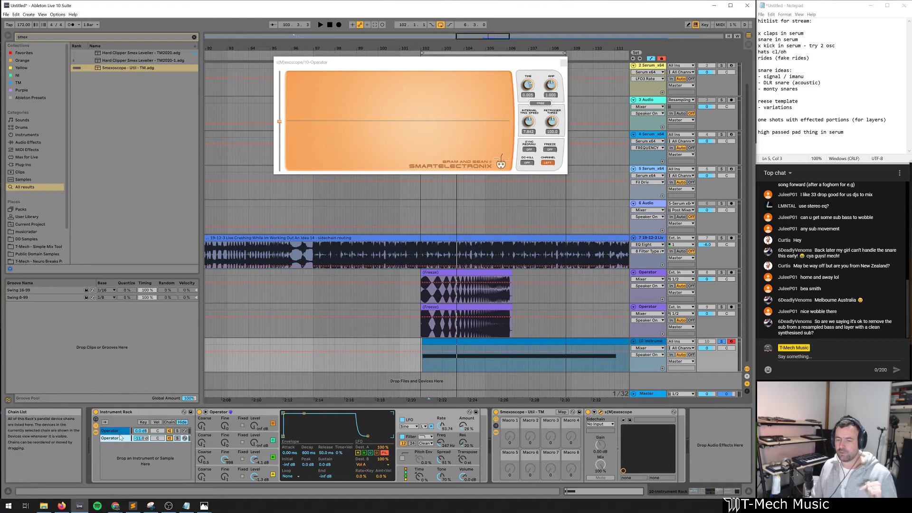
pyautogui.moveTo(439, 48); pyautogui.dragTo(313, 30)
pyautogui.moveTo(454, 360); pyautogui.dragTo(582, 324)
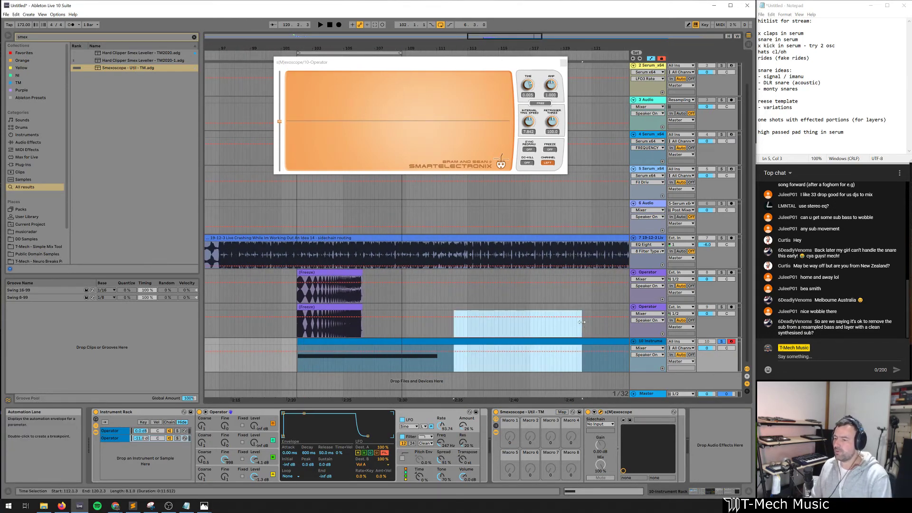
pyautogui.click(483, 322)
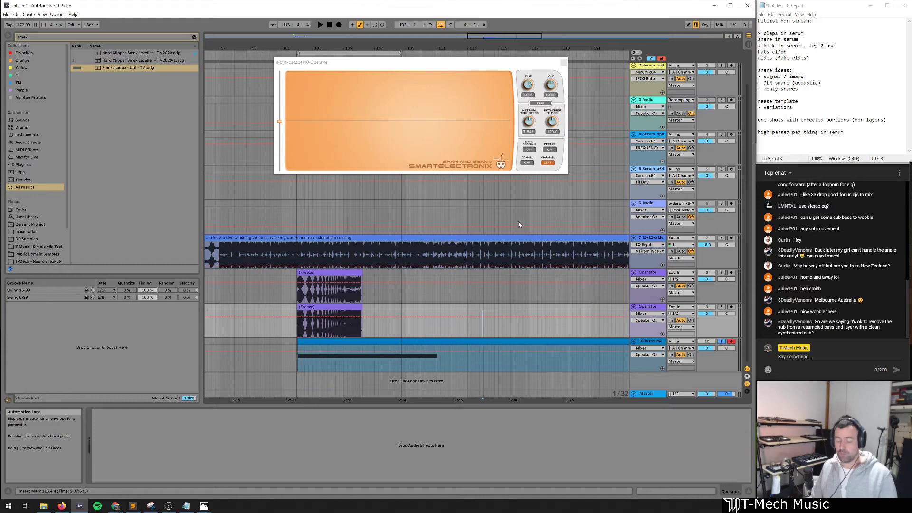
# Switch to a new Notepad document and write "short break! brb and then we talk about subs :)"
pyautogui.press('super')
pyautogui.write('note')
pyautogui.press('Return')
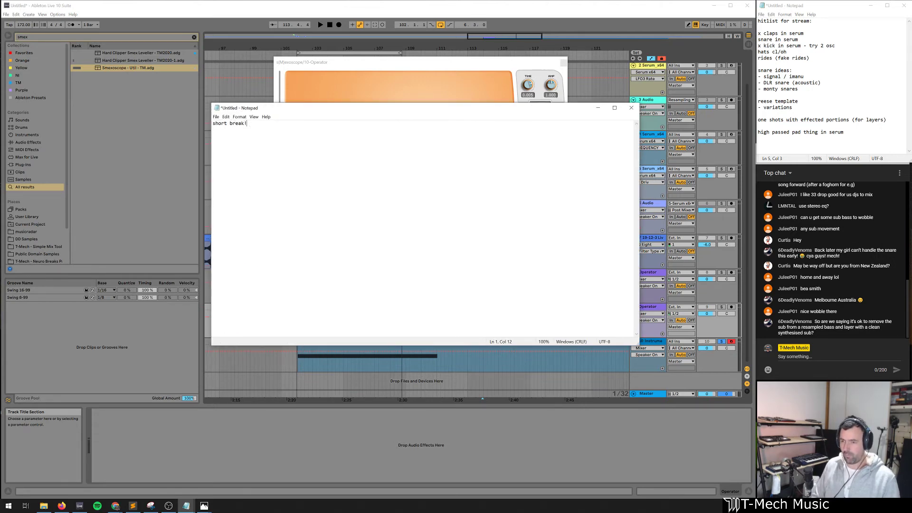
pyautogui.write('brb and then we ')
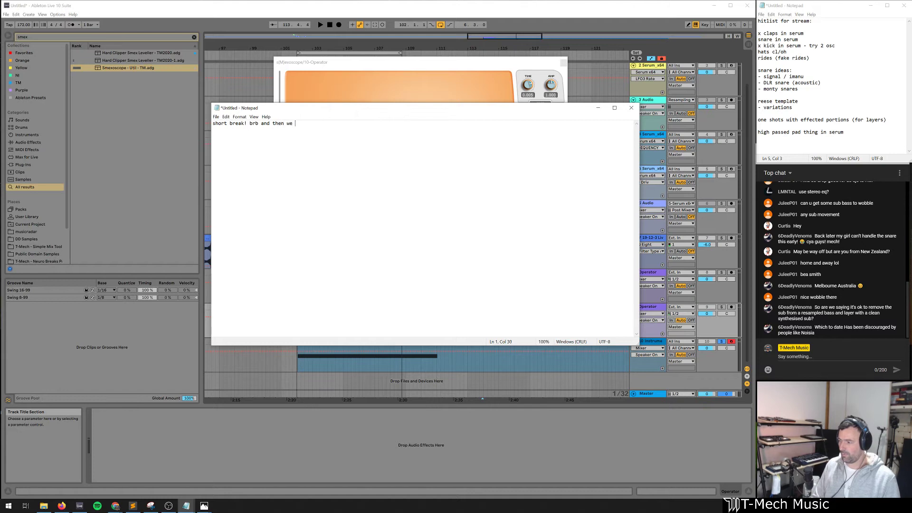
pyautogui.write('talk about subs :)')
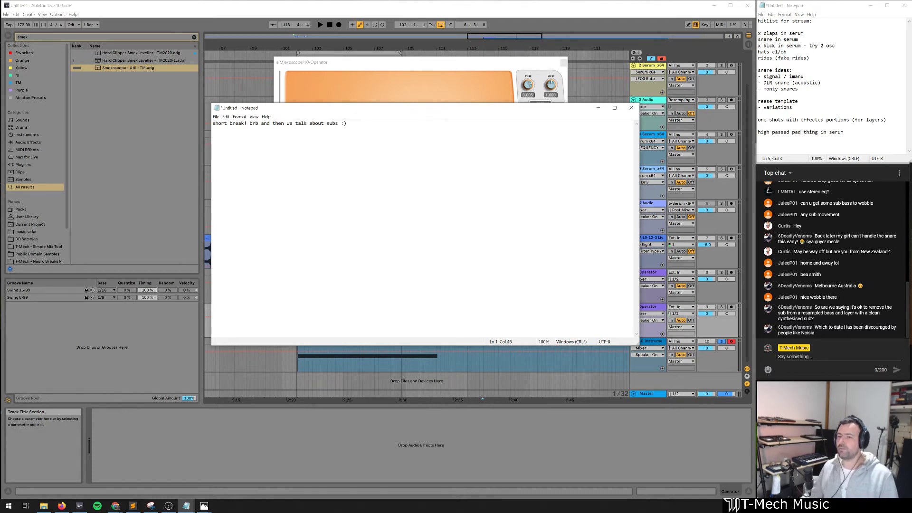
# Enlarge the note's display to 220% and insert the word "more" after "subs"
pyautogui.hotkey('ctrl', '+')
pyautogui.hotkey('ctrl', '+')
pyautogui.hotkey('ctrl', '+')
pyautogui.hotkey('ctrl', '+')
pyautogui.hotkey('ctrl', '+')
pyautogui.hotkey('ctrl', '+')
pyautogui.hotkey('ctrl', '+')
pyautogui.hotkey('ctrl', '+')
pyautogui.hotkey('ctrl', '+')
pyautogui.hotkey('ctrl', '+')
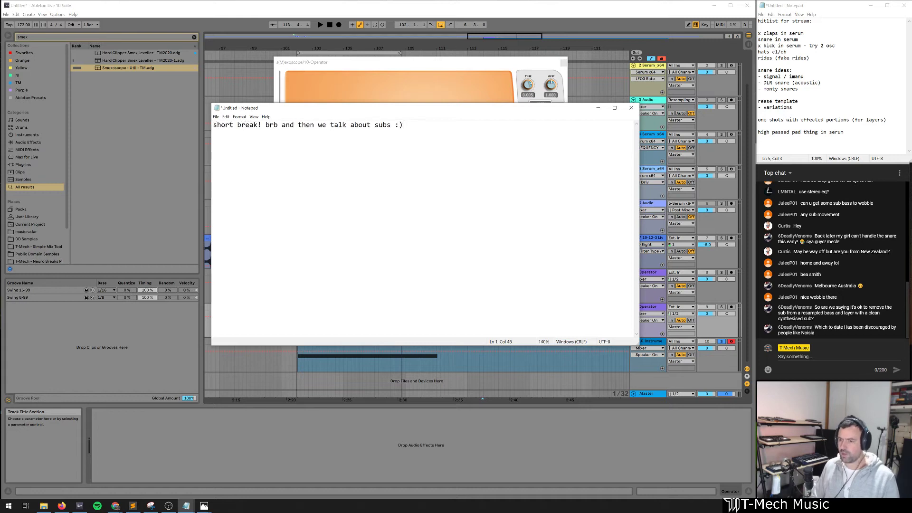
pyautogui.hotkey('ctrl', '+')
pyautogui.hotkey('ctrl', '+')
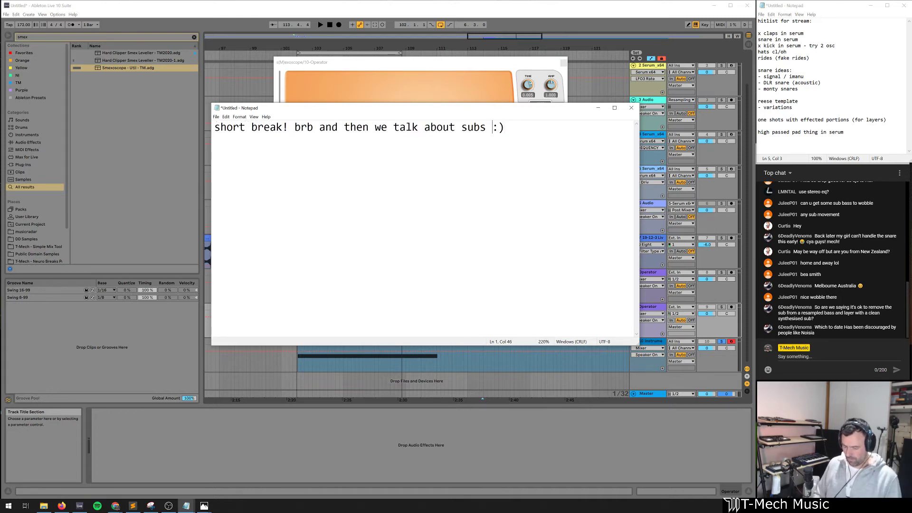
pyautogui.write('more')
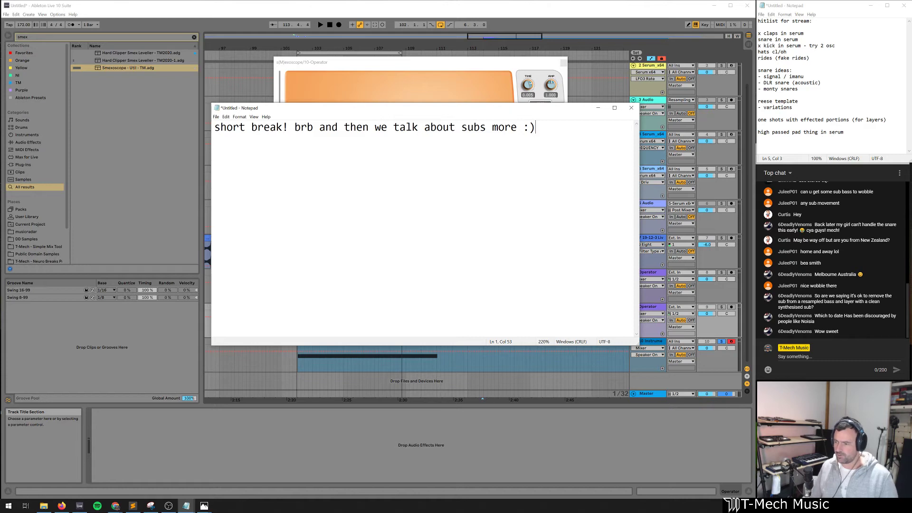
# Return to the Instrument Rack track in Ableton Live and inspect the settings of both Operator chains
pyautogui.click(659, 341)
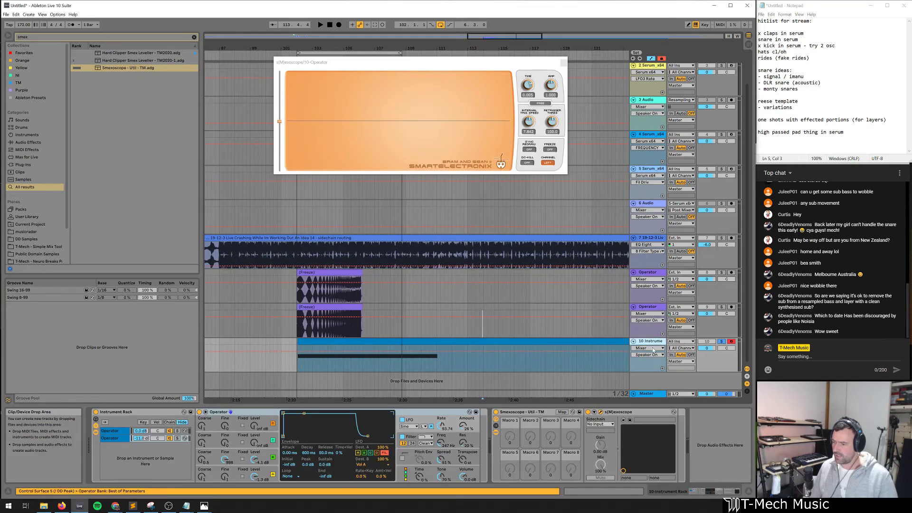
pyautogui.click(116, 430)
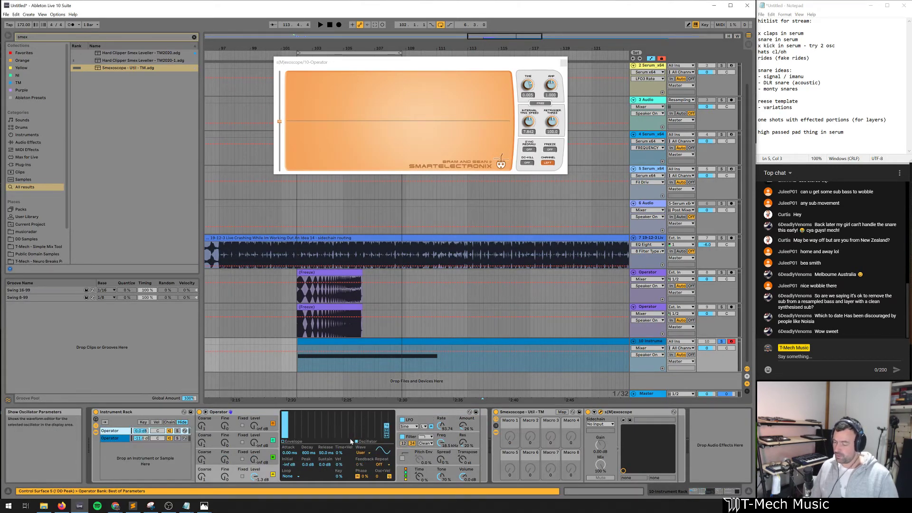
pyautogui.click(122, 439)
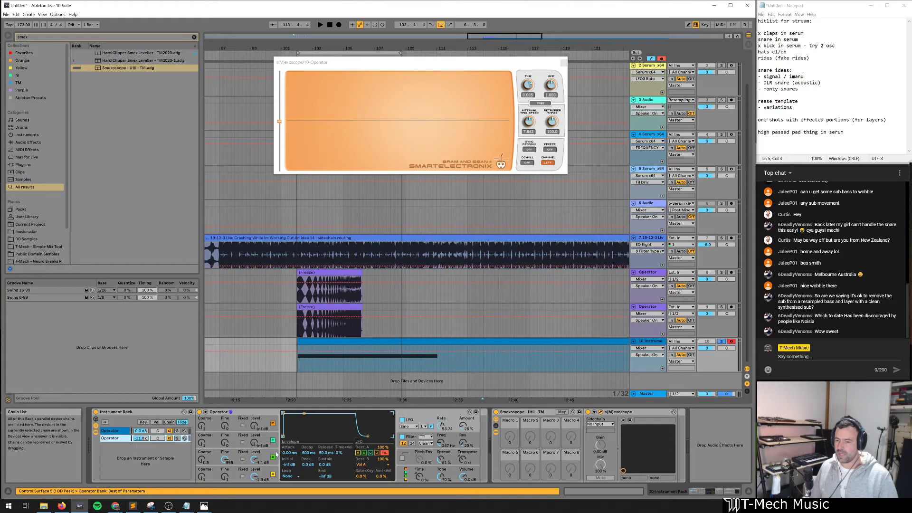
pyautogui.click(441, 426)
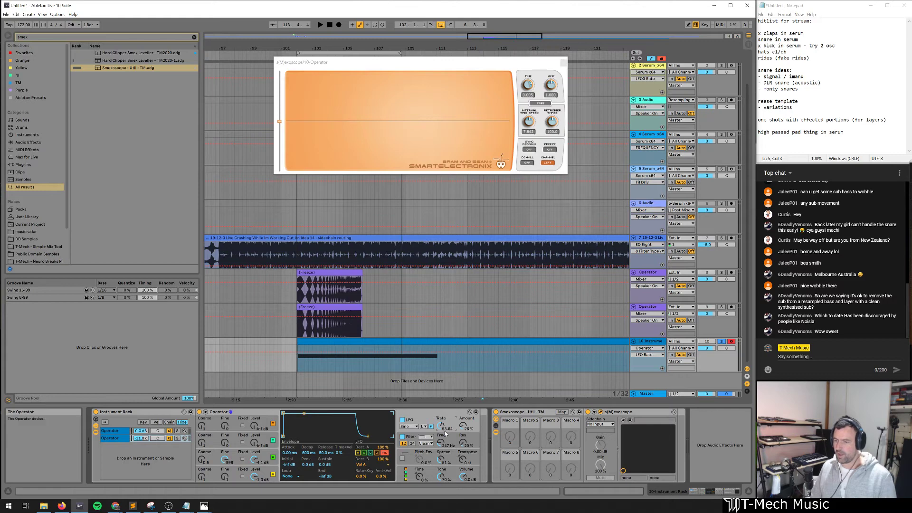
# Play the Instrument Rack clip from its start and try lowering the second Operator's LFO rate to about 85
pyautogui.click(312, 342)
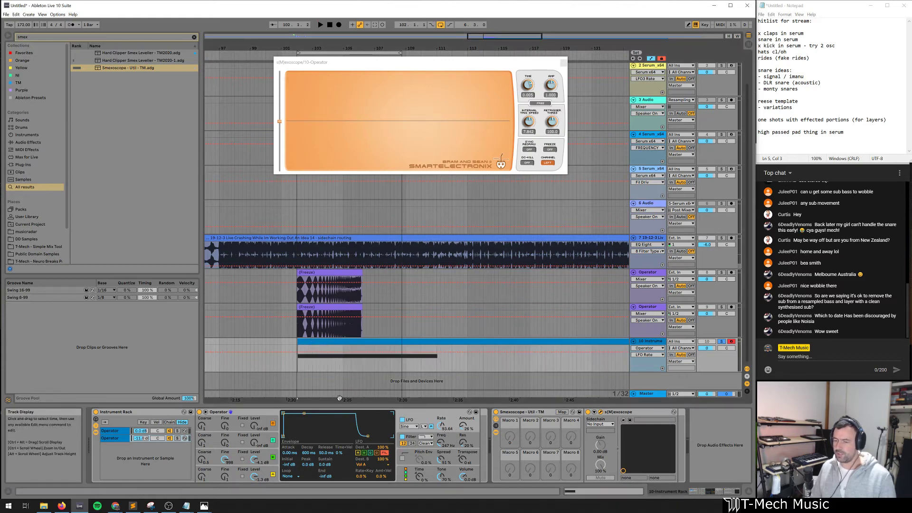
pyautogui.press('space')
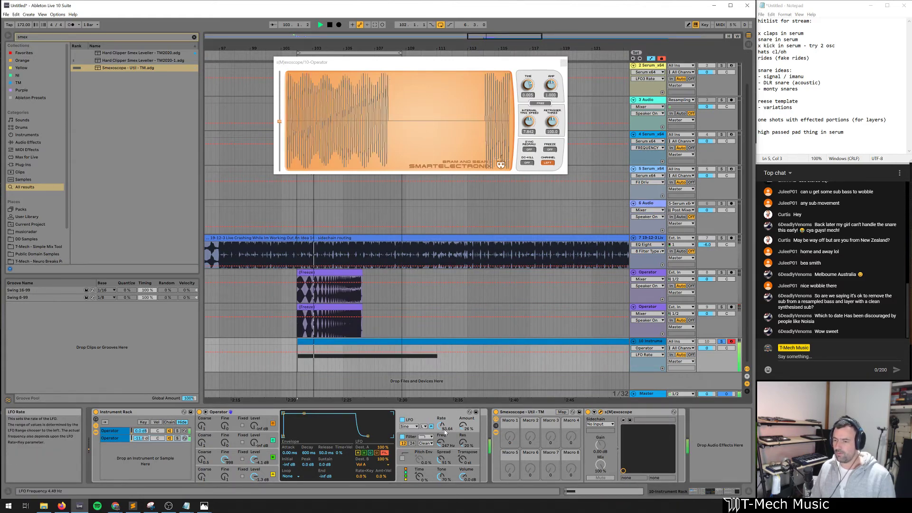
pyautogui.moveTo(442, 428); pyautogui.dragTo(442, 431)
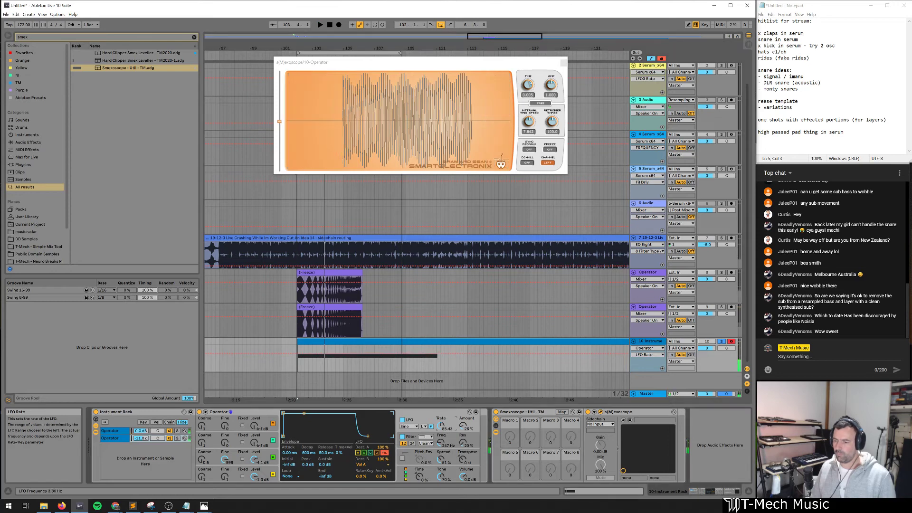
pyautogui.press('space')
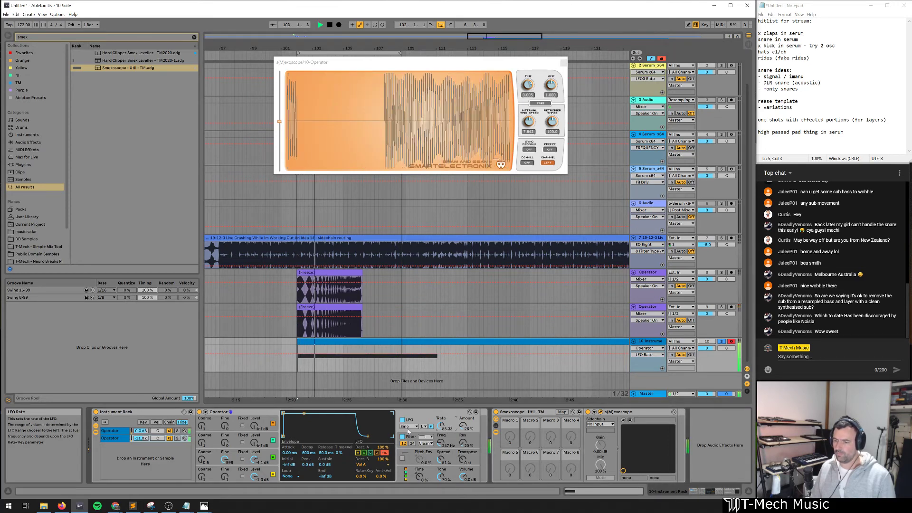
pyautogui.press('space')
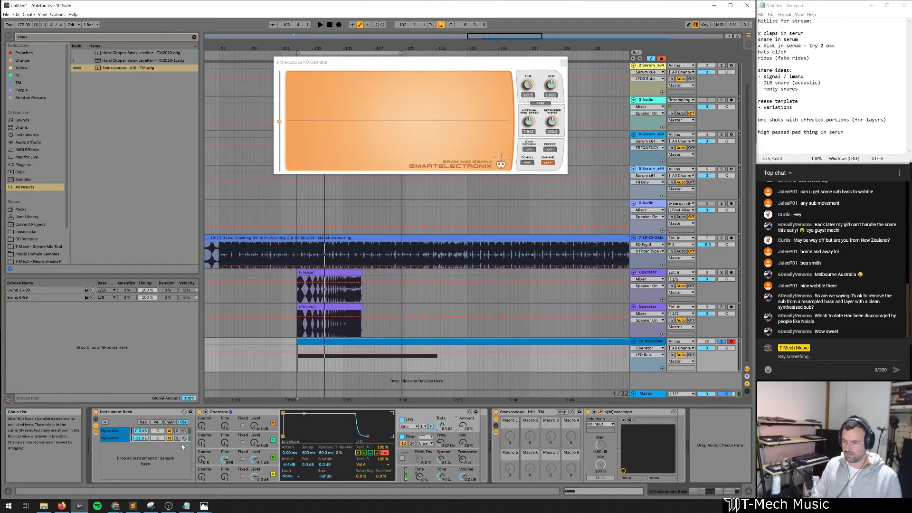
# Switch back to the break note in Notepad and close it without saving
pyautogui.hotkey('alt', 'Tab')
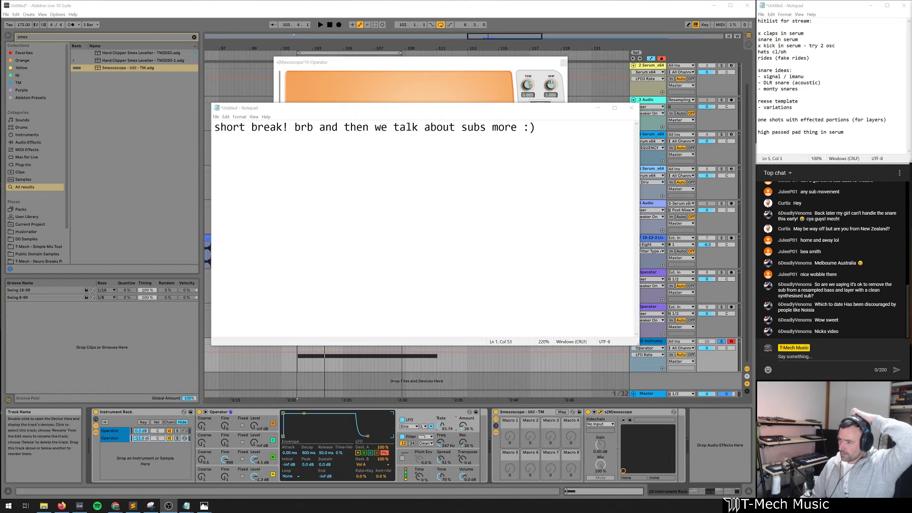
pyautogui.click(631, 107)
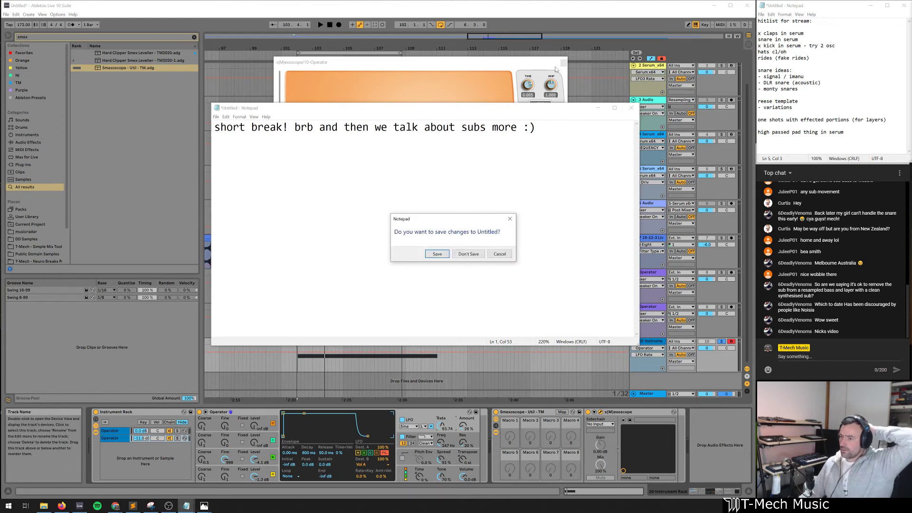
pyautogui.click(469, 254)
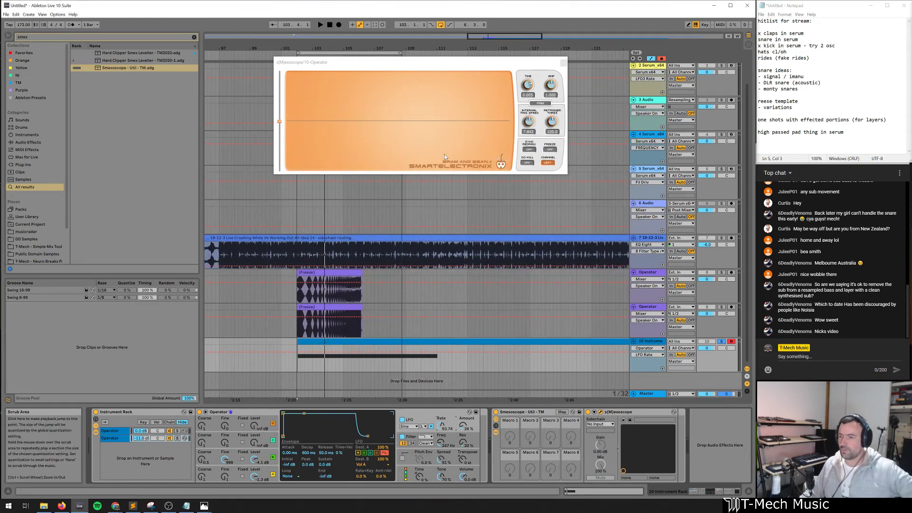
# Insert a MIDI track below the Instrument Rack track and load Serum_x64 onto it by searching for "serum vst"
pyautogui.click(660, 346)
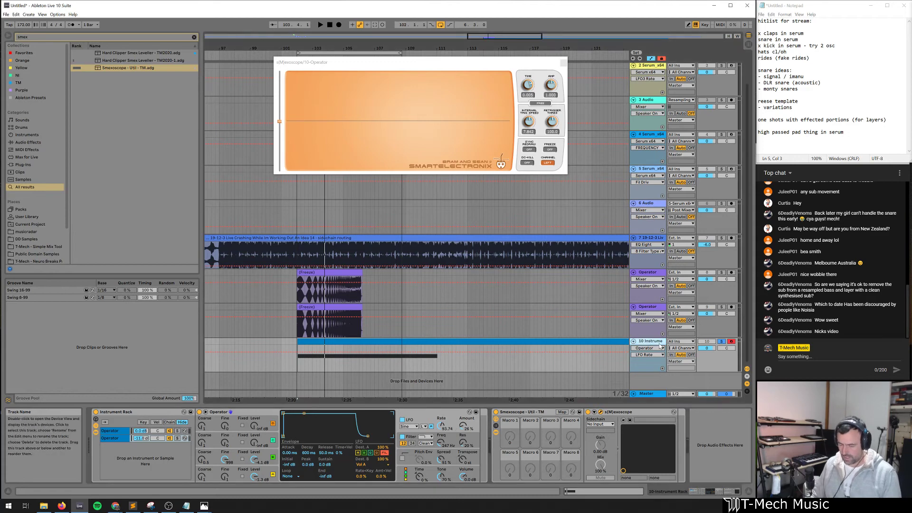
pyautogui.hotkey('ctrl', 'shift', 't')
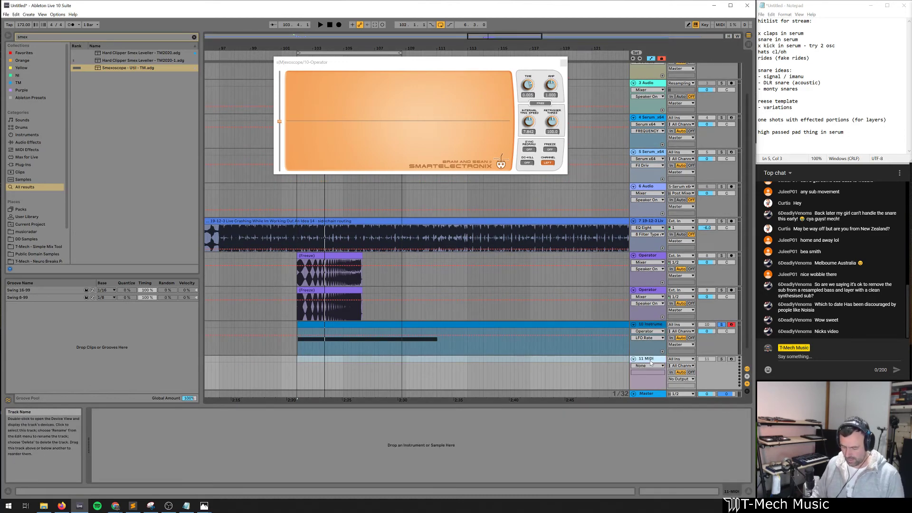
pyautogui.hotkey('ctrl', 'f')
pyautogui.write('serum')
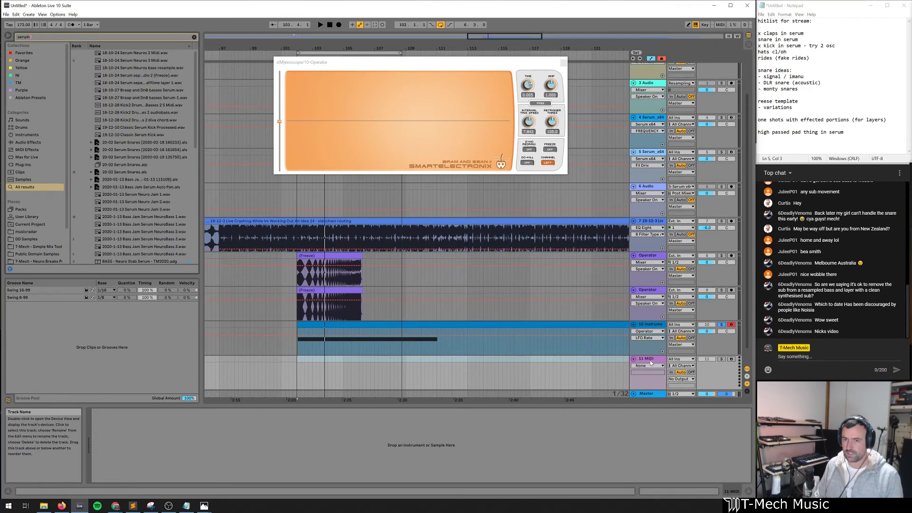
pyautogui.write(' vst')
pyautogui.press('Down')
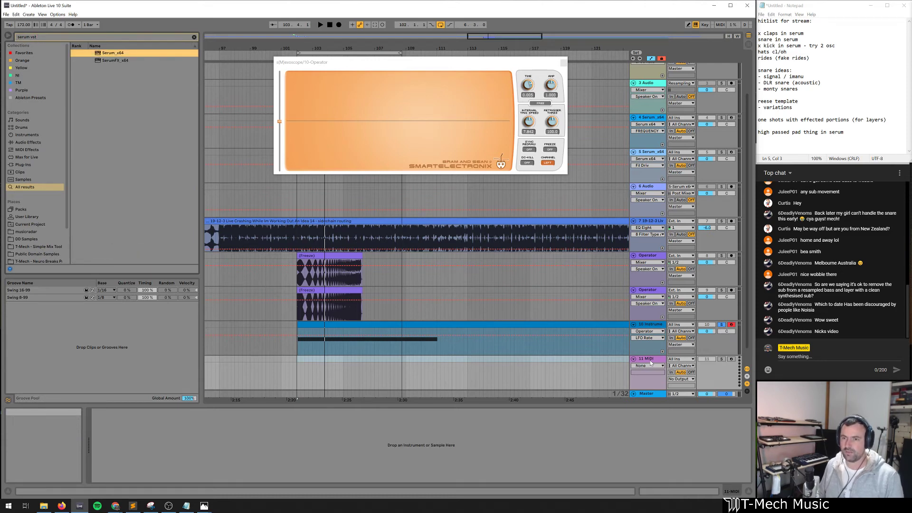
pyautogui.press('Return')
# Open the Serum plug-in window and choose a wavetable from the User folder for Oscillator A
pyautogui.click(108, 411)
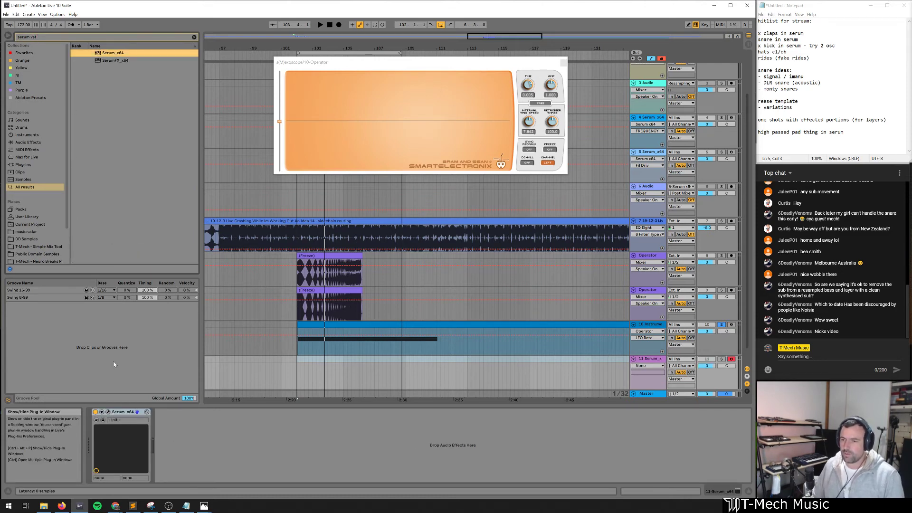
pyautogui.moveTo(454, 75); pyautogui.dragTo(305, 25)
pyautogui.click(288, 89)
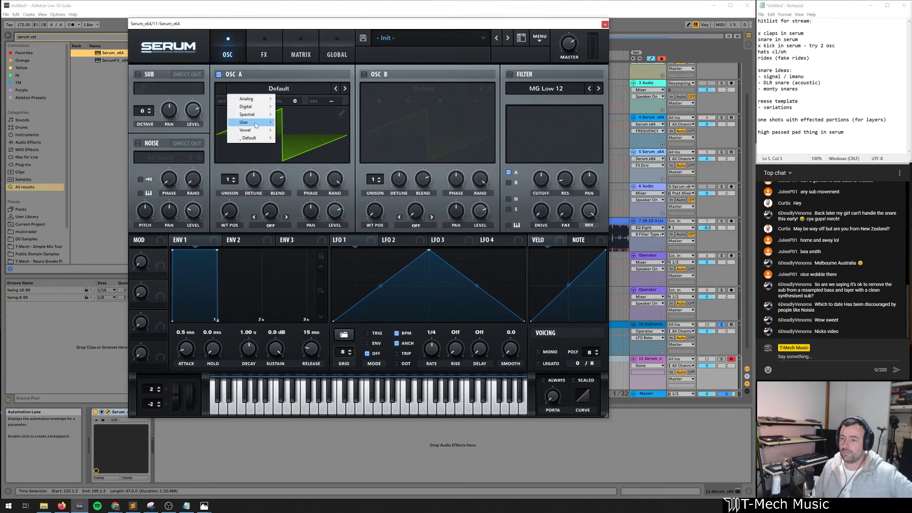
pyautogui.moveTo(277, 132)
pyautogui.moveTo(256, 122)
pyautogui.click(299, 186)
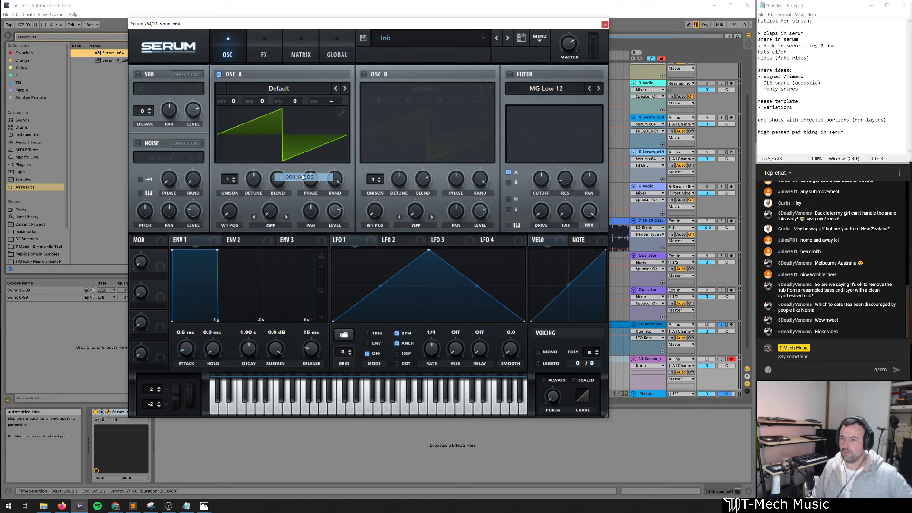
# Modulate Oscillator A's wavetable position with LFO 1, shift the LFO's peak slightly earlier and set its rate to bar
pyautogui.click(721, 360)
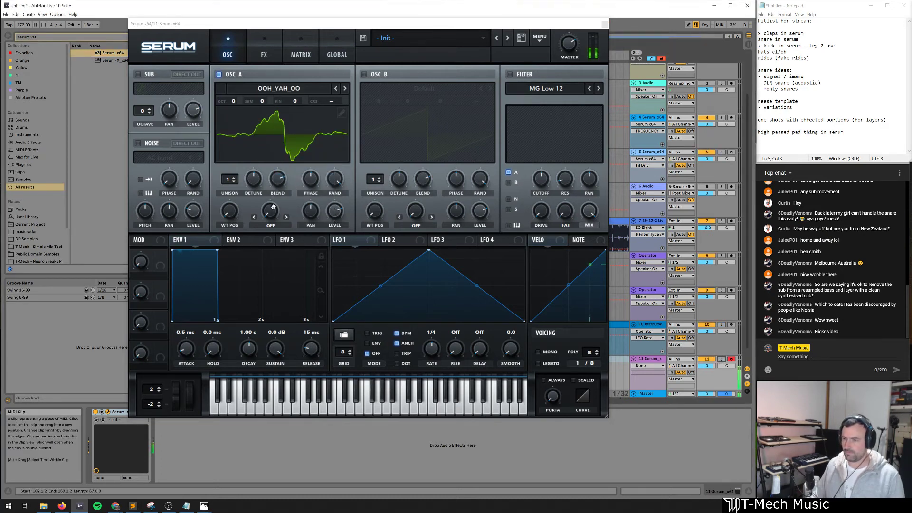
pyautogui.moveTo(339, 240); pyautogui.dragTo(229, 213)
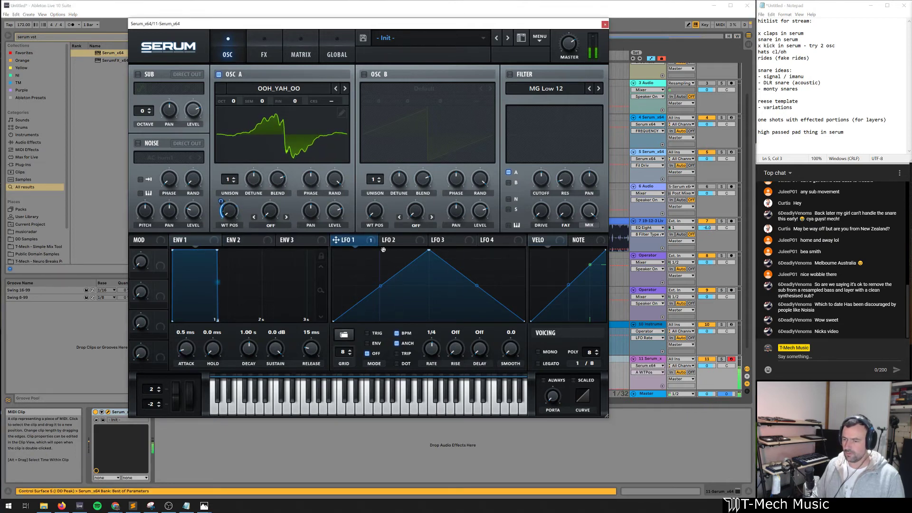
pyautogui.moveTo(429, 255); pyautogui.dragTo(423, 252)
pyautogui.moveTo(432, 349); pyautogui.dragTo(431, 364)
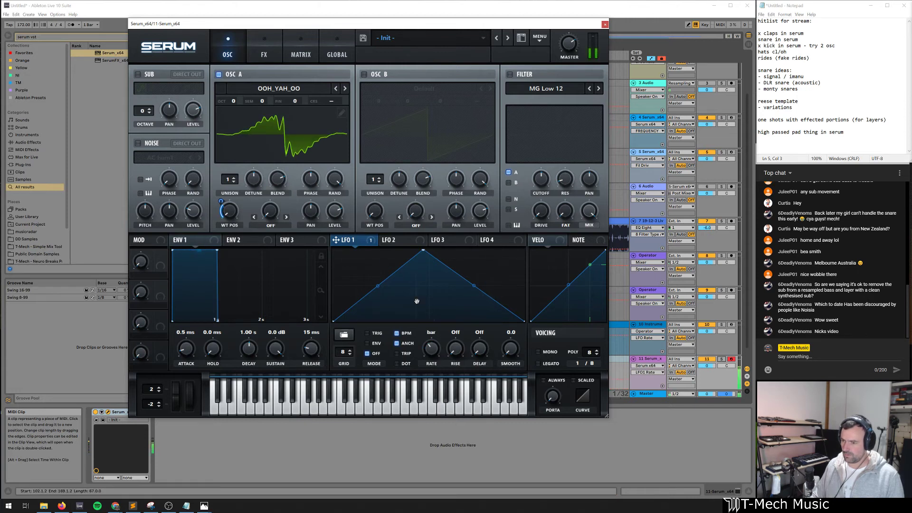
# Set Oscillator A's warp mode to FM Sub Osc and enable the sub oscillator, leaving Oscillator B off
pyautogui.click(363, 74)
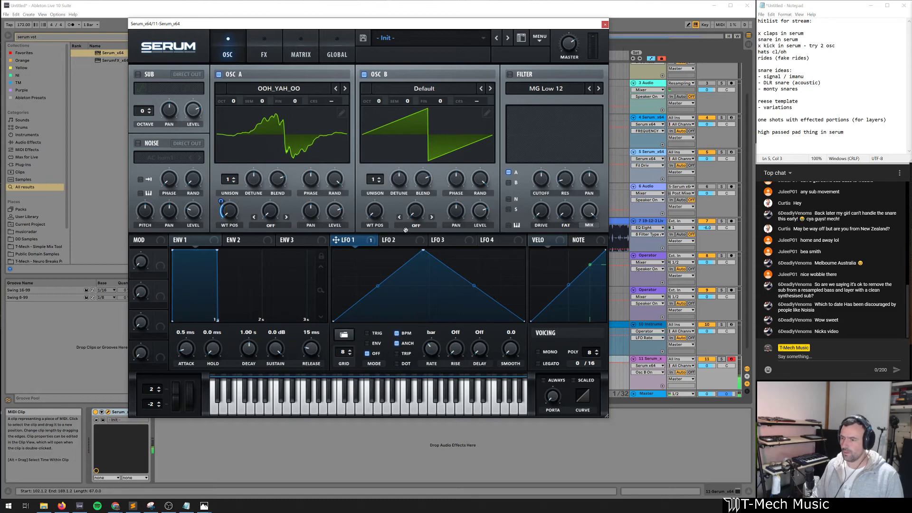
pyautogui.click(272, 227)
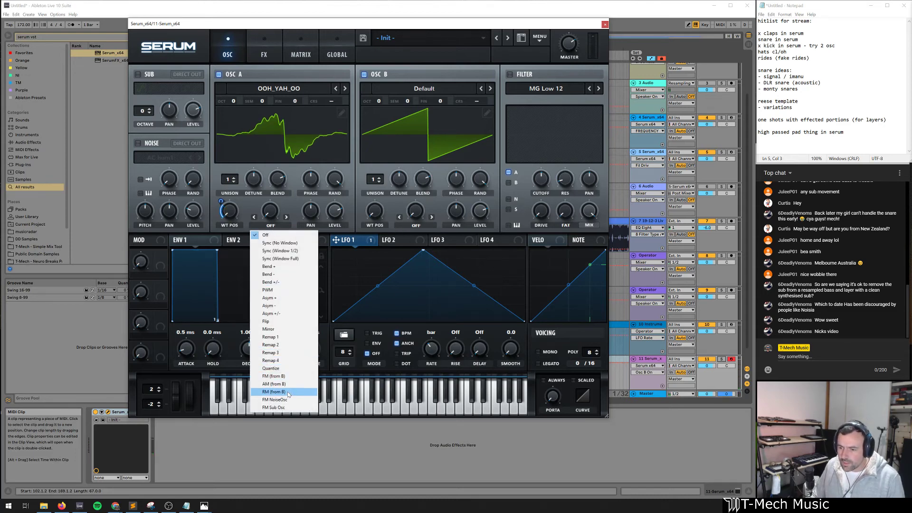
pyautogui.click(288, 408)
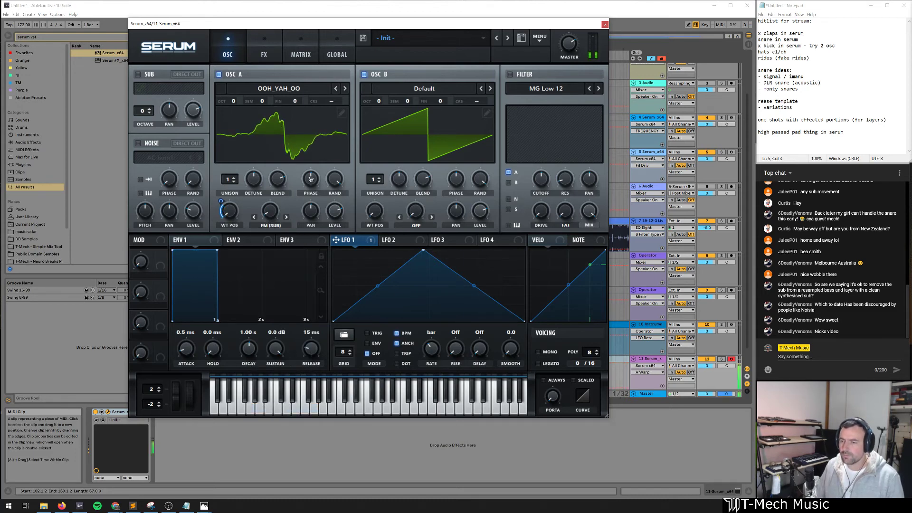
pyautogui.click(368, 76)
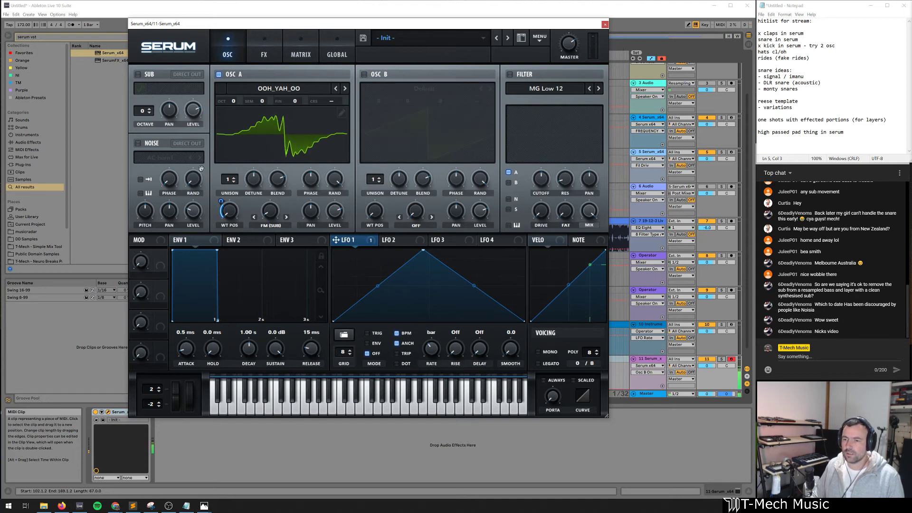
pyautogui.click(137, 74)
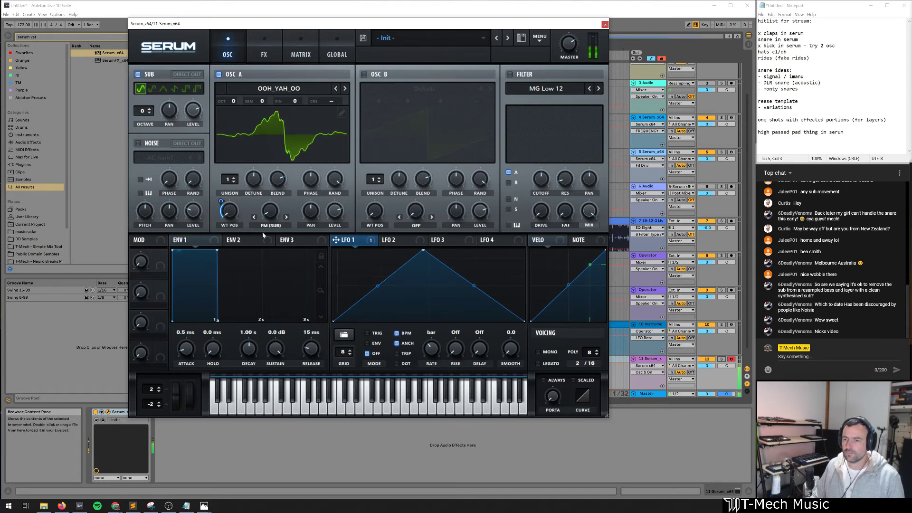
# Adjust Oscillator A's FM (Sub) warp amount and modulate it with LFO 1
pyautogui.moveTo(269, 212); pyautogui.dragTo(272, 217)
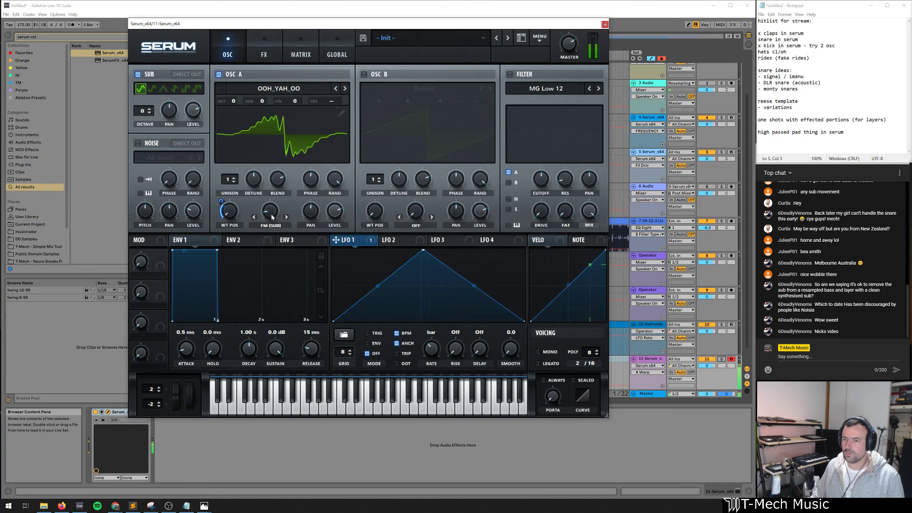
pyautogui.moveTo(349, 242); pyautogui.dragTo(266, 238)
pyautogui.moveTo(261, 202); pyautogui.dragTo(272, 214)
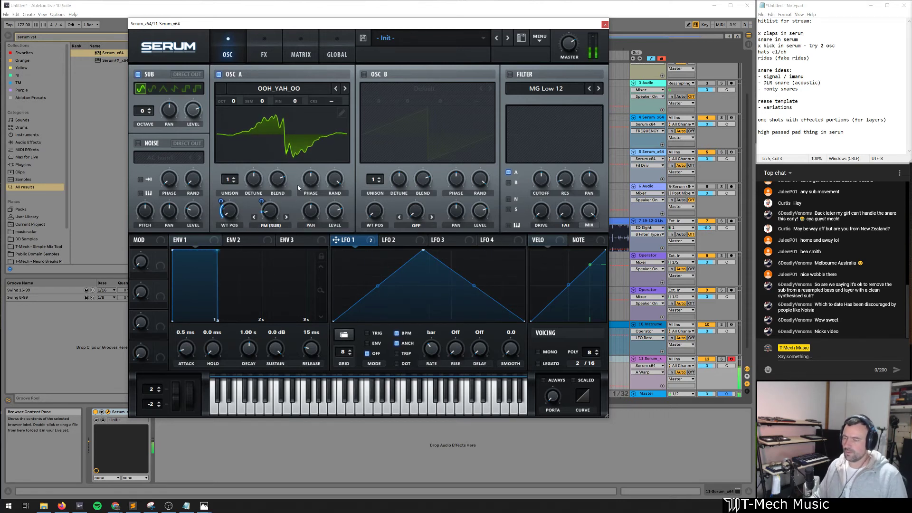
# Enable Oscillator B with the Basic_McB wavetable from the Analog folder and lower its level
pyautogui.click(363, 74)
pyautogui.click(404, 89)
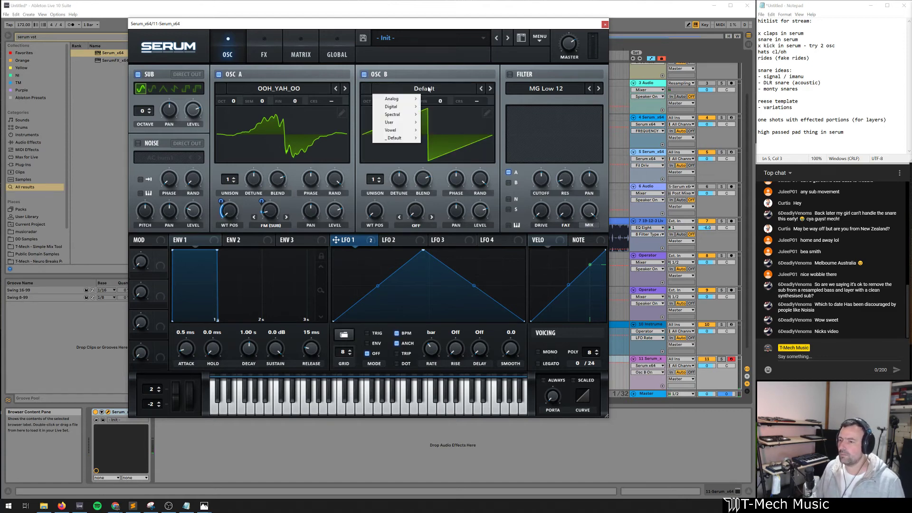
pyautogui.moveTo(404, 100)
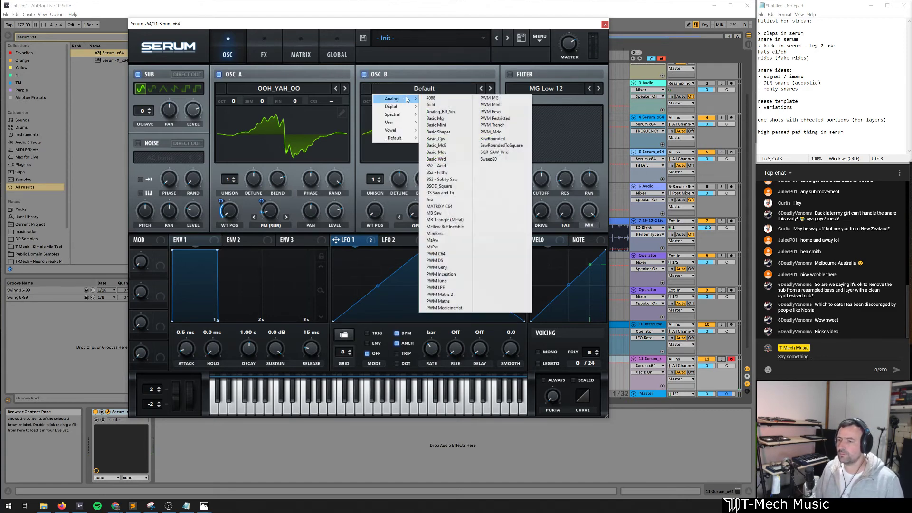
pyautogui.click(444, 105)
pyautogui.moveTo(481, 211); pyautogui.dragTo(489, 251)
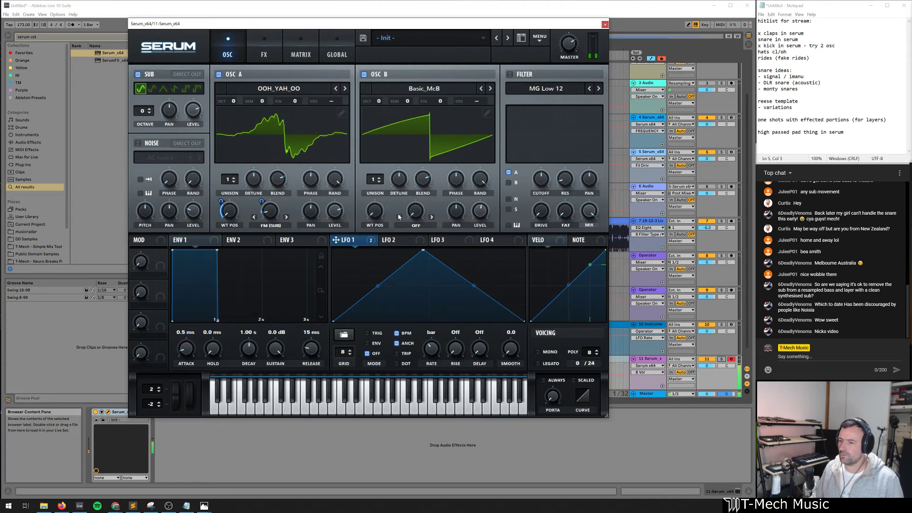
# Adjust Oscillator B's wavetable position and modulate it with LFO 1 and LFO 2
pyautogui.moveTo(375, 212); pyautogui.dragTo(379, 211)
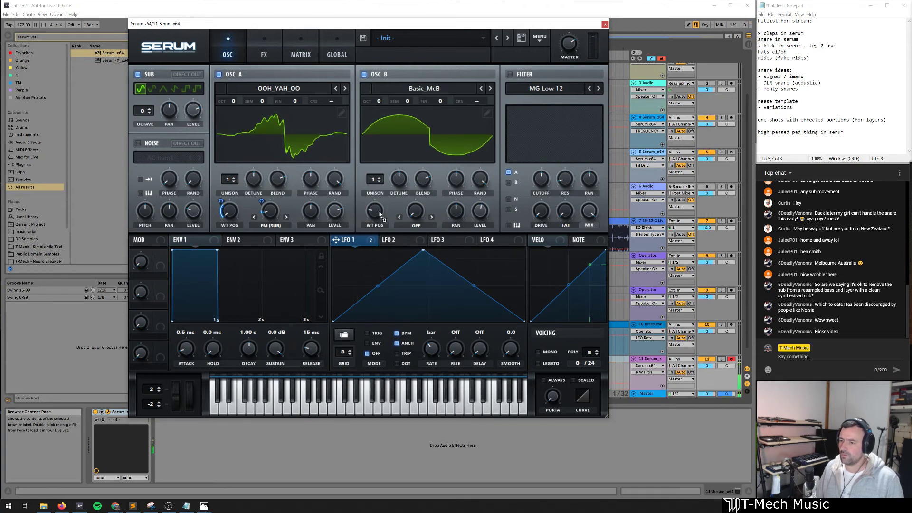
pyautogui.moveTo(336, 240); pyautogui.dragTo(374, 214)
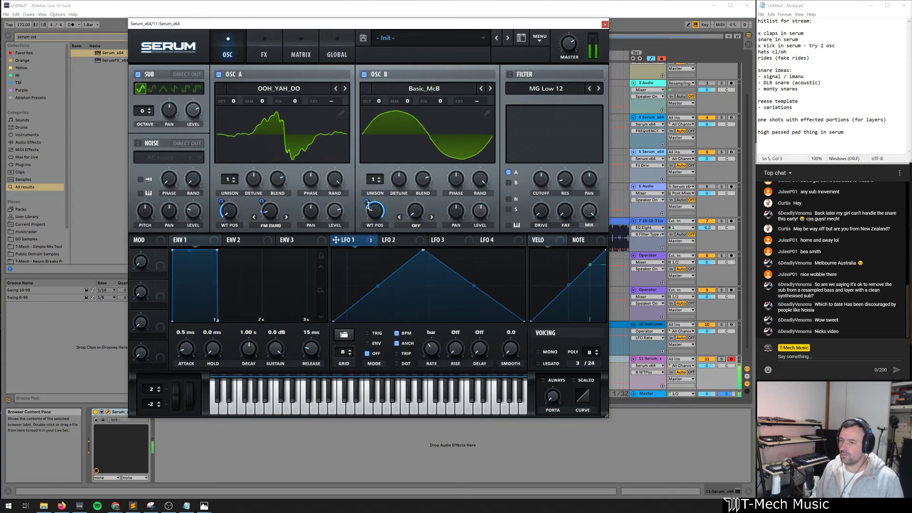
pyautogui.click(398, 241)
pyautogui.moveTo(377, 215); pyautogui.dragTo(376, 213)
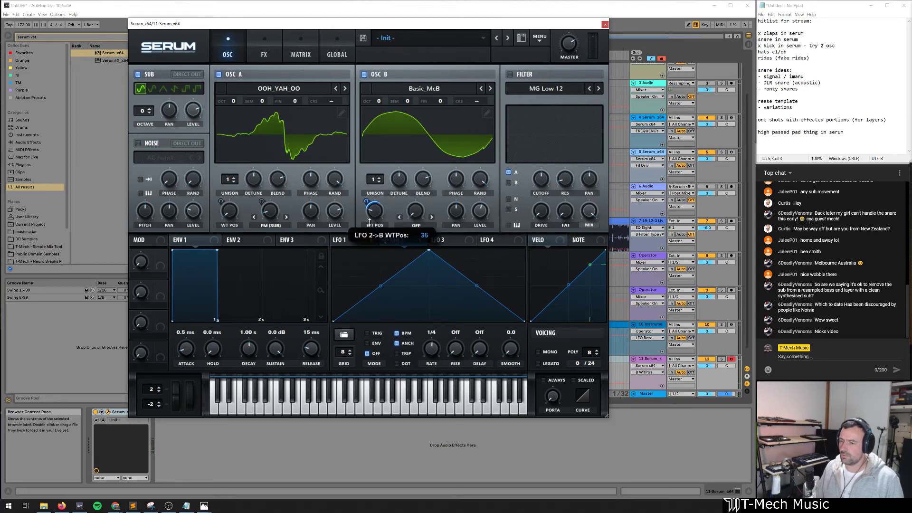
# Move LFO 2's peak near the end of its cycle, set its rate to 2 bar, and set Oscillator B's warp to FM Sub Osc
pyautogui.moveTo(428, 250); pyautogui.dragTo(516, 253)
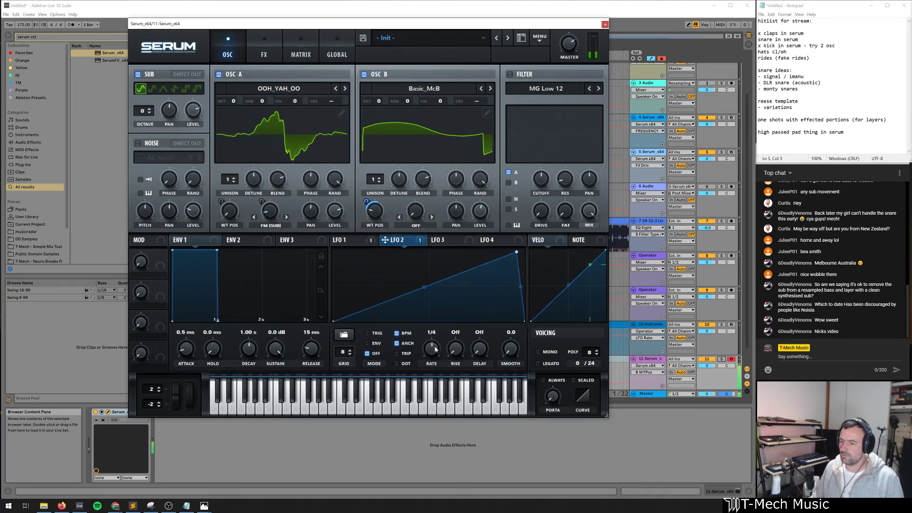
pyautogui.moveTo(433, 349); pyautogui.dragTo(433, 364)
pyautogui.moveTo(517, 257); pyautogui.dragTo(494, 253)
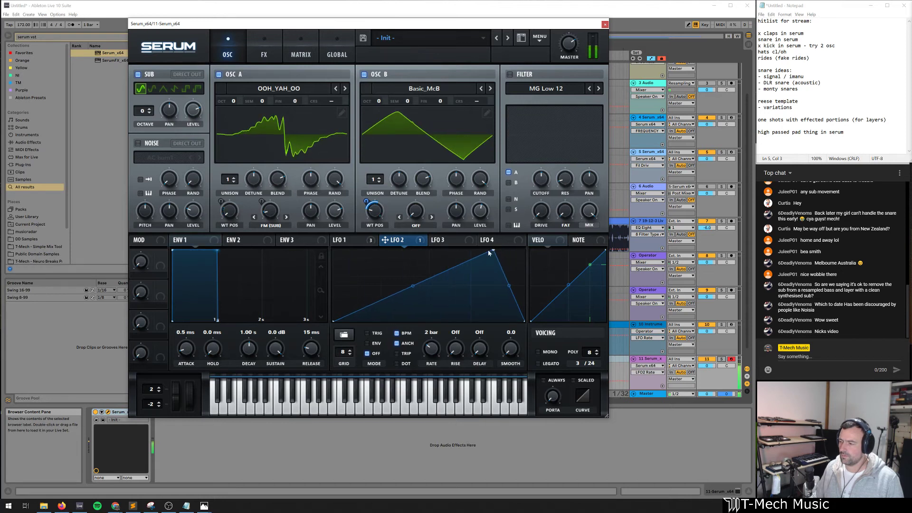
pyautogui.click(407, 226)
pyautogui.click(420, 408)
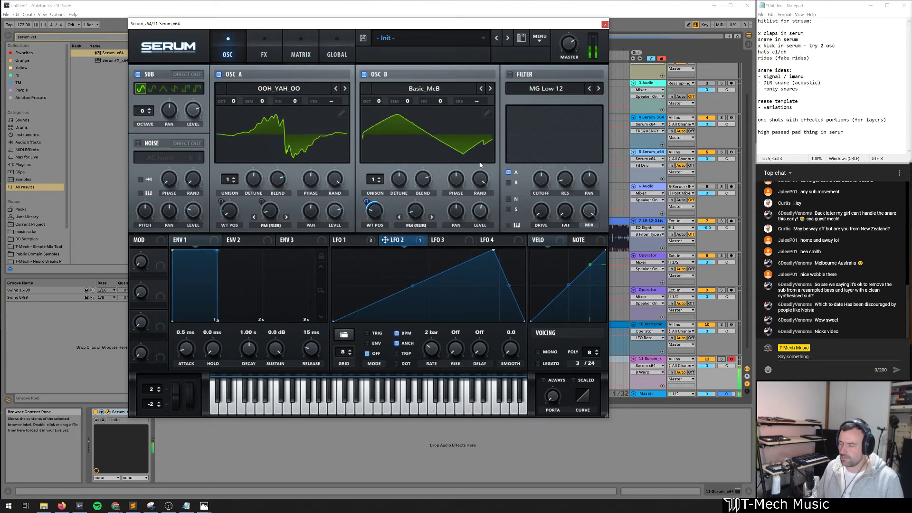
# Enable the MG Low 12 filter with a raised cutoff, adjust the master level and close the Serum window
pyautogui.click(510, 74)
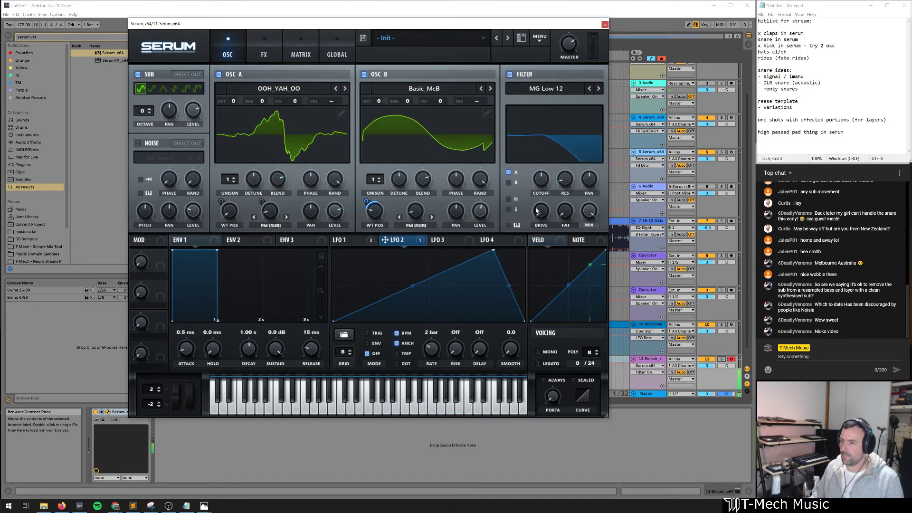
pyautogui.moveTo(540, 180); pyautogui.dragTo(537, 95)
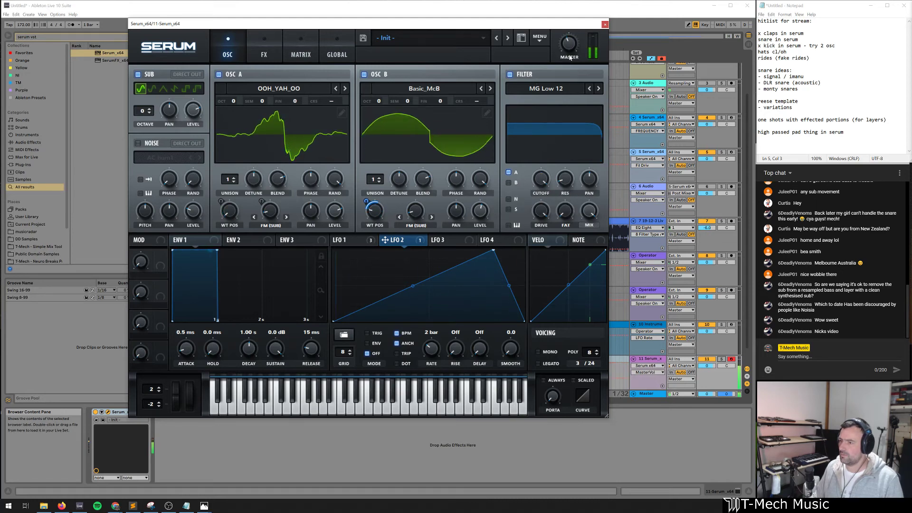
pyautogui.moveTo(564, 48); pyautogui.dragTo(570, 52)
pyautogui.click(605, 24)
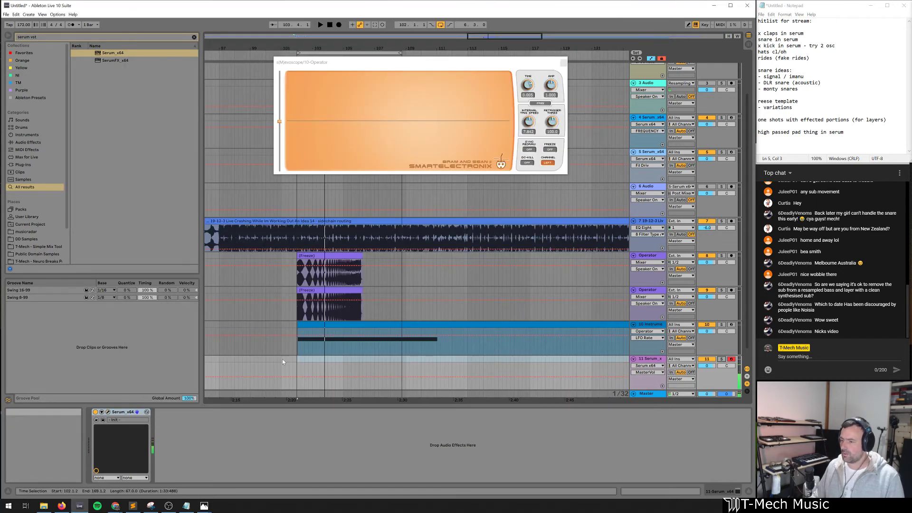
# Record a MIDI clip on the Serum track from 103.2.1, soloing the track and closing the oscilloscope window during the take
pyautogui.click(306, 366)
pyautogui.click(316, 363)
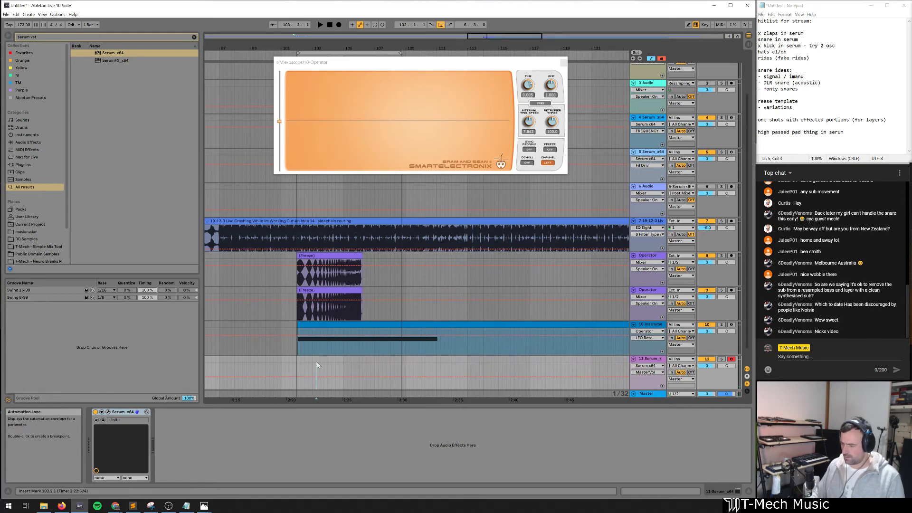
pyautogui.press('F9')
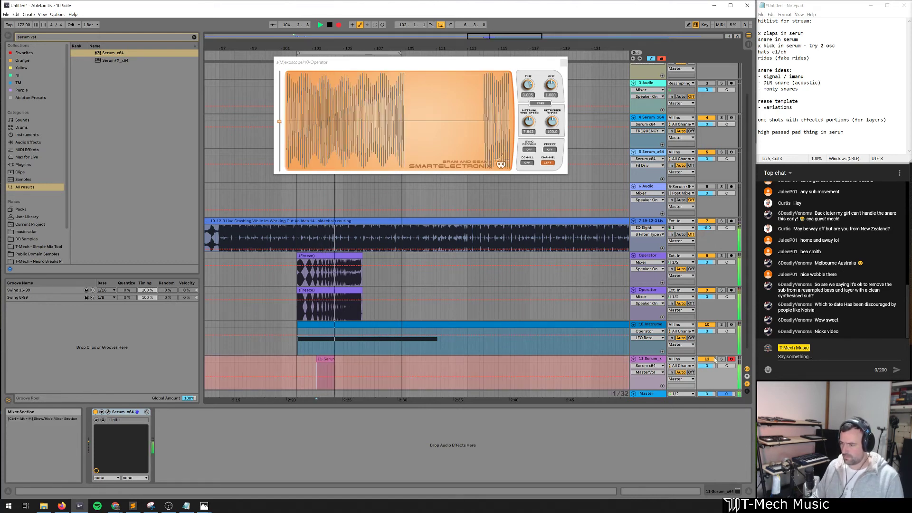
pyautogui.click(721, 359)
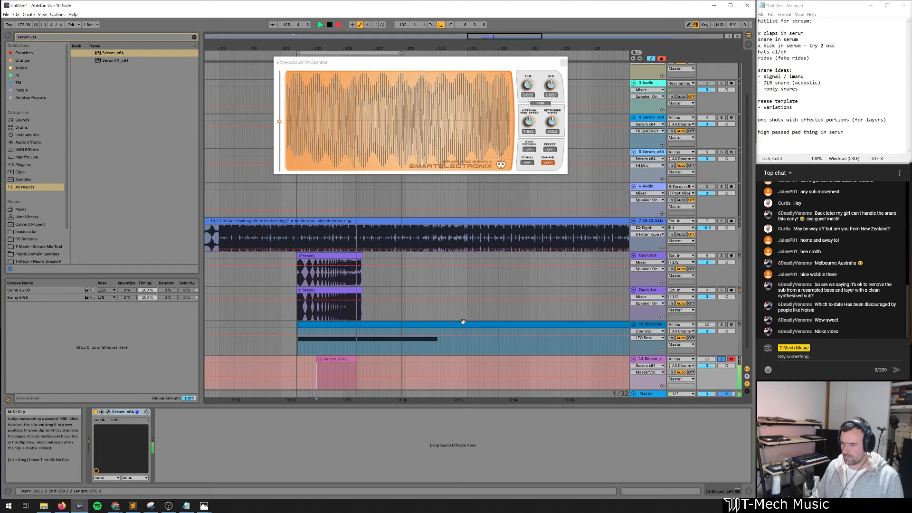
pyautogui.click(563, 62)
pyautogui.press('space')
# Play the newly recorded Serum clip briefly from its start
pyautogui.press('space')
pyautogui.scroll(-1, 487, 380)
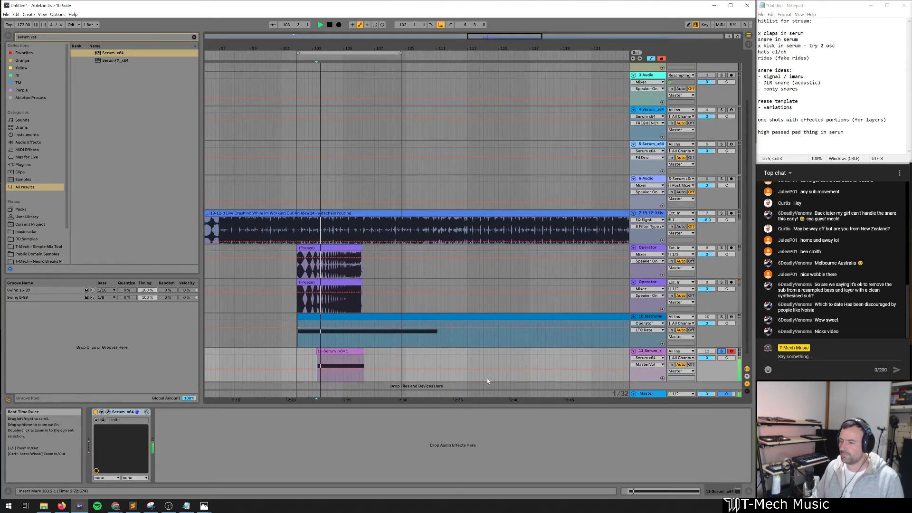
pyautogui.scroll(-1, 487, 381)
pyautogui.press('space')
pyautogui.rightClick(645, 341)
pyautogui.press('Escape')
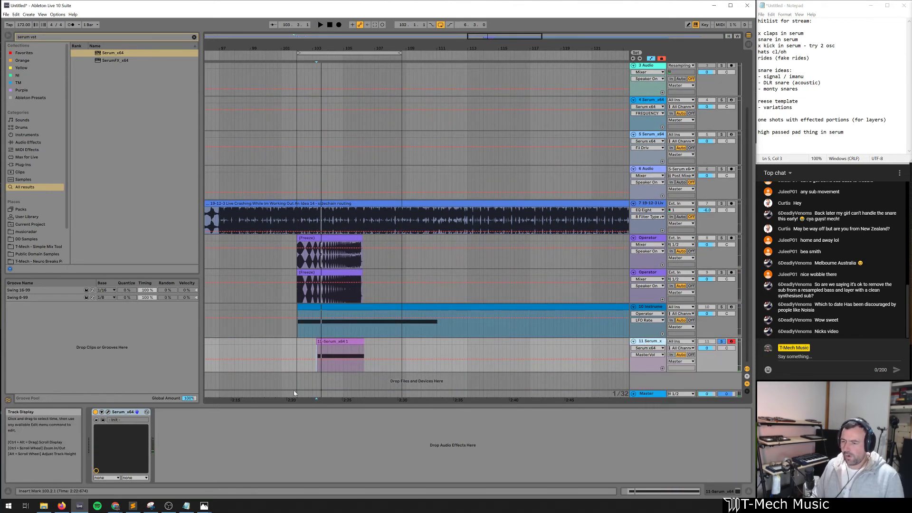
# Enter Configure mode on the Serum device, add the main filter's cutoff and resonance parameters, and lower the cutoff to its minimum
pyautogui.click(101, 411)
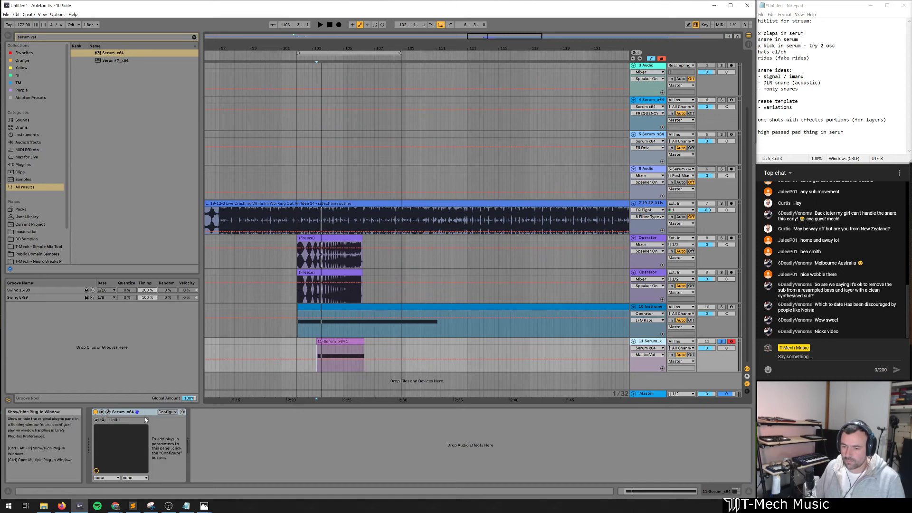
pyautogui.click(167, 412)
pyautogui.moveTo(541, 179); pyautogui.dragTo(541, 242)
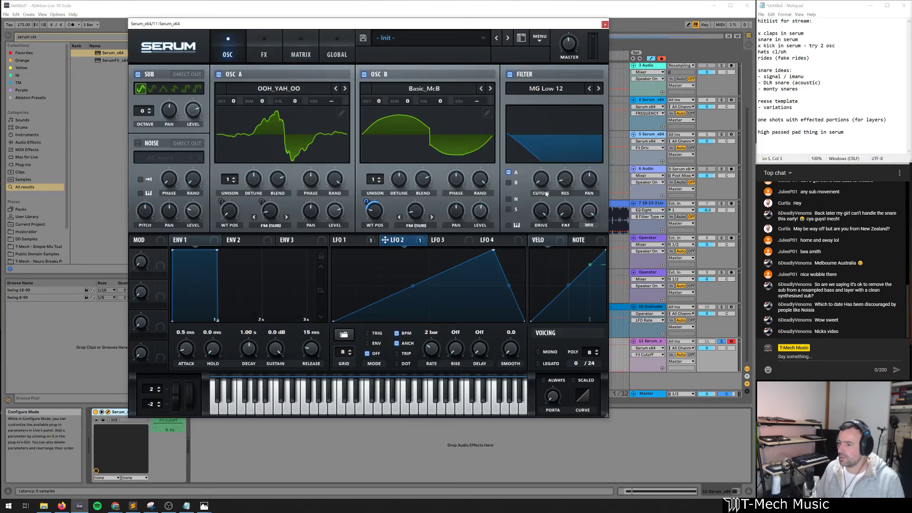
pyautogui.rightClick(541, 177)
pyautogui.click(536, 194)
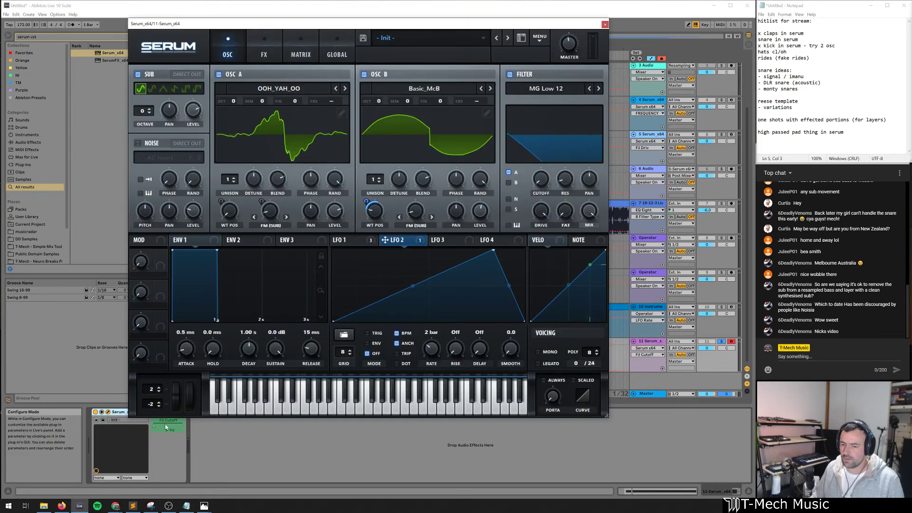
pyautogui.click(564, 185)
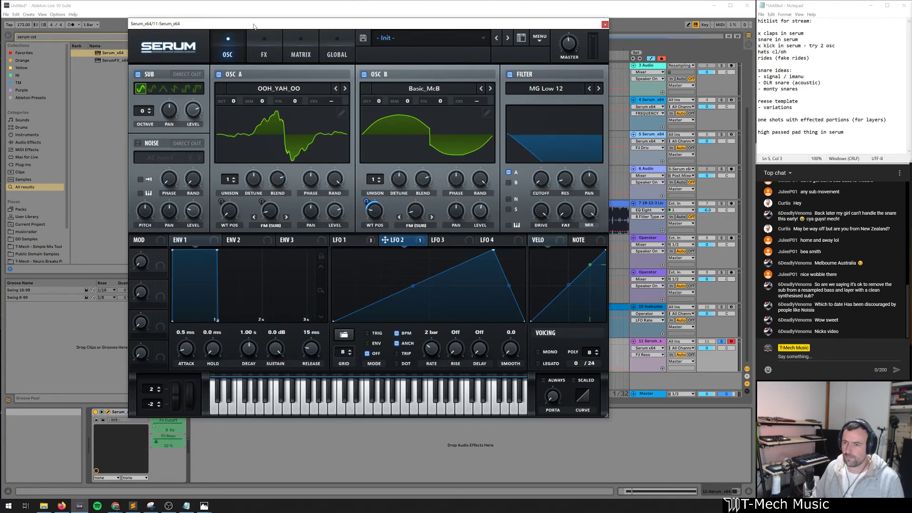
# Enable Serum's effects Filter, add its cutoff and resonance to the configured parameters, and set its type to MG Low 24
pyautogui.click(265, 57)
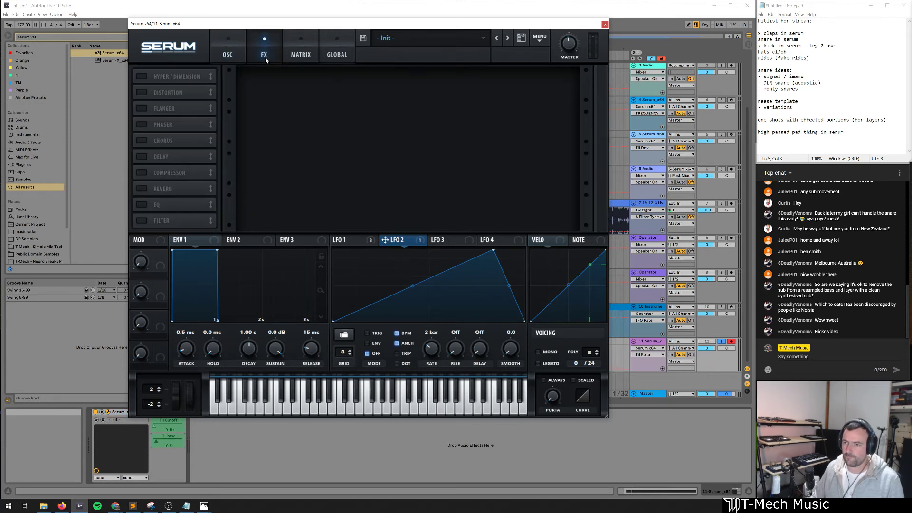
pyautogui.click(142, 220)
pyautogui.click(383, 87)
pyautogui.click(412, 84)
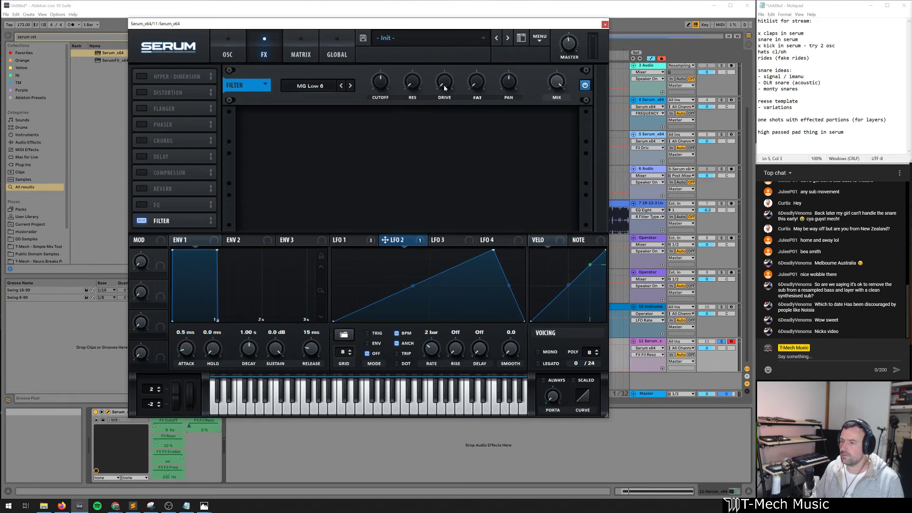
pyautogui.click(605, 26)
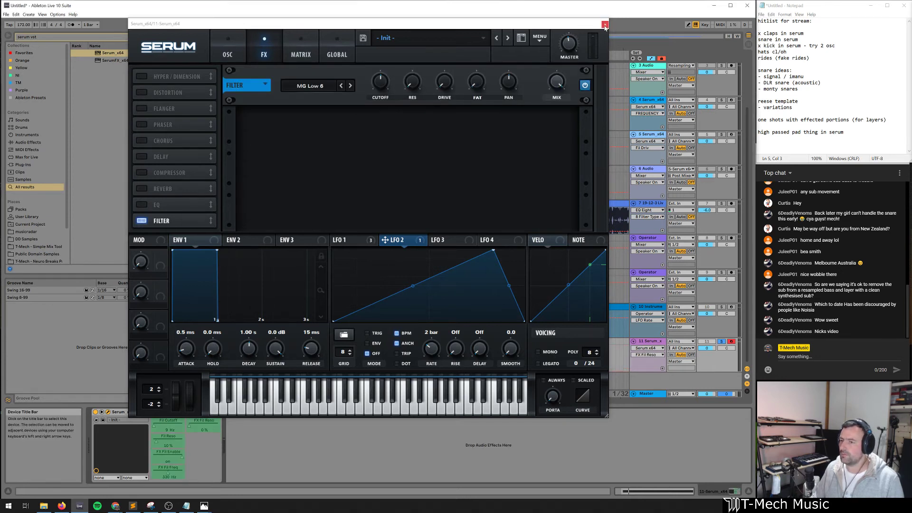
pyautogui.click(340, 87)
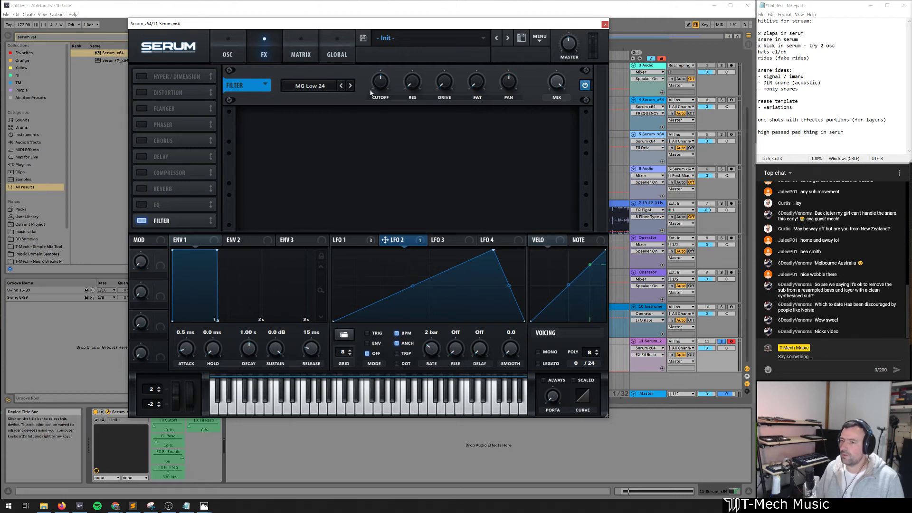
# Set Serum's effects filter type to Notch 12, close the plugin window, and leave Configure mode
pyautogui.click(309, 86)
pyautogui.moveTo(304, 96)
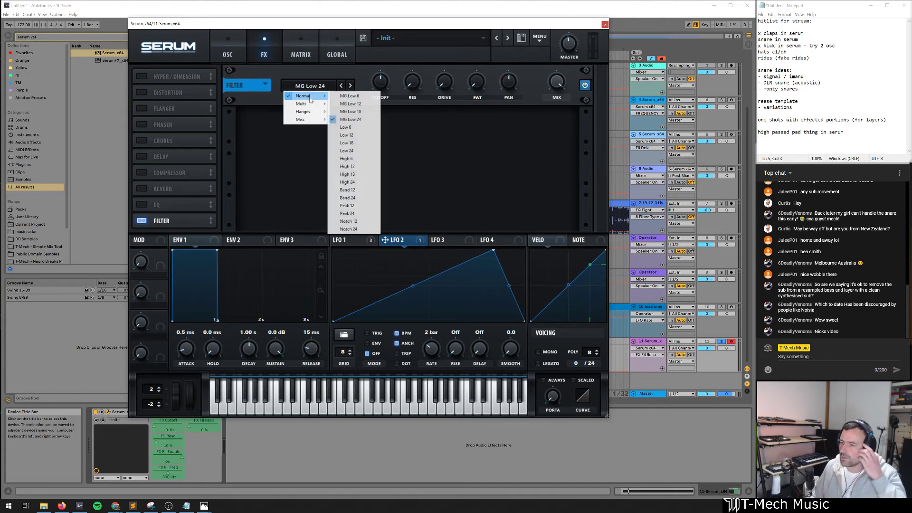
pyautogui.click(359, 222)
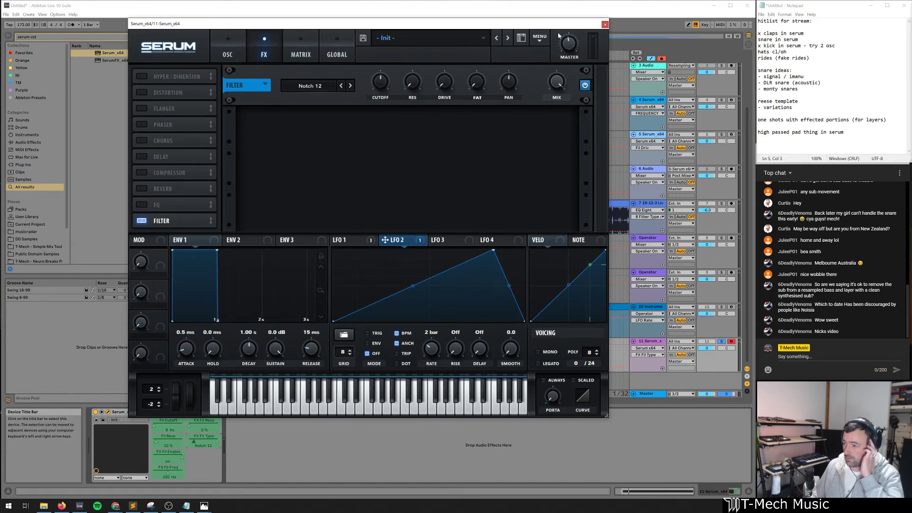
pyautogui.click(604, 23)
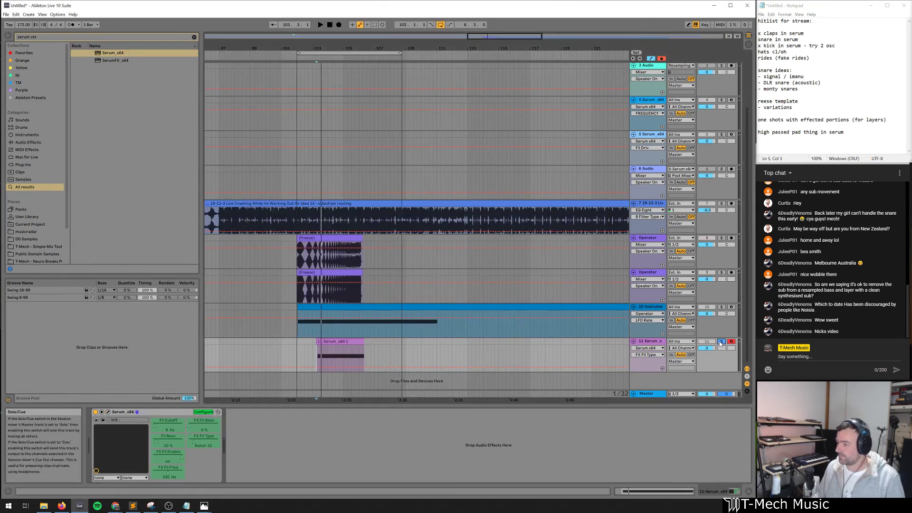
pyautogui.click(203, 412)
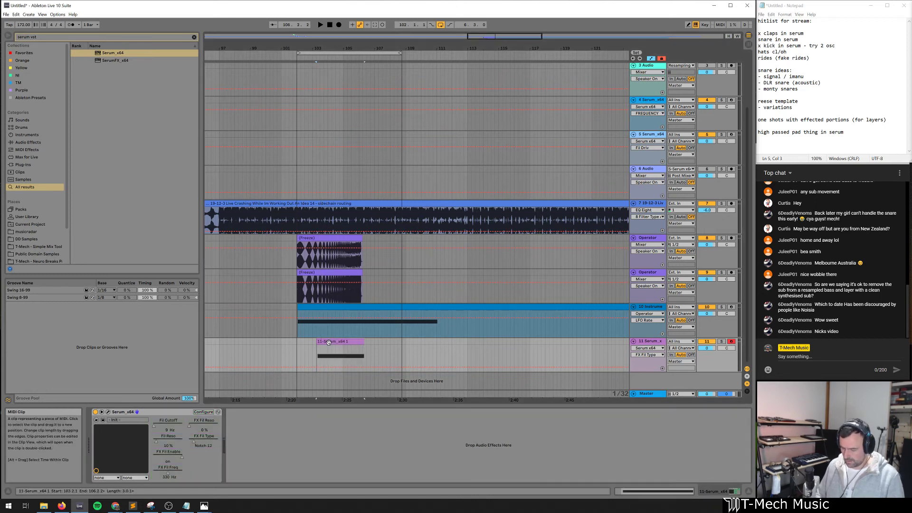
# Loop the recorded Serum clip's range, solo its track, and audition it briefly
pyautogui.hotkey('ctrl', 'l')
pyautogui.press('space')
pyautogui.click(721, 341)
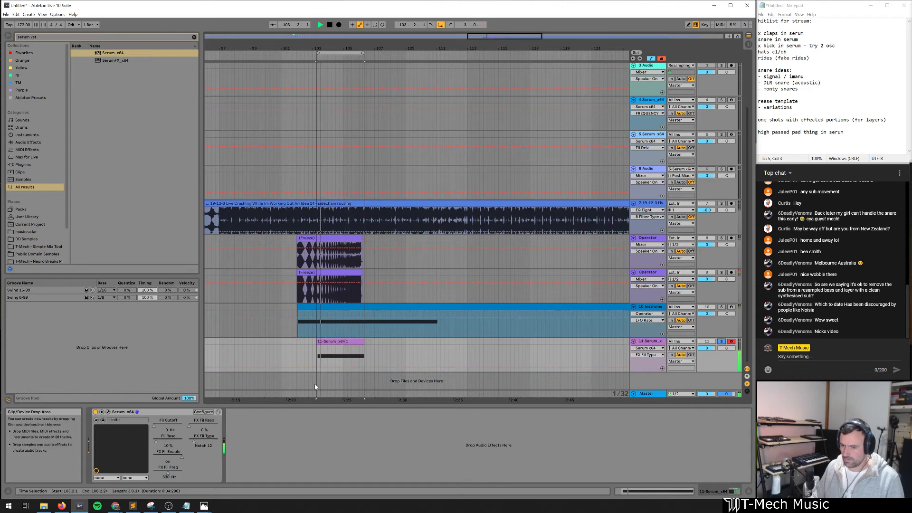
pyautogui.press('space')
# Try FX Fil Type automation with a zigzag shape over the Serum clip, audition it, and delete the automation
pyautogui.rightClick(208, 441)
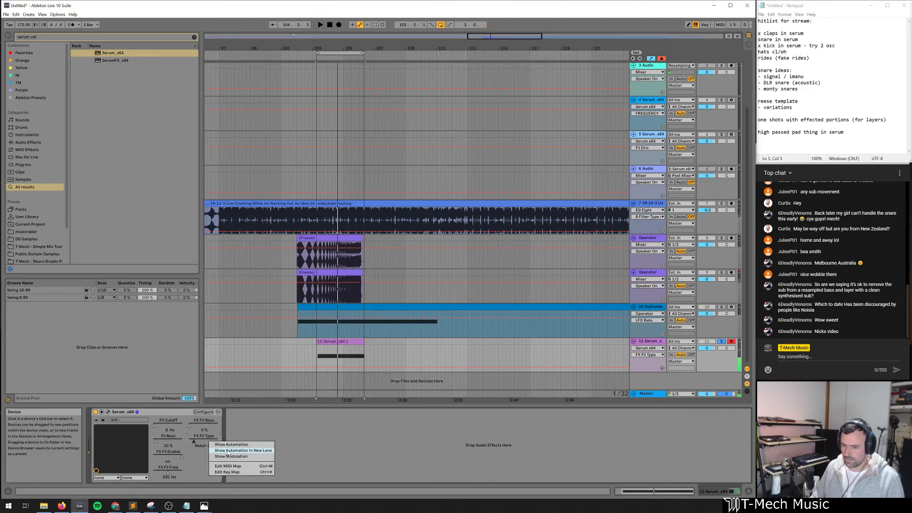
pyautogui.click(230, 451)
pyautogui.click(313, 386)
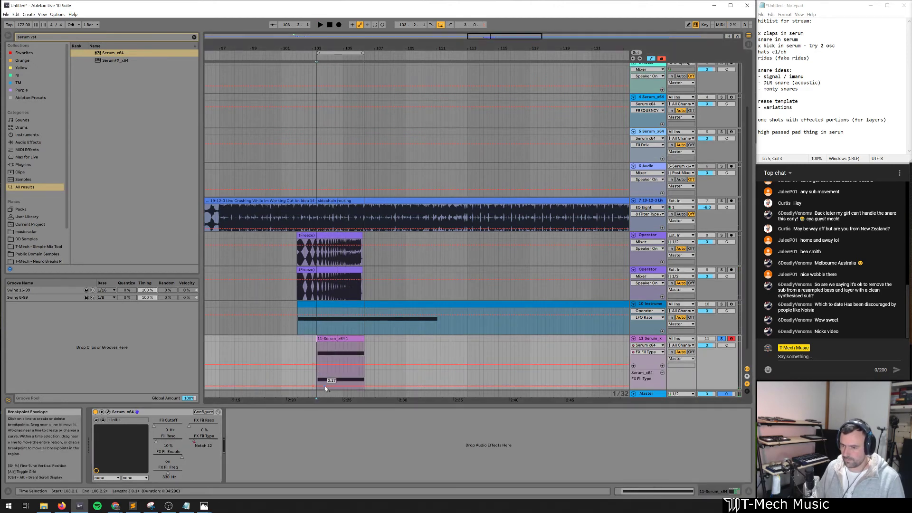
pyautogui.moveTo(323, 385); pyautogui.dragTo(377, 350)
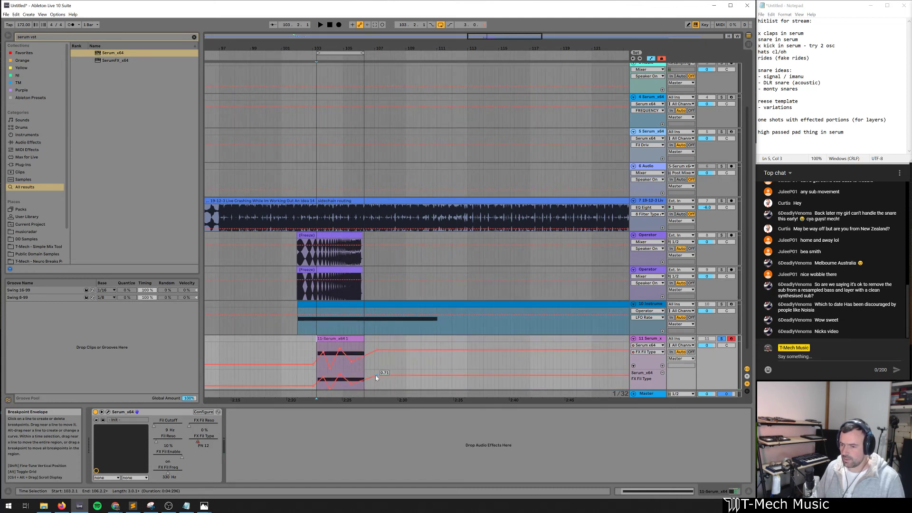
pyautogui.press('space')
pyautogui.press('space')
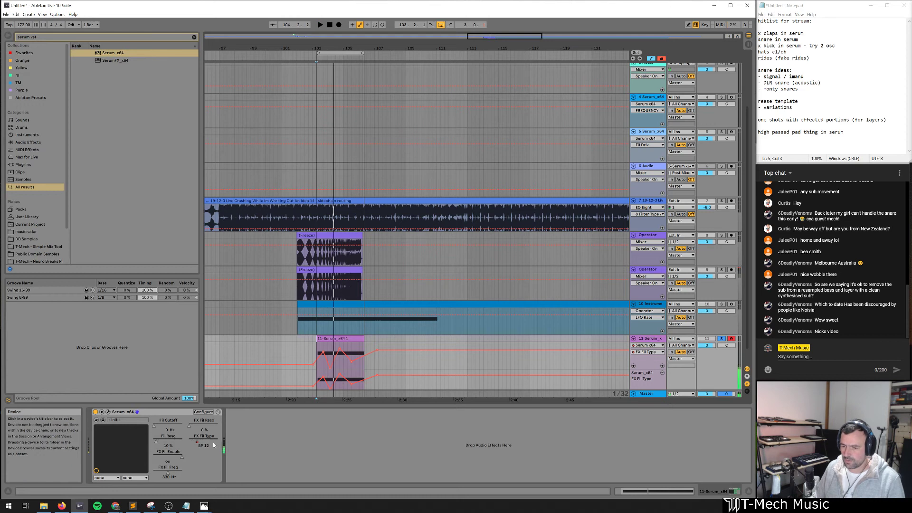
pyautogui.rightClick(213, 442)
pyautogui.click(233, 469)
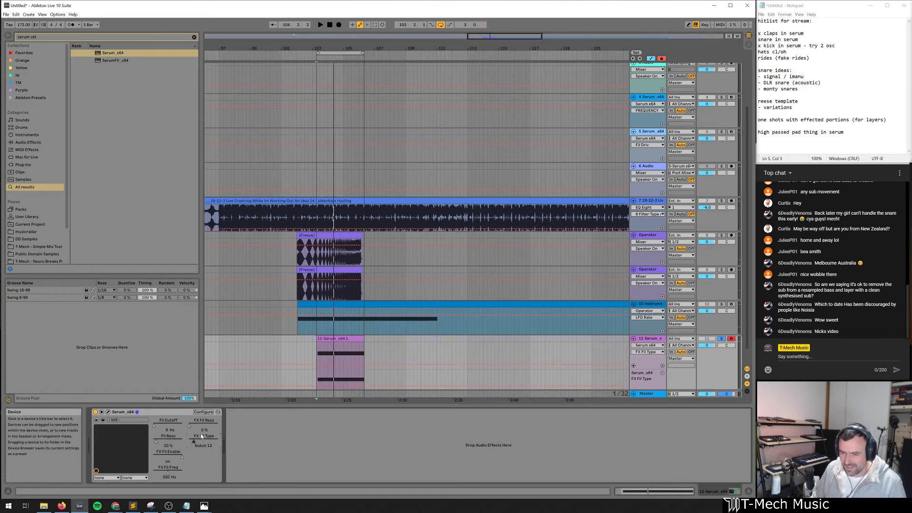
# Replace the FX Fil Type lane with an FX Fil Freq lane, draw zigzag automation across the Serum clip, and audition it
pyautogui.rightClick(172, 474)
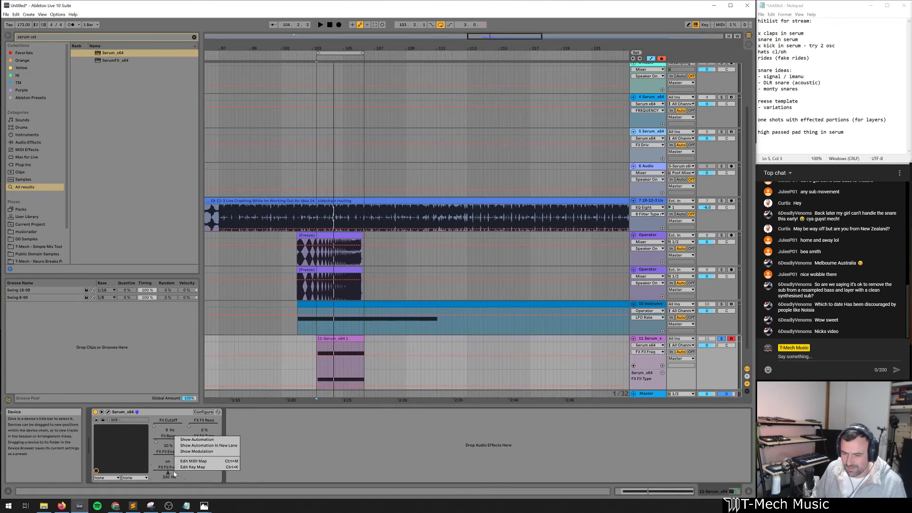
pyautogui.click(200, 445)
pyautogui.click(661, 373)
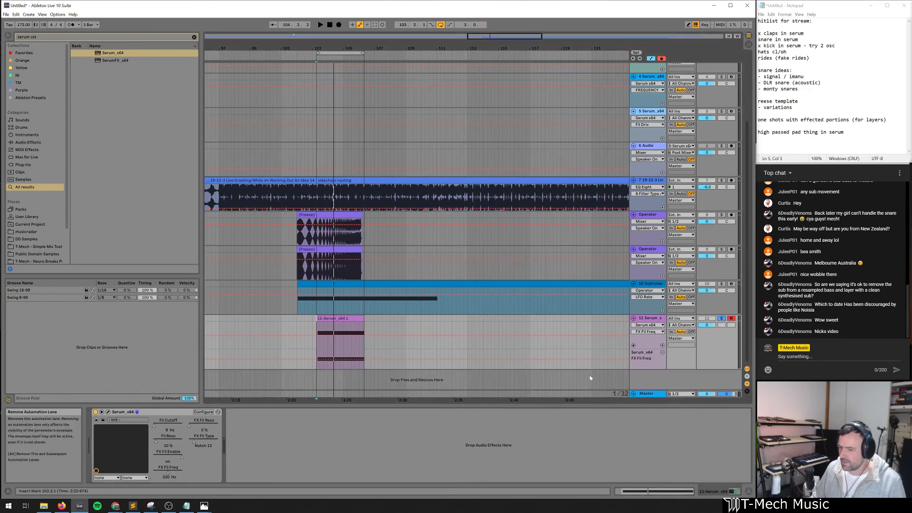
pyautogui.moveTo(324, 361)
pyautogui.mouseDown()
pyautogui.moveTo(331, 368)
pyautogui.moveTo(339, 353)
pyautogui.mouseUp()
pyautogui.moveTo(347, 353); pyautogui.dragTo(374, 355)
pyautogui.press('space')
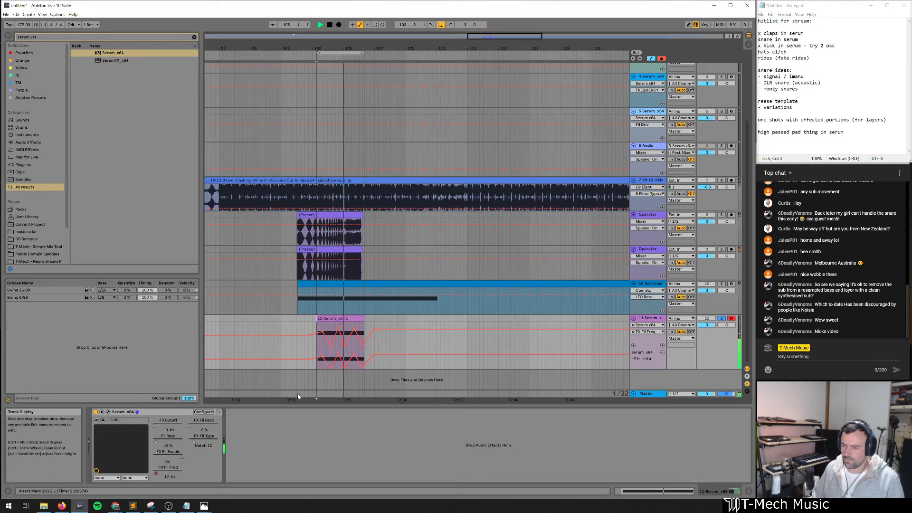
pyautogui.press('space')
# Show Serum's Fil Cutoff automation in a new lane and draw a zigzag sweep across the clip
pyautogui.rightClick(173, 428)
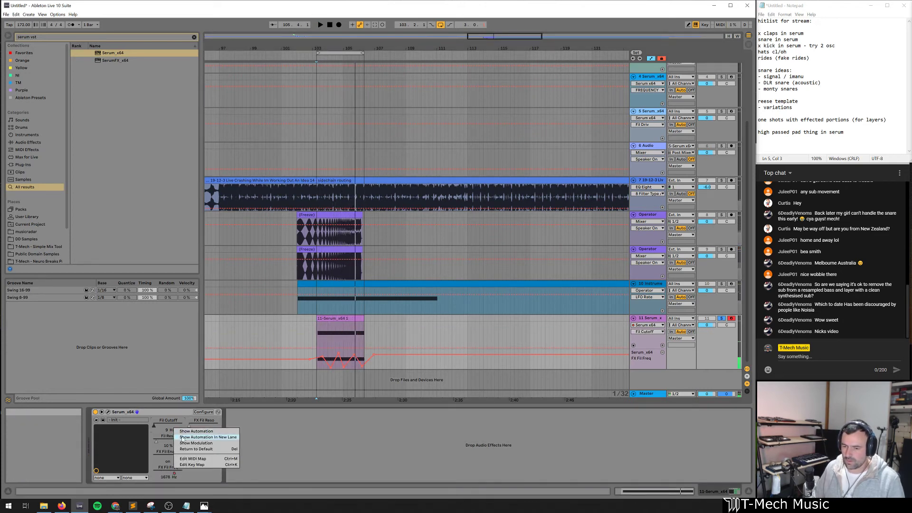
pyautogui.click(191, 439)
pyautogui.click(307, 368)
pyautogui.moveTo(314, 368); pyautogui.dragTo(369, 353)
pyautogui.click(356, 357)
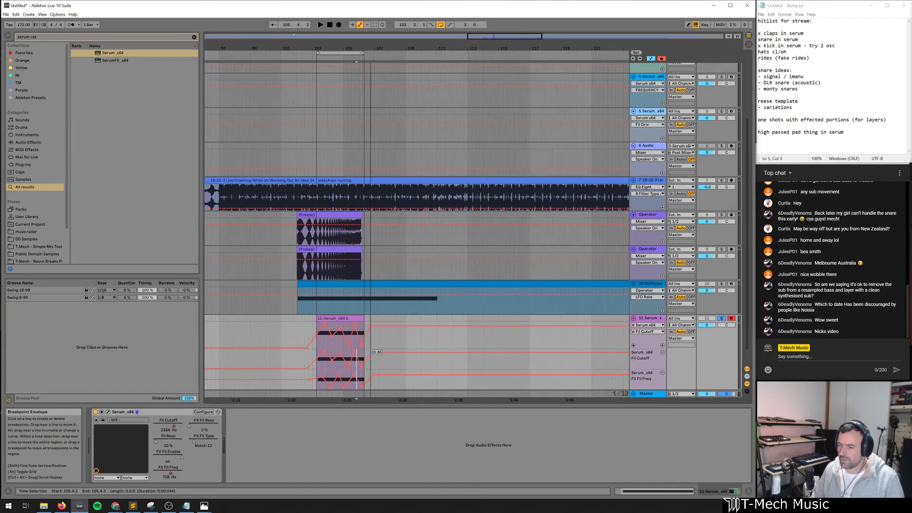
# Play the loop from 103.2.1 while raising Fil Reso to 22 % and FX Fil Reso to 27 %
pyautogui.press('space')
pyautogui.press('space')
pyautogui.click(317, 361)
pyautogui.press('space')
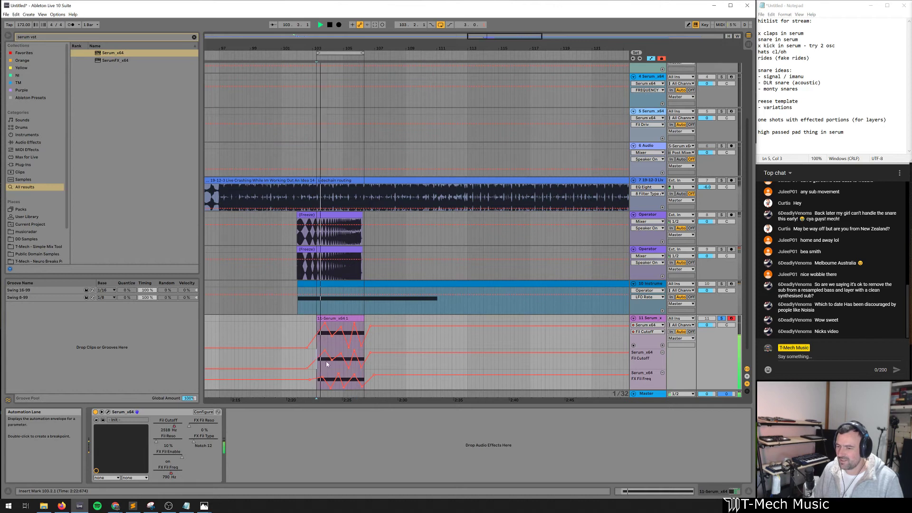
pyautogui.click(157, 442)
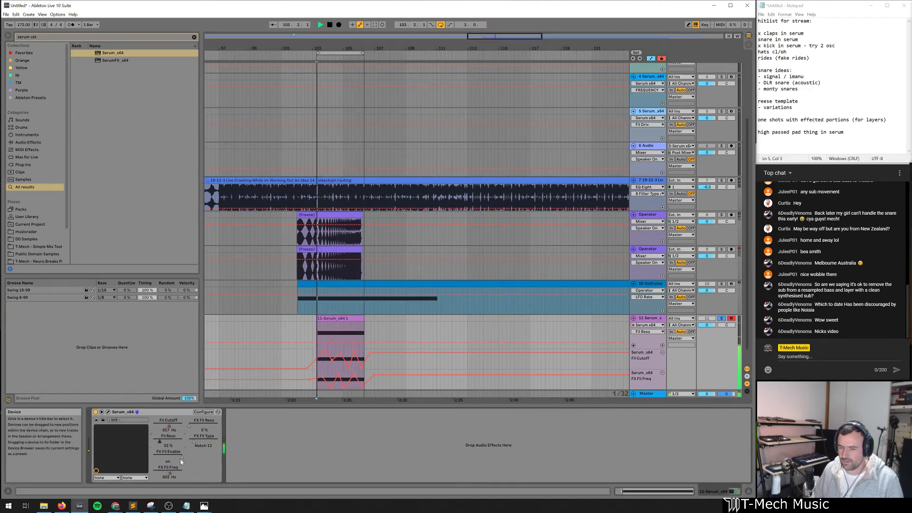
pyautogui.moveTo(189, 426); pyautogui.dragTo(196, 426)
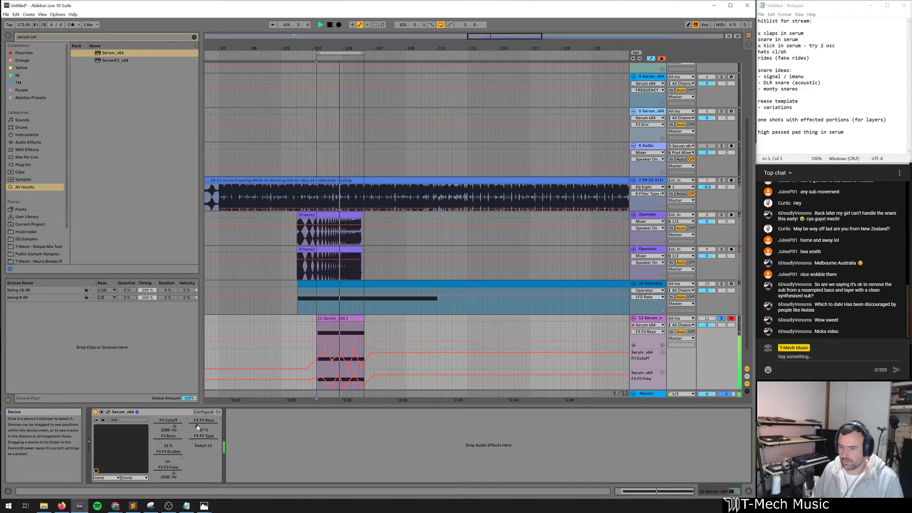
pyautogui.scroll(-2, 580, 330)
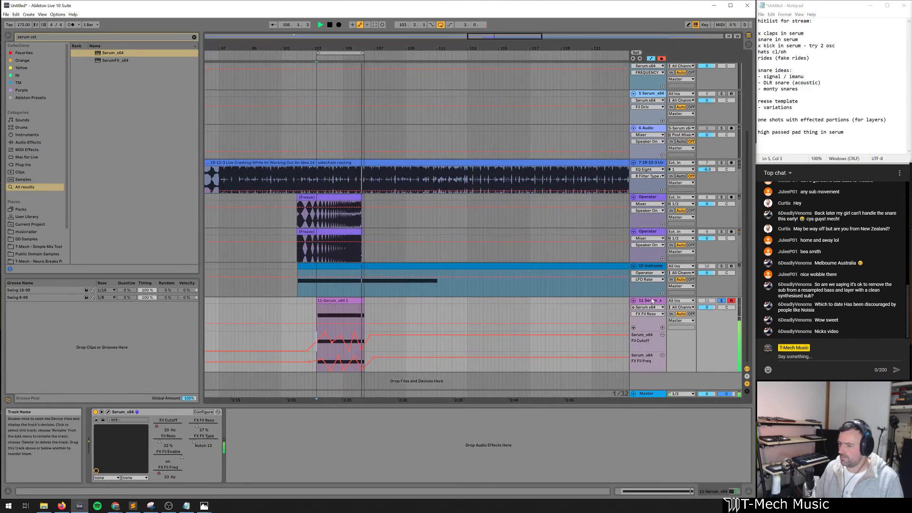
pyautogui.press('space')
# Insert an audio track below the Serum track, set its input to Resampling, and arm it for recording
pyautogui.rightClick(651, 301)
pyautogui.click(649, 302)
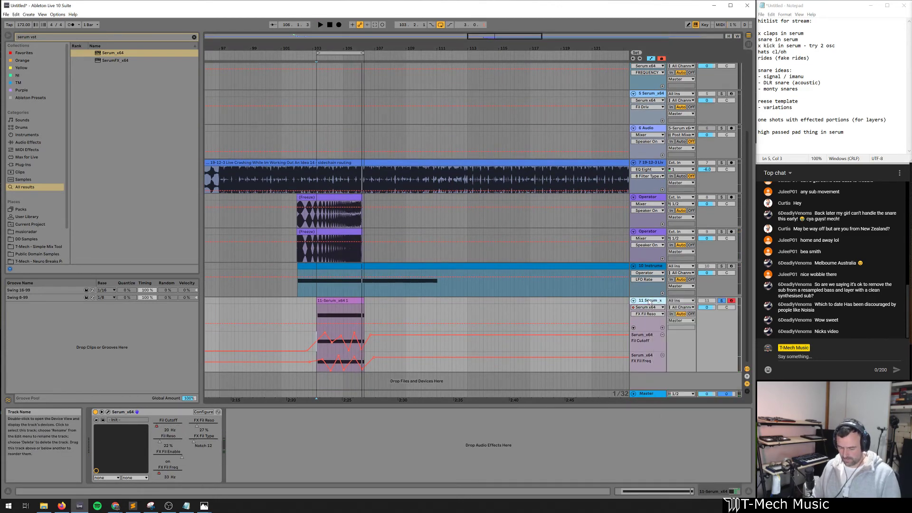
pyautogui.hotkey('ctrl', 't')
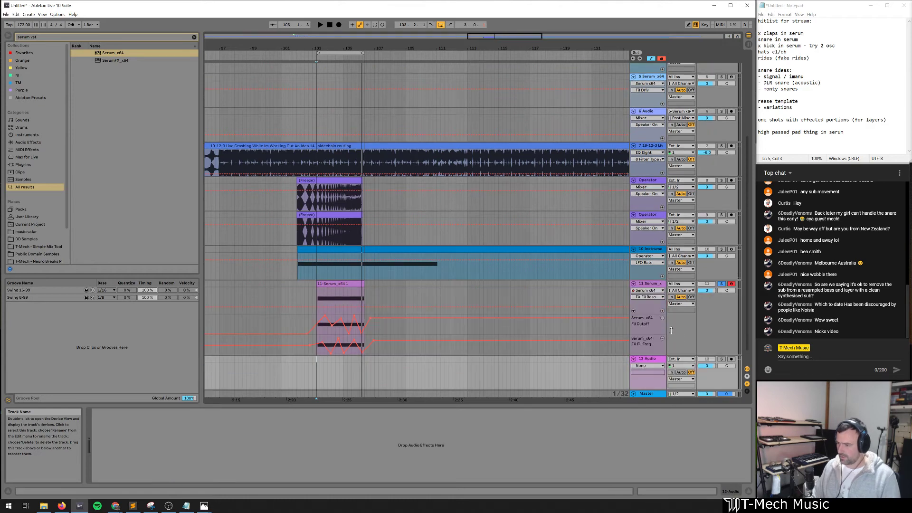
pyautogui.click(688, 360)
pyautogui.click(684, 378)
pyautogui.click(732, 359)
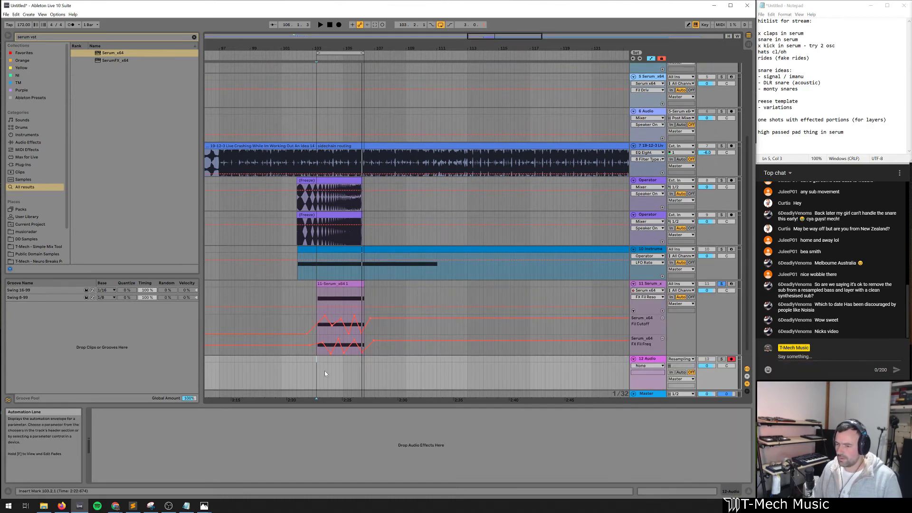
# Resample the Serum bass onto the new audio track, starting at 102.4.3 just before the clip
pyautogui.click(315, 358)
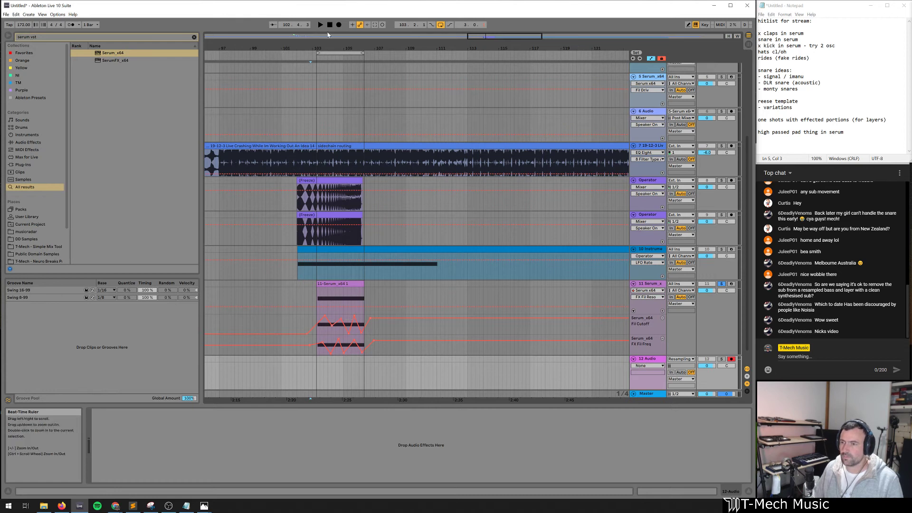
pyautogui.press('F9')
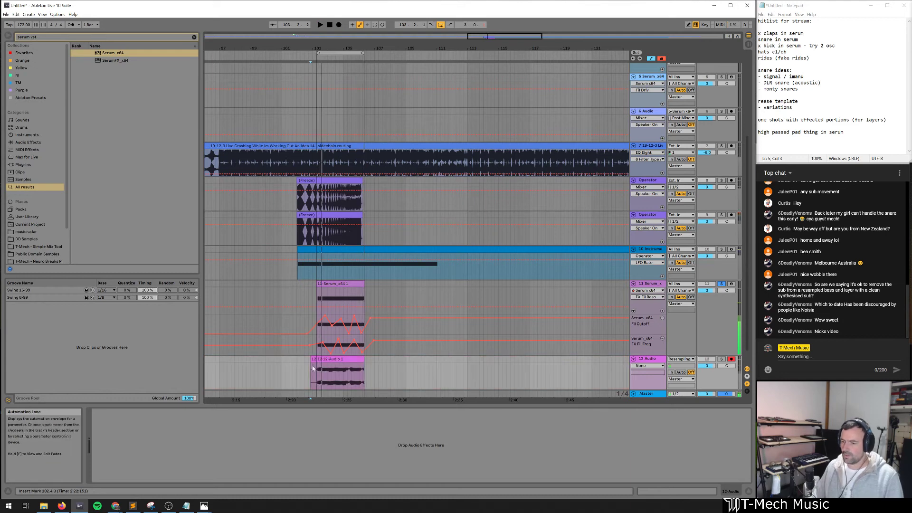
pyautogui.press('space')
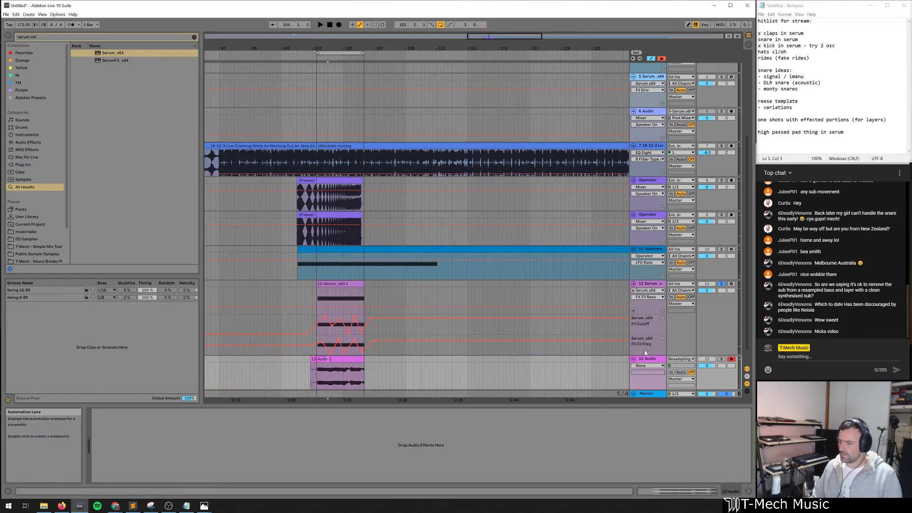
# Insert a MIDI track, load Simpler onto it, and place the resampled audio clip in it
pyautogui.hotkey('ctrl', 'shift', 't')
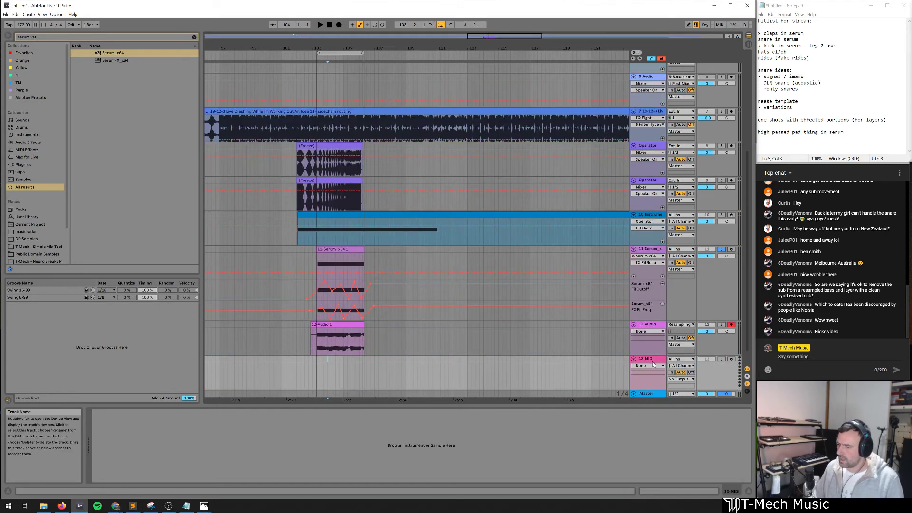
pyautogui.hotkey('ctrl', 'f')
pyautogui.write('simple')
pyautogui.press('Down')
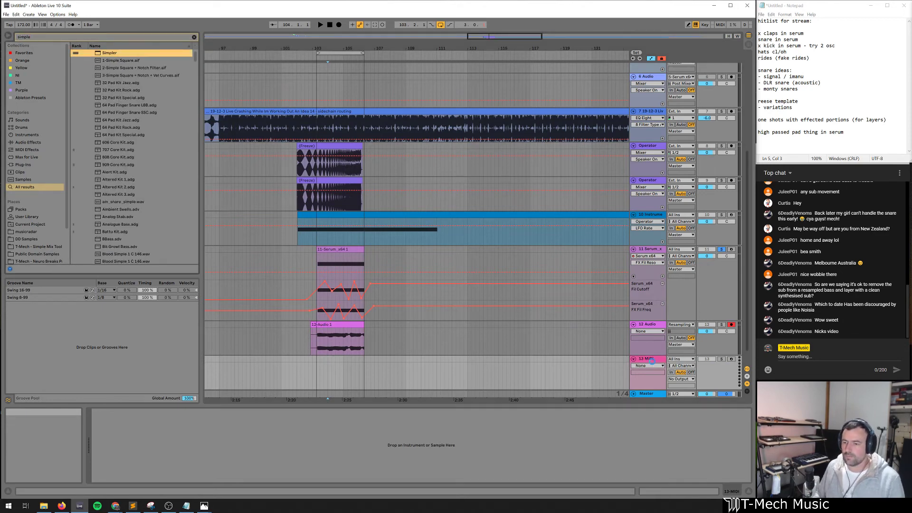
pyautogui.press('Return')
pyautogui.moveTo(340, 324); pyautogui.dragTo(255, 439)
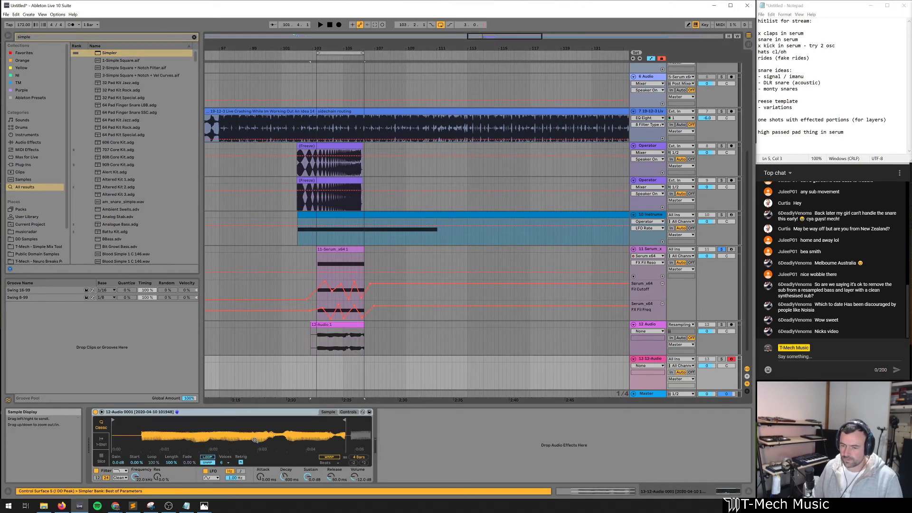
# Normalize the sample's volume in Simpler and add the MixBuss Saturator - T-Mech rack after it
pyautogui.rightClick(232, 429)
pyautogui.click(257, 459)
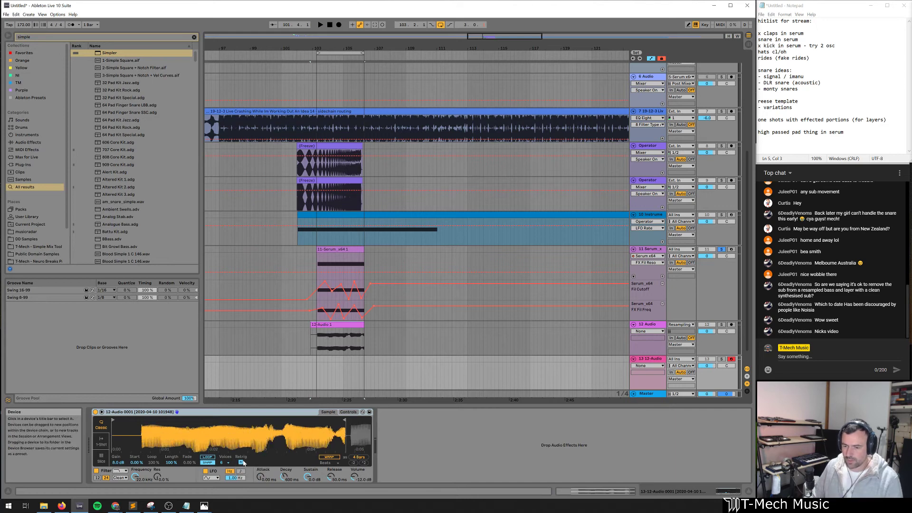
pyautogui.hotkey('ctrl', 'f')
pyautogui.write('mixbus')
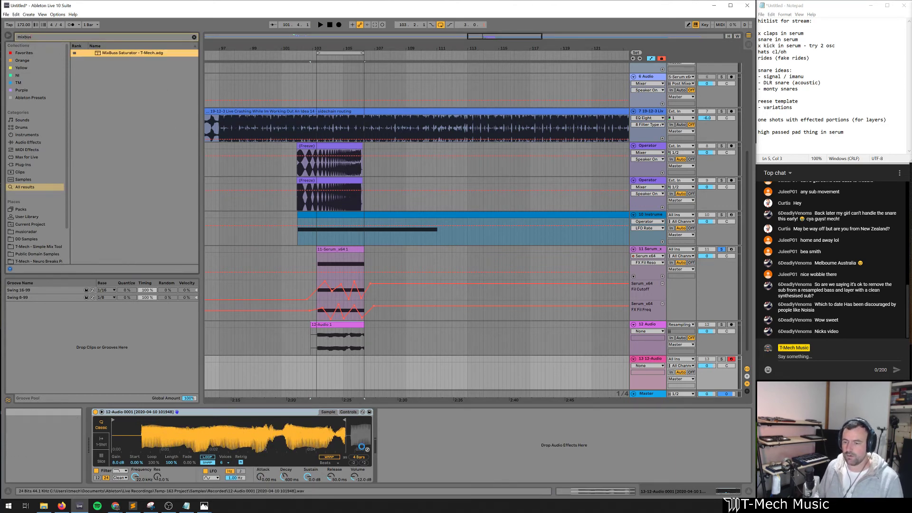
pyautogui.press('Return')
# Audition the Simpler track soloed, and turn its solo off
pyautogui.press('space')
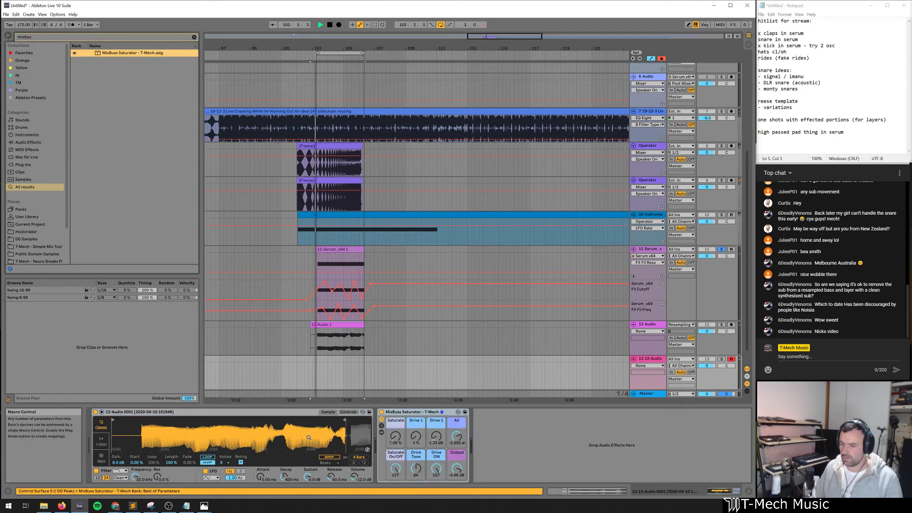
pyautogui.click(721, 359)
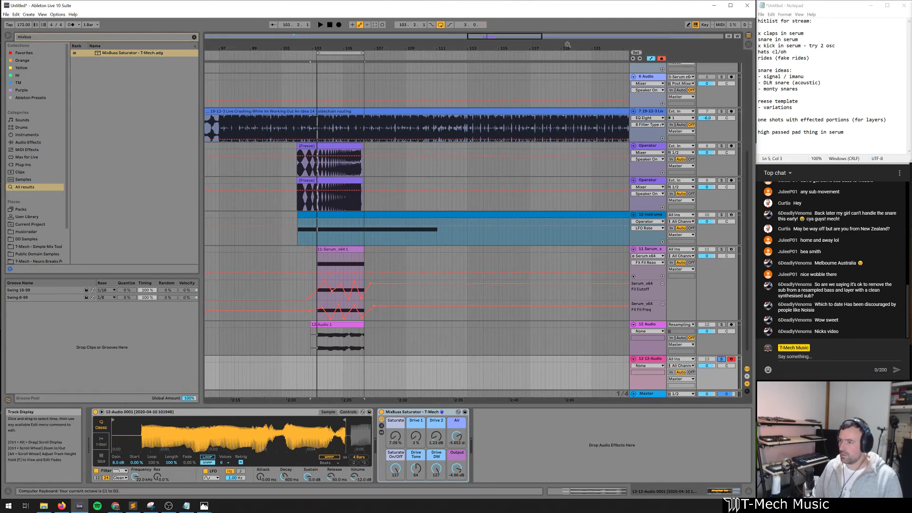
pyautogui.moveTo(567, 47); pyautogui.dragTo(326, 16)
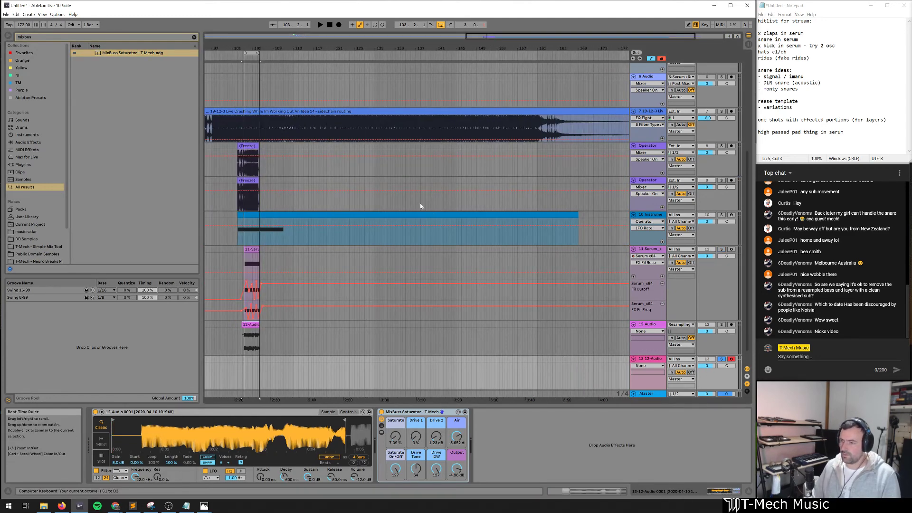
pyautogui.click(724, 362)
# Mute track 7 with the sidechain routing audio, and loop four bars from 145.1.1 on the Simpler track
pyautogui.click(707, 111)
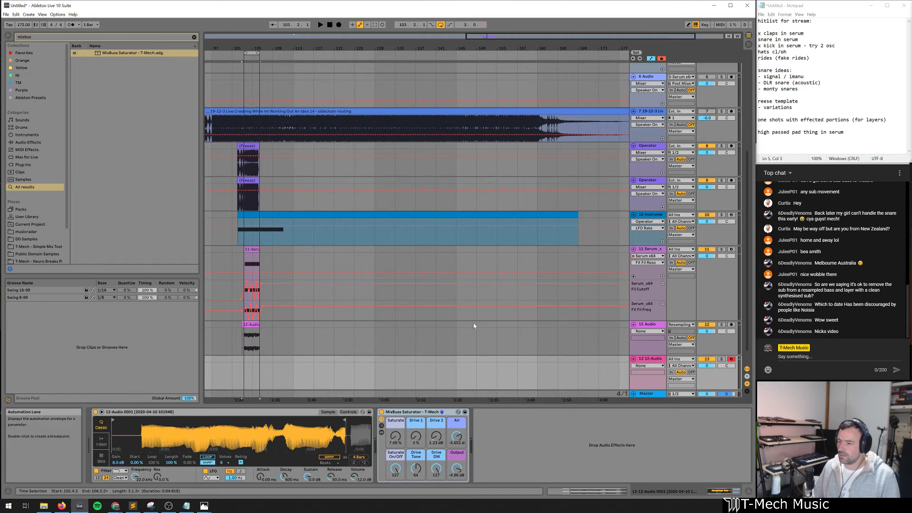
pyautogui.moveTo(457, 358); pyautogui.dragTo(478, 359)
pyautogui.hotkey('ctrl', 'l')
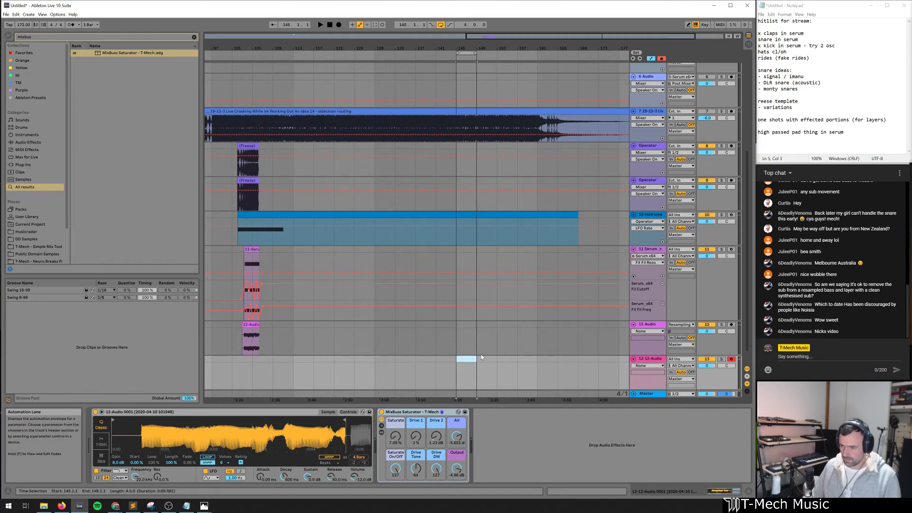
# While the loop plays, move the Simpler sample's start marker to about the middle of the waveform and raise its attack slightly
pyautogui.press('space')
pyautogui.scroll(-1, 380, 333)
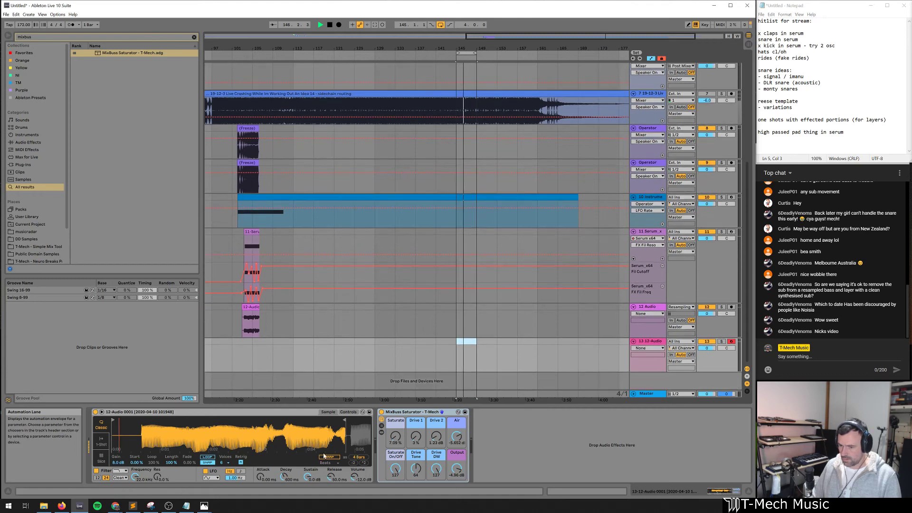
pyautogui.moveTo(114, 420)
pyautogui.mouseDown()
pyautogui.moveTo(192, 427)
pyautogui.moveTo(186, 434)
pyautogui.moveTo(174, 421)
pyautogui.moveTo(225, 422)
pyautogui.moveTo(207, 420)
pyautogui.mouseUp()
pyautogui.press('z')
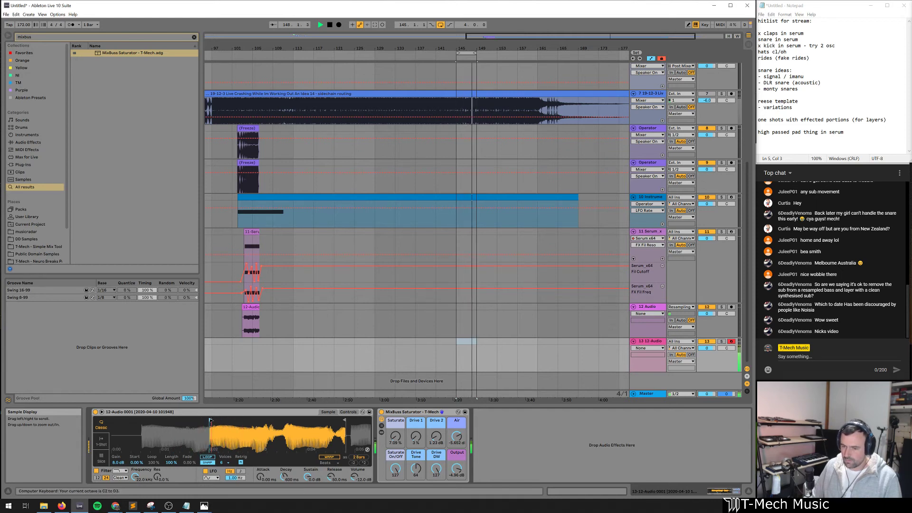
pyautogui.click(352, 413)
pyautogui.click(334, 459)
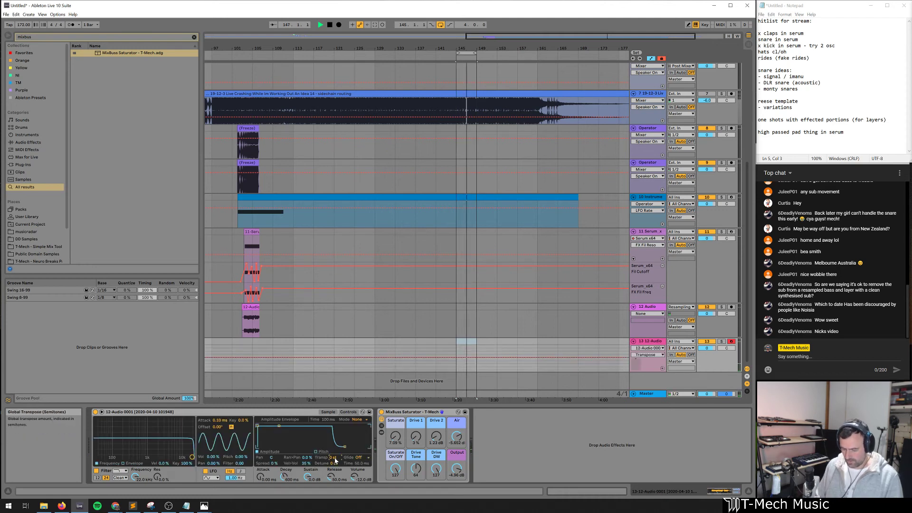
pyautogui.click(328, 412)
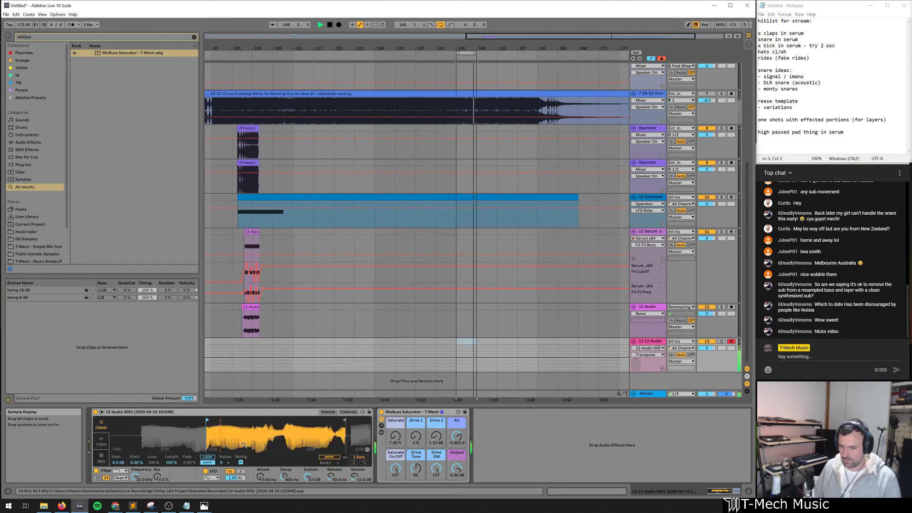
pyautogui.moveTo(209, 425)
pyautogui.mouseDown()
pyautogui.moveTo(260, 422)
pyautogui.moveTo(247, 421)
pyautogui.mouseUp()
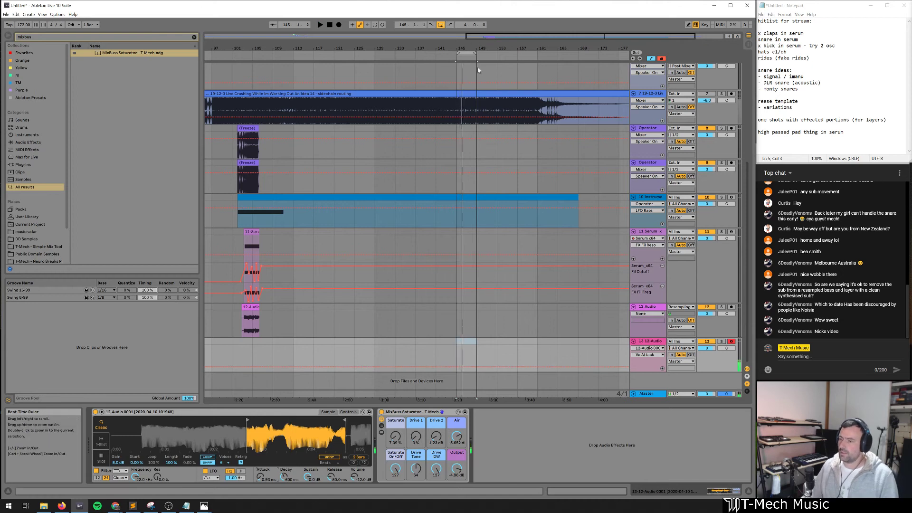
pyautogui.press('space')
# Browse DD Samples to T-Mech Neuro Breaks Vol 1's Full Loops folder and place TM_NB_Loops_Full (5).wav on a new track at 145.1.1
pyautogui.hotkey('ctrl', 'f')
pyautogui.press('Escape')
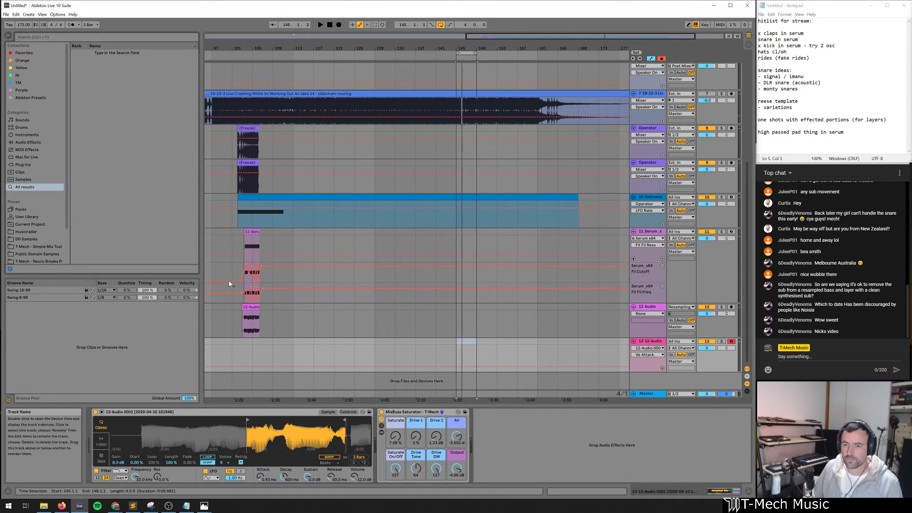
pyautogui.click(30, 238)
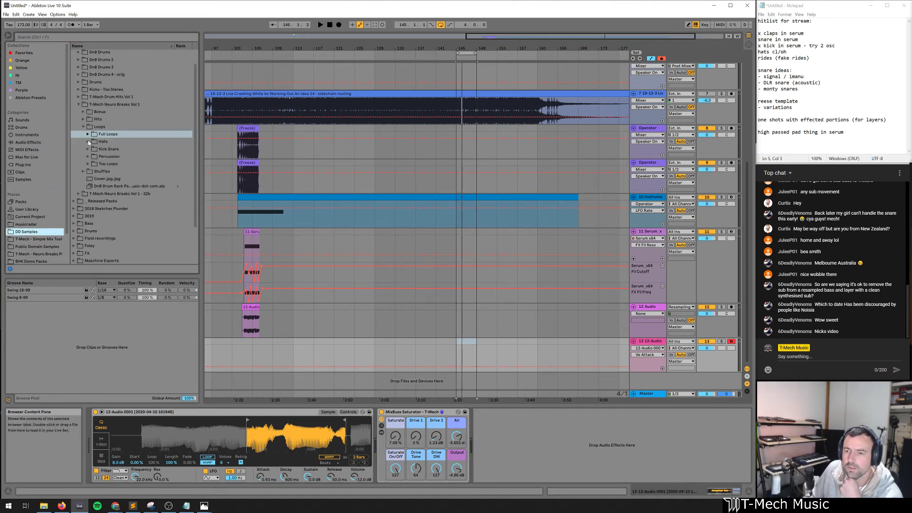
pyautogui.click(88, 135)
pyautogui.click(115, 172)
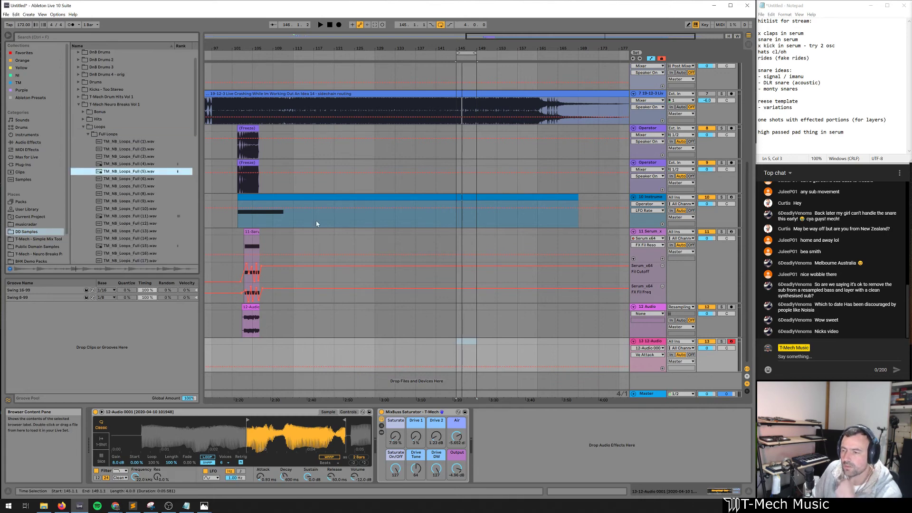
pyautogui.moveTo(115, 175); pyautogui.dragTo(455, 384)
pyautogui.moveTo(465, 47); pyautogui.dragTo(403, 295)
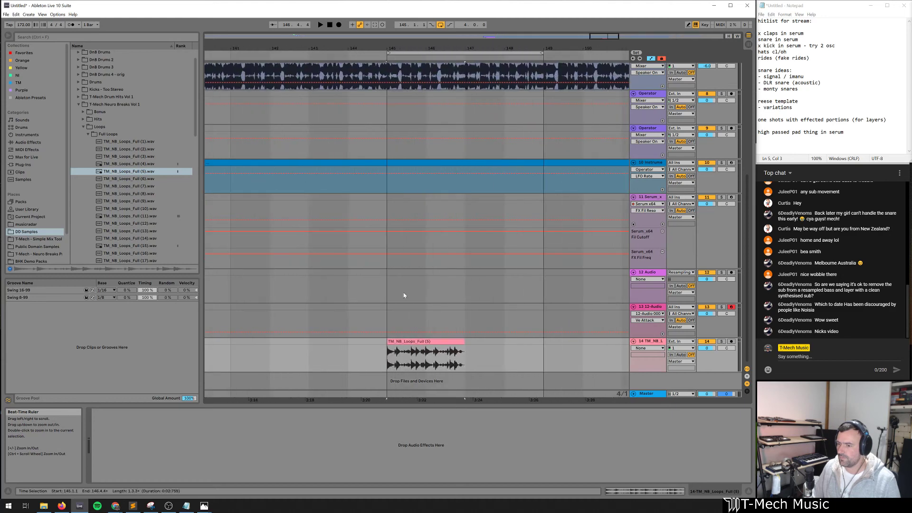
# Enable Warp on the drum loop clip and stretch it so the second bar's first hit aligns with bar 2
pyautogui.click(465, 352)
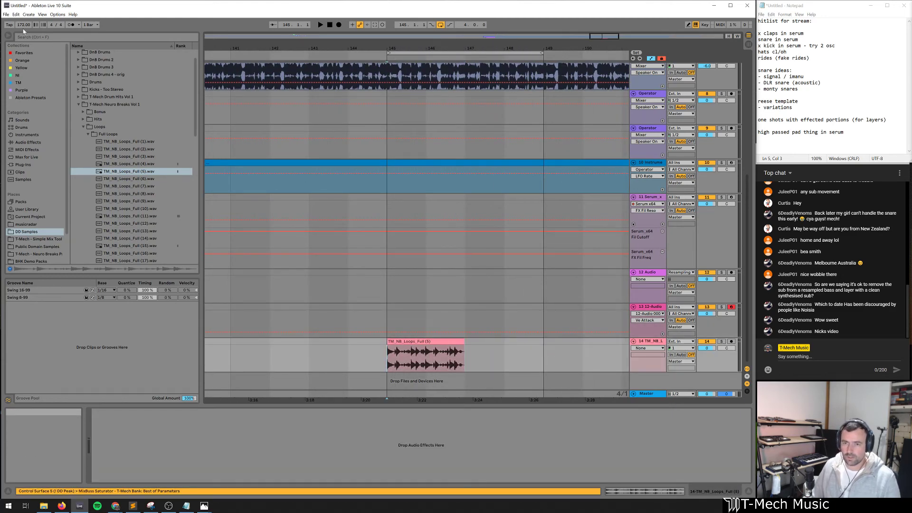
pyautogui.press('Escape')
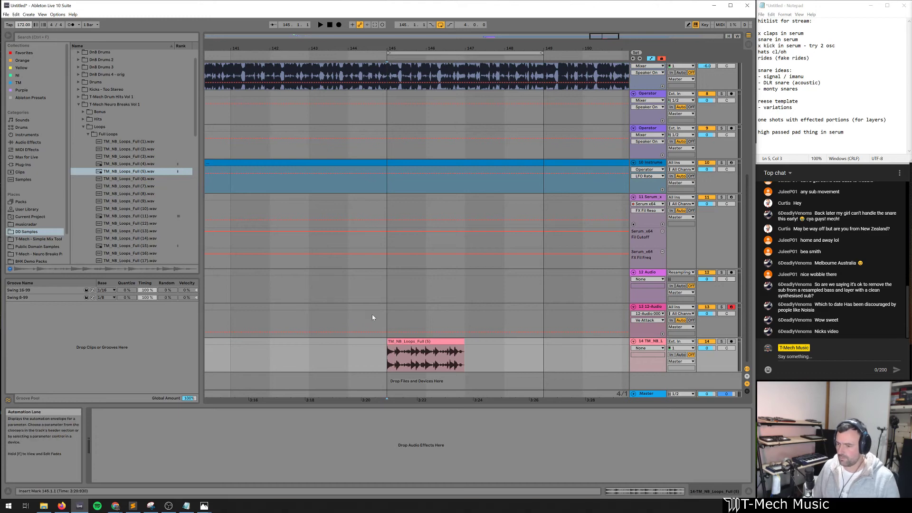
pyautogui.hotkey('shift', 'Tab')
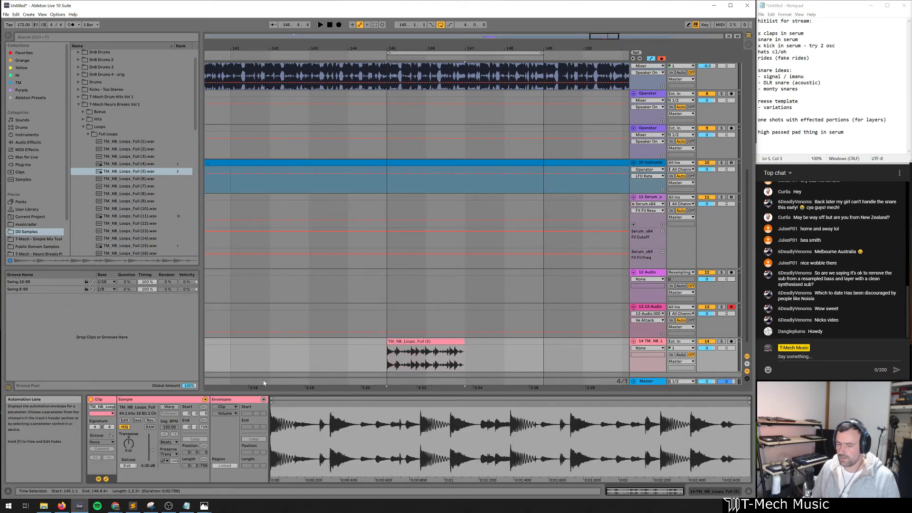
pyautogui.click(169, 407)
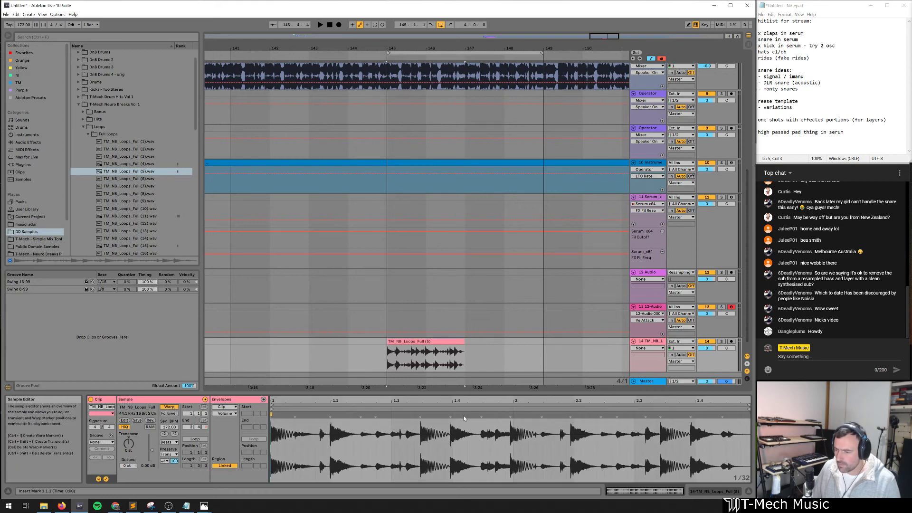
pyautogui.moveTo(511, 414)
pyautogui.mouseDown()
pyautogui.moveTo(521, 414)
pyautogui.moveTo(513, 417)
pyautogui.mouseUp()
# Turn on looping for the drum clip, extend it to 149.1.1, and audition it
pyautogui.moveTo(463, 342); pyautogui.dragTo(512, 344)
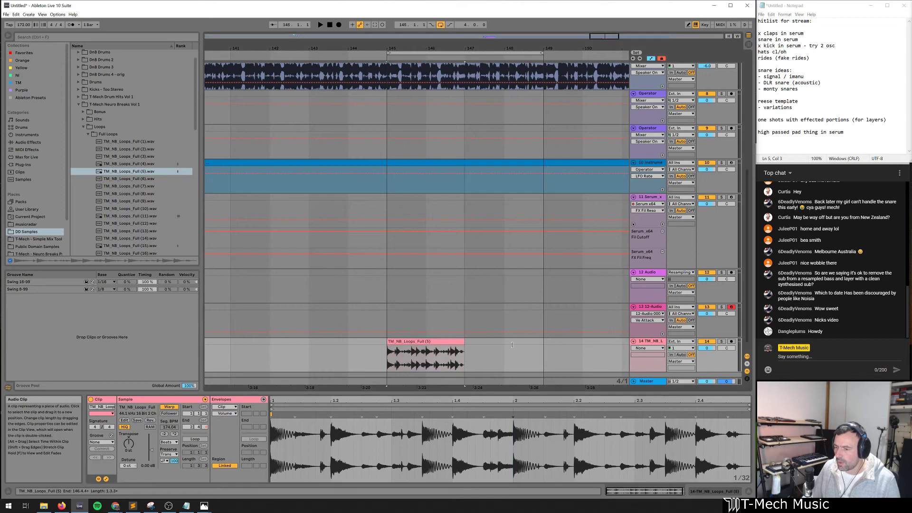
pyautogui.click(195, 439)
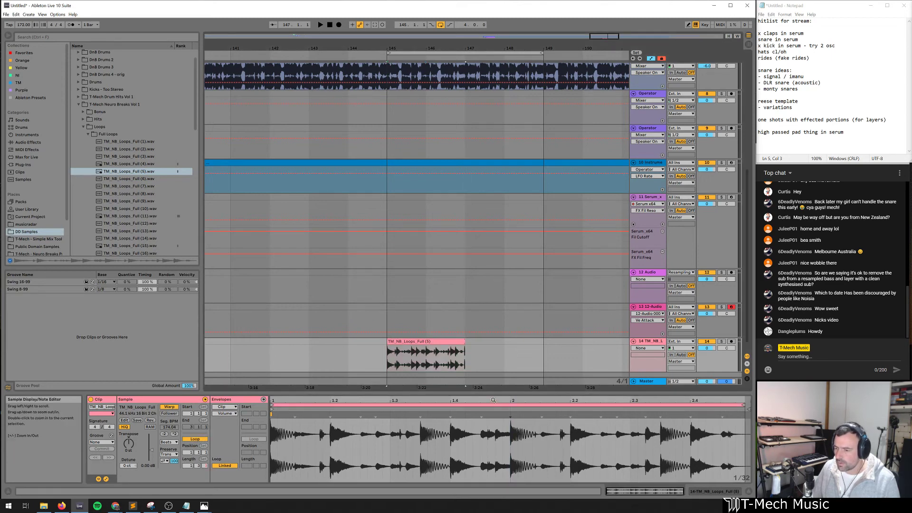
pyautogui.moveTo(743, 405); pyautogui.dragTo(749, 405)
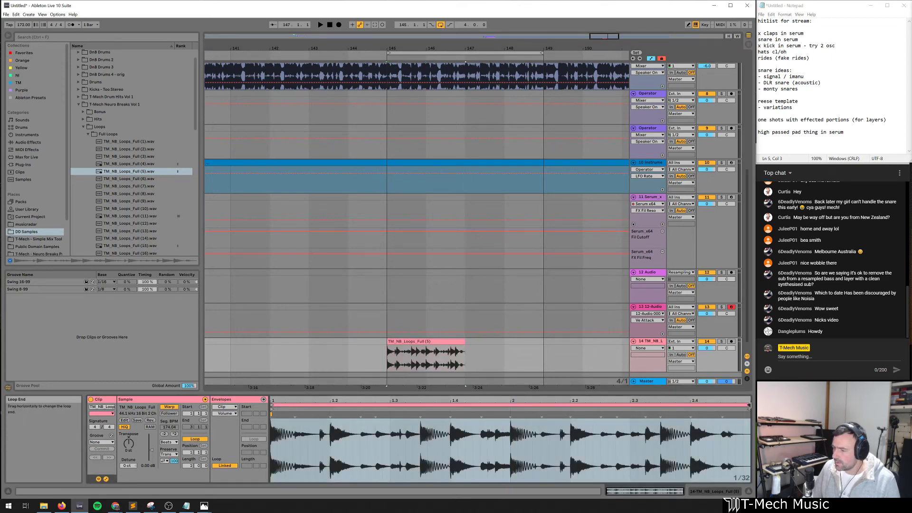
pyautogui.moveTo(464, 342); pyautogui.dragTo(543, 343)
pyautogui.press('space')
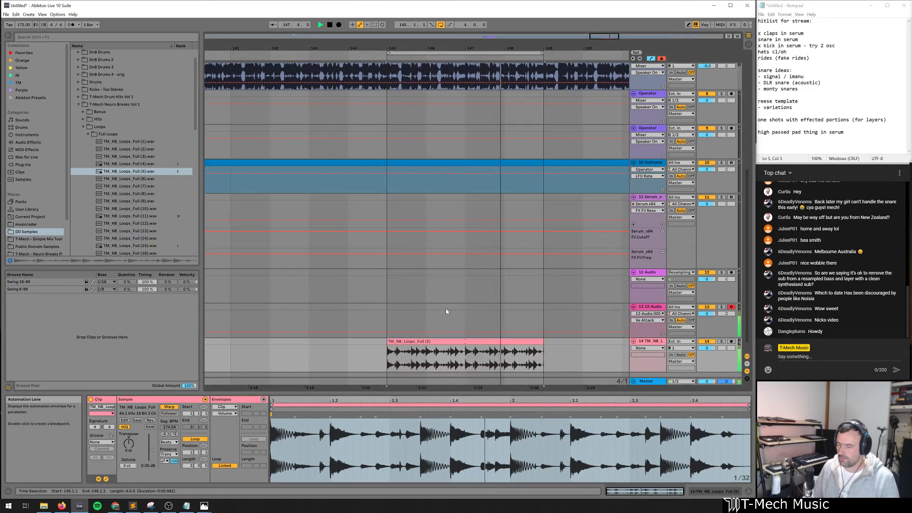
pyautogui.press('space')
# Create a four-bar MIDI clip at 145.1.1 on the Simpler track, draw a two-beat F3 note starting at 1.1.3, and play it
pyautogui.click(392, 308)
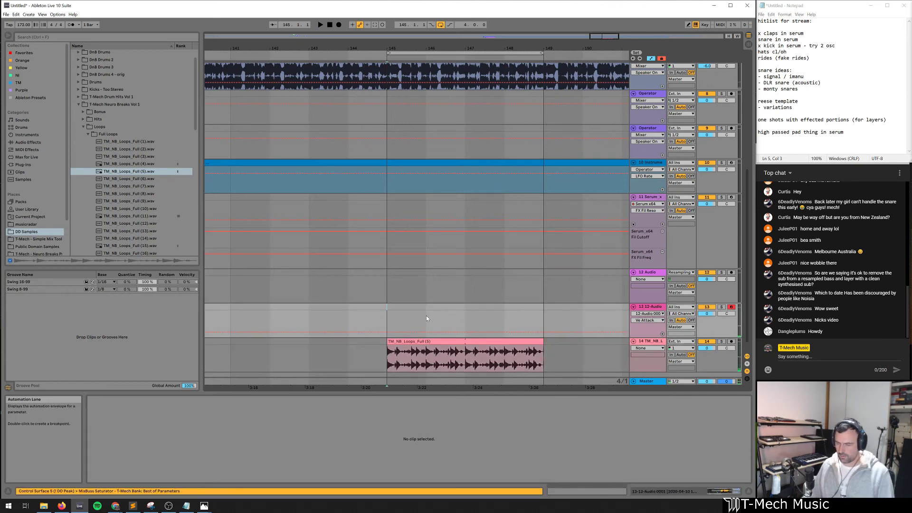
pyautogui.hotkey('ctrl', 'shift', 'm')
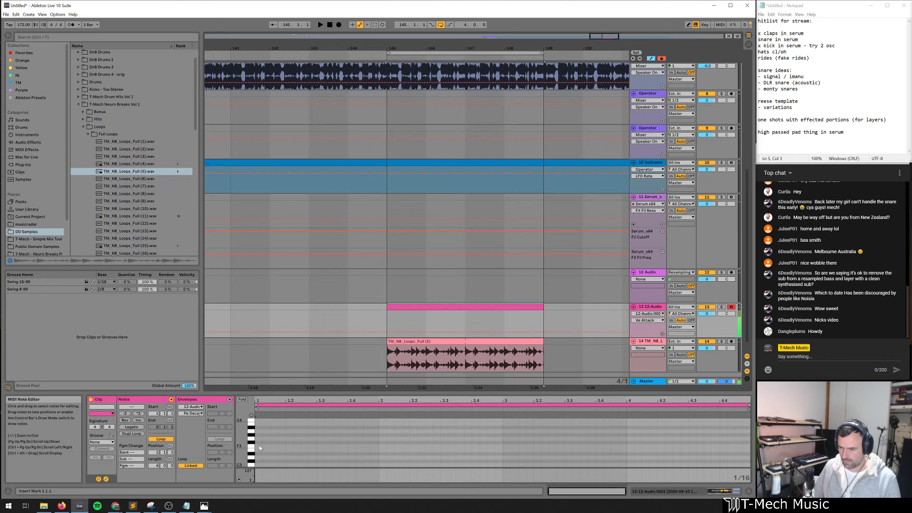
pyautogui.moveTo(270, 446); pyautogui.dragTo(320, 449)
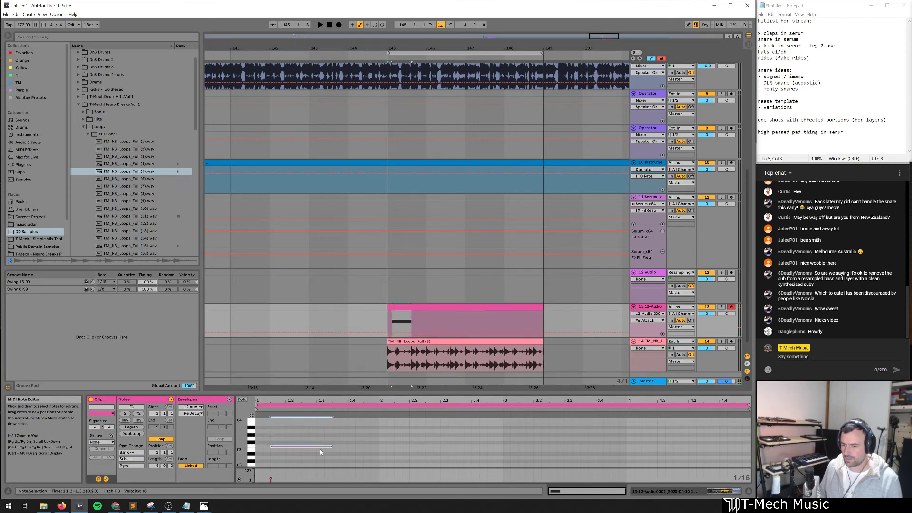
pyautogui.press('space')
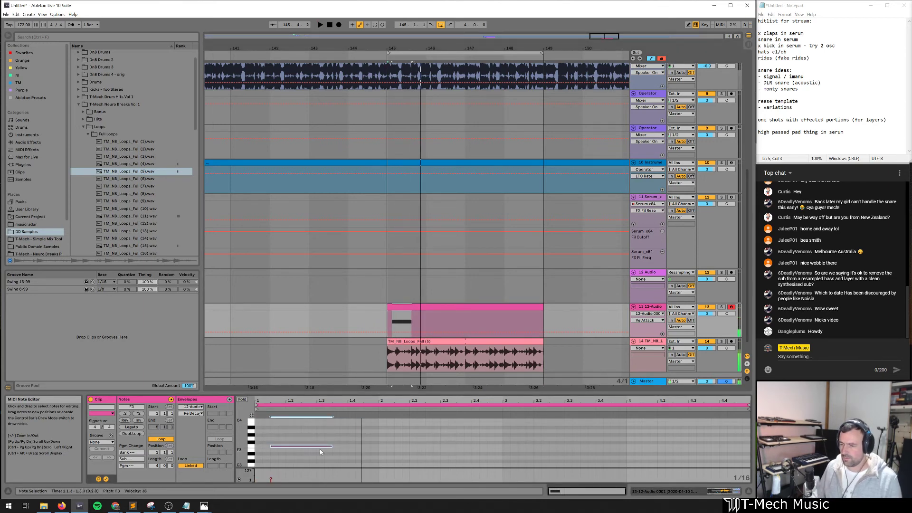
# Set Simpler's volume to 0.00 dB and audition the bass with the drum loop
pyautogui.hotkey('shift', 'Tab')
pyautogui.click(357, 479)
pyautogui.press('Return')
pyautogui.press('space')
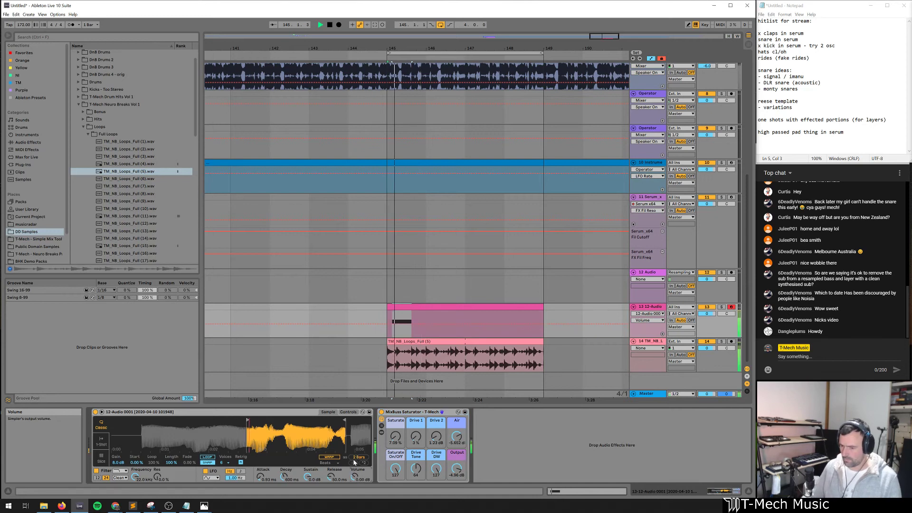
pyautogui.press('space')
pyautogui.press('space')
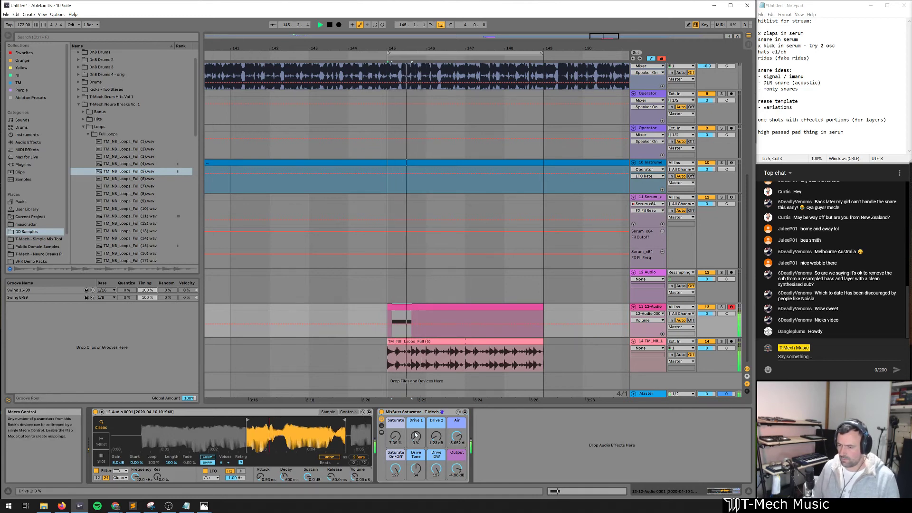
pyautogui.press('space')
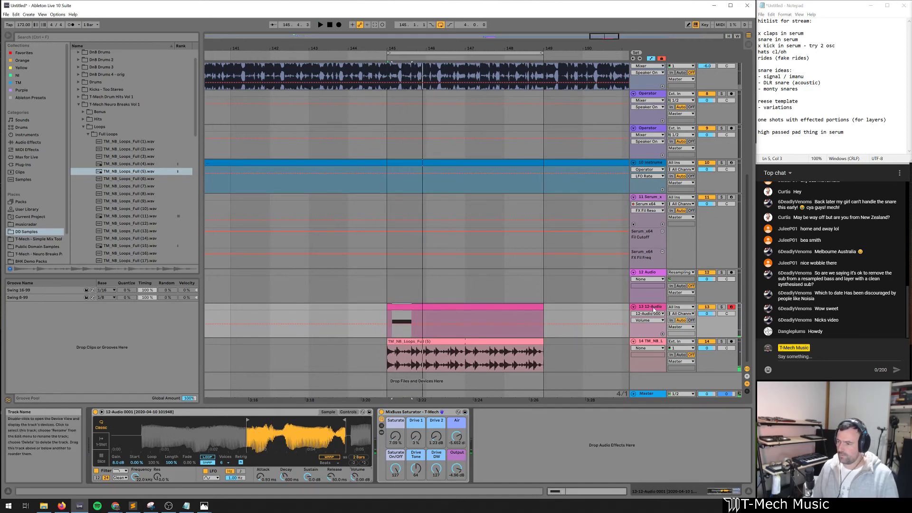
# Duplicate the Simpler track, move the copy's sample start further into the waveform, and shift its clip to start at 145.4.1
pyautogui.hotkey('ctrl', 'd')
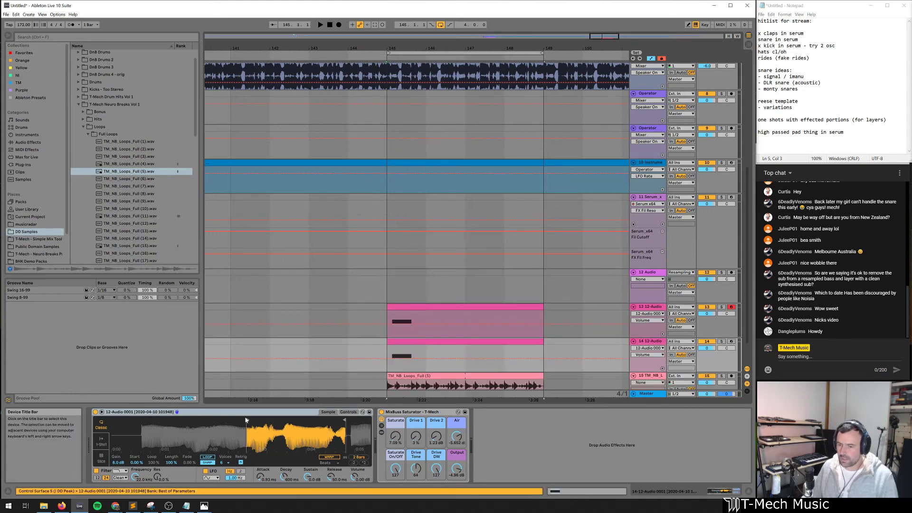
pyautogui.moveTo(247, 420); pyautogui.dragTo(272, 421)
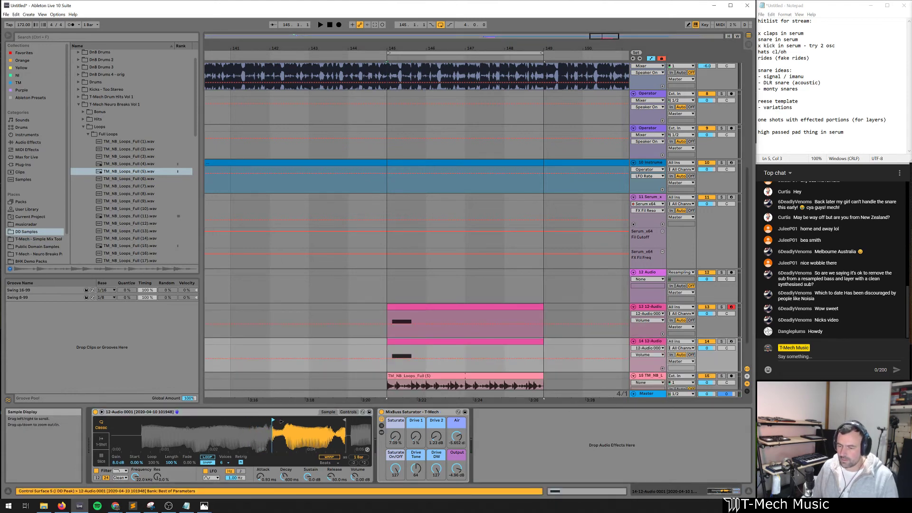
pyautogui.press('space')
pyautogui.click(458, 348)
pyautogui.press('space')
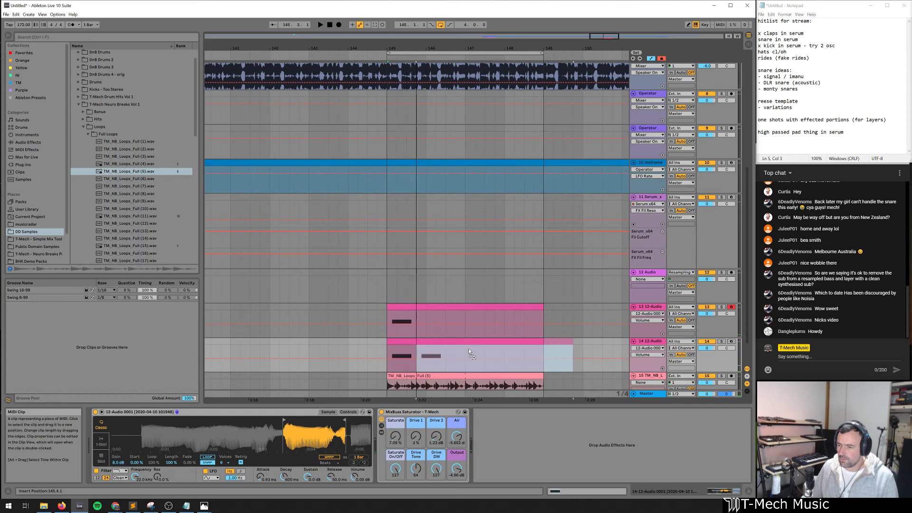
pyautogui.moveTo(468, 349); pyautogui.dragTo(497, 348)
pyautogui.press('space')
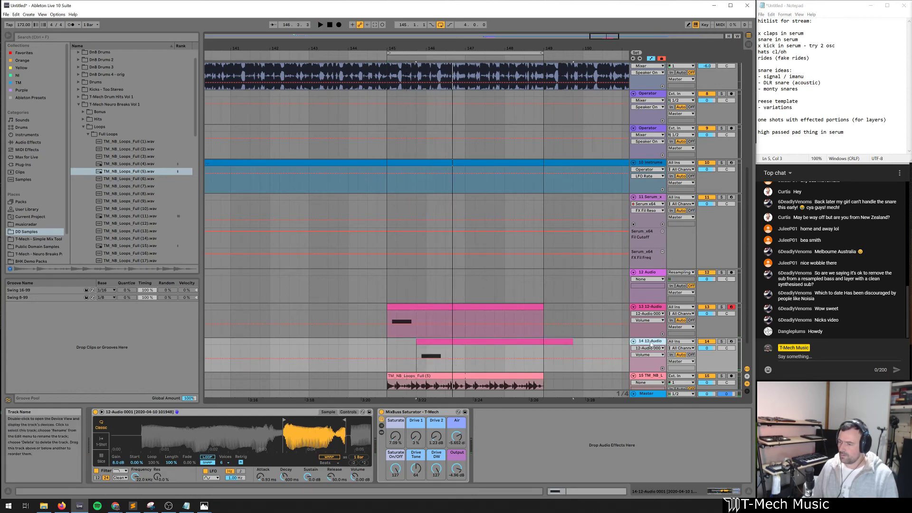
# Duplicate track 14, move the new copy's sample start earlier in the waveform, and place its MIDI clip at 146.3.1
pyautogui.hotkey('ctrl', 'd')
pyautogui.scroll(-2, 427, 352)
pyautogui.moveTo(451, 307); pyautogui.dragTo(500, 309)
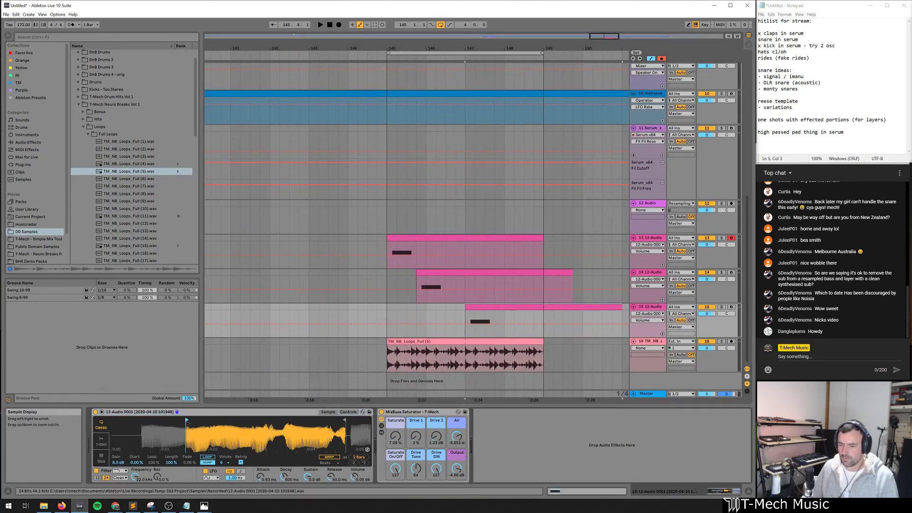
pyautogui.press('space')
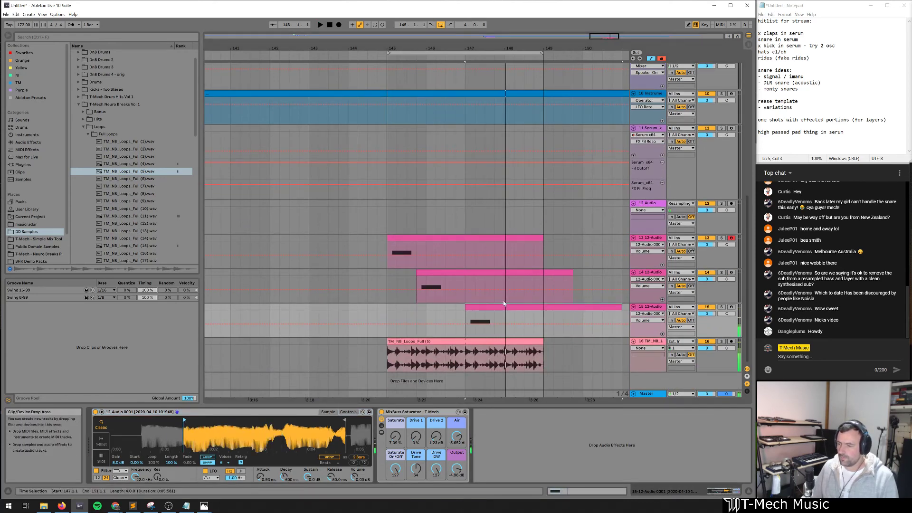
pyautogui.press('space')
pyautogui.moveTo(504, 306); pyautogui.dragTo(495, 311)
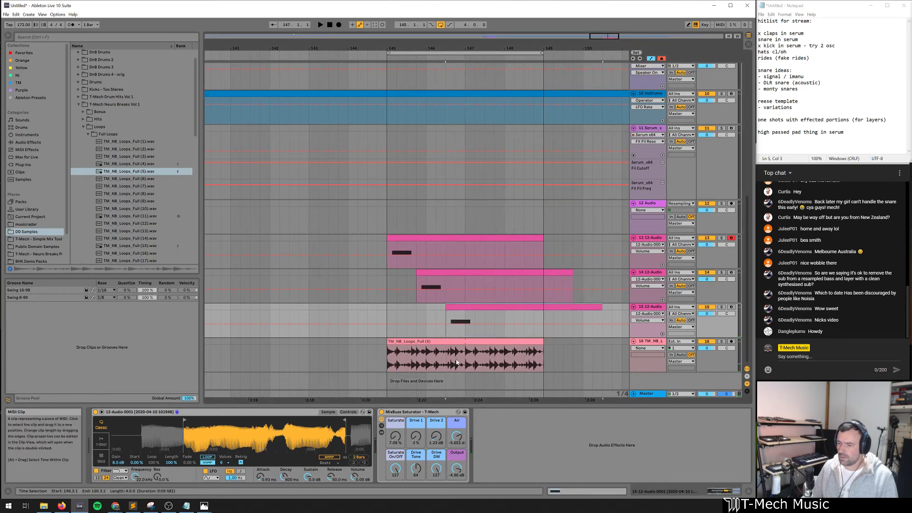
# Transpose the F3 note in track 15's MIDI clip down two semitones
pyautogui.doubleClick(463, 308)
pyautogui.moveTo(375, 462); pyautogui.dragTo(312, 426)
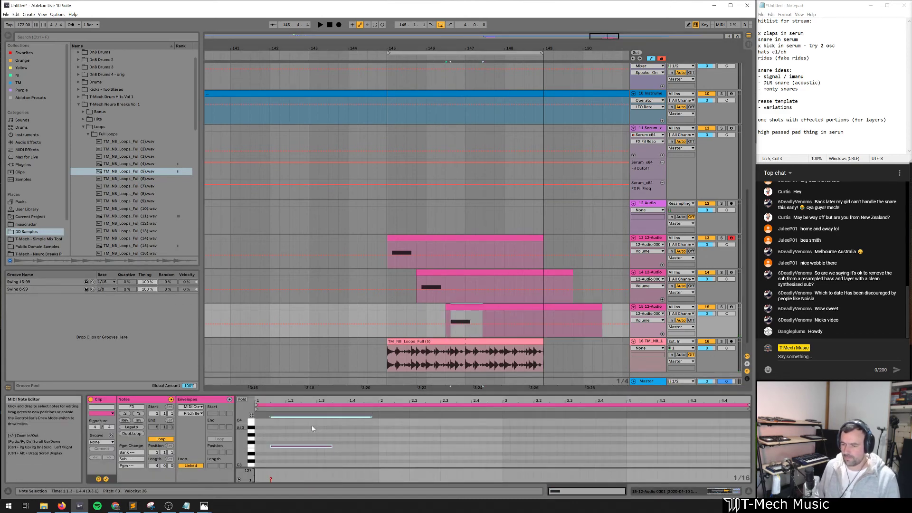
pyautogui.press('Down')
pyautogui.press('Down')
# Shorten the bass clips on tracks 15, 14 and 13 to end at 147.1.1, 146.3.1 and 146.1.1 respectively
pyautogui.moveTo(602, 307); pyautogui.dragTo(457, 305)
pyautogui.click(593, 273)
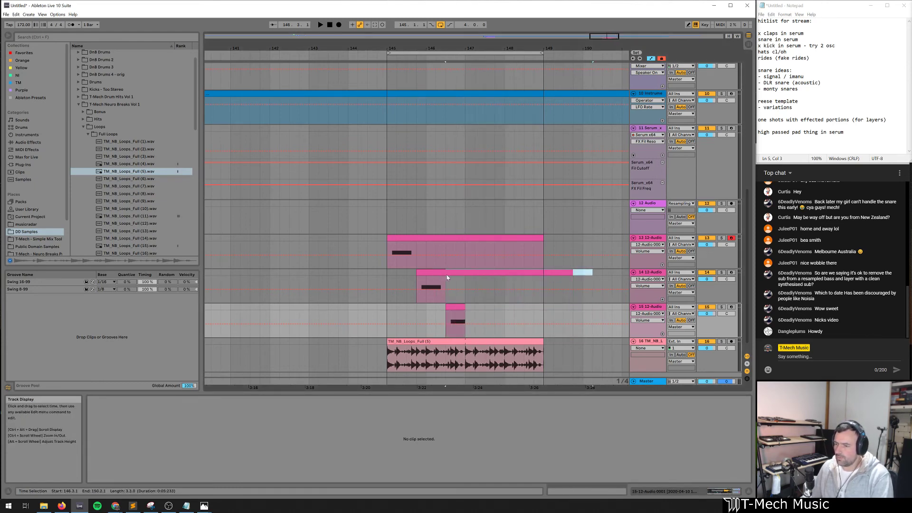
pyautogui.moveTo(447, 274); pyautogui.dragTo(447, 274)
pyautogui.press('Delete')
pyautogui.moveTo(552, 237); pyautogui.dragTo(421, 241)
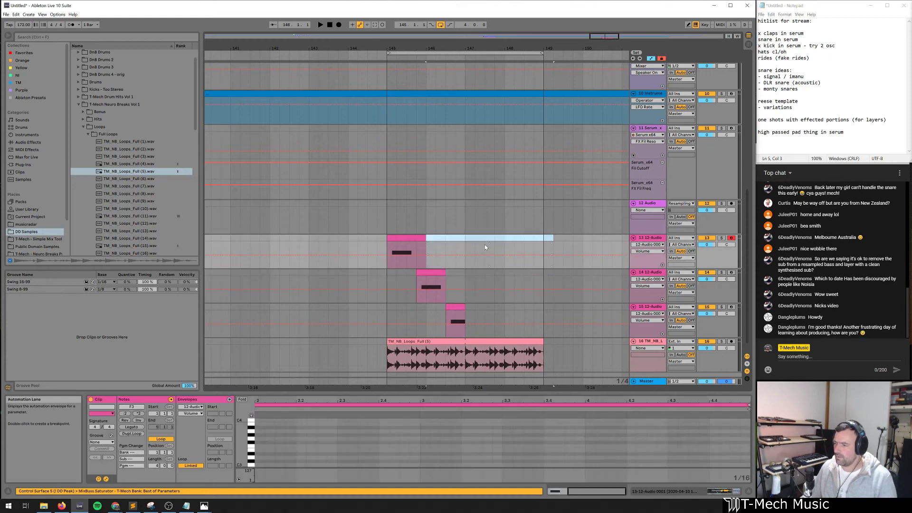
pyautogui.click(485, 247)
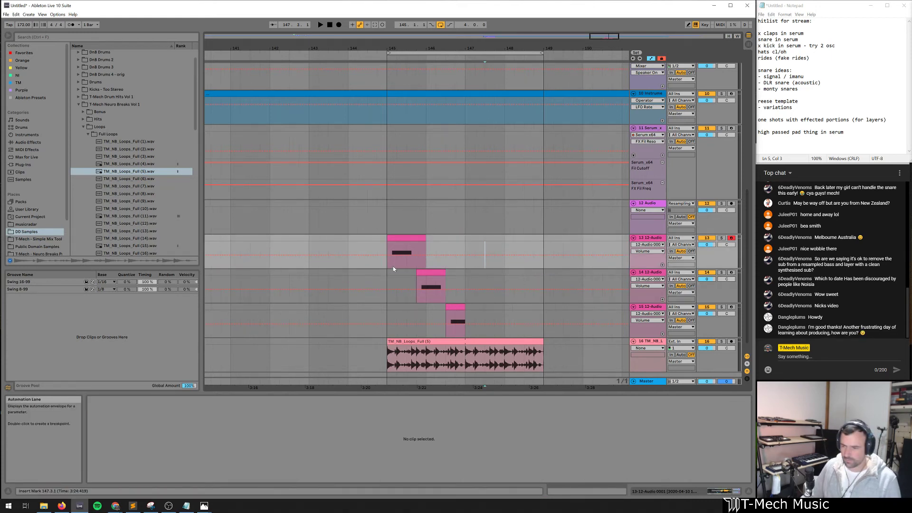
# Duplicate the bass clips on tracks 13 to 15 so the pattern repeats from 147.1.1, and play it
pyautogui.click(394, 236)
pyautogui.keyDown('shift'); pyautogui.click(471, 321); pyautogui.keyUp('shift')
pyautogui.hotkey('ctrl', 'd')
pyautogui.press('space')
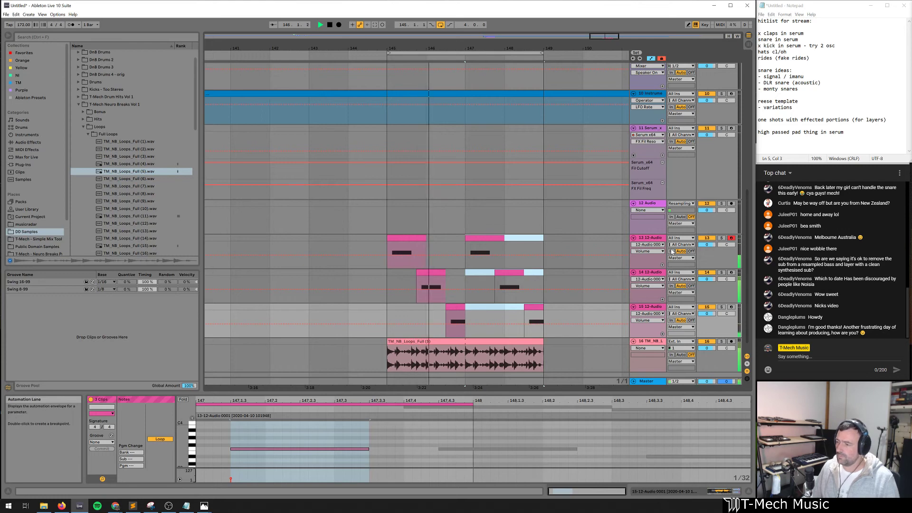
# Group the three bass tracks, name the group Bass Movement, and fold it
pyautogui.hotkey('ctrl', 'g')
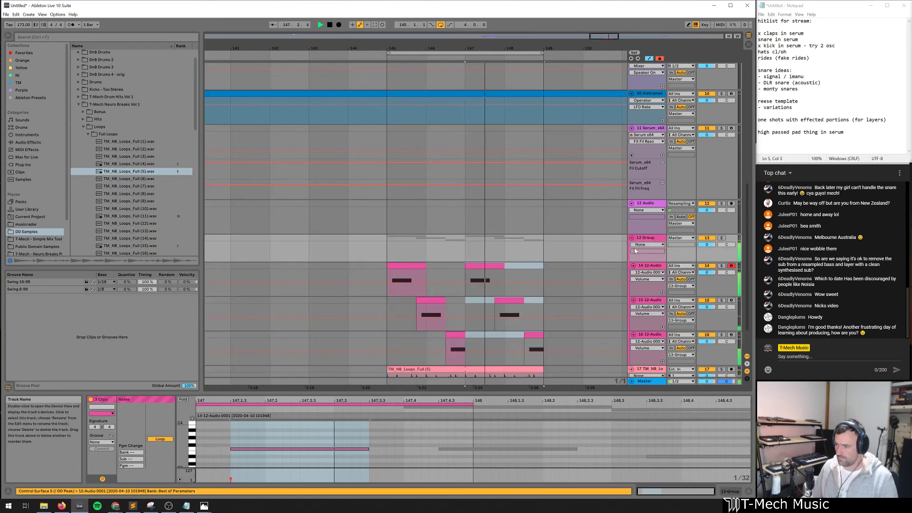
pyautogui.click(657, 239)
pyautogui.hotkey('ctrl', 'r')
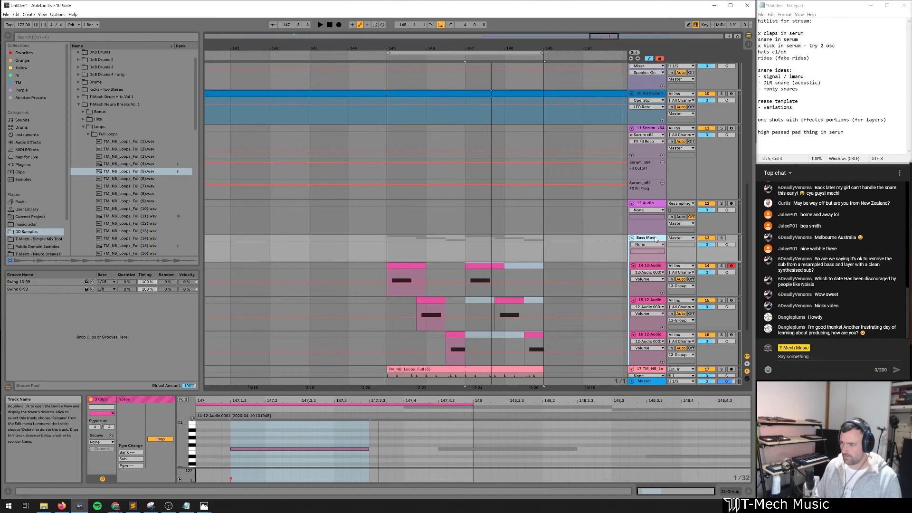
pyautogui.click(632, 238)
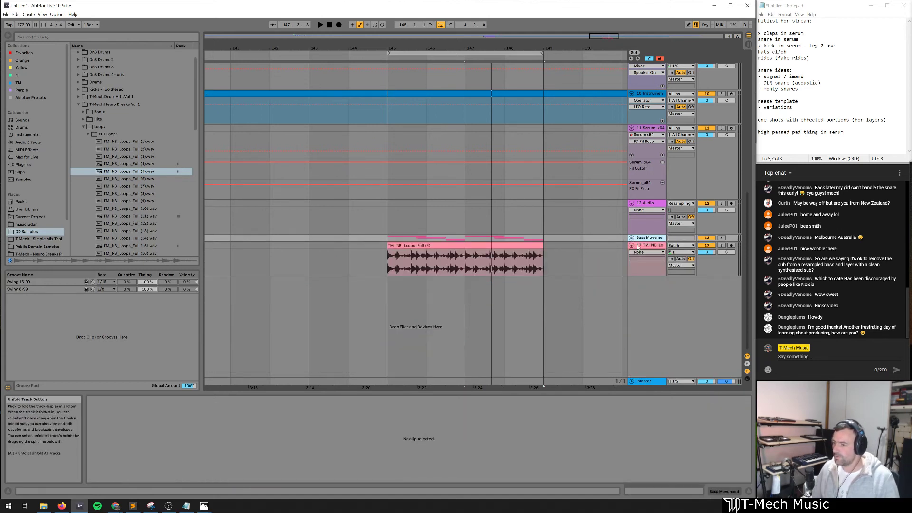
# Insert a MIDI track below the Bass Movement group and load Operator onto it
pyautogui.hotkey('ctrl', 'shift', 't')
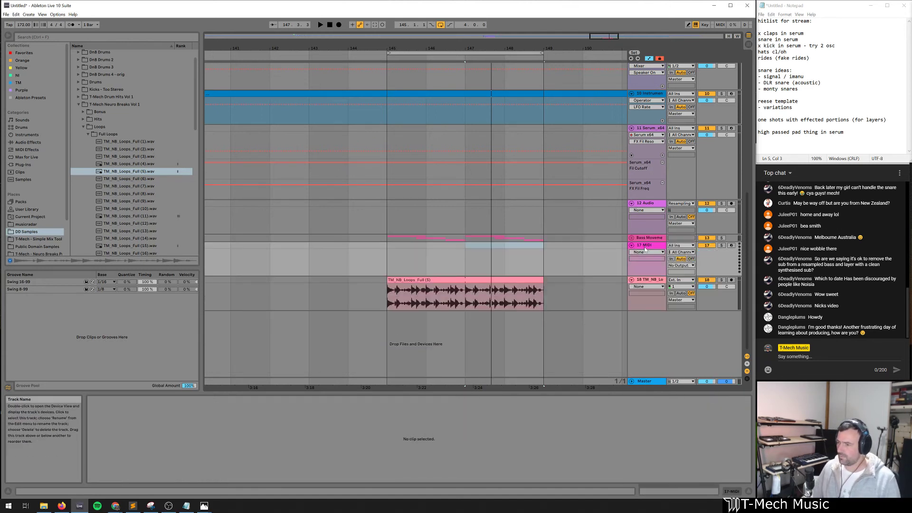
pyautogui.hotkey('ctrl', 'f')
pyautogui.write('opera')
pyautogui.press('Down')
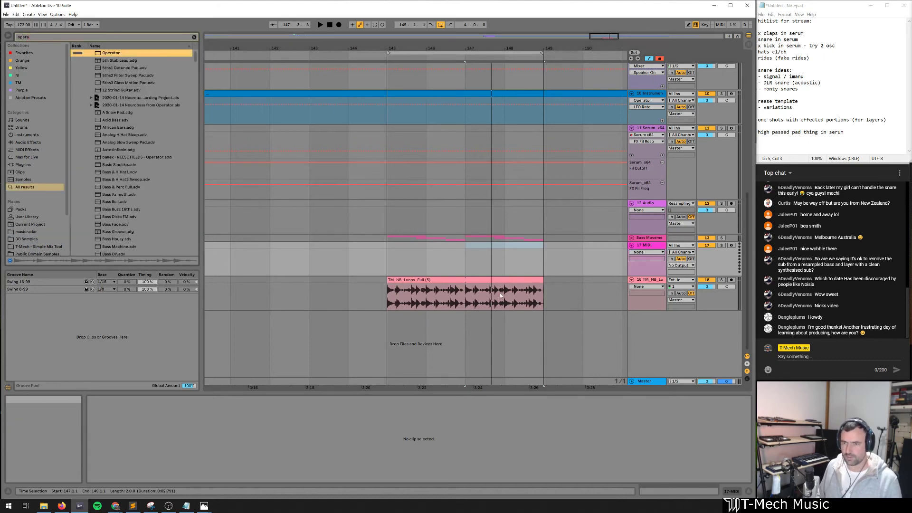
pyautogui.press('Return')
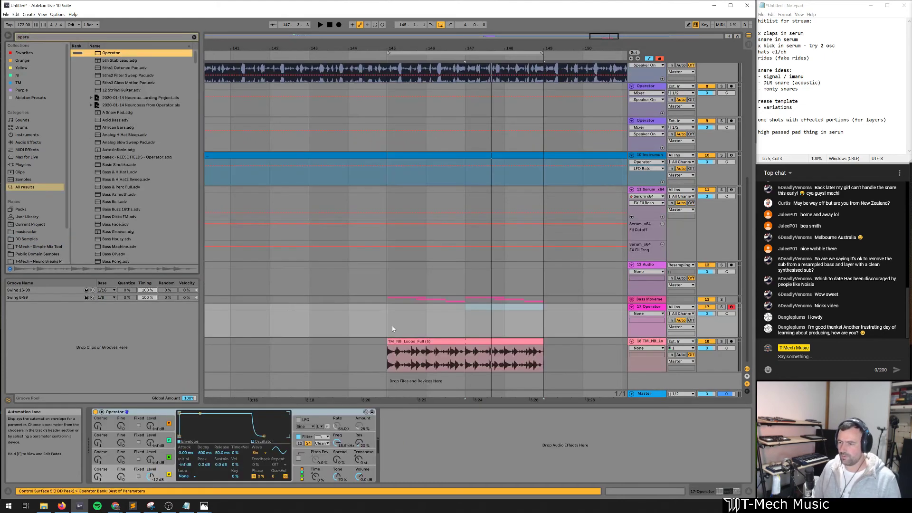
# Unfold the Bass Movement group and trim the first bass clip on tracks 14, 15 and 16 to the extent of its note
pyautogui.click(632, 299)
pyautogui.scroll(-5, 407, 259)
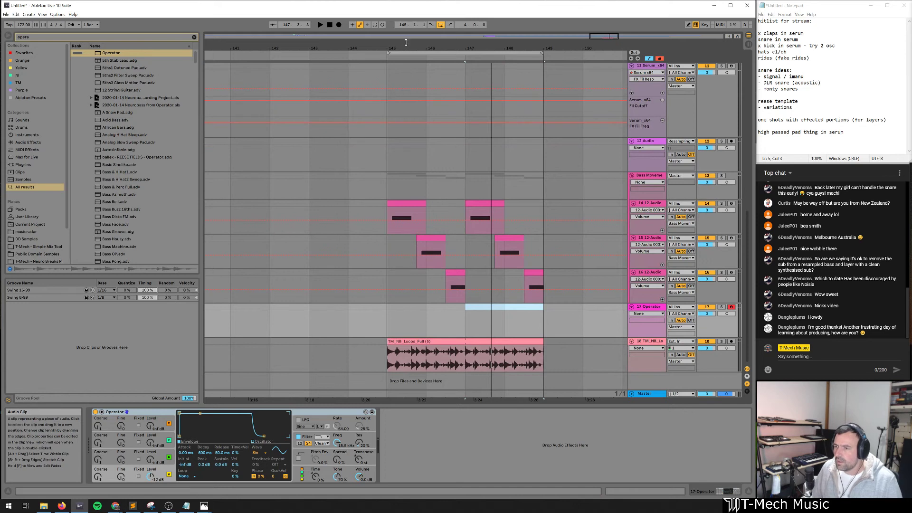
pyautogui.moveTo(406, 42); pyautogui.dragTo(374, 122)
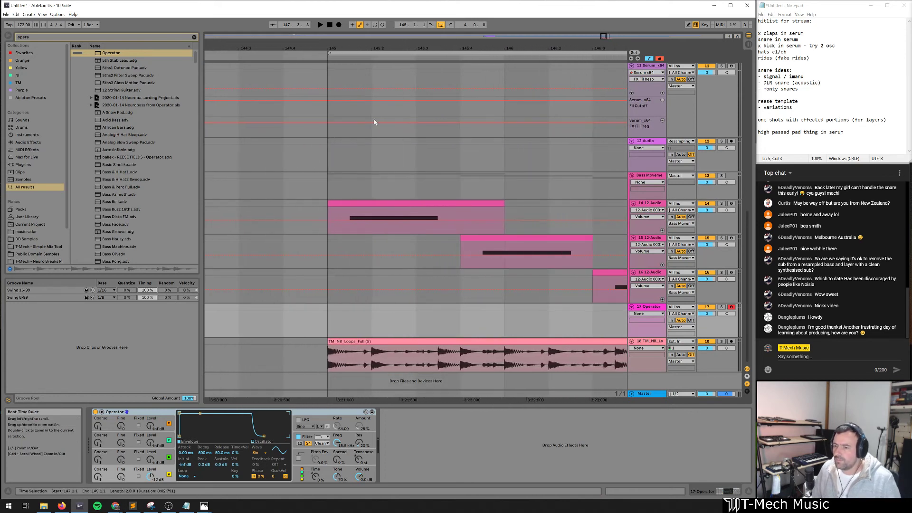
pyautogui.click(356, 309)
pyautogui.moveTo(355, 309); pyautogui.dragTo(438, 309)
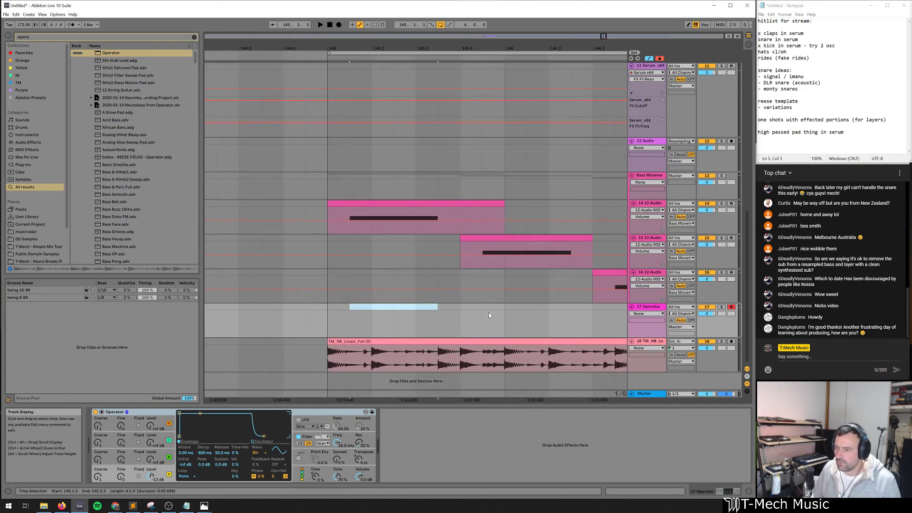
pyautogui.moveTo(555, 315); pyautogui.dragTo(583, 317)
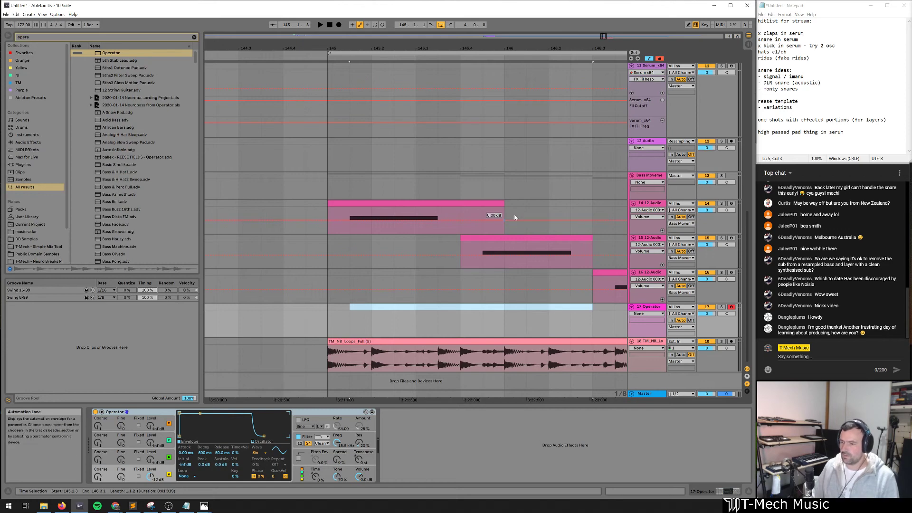
pyautogui.moveTo(499, 205); pyautogui.dragTo(437, 205)
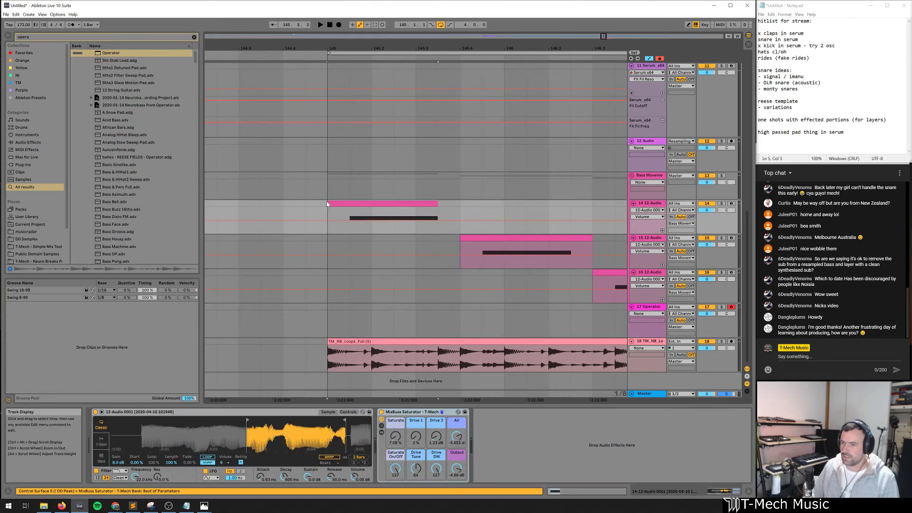
pyautogui.moveTo(328, 204); pyautogui.dragTo(349, 205)
pyautogui.moveTo(460, 239); pyautogui.dragTo(487, 239)
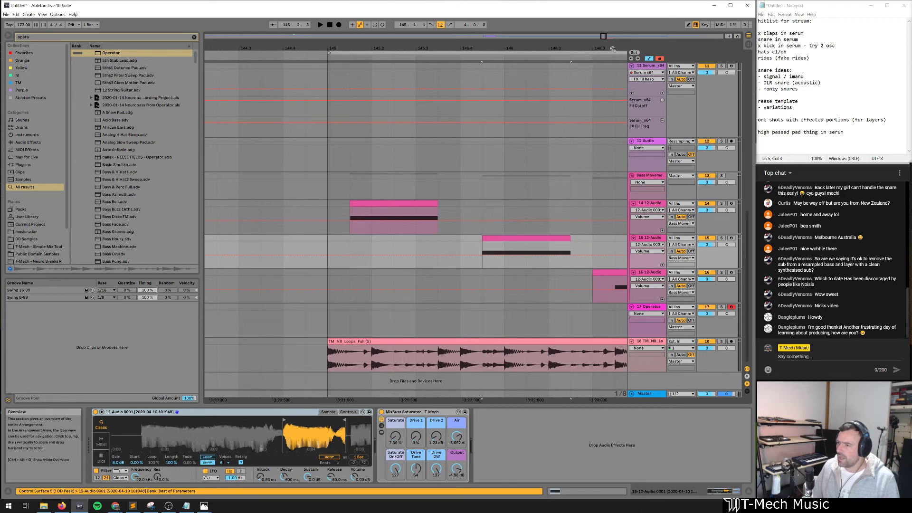
pyautogui.moveTo(612, 48); pyautogui.dragTo(523, 40)
pyautogui.click(514, 274)
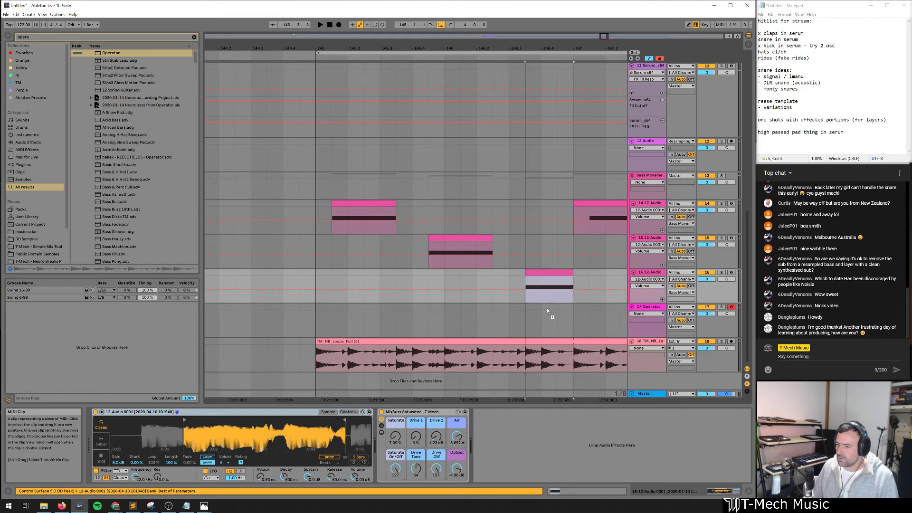
# Copy the three trimmed bass clips onto the Operator track at the same positions, and duplicate that two-bar pattern to start at 147.1.1
pyautogui.moveTo(547, 311); pyautogui.dragTo(546, 313)
pyautogui.moveTo(476, 238); pyautogui.dragTo(483, 319)
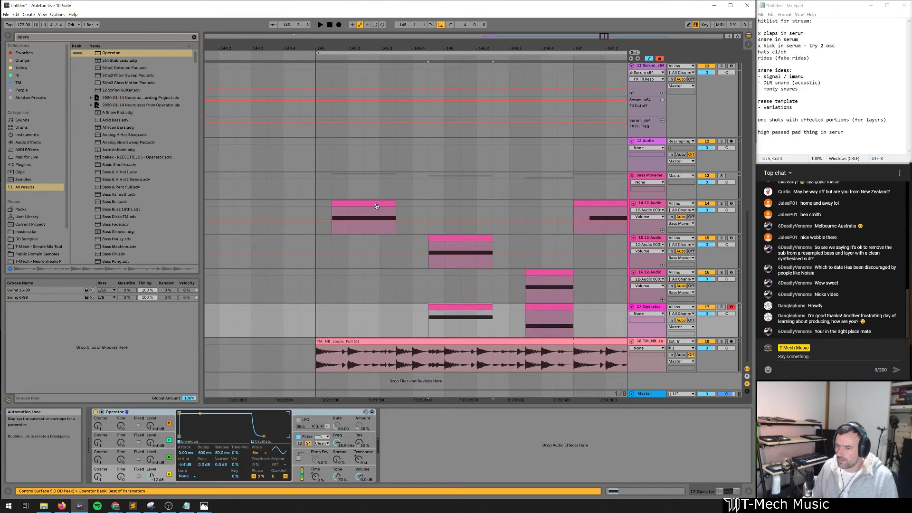
pyautogui.moveTo(377, 206); pyautogui.dragTo(387, 320)
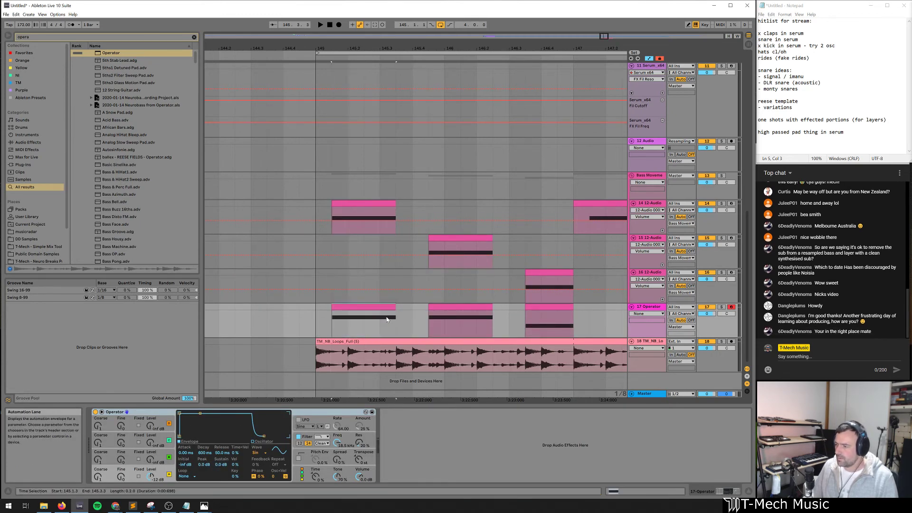
pyautogui.moveTo(486, 48); pyautogui.dragTo(384, 23)
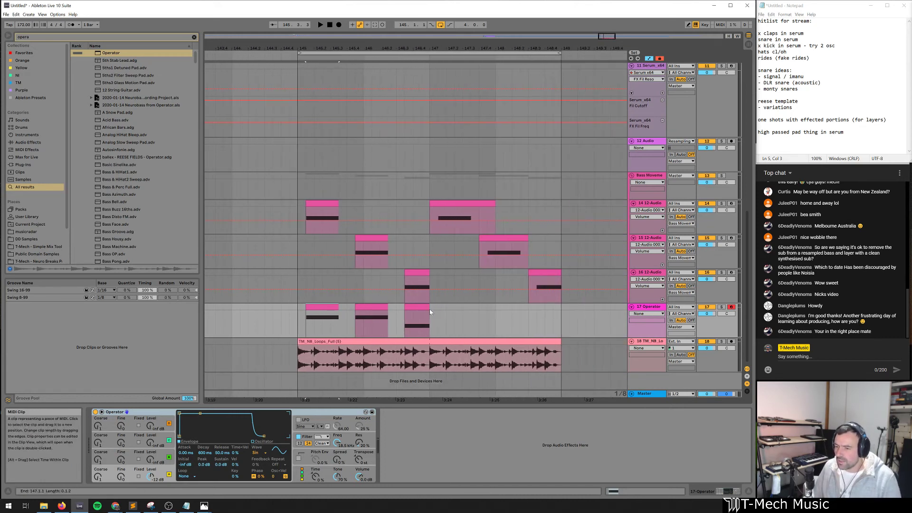
pyautogui.moveTo(430, 309); pyautogui.dragTo(291, 317)
pyautogui.hotkey('ctrl', 'd')
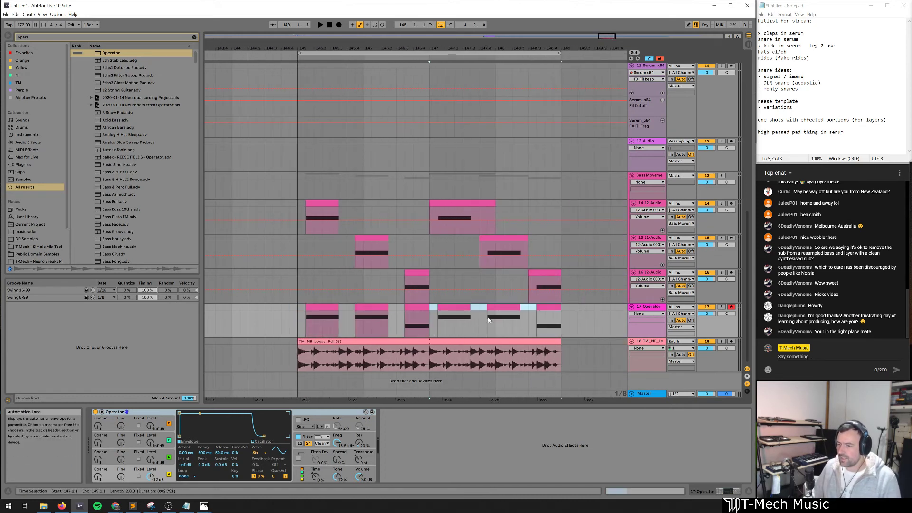
# Fold the Bass Movement group and solo the Operator track to audition the sub
pyautogui.click(631, 175)
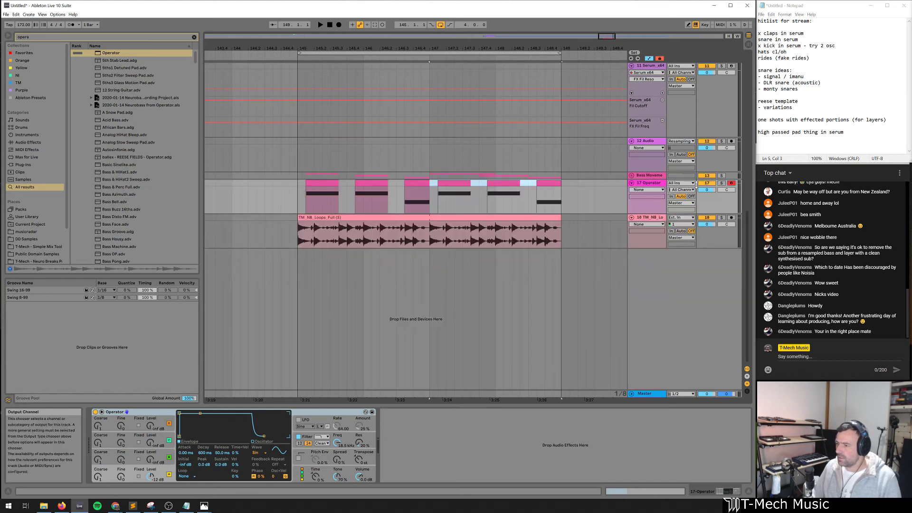
pyautogui.press('space')
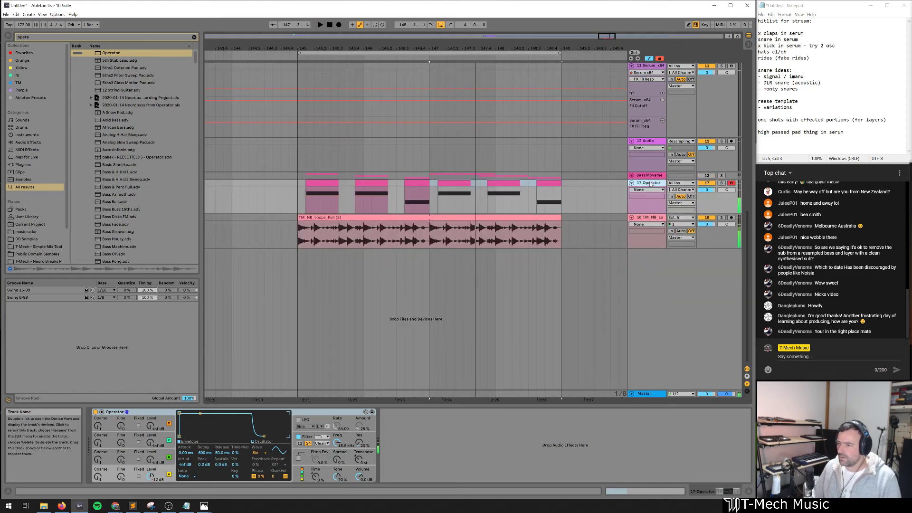
pyautogui.click(721, 183)
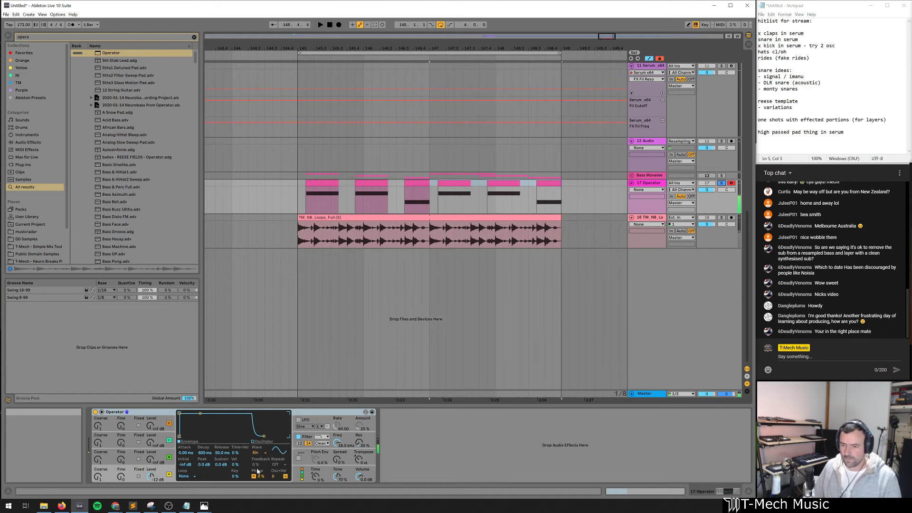
# Add the Pitch device's -12 preset before Operator and set its pitch to -36 st
pyautogui.hotkey('ctrl', 'f')
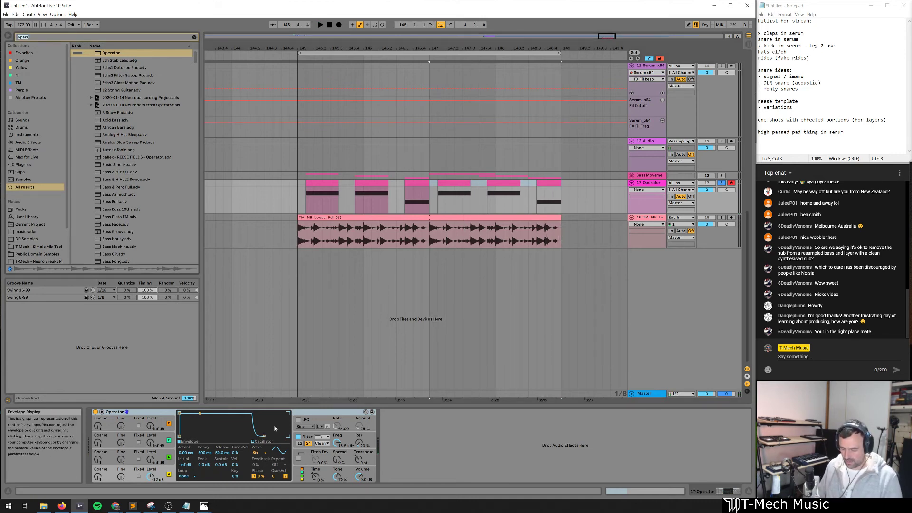
pyautogui.write('pitch')
pyautogui.press('Down')
pyautogui.press('Return')
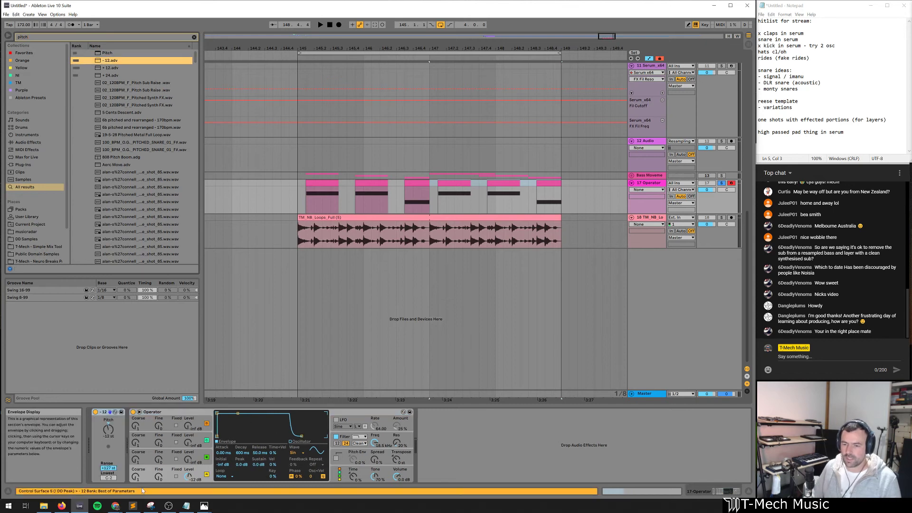
pyautogui.click(107, 429)
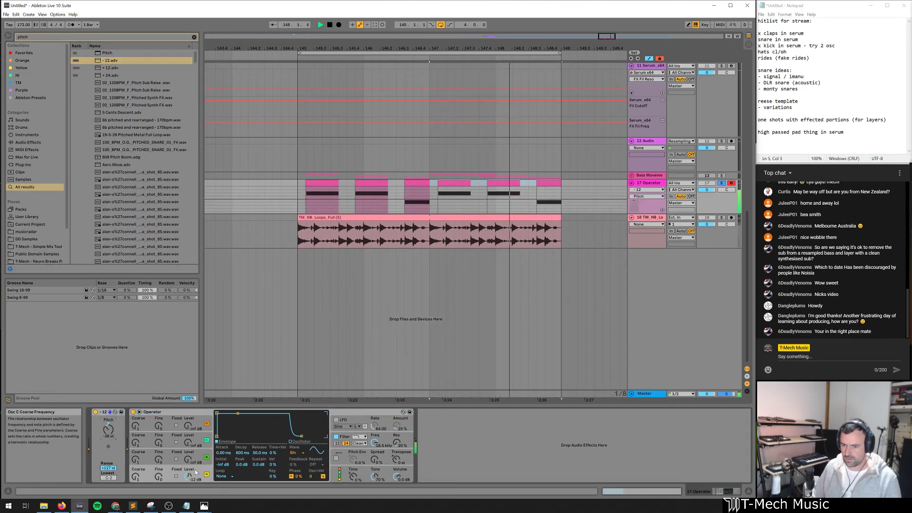
# Draw five descending harmonics in Operator's oscillator waveform editor and audition the resulting sub
pyautogui.click(294, 442)
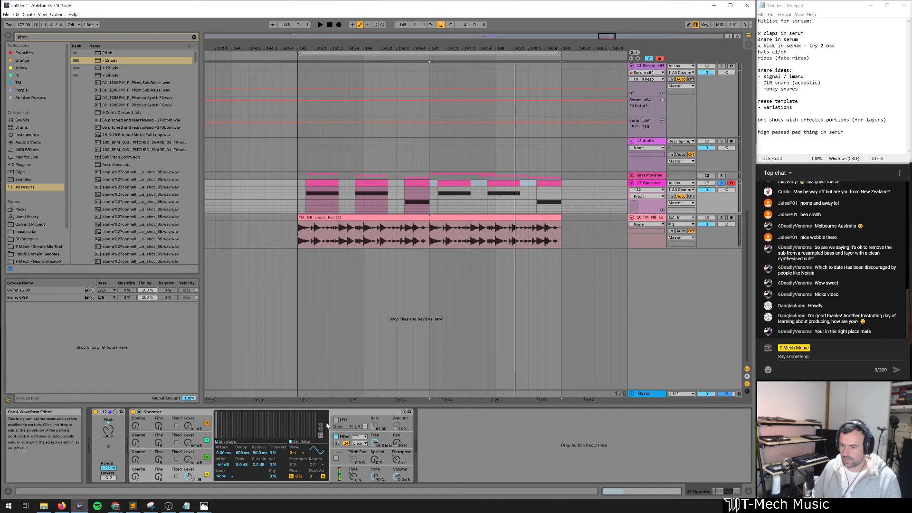
pyautogui.click(232, 423)
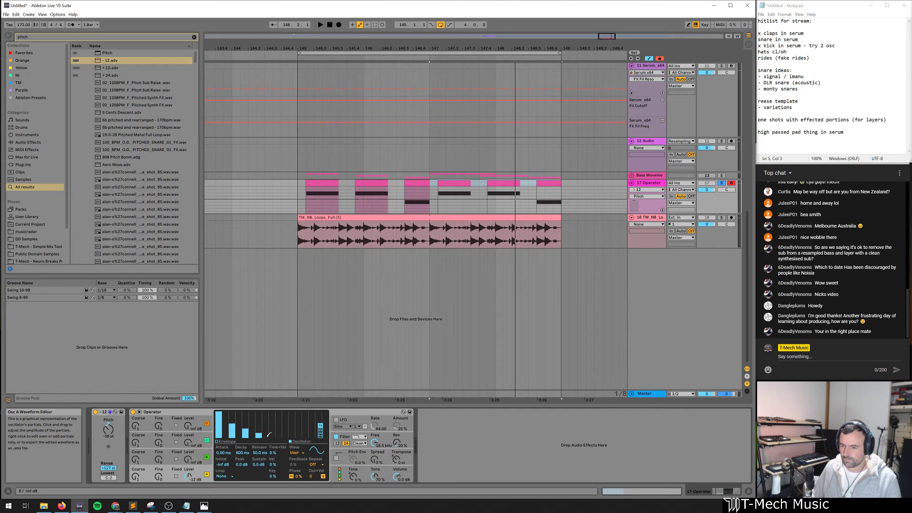
pyautogui.press('space')
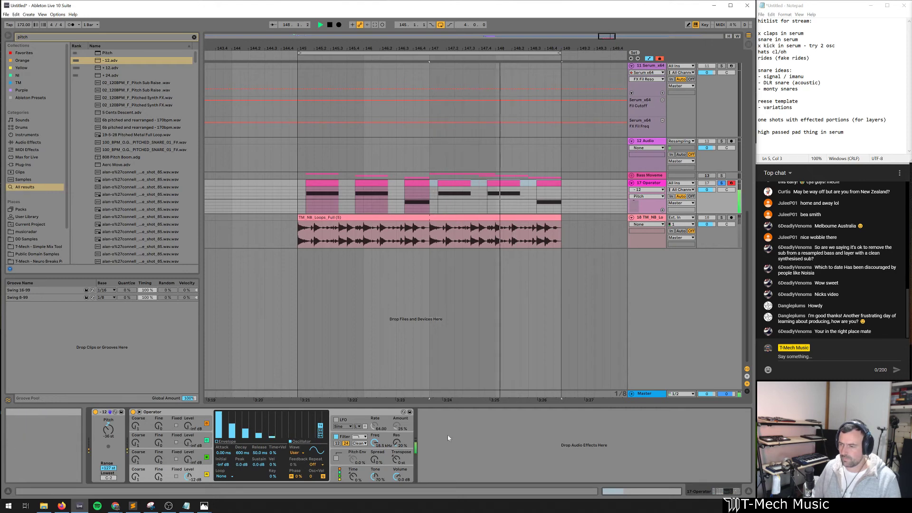
pyautogui.press('space')
# Load EQ Eight onto the Bass Movement group
pyautogui.click(657, 177)
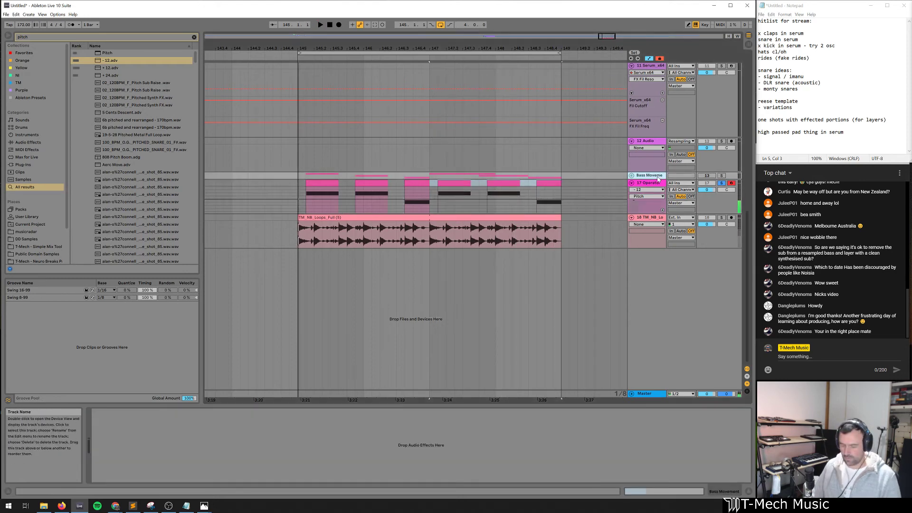
pyautogui.hotkey('ctrl', 'f')
pyautogui.write('eq')
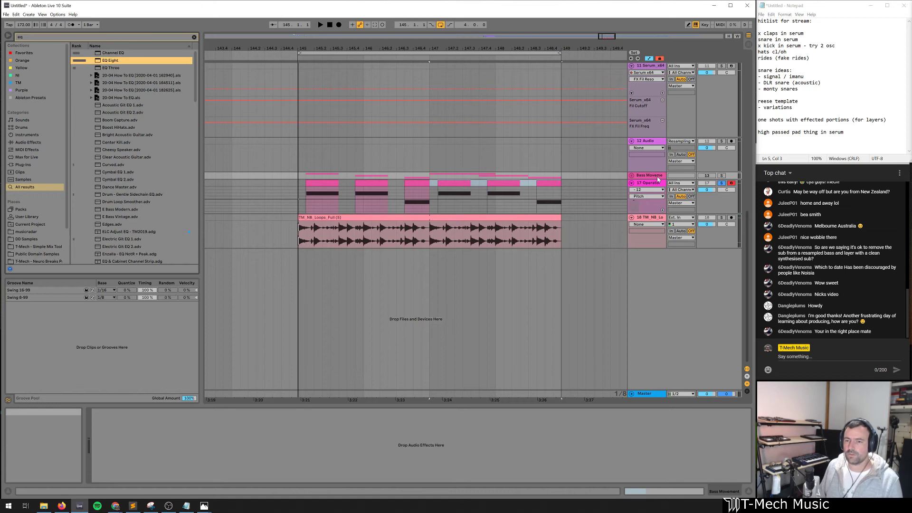
pyautogui.press('Return')
# Solo the Bass Movement group during playback and low-cut it with EQ Eight band 1 at 107 Hz
pyautogui.click(722, 176)
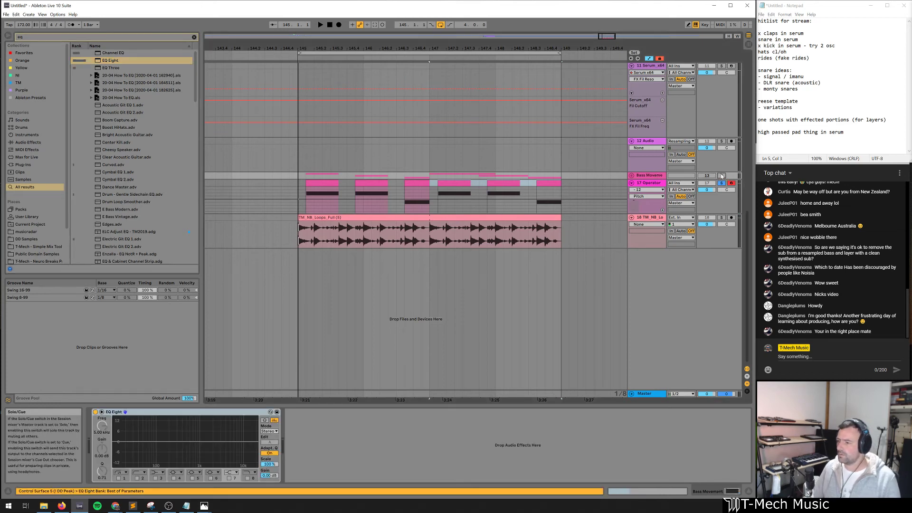
pyautogui.press('space')
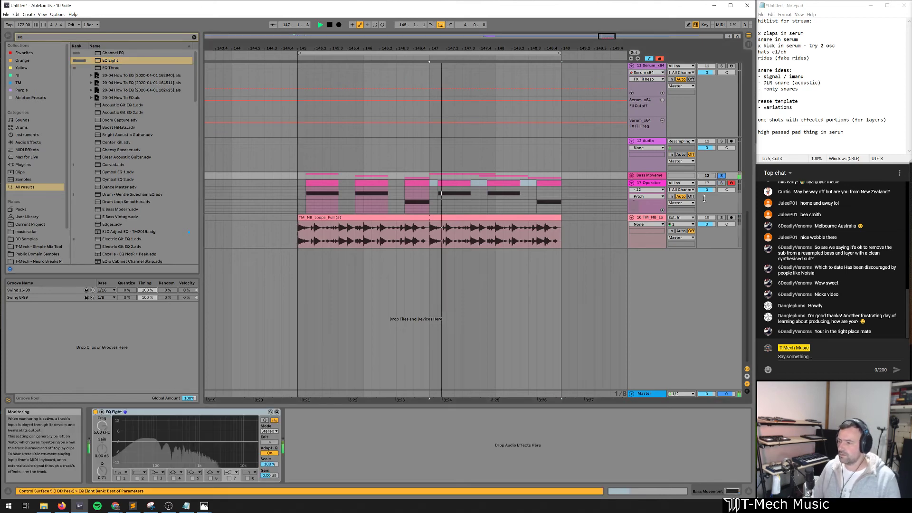
pyautogui.click(119, 479)
pyautogui.moveTo(136, 448); pyautogui.dragTo(158, 447)
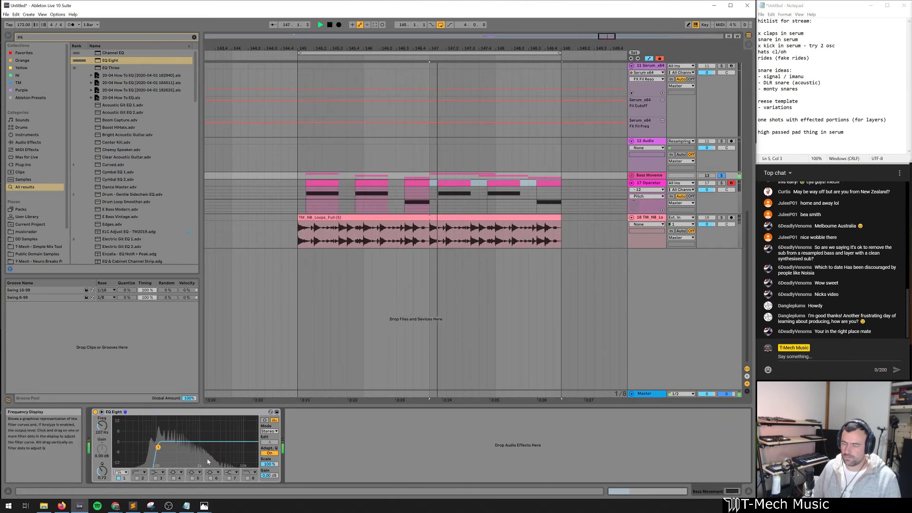
# Play the loop with the Bass Movement group and the Operator sub soloed together
pyautogui.press('space')
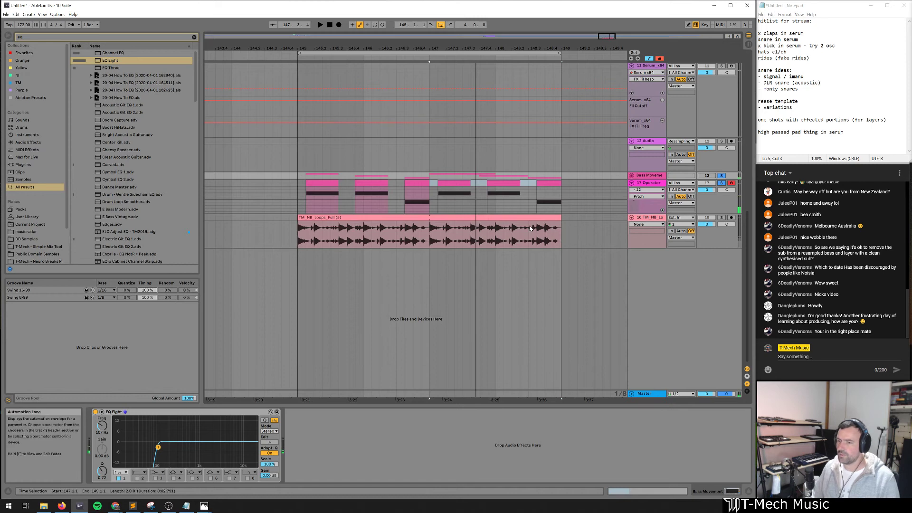
pyautogui.press('space')
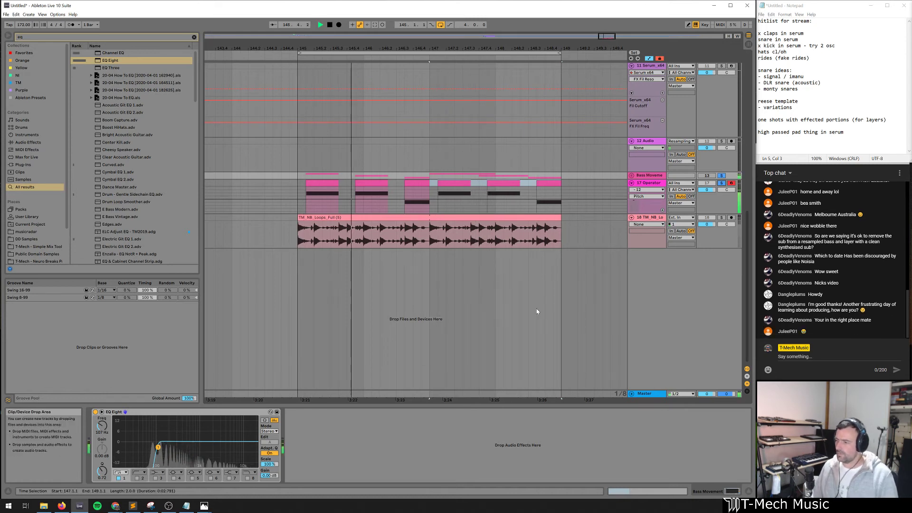
pyautogui.press('space')
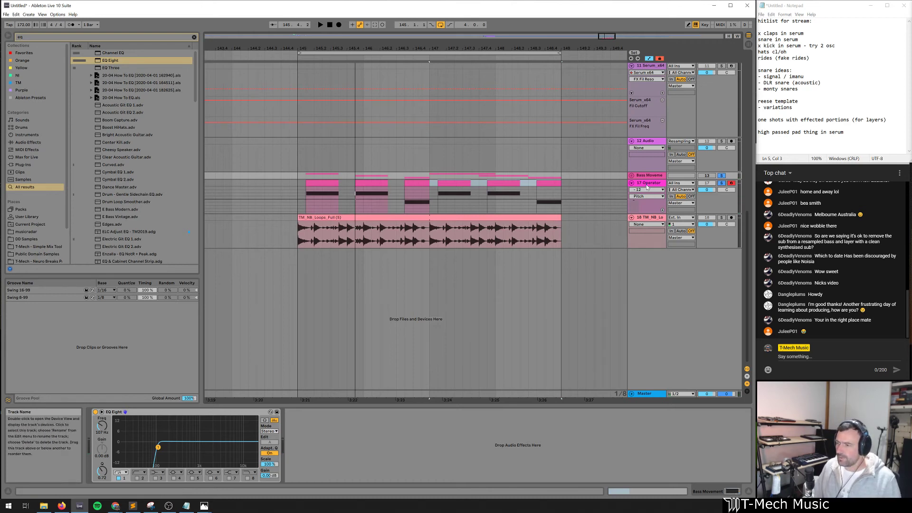
# Reduce the Operator sub's oscillator waveform to the first two harmonics, with the second lower, while auditioning the loop
pyautogui.click(607, 209)
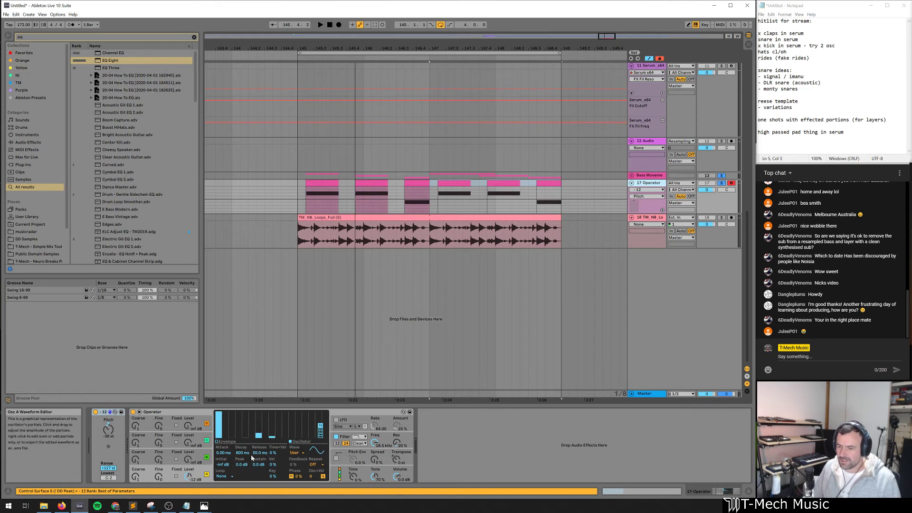
pyautogui.press('space')
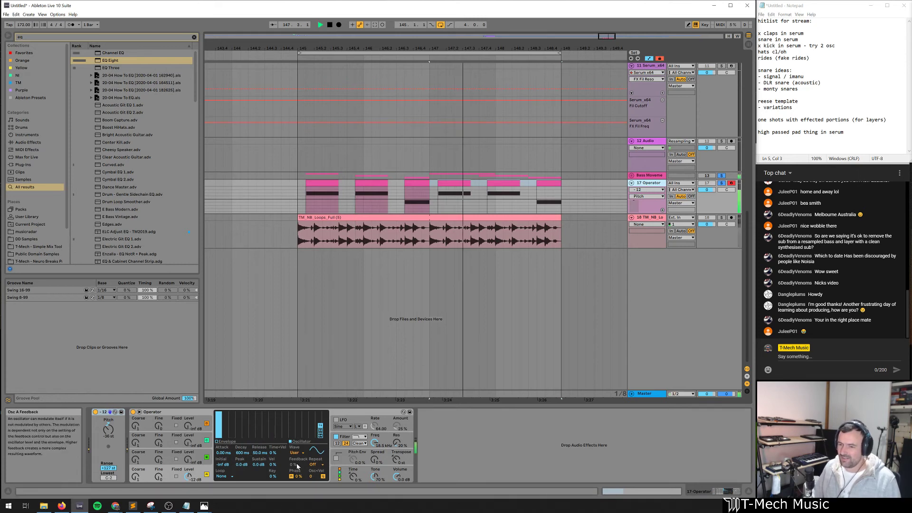
pyautogui.click(232, 422)
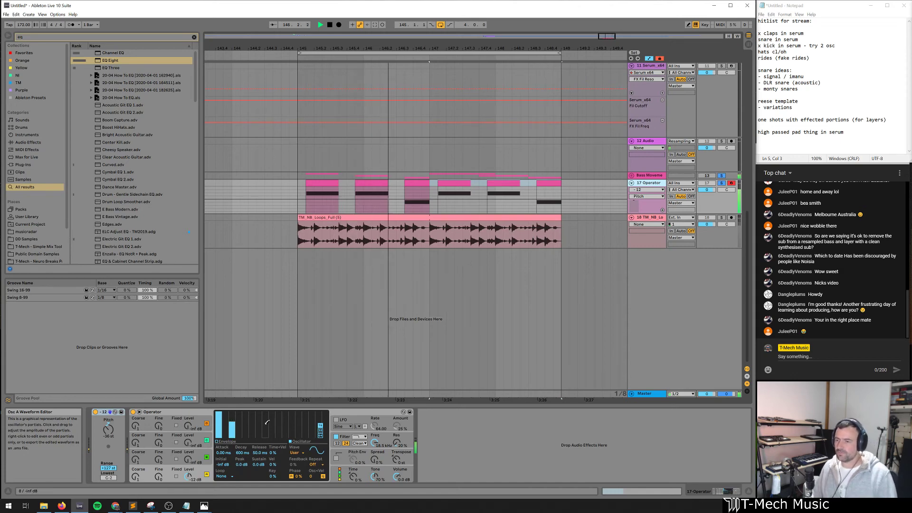
pyautogui.press('space')
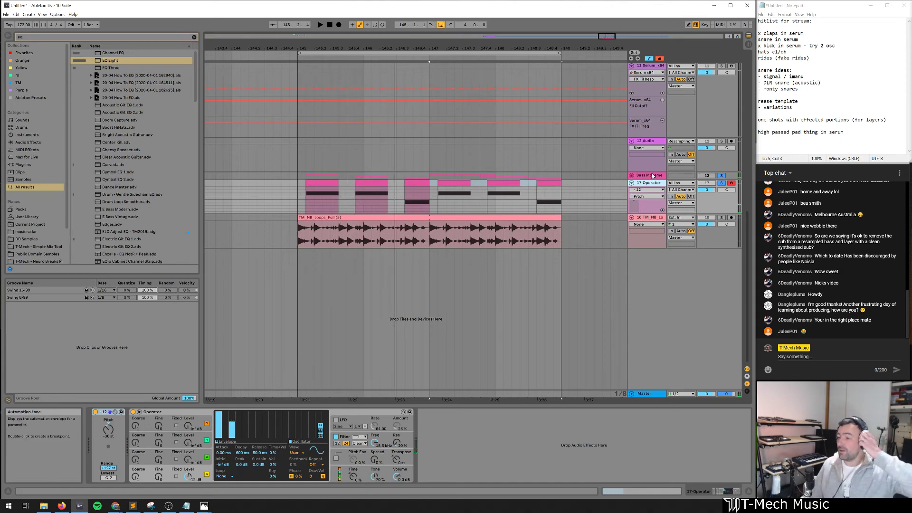
# Unfold the Bass Movement group, lower its EQ Eight low cut to 24.5 Hz and audition the loop
pyautogui.click(631, 175)
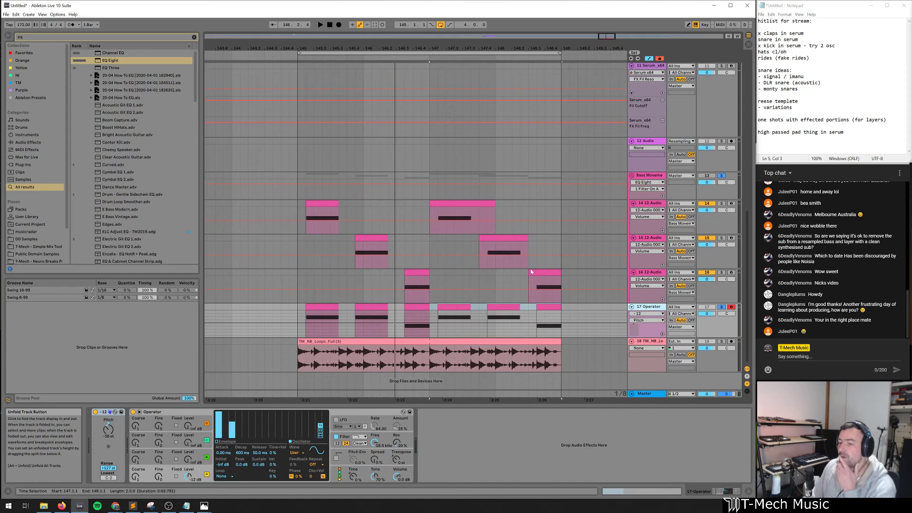
pyautogui.click(654, 176)
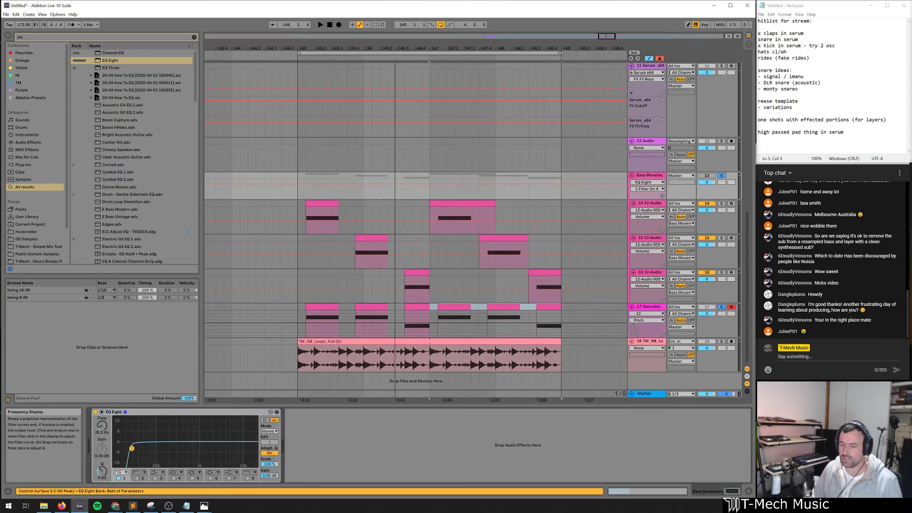
pyautogui.press('space')
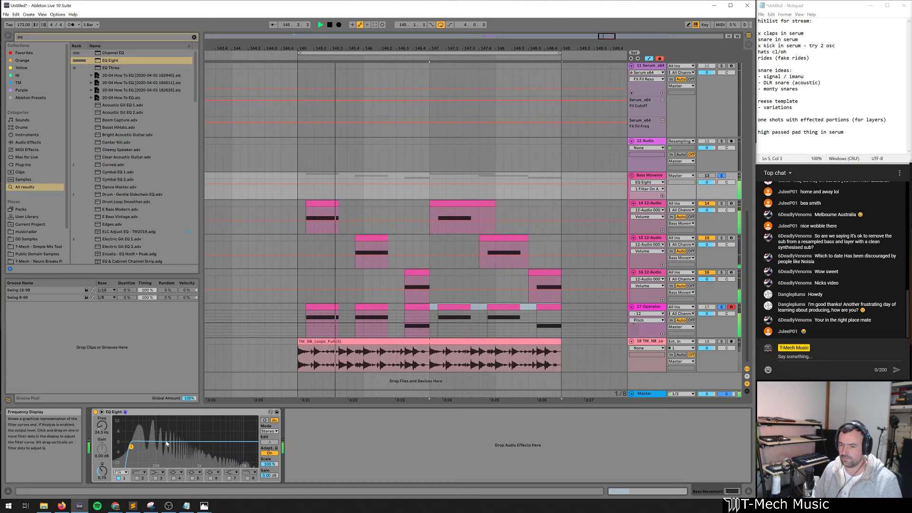
pyautogui.press('space')
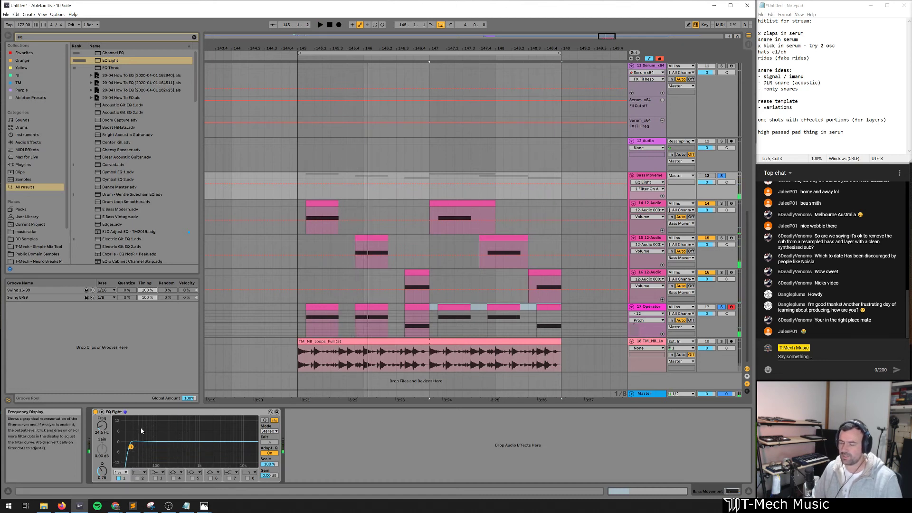
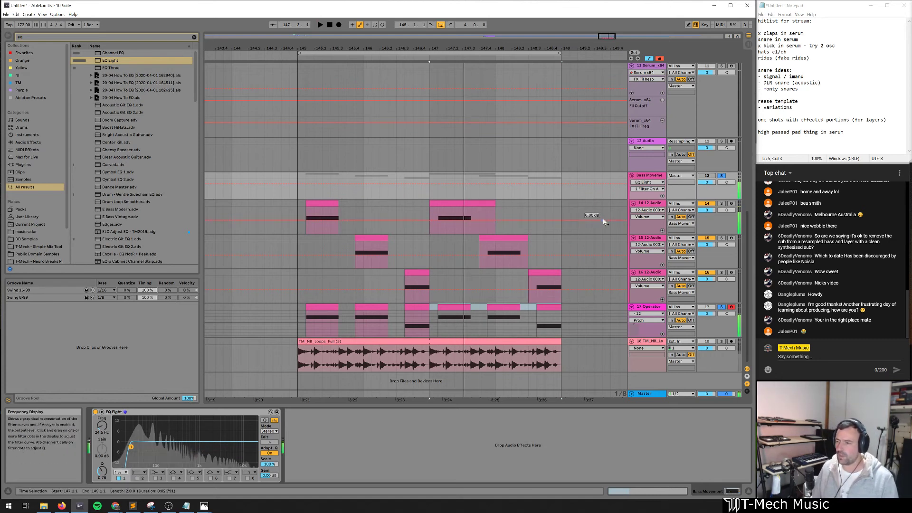
# Enable the pitch envelope in track 14's Simpler with an amount of +12 st and a decay of about 56.8 ms
pyautogui.click(660, 208)
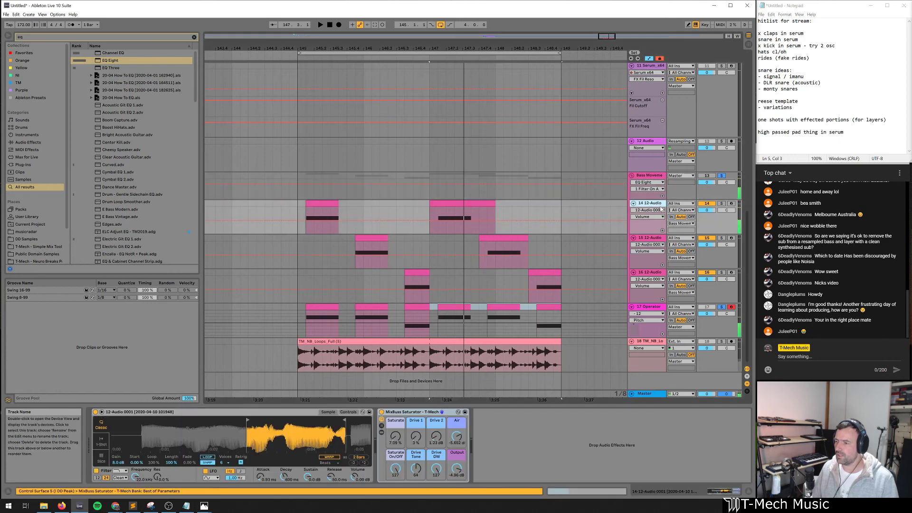
pyautogui.click(350, 413)
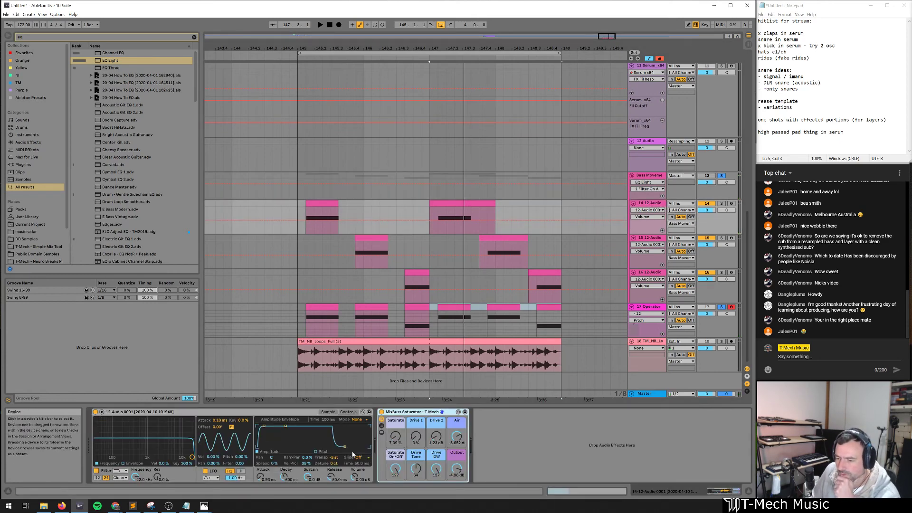
pyautogui.click(316, 452)
pyautogui.click(356, 420)
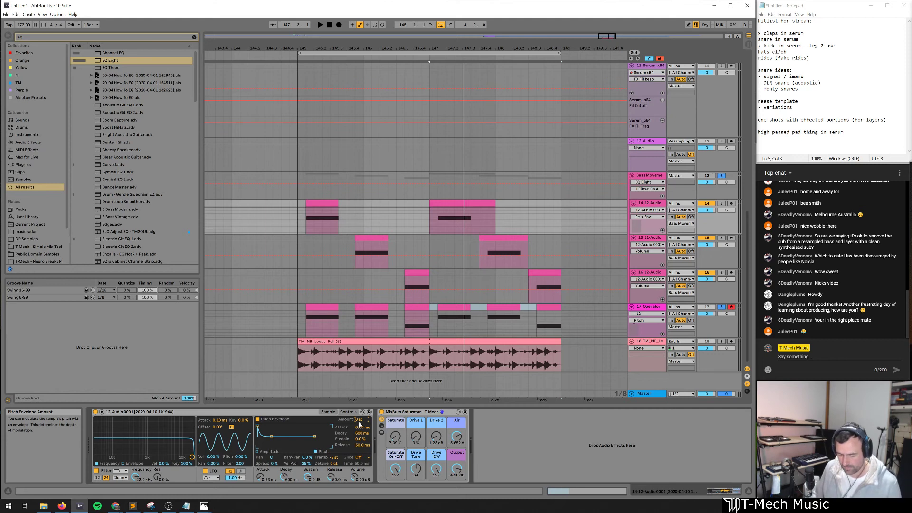
pyautogui.moveTo(361, 434); pyautogui.dragTo(360, 437)
pyautogui.press('space')
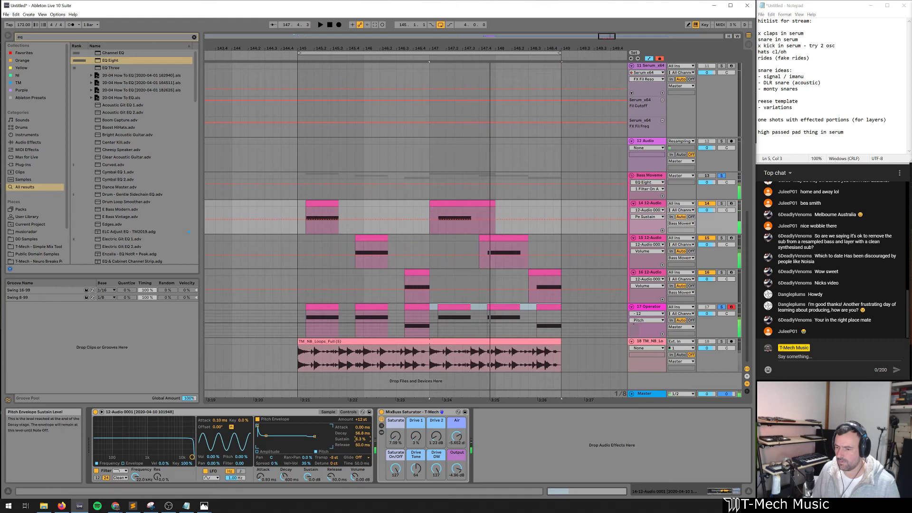
# Lengthen the pitch envelope decay in track 14's Simpler to about 104 ms while repeatedly auditioning its second hit
pyautogui.press('space')
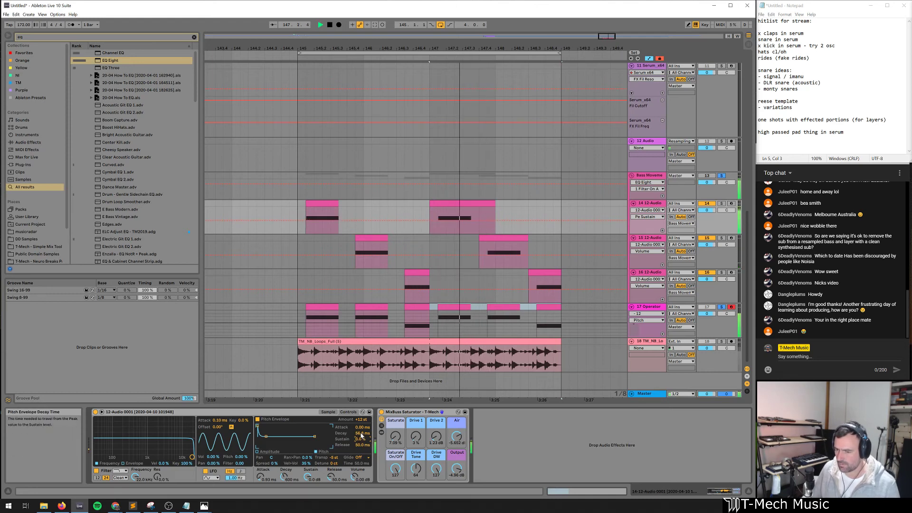
pyautogui.moveTo(359, 434); pyautogui.dragTo(359, 433)
pyautogui.press('space')
pyautogui.press('space')
pyautogui.press('space')
pyautogui.press('space')
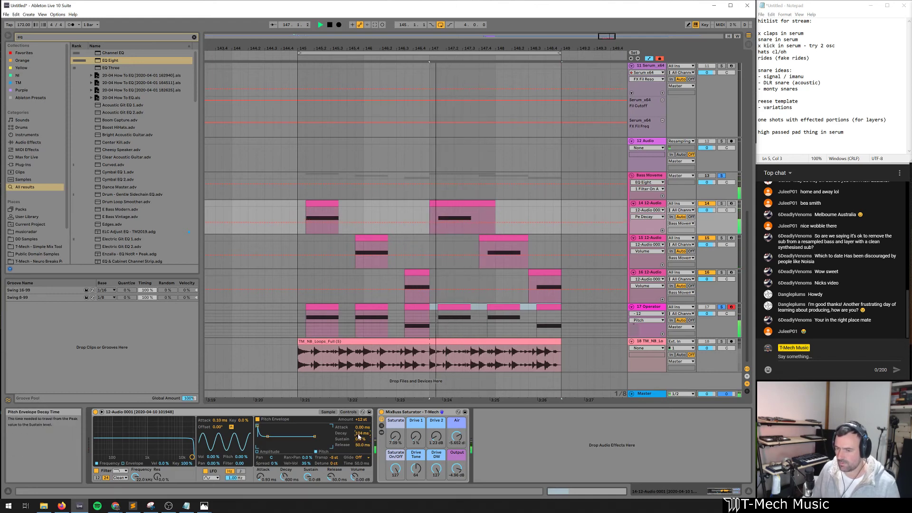
pyautogui.press('space')
# Apply LFO modulation to the sample pitch in track 15's Simpler and audition the result
pyautogui.click(506, 246)
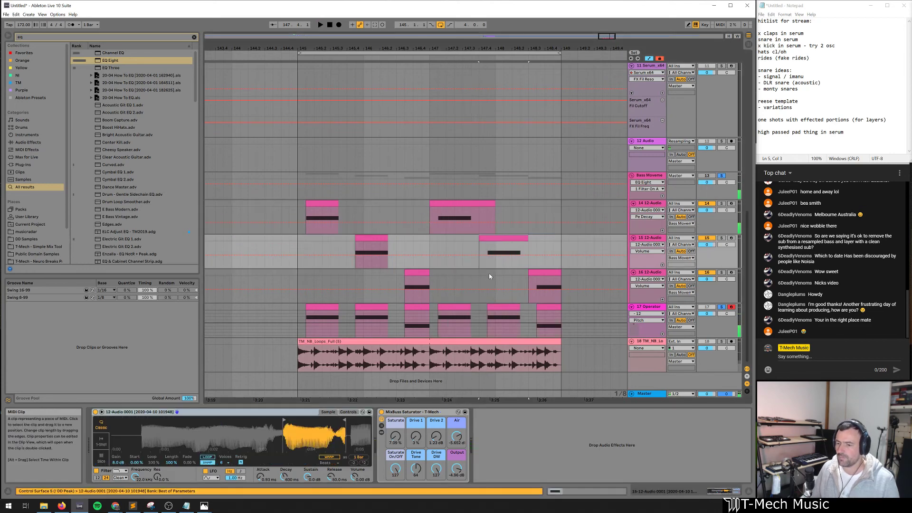
pyautogui.click(348, 412)
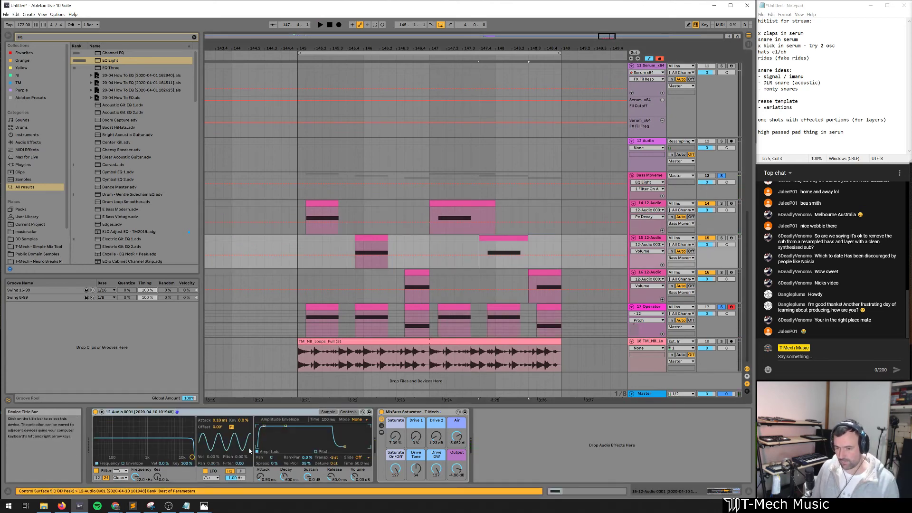
pyautogui.click(340, 413)
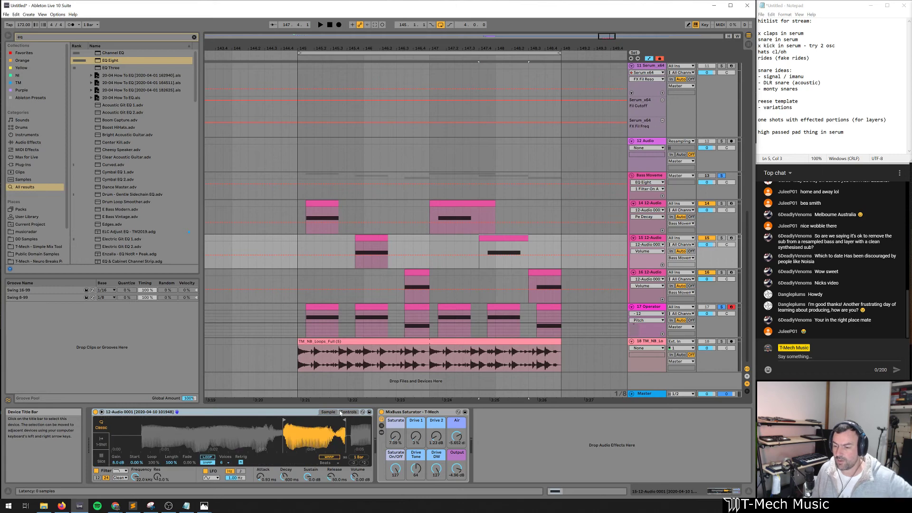
pyautogui.click(341, 412)
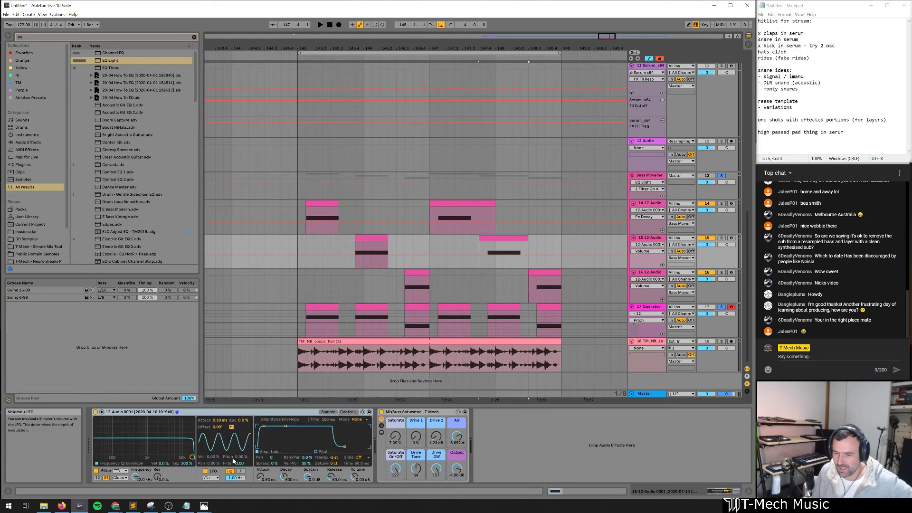
pyautogui.click(241, 456)
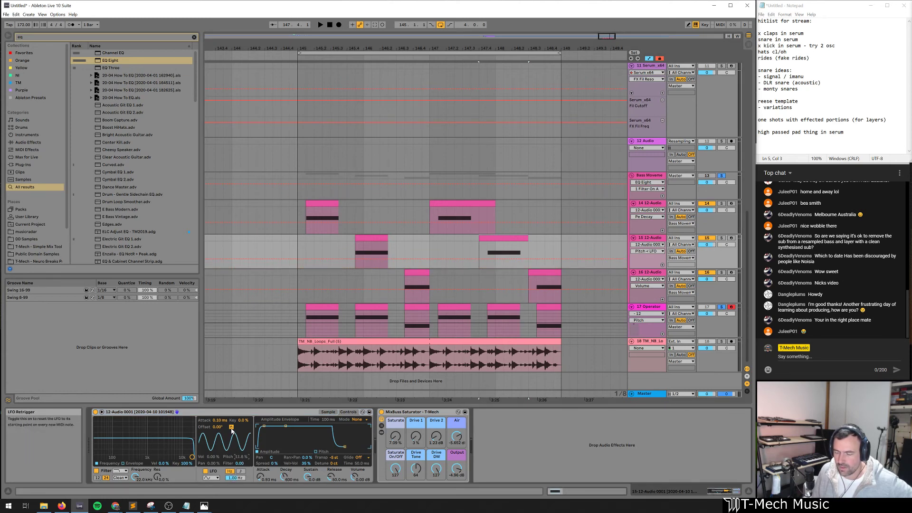
pyautogui.press('space')
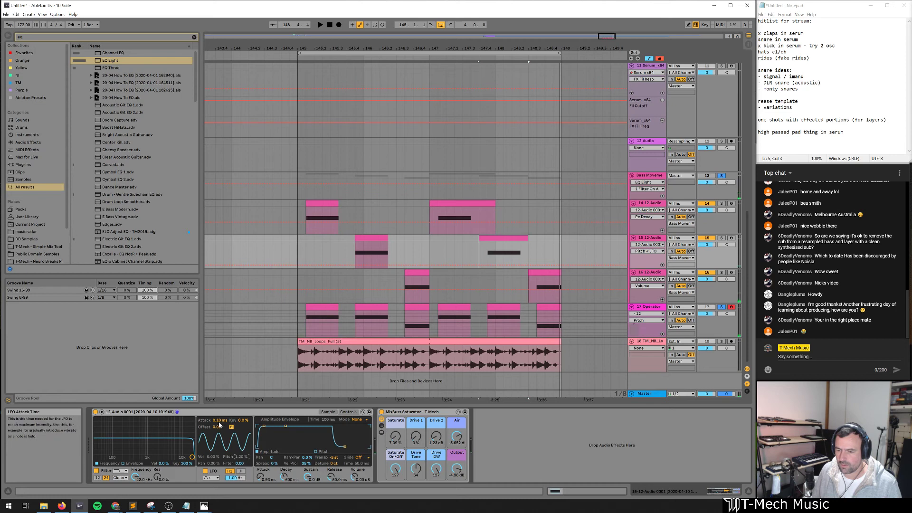
# Raise the LFO rate in track 15's Simpler to 7.22 Hz and fine-tune the pitch modulation amount during repeated playback
pyautogui.moveTo(235, 477); pyautogui.dragTo(242, 448)
pyautogui.press('space')
pyautogui.press('space')
pyautogui.press('space')
pyautogui.press('space')
pyautogui.press('space')
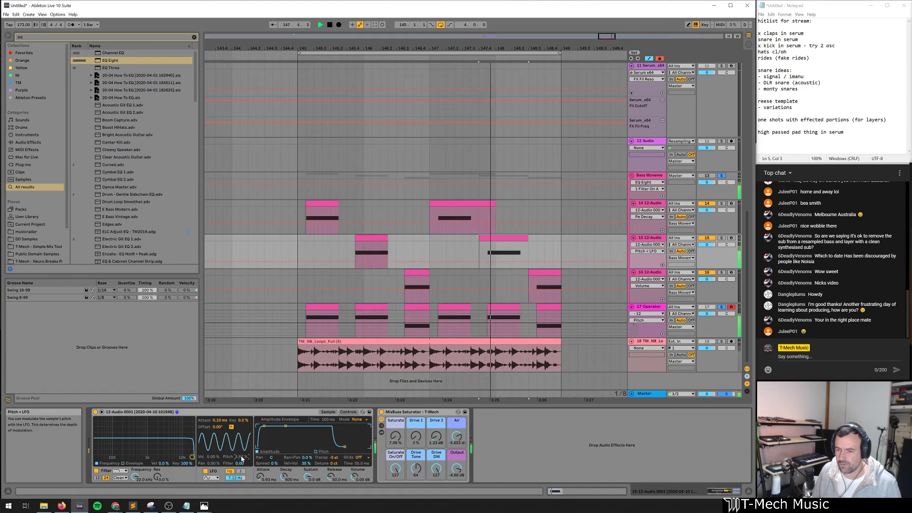
pyautogui.press('space')
pyautogui.press('space')
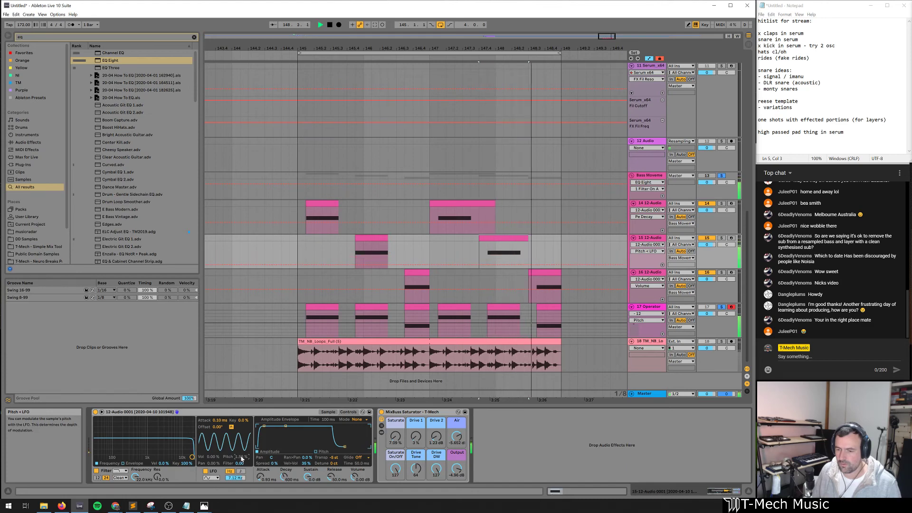
pyautogui.press('space')
pyautogui.press('space')
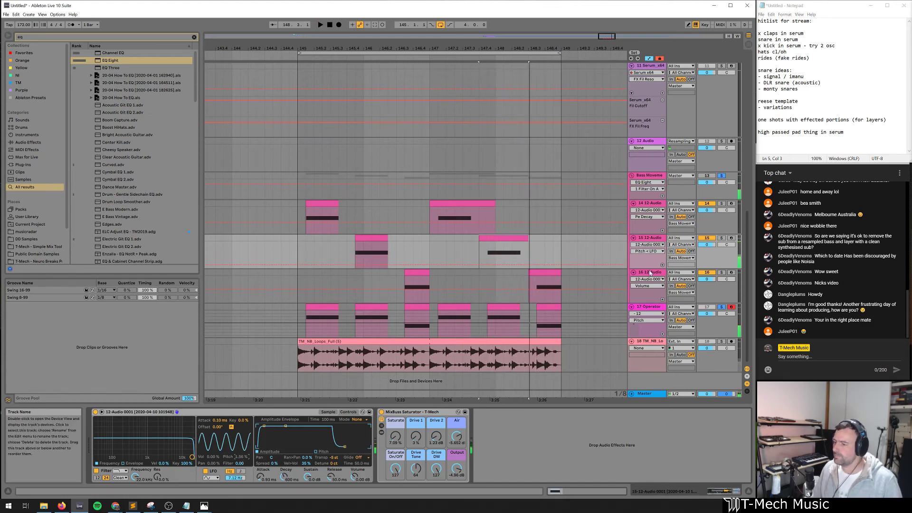
# Enable the pitch envelope in track 16's Simpler with an amount of +12 st and a decay of 134 ms, auditioning its last hit
pyautogui.click(558, 286)
pyautogui.press('space')
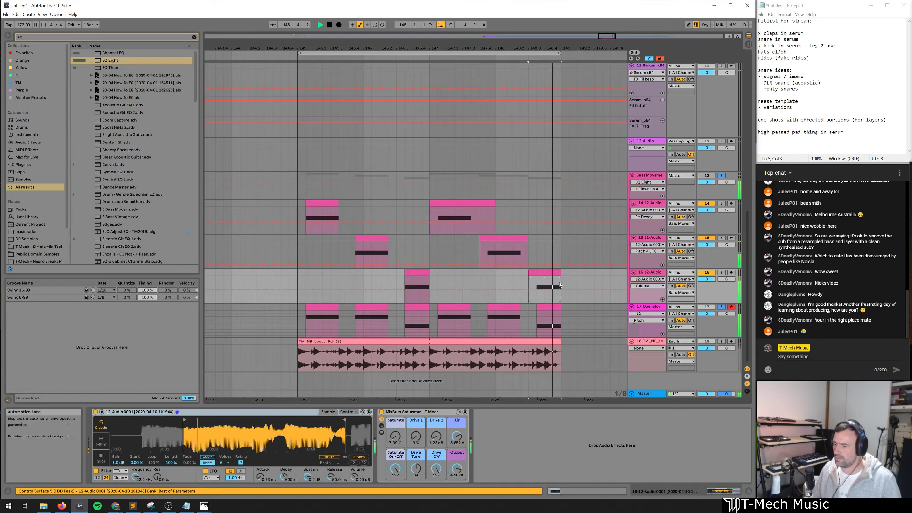
pyautogui.press('space')
pyautogui.click(347, 412)
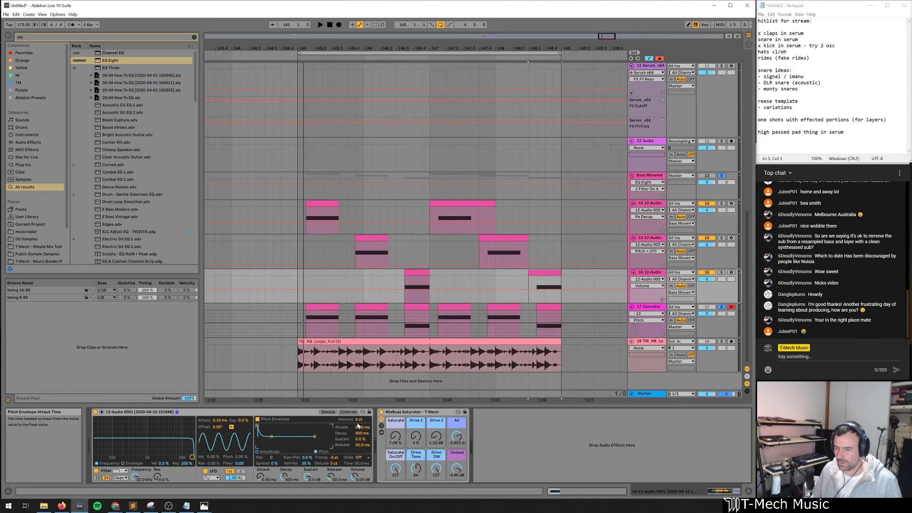
pyautogui.click(359, 419)
pyautogui.press('space')
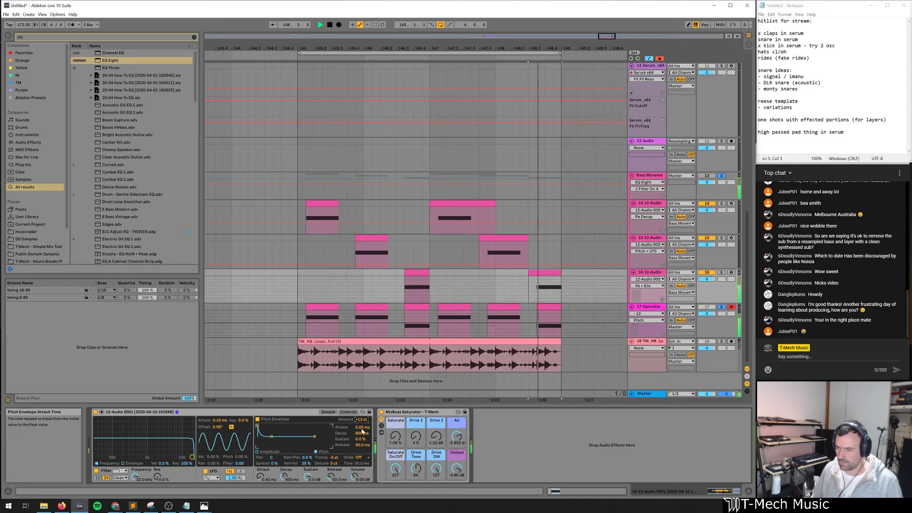
pyautogui.press('space')
pyautogui.press('space')
pyautogui.moveTo(358, 434); pyautogui.dragTo(359, 437)
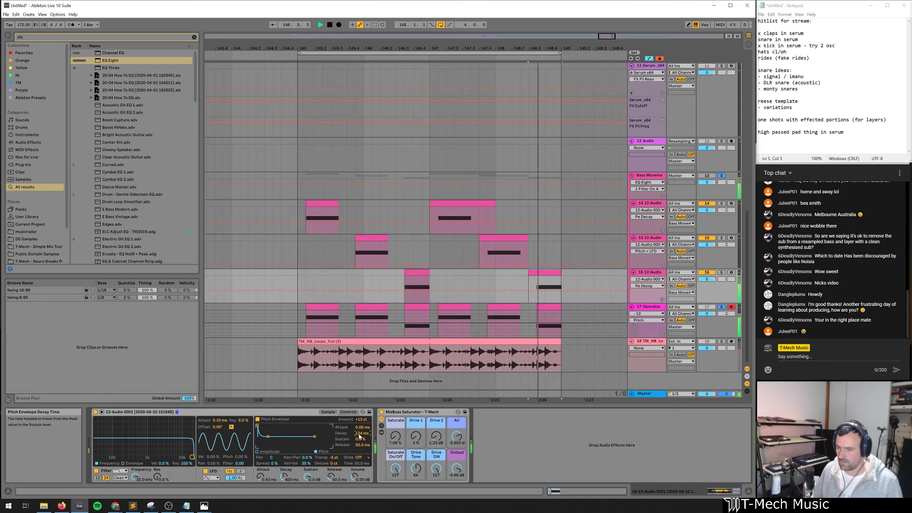
pyautogui.press('space')
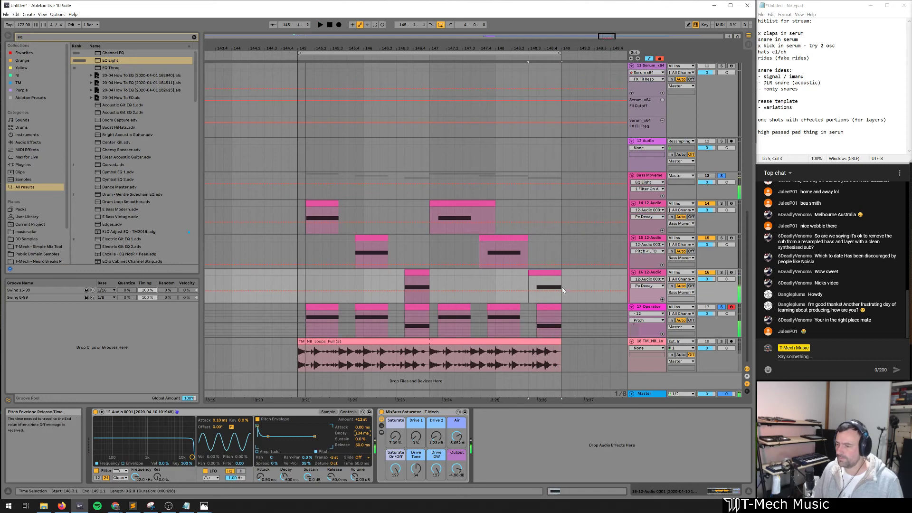
# Raise the Bass Movement group's EQ Eight low cut to 97.9 Hz and play the loop with the Operator sub
pyautogui.click(660, 179)
pyautogui.press('space')
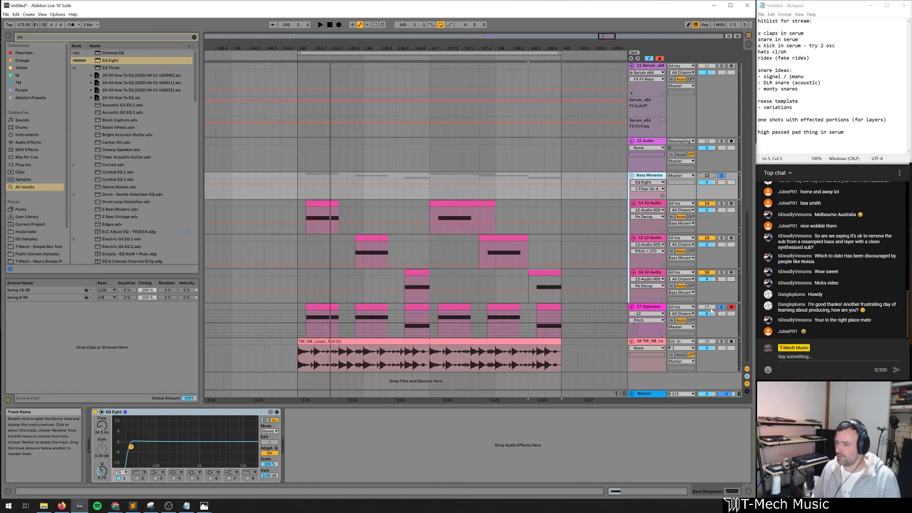
pyautogui.moveTo(132, 447); pyautogui.dragTo(163, 445)
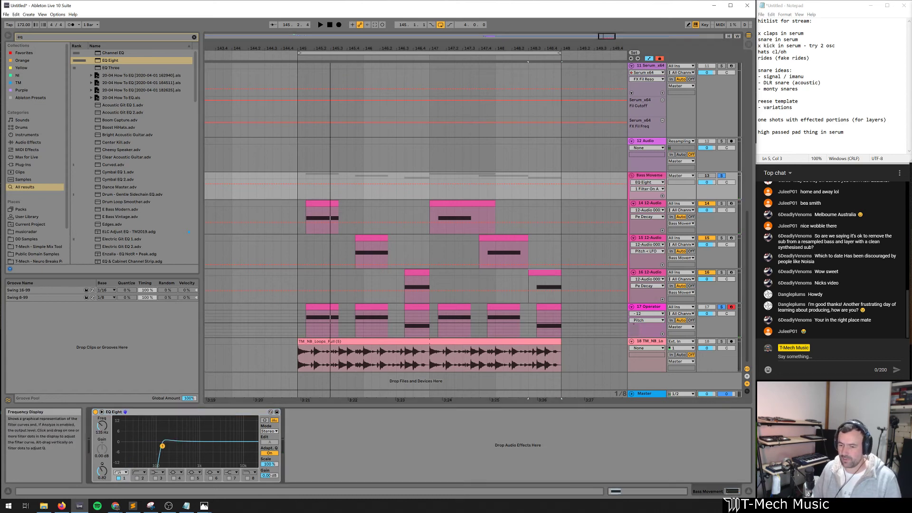
pyautogui.press('space')
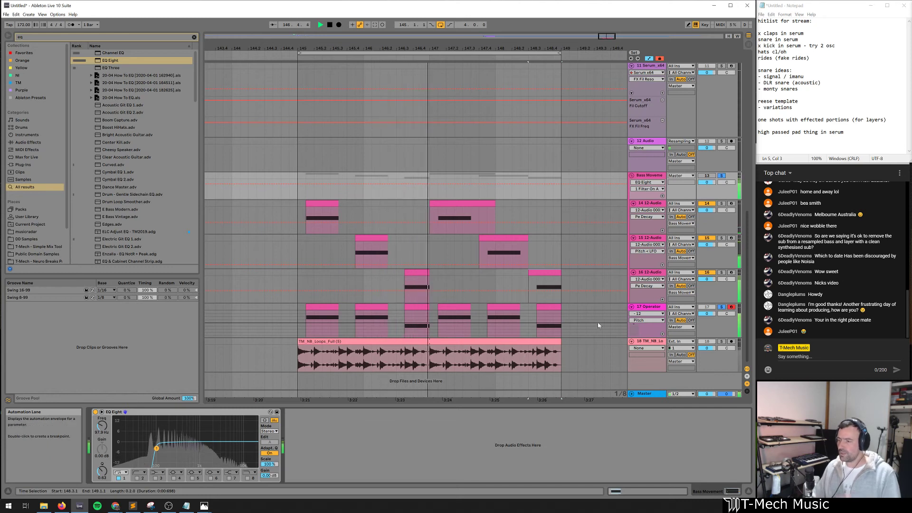
pyautogui.press('space')
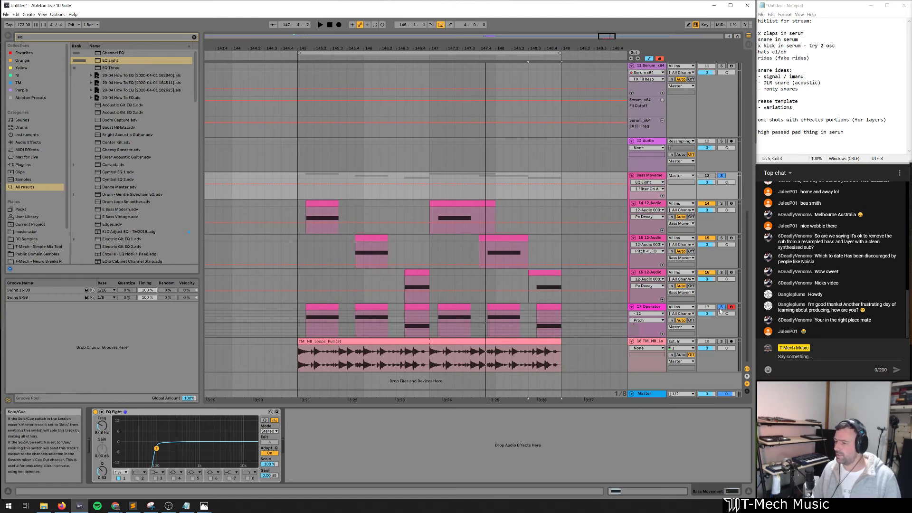
# Unsolo the Operator sub and replay the low-cut Bass Movement group on its own
pyautogui.press('space')
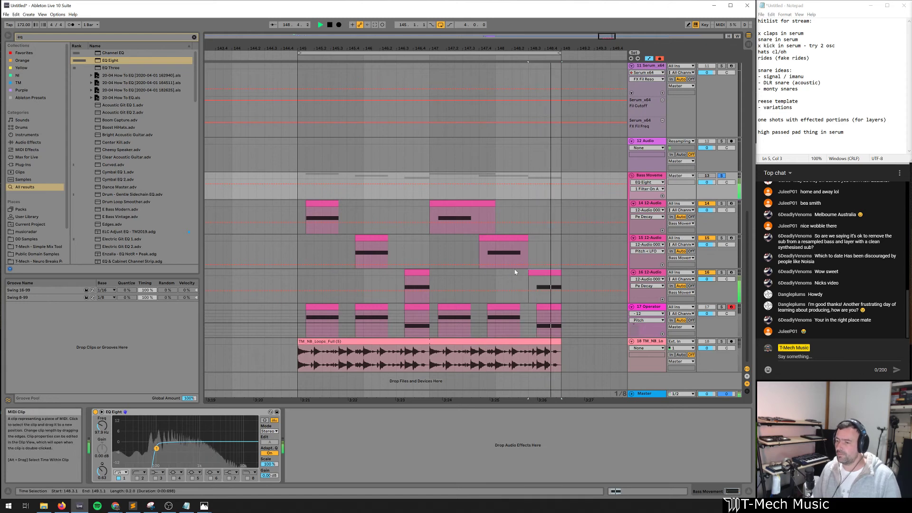
pyautogui.click(646, 176)
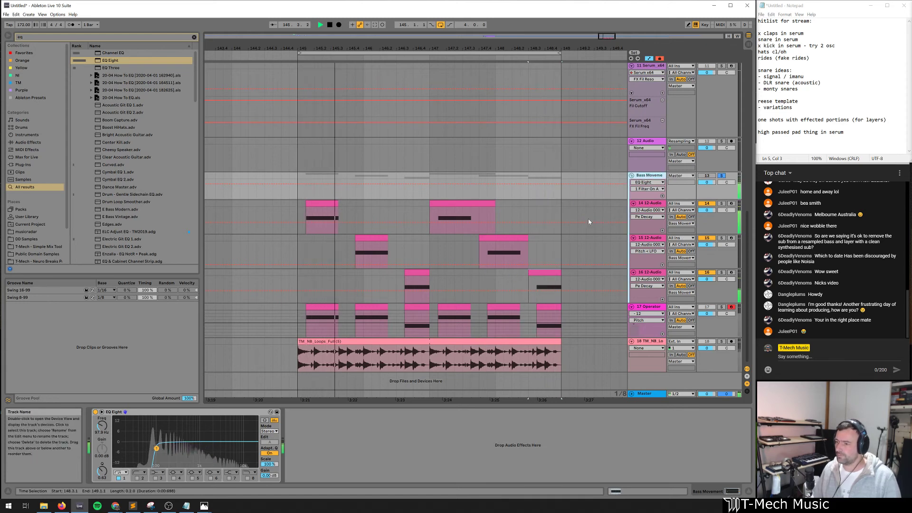
# Bypass the Bass Movement group's EQ Eight low cut, switch it back on at 102 Hz, and replay the group
pyautogui.click(118, 478)
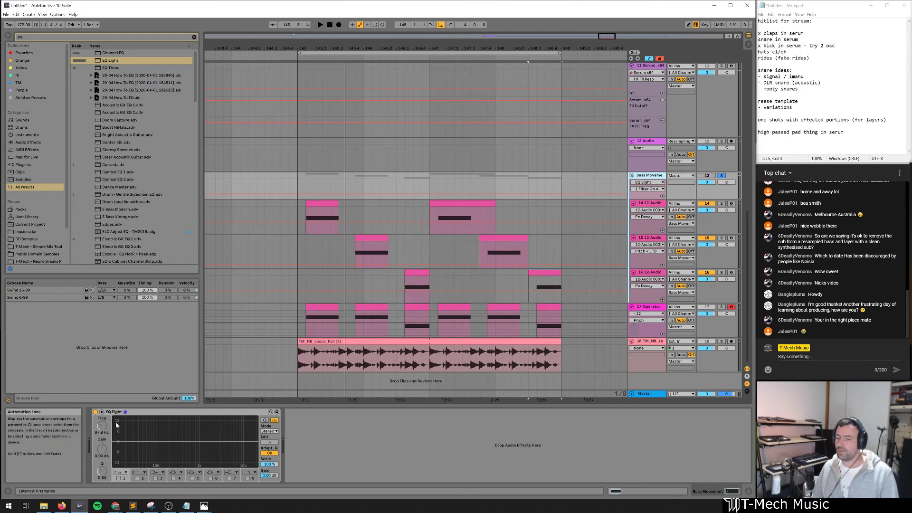
pyautogui.click(119, 477)
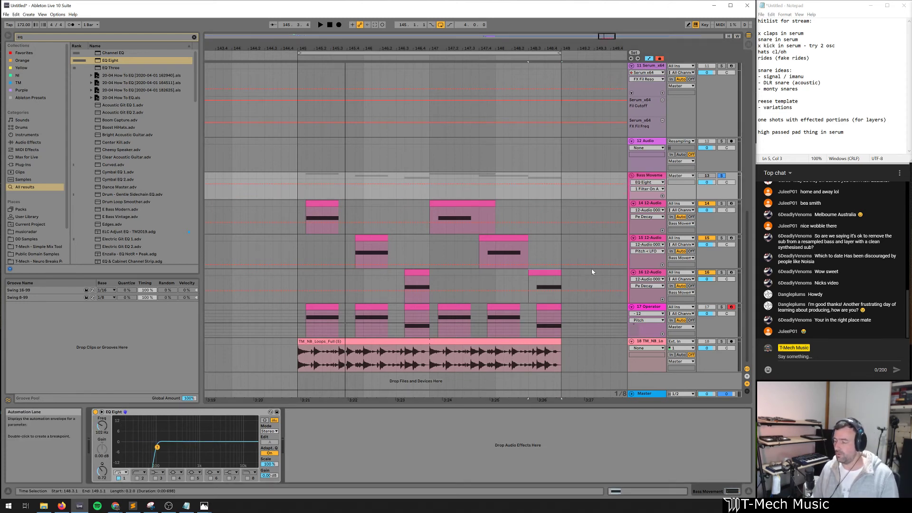
pyautogui.press('space')
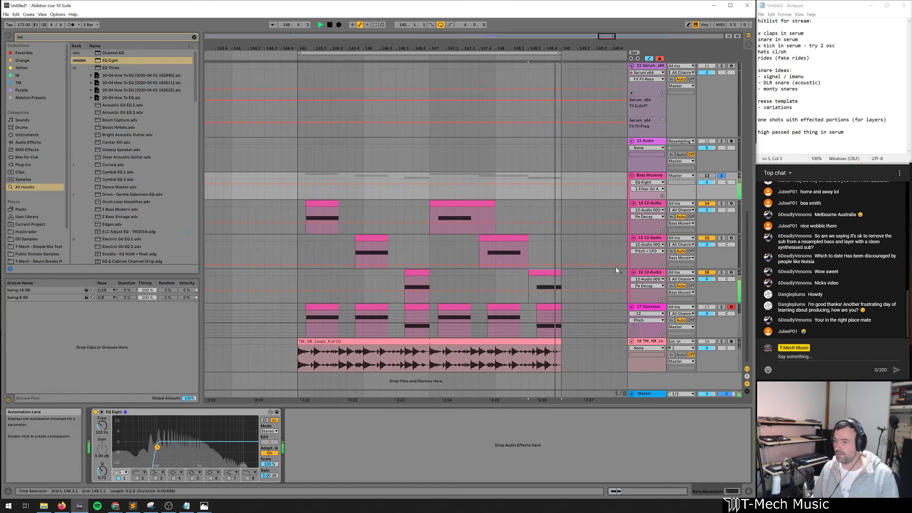
pyautogui.press('space')
# Play the Operator sub soloed, and add the Bass Movement group to the solo to hear both together
pyautogui.click(721, 307)
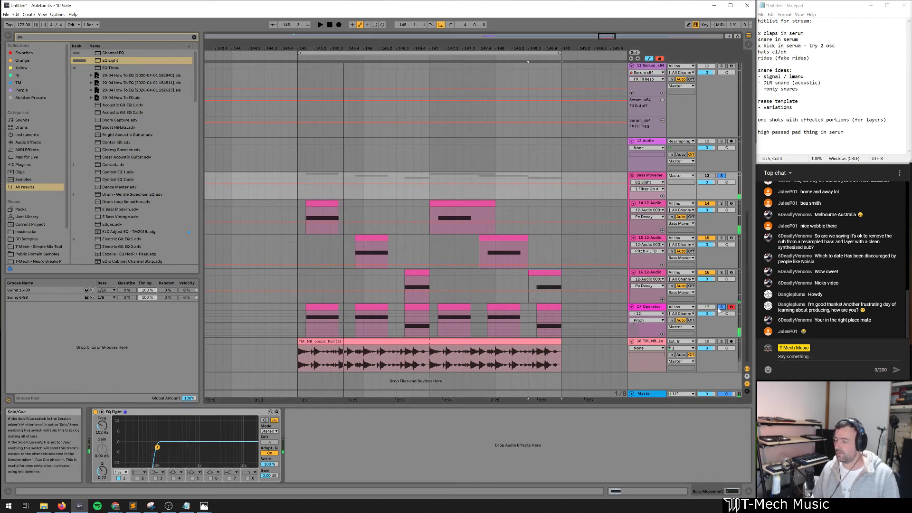
pyautogui.press('space')
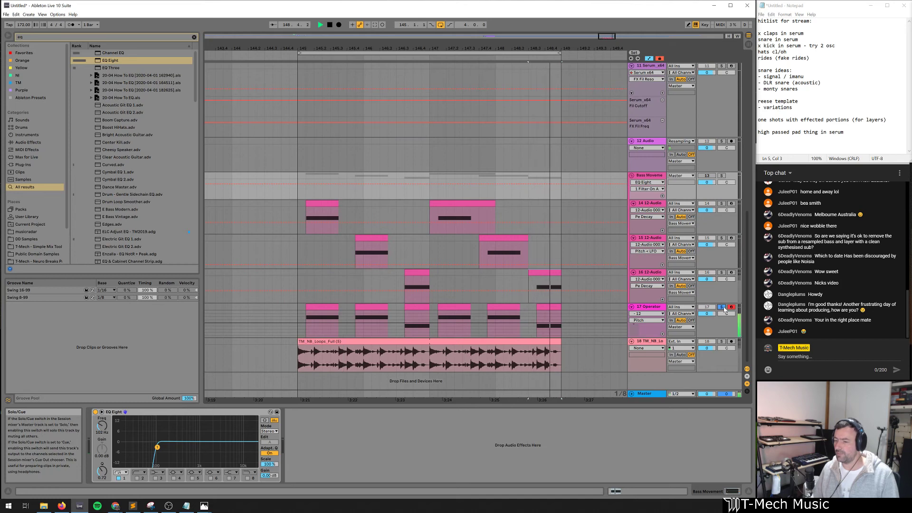
pyautogui.click(627, 311)
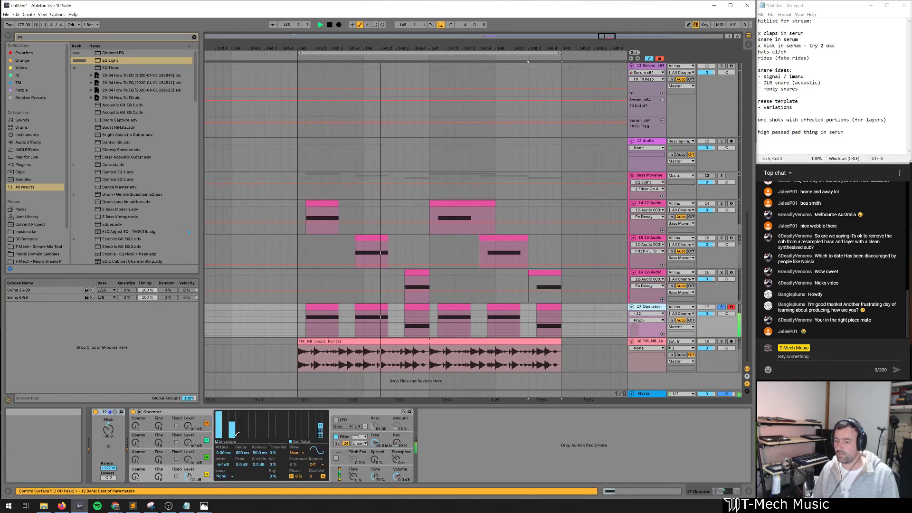
pyautogui.keyDown('ctrl'); pyautogui.click(722, 176); pyautogui.keyUp('ctrl')
pyautogui.press('space')
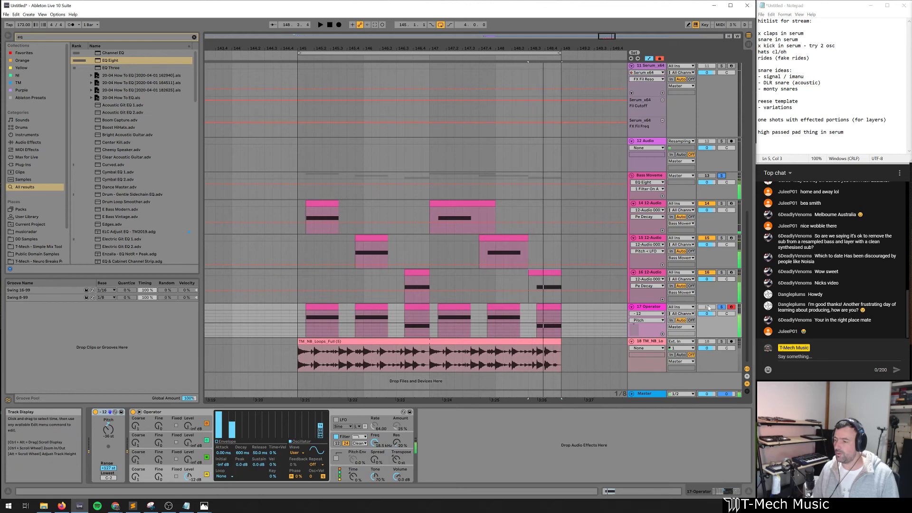
# Try single upper harmonics, including the fifth and tenth, in the Operator sub's Oscillator A waveform during playback
pyautogui.moveTo(232, 424); pyautogui.dragTo(234, 444)
pyautogui.click(246, 418)
pyautogui.press('space')
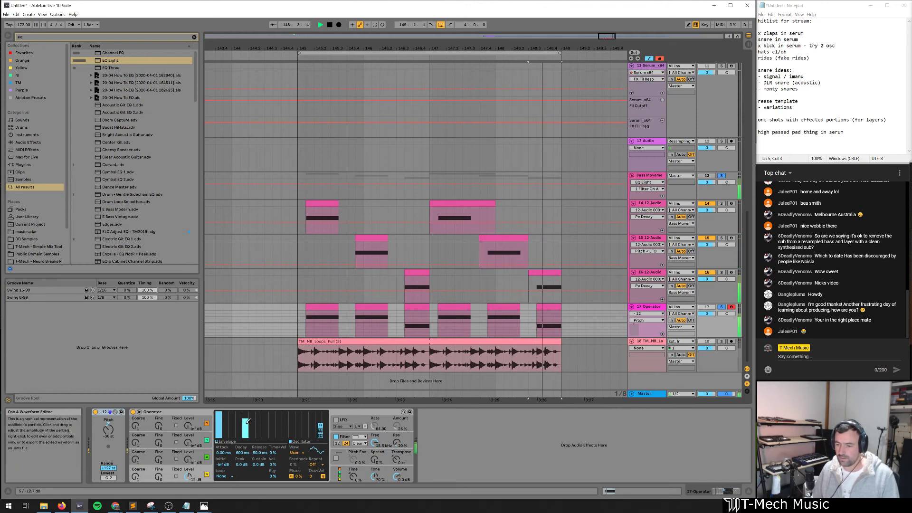
pyautogui.click(279, 420)
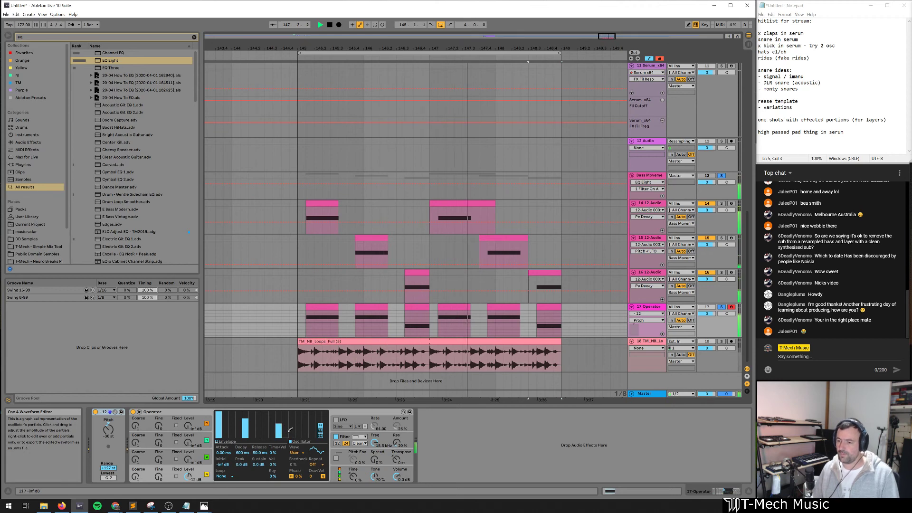
pyautogui.press('space')
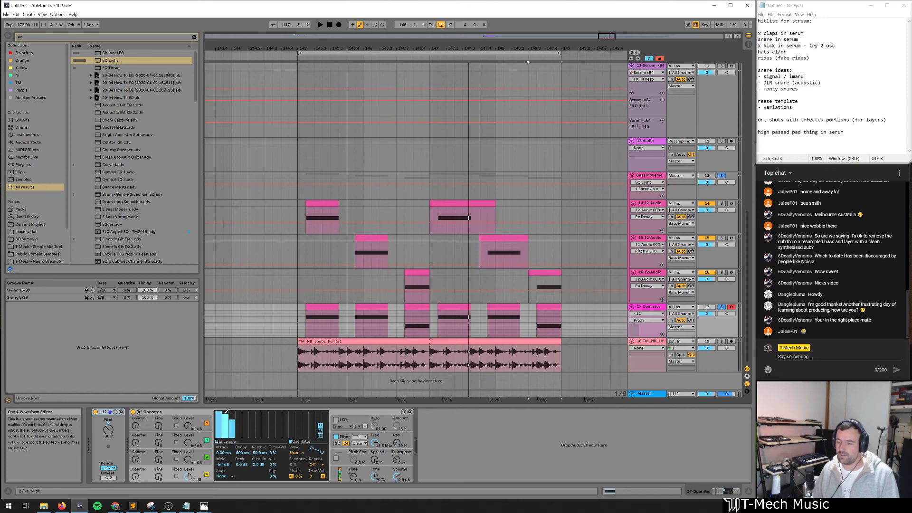
# Draw a descending harmonic series in Operator's Oscillator A during playback, and reduce it to the first, third, fifth and seventh harmonics
pyautogui.press('space')
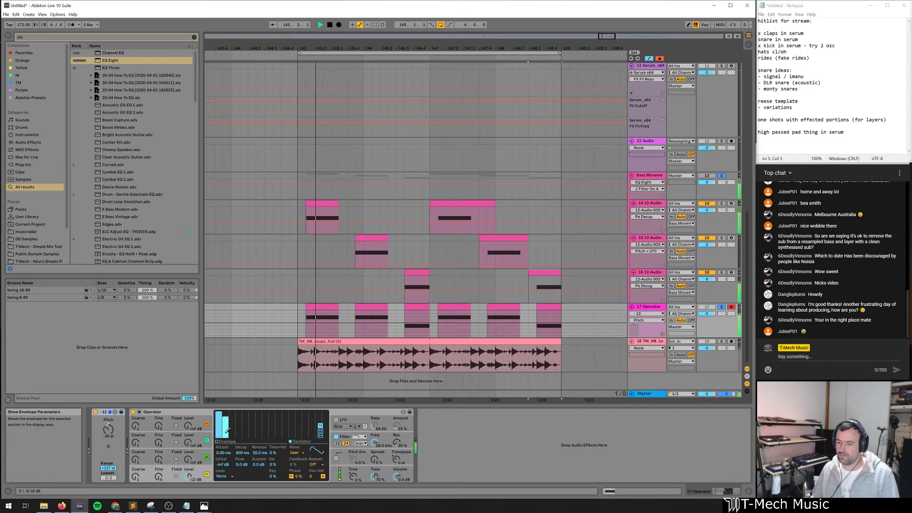
pyautogui.moveTo(233, 418)
pyautogui.mouseDown()
pyautogui.moveTo(301, 431)
pyautogui.moveTo(290, 431)
pyautogui.mouseUp()
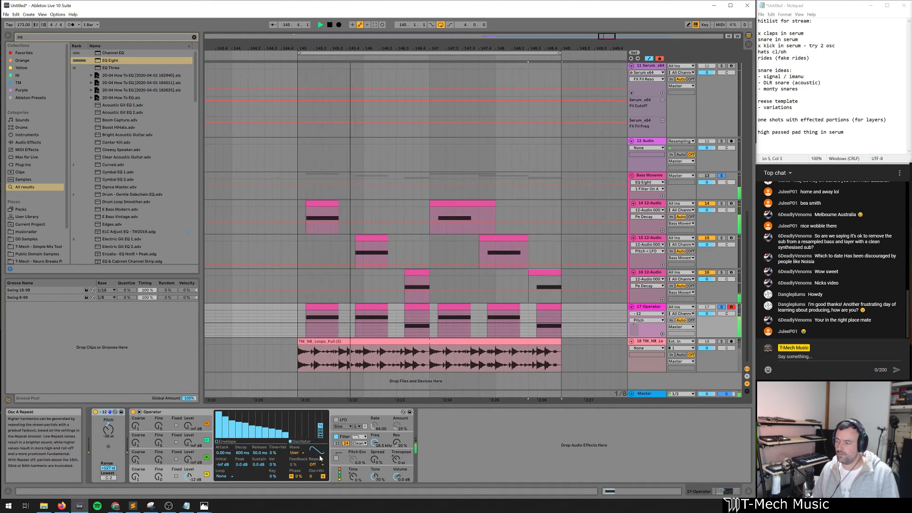
pyautogui.moveTo(287, 432); pyautogui.dragTo(272, 438)
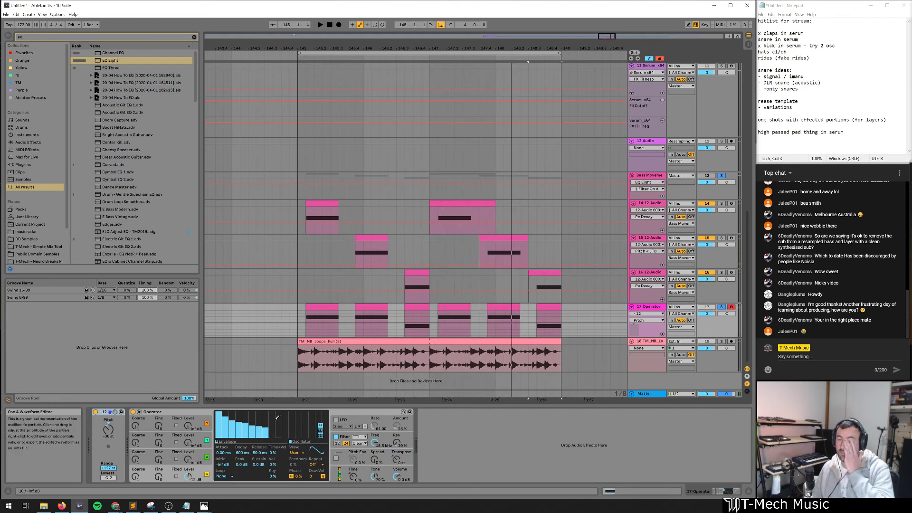
pyautogui.moveTo(227, 423); pyautogui.dragTo(246, 428)
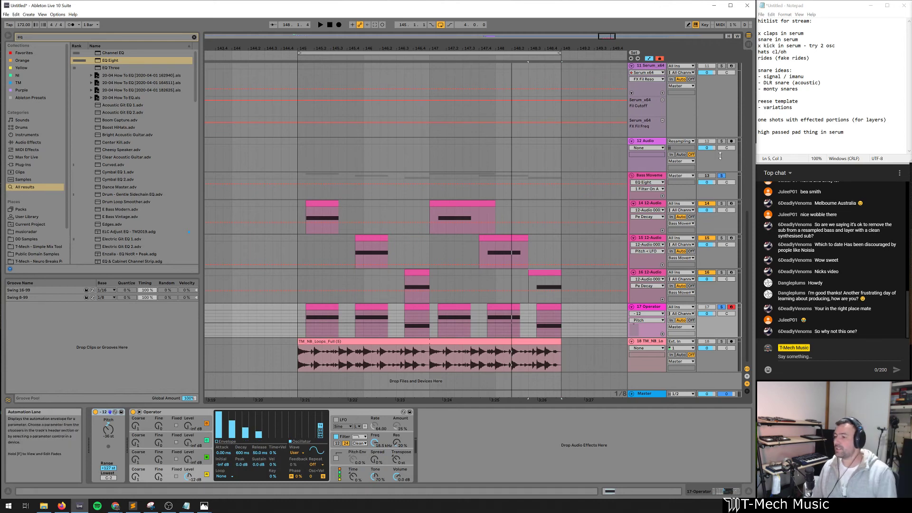
# Solo only the Bass Movement group, switch off its EQ Eight low-cut band, and play the unfiltered basses
pyautogui.click(720, 176)
pyautogui.click(664, 177)
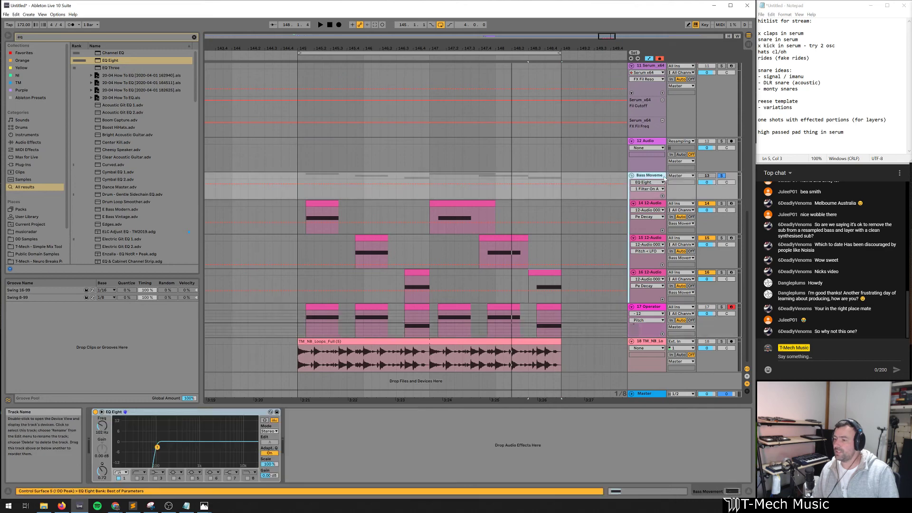
pyautogui.doubleClick(156, 447)
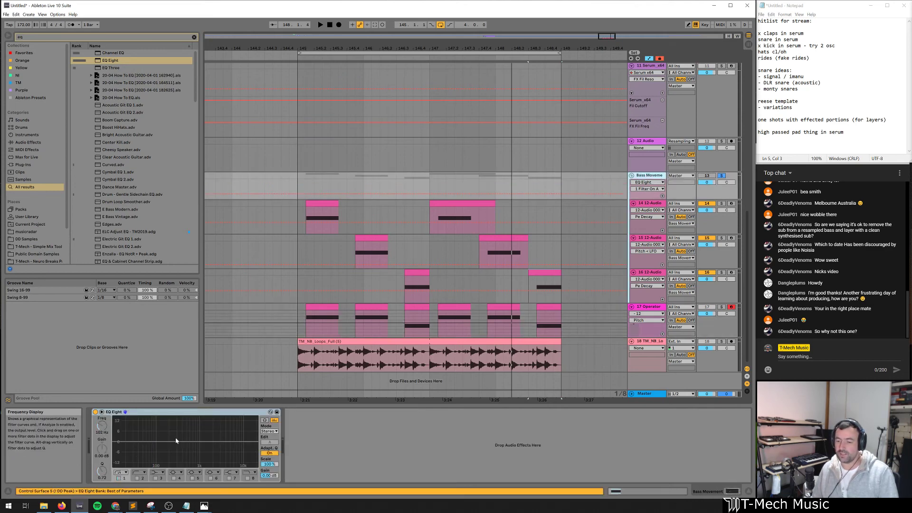
pyautogui.press('space')
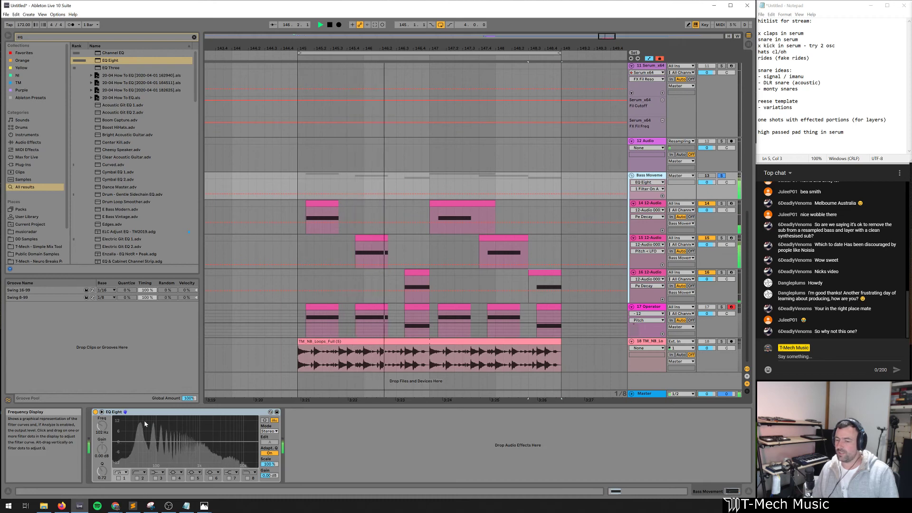
pyautogui.press('space')
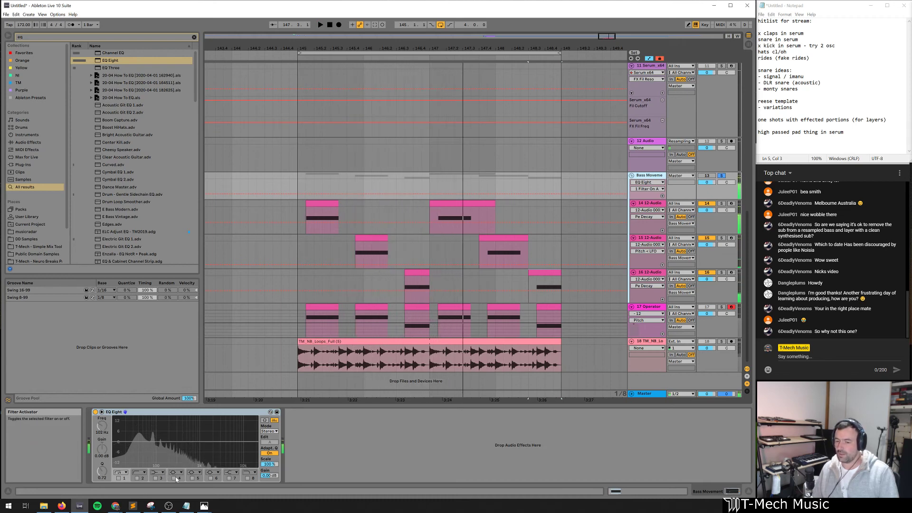
# Try a -6.32 dB bell cut at 102 Hz with EQ Eight's fourth band on the Bass Movement group, comparing playback with and without it
pyautogui.click(174, 478)
pyautogui.moveTo(163, 453); pyautogui.dragTo(158, 452)
pyautogui.press('space')
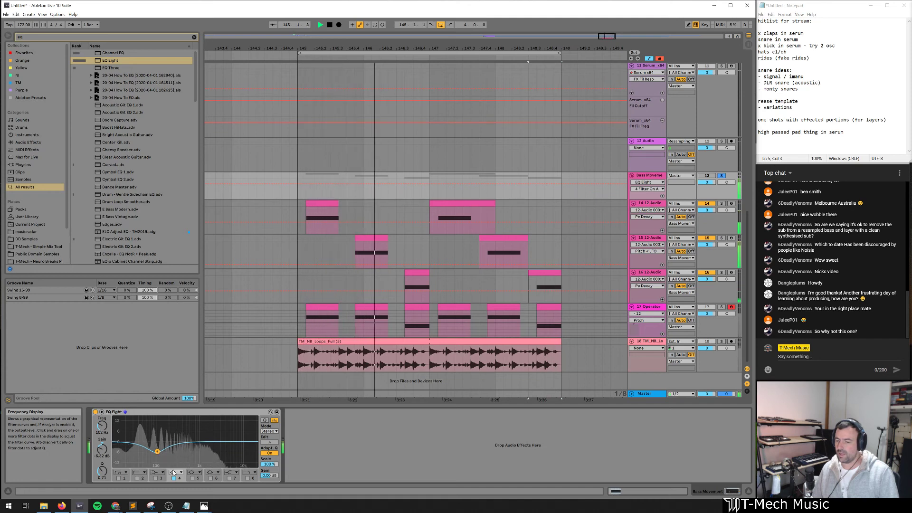
pyautogui.press('space')
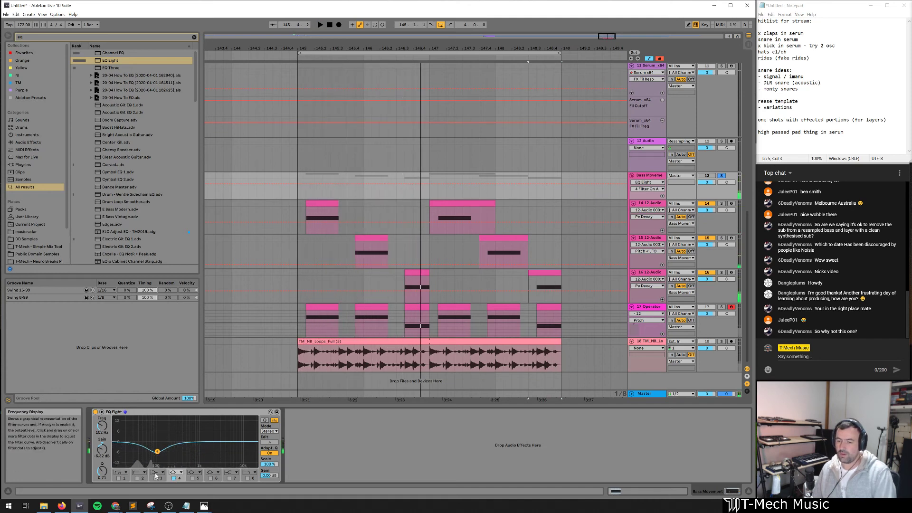
pyautogui.click(174, 478)
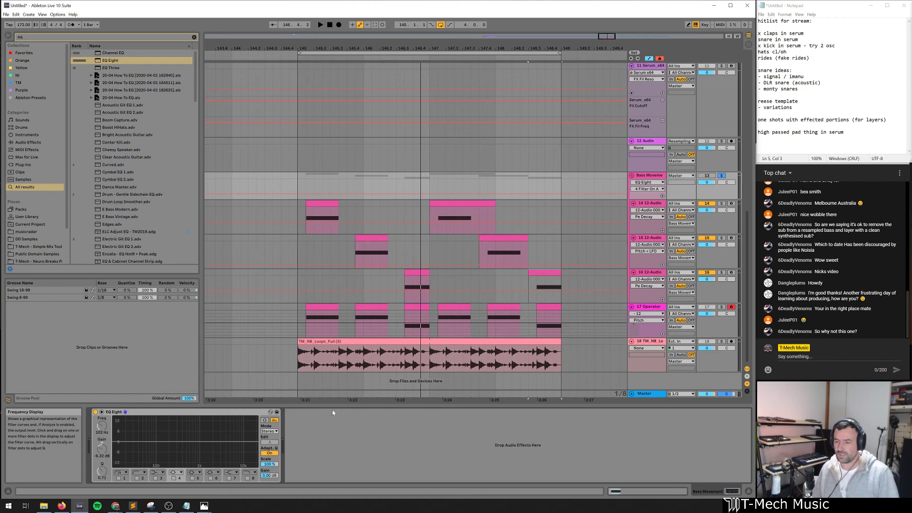
pyautogui.press('space')
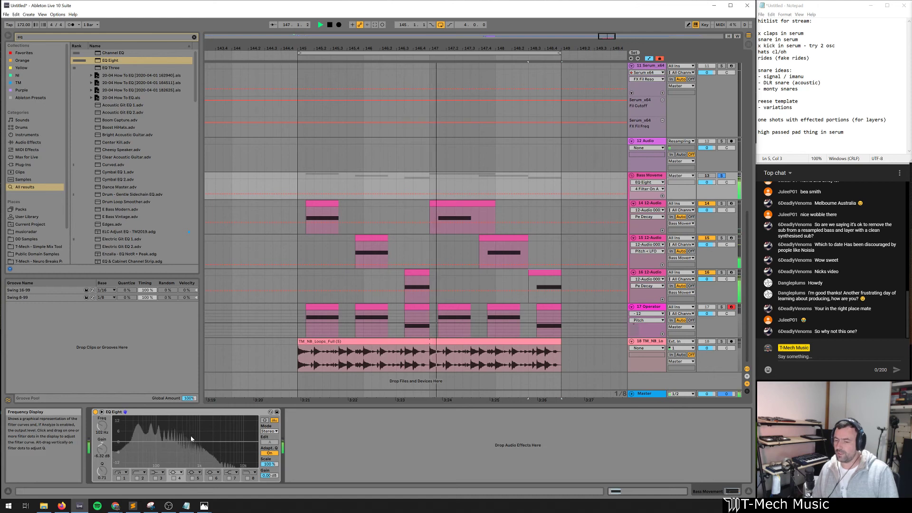
pyautogui.press('space')
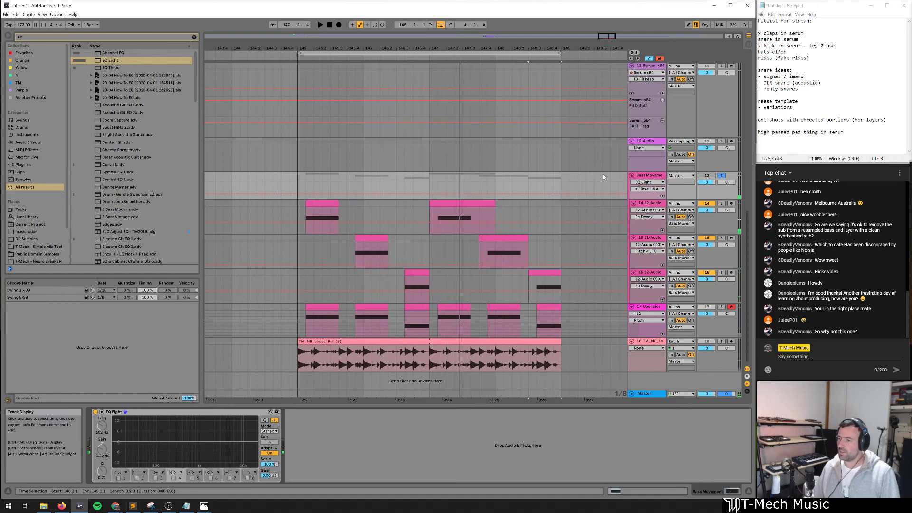
# Clear the browser search, open the DD Samples folder and look through its 2019 bass samples
pyautogui.hotkey('ctrl', 'f')
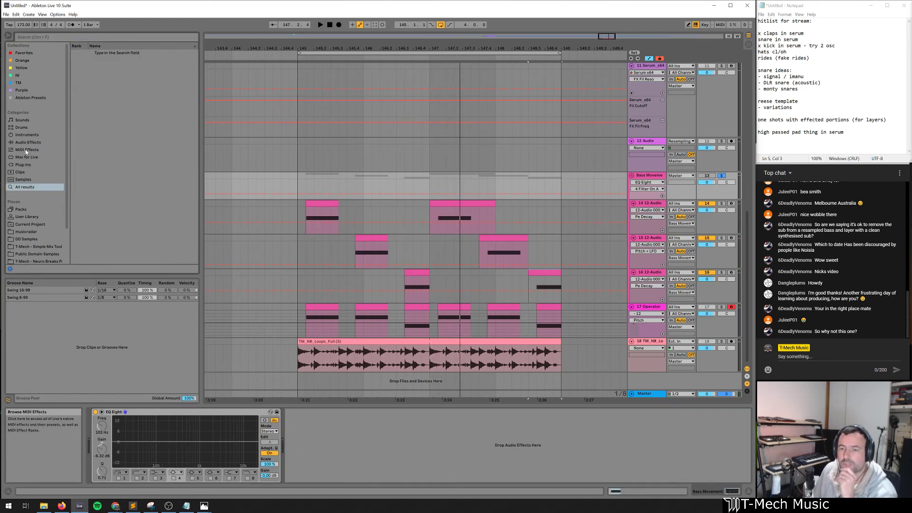
pyautogui.click(42, 240)
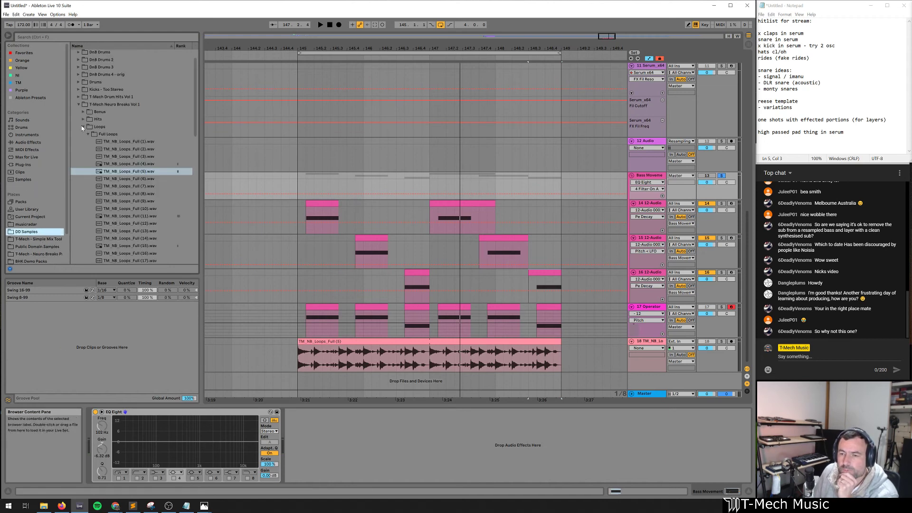
pyautogui.scroll(1, 74, 104)
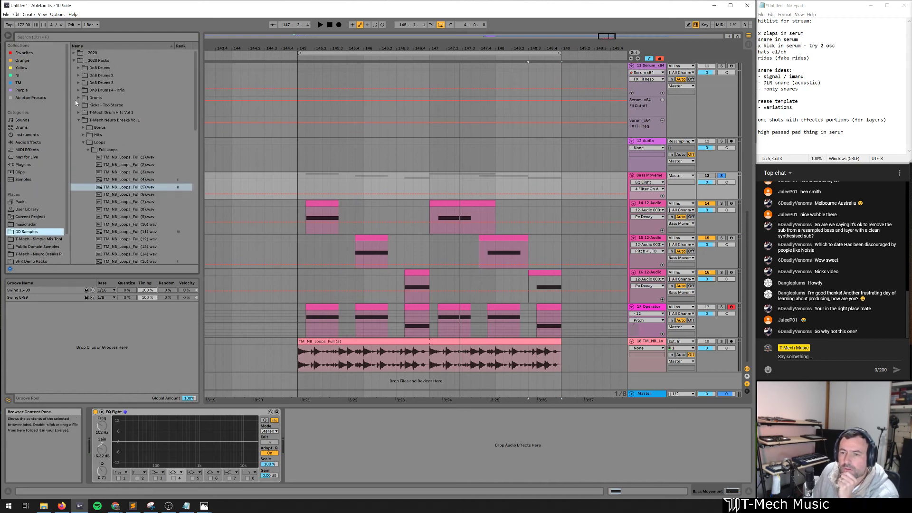
pyautogui.click(74, 61)
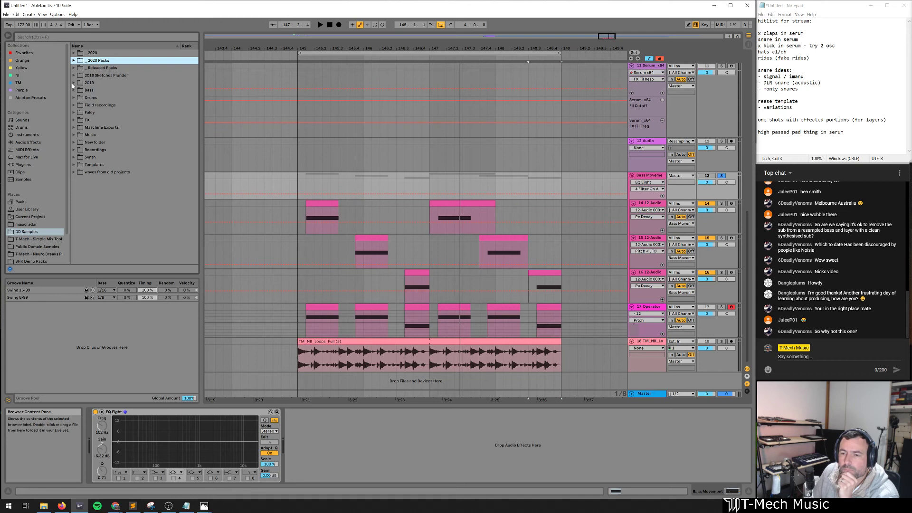
pyautogui.click(74, 83)
pyautogui.click(79, 90)
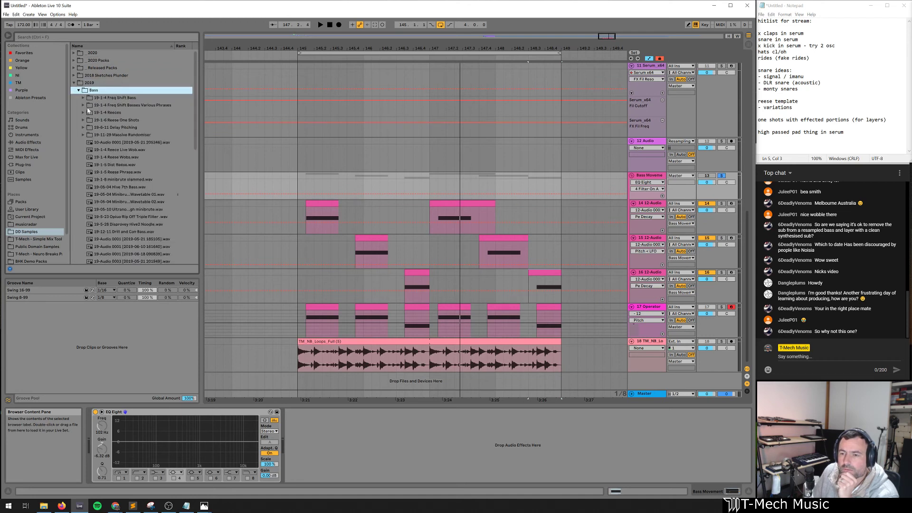
pyautogui.click(78, 91)
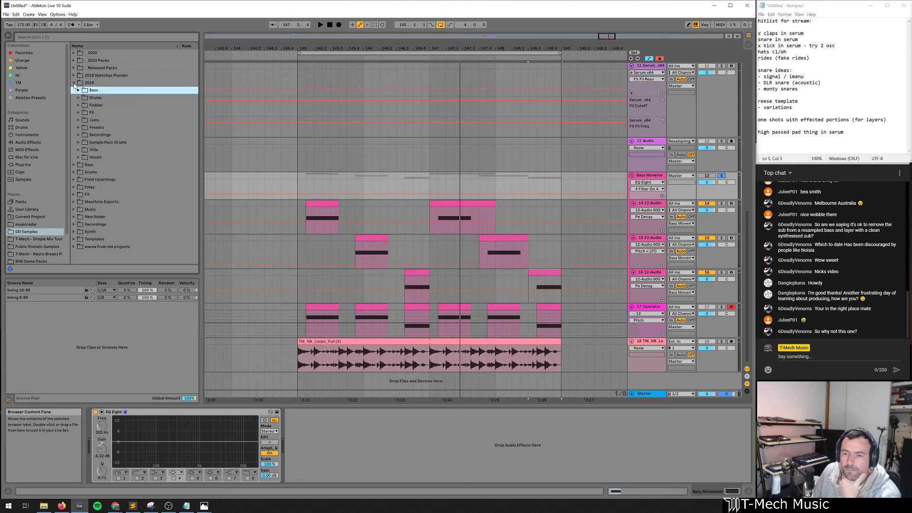
# Open the Neurobass A Day folder among the old samples in the main Bass folder of DD Samples
pyautogui.click(74, 84)
pyautogui.click(74, 90)
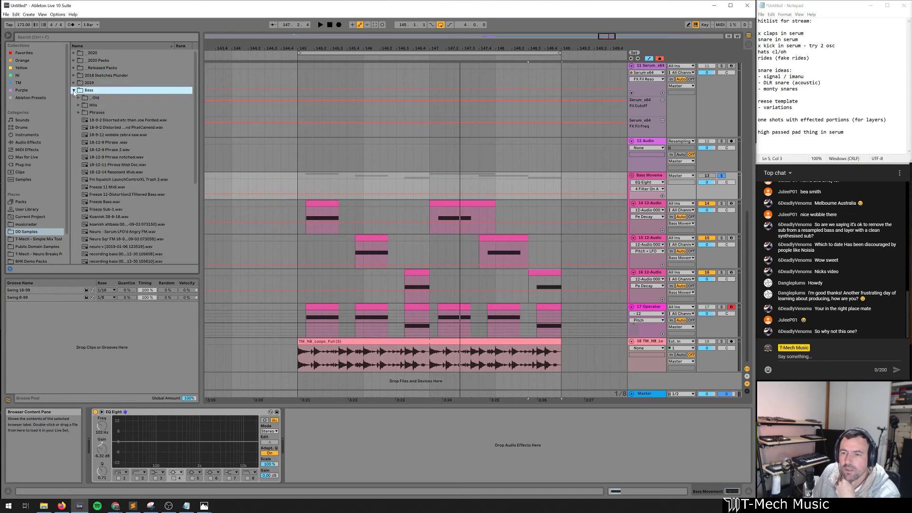
pyautogui.click(78, 105)
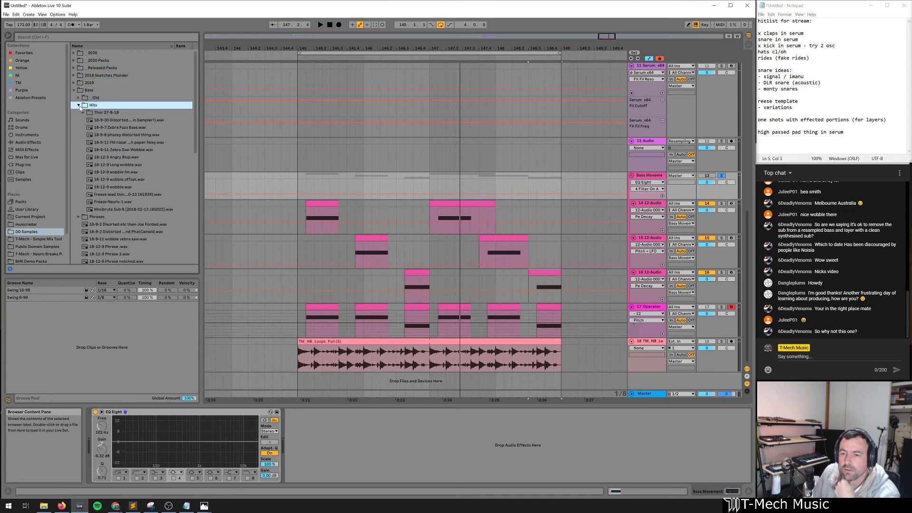
pyautogui.click(79, 98)
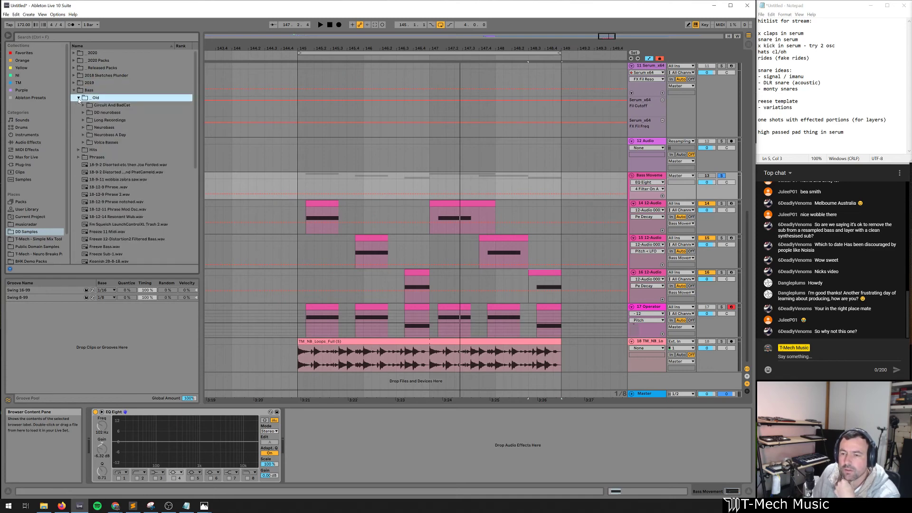
pyautogui.click(84, 134)
# Audition the Neurobass samples and place E Neurobass 22-10-17 01.wav on a new audio track below the drum loop, after the loop region
pyautogui.click(115, 195)
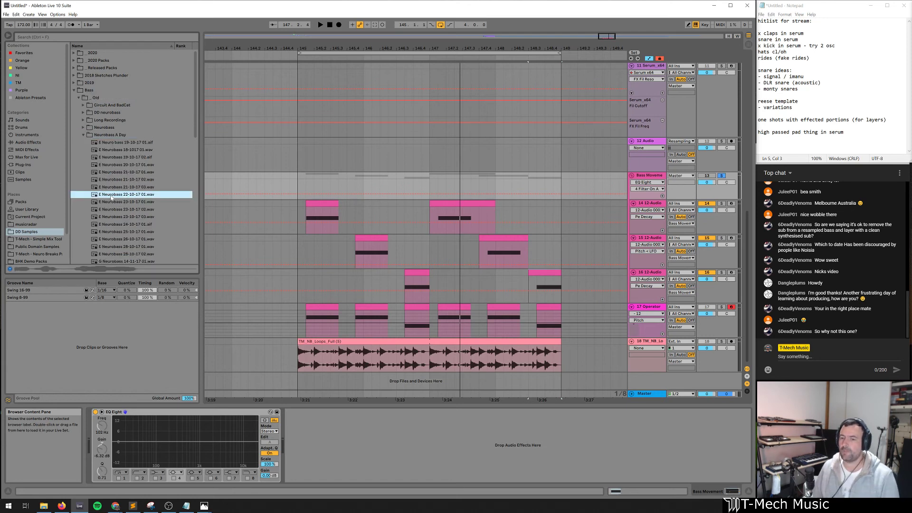
pyautogui.moveTo(111, 196); pyautogui.dragTo(602, 188)
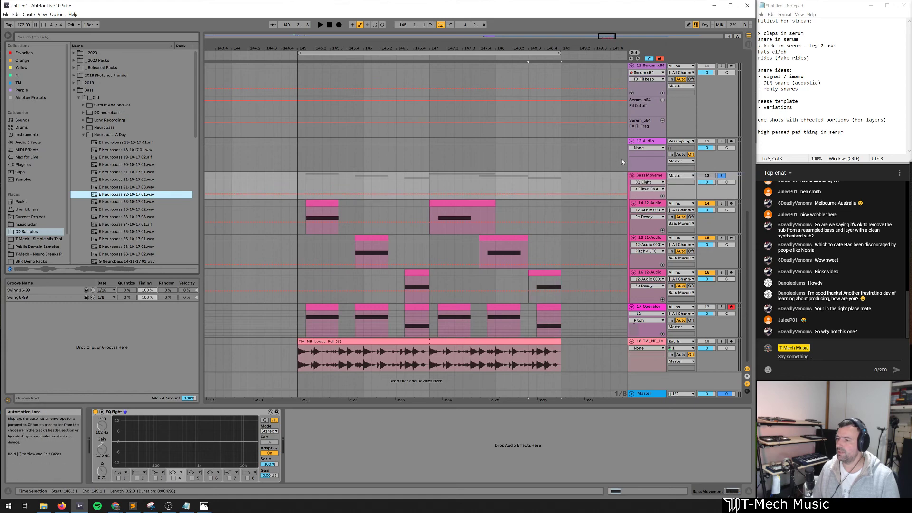
pyautogui.moveTo(155, 193); pyautogui.dragTo(600, 380)
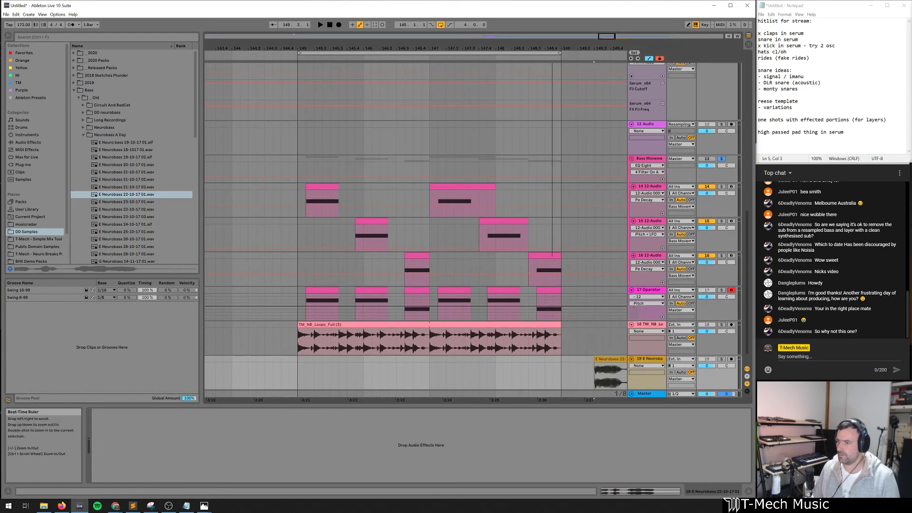
# Copy the drum loop and one Operator sub clip to the start of the neurobass sample, checking the loop in playback
pyautogui.moveTo(411, 48); pyautogui.dragTo(412, 19)
pyautogui.moveTo(393, 325); pyautogui.dragTo(453, 335)
pyautogui.press('space')
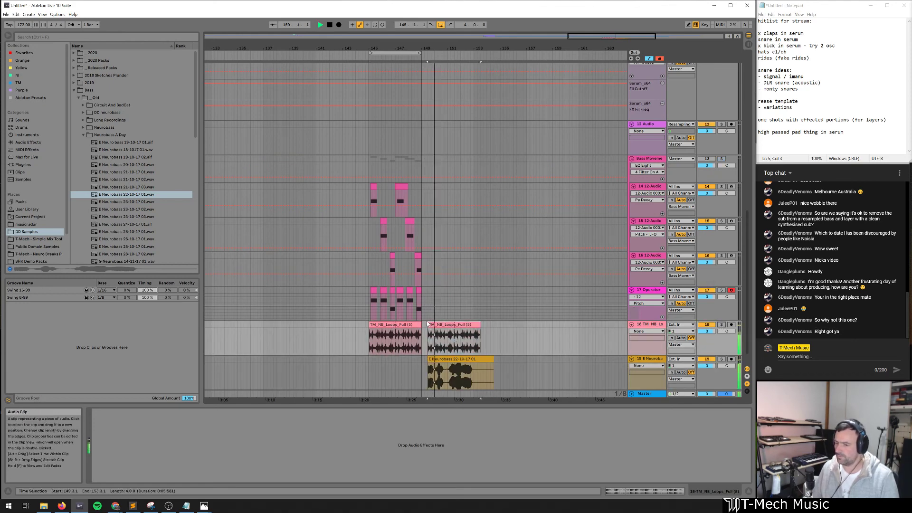
pyautogui.doubleClick(464, 47)
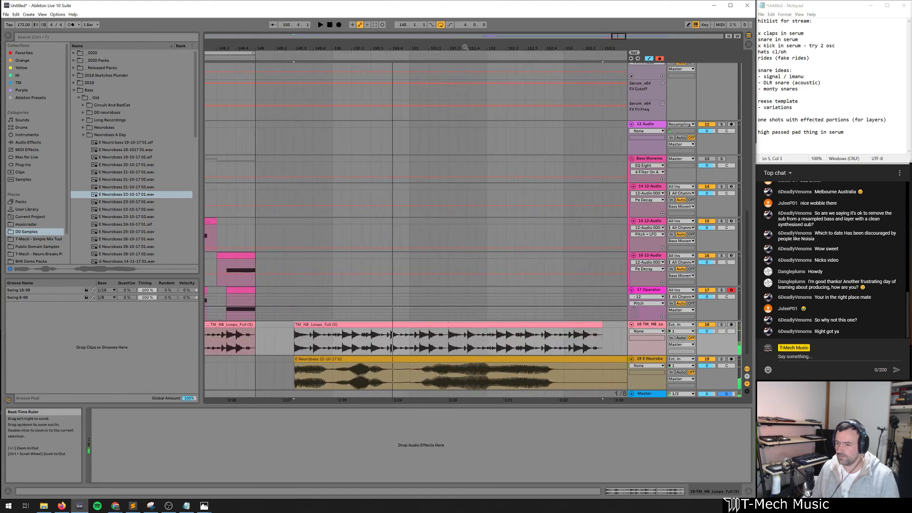
pyautogui.moveTo(362, 48); pyautogui.dragTo(431, 33)
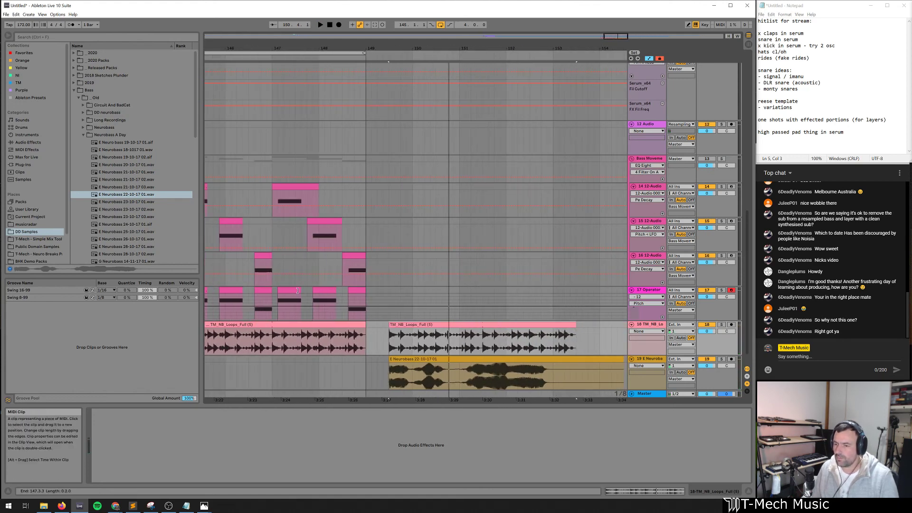
pyautogui.moveTo(288, 290); pyautogui.dragTo(389, 291)
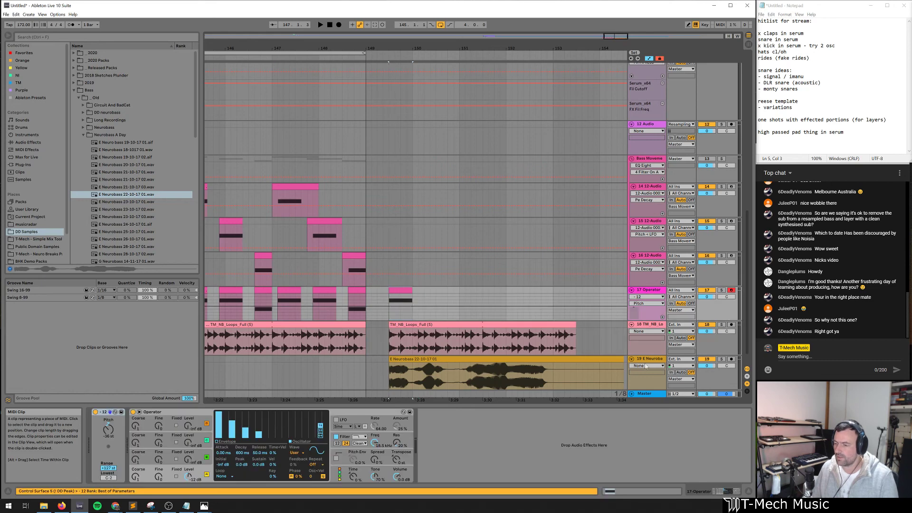
# Add EQ Eight to the neurobass audio track and enable its first band as a low cut at about 83 Hz during playback
pyautogui.click(650, 360)
pyautogui.hotkey('ctrl', 'f')
pyautogui.write('eq')
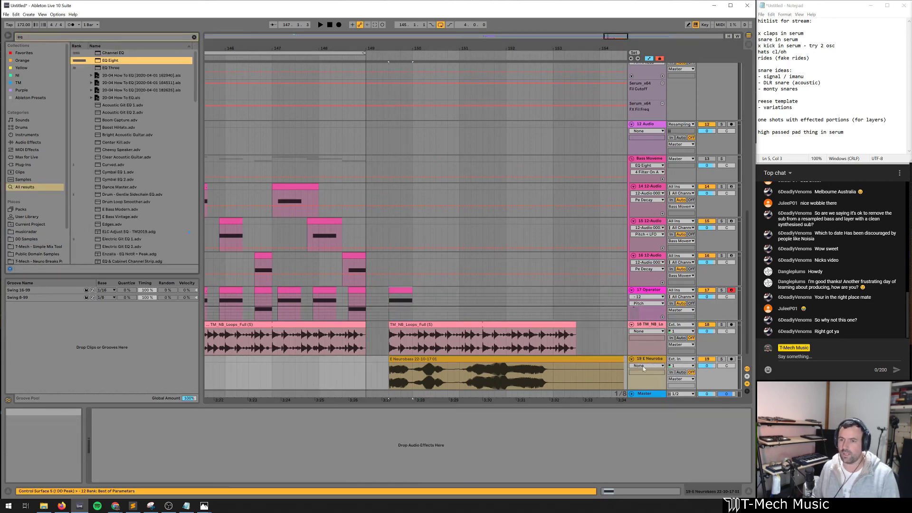
pyautogui.press('Return')
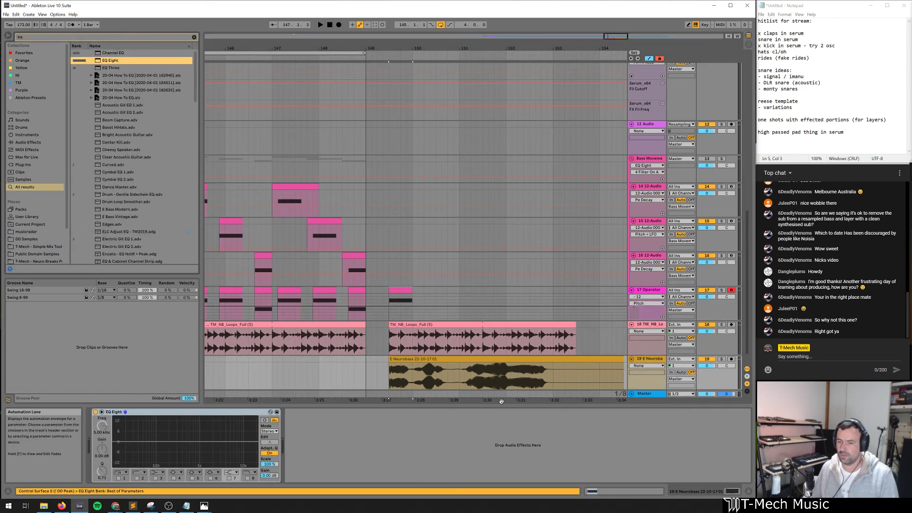
pyautogui.press('space')
pyautogui.click(121, 479)
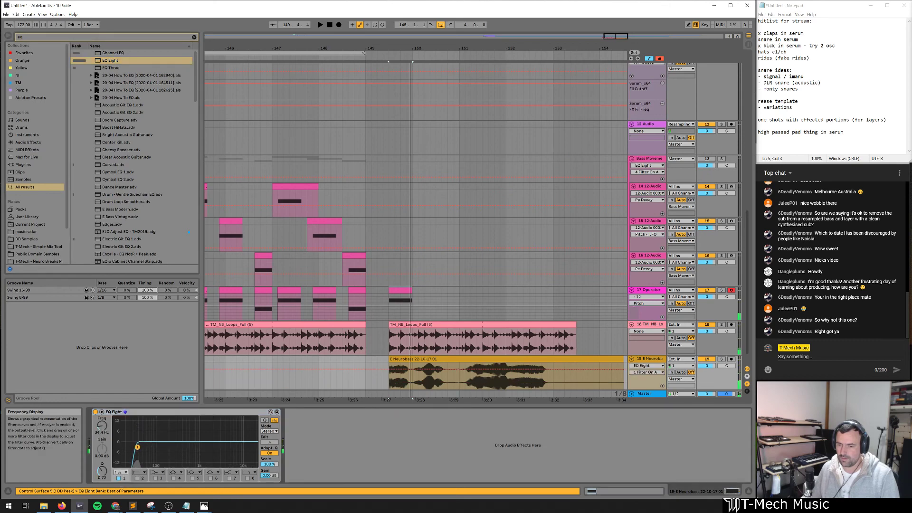
pyautogui.moveTo(230, 442); pyautogui.dragTo(152, 447)
pyautogui.press('space')
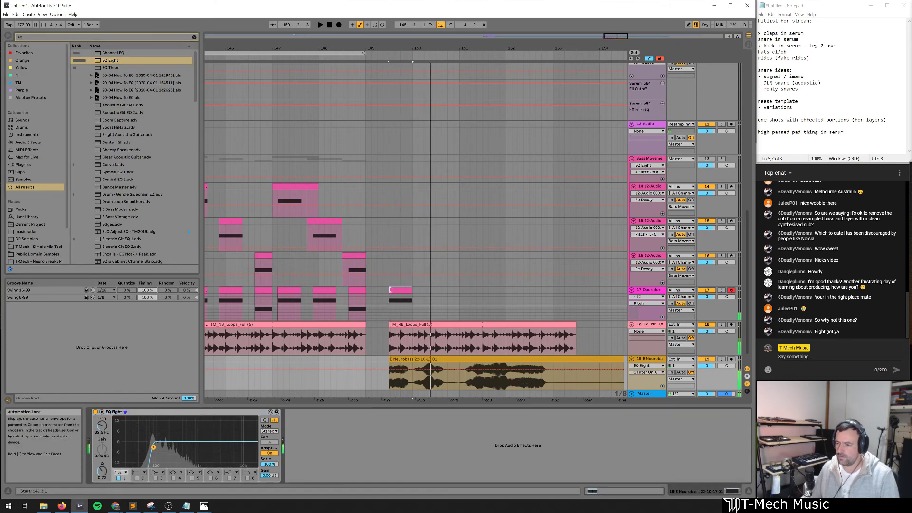
# Lower the note in the copied Operator clip and play it together with the neurobass
pyautogui.moveTo(403, 42); pyautogui.dragTo(401, 47)
pyautogui.doubleClick(418, 290)
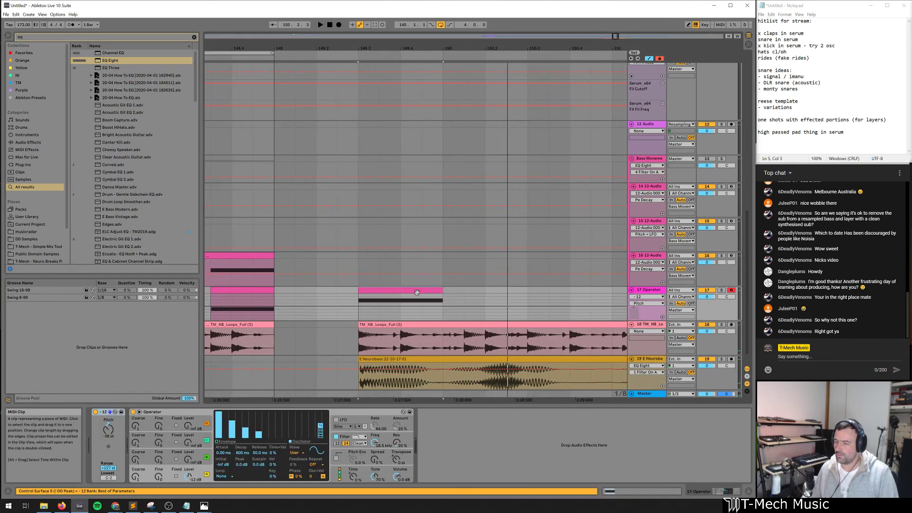
pyautogui.moveTo(307, 424); pyautogui.dragTo(343, 455)
pyautogui.press('Down')
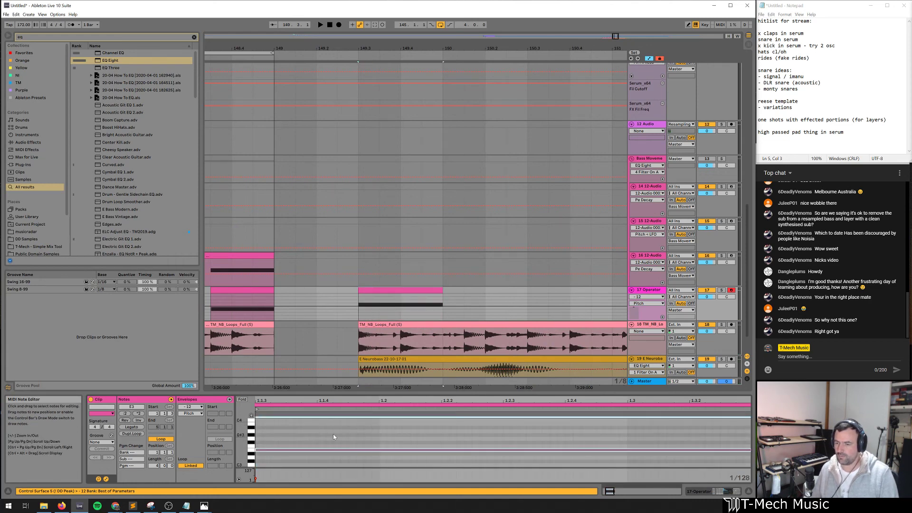
pyautogui.hotkey('shift', 'Tab')
pyautogui.press('space')
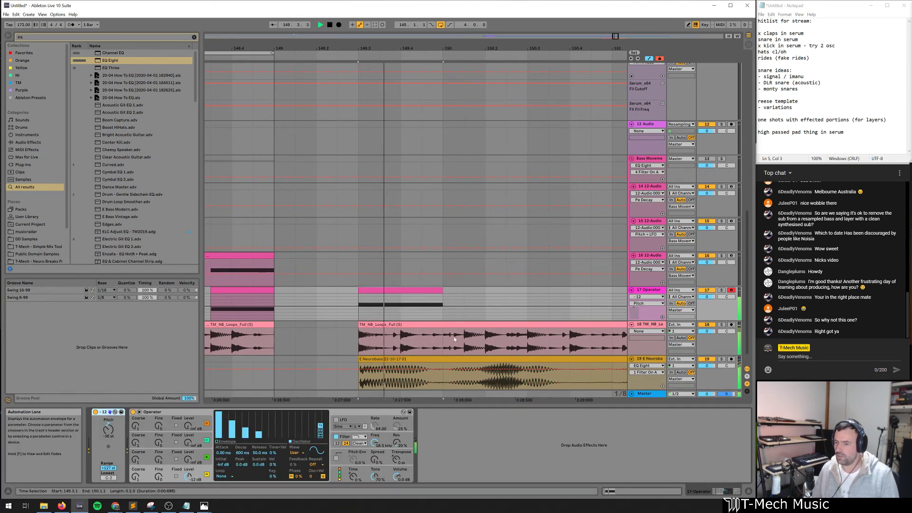
# Extend the copied Operator clip to 150.4.3, double its note's length and play it against the neurobass
pyautogui.moveTo(438, 291); pyautogui.dragTo(587, 292)
pyautogui.doubleClick(565, 291)
pyautogui.click(418, 427)
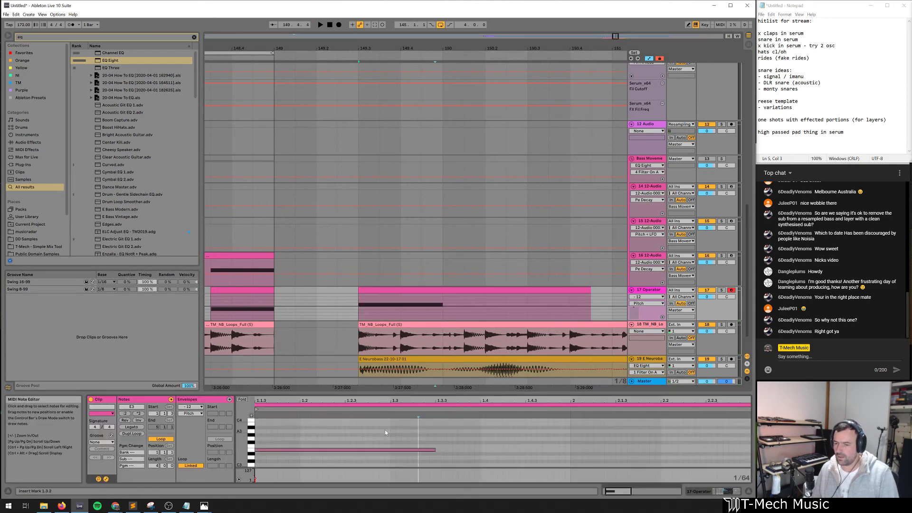
pyautogui.click(138, 413)
pyautogui.hotkey('shift', 'Tab')
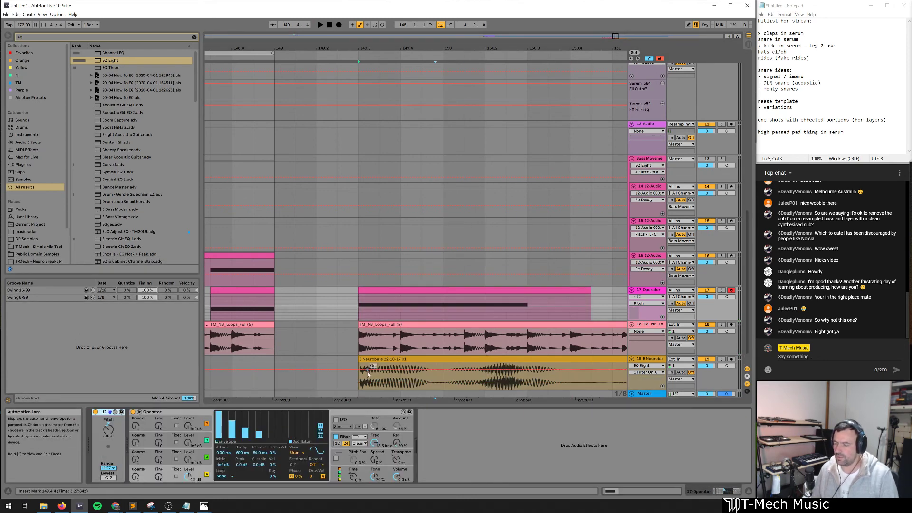
pyautogui.click(356, 316)
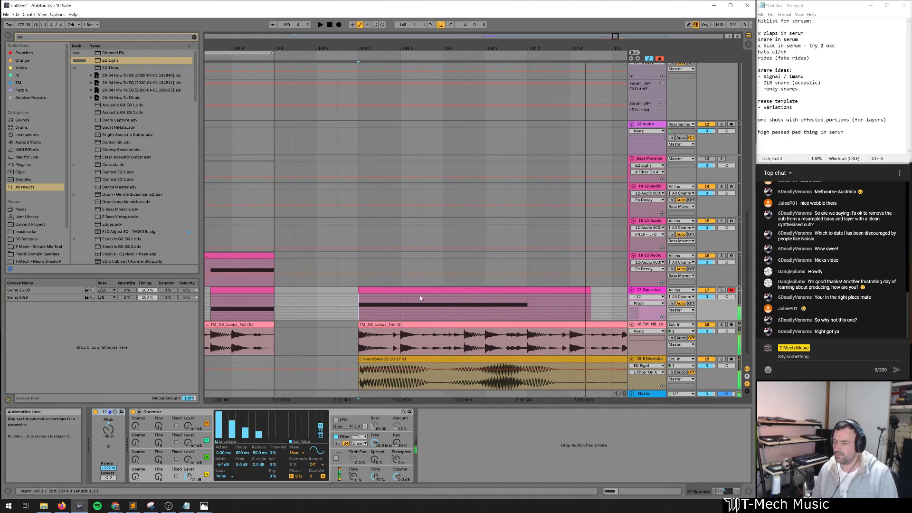
pyautogui.press('space')
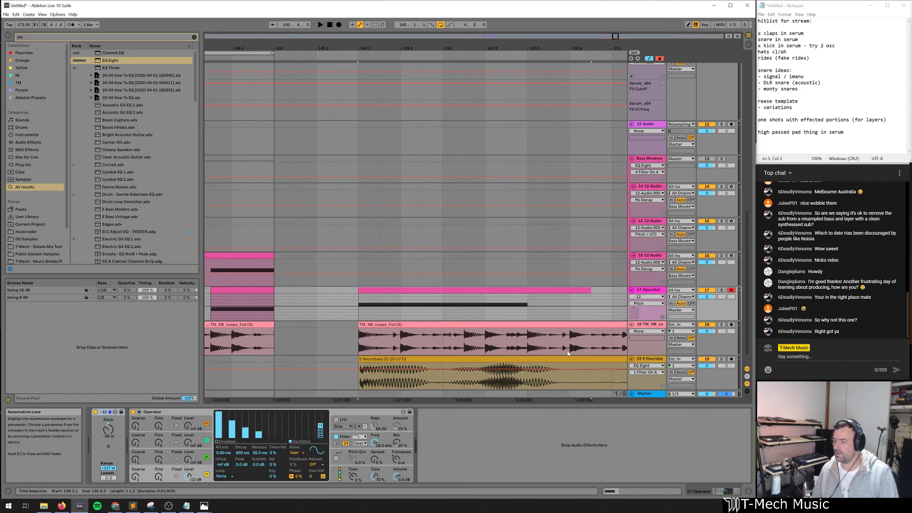
# Show the automation of Operator's filter frequency in a new lane on the Operator track
pyautogui.click(446, 290)
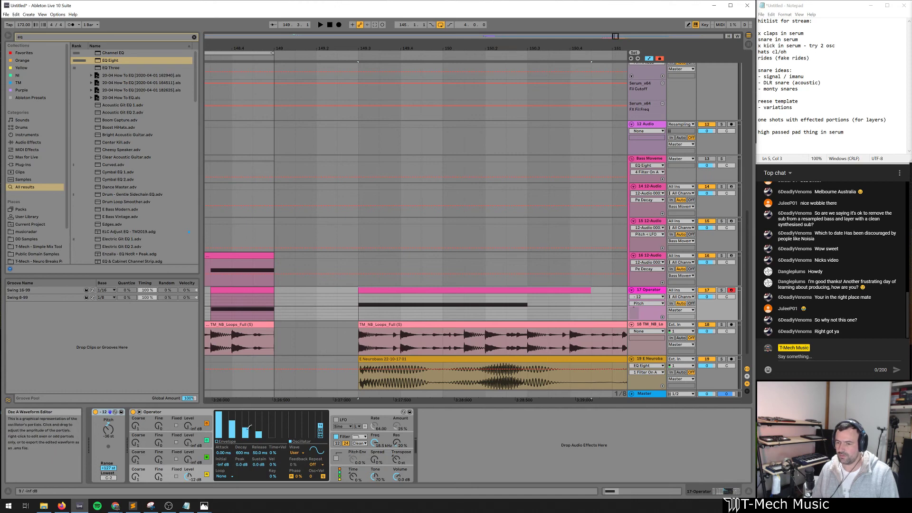
pyautogui.click(374, 441)
pyautogui.rightClick(375, 442)
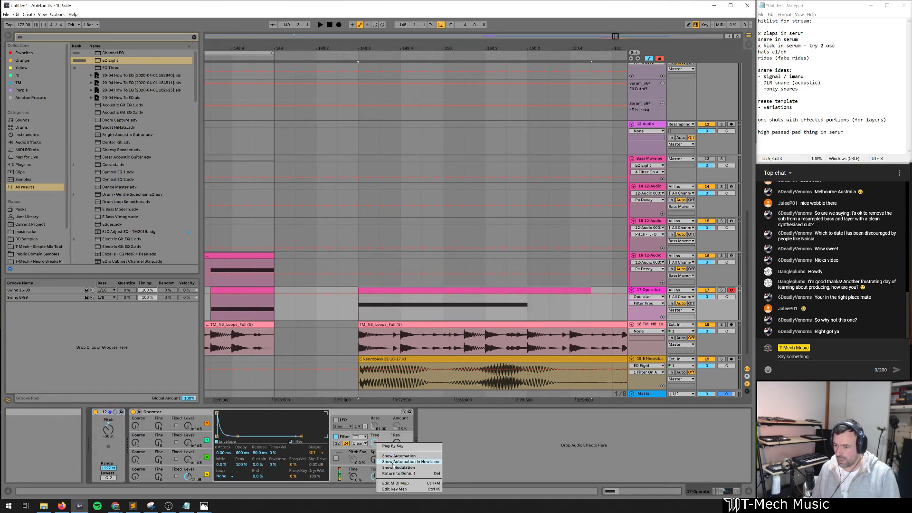
pyautogui.click(408, 461)
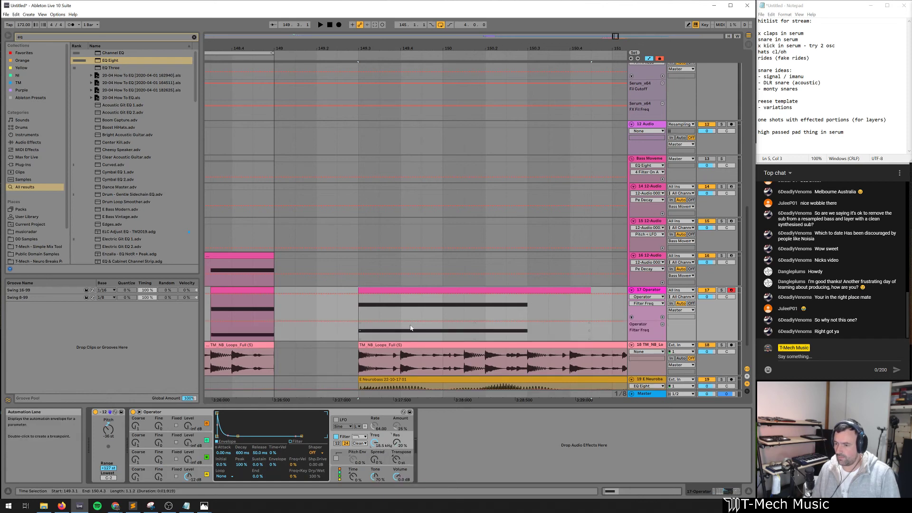
# Try a filter frequency dip across the middle of the copied Operator clip and play it back
pyautogui.click(386, 321)
pyautogui.moveTo(409, 321); pyautogui.dragTo(486, 321)
pyautogui.press('space')
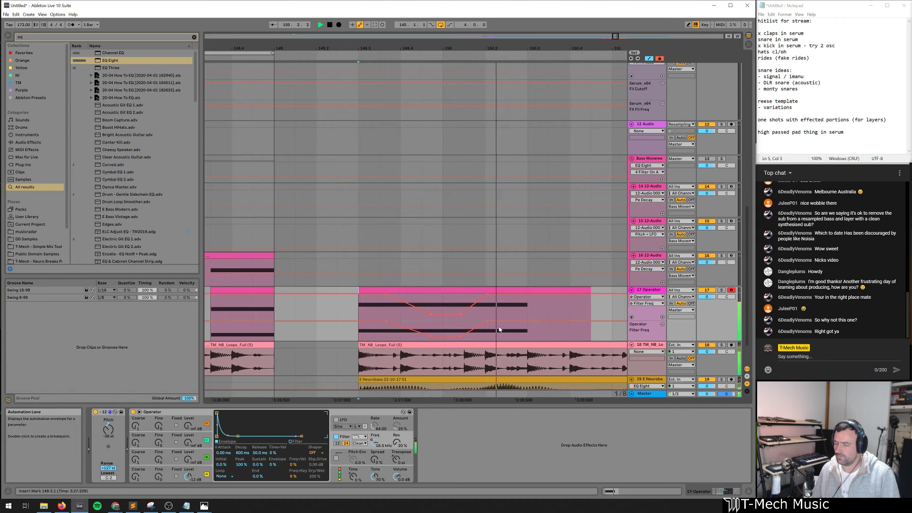
pyautogui.scroll(-1, 500, 330)
pyautogui.press('space')
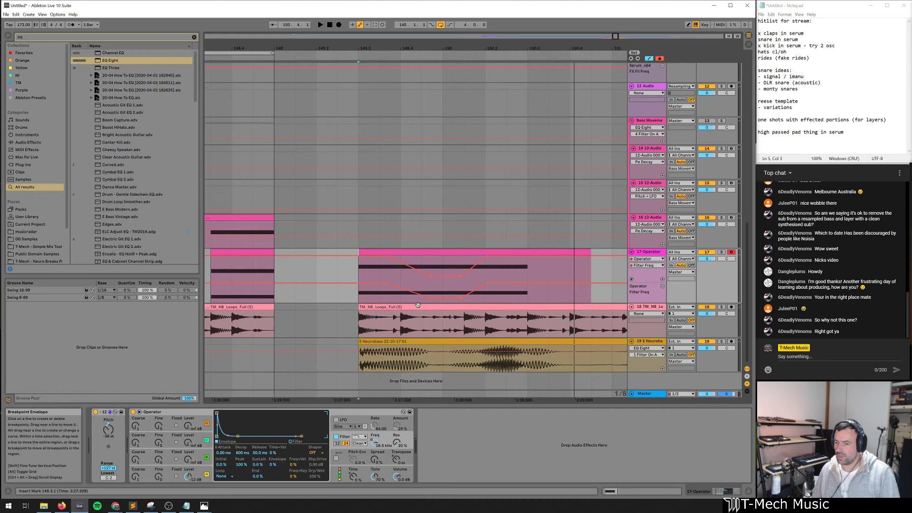
# Clear the filter frequency automation across the copied Operator clip and play the section without the dip
pyautogui.click(297, 441)
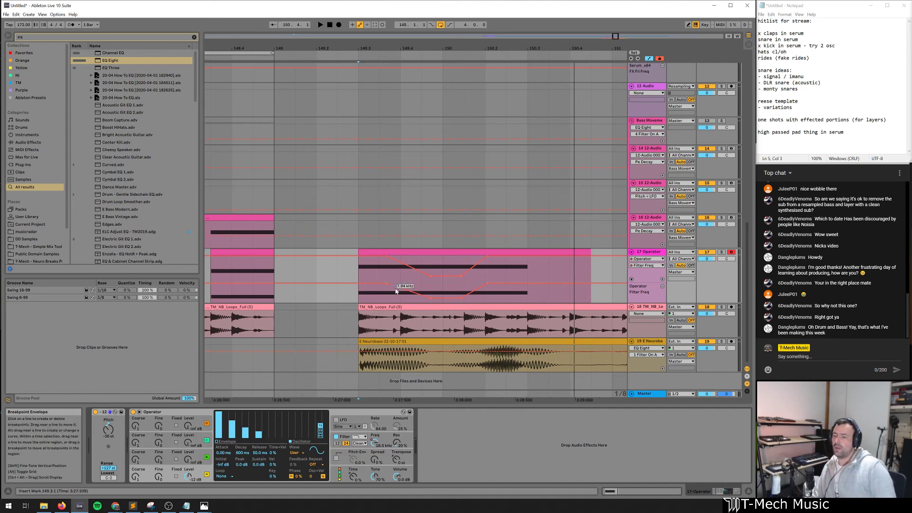
pyautogui.moveTo(359, 295); pyautogui.dragTo(566, 300)
pyautogui.press('space')
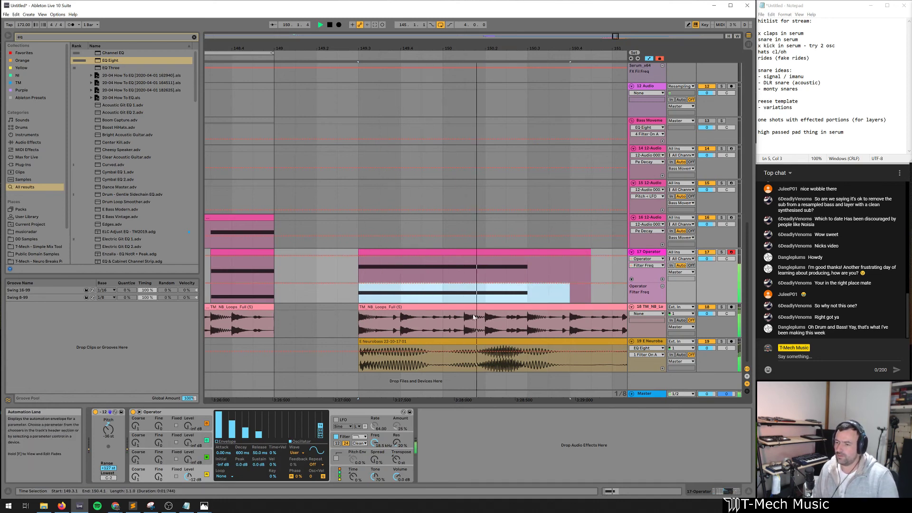
pyautogui.press('space')
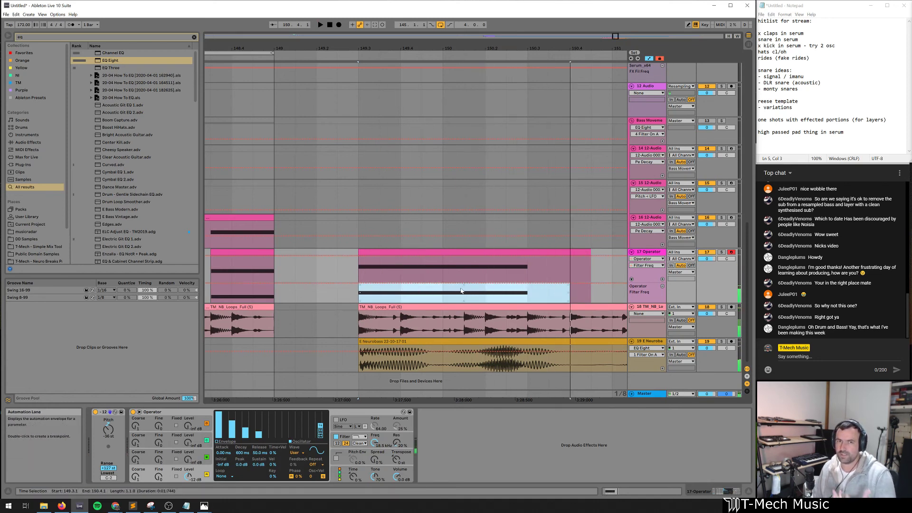
# Draw a steeper filter frequency dip between the neurobass swells, down to about 80 Hz and back to 18.5 kHz, and play it
pyautogui.click(400, 284)
pyautogui.moveTo(421, 283); pyautogui.dragTo(422, 298)
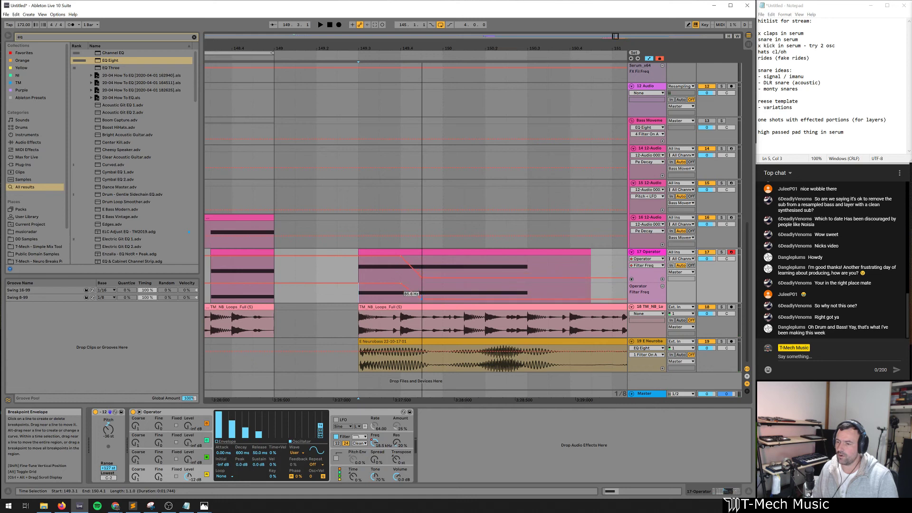
pyautogui.moveTo(479, 301); pyautogui.dragTo(480, 284)
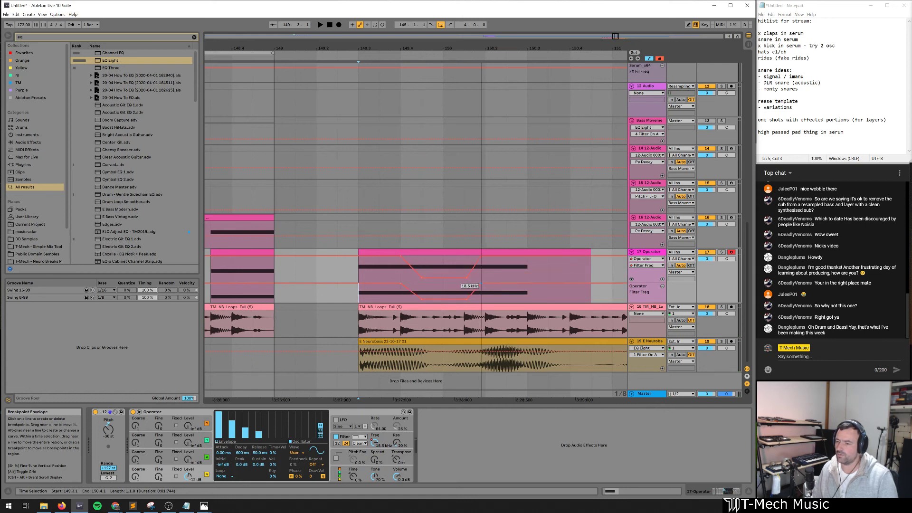
pyautogui.press('space')
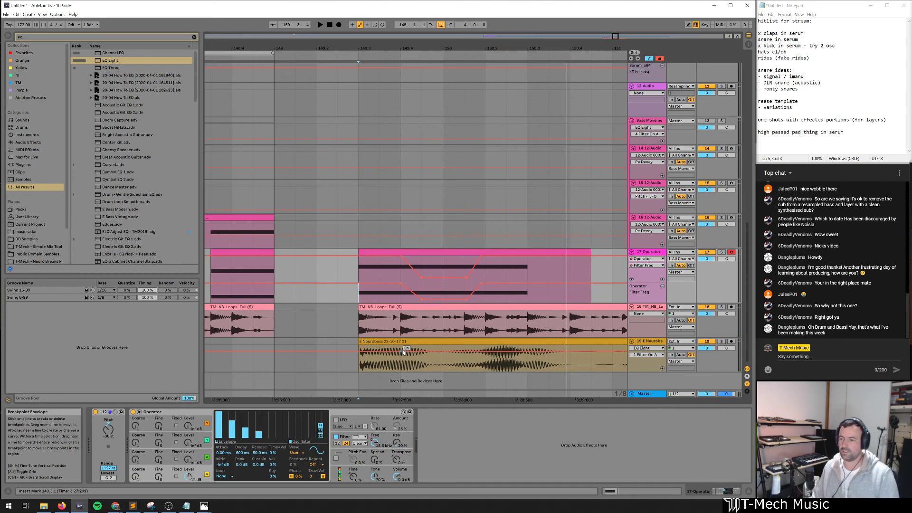
# Try a project tempo of 150 BPM
pyautogui.moveTo(441, 48); pyautogui.dragTo(429, 44)
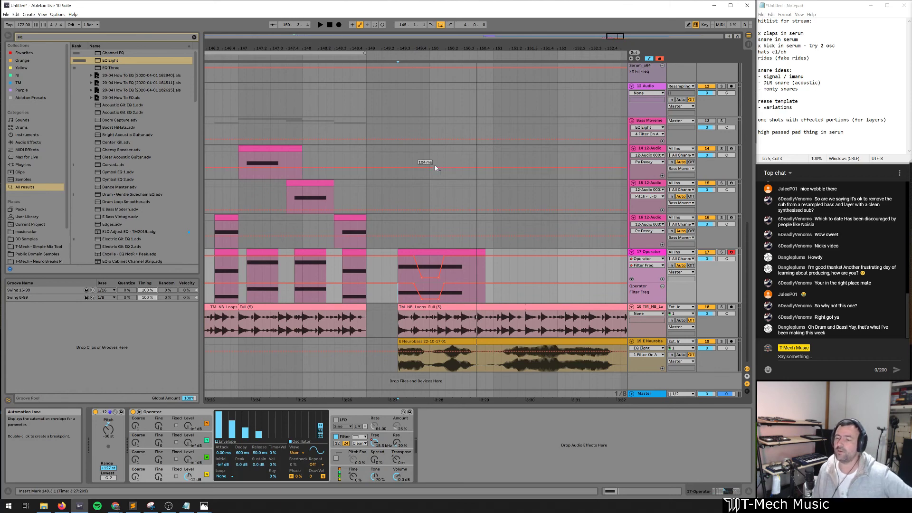
pyautogui.moveTo(442, 48); pyautogui.dragTo(441, 30)
pyautogui.moveTo(570, 48); pyautogui.dragTo(443, 32)
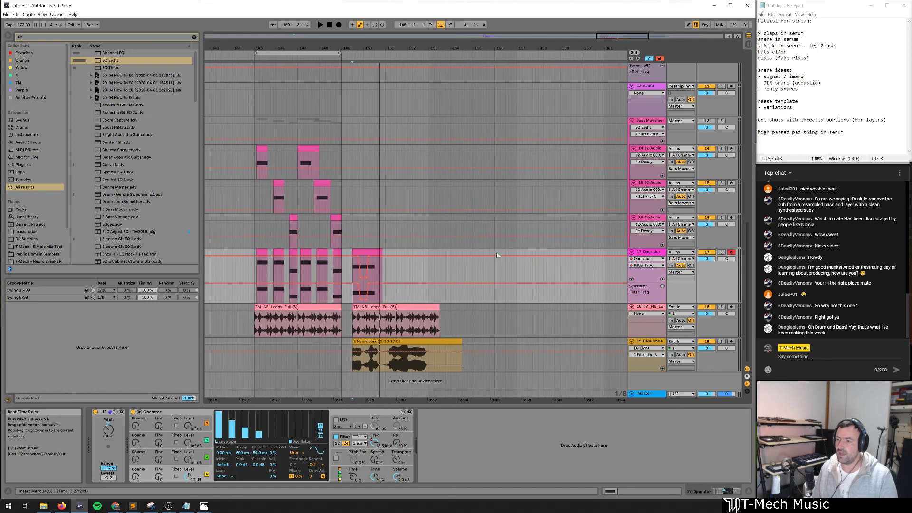
pyautogui.click(514, 148)
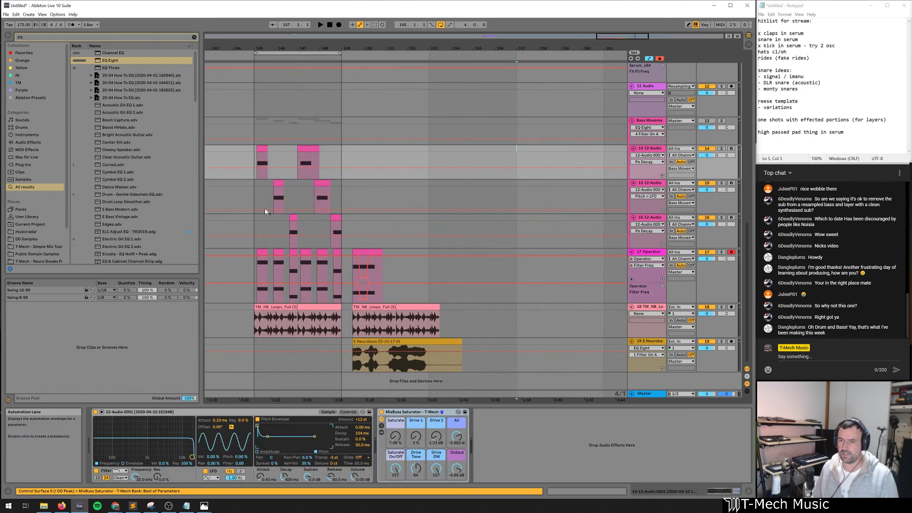
pyautogui.click(25, 27)
pyautogui.write('150')
pyautogui.press('Return')
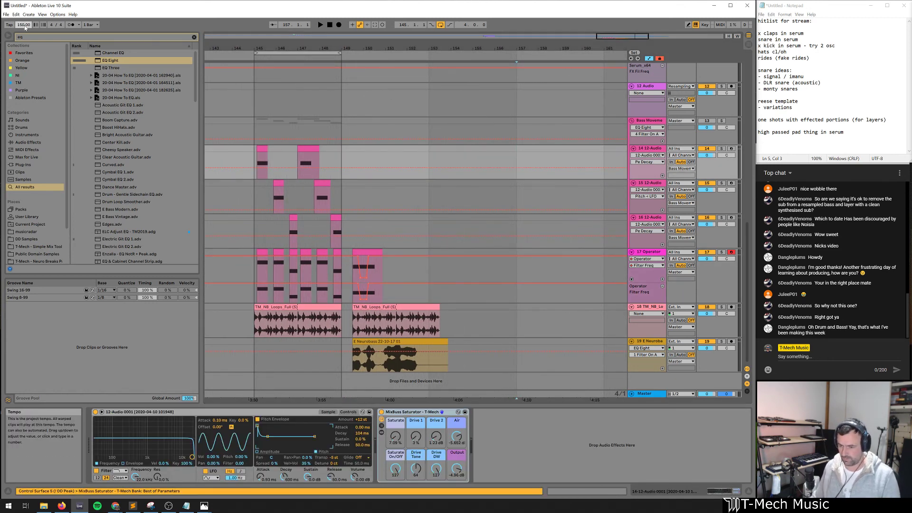
# Clear the browser search and set the project tempo to 140 BPM
pyautogui.press('BackSpace')
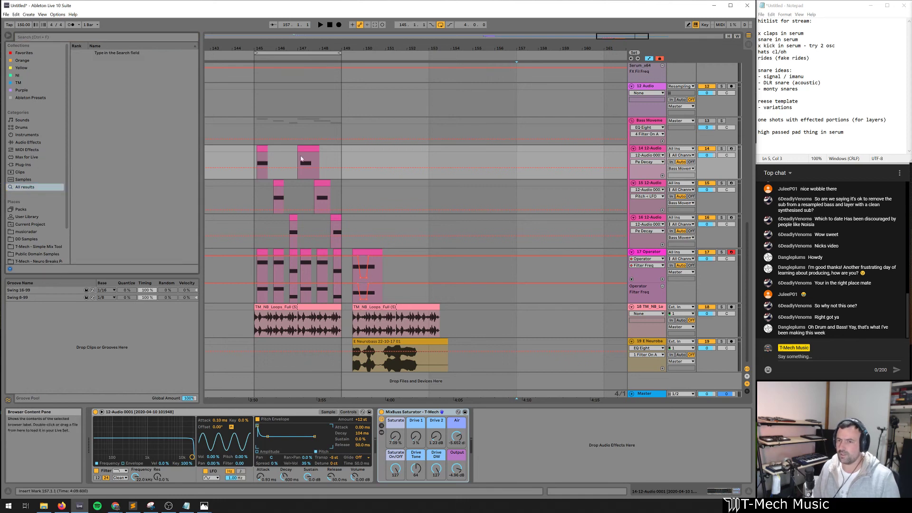
pyautogui.click(24, 25)
pyautogui.write('140')
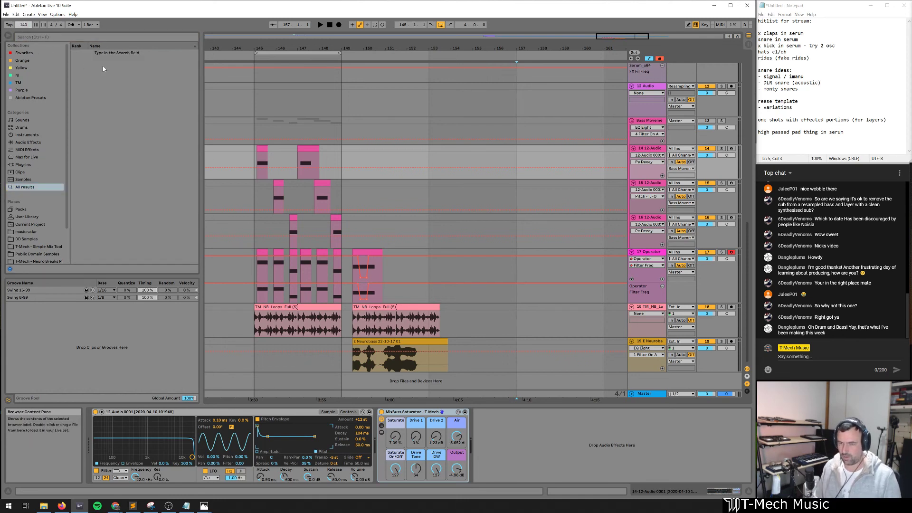
pyautogui.press('Return')
# Search the browser for kick, preview one of the 72 BPM kick samples, and search for dubstep instead
pyautogui.hotkey('ctrl', 'f')
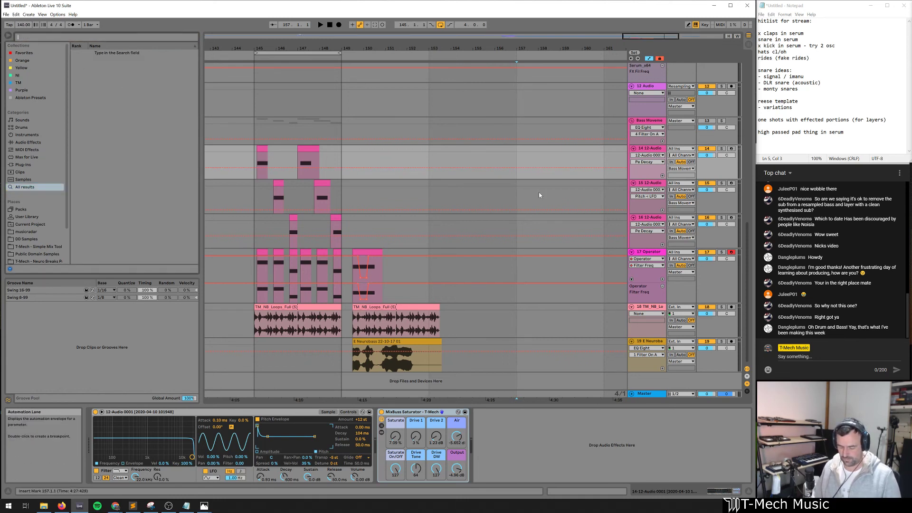
pyautogui.write('kick')
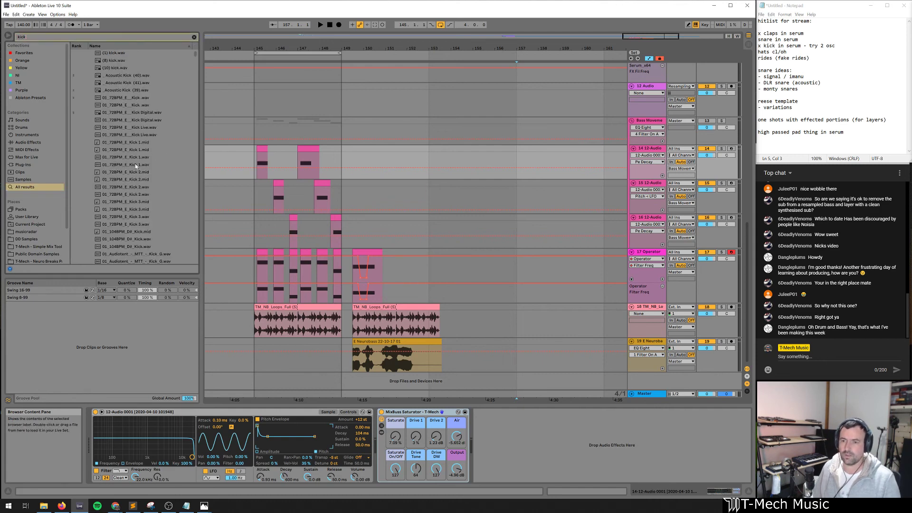
pyautogui.click(137, 164)
pyautogui.press('space')
pyautogui.hotkey('ctrl', 'f')
pyautogui.write('dubstep')
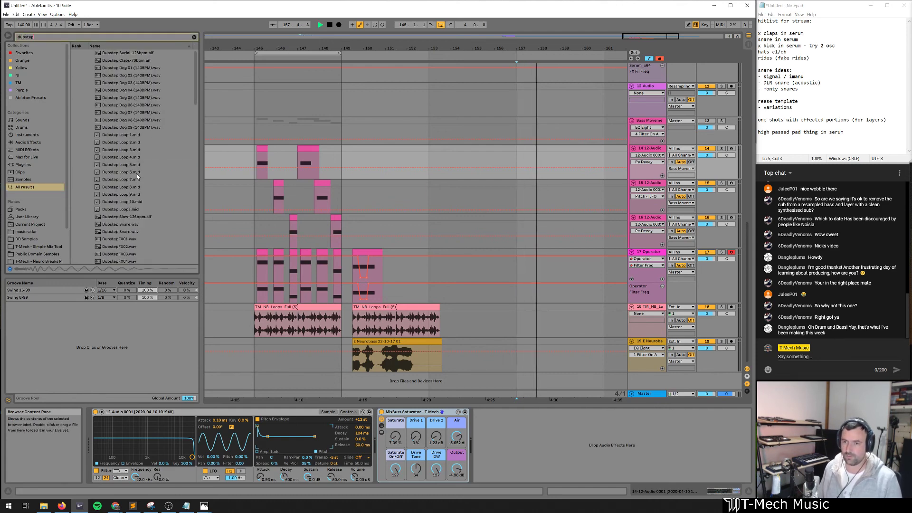
# Preview the dubstep loops, FX sounds and KSHMR Dubstep Fill samples in the browser results
pyautogui.click(135, 76)
pyautogui.click(127, 150)
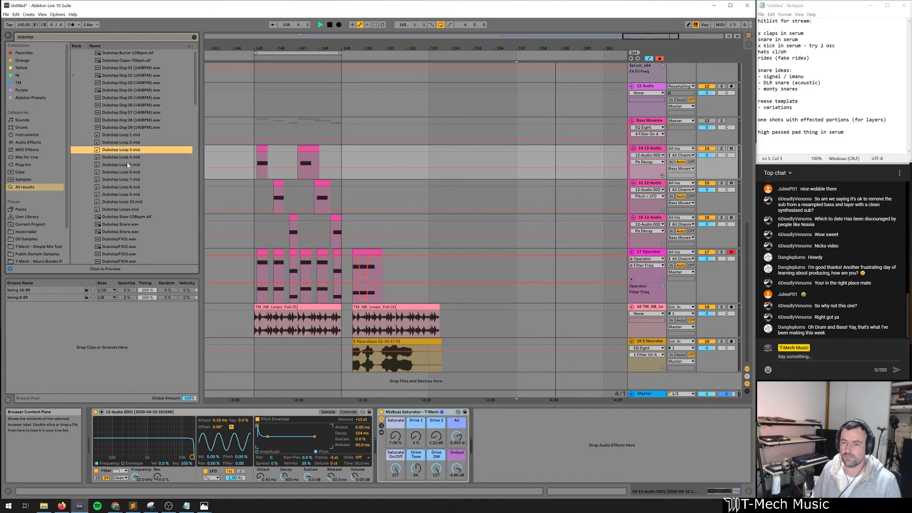
pyautogui.click(127, 239)
pyautogui.scroll(-2, 127, 239)
pyautogui.click(133, 237)
pyautogui.scroll(-3, 135, 239)
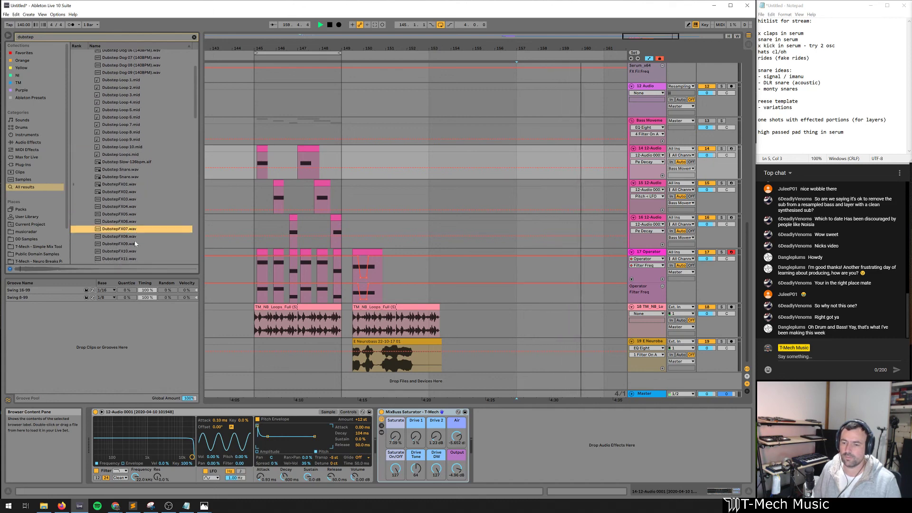
pyautogui.press('space')
pyautogui.moveTo(195, 123); pyautogui.dragTo(196, 183)
pyautogui.click(157, 184)
pyautogui.scroll(-3, 148, 213)
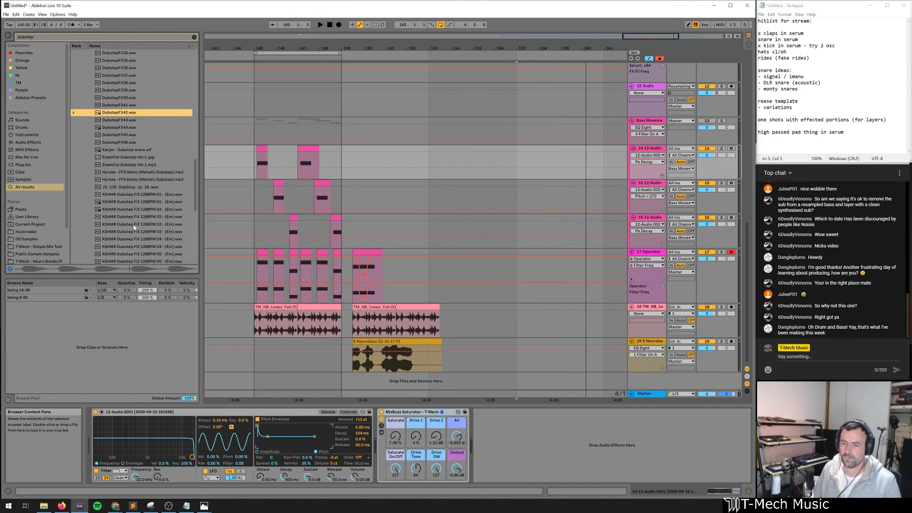
pyautogui.click(172, 217)
pyautogui.scroll(-3, 148, 236)
pyautogui.click(138, 236)
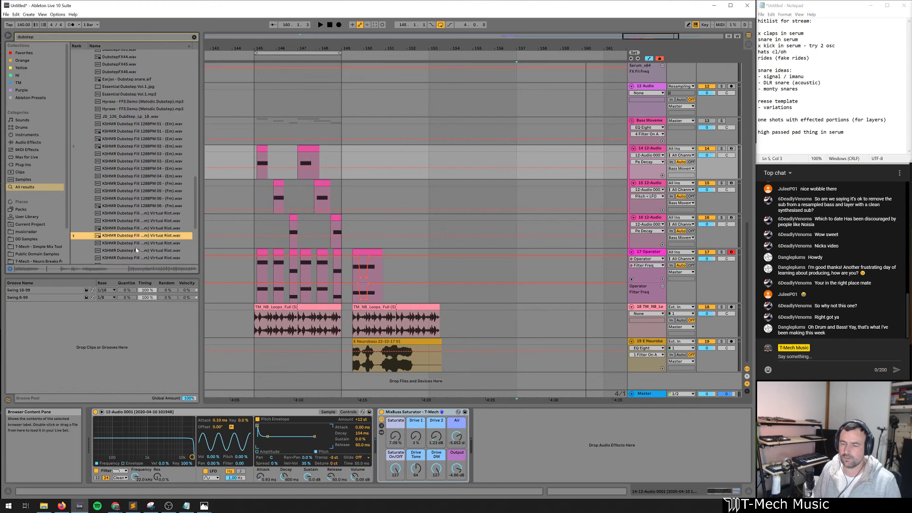
# Place the selected KSHMR Dubstep Fill Virtual Riot sample on a new audio track at bar 157 and play it
pyautogui.moveTo(297, 233); pyautogui.dragTo(525, 198)
pyautogui.click(383, 283)
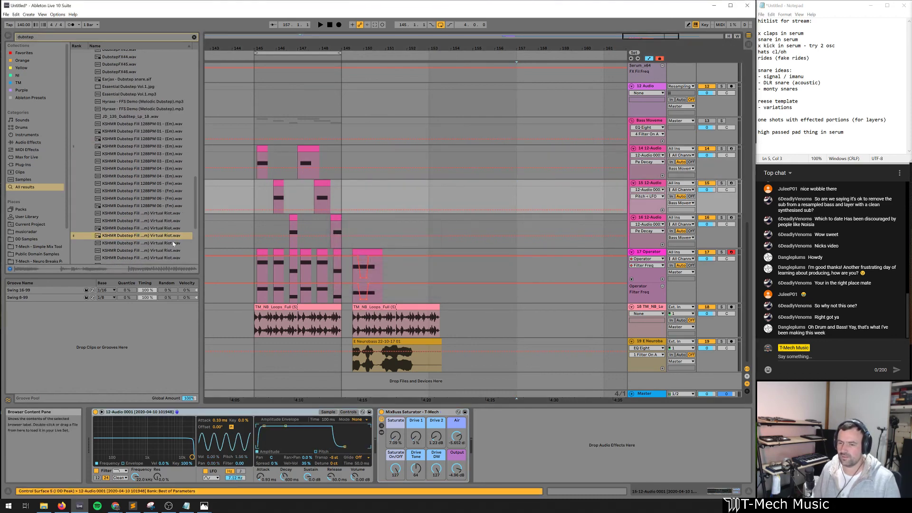
pyautogui.moveTo(157, 235)
pyautogui.mouseDown()
pyautogui.moveTo(508, 379)
pyautogui.moveTo(526, 376)
pyautogui.mouseUp()
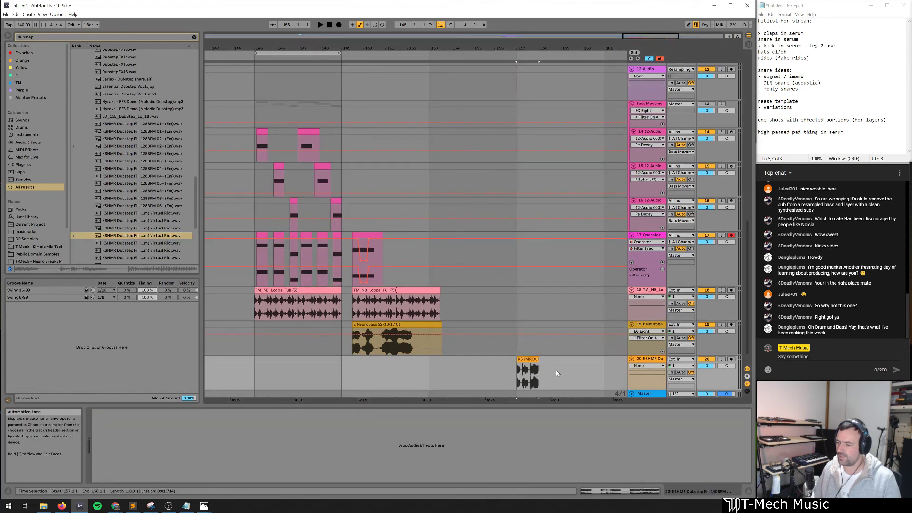
pyautogui.press('space')
# Load EQ Eight onto the KSHMR fill track and check the fill's clip settings
pyautogui.click(649, 325)
pyautogui.click(648, 360)
pyautogui.hotkey('ctrl', 'f')
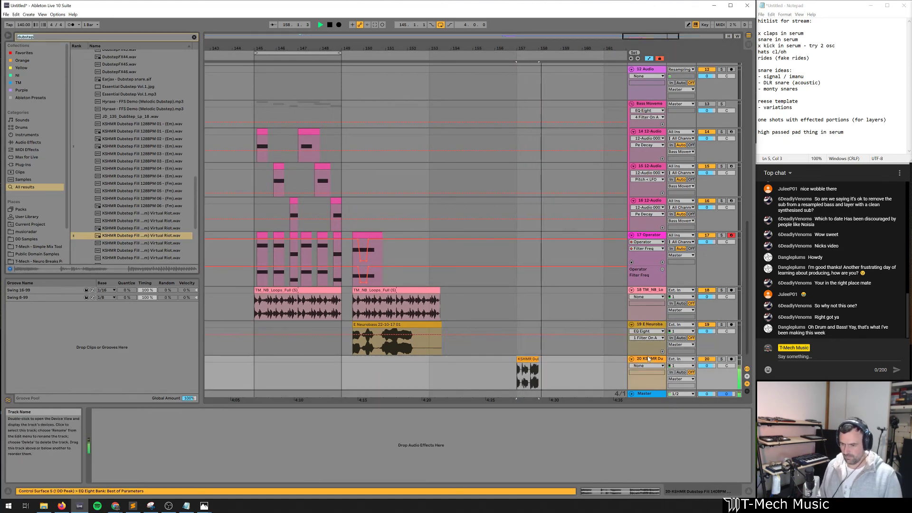
pyautogui.write('eq')
pyautogui.press('Down')
pyautogui.press('Down')
pyautogui.press('Return')
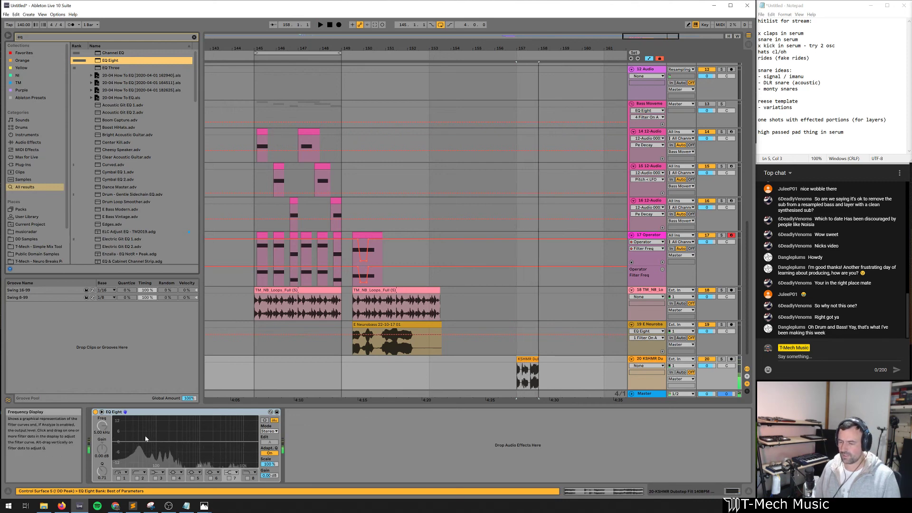
pyautogui.doubleClick(527, 359)
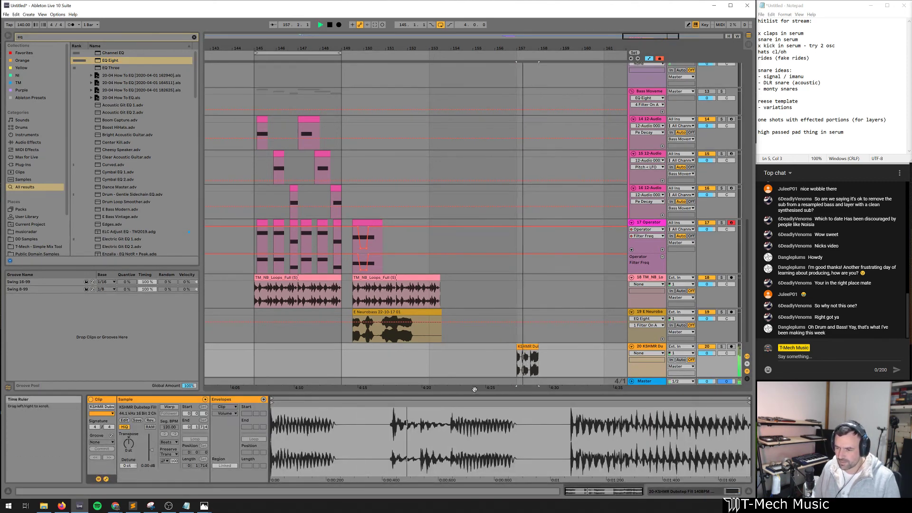
pyautogui.hotkey('shift', 'Tab')
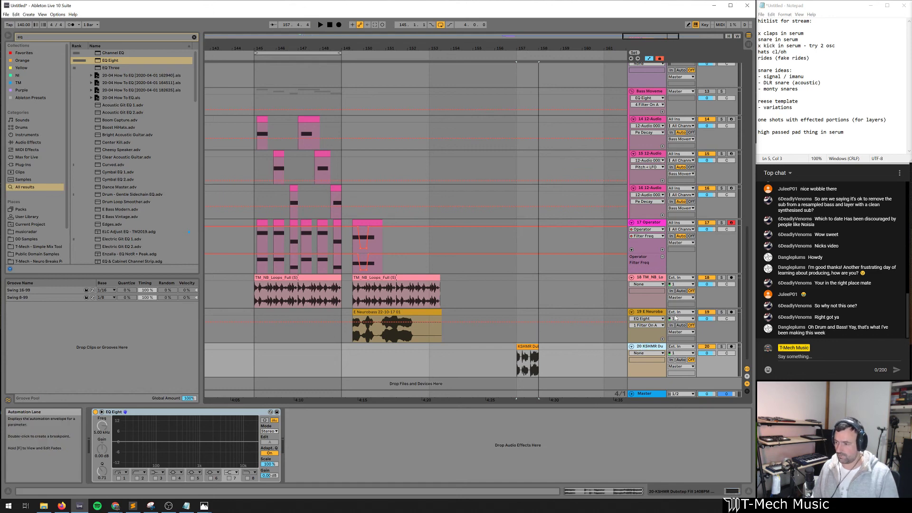
# Add a new MIDI track below the fill track and load Operator on it
pyautogui.hotkey('ctrl', 'shift', 't')
pyautogui.hotkey('ctrl', 'f')
pyautogui.write('opera')
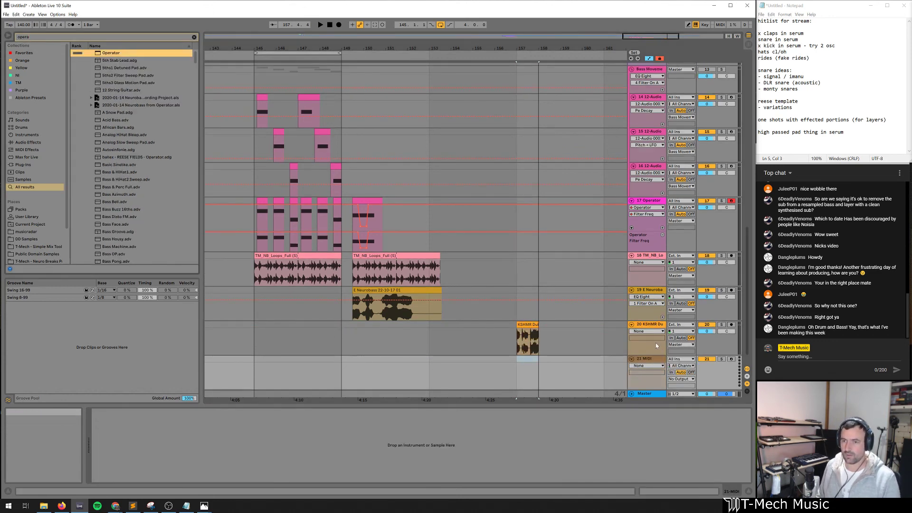
pyautogui.press('Return')
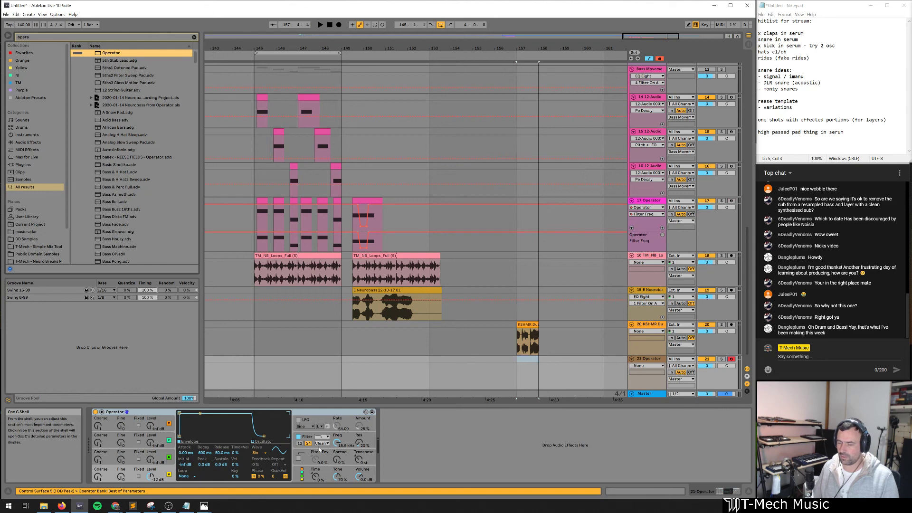
# Create a one-bar MIDI clip at bar 157 on the new Operator track, draw a long E3 note from its start, and play it
pyautogui.click(518, 362)
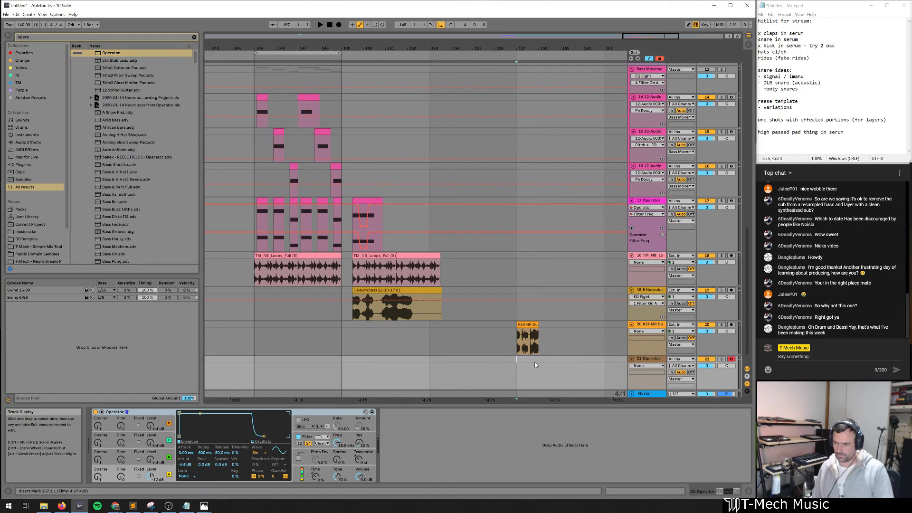
pyautogui.hotkey('ctrl', 'shift', 'm')
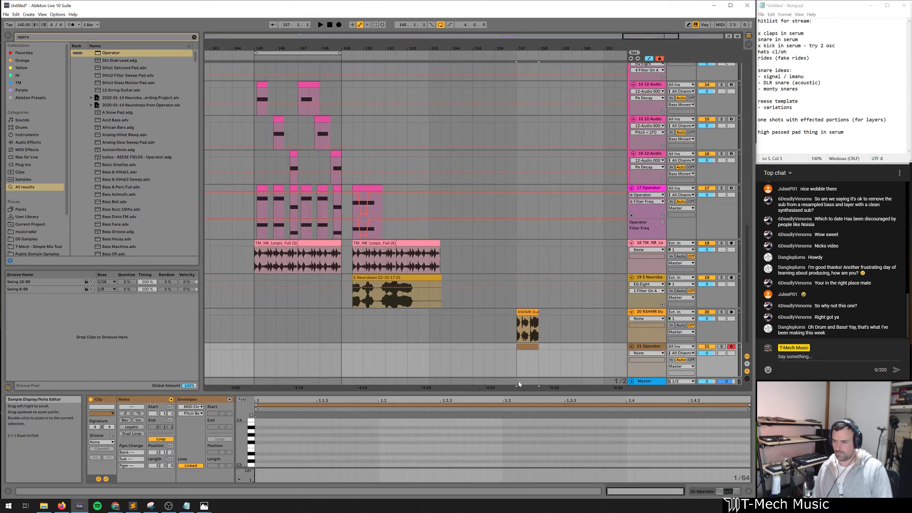
pyautogui.doubleClick(259, 449)
pyautogui.moveTo(258, 449); pyautogui.dragTo(563, 469)
pyautogui.press('space')
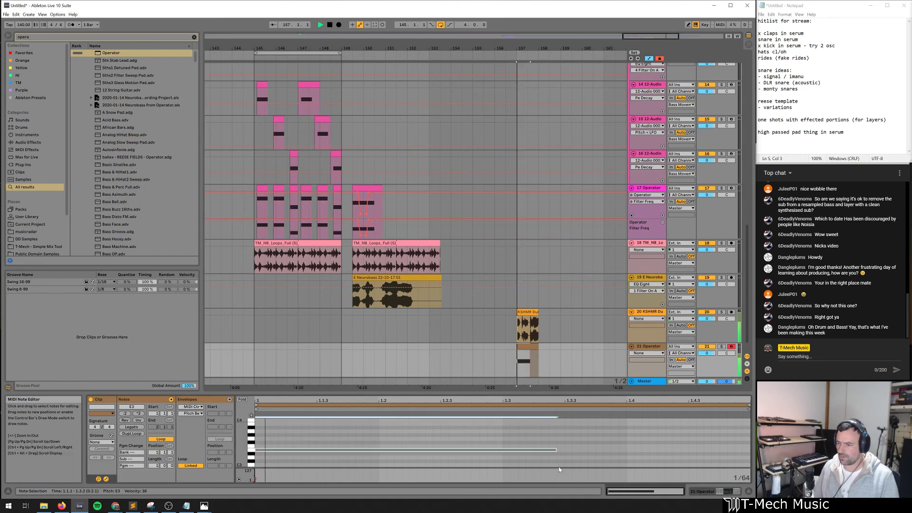
# Transpose the Operator note down three octaves to E0 and play it against the fill
pyautogui.press('space')
pyautogui.click(513, 461)
pyautogui.hotkey('ctrl', 'a')
pyautogui.hotkey('shift', 'Down')
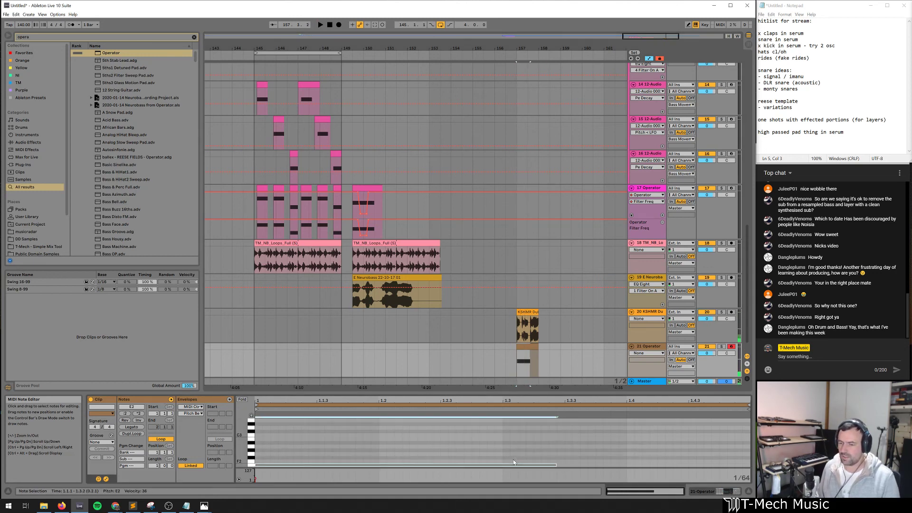
pyautogui.press('Up')
pyautogui.press('space')
pyautogui.press('Down')
pyautogui.hotkey('shift', 'Left')
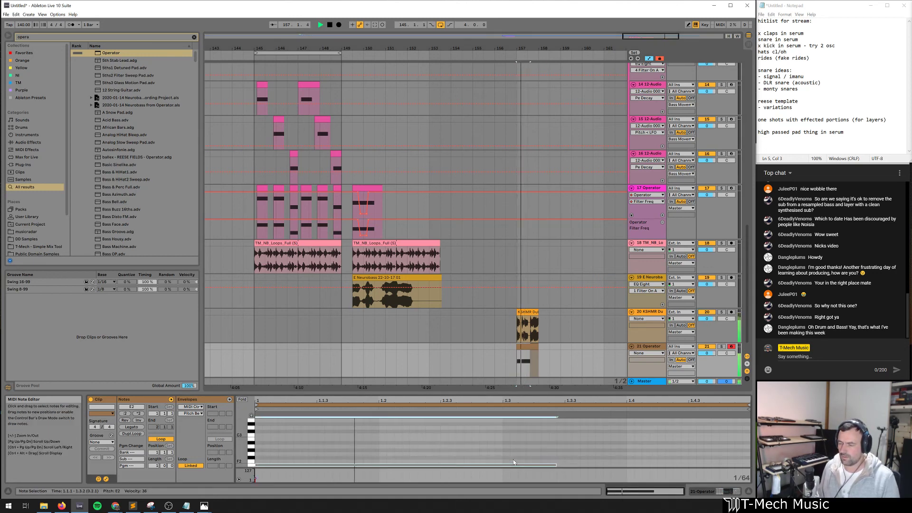
pyautogui.hotkey('shift', 'Down')
pyautogui.hotkey('shift', 'Down')
pyautogui.press('space')
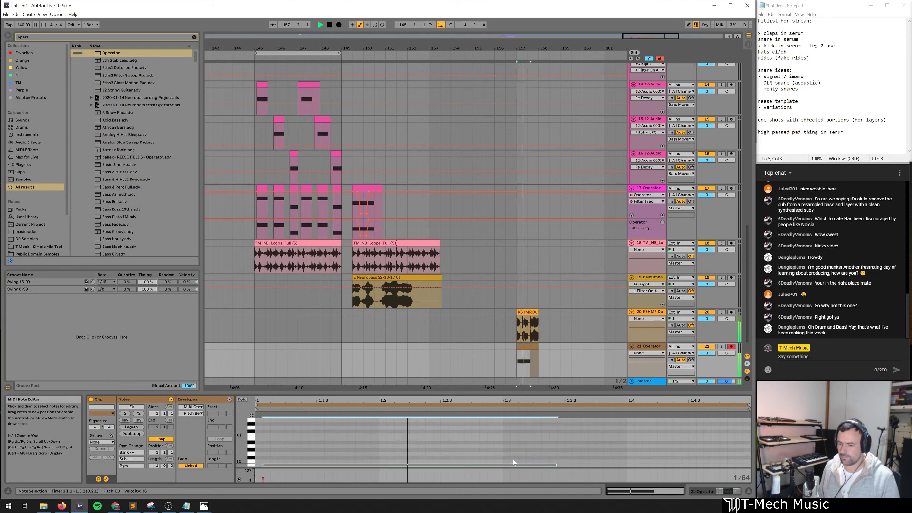
pyautogui.press('space')
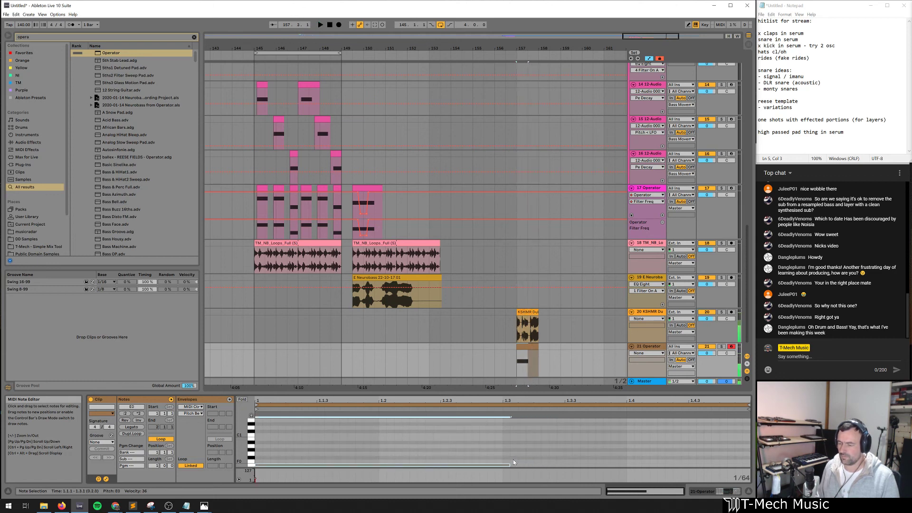
# Shorten the E0 note to about one beat
pyautogui.hotkey('shift', 'Left')
pyautogui.hotkey('shift', 'Left')
pyautogui.hotkey('shift', 'Left')
pyautogui.hotkey('shift', 'Left')
pyautogui.hotkey('shift', 'Left')
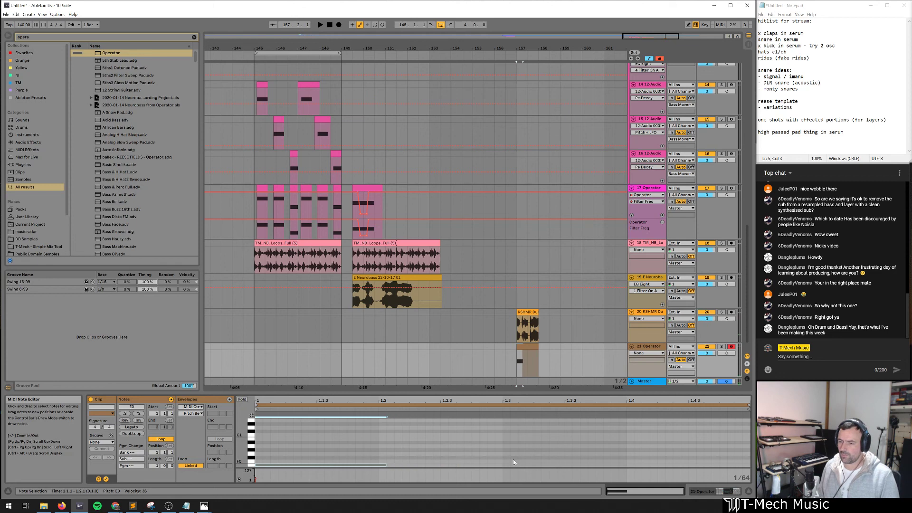
# Duplicate the E0 note, position the copy at 1.2.3 after trying it at 1.3, and play the pattern
pyautogui.hotkey('ctrl', 'd')
pyautogui.press('Right')
pyautogui.press('Right')
pyautogui.press('Right')
pyautogui.press('Right')
pyautogui.press('Right')
pyautogui.press('Right')
pyautogui.press('Right')
pyautogui.press('Right')
pyautogui.press('Right')
pyautogui.press('Right')
pyautogui.press('Right')
pyautogui.press('Right')
pyautogui.press('Right')
pyautogui.press('Right')
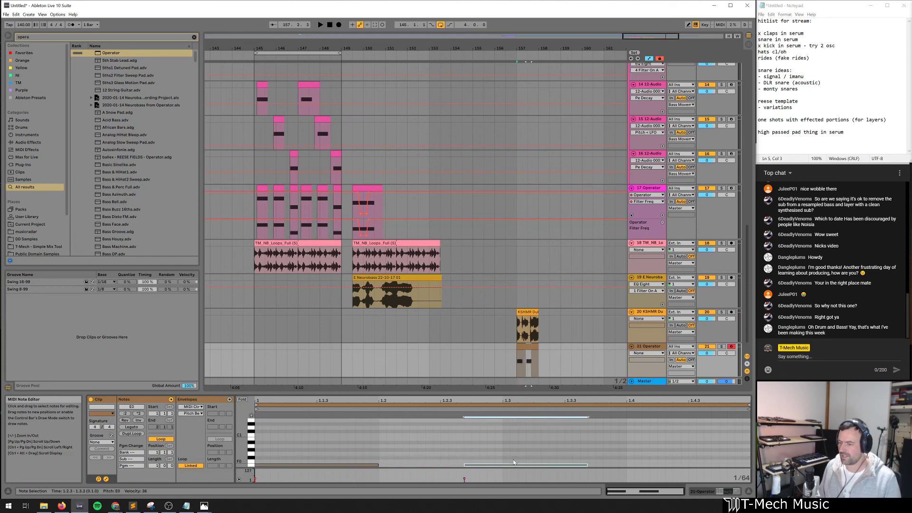
pyautogui.press('Right')
pyautogui.press('space')
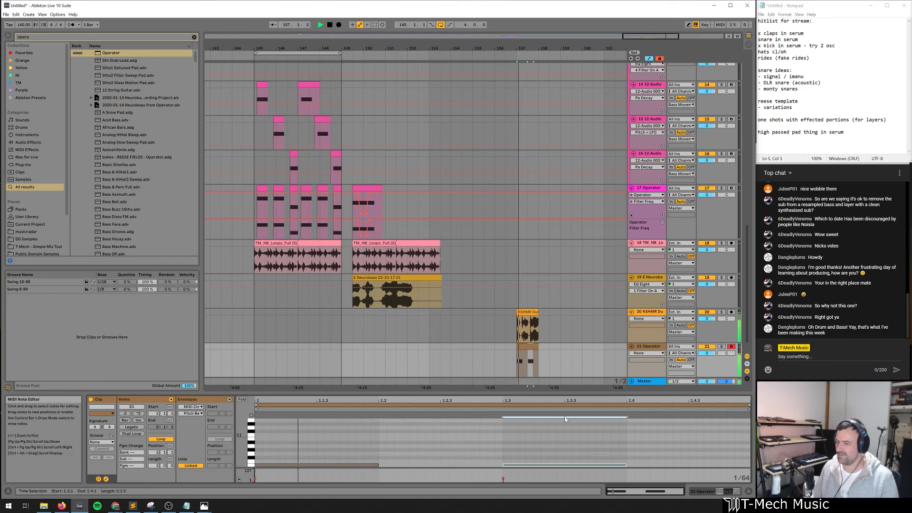
pyautogui.press('space')
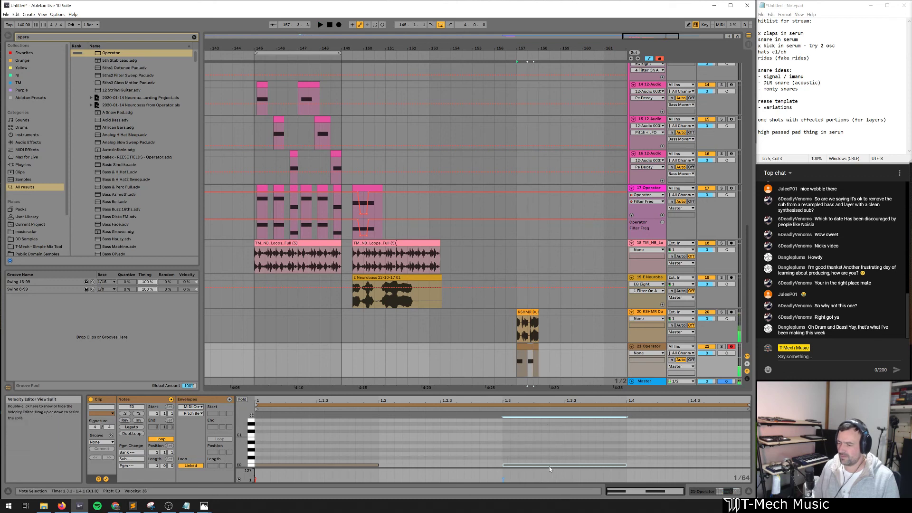
pyautogui.moveTo(547, 467); pyautogui.dragTo(489, 469)
pyautogui.press('space')
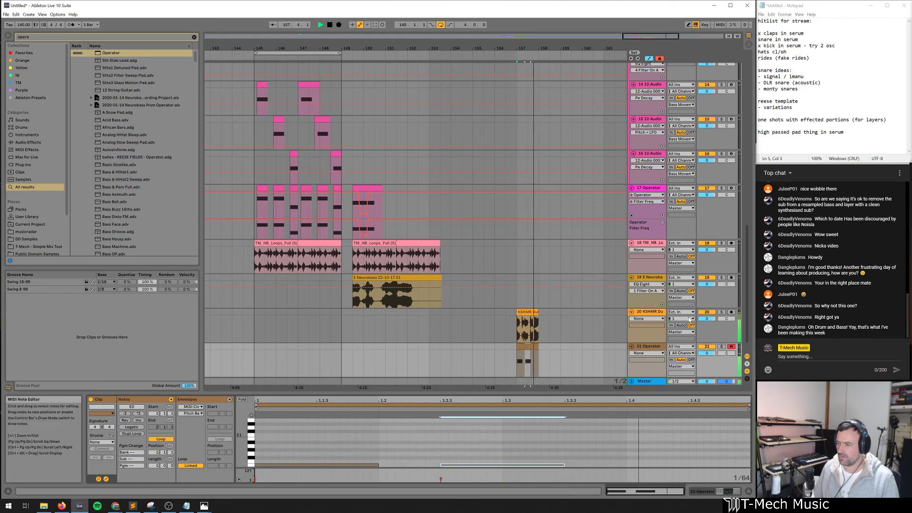
# Turn on band 1 of the fill track's EQ Eight, raise its low-cut frequency to thin out the lows, and play it
pyautogui.click(640, 314)
pyautogui.hotkey('ctrl', 'v')
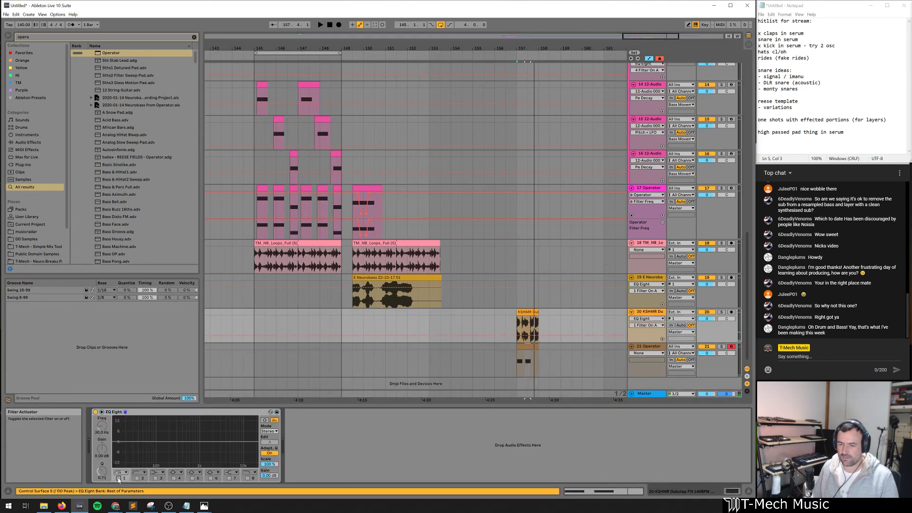
pyautogui.moveTo(139, 447); pyautogui.dragTo(162, 450)
pyautogui.press('space')
pyautogui.click(591, 492)
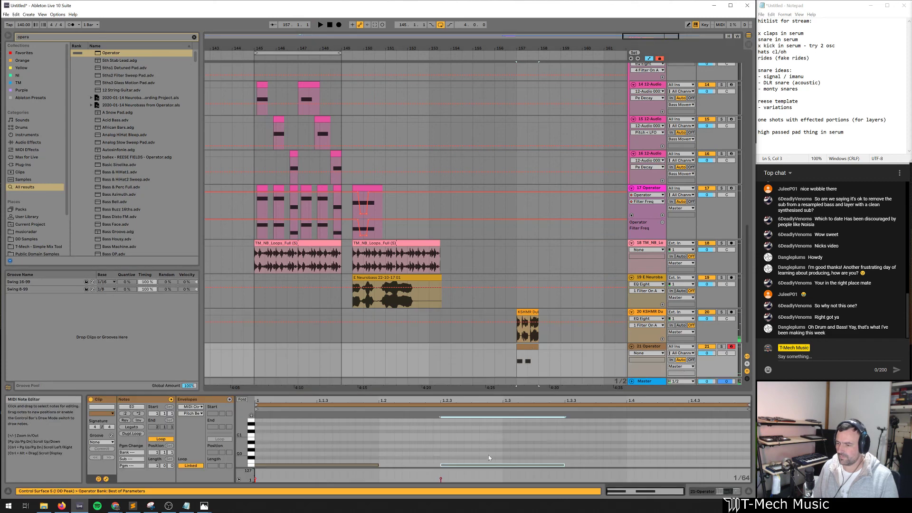
# Duplicate the second sub note right after itself, raise the copy to G#0, and play the pattern
pyautogui.hotkey('ctrl', 'd')
pyautogui.press('Up')
pyautogui.press('Up')
pyautogui.press('Up')
pyautogui.press('Up')
pyautogui.press('Up')
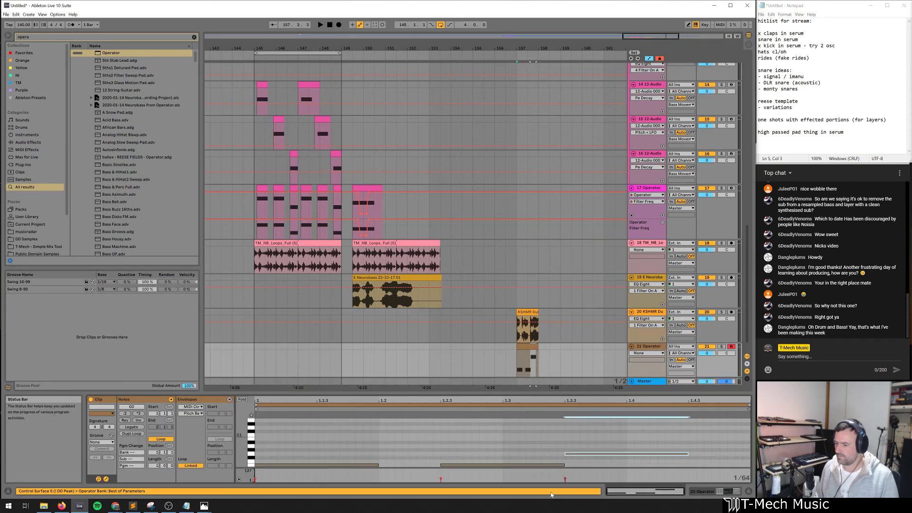
pyautogui.press('Down')
pyautogui.press('space')
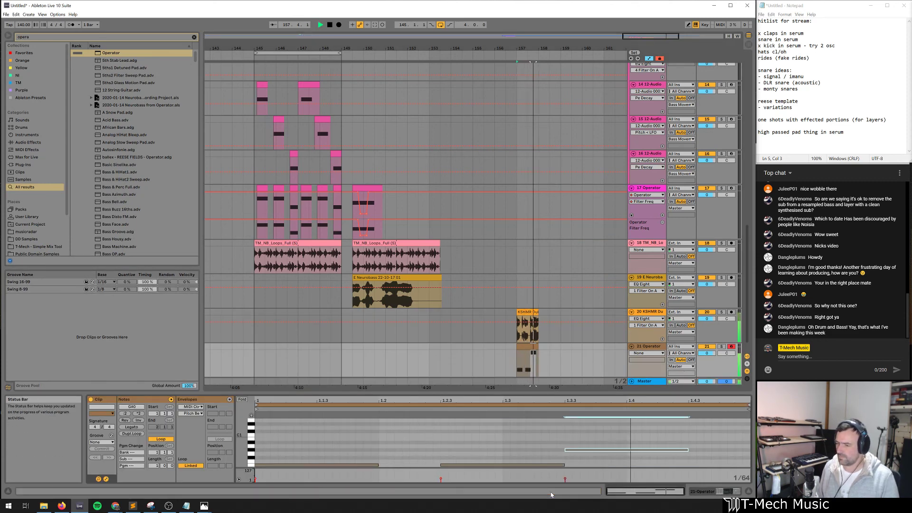
# Move the third sub note to 1.4, lower it to F0, and play the pattern
pyautogui.press('space')
pyautogui.press('Right')
pyautogui.press('Right')
pyautogui.press('Right')
pyautogui.press('Right')
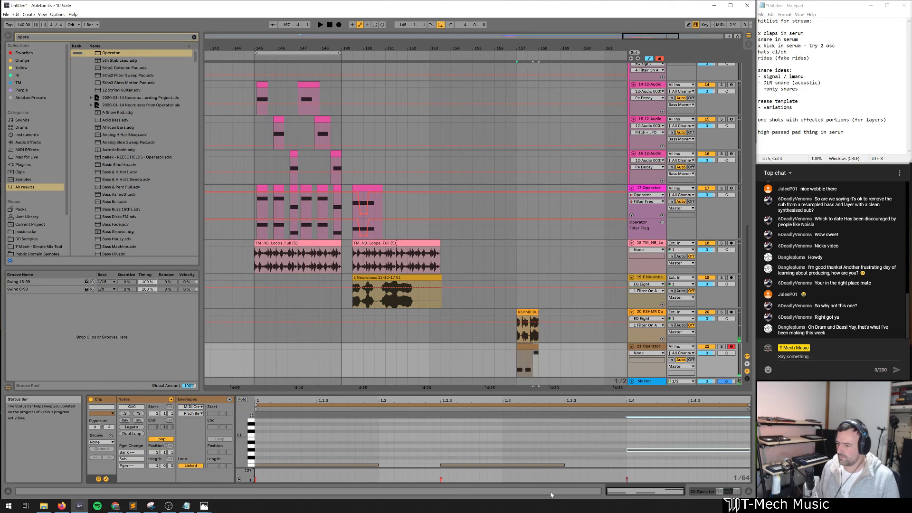
pyautogui.press('Down')
pyautogui.press('Down')
pyautogui.press('space')
pyautogui.press('Down')
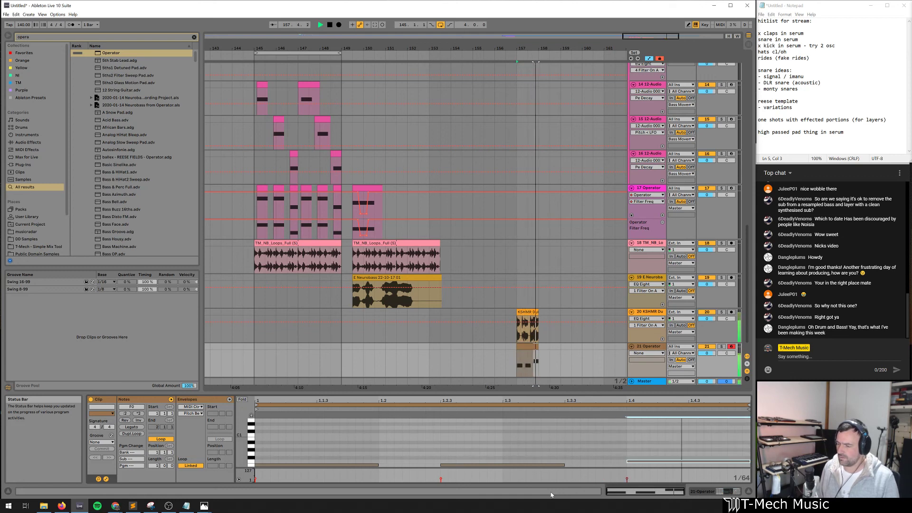
# Solo the Bass Movement group and play it from bar 145
pyautogui.click(503, 435)
pyautogui.moveTo(505, 48); pyautogui.dragTo(500, 17)
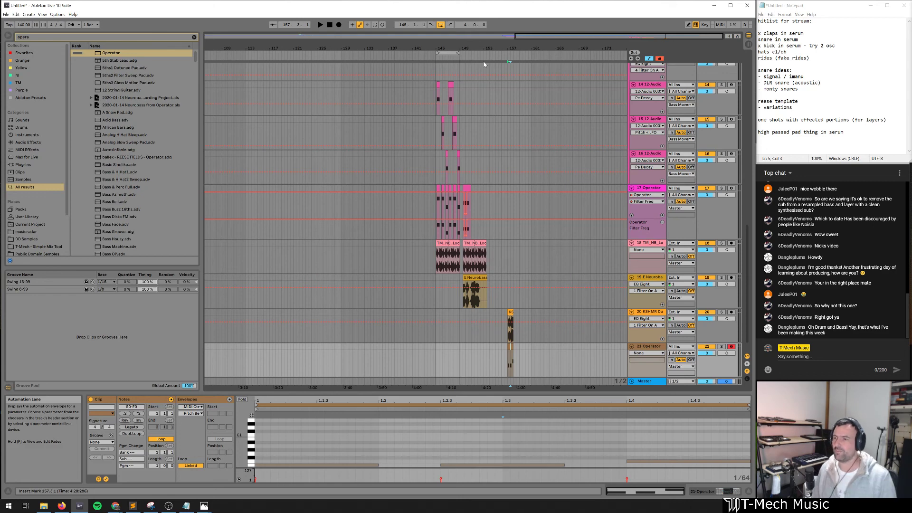
pyautogui.scroll(5, 507, 44)
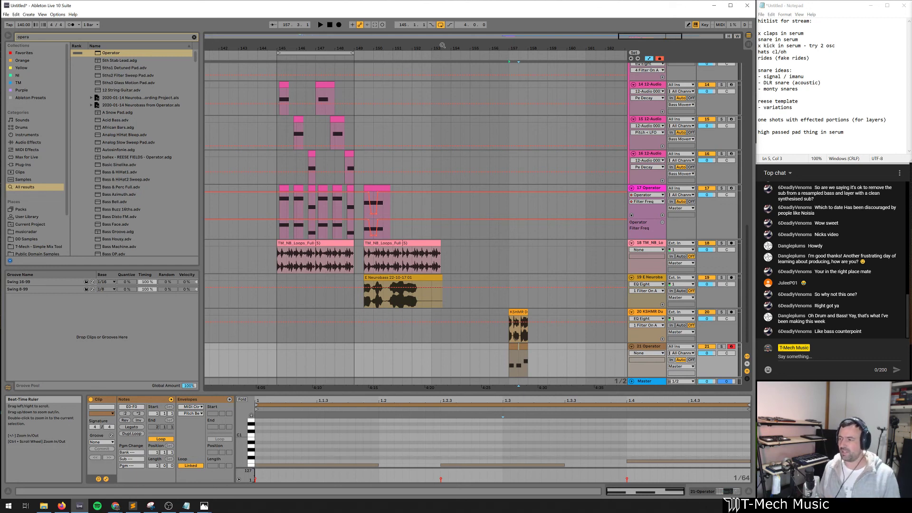
pyautogui.scroll(1, 446, 45)
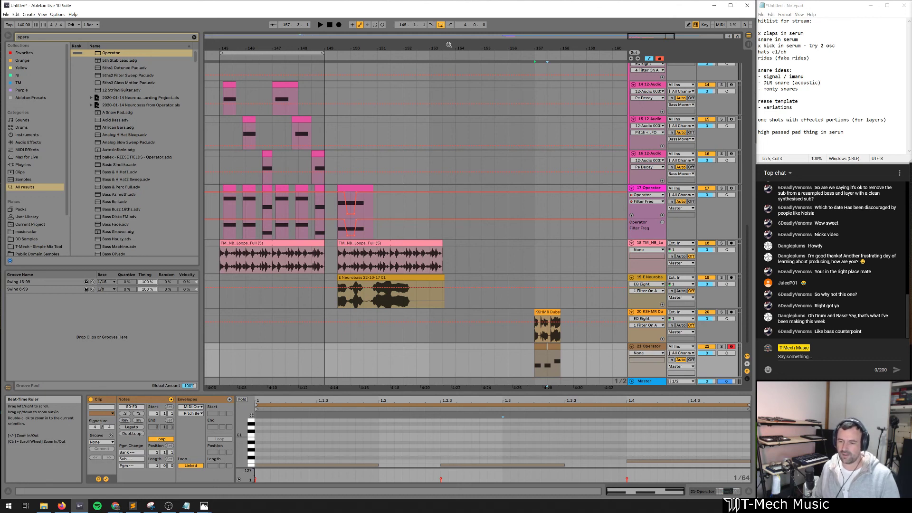
pyautogui.moveTo(415, 49); pyautogui.dragTo(434, 48)
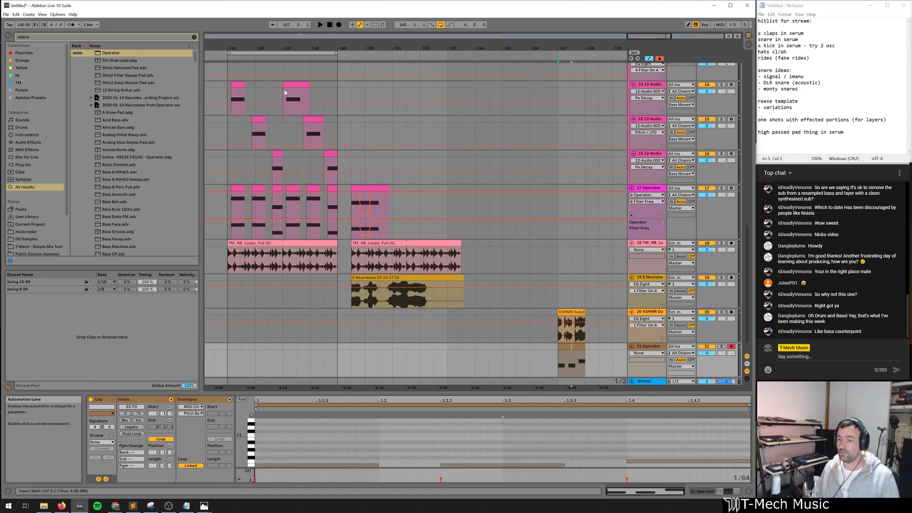
pyautogui.scroll(2, 610, 119)
pyautogui.click(649, 104)
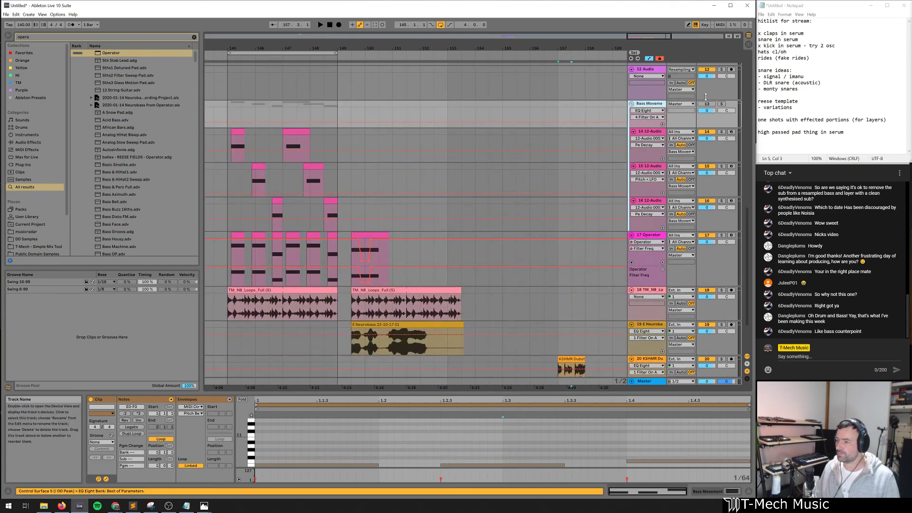
pyautogui.click(722, 104)
pyautogui.press('space')
pyautogui.click(220, 115)
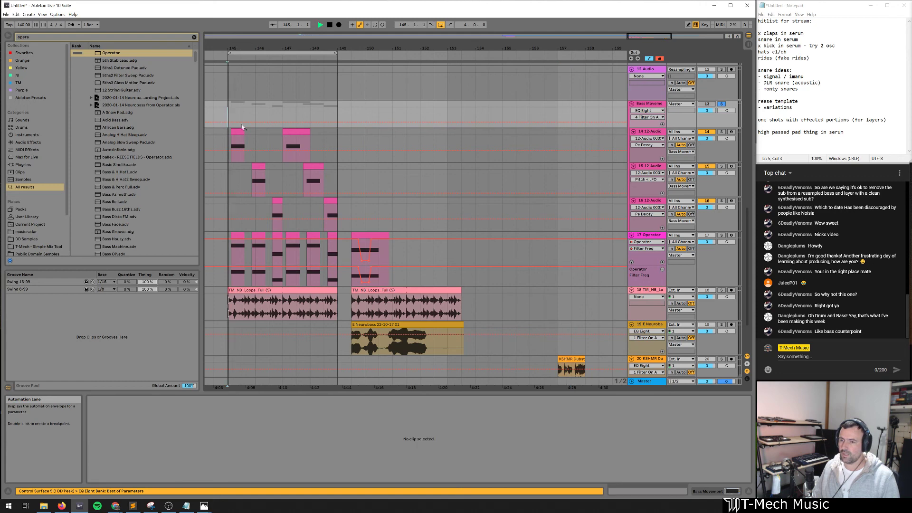
pyautogui.press('space')
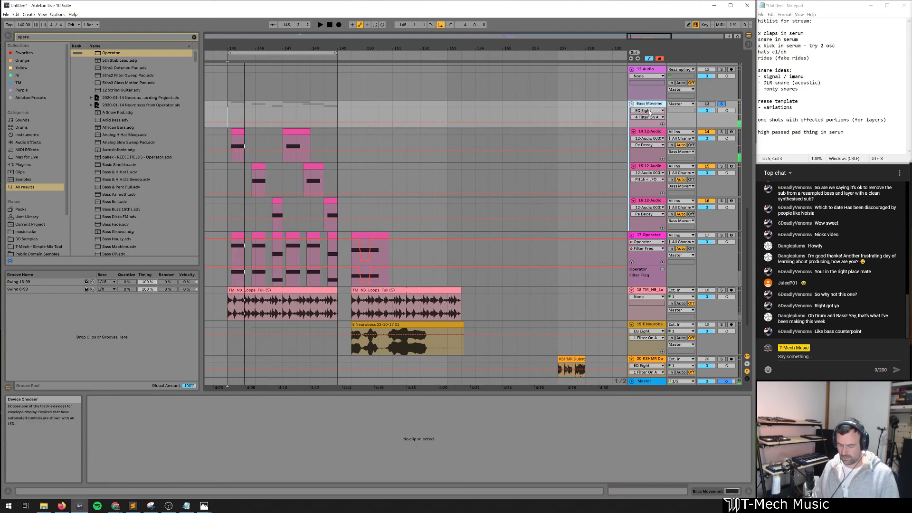
# Insert an audio track below the Bass Movement group, set its input to Resampling, and arm it for recording
pyautogui.hotkey('ctrl', 't')
pyautogui.click(681, 236)
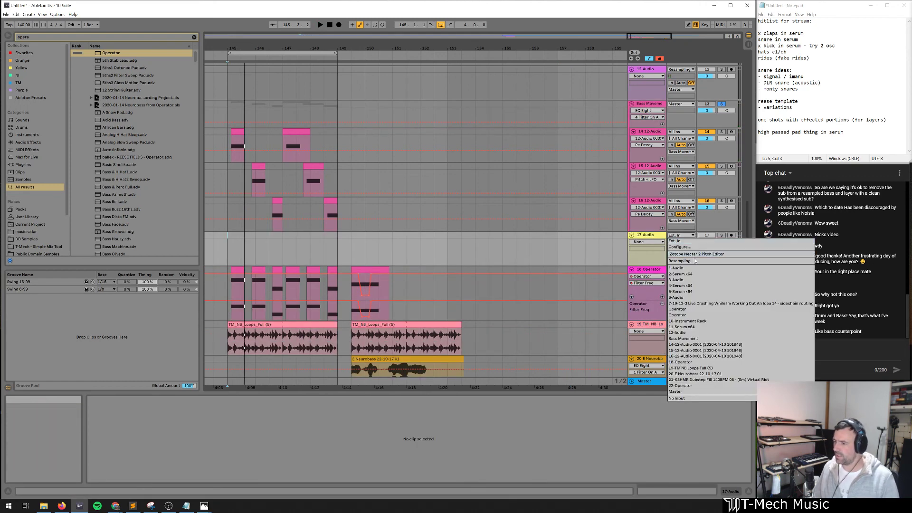
pyautogui.click(683, 239)
pyautogui.click(731, 235)
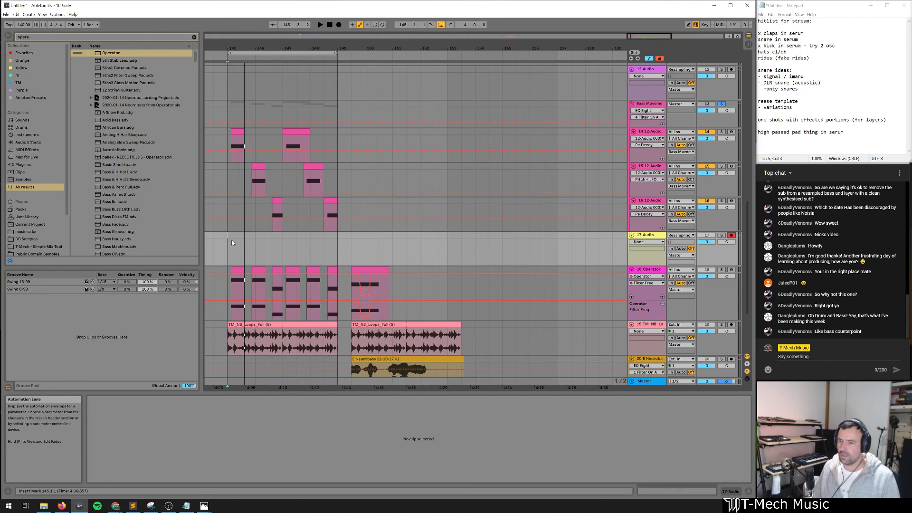
# Record the soloed Bass Movement group onto the armed audio track from bar 145 to bar 149
pyautogui.click(229, 244)
pyautogui.click(339, 25)
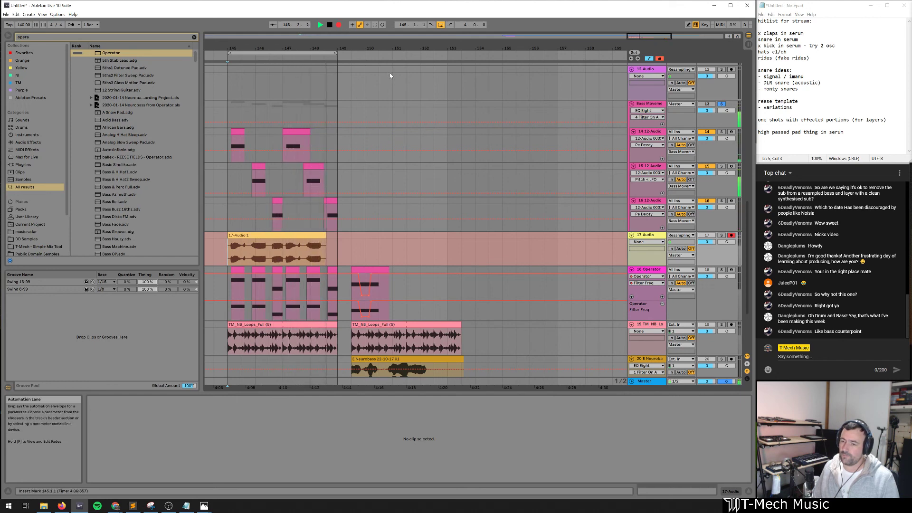
pyautogui.press('space')
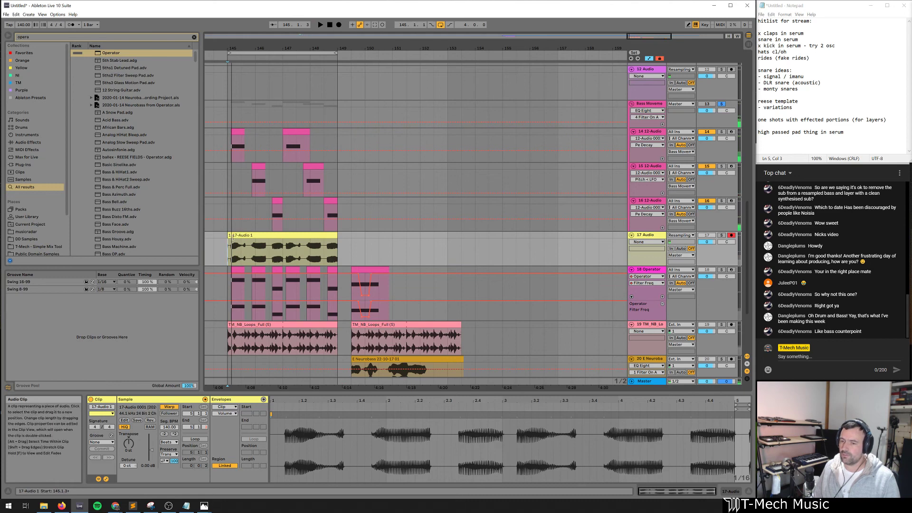
# Turn on the low-cut band 1 in the Bass Movement group's EQ Eight
pyautogui.click(665, 108)
pyautogui.doubleClick(664, 108)
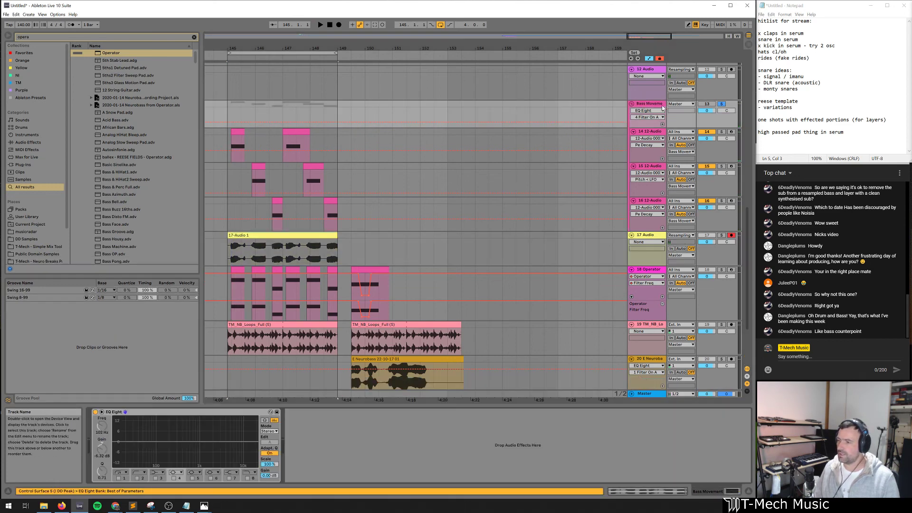
pyautogui.click(119, 478)
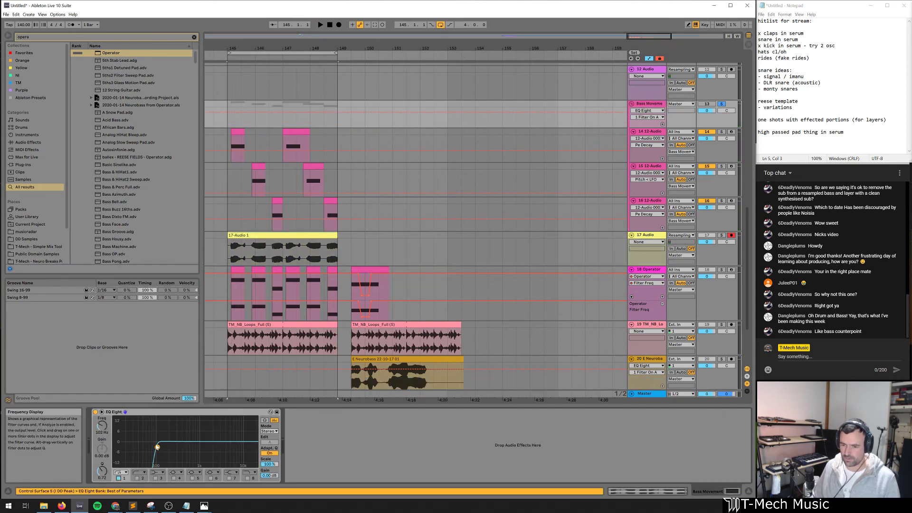
# Solo the resampled audio track instead of the group and add an EQ Eight to it
pyautogui.click(721, 235)
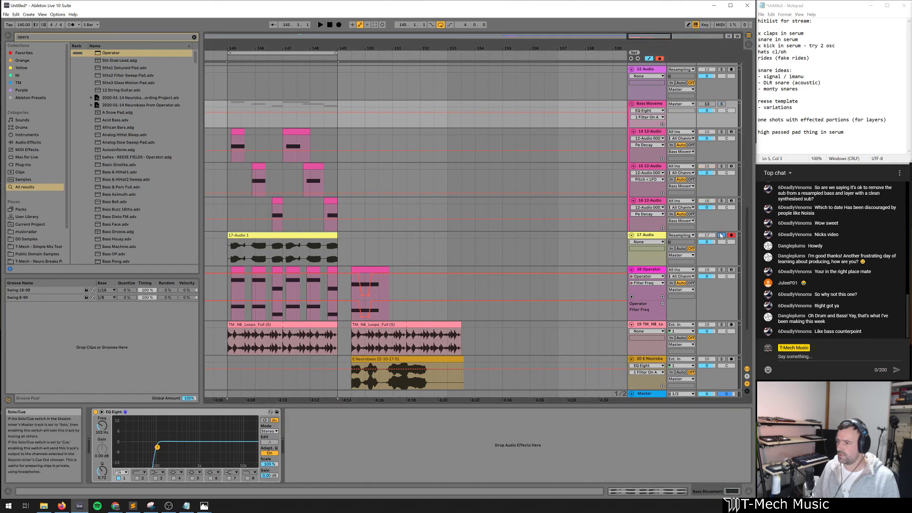
pyautogui.click(644, 236)
pyautogui.hotkey('ctrl', 'f')
pyautogui.write('eq')
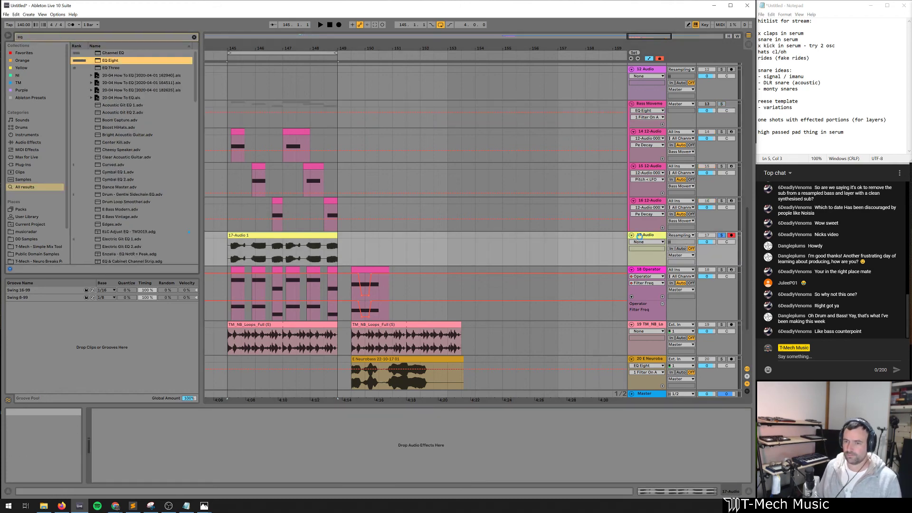
pyautogui.press('Return')
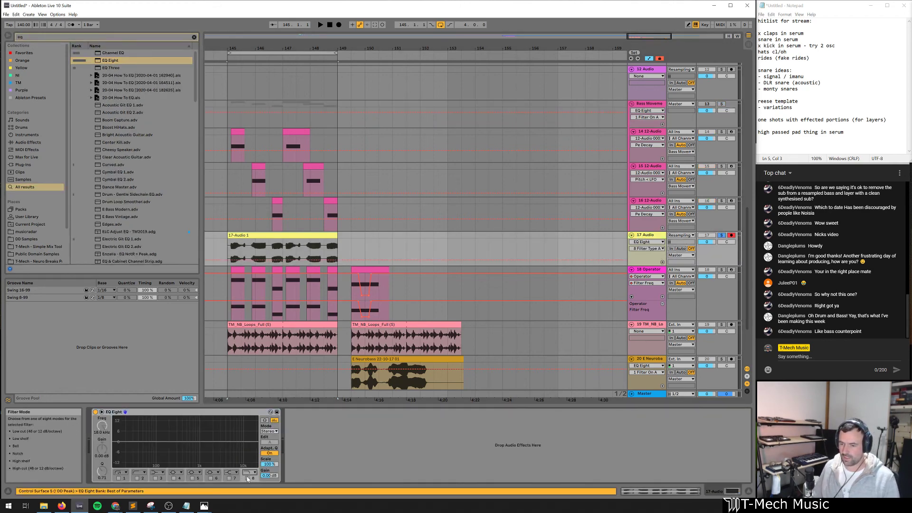
# Turn on band 8 of the resampled track's EQ Eight as a steep high cut at 100 Hz and play it
pyautogui.click(247, 478)
pyautogui.click(250, 473)
pyautogui.click(250, 478)
pyautogui.moveTo(254, 442); pyautogui.dragTo(157, 448)
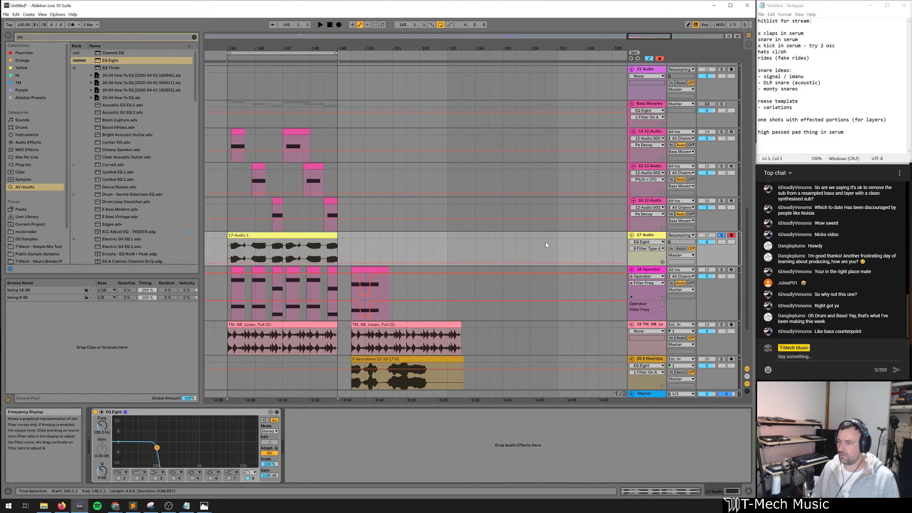
pyautogui.press('space')
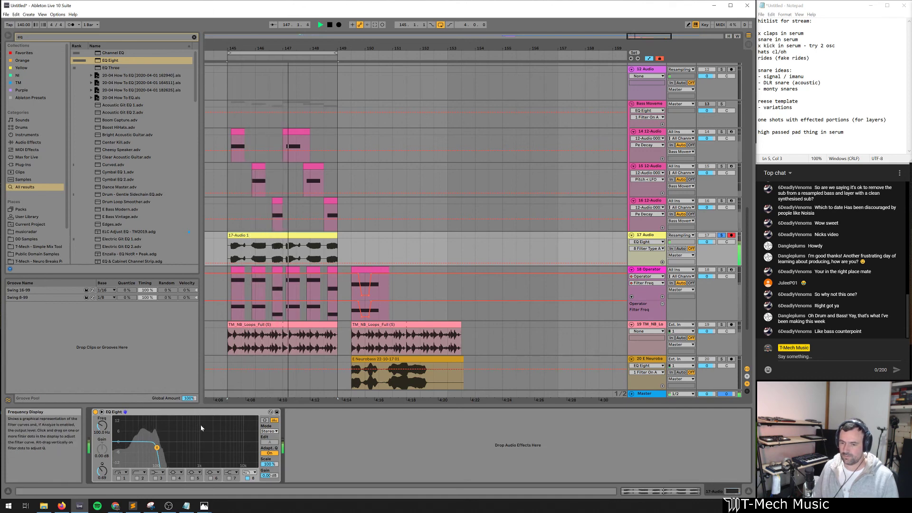
pyautogui.press('space')
# Add a Glue Compressor and a Saturator to the resampled track, with the Saturator set to Hard Curve
pyautogui.hotkey('ctrl', 'f')
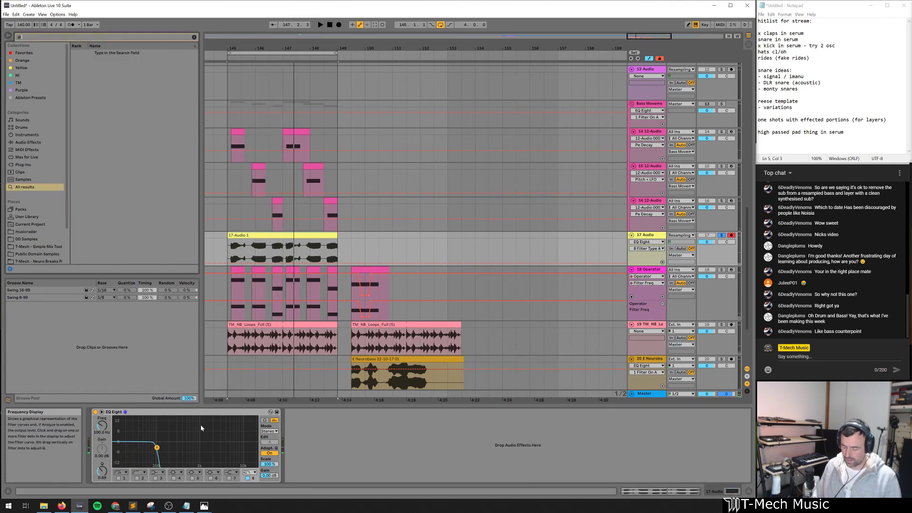
pyautogui.write('glue')
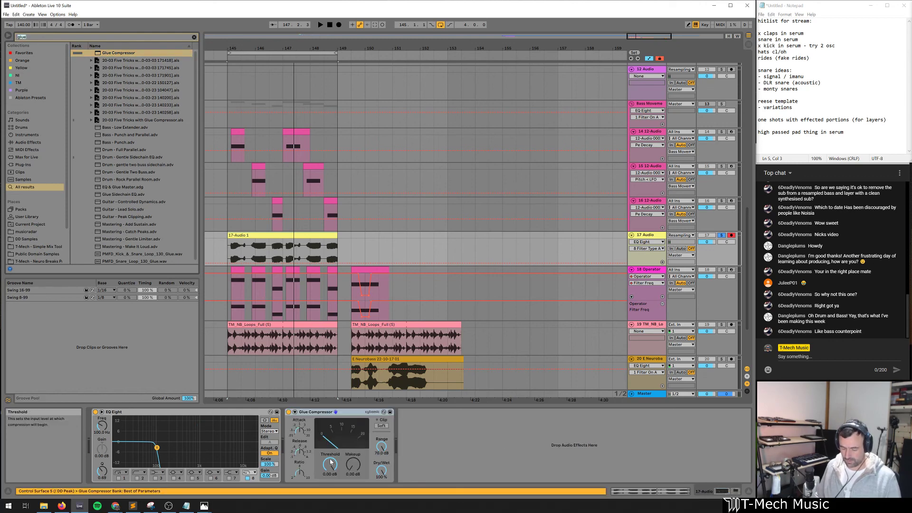
pyautogui.hotkey('ctrl', 'f')
pyautogui.write('sat')
pyautogui.press('Return')
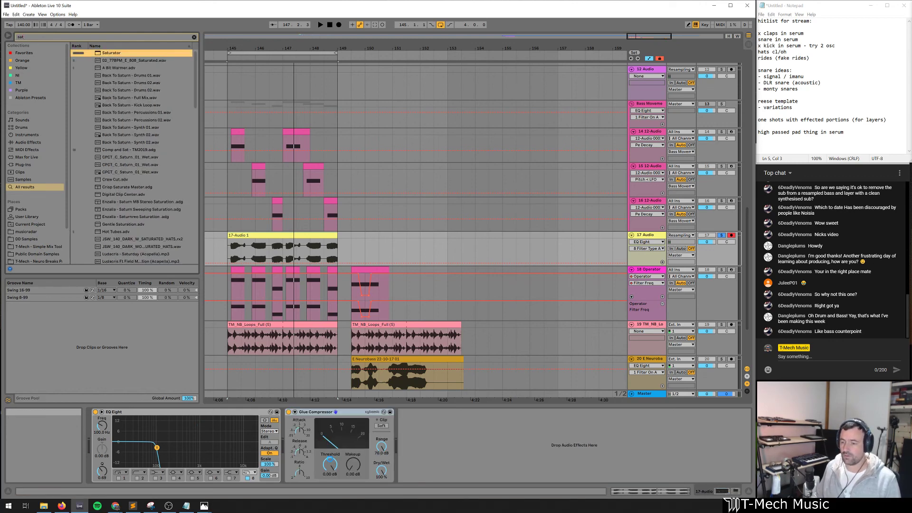
pyautogui.click(439, 452)
pyautogui.click(432, 474)
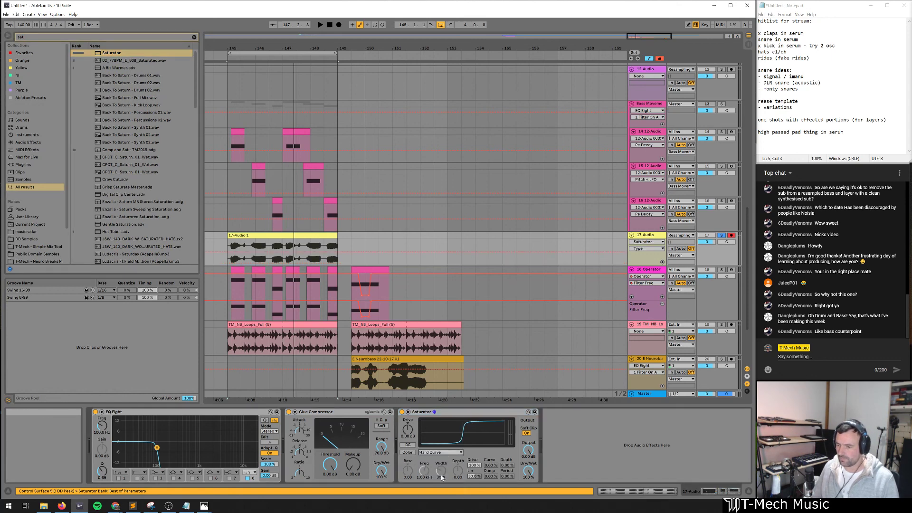
# Move the Saturator before the Glue Compressor, adjust its drive, and set the compressor's makeup to 4.28 dB with soft clipping on
pyautogui.press('space')
pyautogui.moveTo(418, 412); pyautogui.dragTo(294, 441)
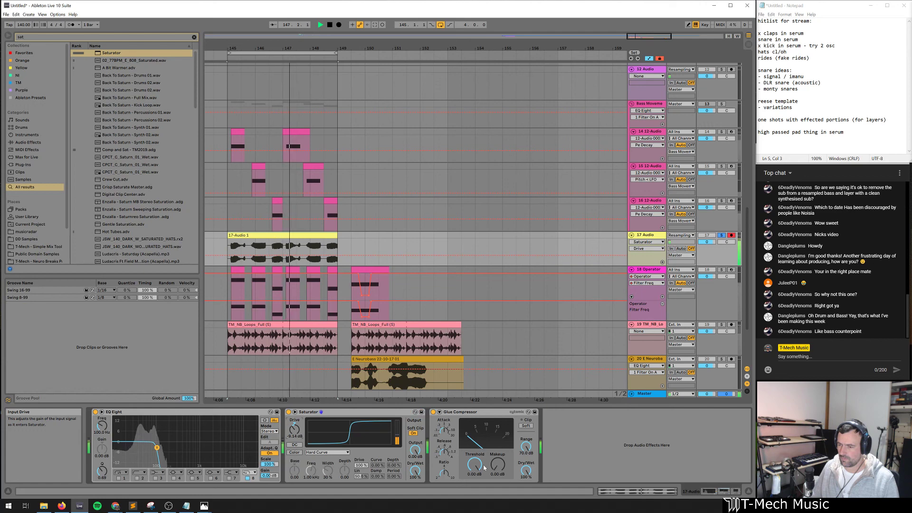
pyautogui.moveTo(497, 465)
pyautogui.mouseDown()
pyautogui.moveTo(497, 450)
pyautogui.moveTo(497, 473)
pyautogui.mouseUp()
pyautogui.click(526, 425)
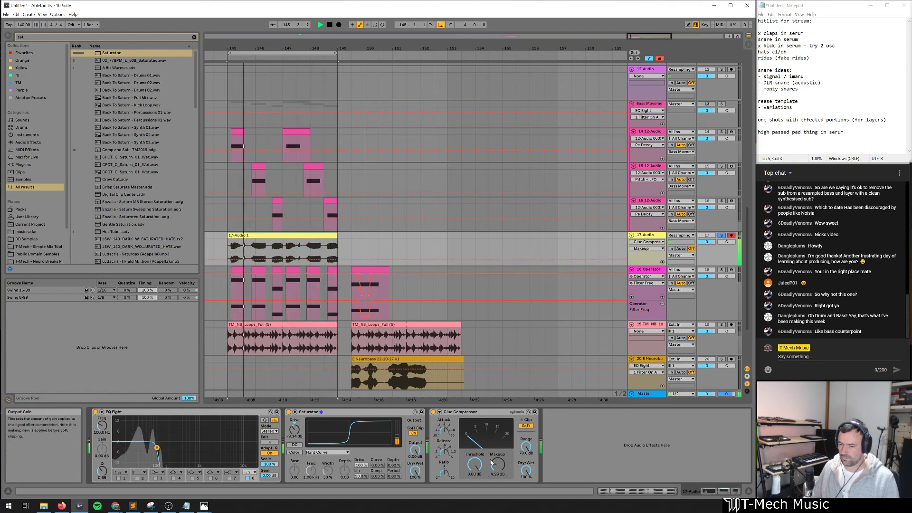
# Copy the EQ Eight to the chain's end with the high cut at 72.8 Hz, and play it alongside the soloed Bass Movement group
pyautogui.moveTo(254, 416); pyautogui.dragTo(612, 453)
pyautogui.press('space')
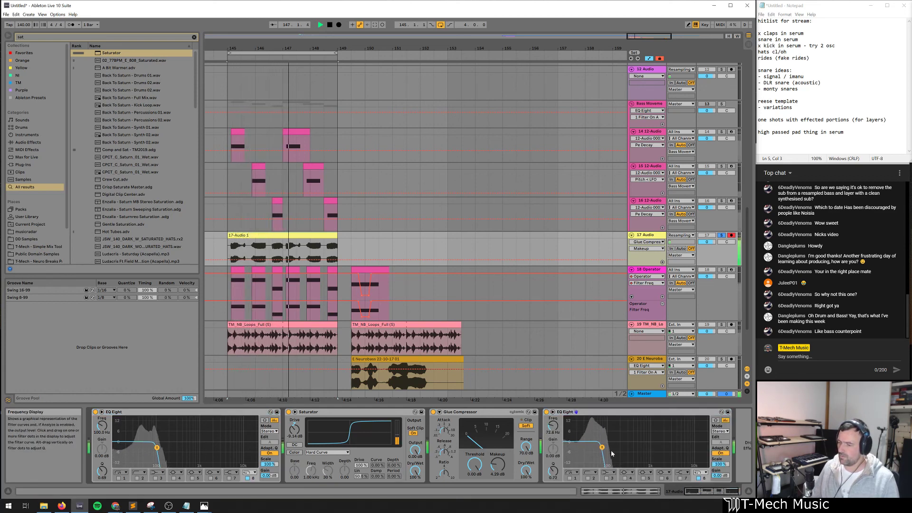
pyautogui.click(721, 103)
pyautogui.press('space')
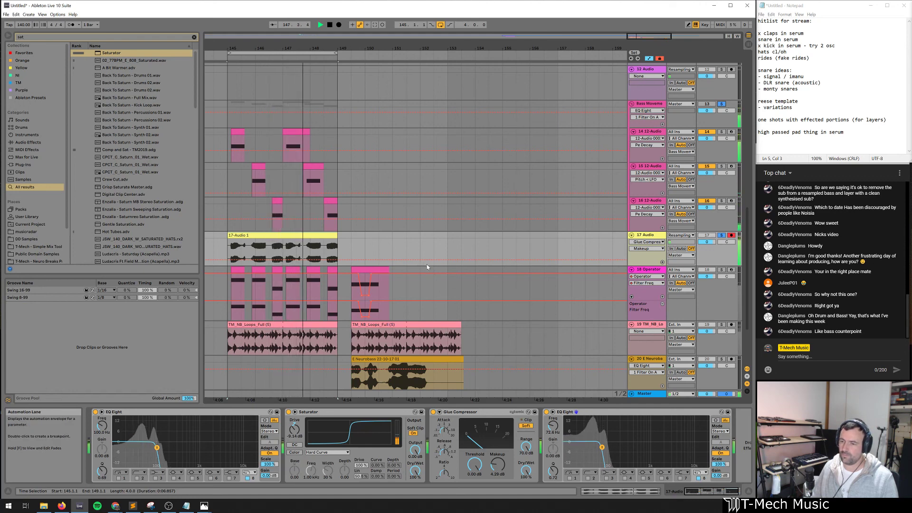
pyautogui.press('space')
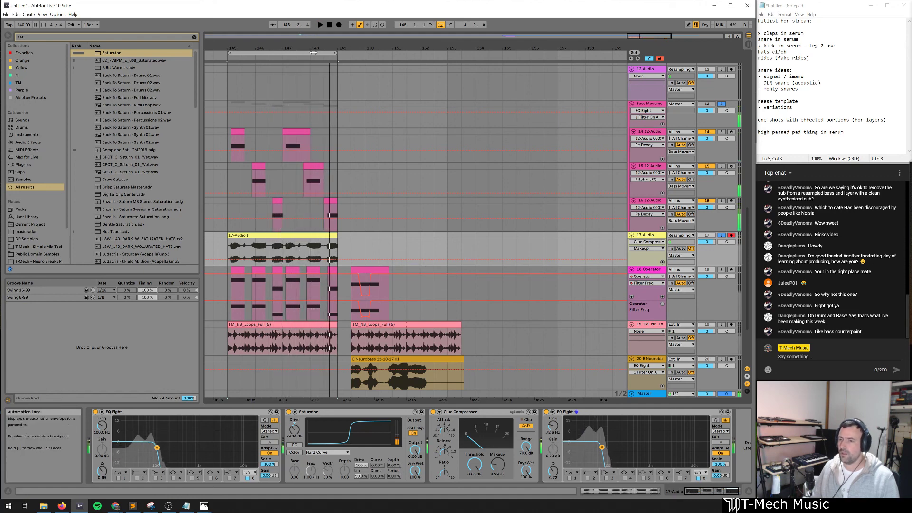
# Duplicate the processed resampled sub track, then freeze and flatten the copy to audio
pyautogui.moveTo(314, 52); pyautogui.dragTo(301, 250)
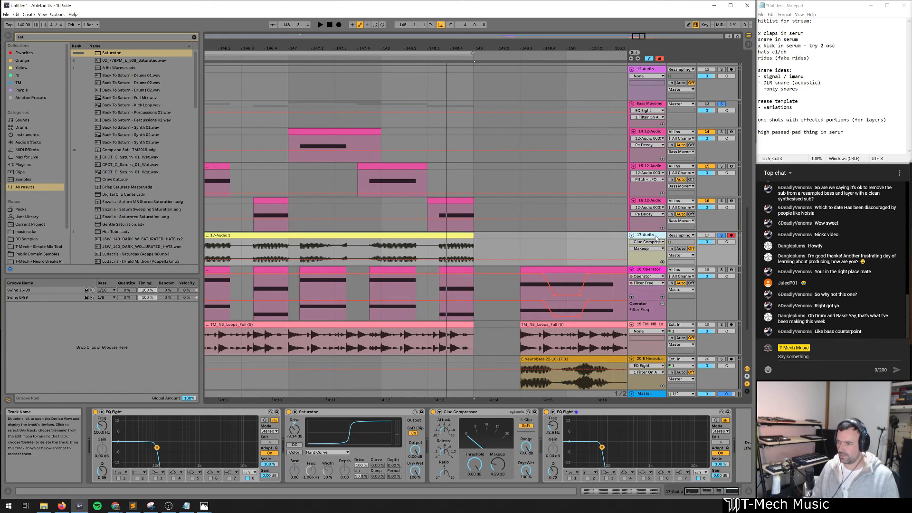
pyautogui.click(350, 258)
pyautogui.hotkey('ctrl', 'd')
pyautogui.rightClick(650, 270)
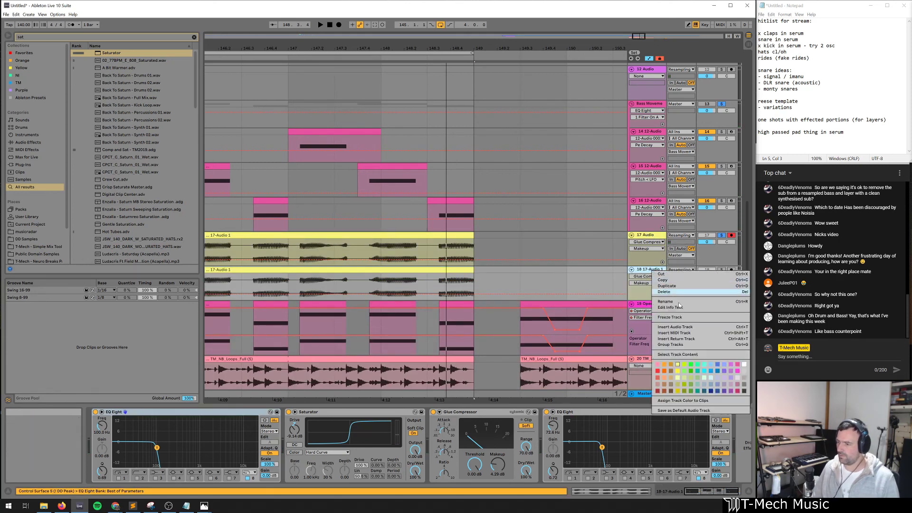
pyautogui.click(682, 320)
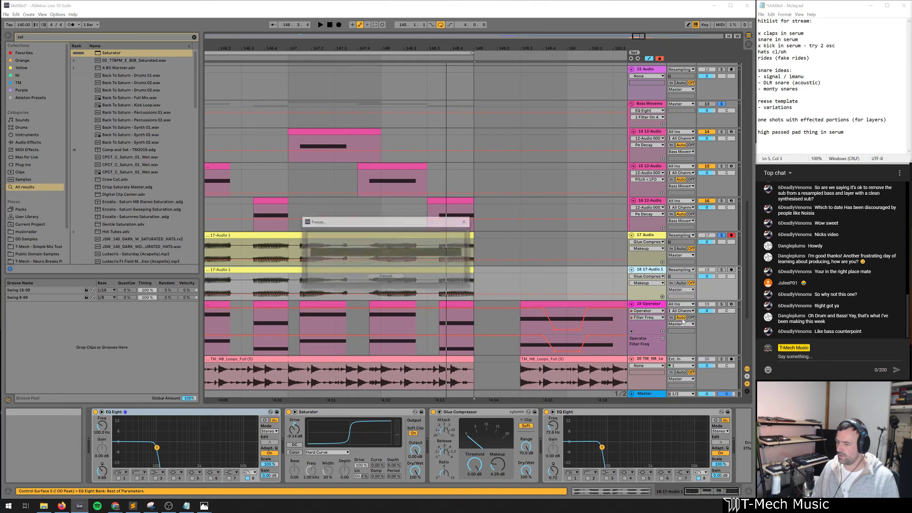
pyautogui.rightClick(662, 269)
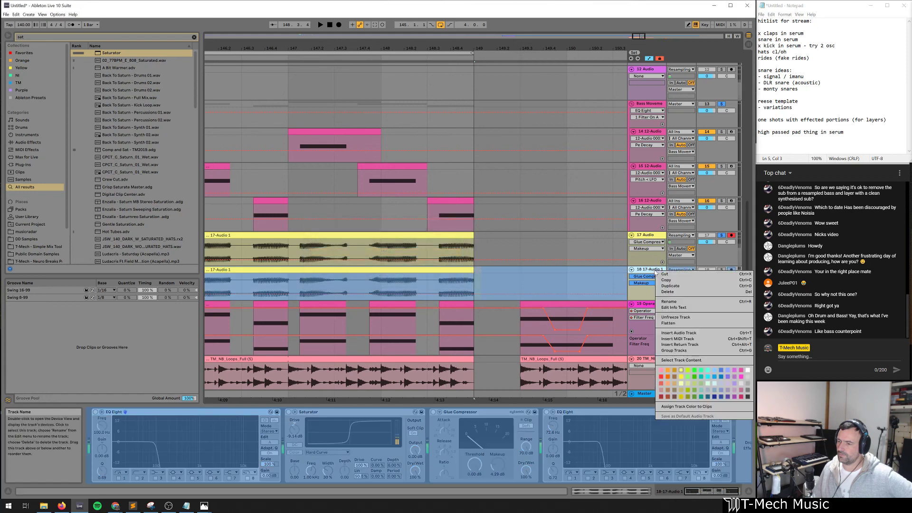
pyautogui.click(668, 323)
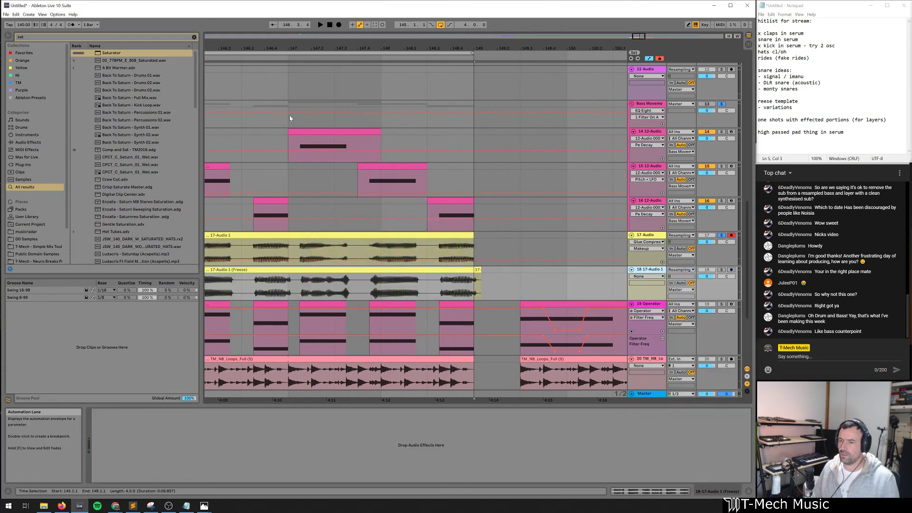
pyautogui.moveTo(331, 48); pyautogui.dragTo(375, 40)
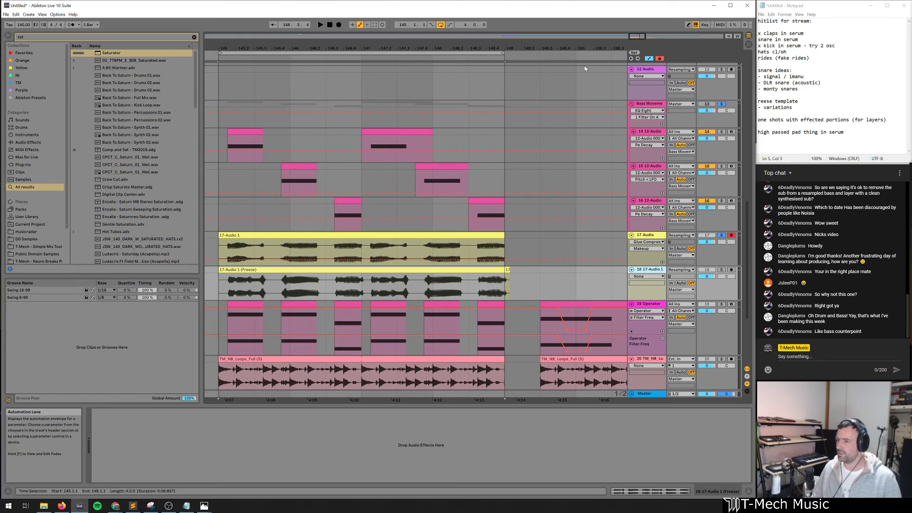
pyautogui.moveTo(584, 52); pyautogui.dragTo(459, 49)
pyautogui.scroll(-5, 464, 252)
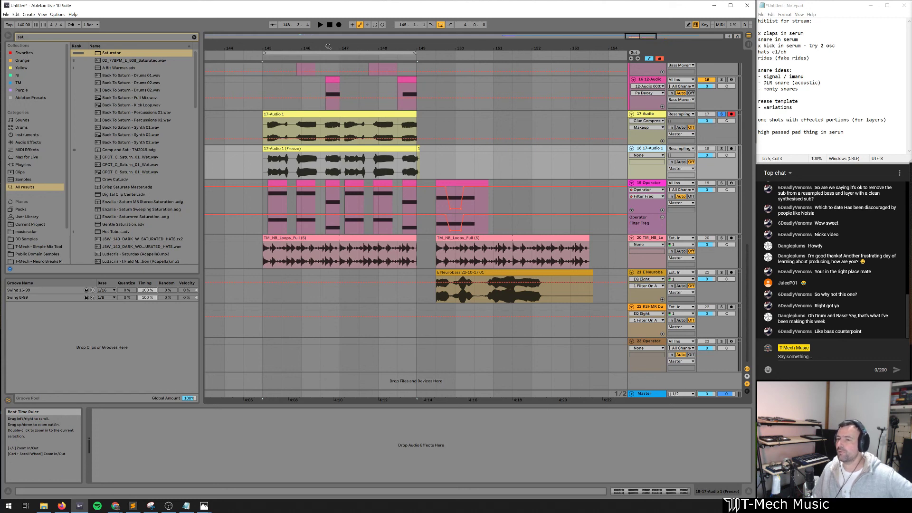
pyautogui.moveTo(328, 46); pyautogui.dragTo(368, 158)
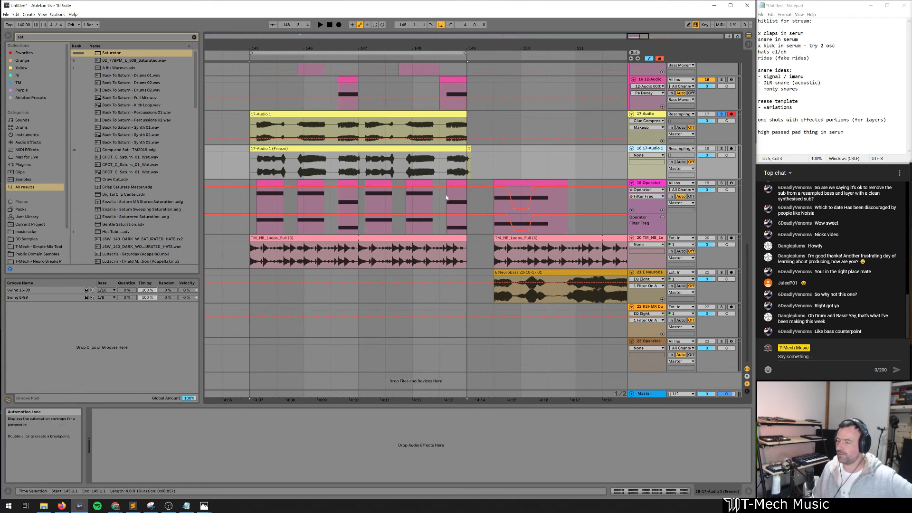
pyautogui.moveTo(411, 47); pyautogui.dragTo(374, 5)
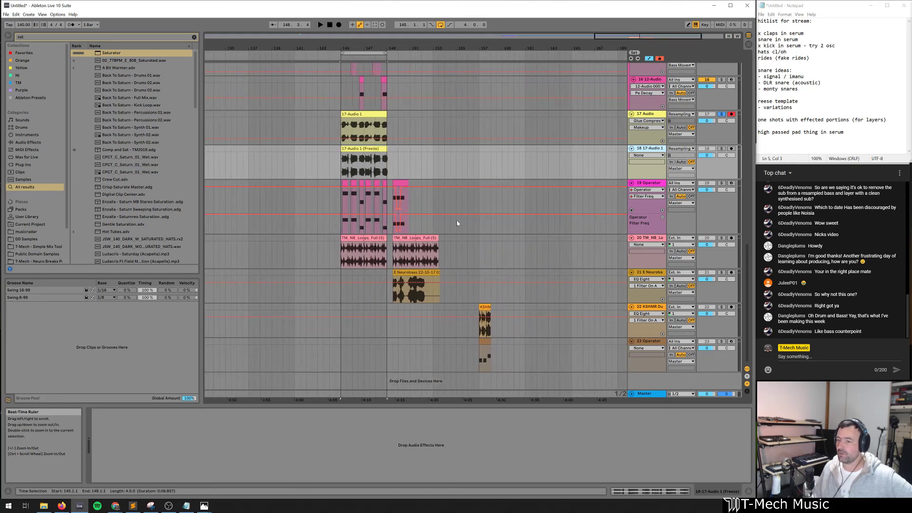
pyautogui.scroll(2, 463, 257)
pyautogui.scroll(-2, 470, 280)
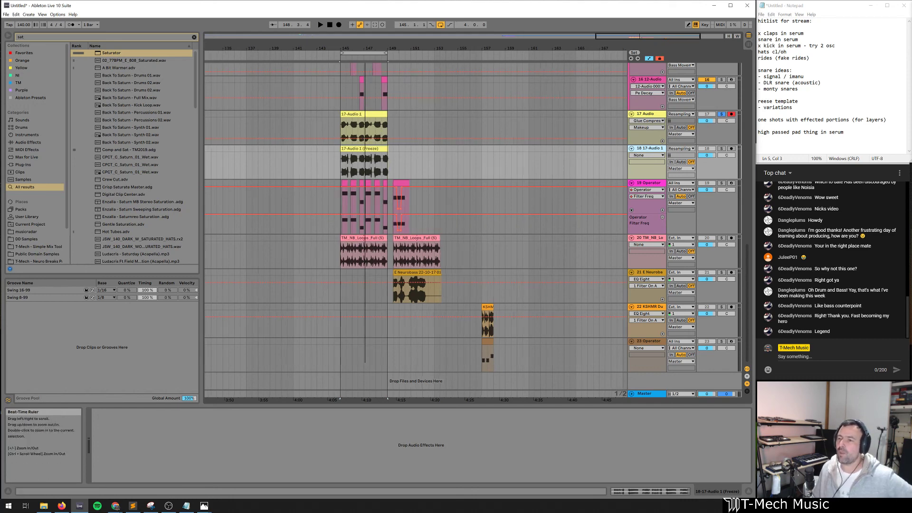
pyautogui.press('z')
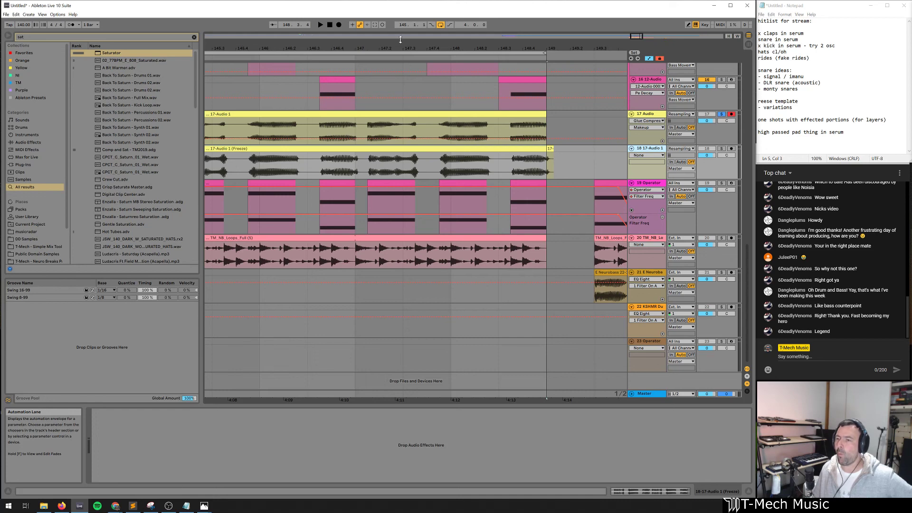
pyautogui.moveTo(418, 48); pyautogui.dragTo(485, 43)
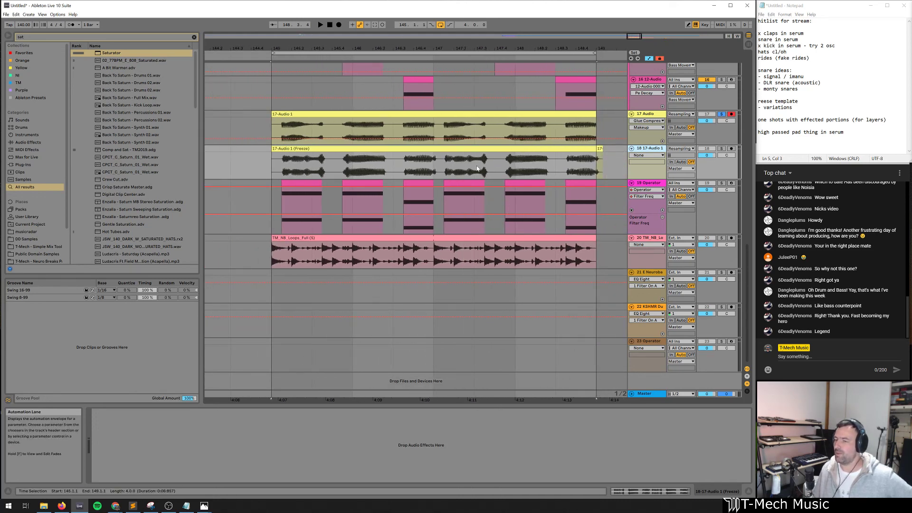
pyautogui.moveTo(460, 48); pyautogui.dragTo(421, 25)
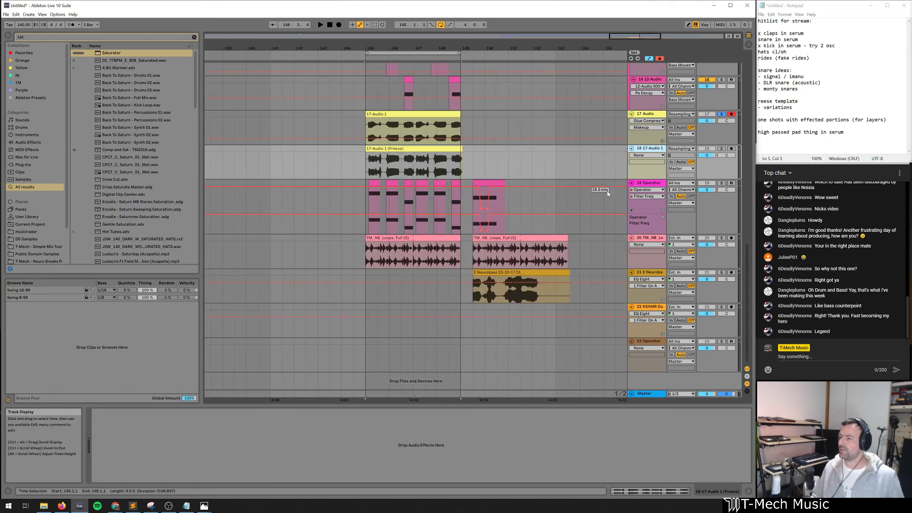
pyautogui.click(838, 277)
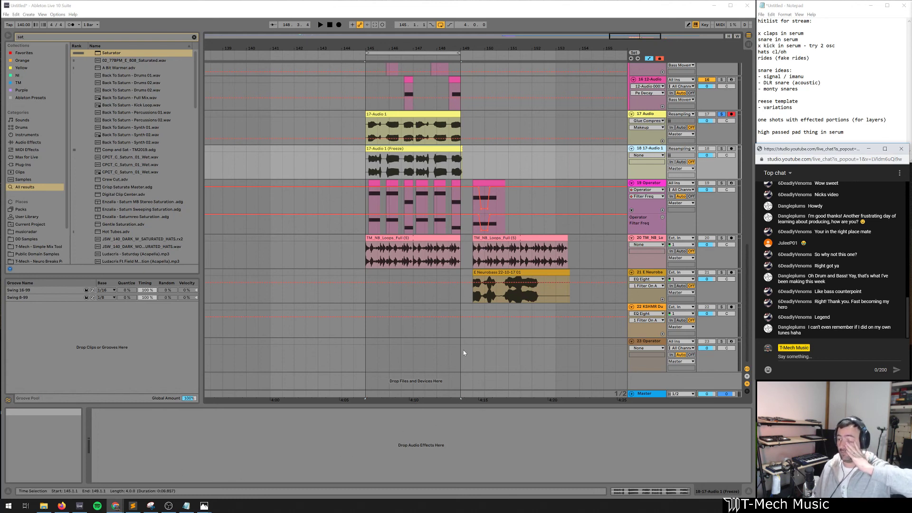
pyautogui.click(523, 63)
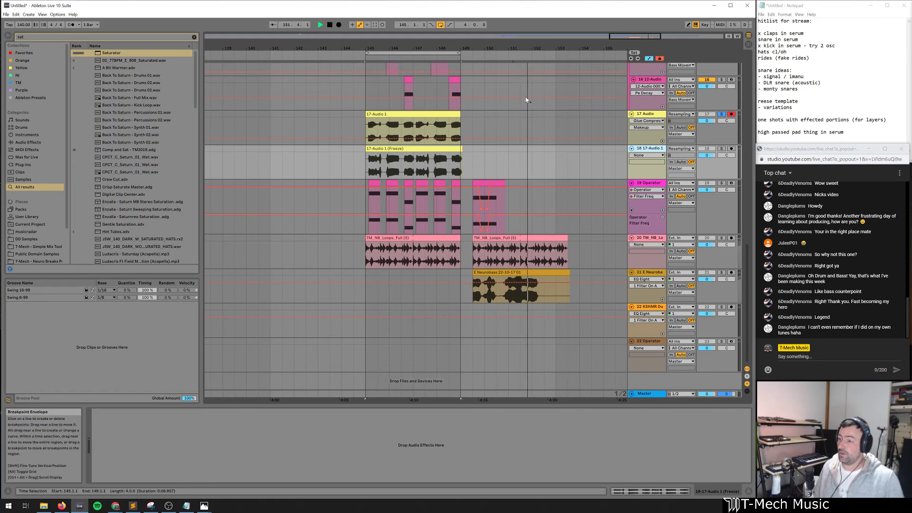
pyautogui.press('space')
# Fold all tracks in the arrangement to their minimum height and show the whole timeline
pyautogui.moveTo(536, 48); pyautogui.dragTo(536, 14)
pyautogui.scroll(3, 585, 199)
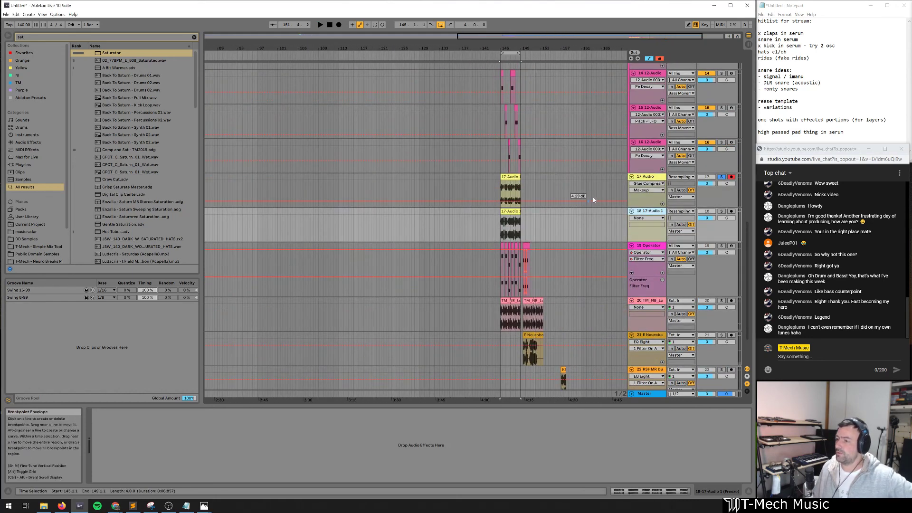
pyautogui.click(644, 209)
pyautogui.hotkey('ctrl', 'a')
pyautogui.press('u')
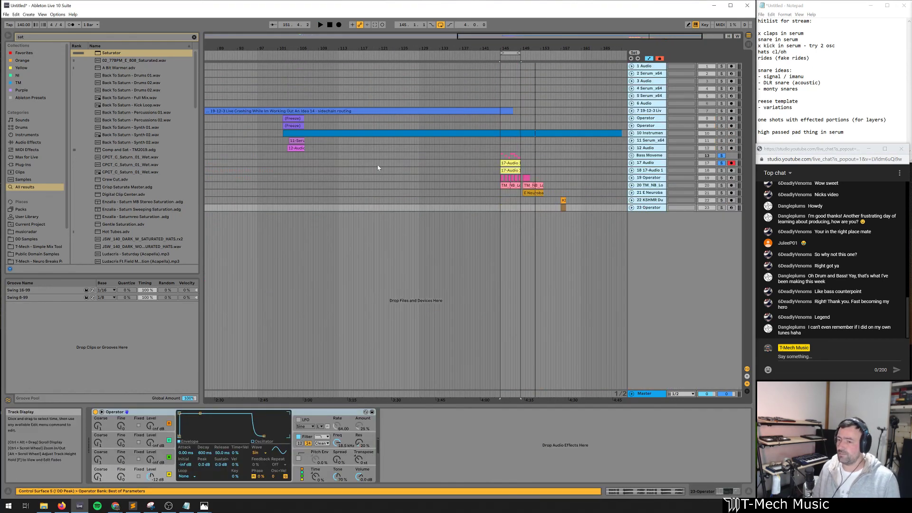
pyautogui.click(403, 148)
pyautogui.moveTo(441, 48); pyautogui.dragTo(441, 34)
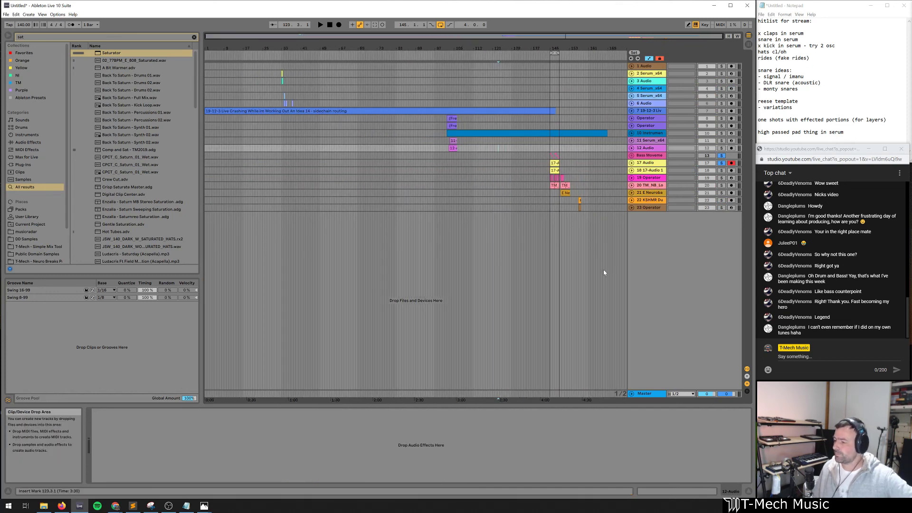